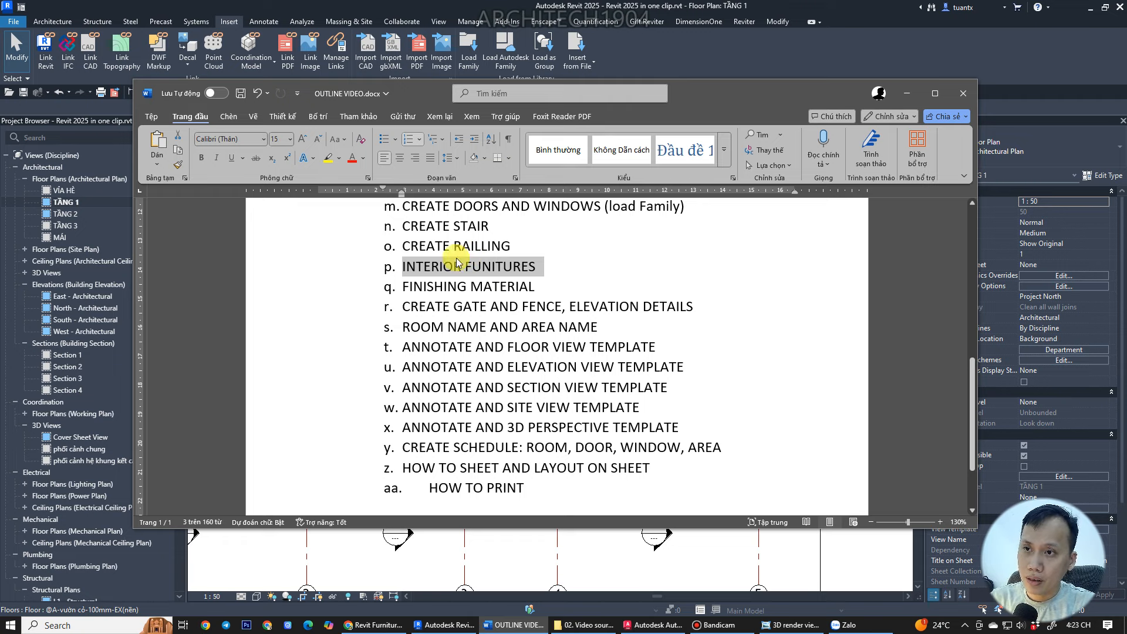
- Switch to Revit and compare its TẦNG 1 floor plan with the furniture layout in the AutoCAD drawing Revit Basic in One Clip.dwg
click(466, 5)
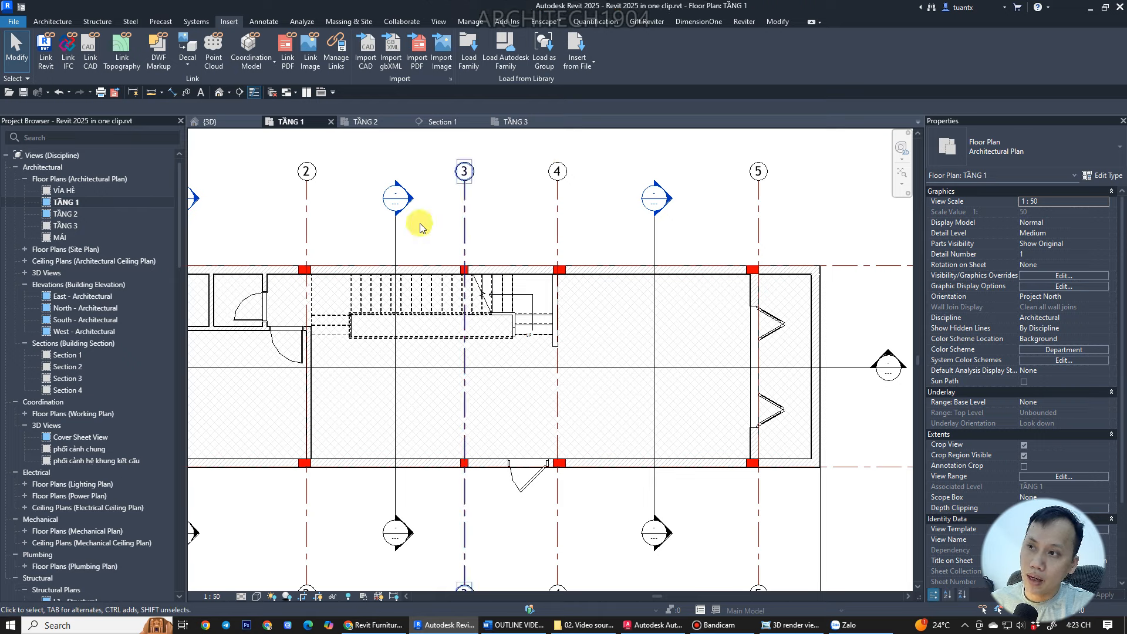
click(58, 22)
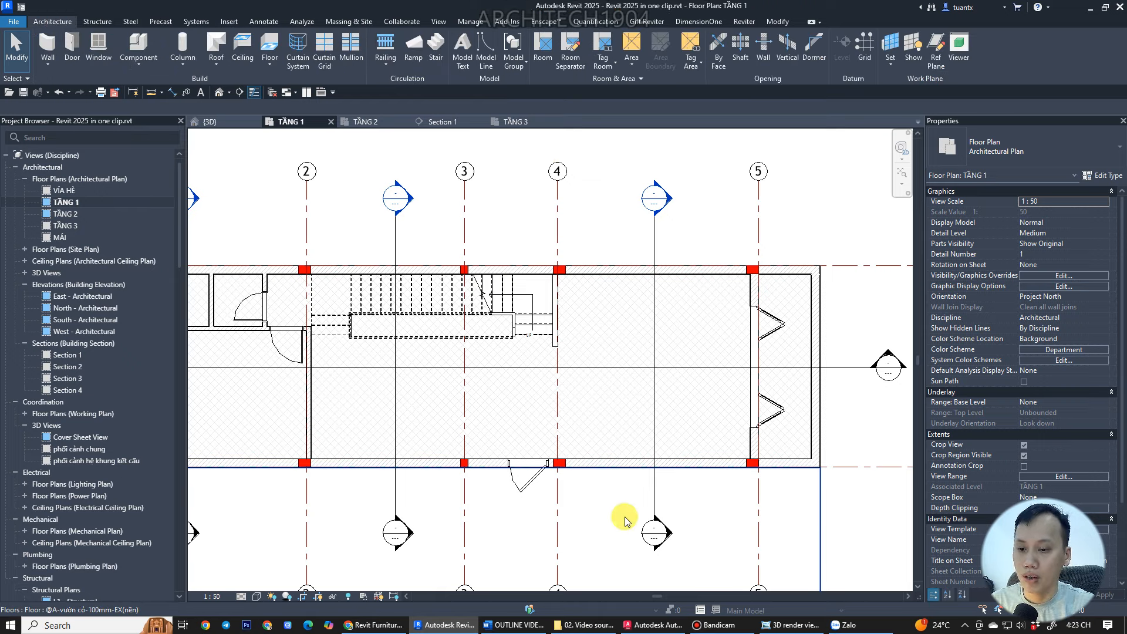
scroll(601, 419, down, 2)
scroll(598, 416, up, 3)
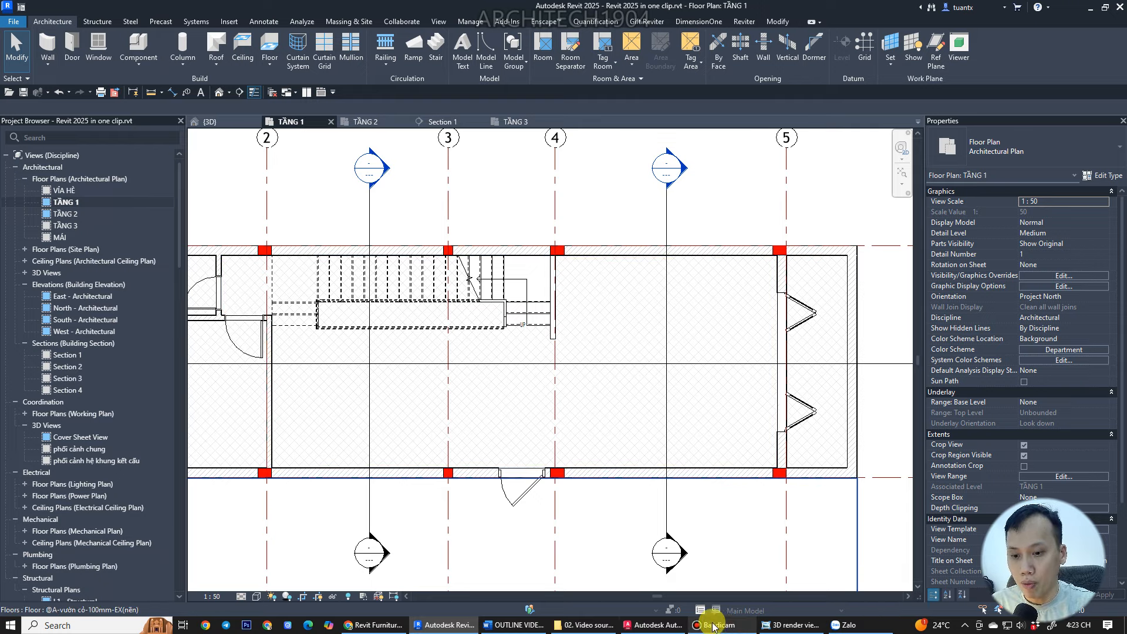
click(654, 625)
scroll(477, 229, up, 2)
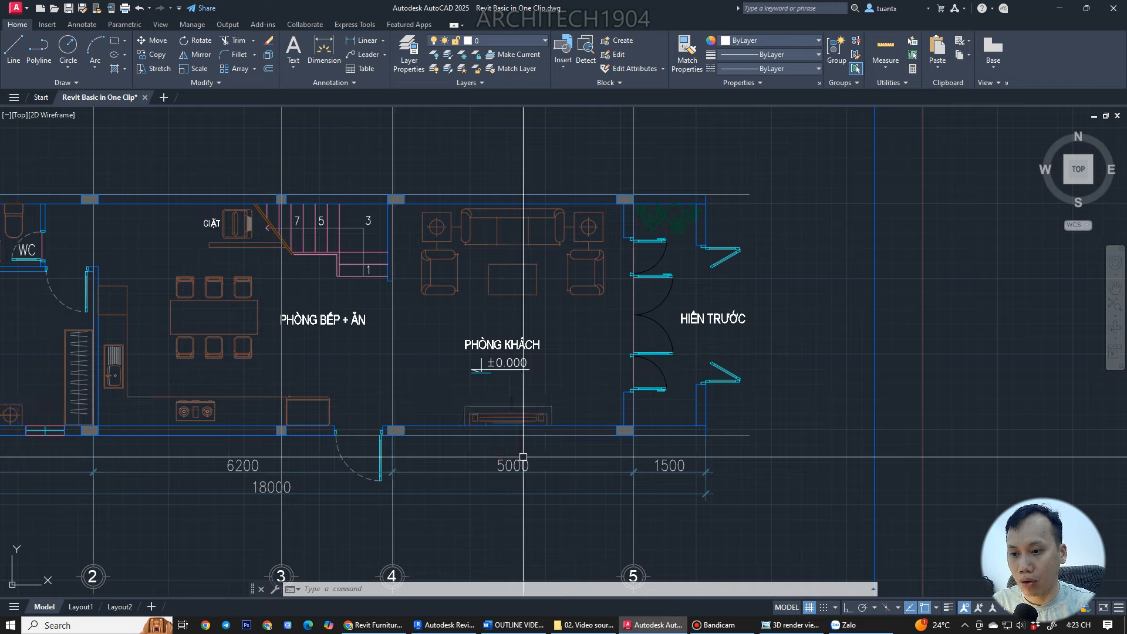
click(434, 626)
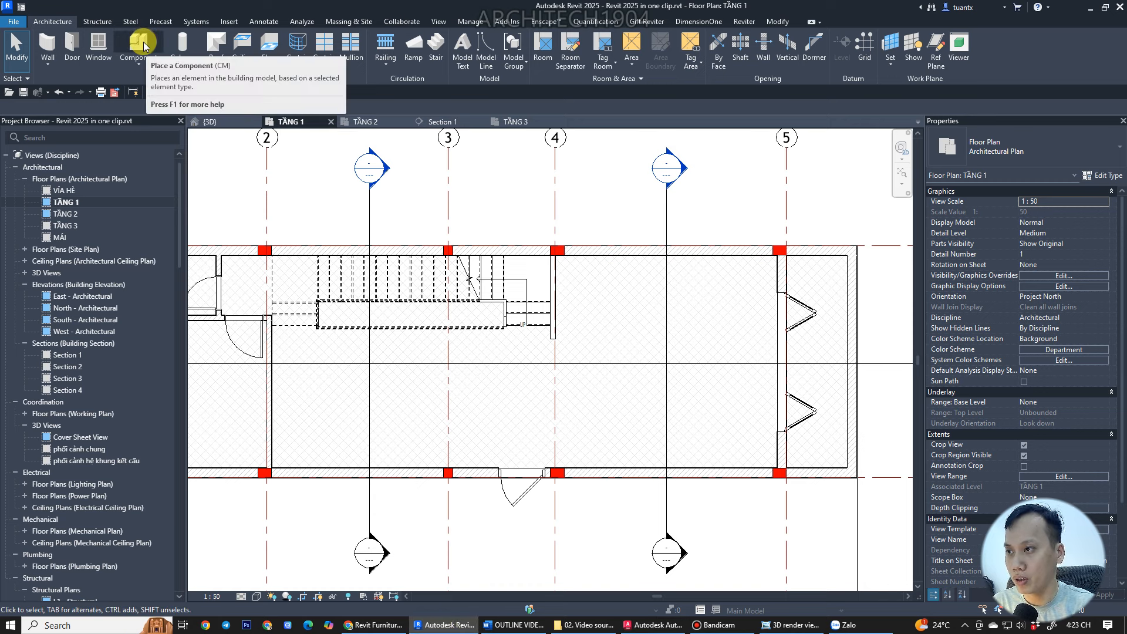
- Start placing a component on TẦNG 1 and open the selection of loaded component types
click(141, 63)
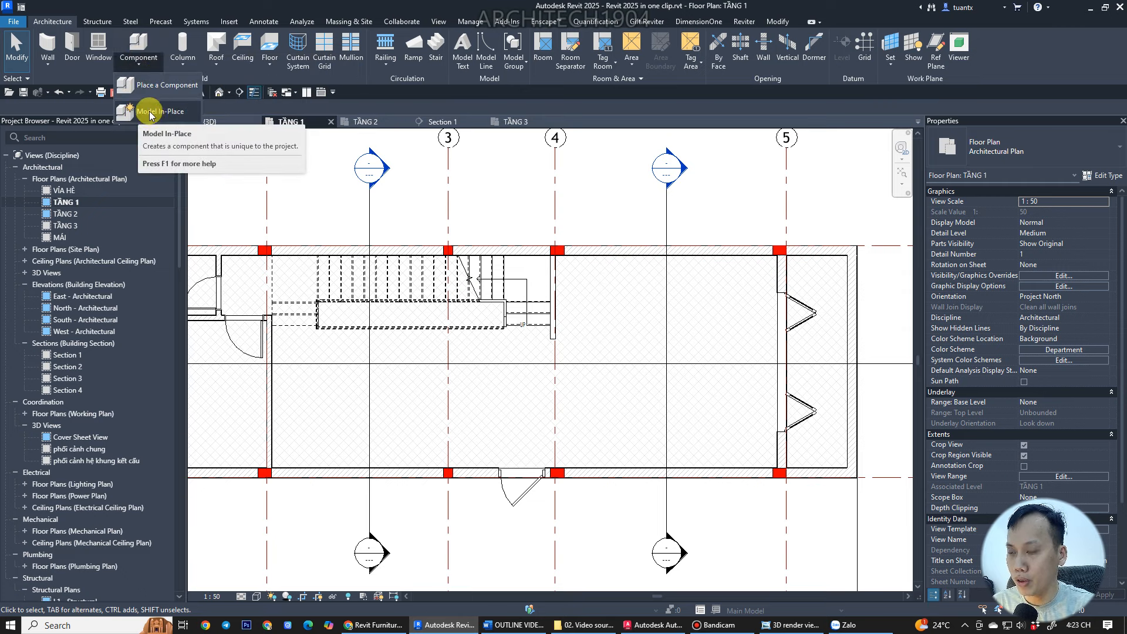
click(150, 86)
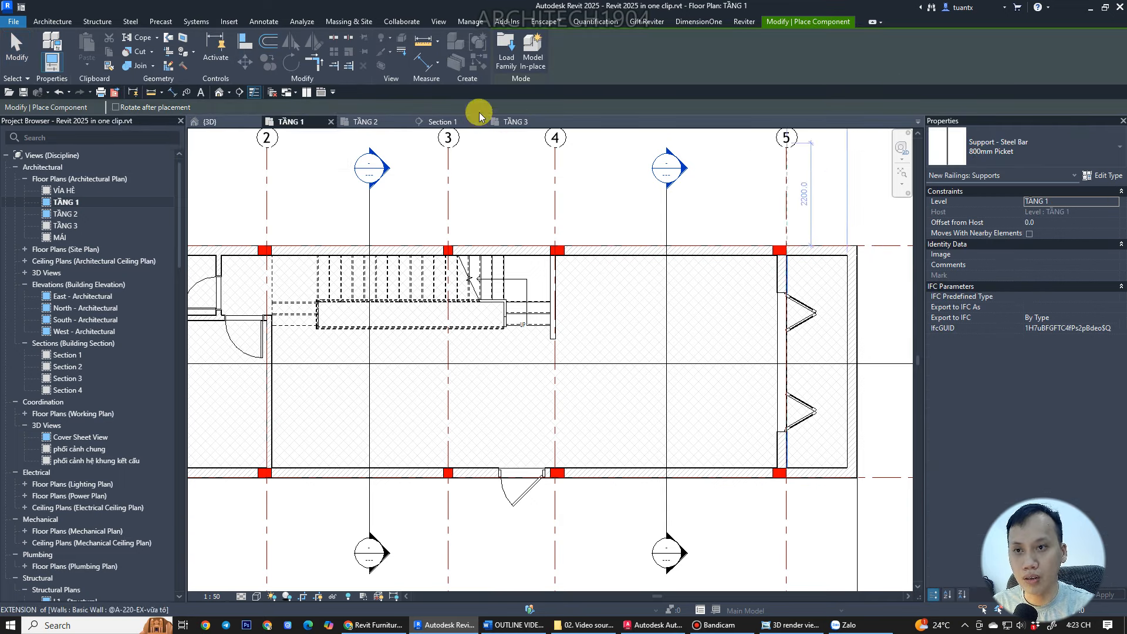
click(1030, 144)
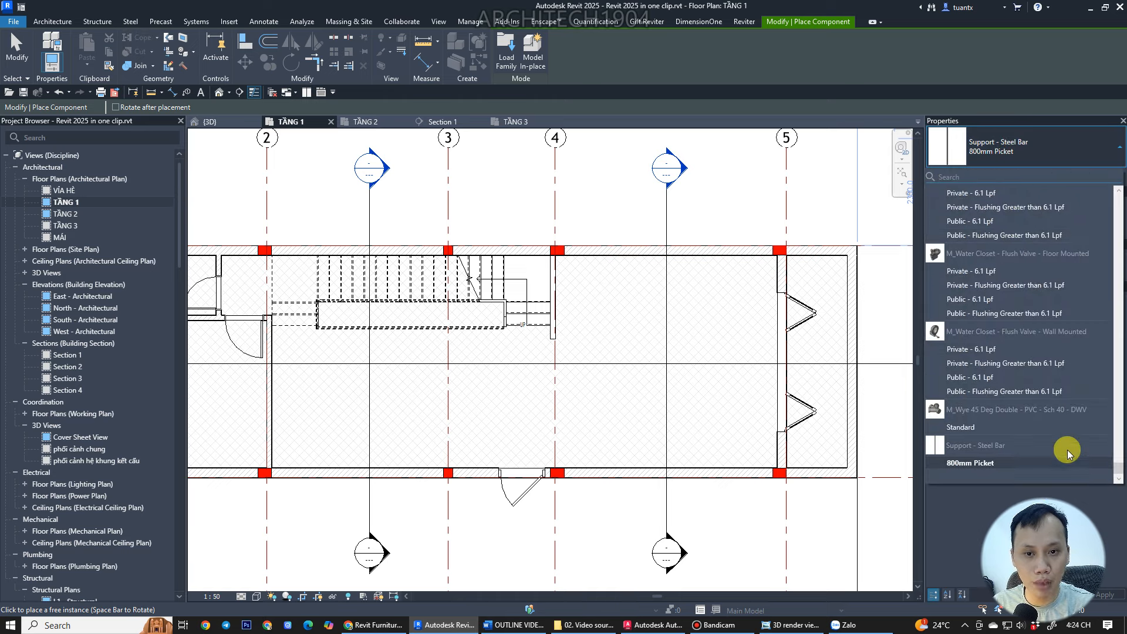
- Look through the loaded component types from Support - Steel Bar back to the first family, Elevator-Hydraulic
scroll(998, 373, up, 5)
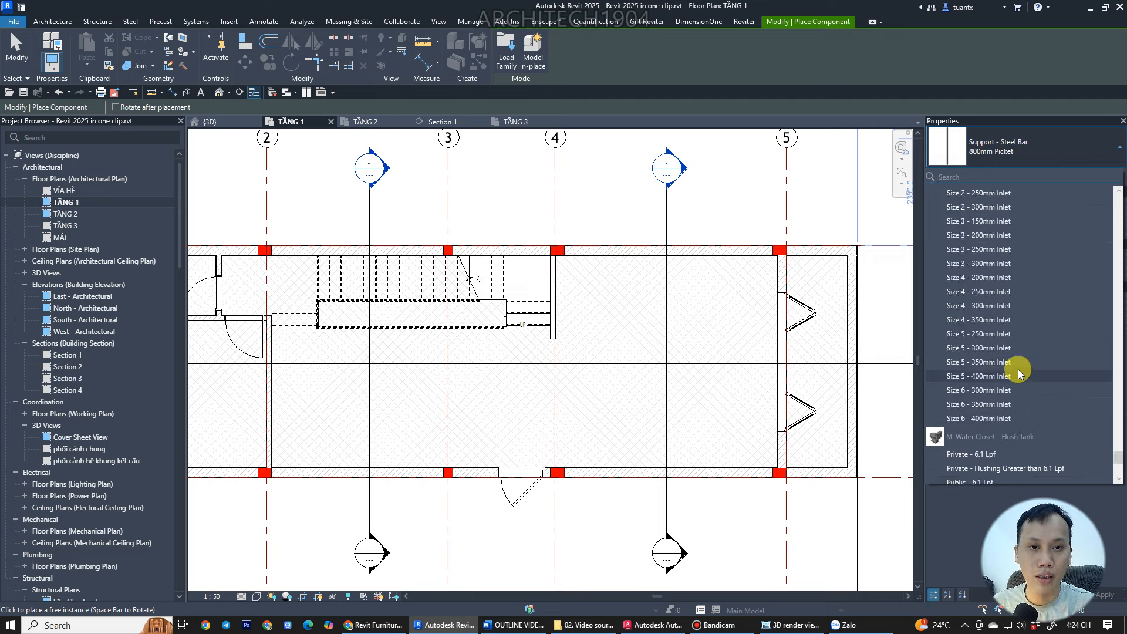
scroll(1019, 374, up, 10)
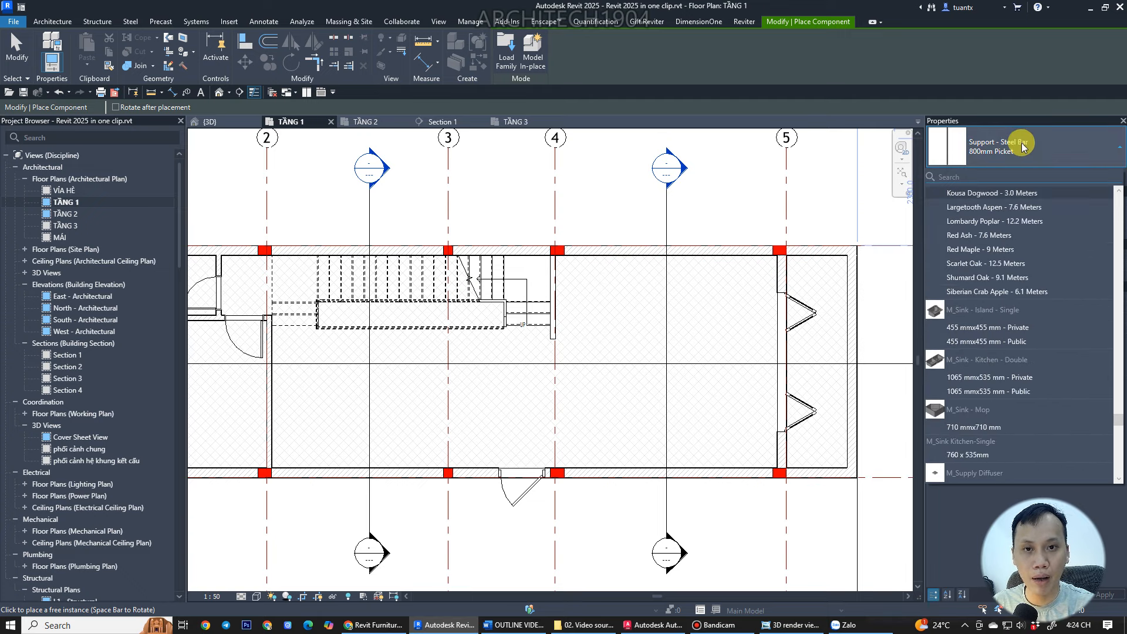
scroll(1031, 239, up, 10)
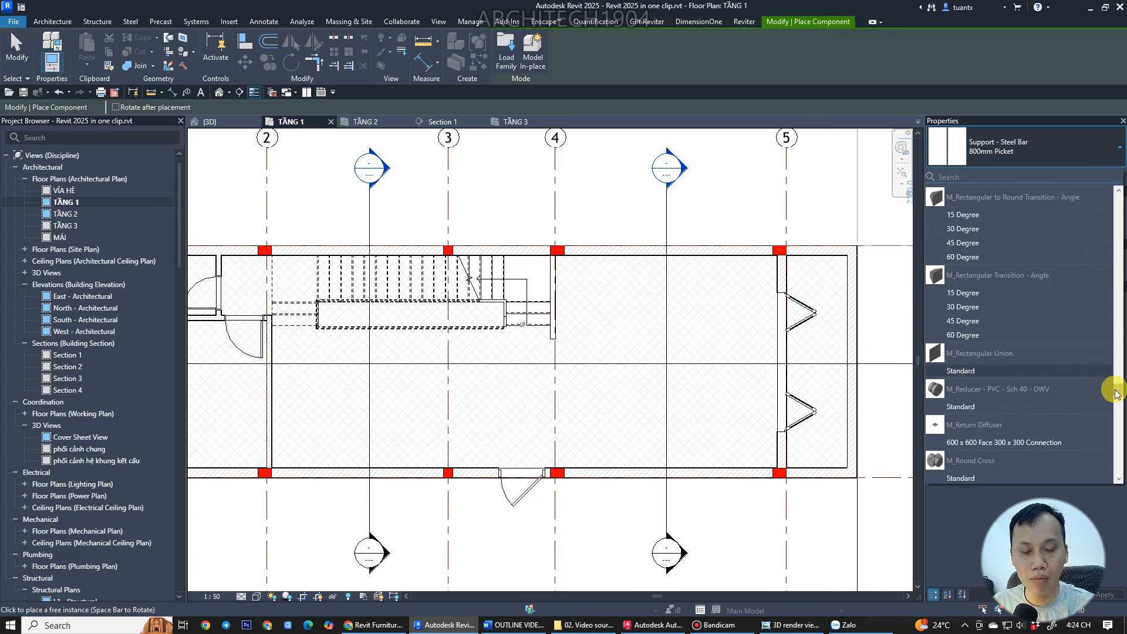
drag(1117, 394, 1115, 194)
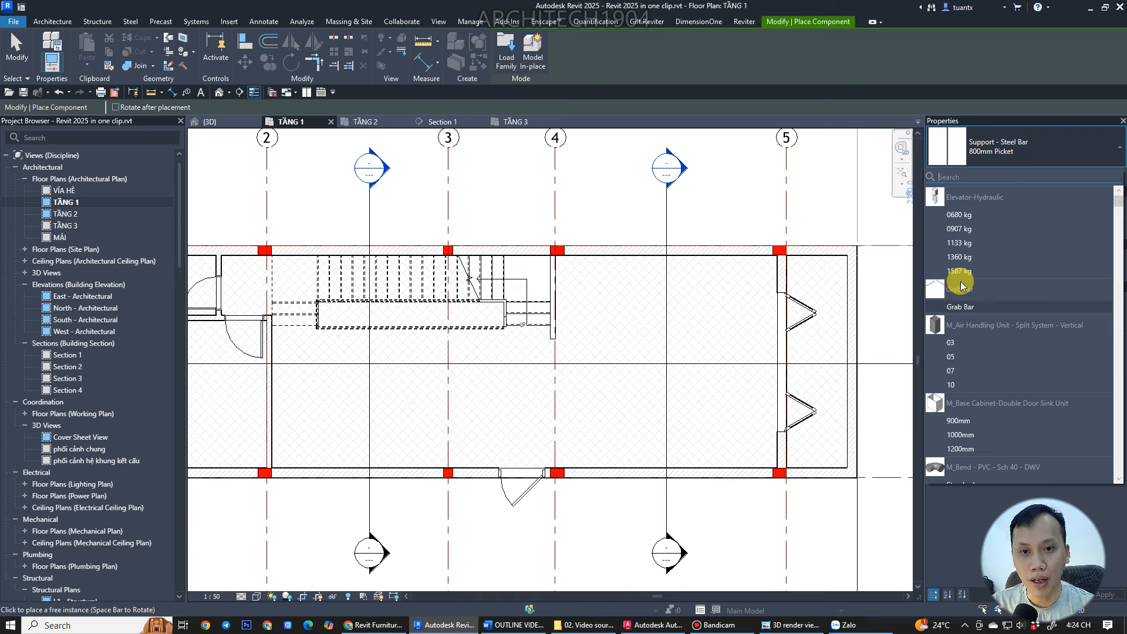
scroll(966, 288, down, 5)
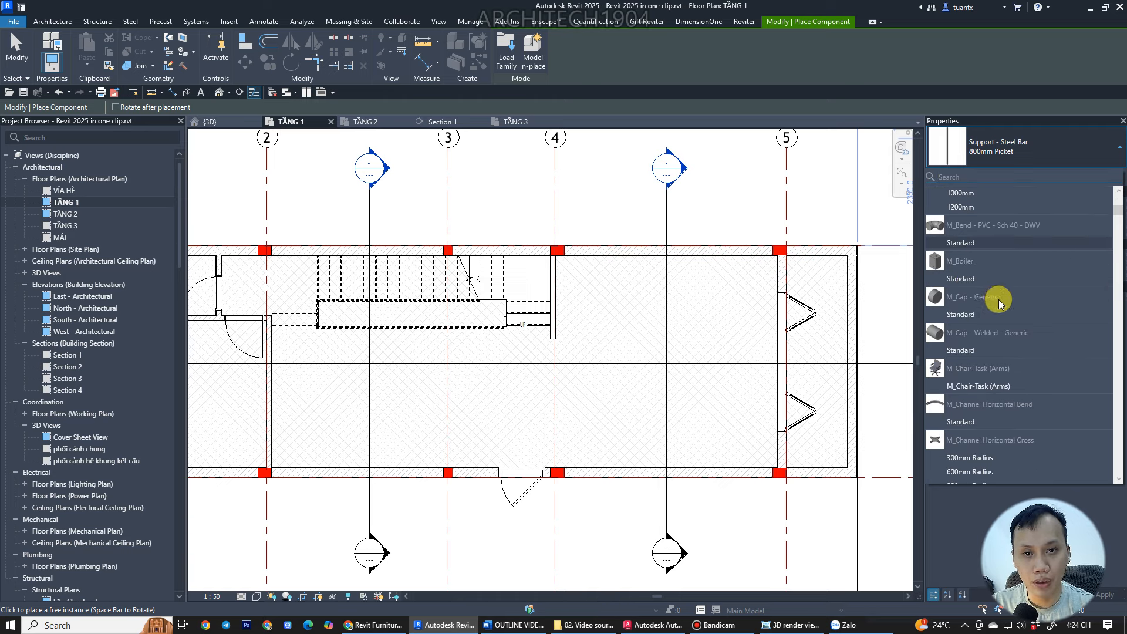
scroll(967, 288, up, 5)
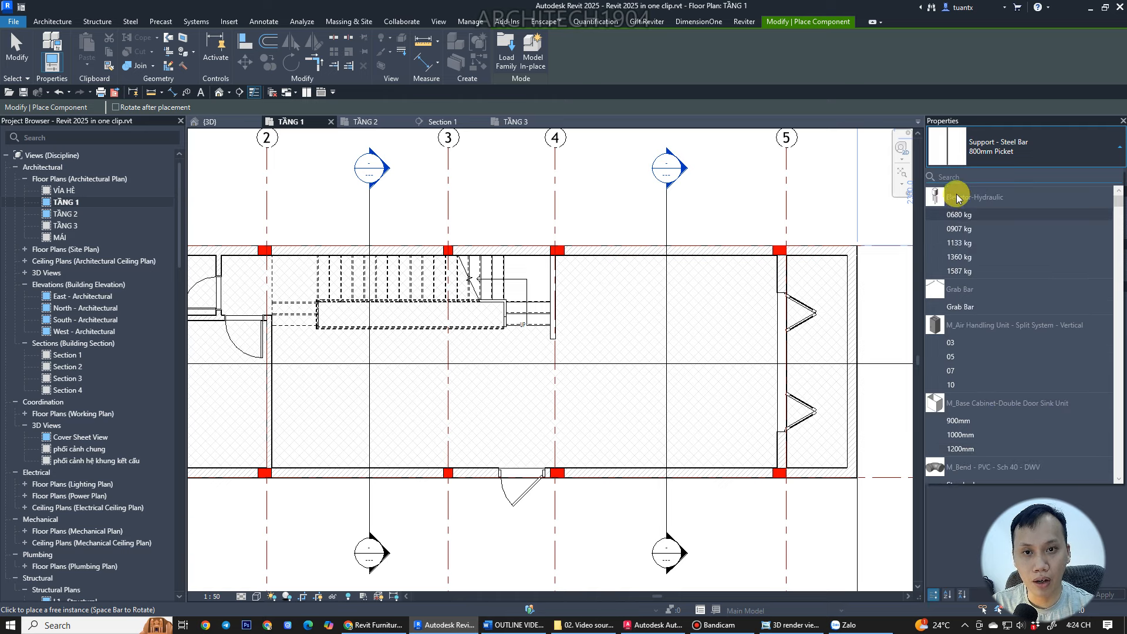
- Examine the component families and their previews from Elevator-Hydraulic through the task chair and channel fittings to the counter tops
mouse_move(942, 194)
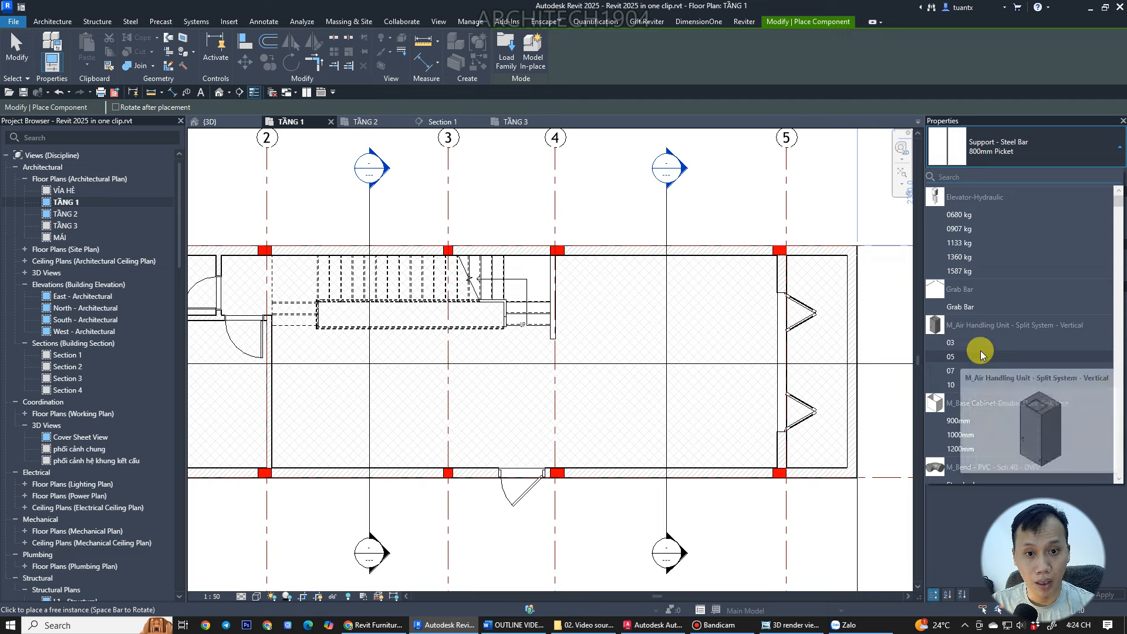
mouse_move(935, 329)
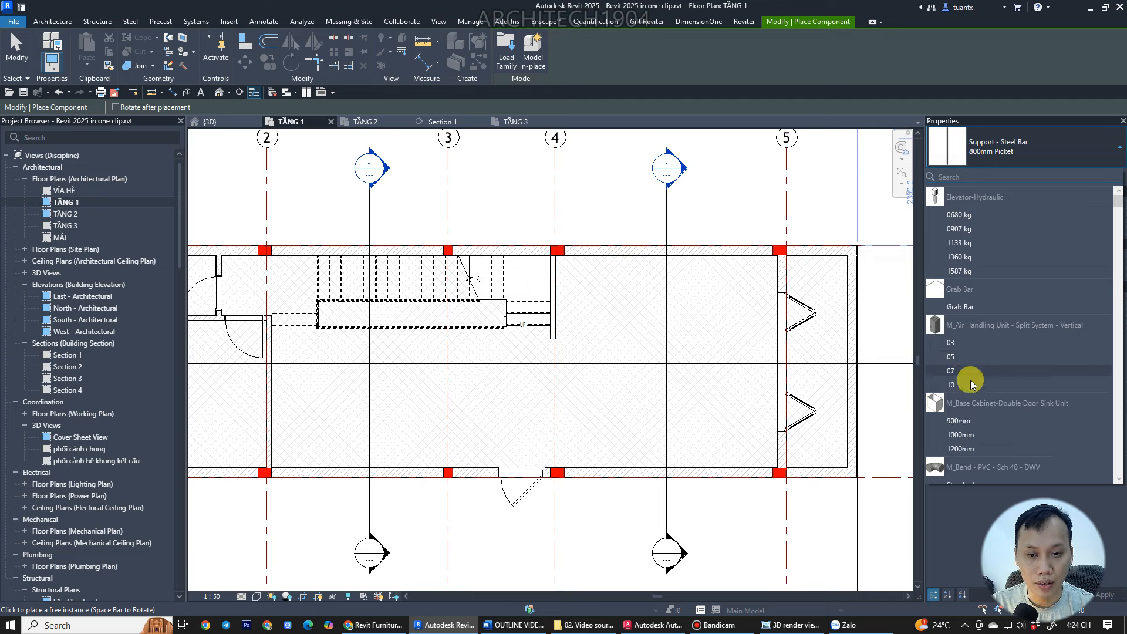
scroll(970, 385, down, 1)
mouse_move(961, 375)
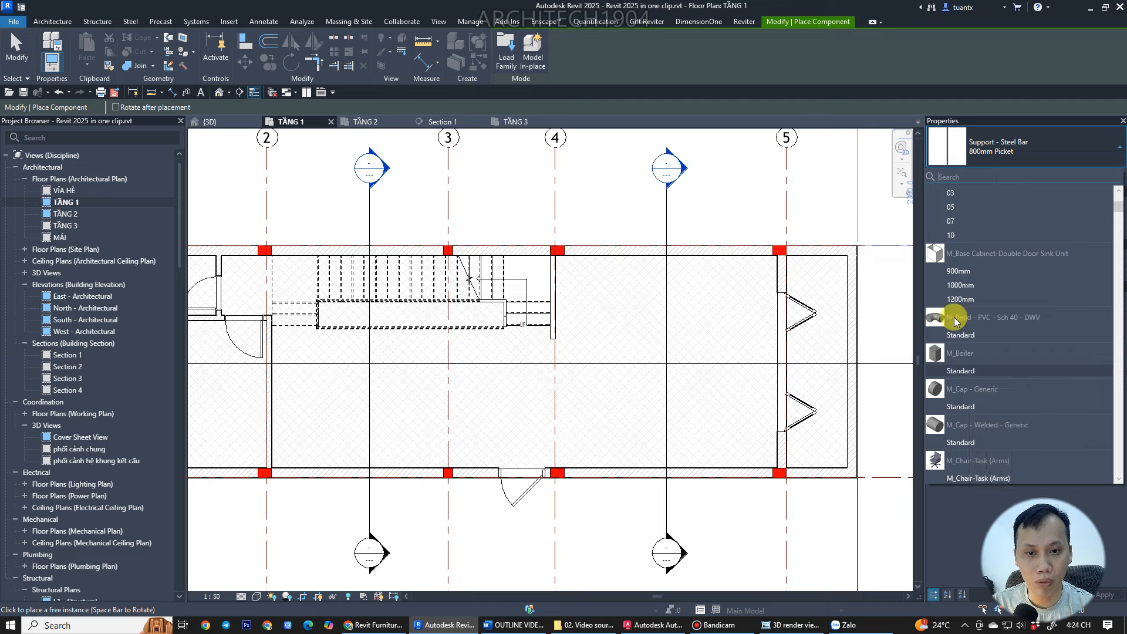
scroll(963, 314, down, 2)
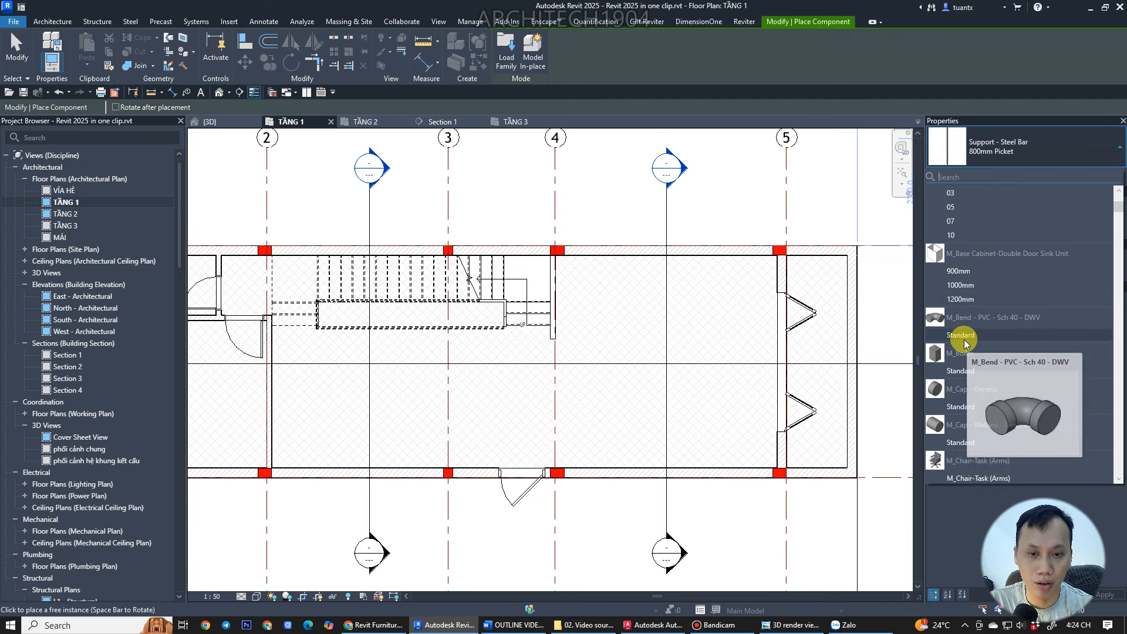
scroll(965, 347, down, 2)
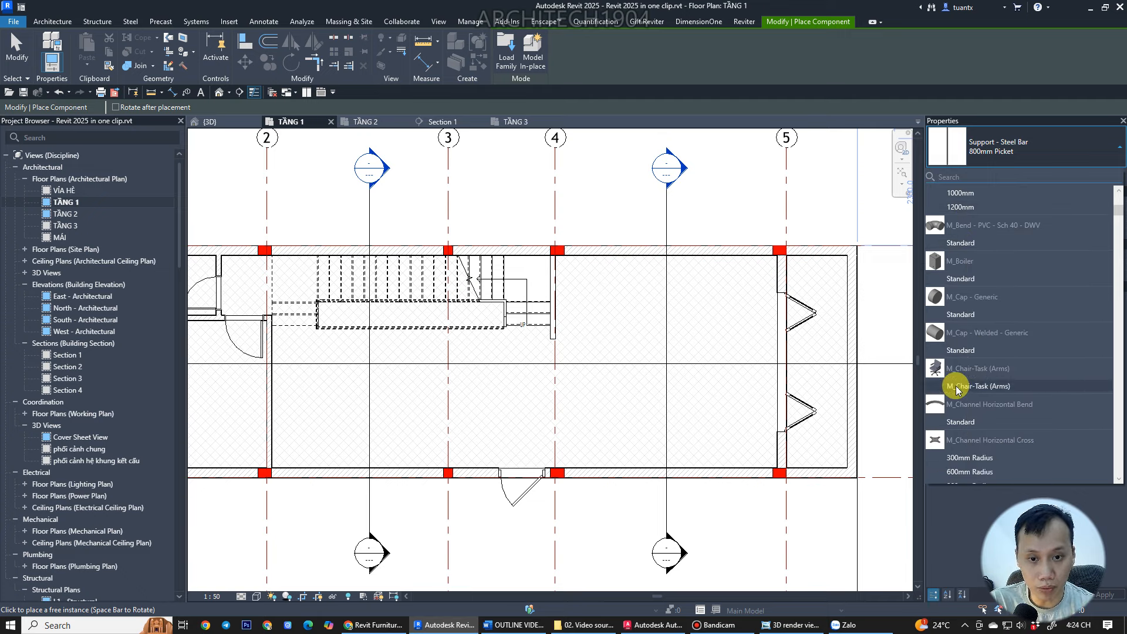
scroll(961, 385, down, 1)
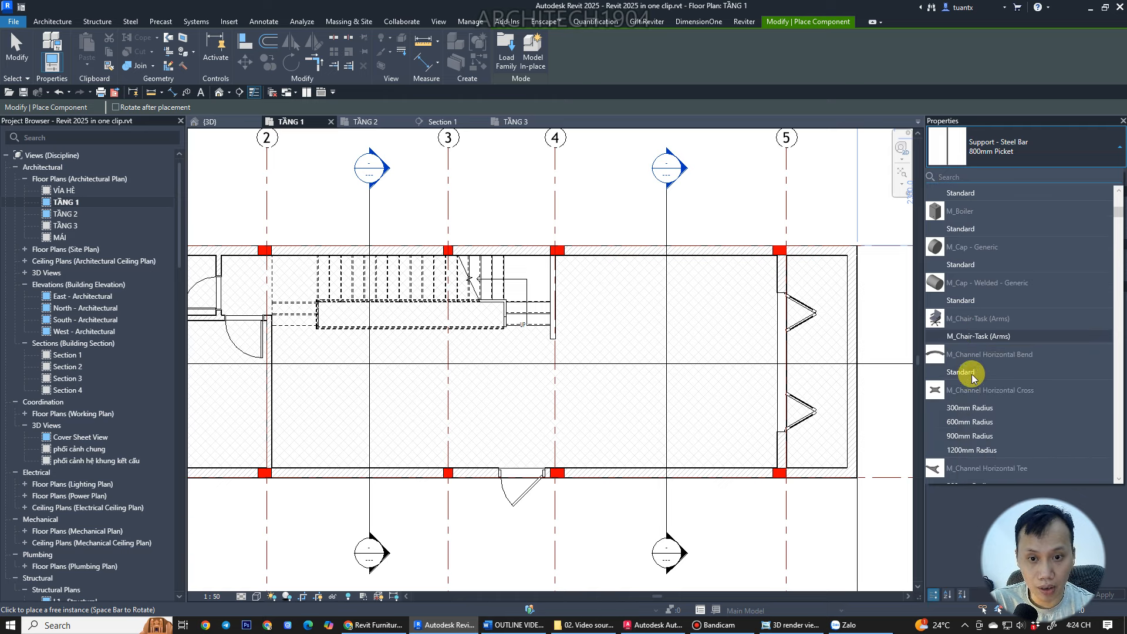
scroll(998, 361, down, 1)
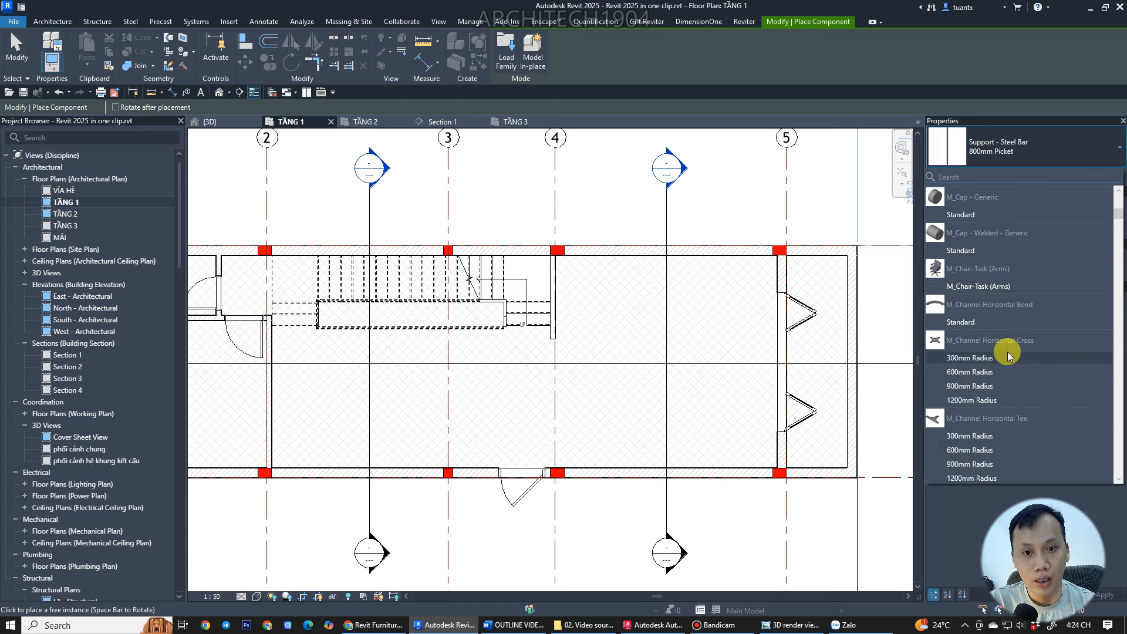
scroll(1007, 355, down, 2)
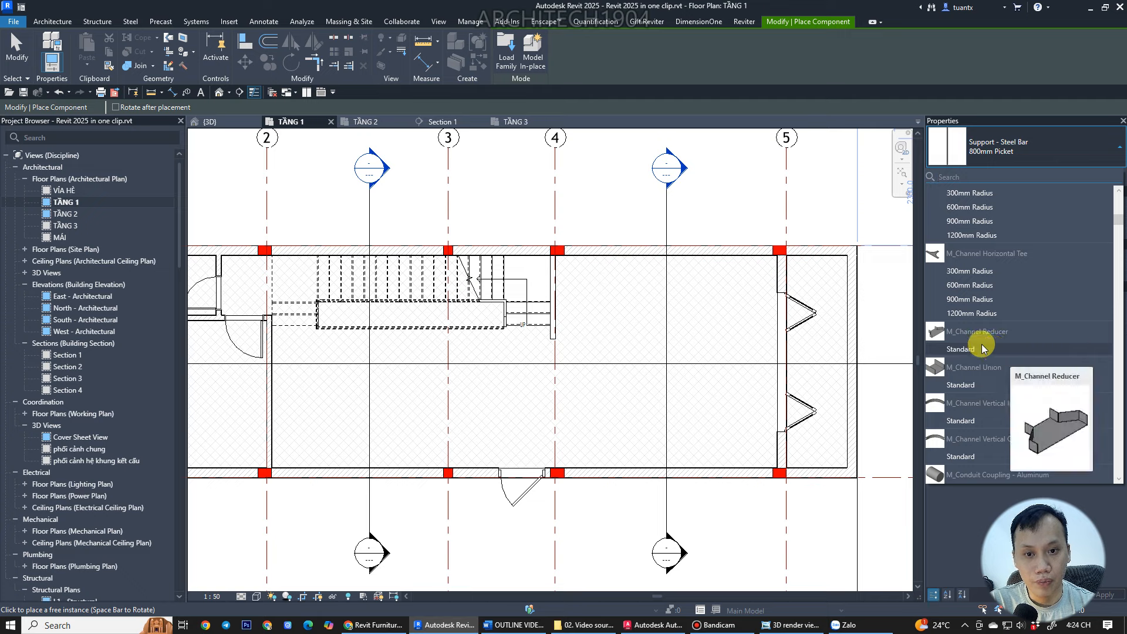
scroll(992, 352, down, 4)
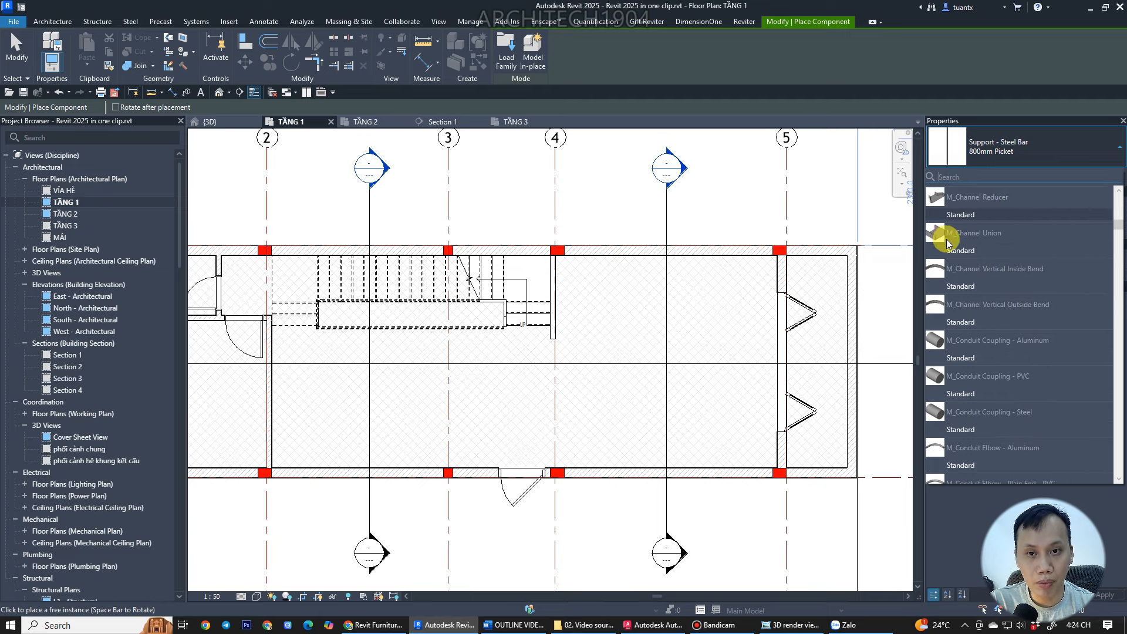
scroll(965, 317, down, 1)
scroll(967, 332, down, 7)
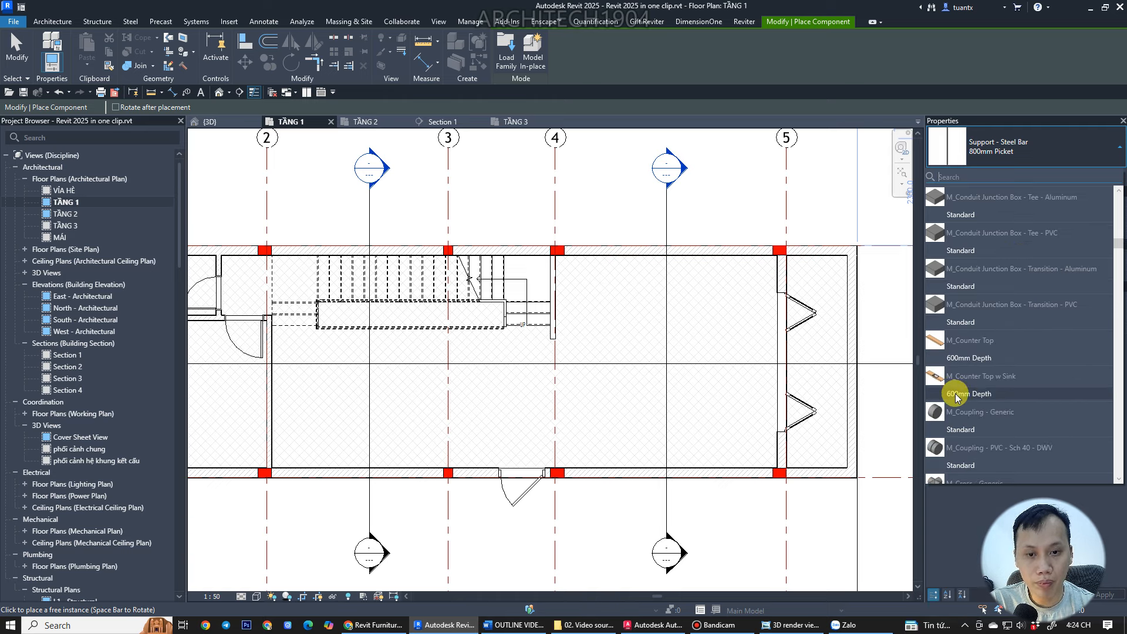
mouse_move(957, 396)
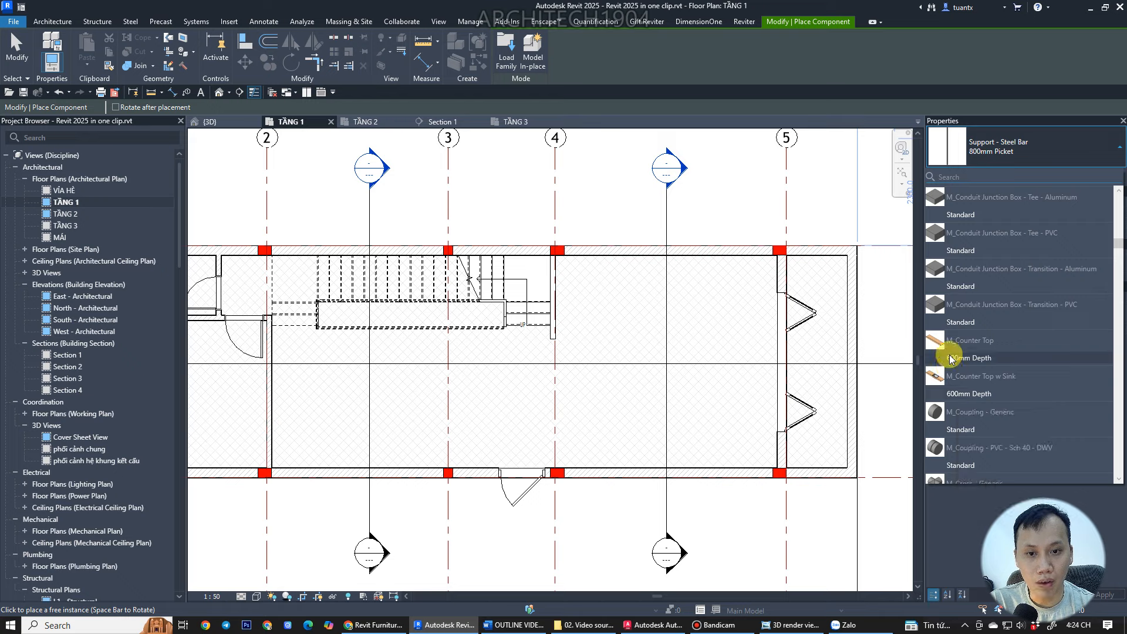
- Examine the component families from the desks and electrical equipment to the fire extinguisher cabinets and round floor drains
scroll(956, 380, down, 3)
scroll(975, 388, down, 5)
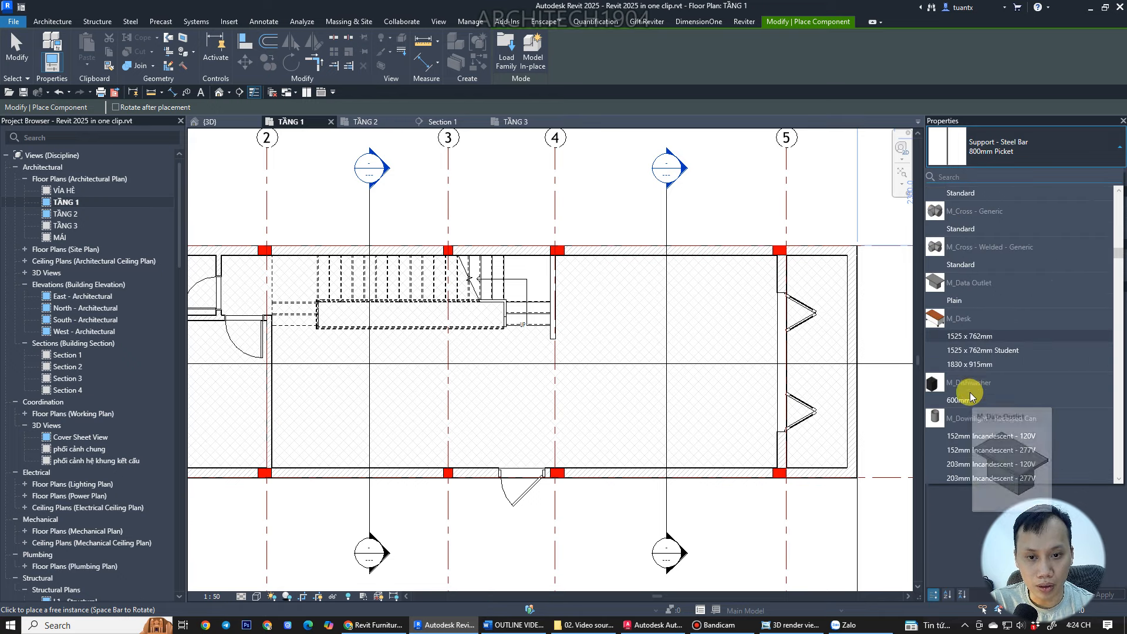
scroll(996, 389, down, 3)
scroll(996, 389, down, 5)
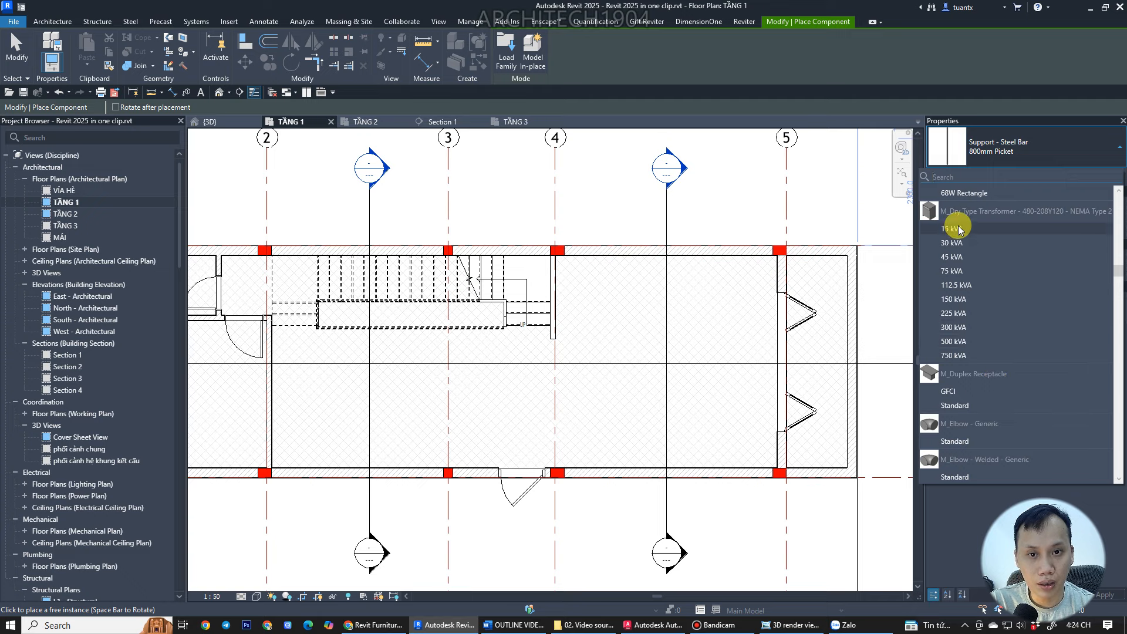
mouse_move(960, 230)
scroll(1016, 387, down, 5)
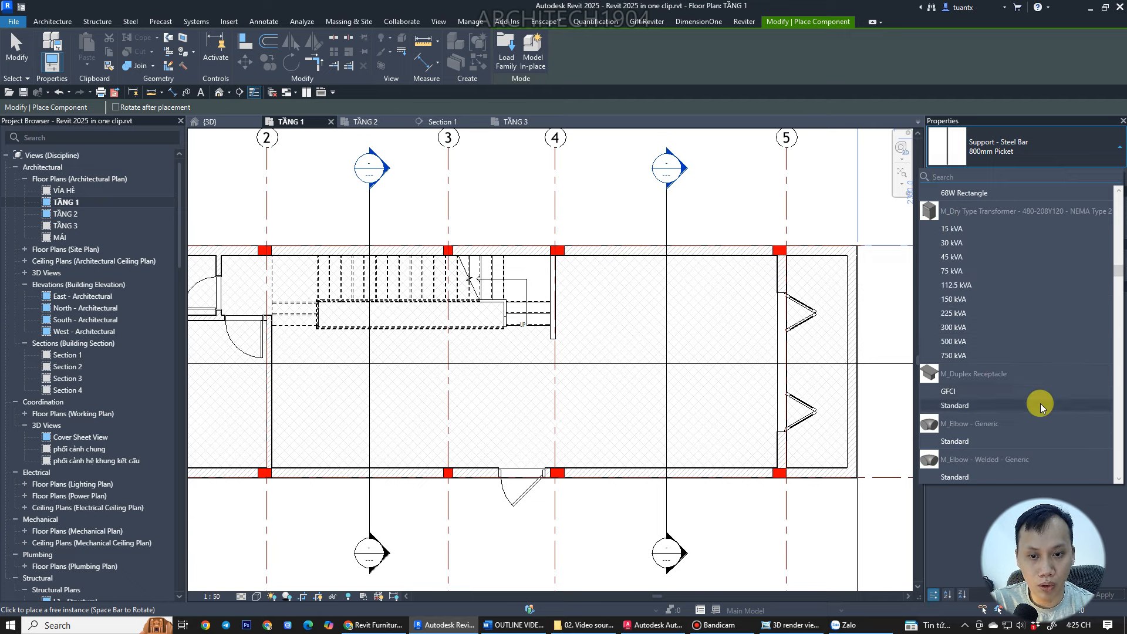
scroll(1036, 400, down, 5)
mouse_move(1016, 399)
scroll(996, 384, down, 3)
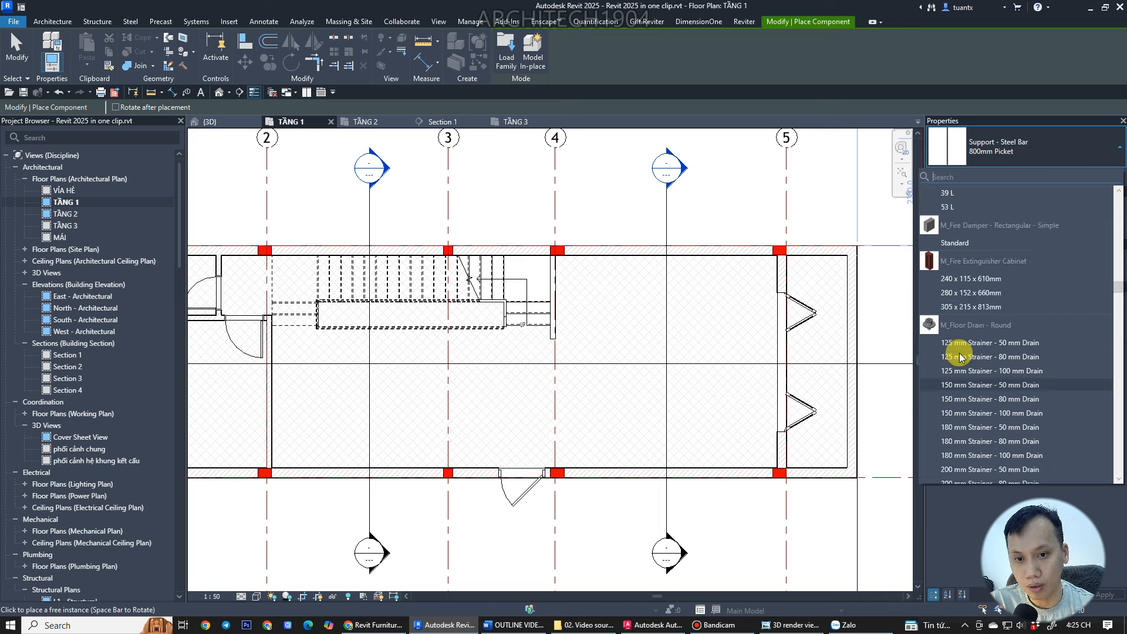
mouse_move(954, 281)
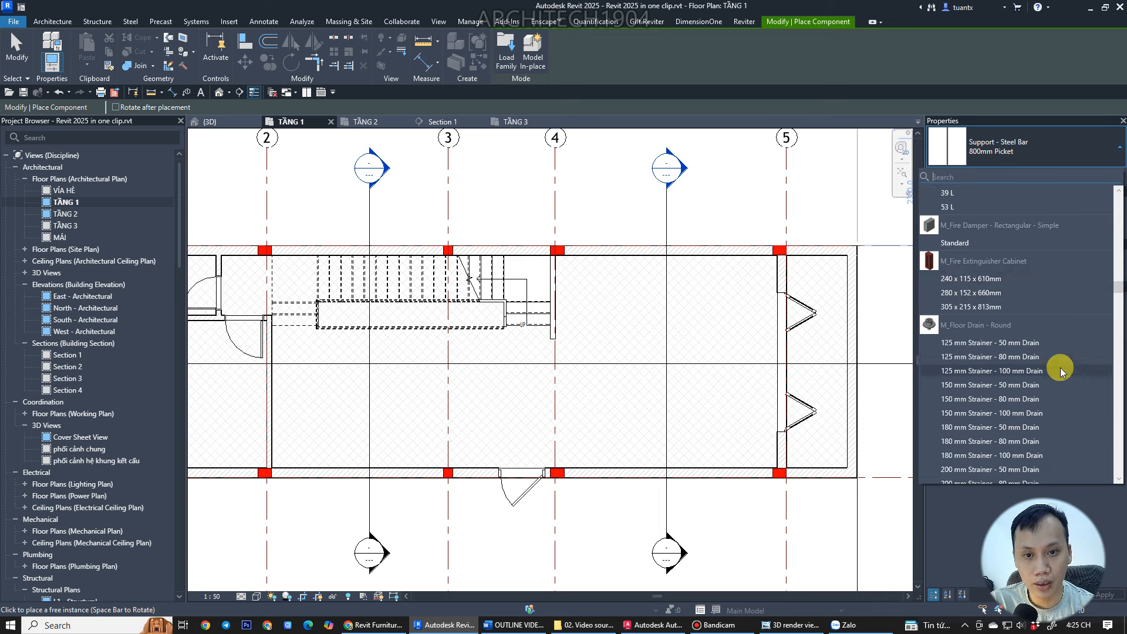
mouse_move(1002, 351)
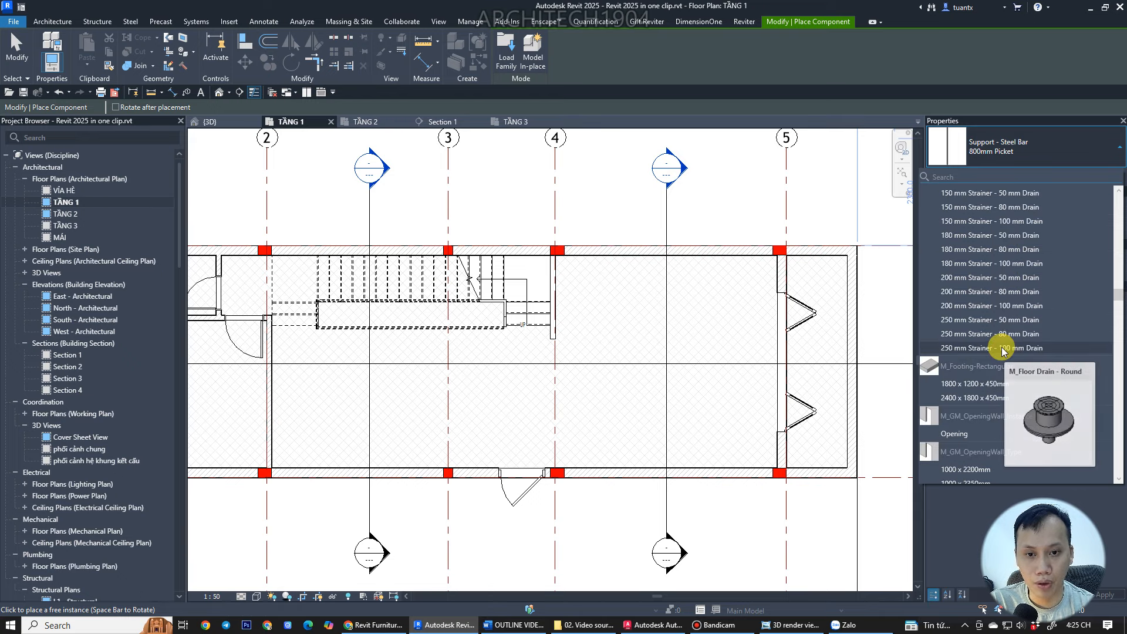
- Examine the loaded component types from the footings and wall openings through the cable ladders and lighting equipment to the oval duct fittings
scroll(1002, 350, down, 5)
mouse_move(989, 311)
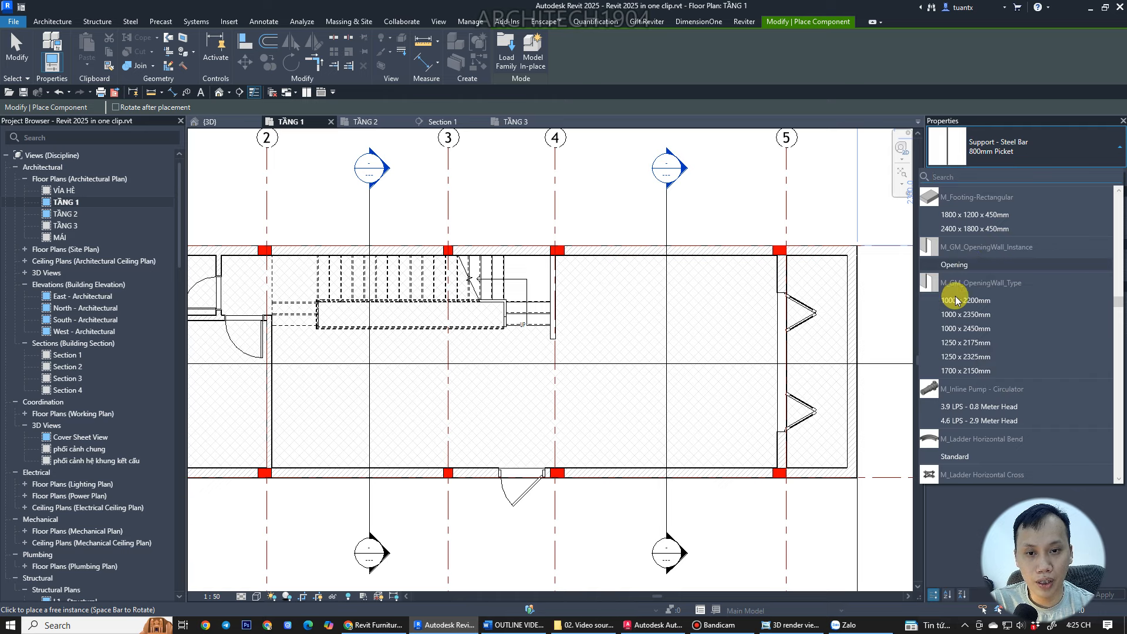
scroll(974, 328, down, 5)
scroll(983, 337, down, 3)
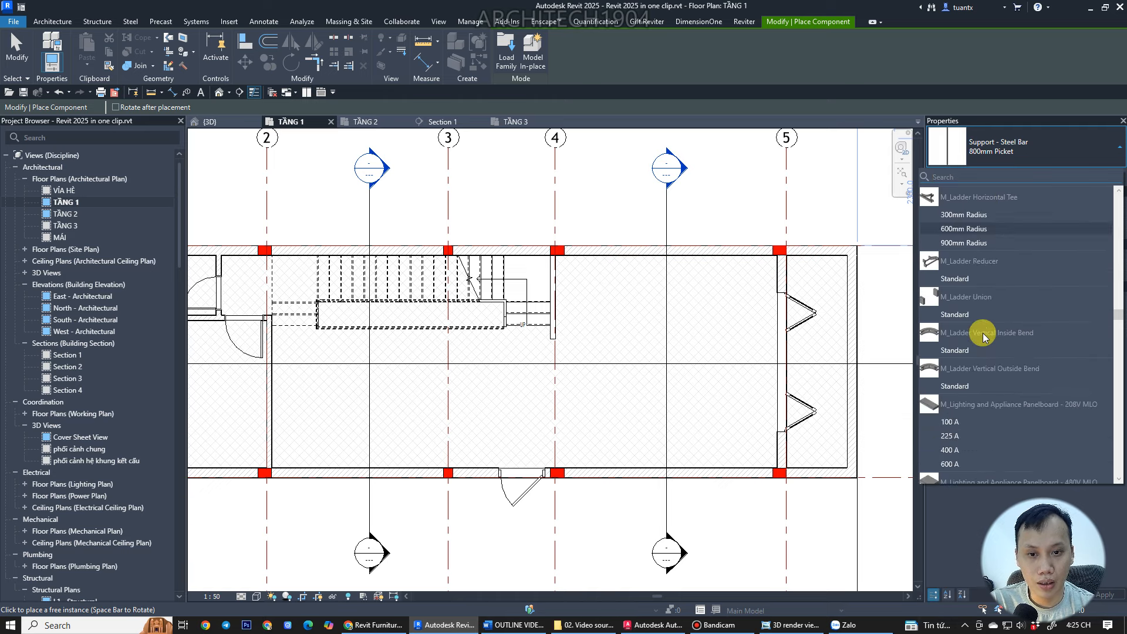
scroll(984, 337, down, 3)
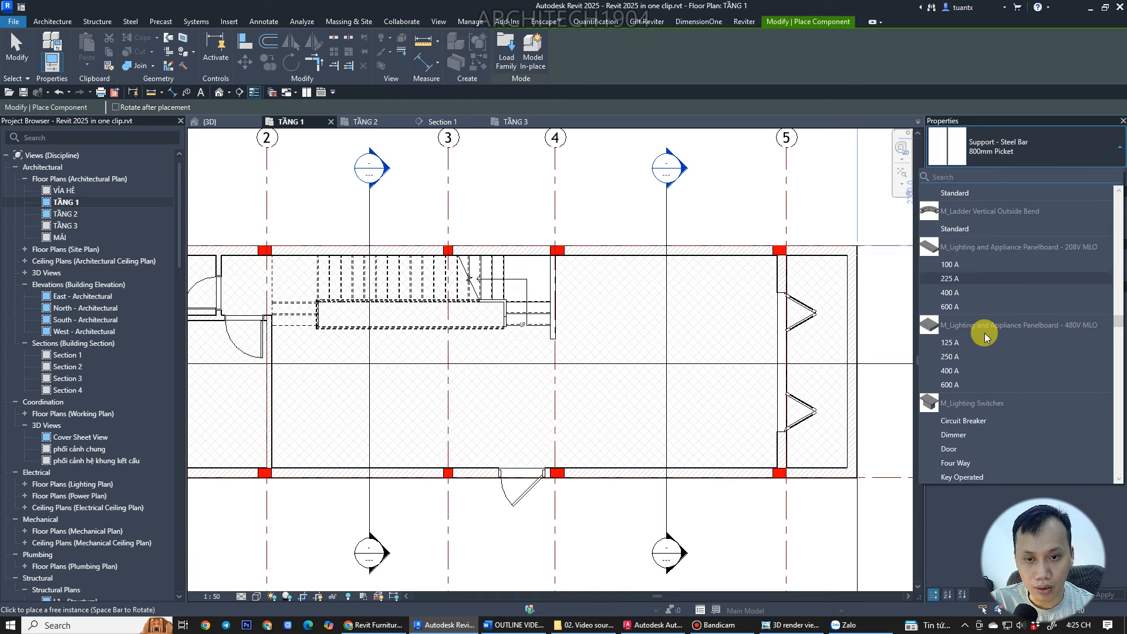
scroll(984, 337, down, 10)
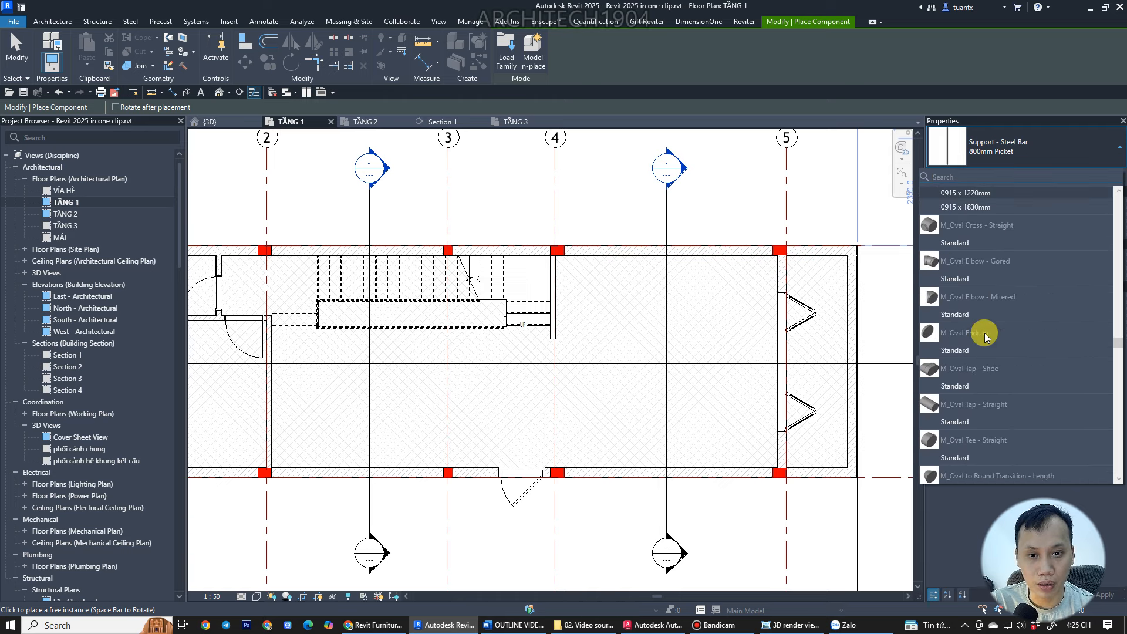
- Look through the remaining component types from the rectangular and round duct fittings, trees and sinks to Support - Steel Bar
scroll(984, 336, down, 10)
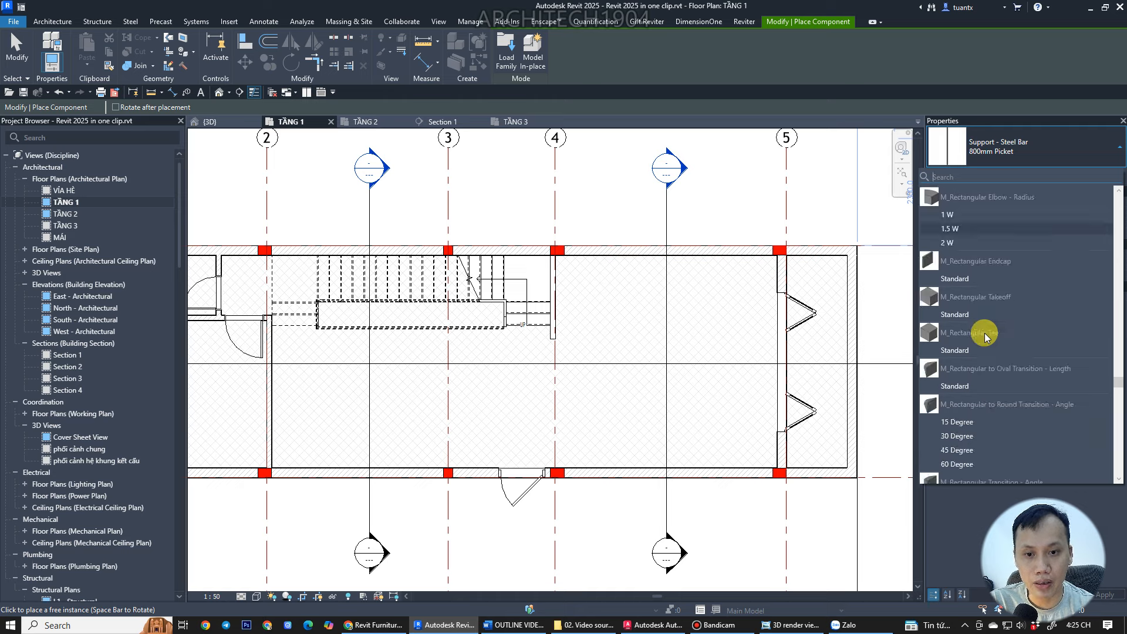
scroll(984, 335, down, 10)
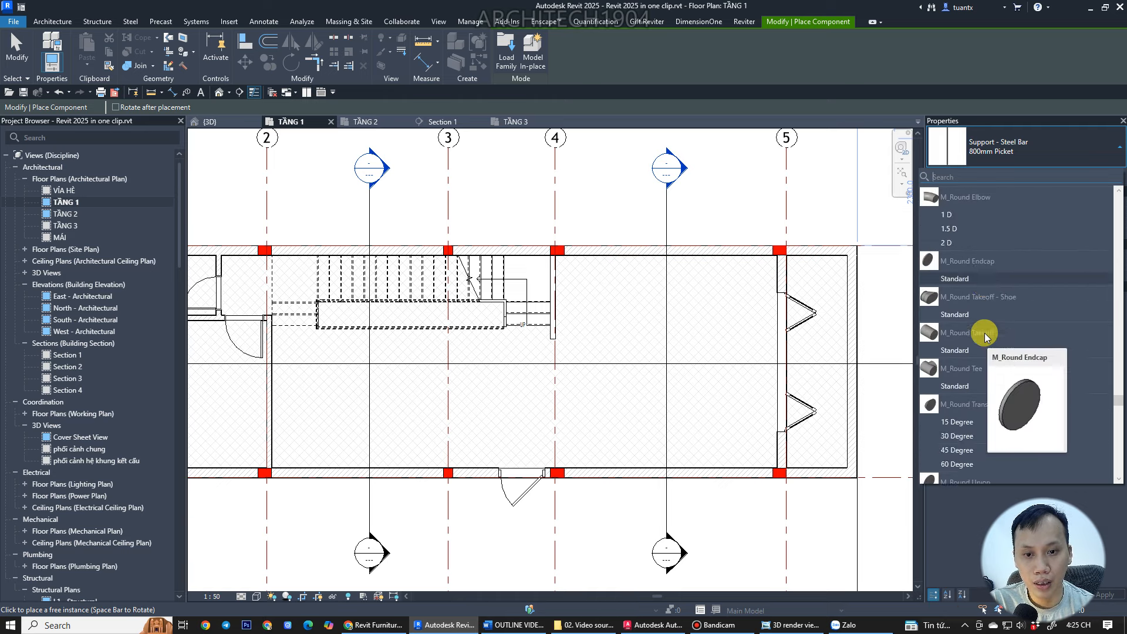
scroll(985, 338, up, 5)
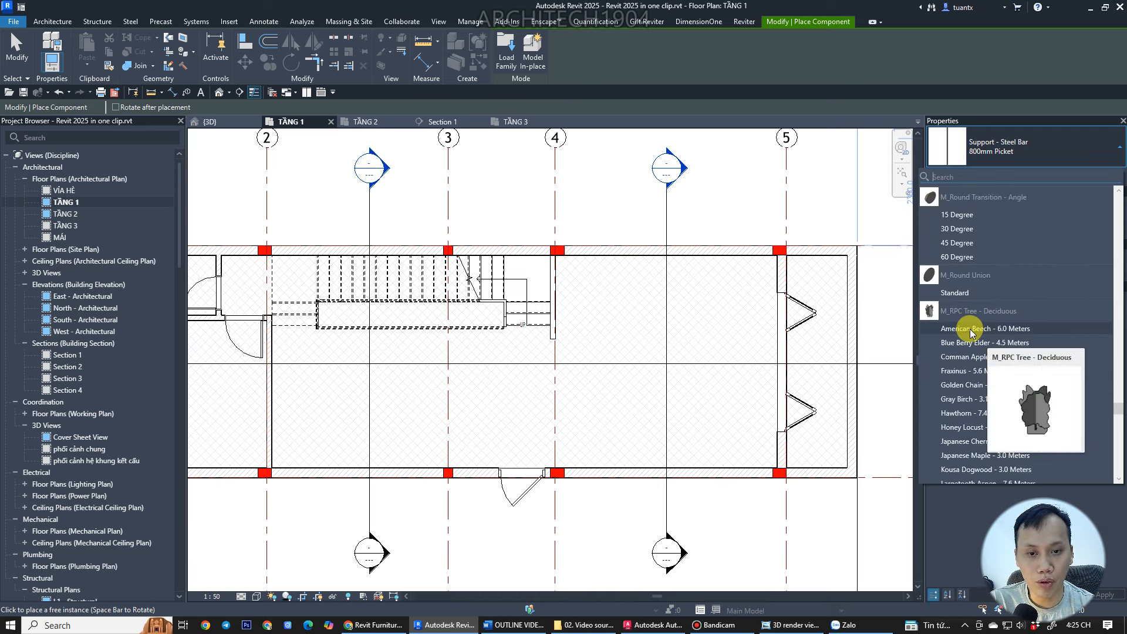
scroll(978, 352, down, 5)
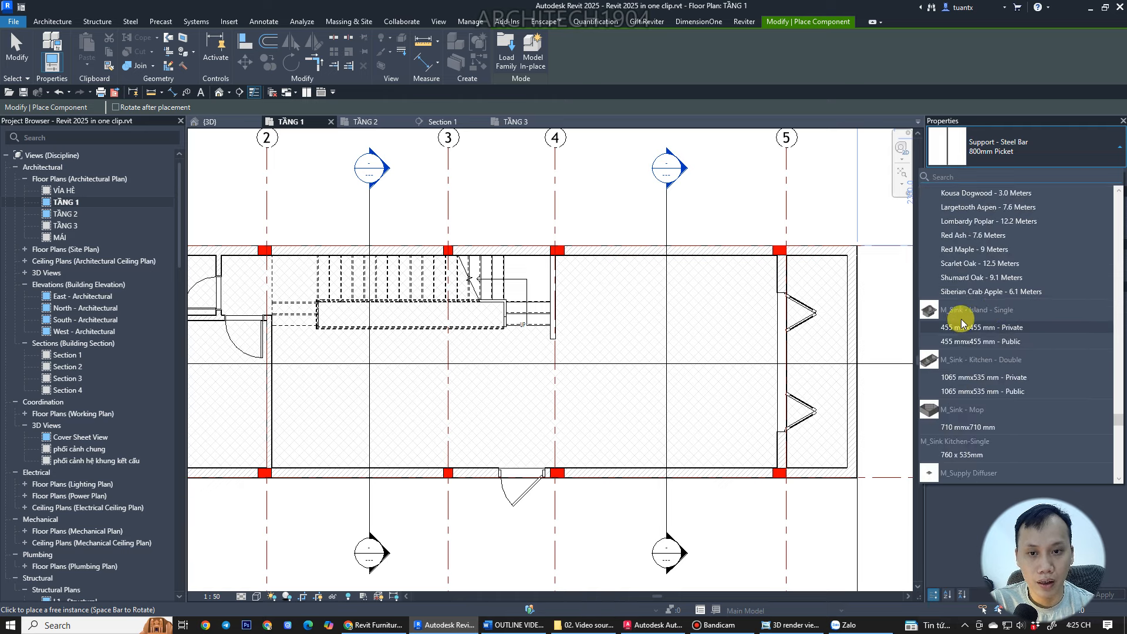
scroll(968, 345, down, 10)
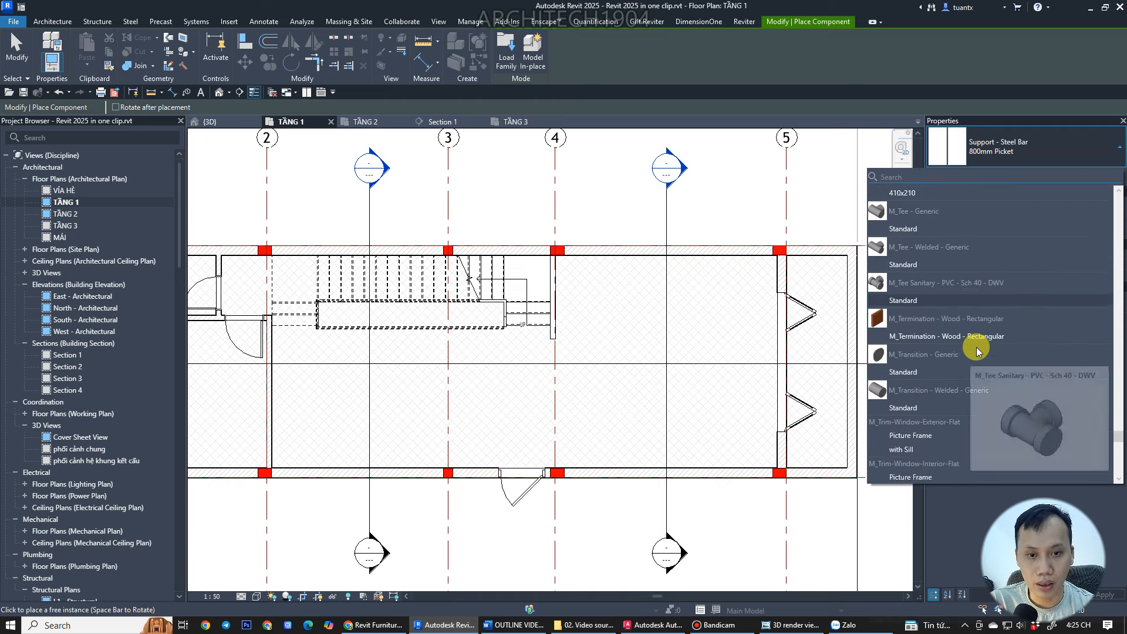
scroll(977, 351, down, 10)
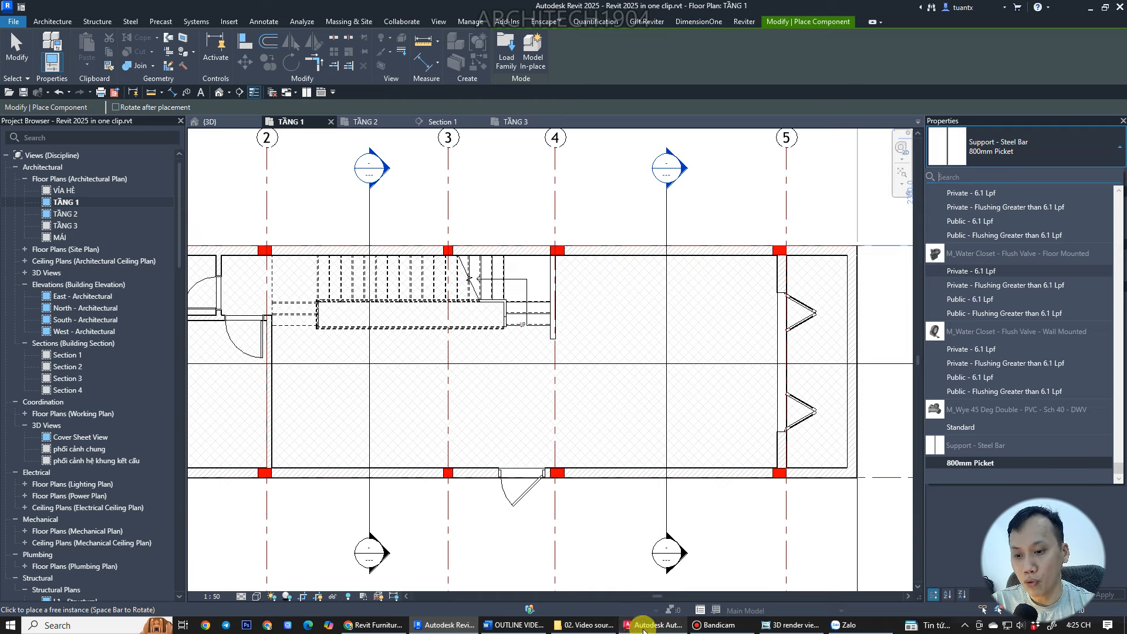
- Start loading a family and browse the US library to the Seating folder inside Furniture
click(234, 22)
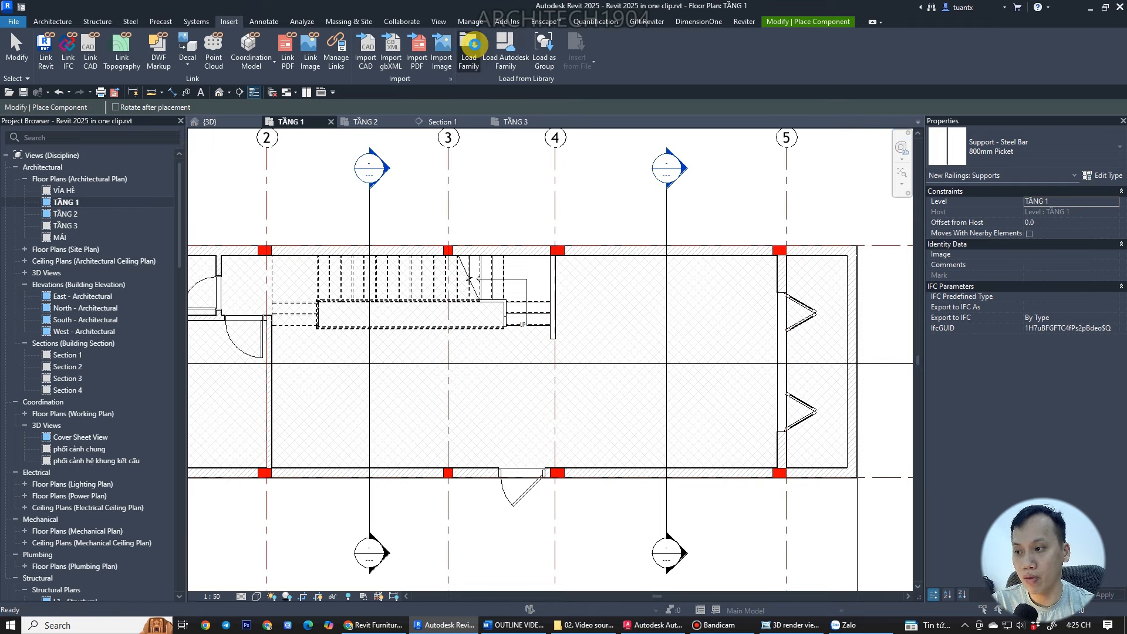
click(472, 47)
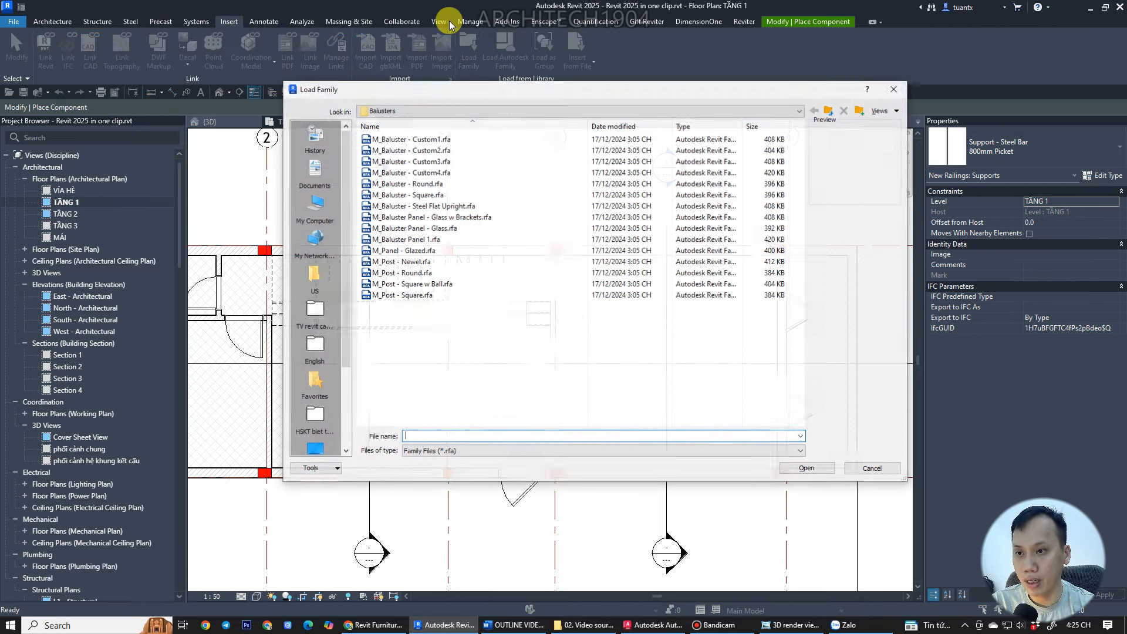
click(833, 113)
click(831, 112)
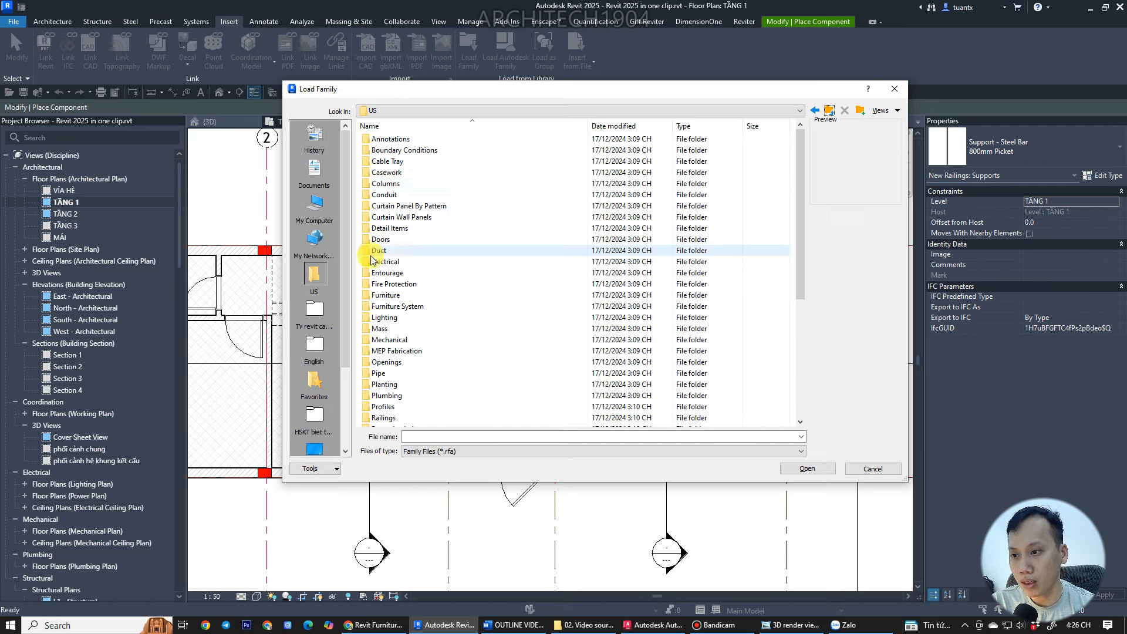
double_click(382, 296)
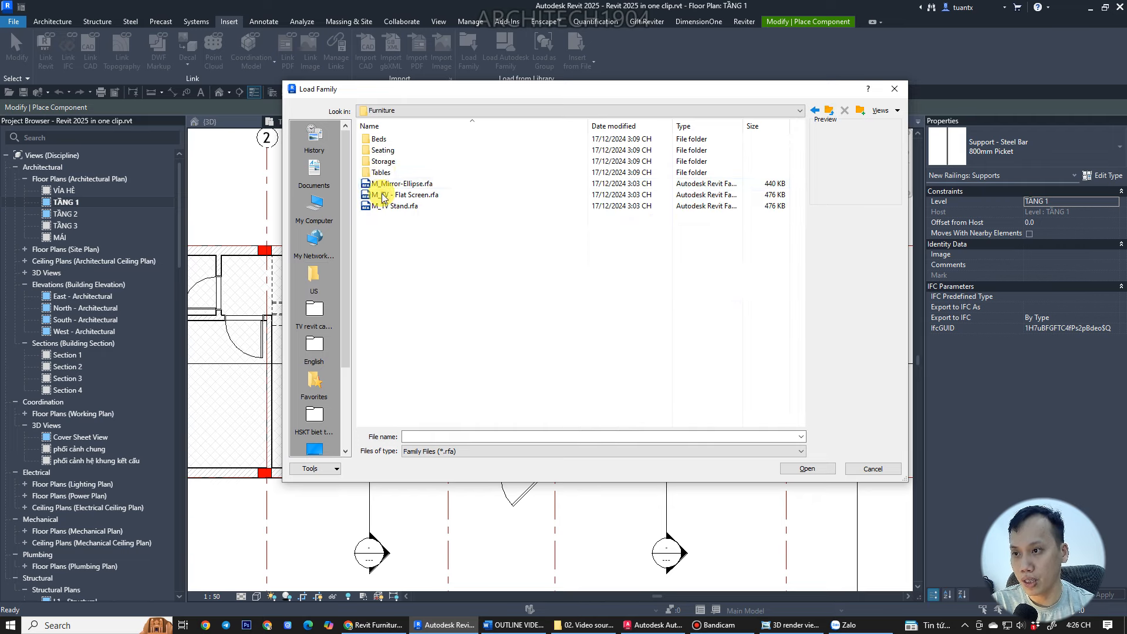
double_click(382, 151)
- Preview the seating families one after another, from M_Bench-Locker Room through the chairs to M_Sofa-Corbu
click(389, 139)
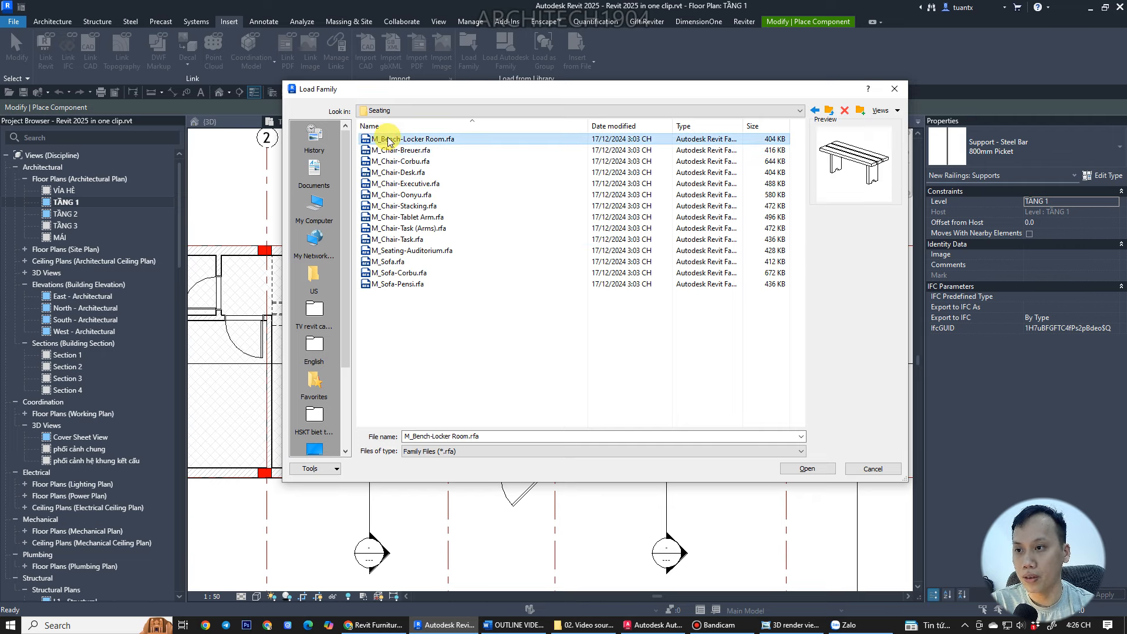
key(Down)
key(Down)
key(Down)
key(Down)
key(Down)
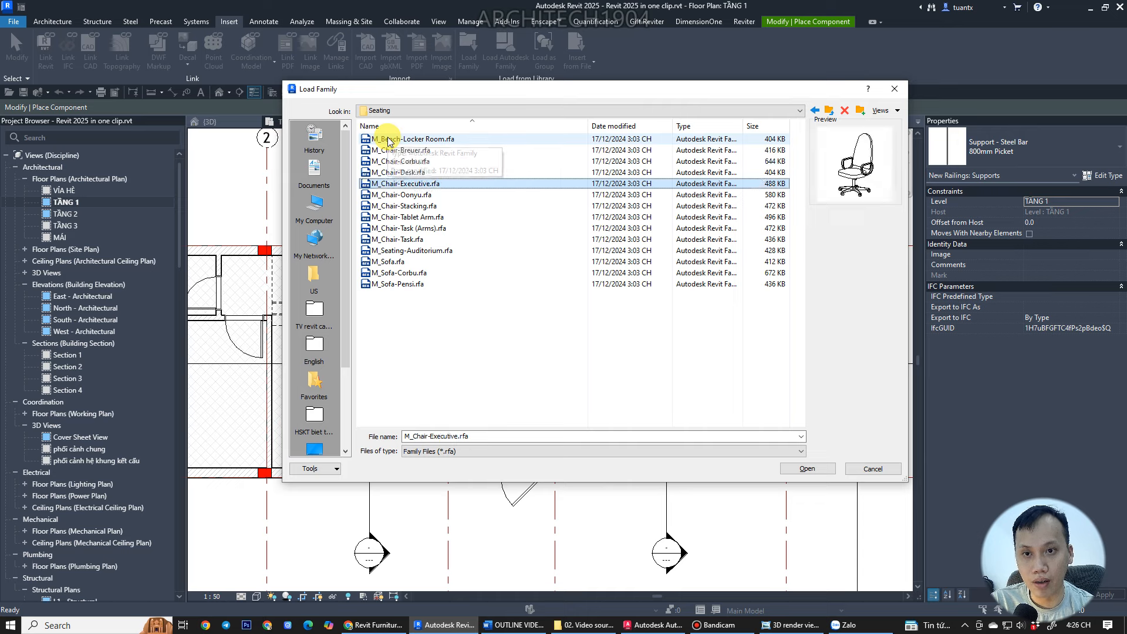
key(Down)
key(Down)
key(Down)
key(Down)
key(Down)
key(Down)
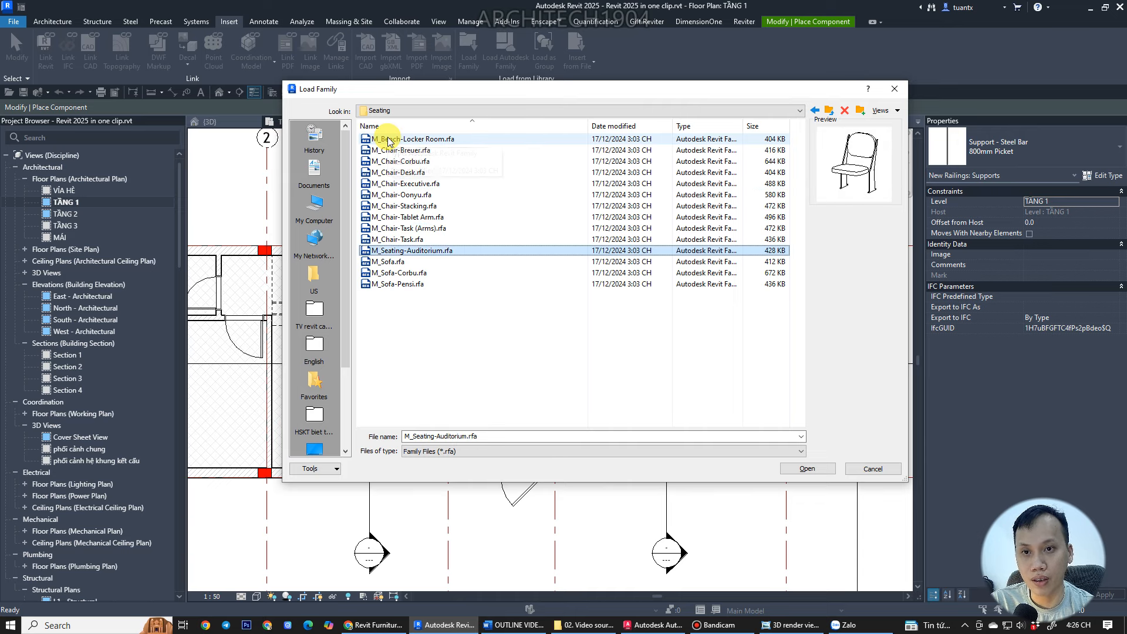
key(Down)
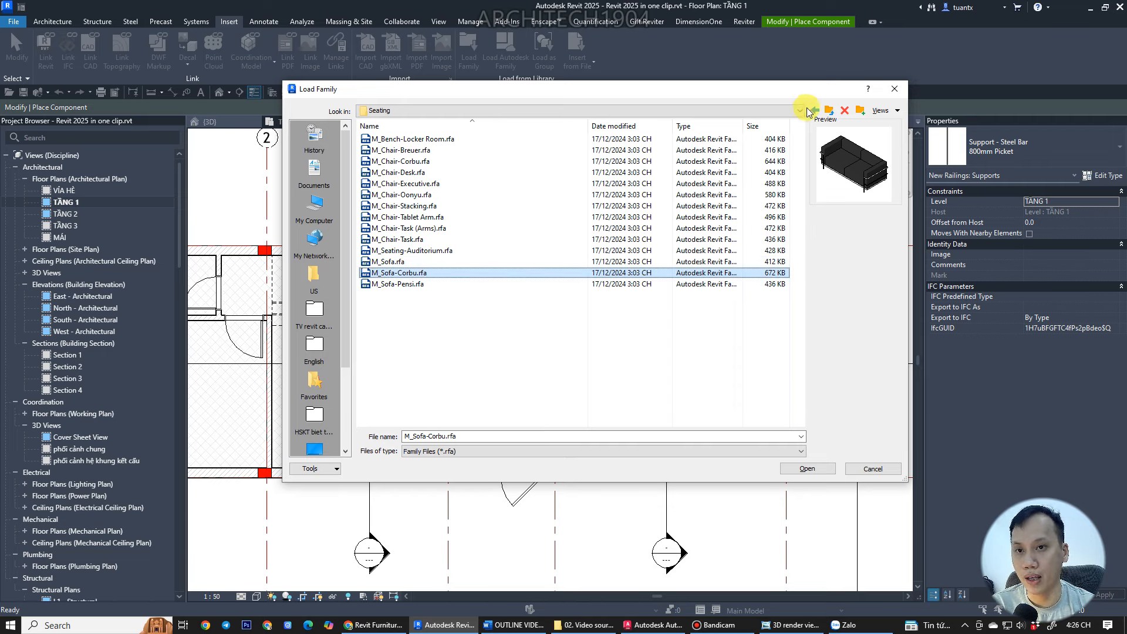
- Preview the two standing desk families under Furniture System, and leave family loading without loading anything
click(830, 111)
click(830, 110)
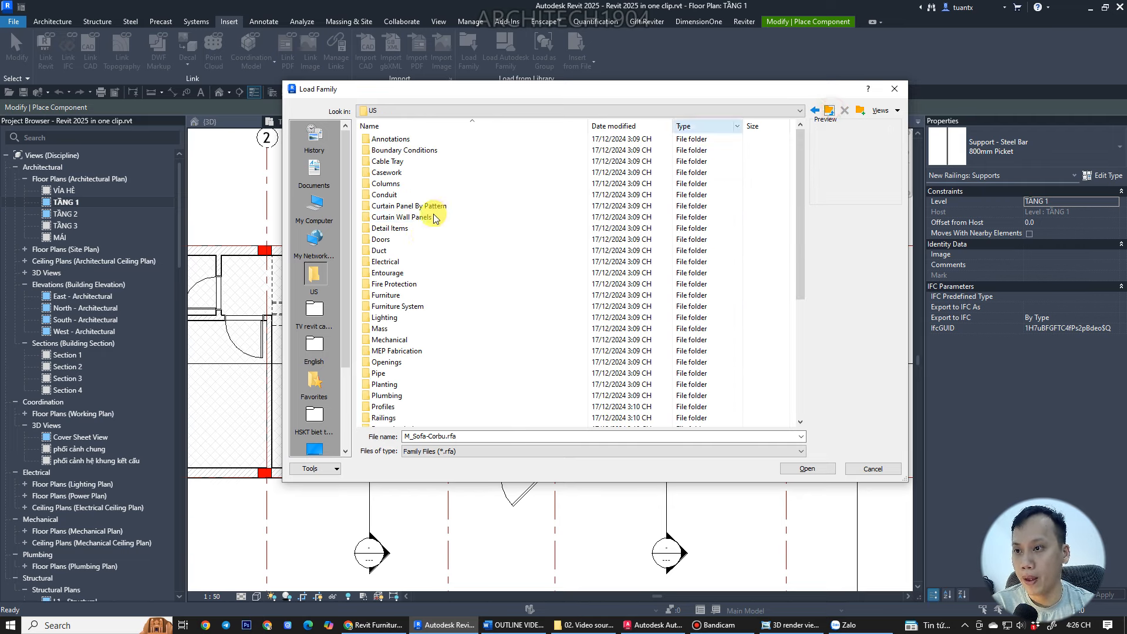
double_click(402, 306)
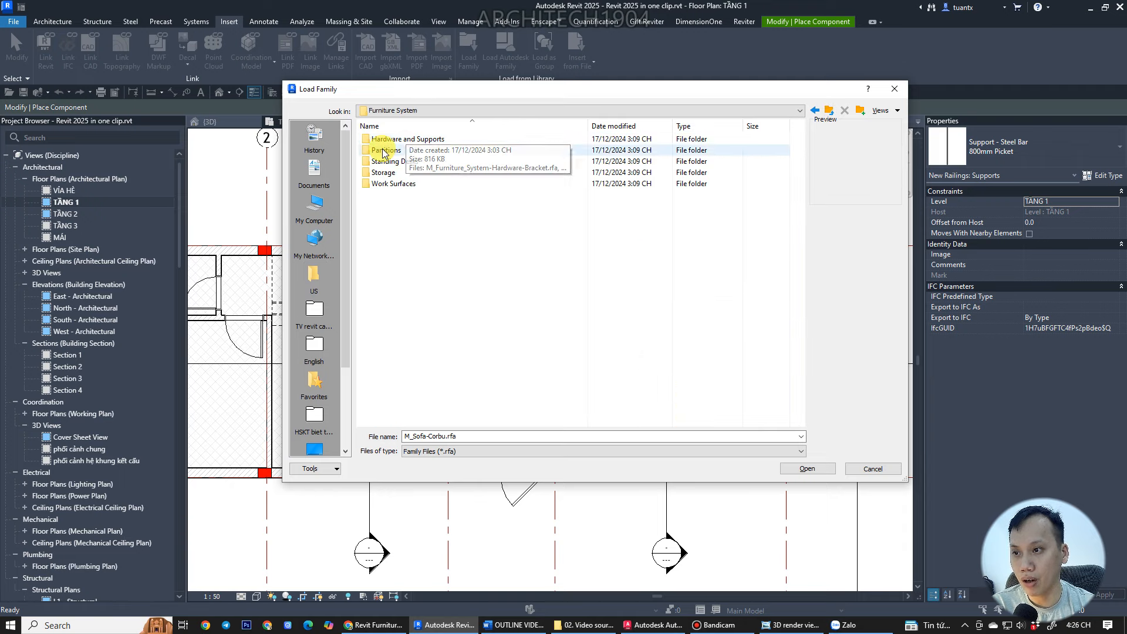
click(389, 174)
double_click(389, 161)
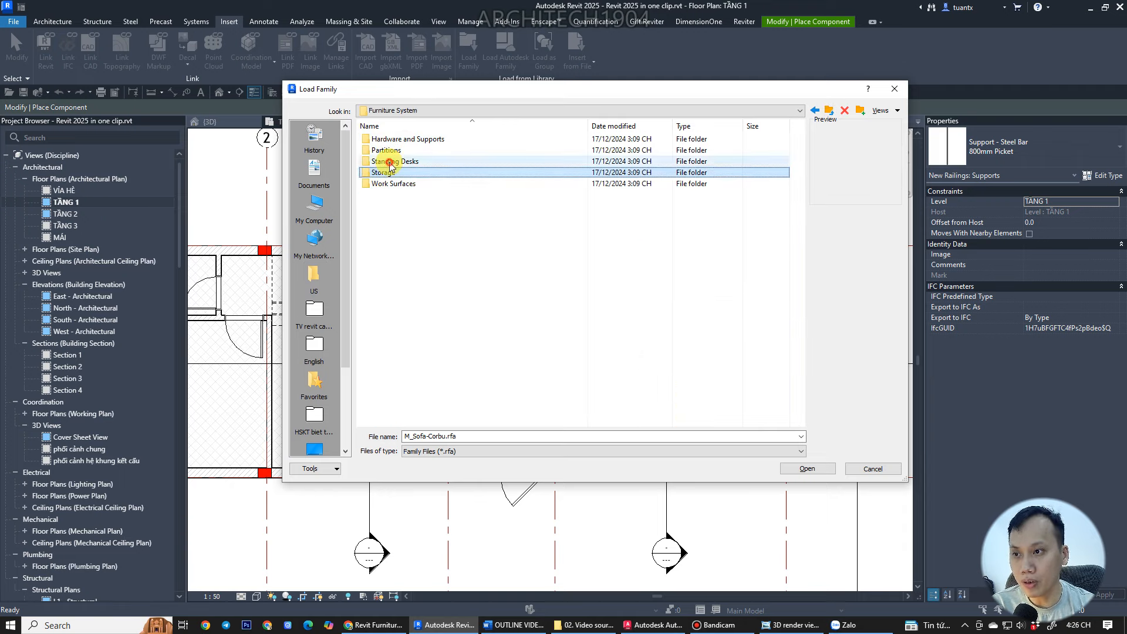
click(392, 141)
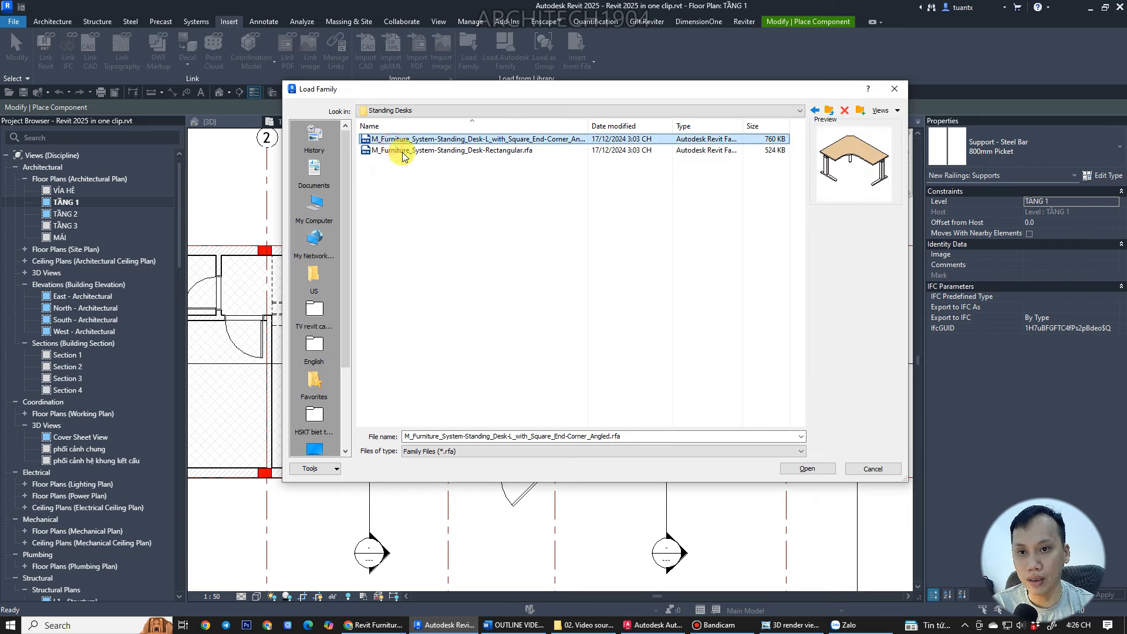
click(403, 151)
click(829, 112)
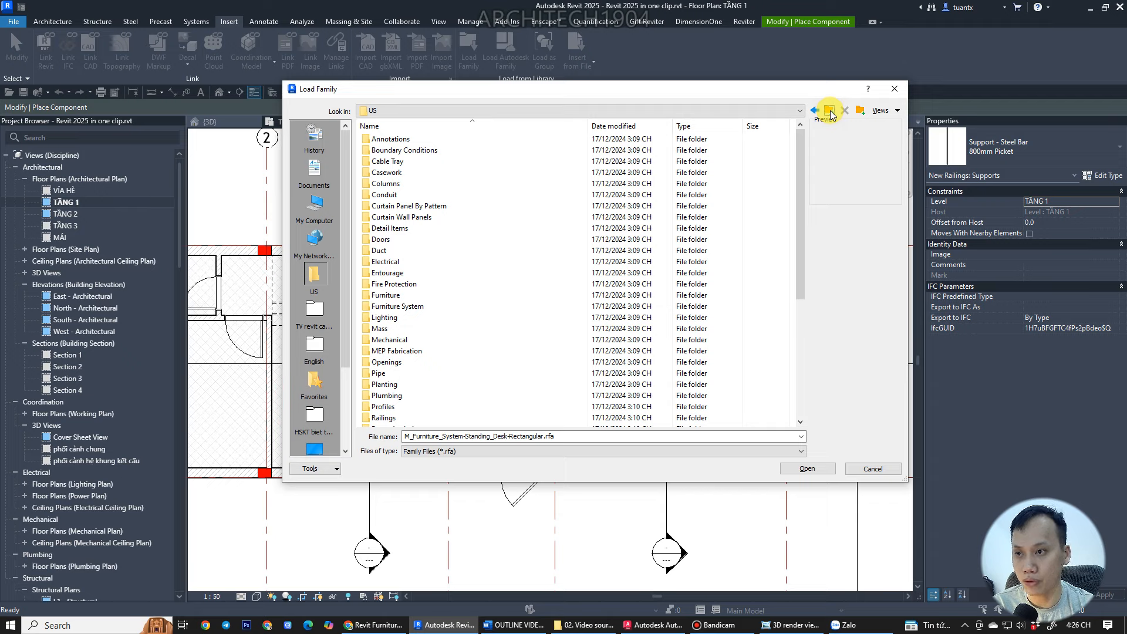
click(894, 90)
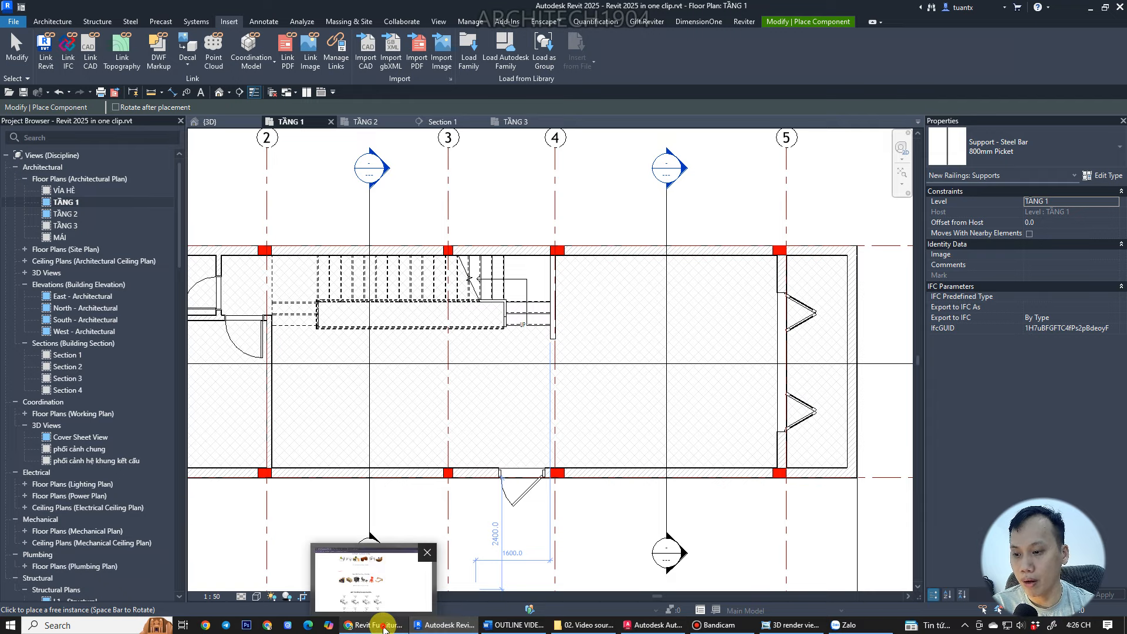
- Switch to Chrome and review the furniture family categories and free downloads on the Revit Furniture Families page
click(376, 625)
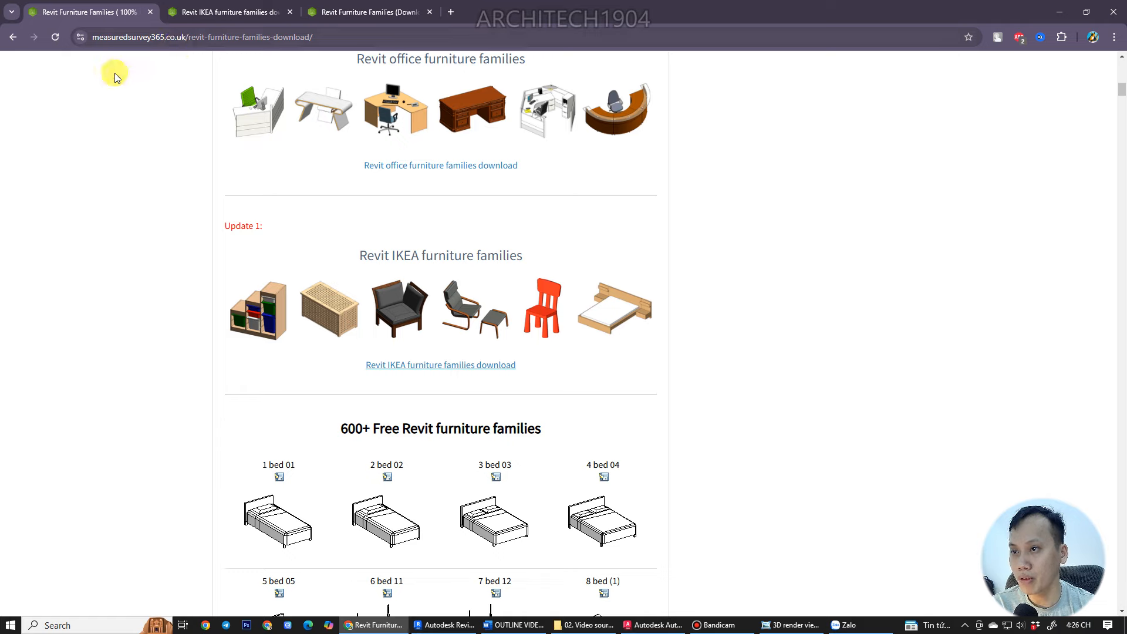
scroll(135, 146, up, 15)
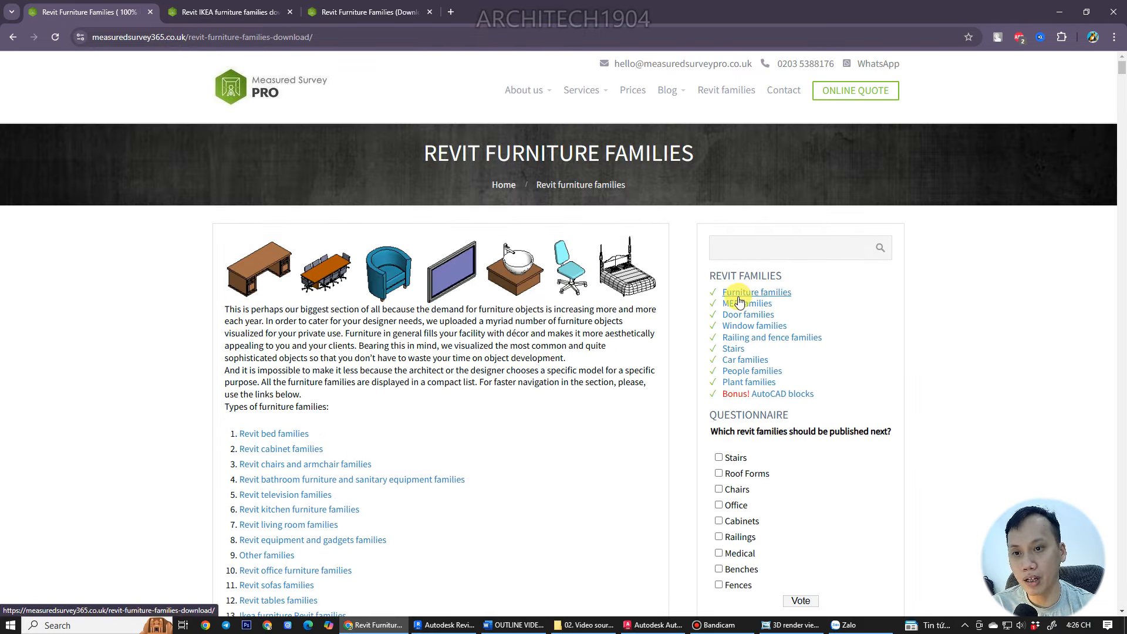
scroll(467, 362, down, 5)
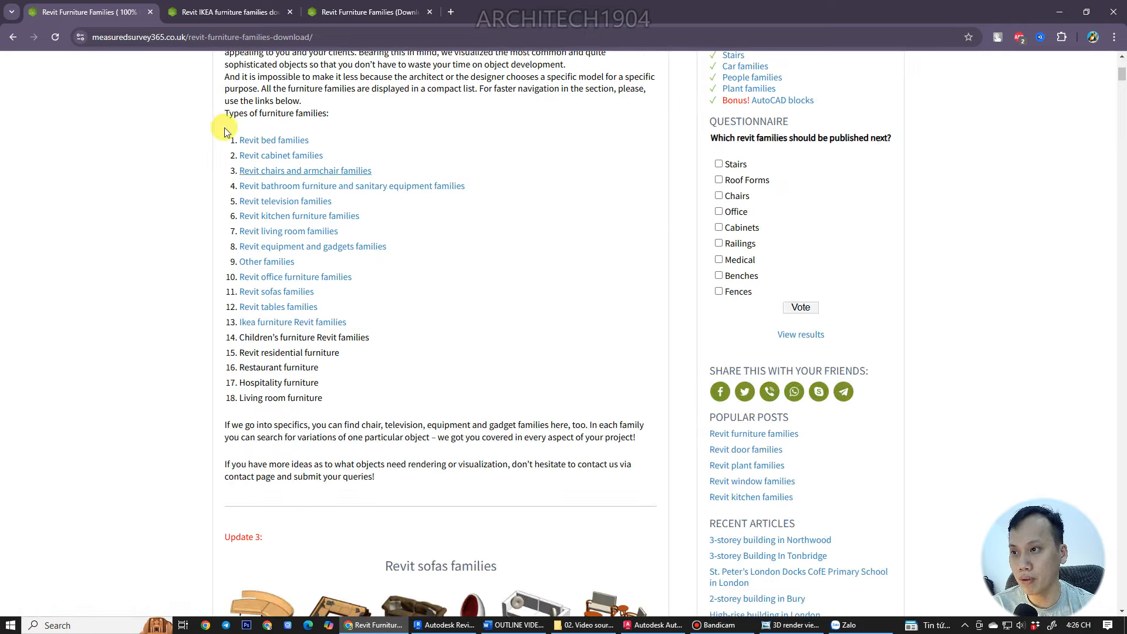
scroll(320, 230, down, 20)
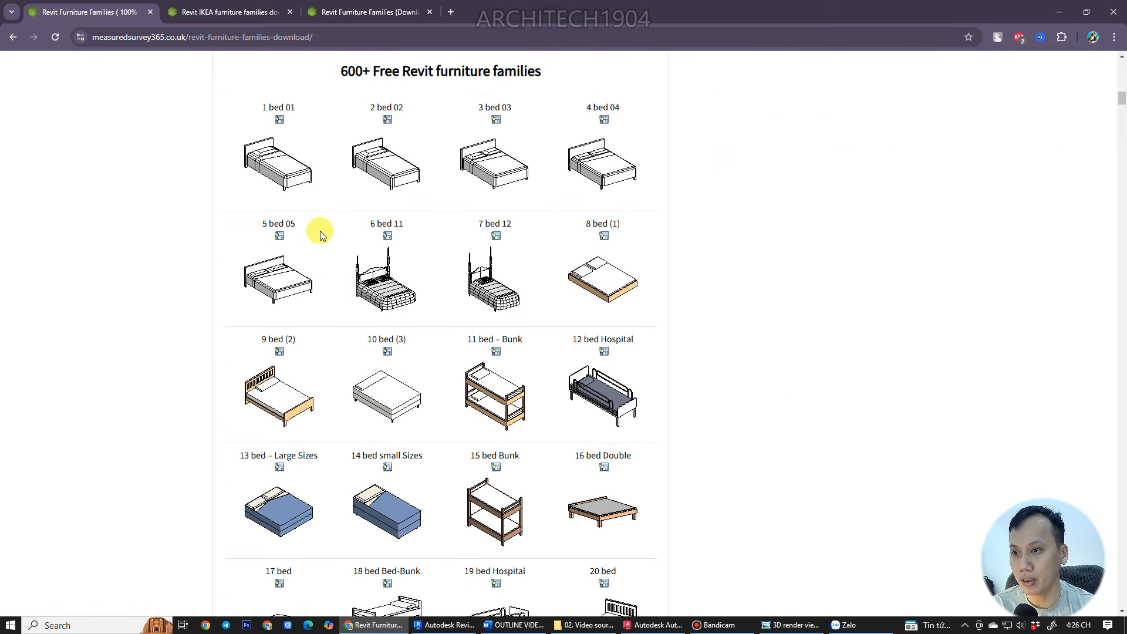
scroll(319, 230, up, 15)
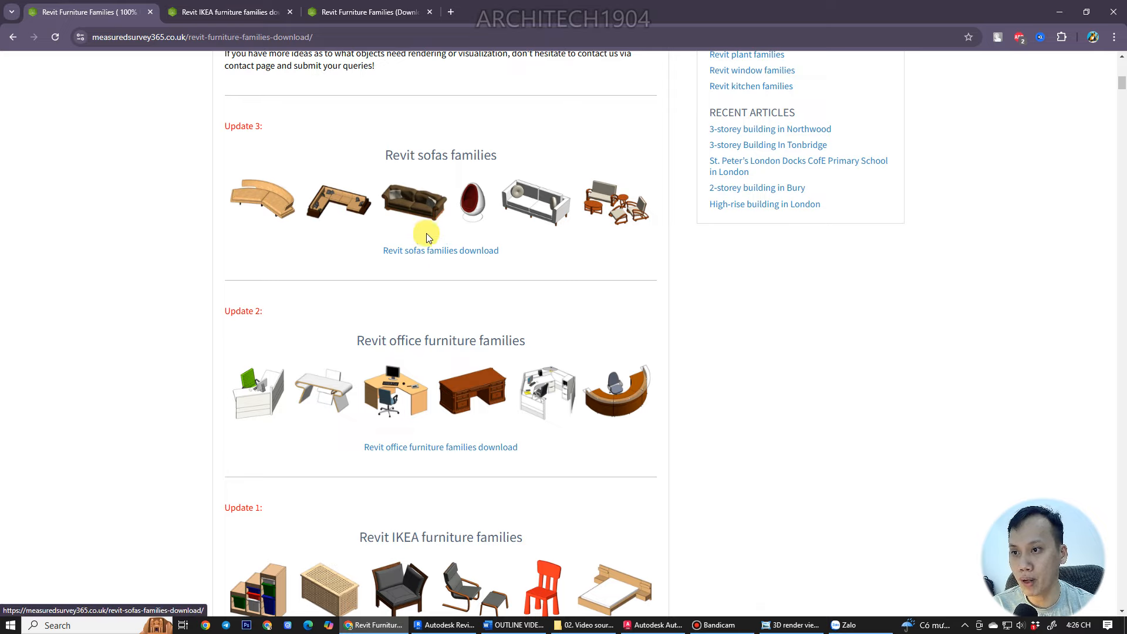
- Browse the Revit sofas families page and check the sofa layout of PHÒNG KHÁCH in the AutoCAD plan
click(360, 7)
scroll(366, 237, up, 15)
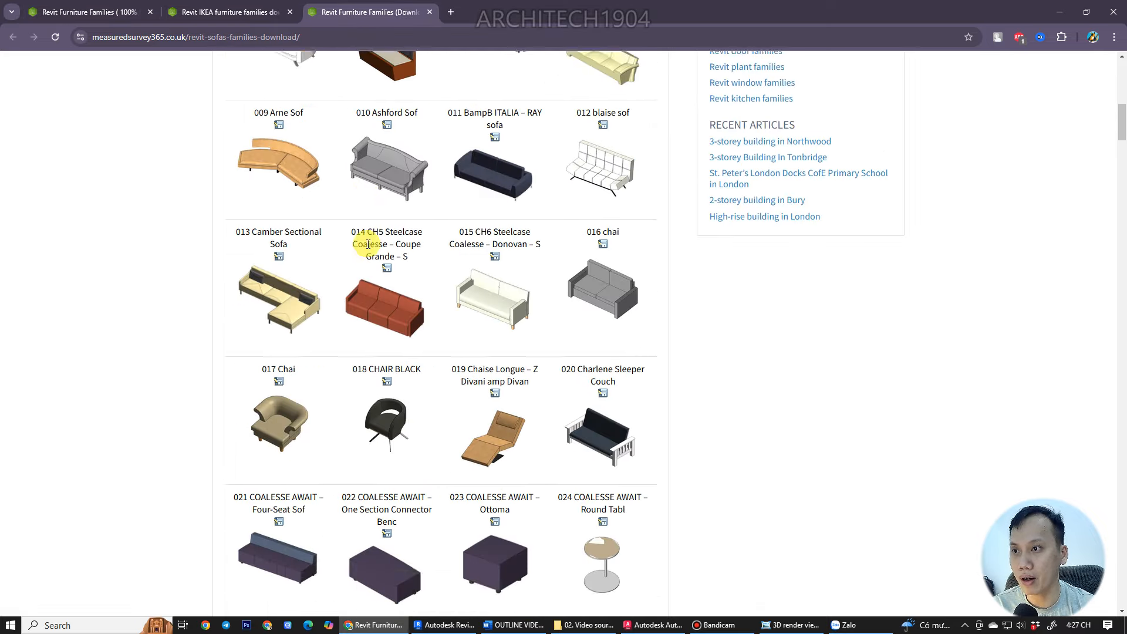
scroll(368, 243, down, 6)
scroll(368, 244, down, 1)
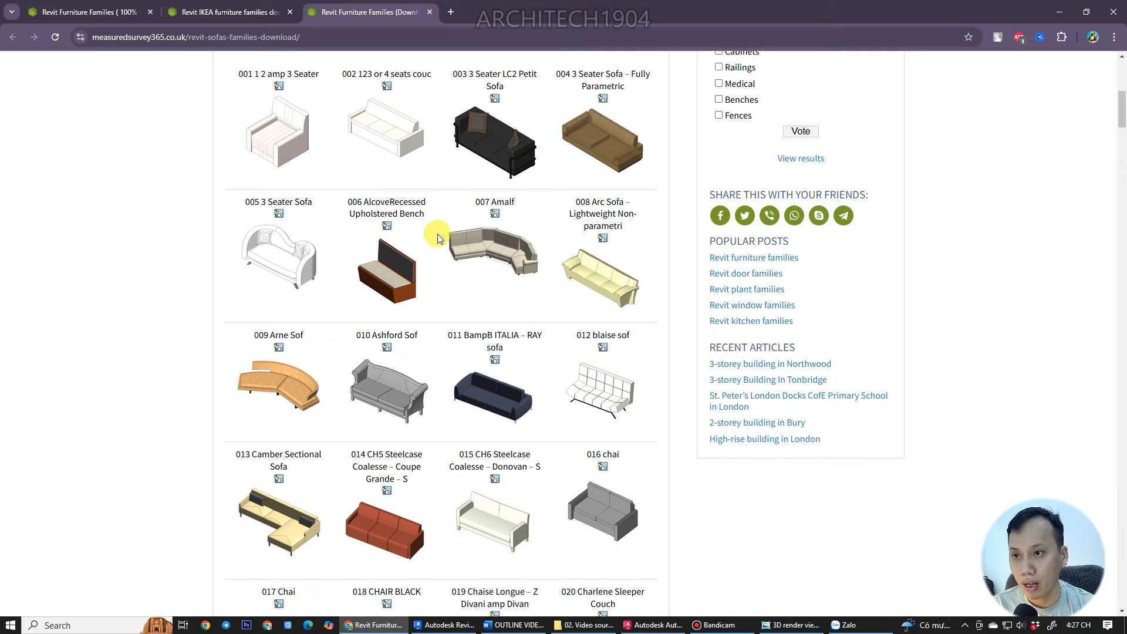
scroll(438, 235, down, 3)
click(630, 625)
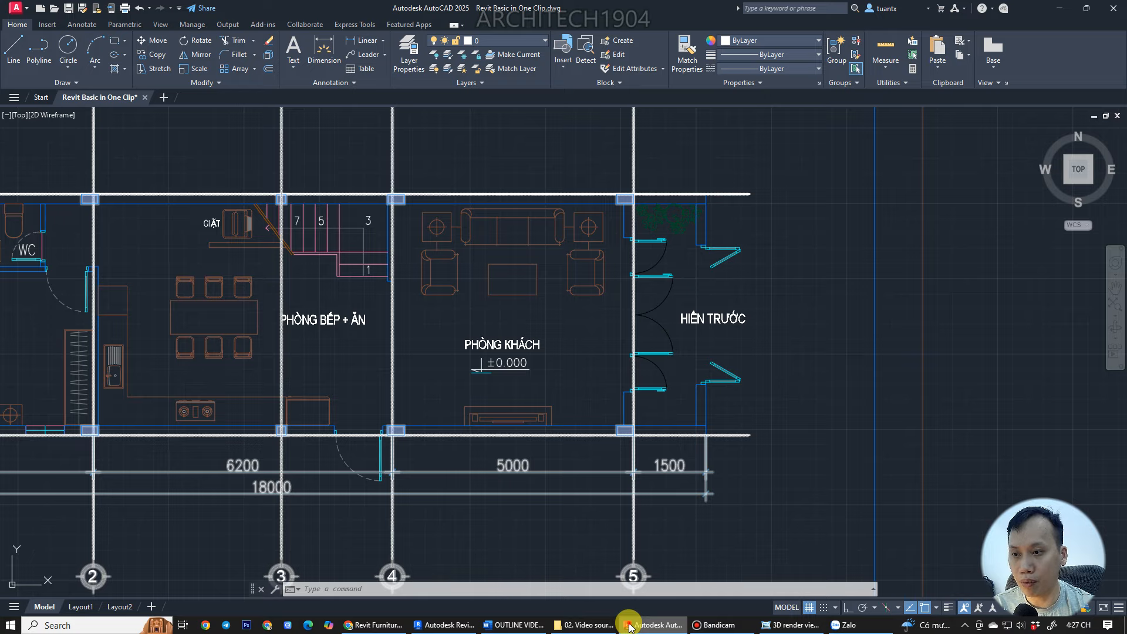
click(630, 626)
- Find 035 Couch – Sectional on the Revit sofas families page in Chrome and start its download
scroll(479, 424, down, 4)
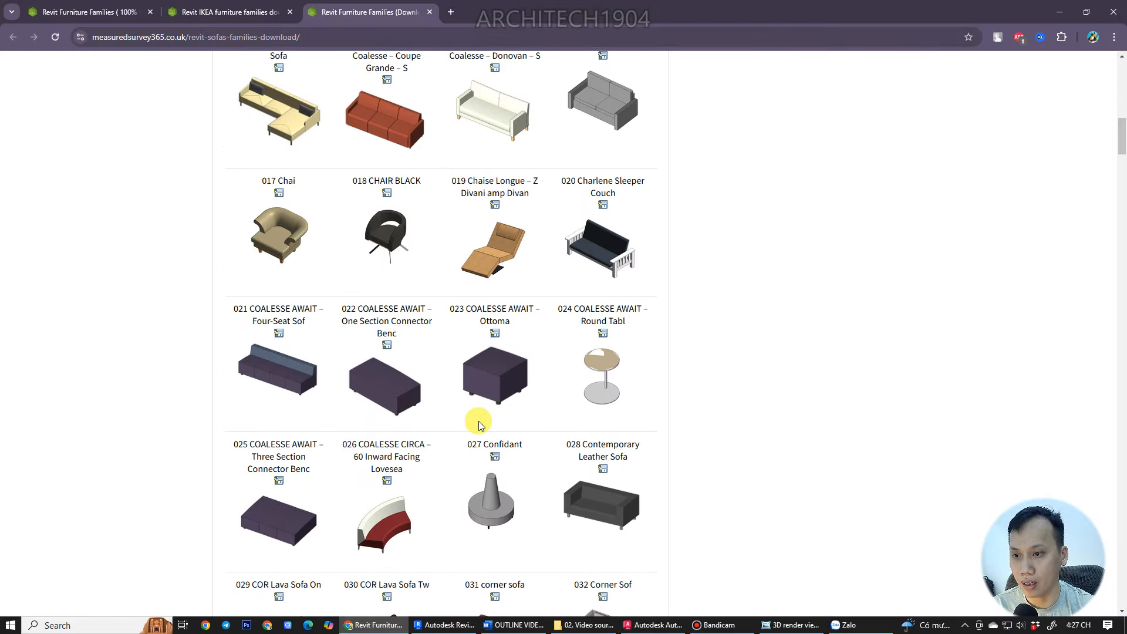
scroll(478, 423, down, 5)
scroll(207, 411, down, 3)
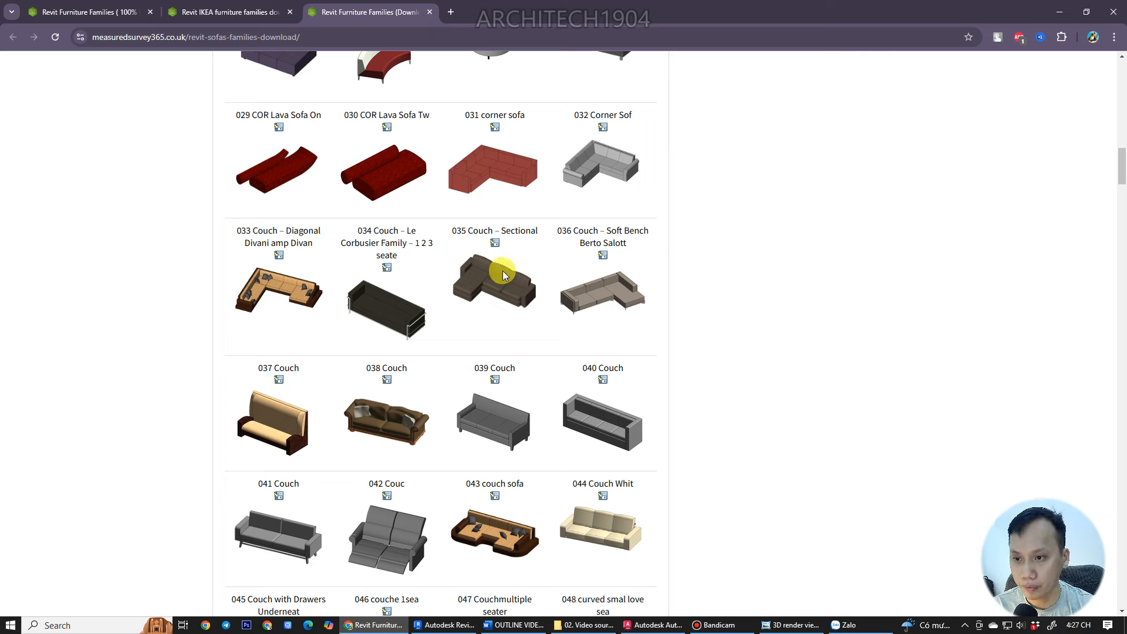
click(495, 245)
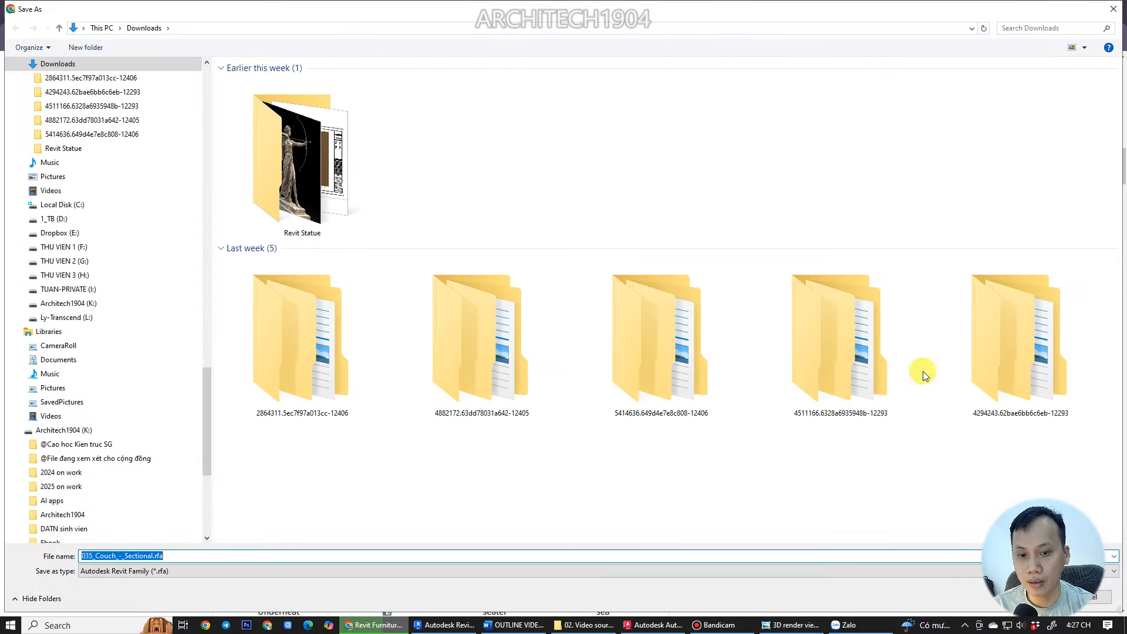
- Create a folder named Revit family inside Downloads and open it as the save location
click(86, 47)
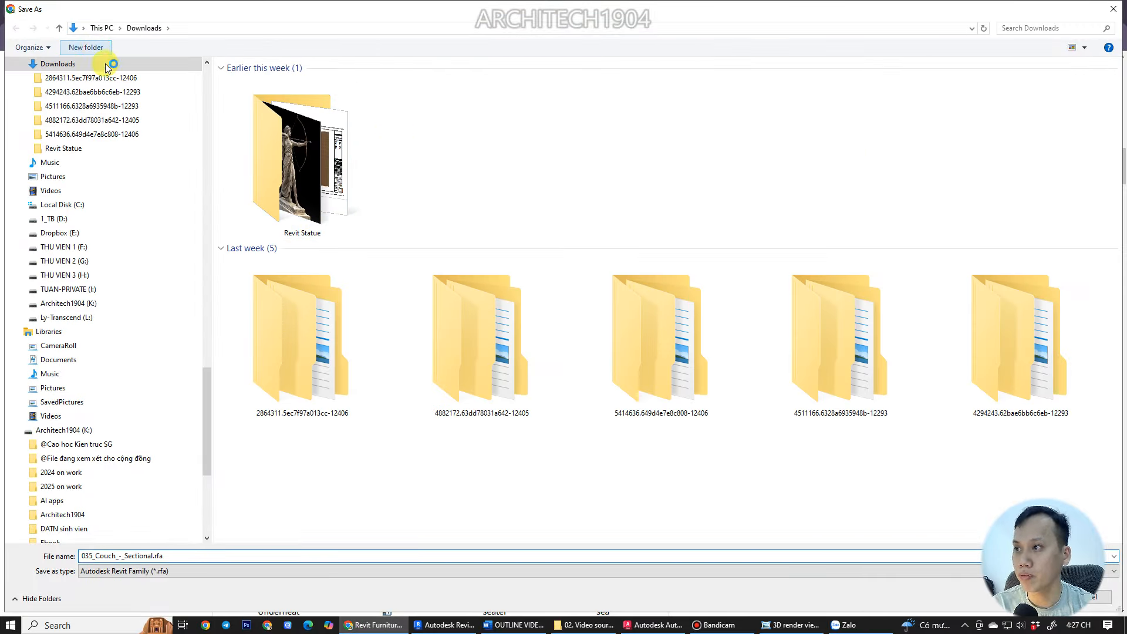
text(Revi)
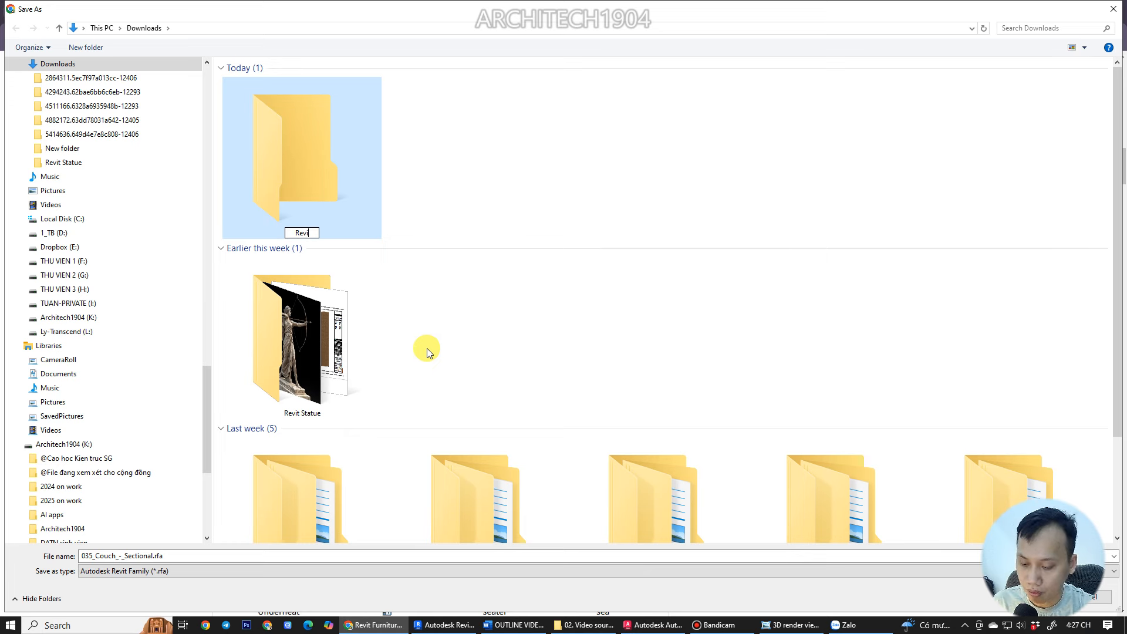
text(t family)
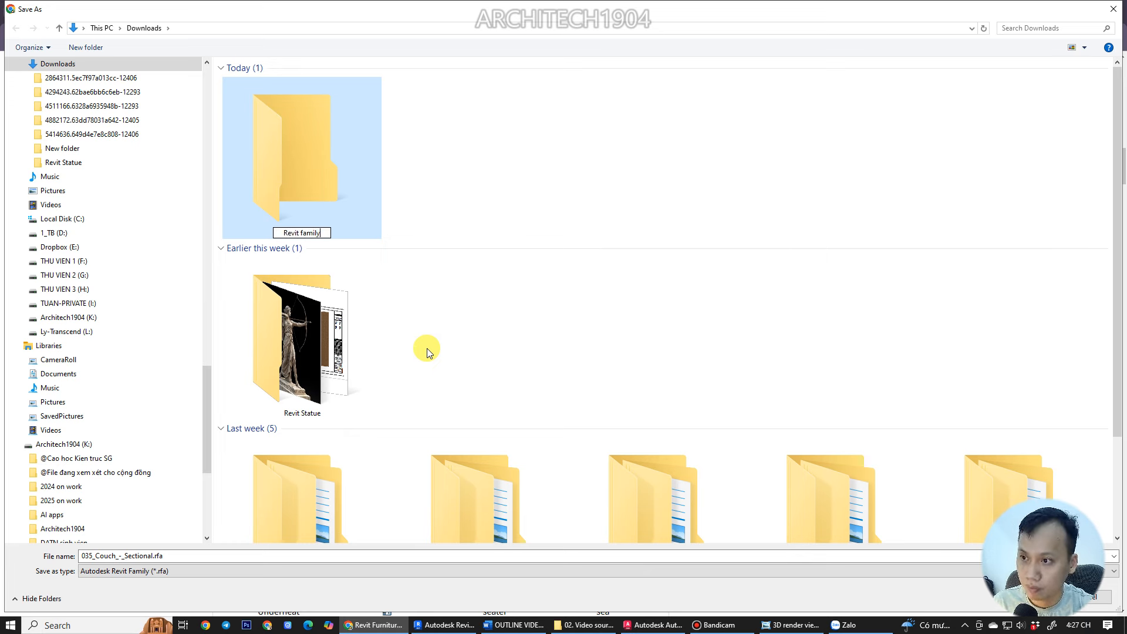
key(Return)
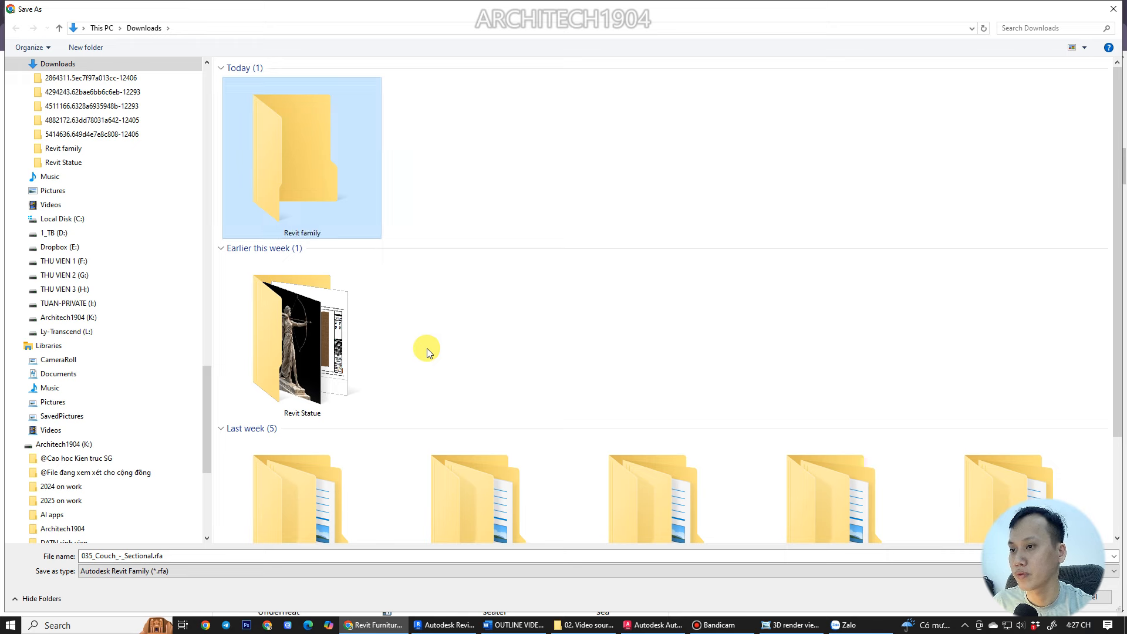
key(Return)
- Save the couch family file 035_Couch_-_Sectional.rfa in the Revit family folder
drag(673, 13, 551, 17)
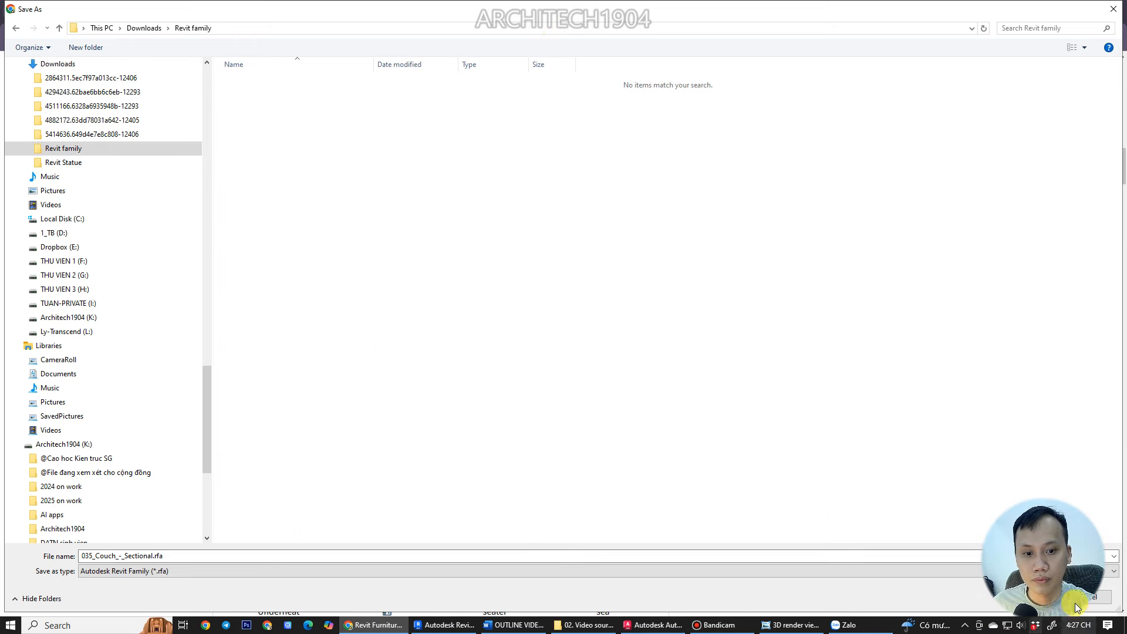
click(1041, 601)
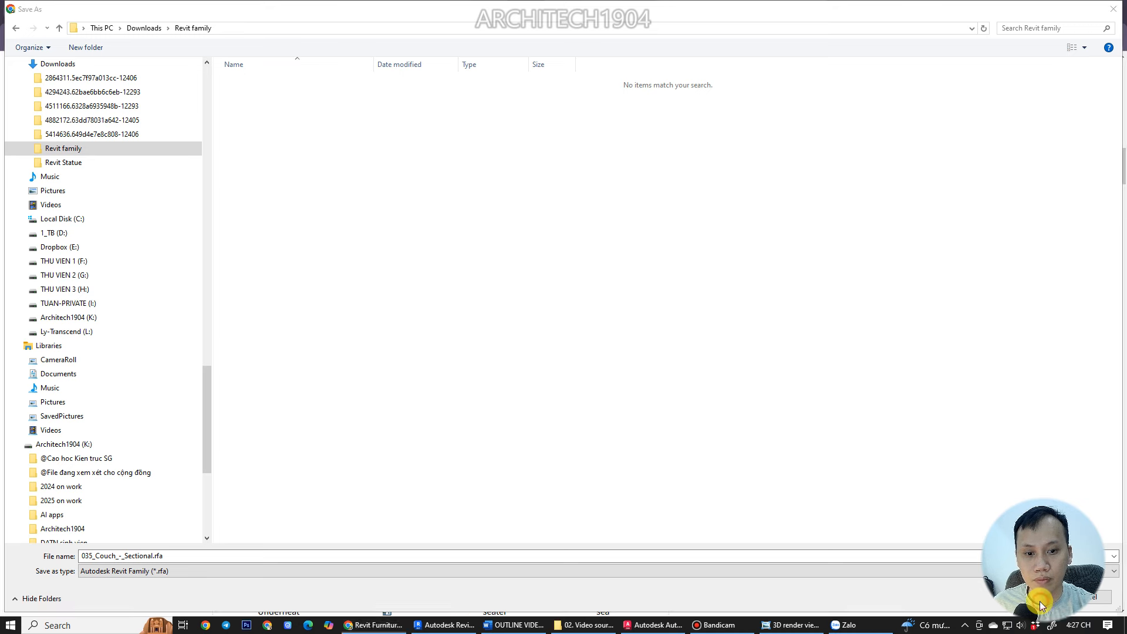
click(555, 10)
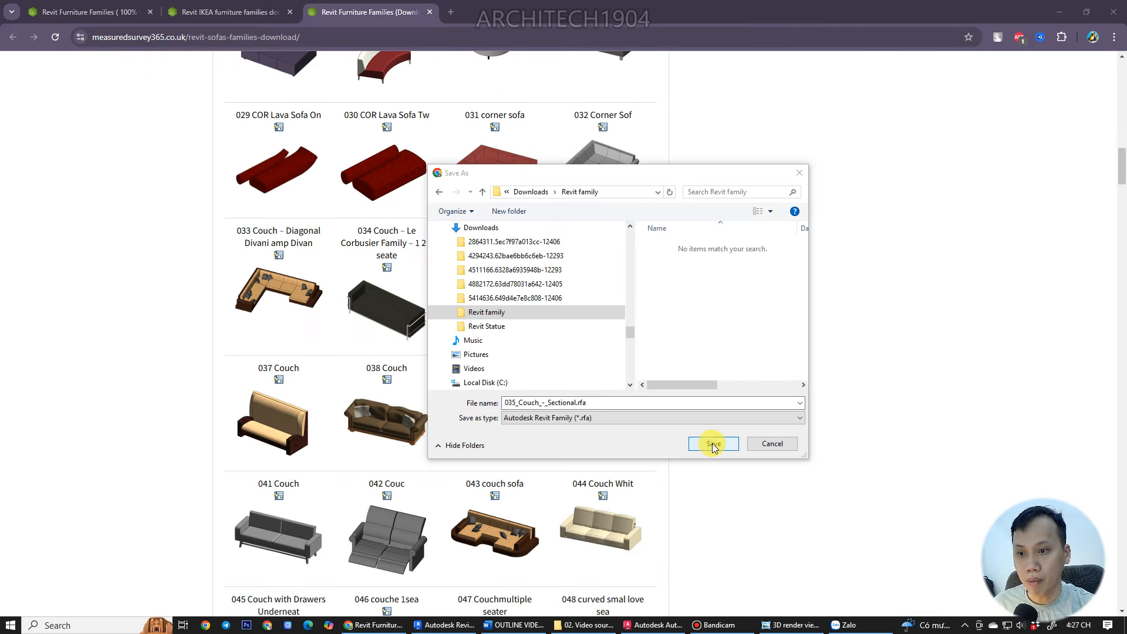
click(714, 444)
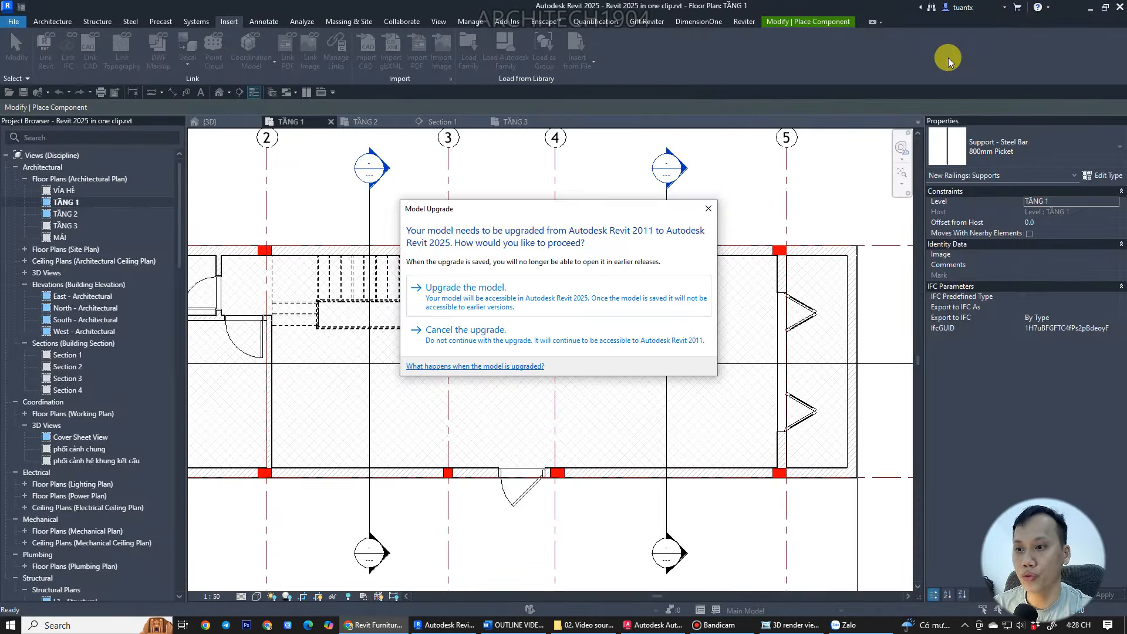
- Upgrade and load the sectional couch family into the project, and place it against the living room's grid B wall, 3100 mm from the grid 5 wall
click(450, 294)
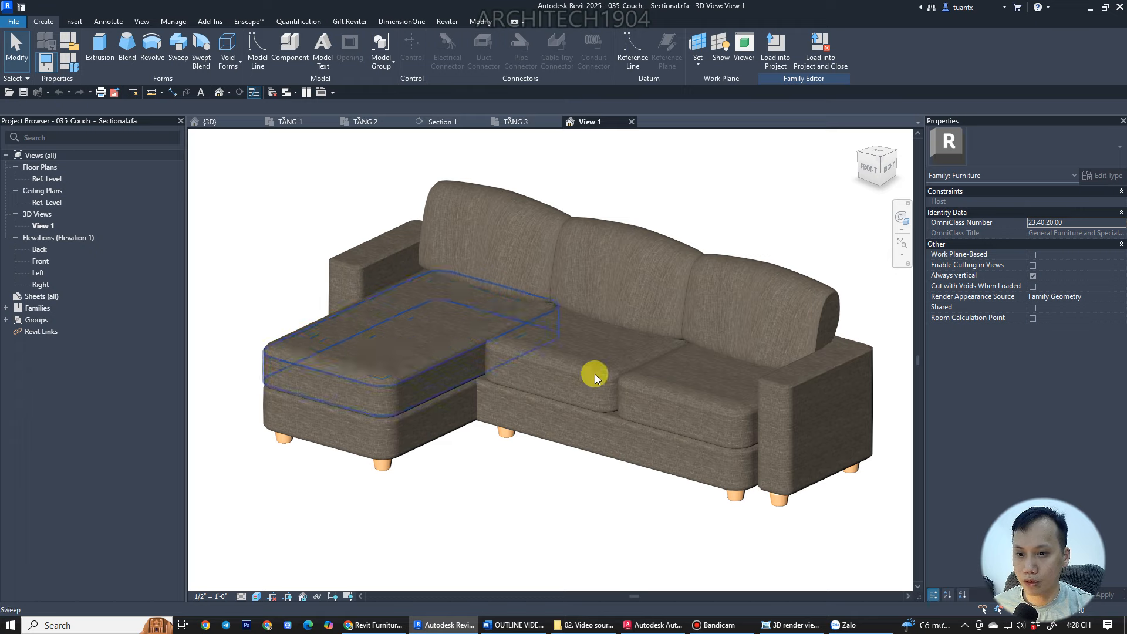
click(818, 68)
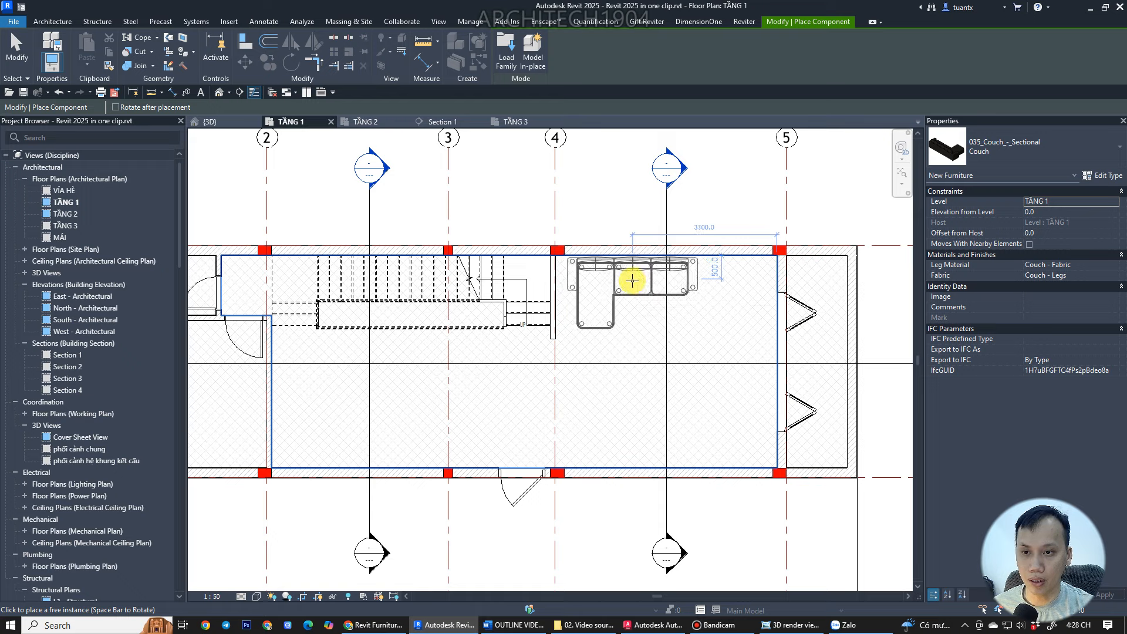
click(654, 274)
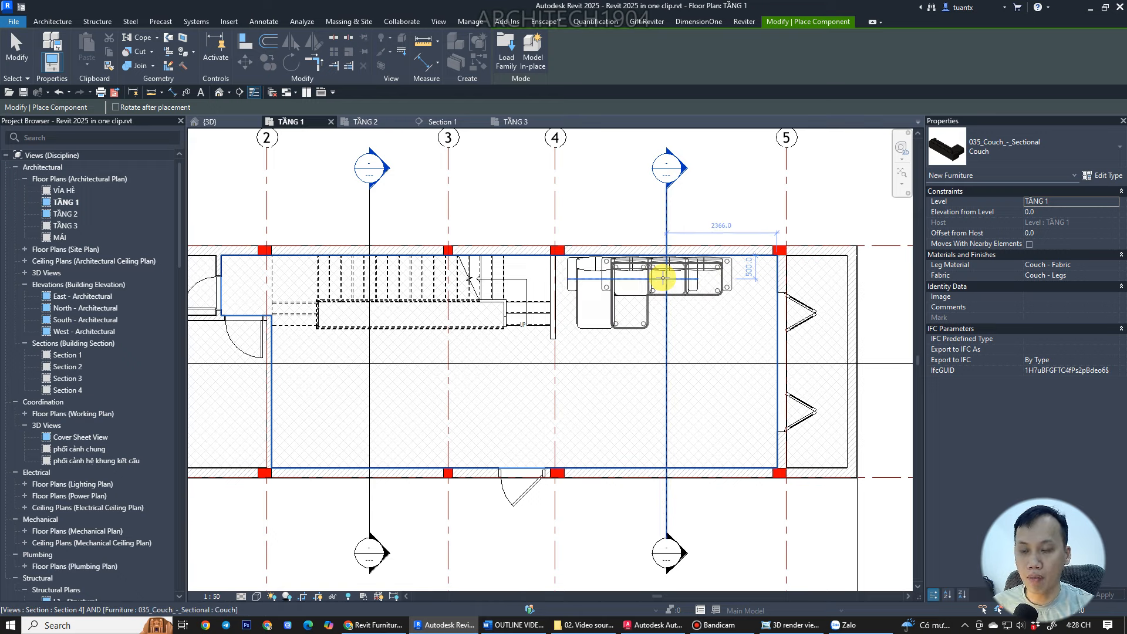
key(Escape)
key(Escape)
- Examine the type properties of the placed sectional couch without changing them
click(650, 277)
scroll(649, 276, up, 3)
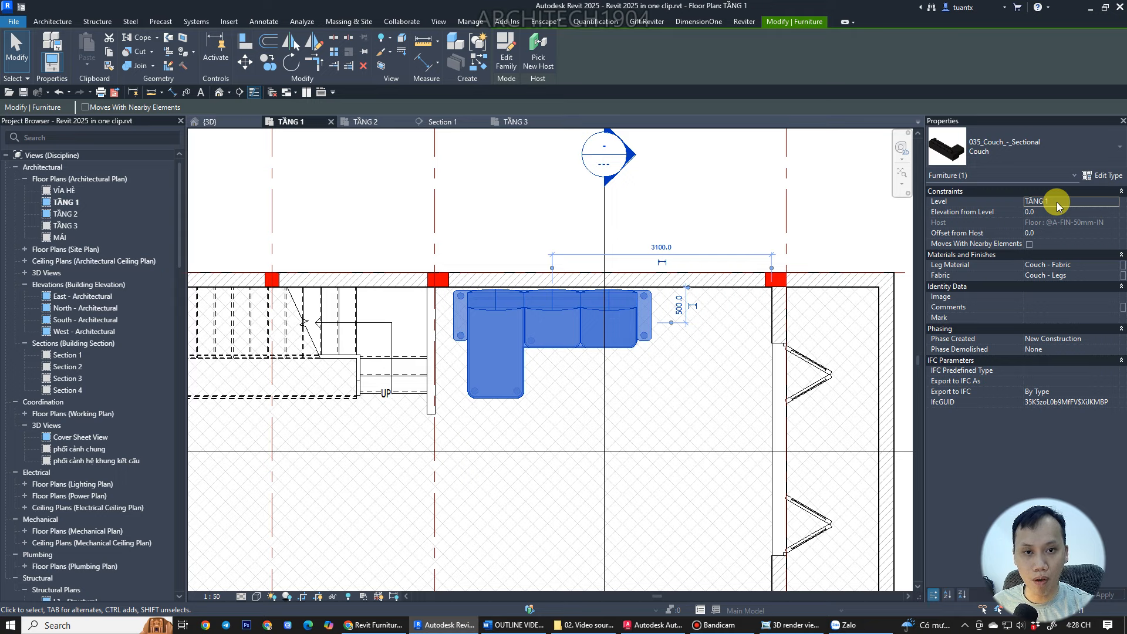
click(1104, 177)
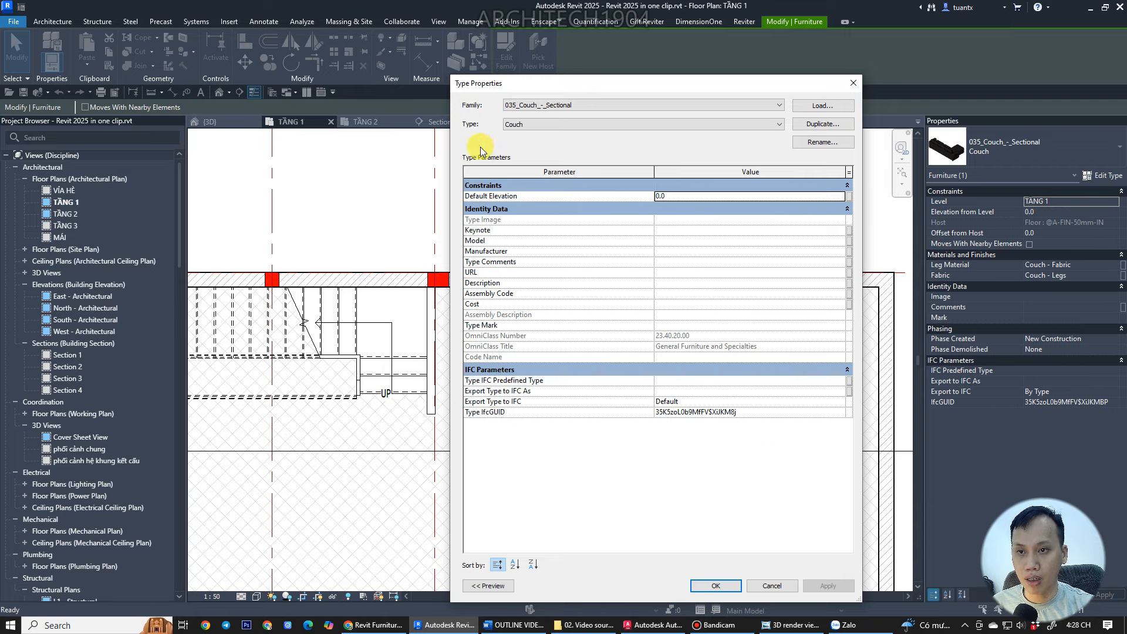
drag(560, 82, 335, 68)
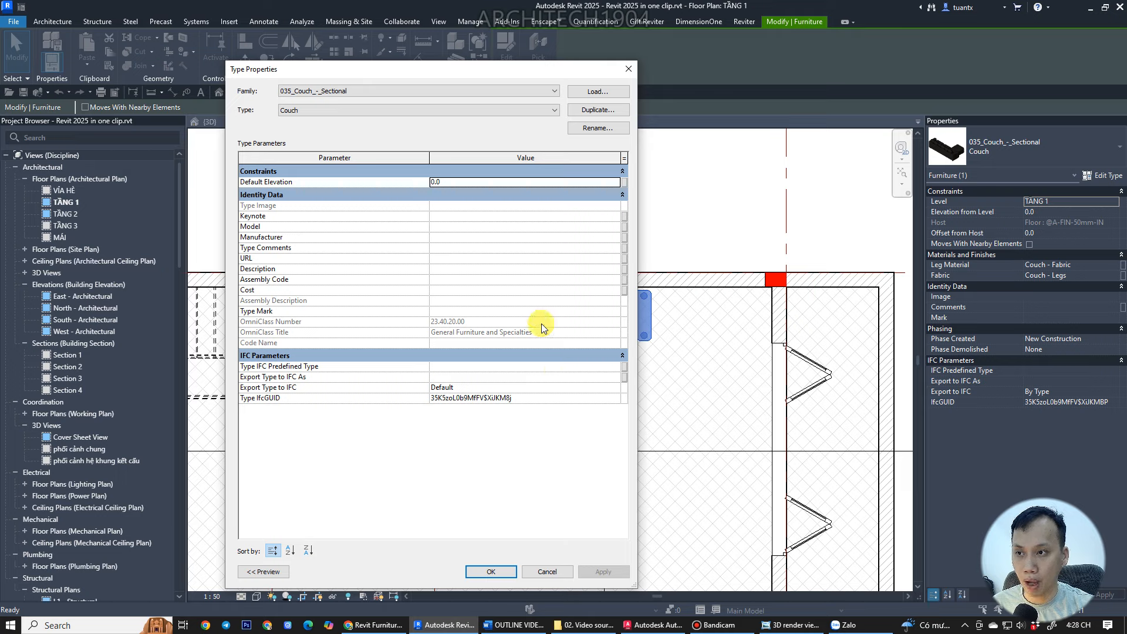
click(632, 72)
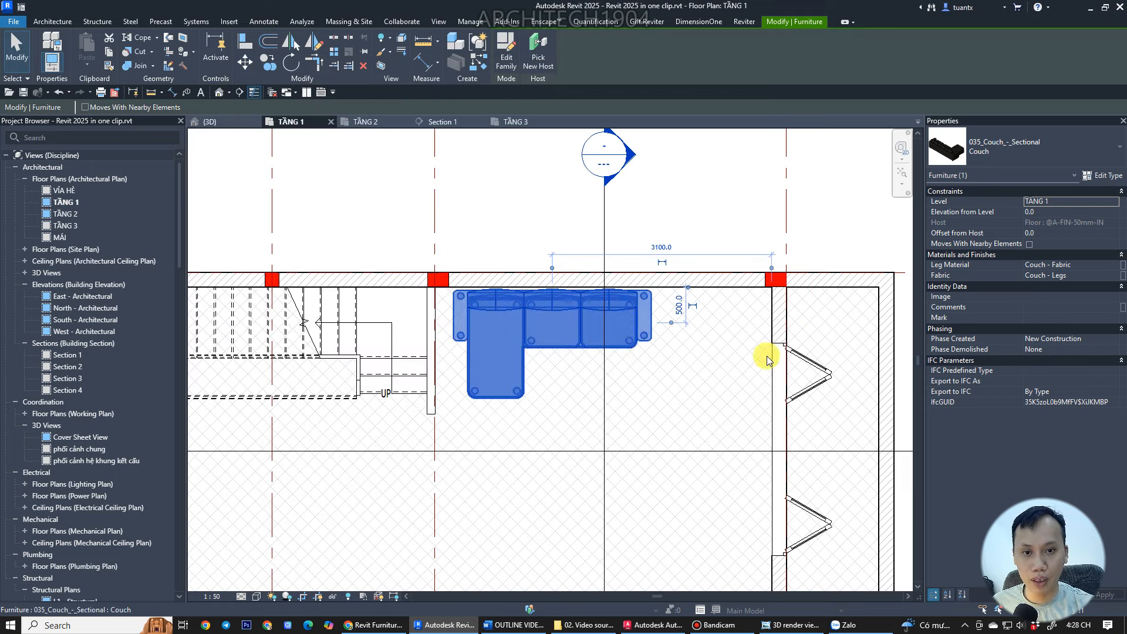
- Move the sectional couch along the grid B wall until its centre is 2600 mm from the grid 5 wall
click(619, 303)
drag(643, 305, 656, 303)
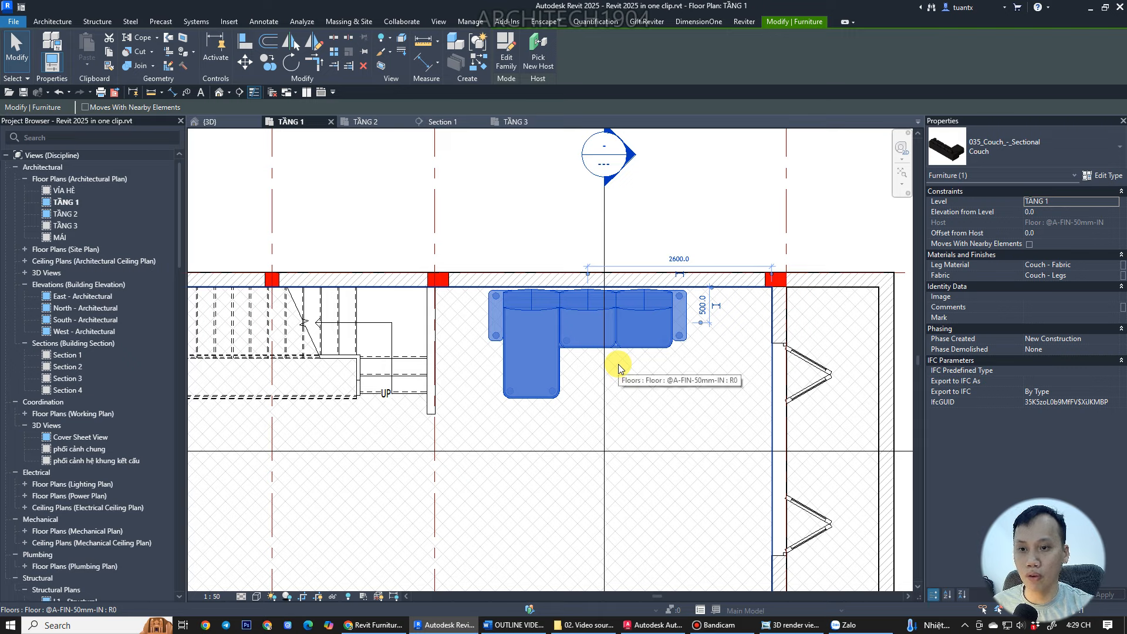
scroll(626, 324, down, 4)
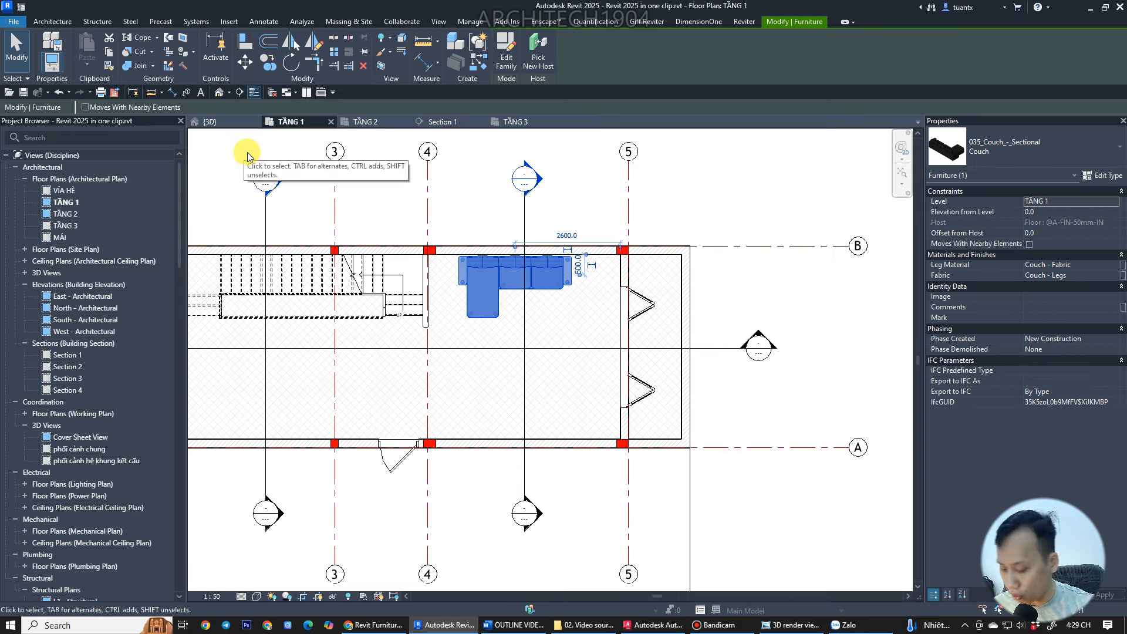
- Isolate the couch in a 3D section box and enlarge the box to enclose the surrounding living room
key(b)
key(x)
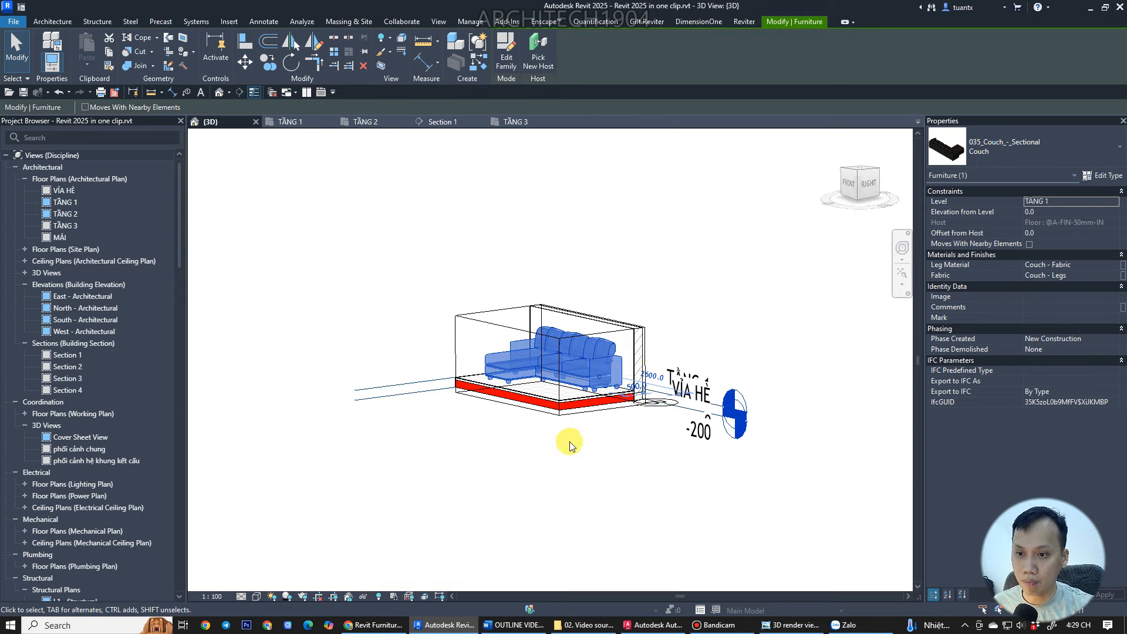
scroll(569, 442, up, 2)
click(433, 260)
scroll(482, 352, down, 2)
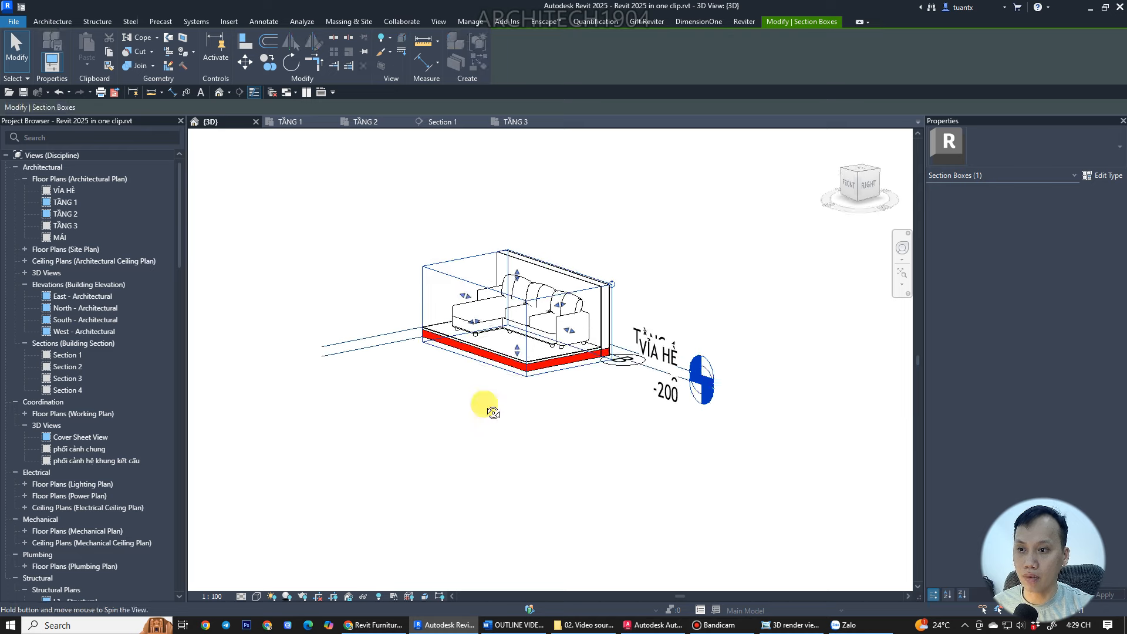
drag(407, 344, 438, 221)
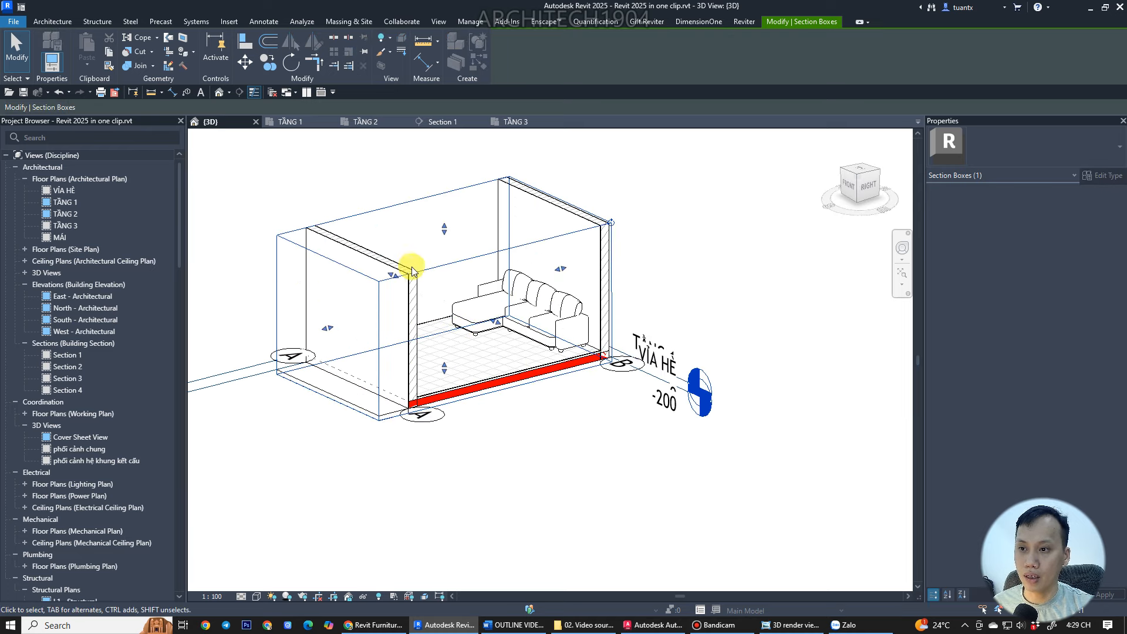
drag(392, 277, 357, 256)
shift+middle_drag(428, 335, 427, 482)
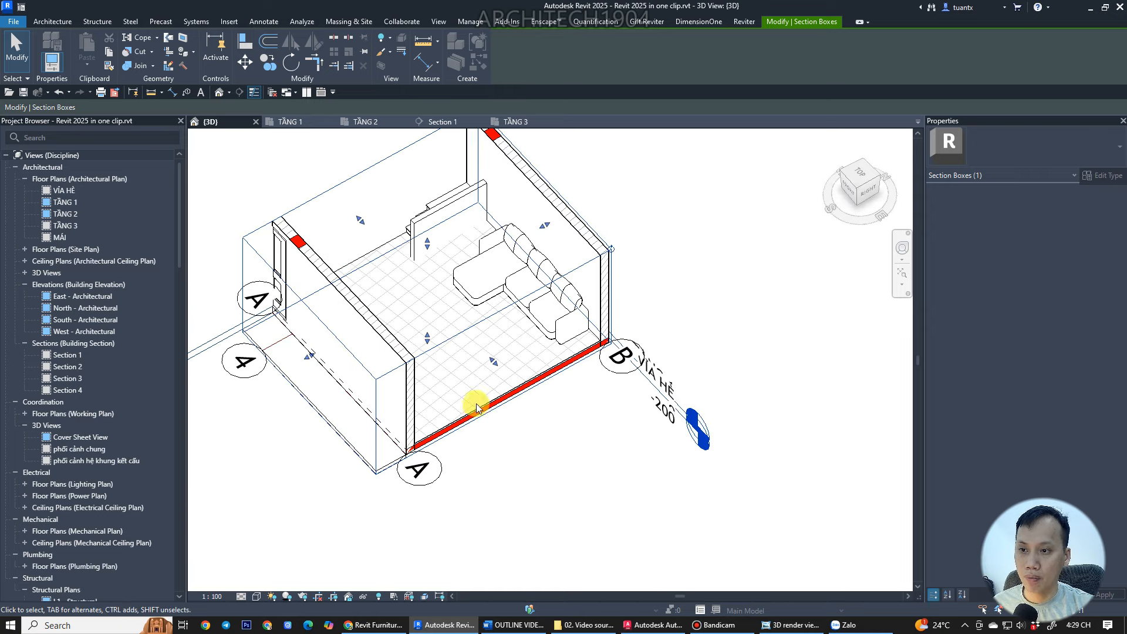
shift+middle_drag(494, 365, 440, 251)
- Close the Section 1, TẦNG 3 and TẦNG 2 views, keeping the 3D and TẦNG 1 views open
middle_click(431, 122)
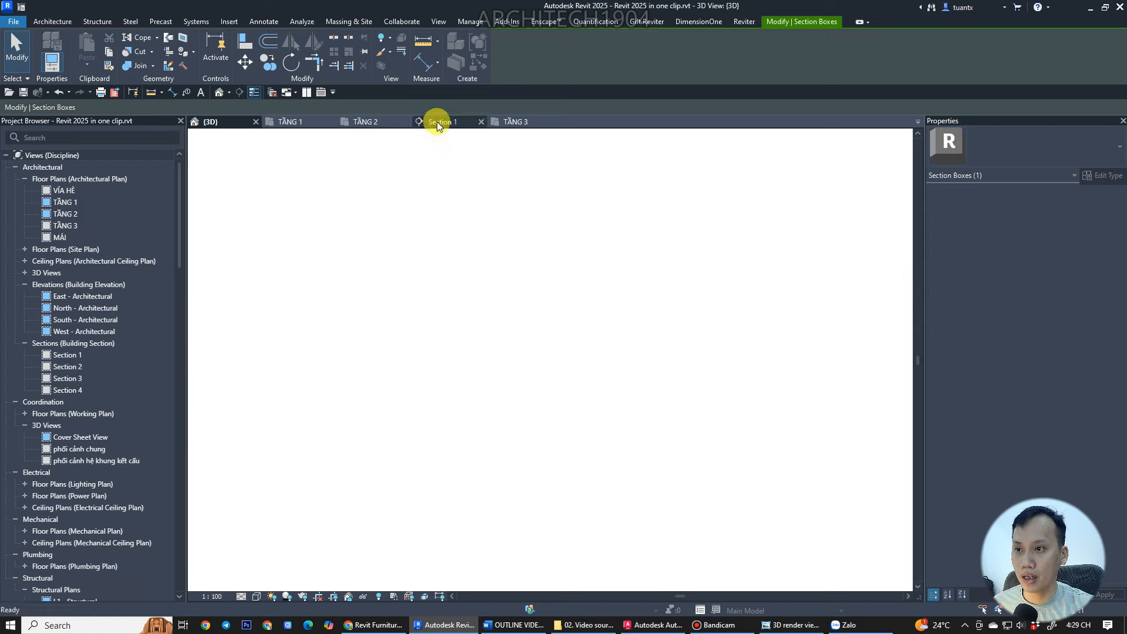
middle_click(420, 122)
middle_click(374, 119)
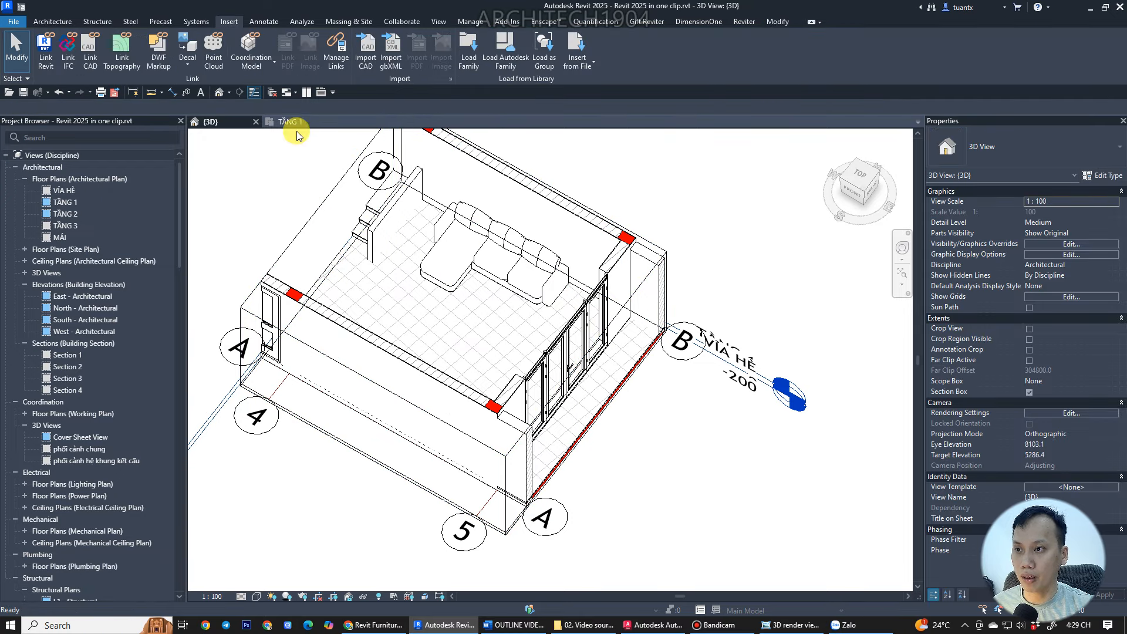
- Join the geometry of the low 120 mm wall beside the stairs with the floor finish, and return to the TẦNG 1 plan
shift+middle_drag(477, 366, 382, 284)
scroll(395, 297, up, 4)
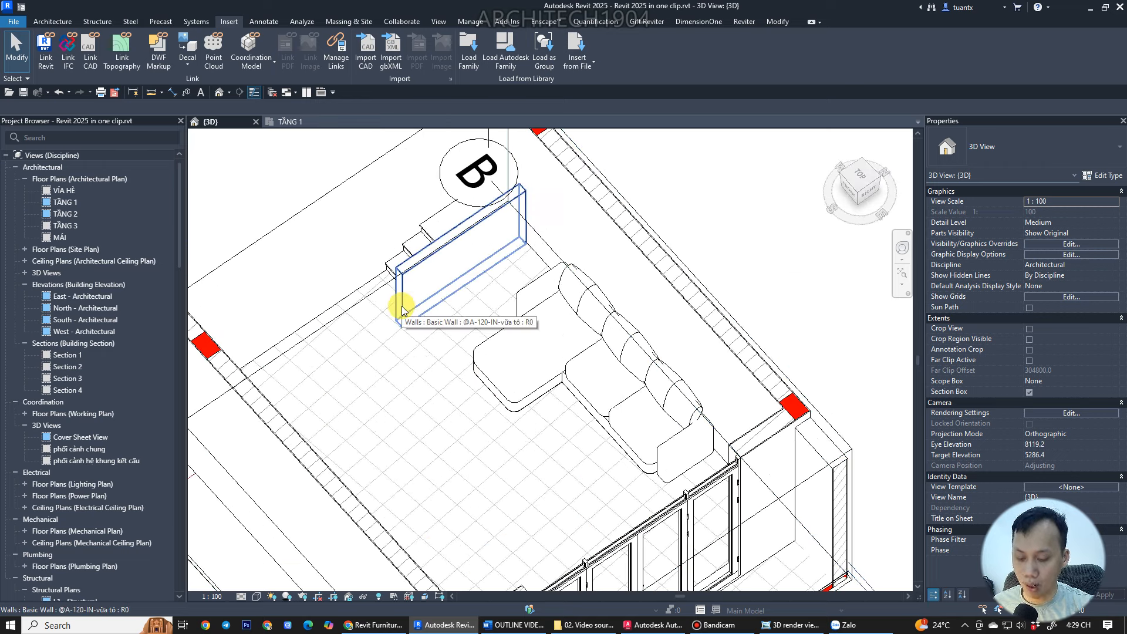
key(j)
key(g)
click(402, 308)
click(372, 375)
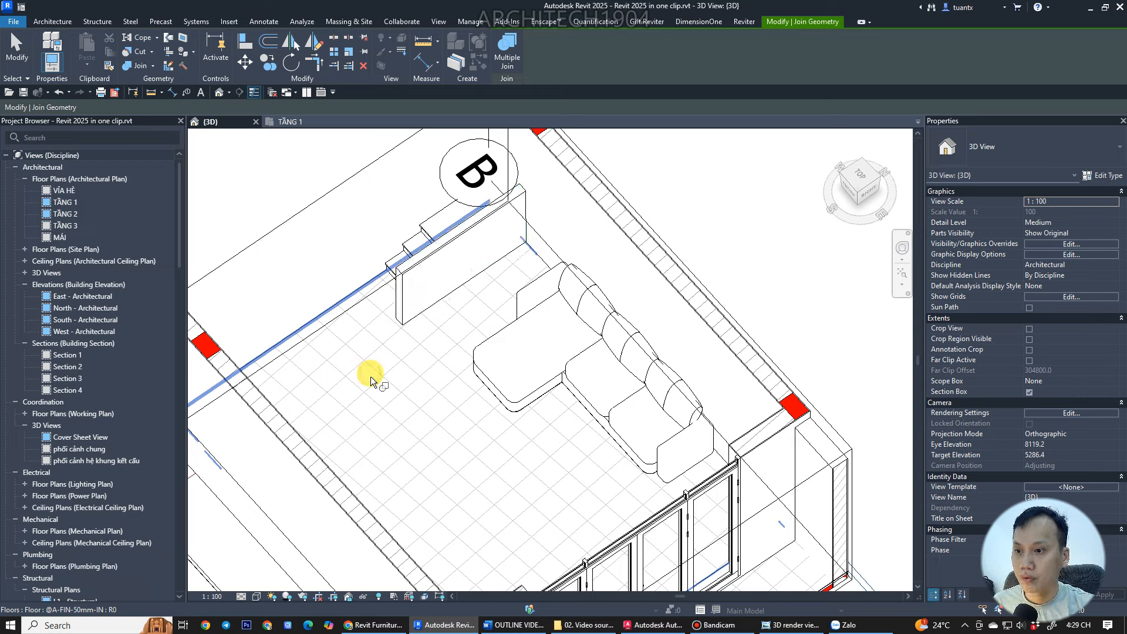
scroll(392, 362, down, 2)
key(Escape)
scroll(423, 328, down, 2)
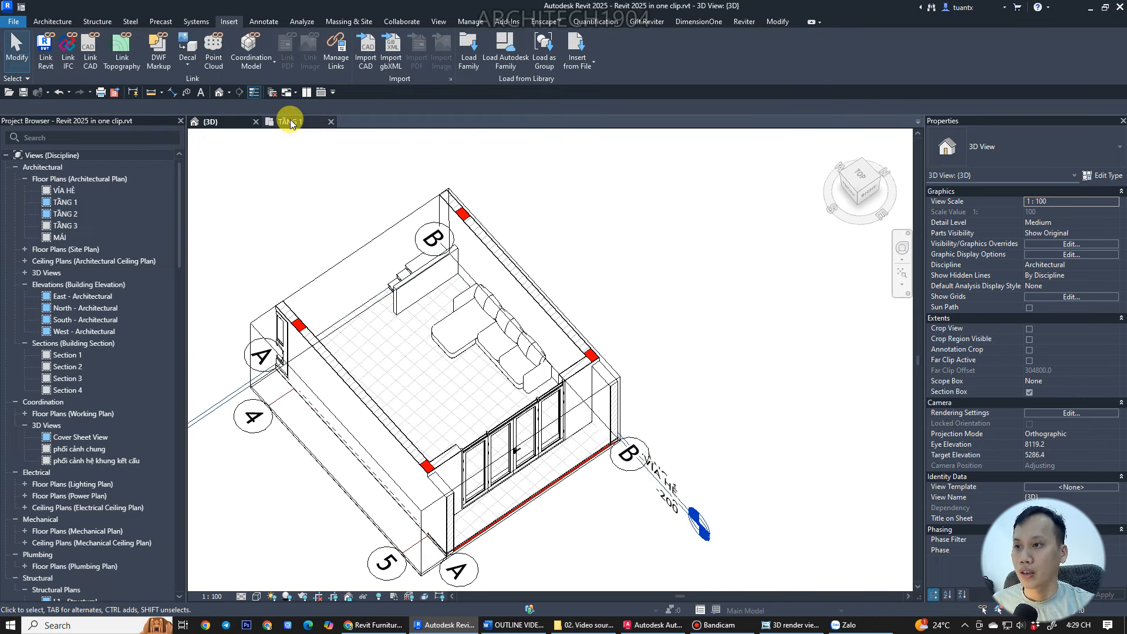
click(290, 122)
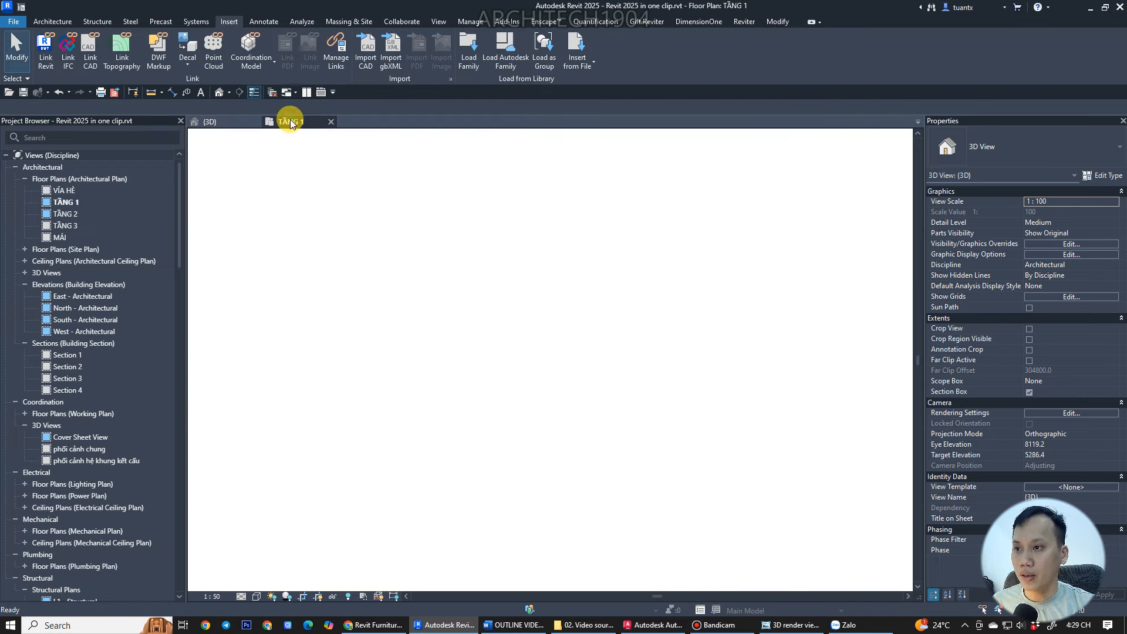
- Switch to Chrome and browse the Revit sofas families page through to its last listed models
click(376, 625)
scroll(406, 415, down, 5)
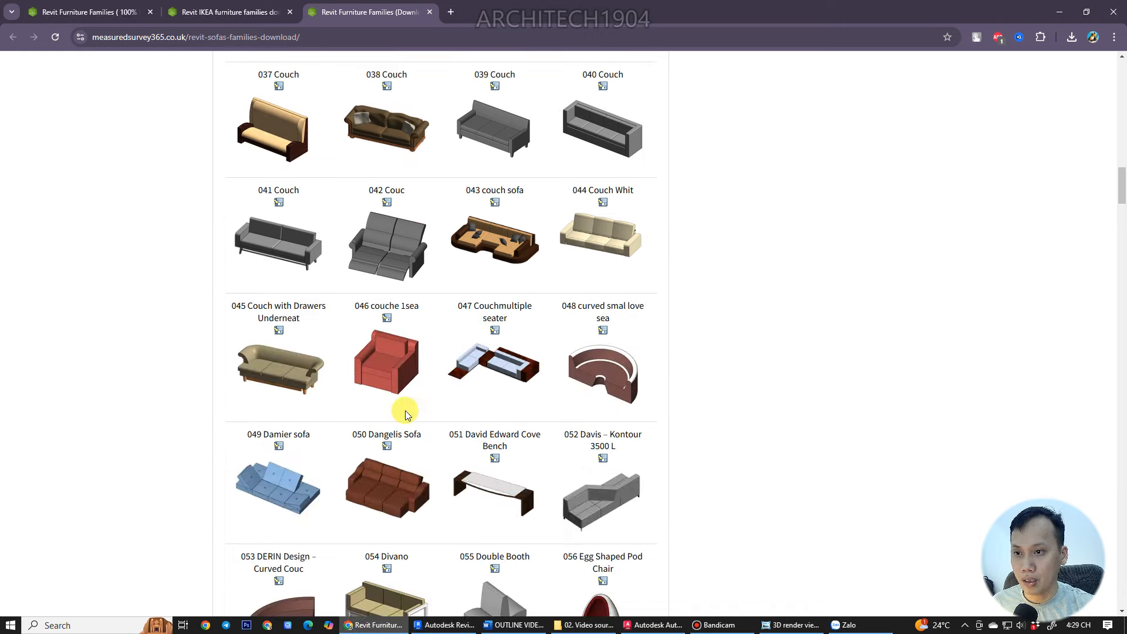
scroll(407, 415, down, 12)
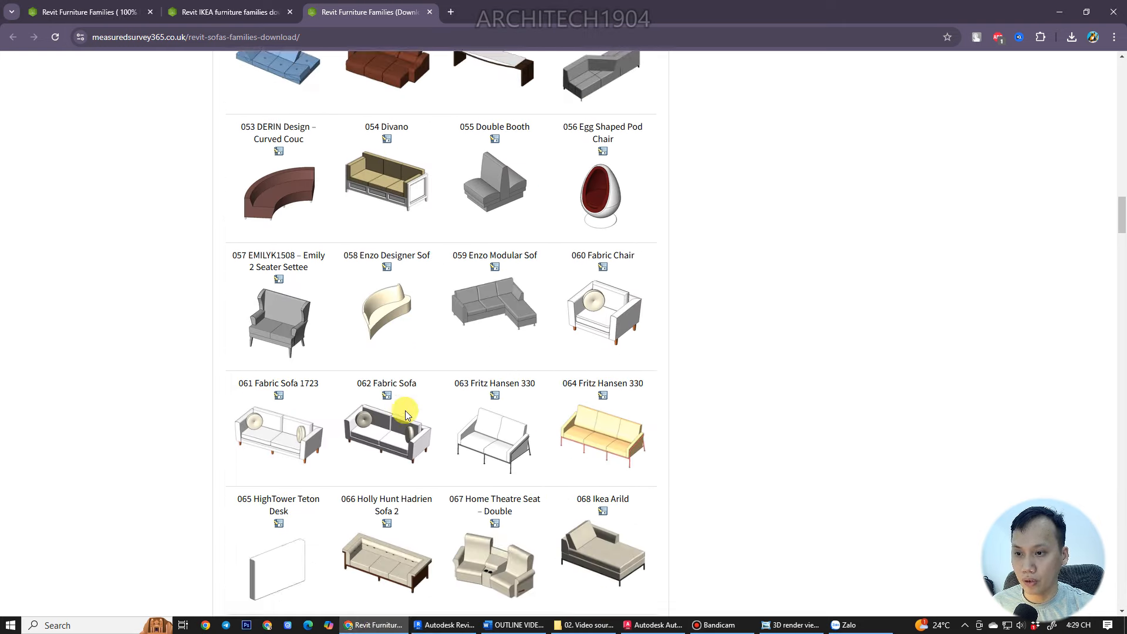
scroll(407, 415, down, 4)
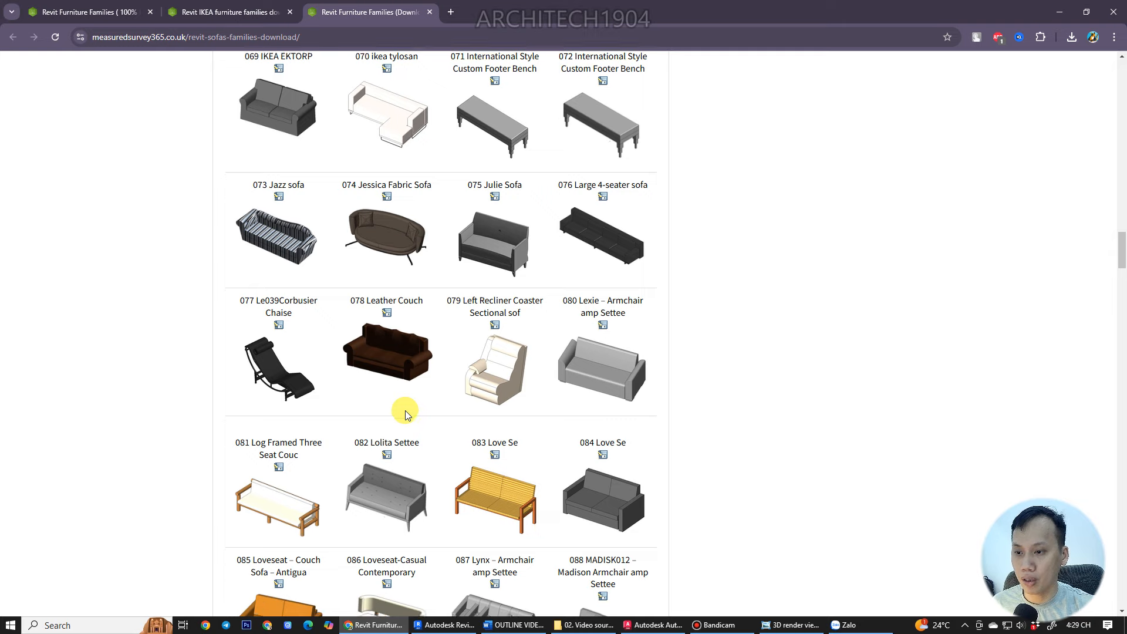
scroll(407, 414, down, 8)
scroll(407, 415, down, 13)
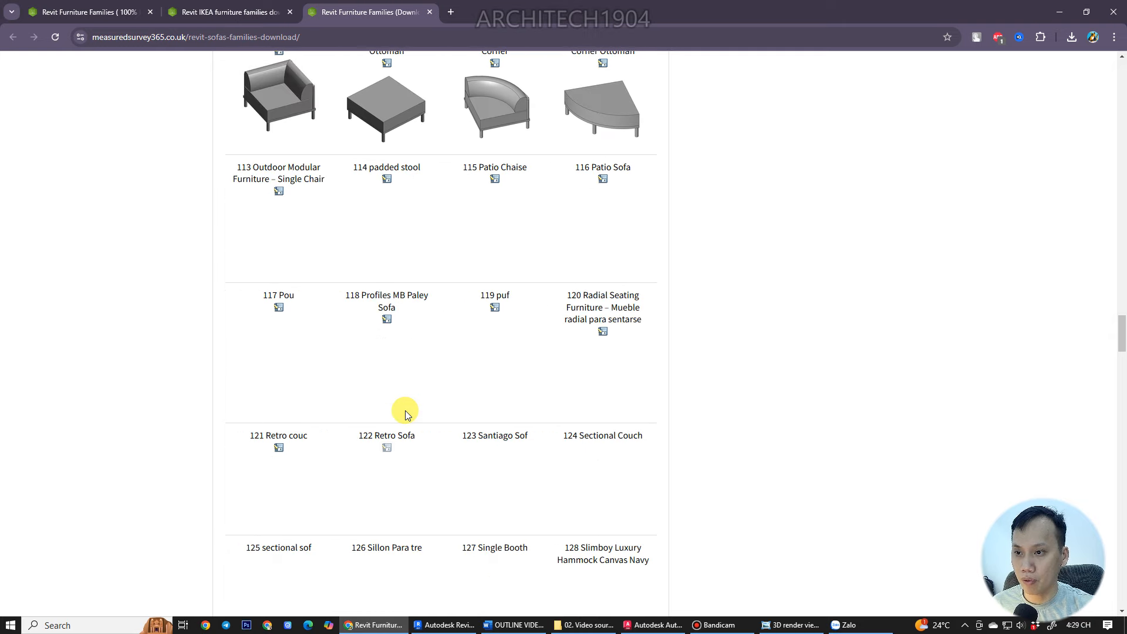
scroll(409, 364, down, 5)
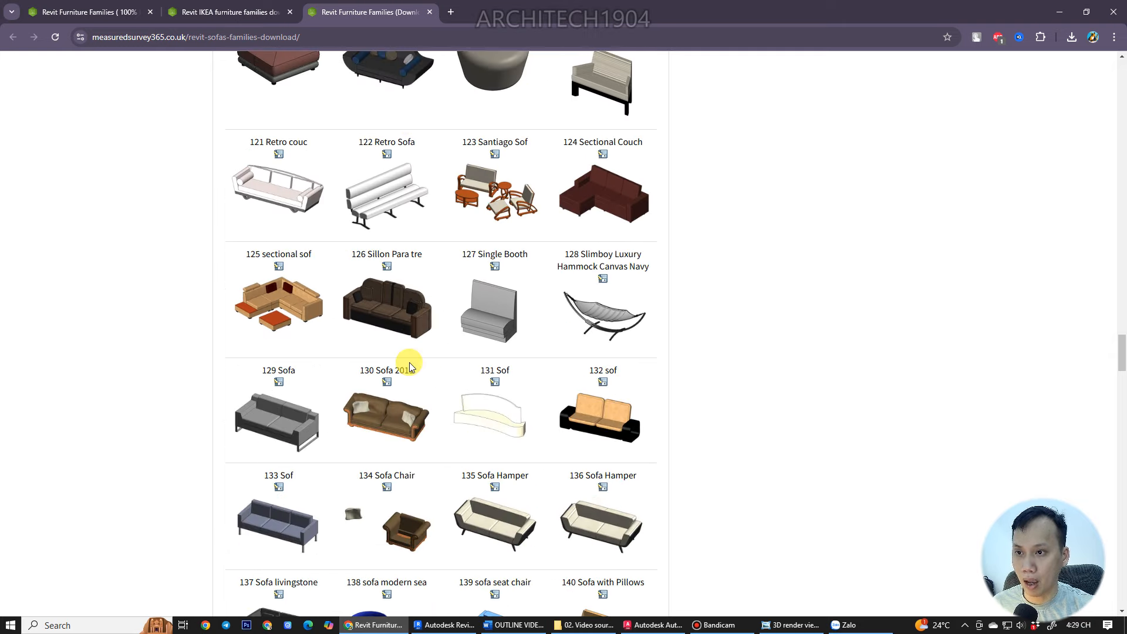
scroll(409, 365, down, 10)
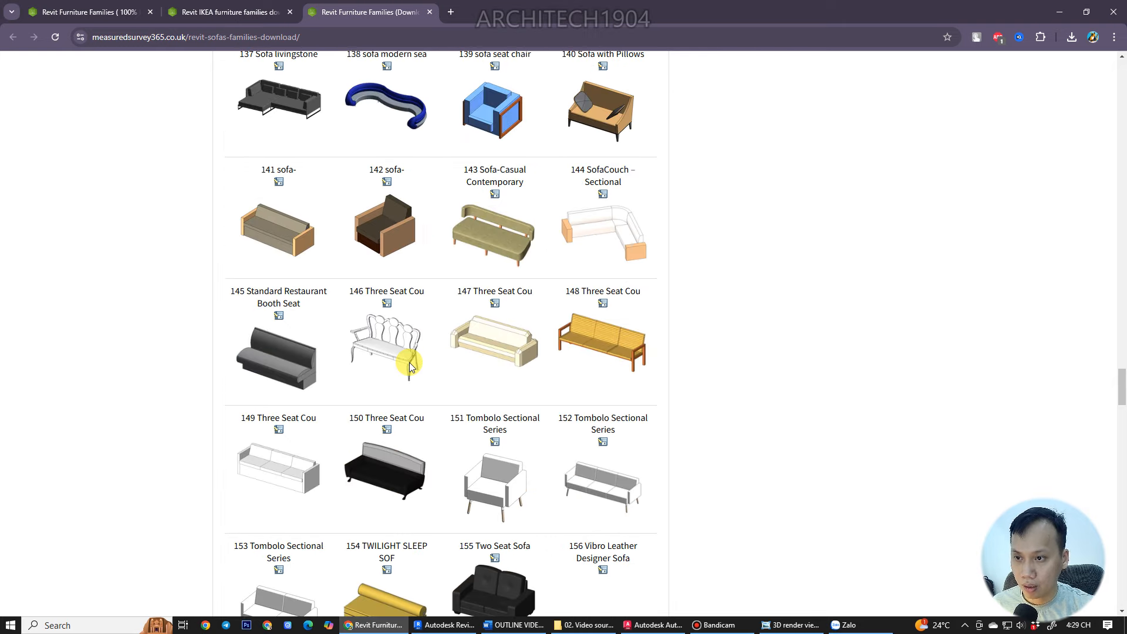
scroll(410, 365, down, 6)
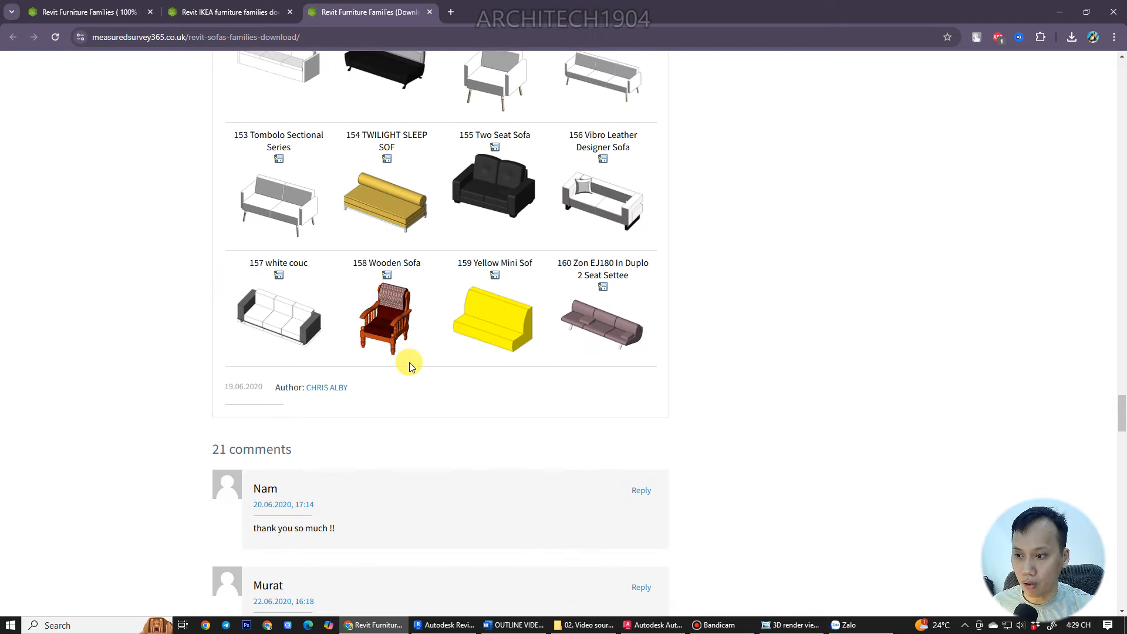
scroll(409, 365, up, 5)
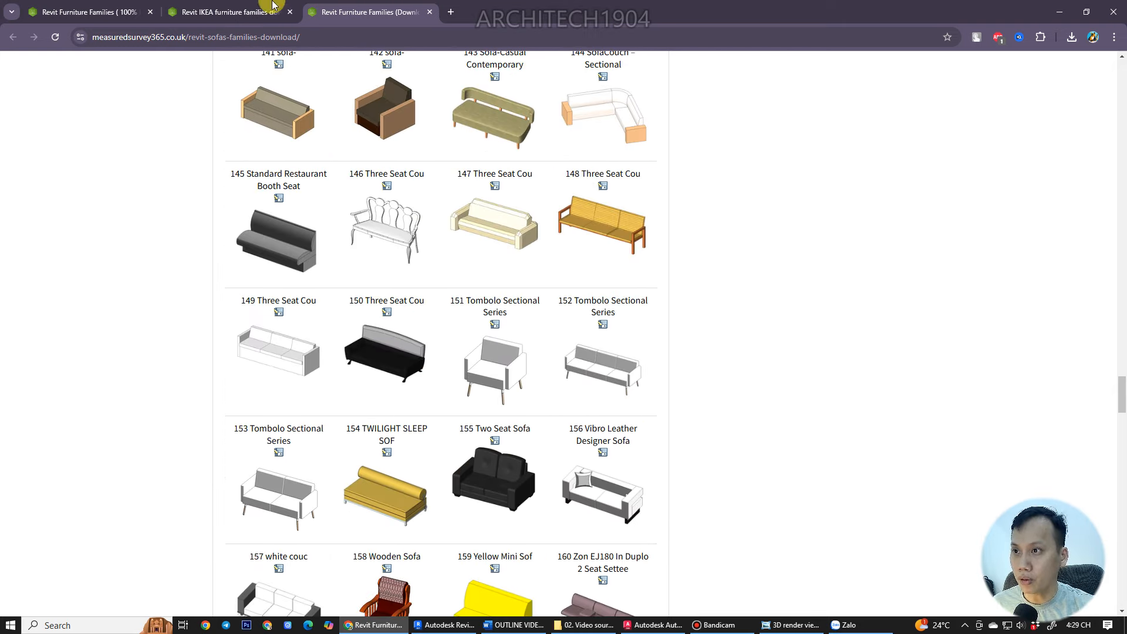
- Find the 086 Ikea Coffee Table – 2 model among the Revit IKEA furniture families and download its family file into the Revit family folder
click(214, 14)
scroll(528, 293, up, 7)
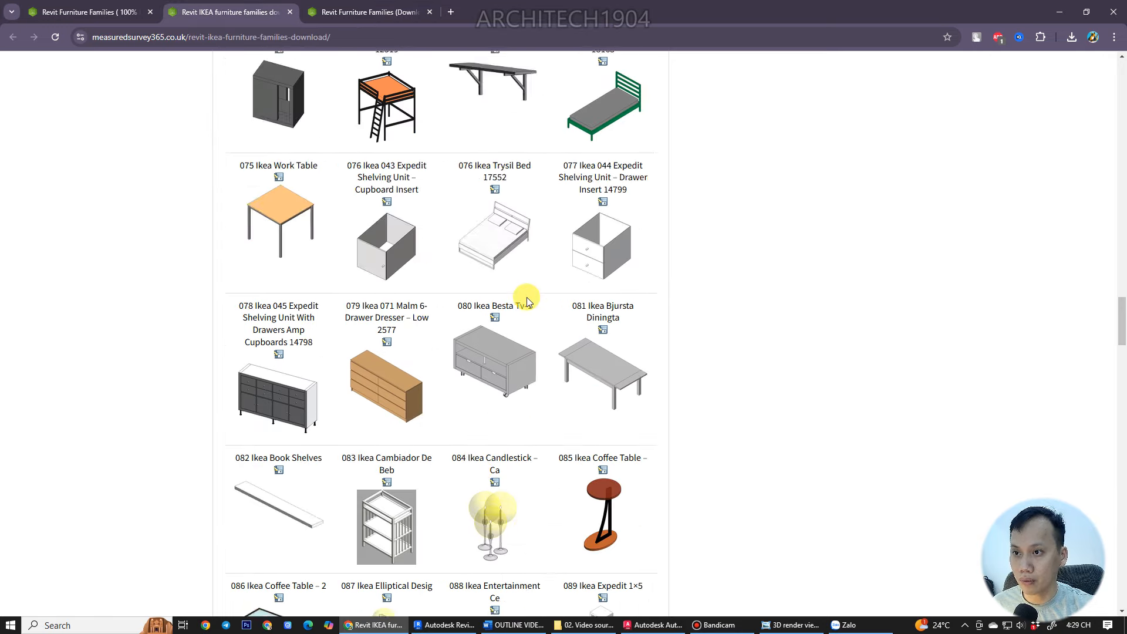
click(94, 16)
scroll(336, 400, down, 2)
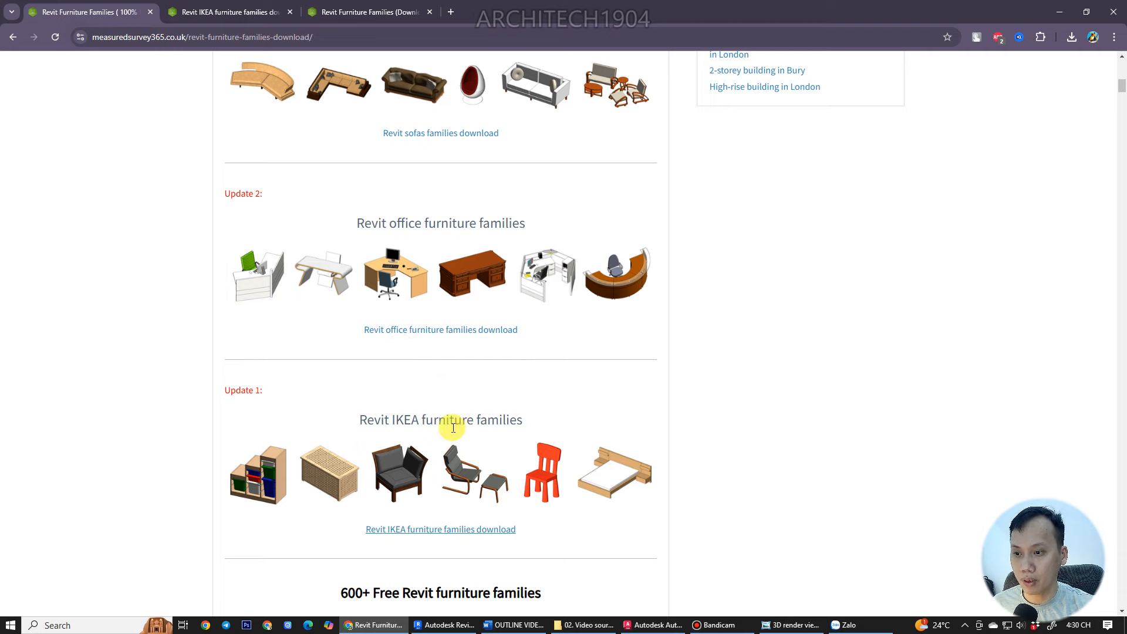
click(235, 8)
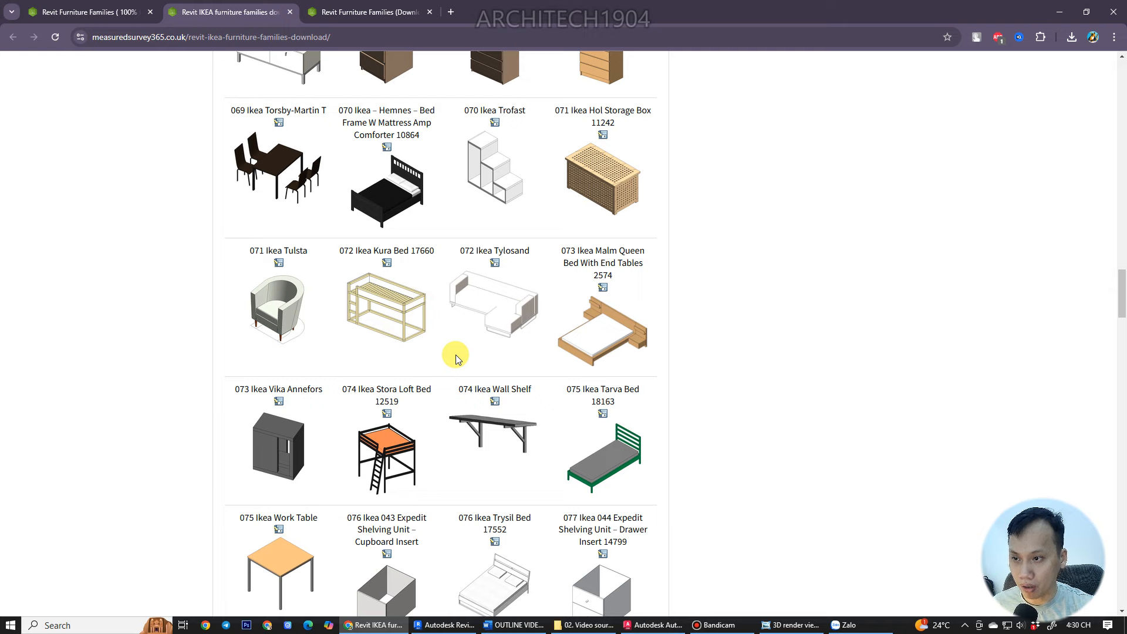
scroll(458, 358, up, 5)
scroll(461, 355, up, 4)
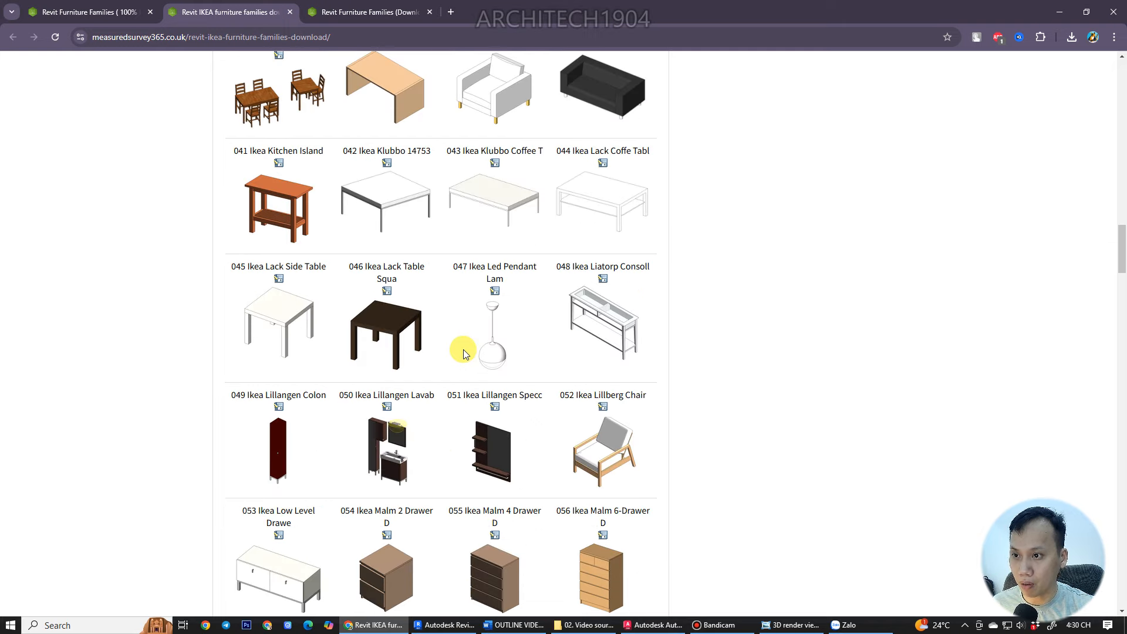
scroll(416, 345, up, 4)
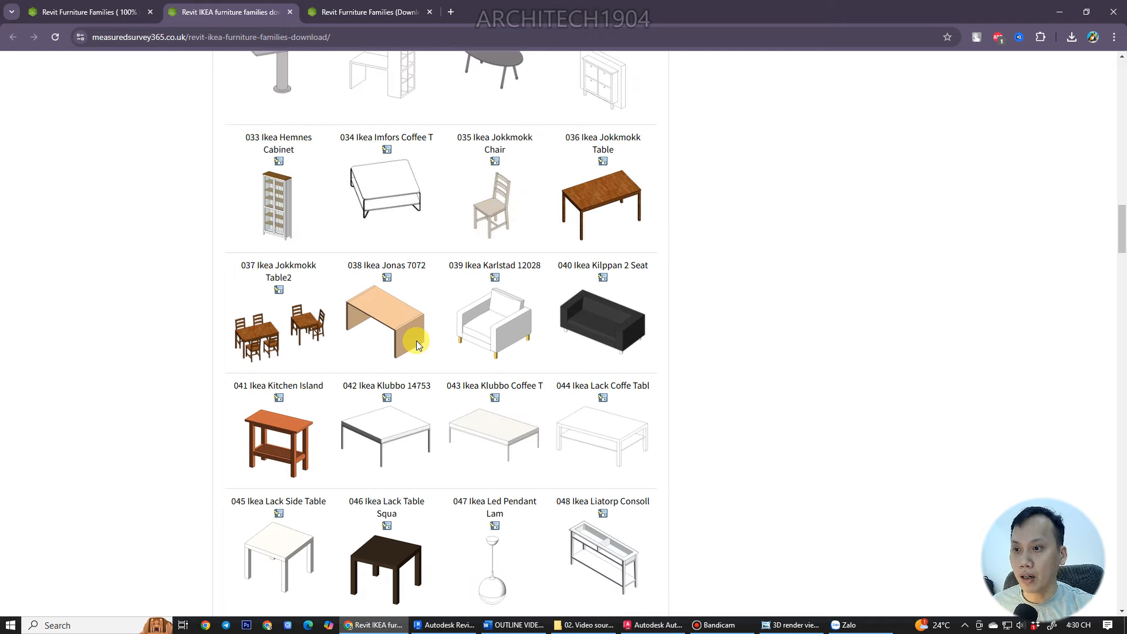
scroll(378, 451, down, 20)
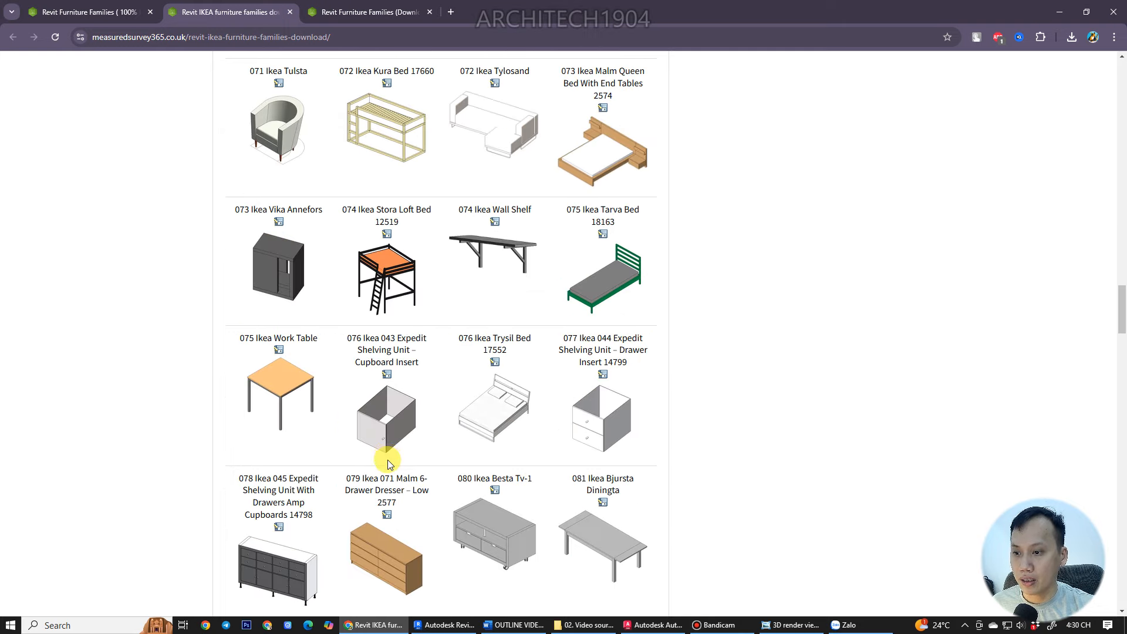
scroll(388, 464, down, 4)
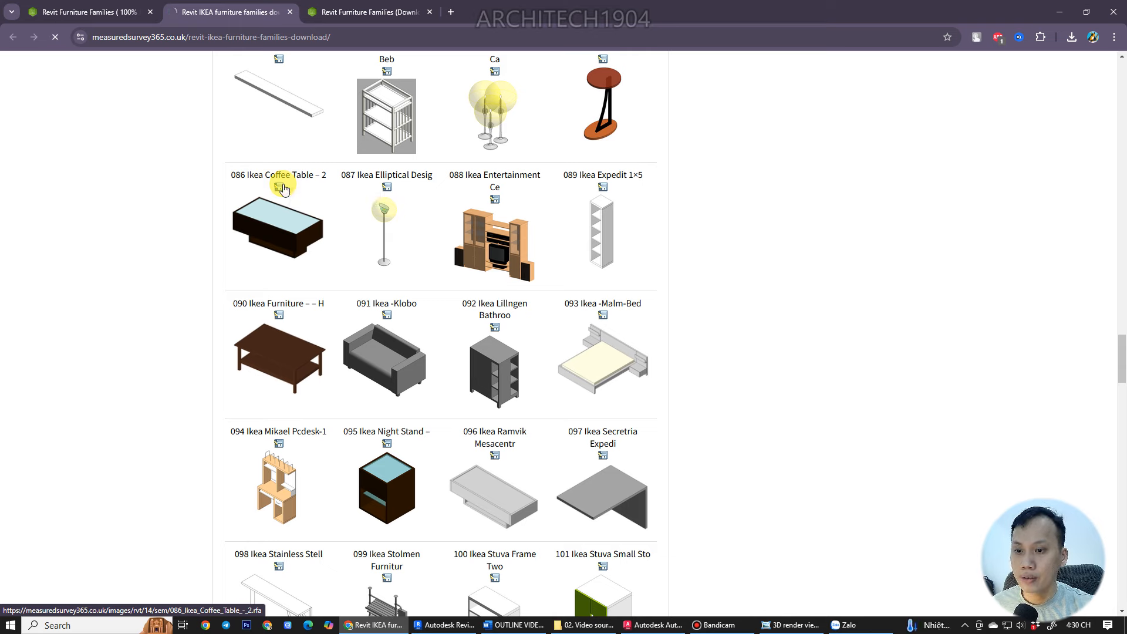
click(283, 188)
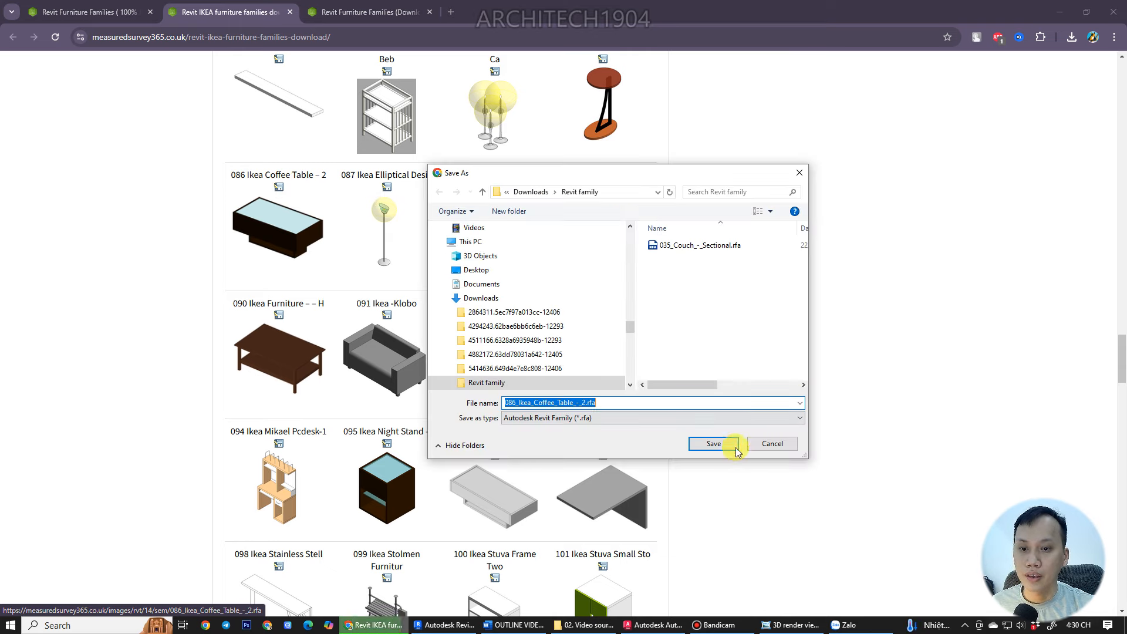
click(722, 440)
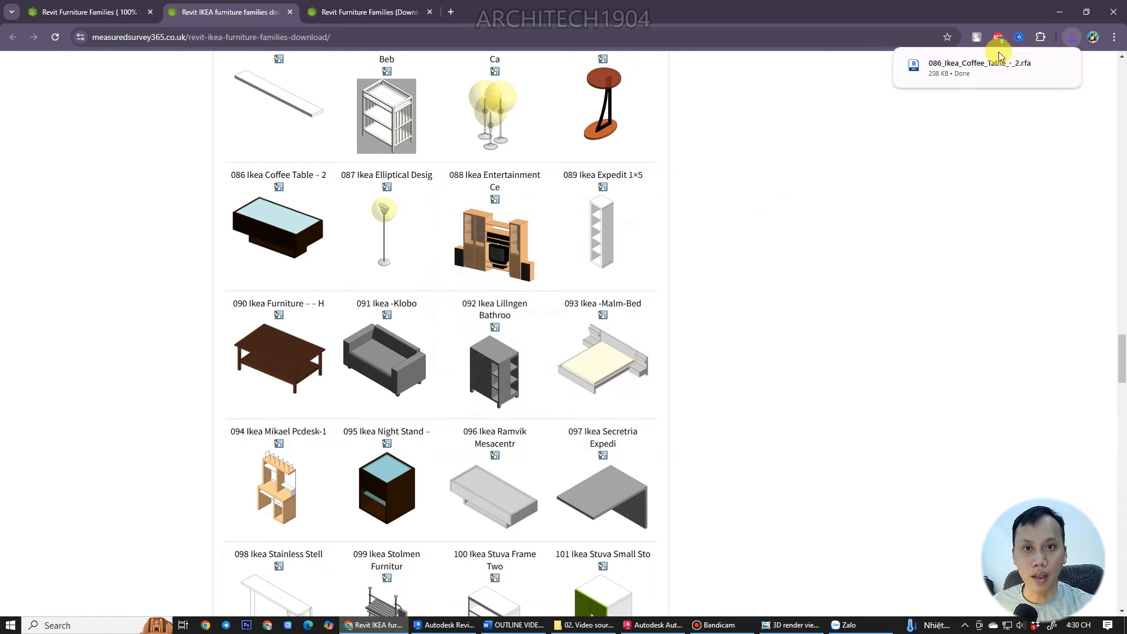
- Open the downloaded coffee table family in Revit, upgrade it to Revit 2025, and load it into the project, closing the family
click(979, 71)
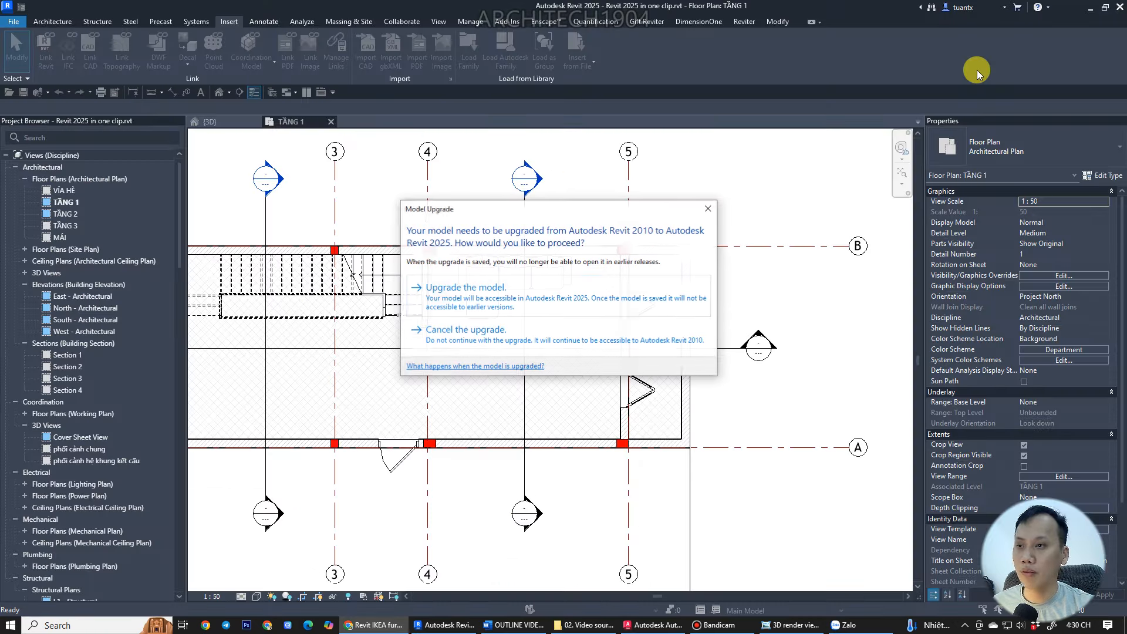
click(486, 287)
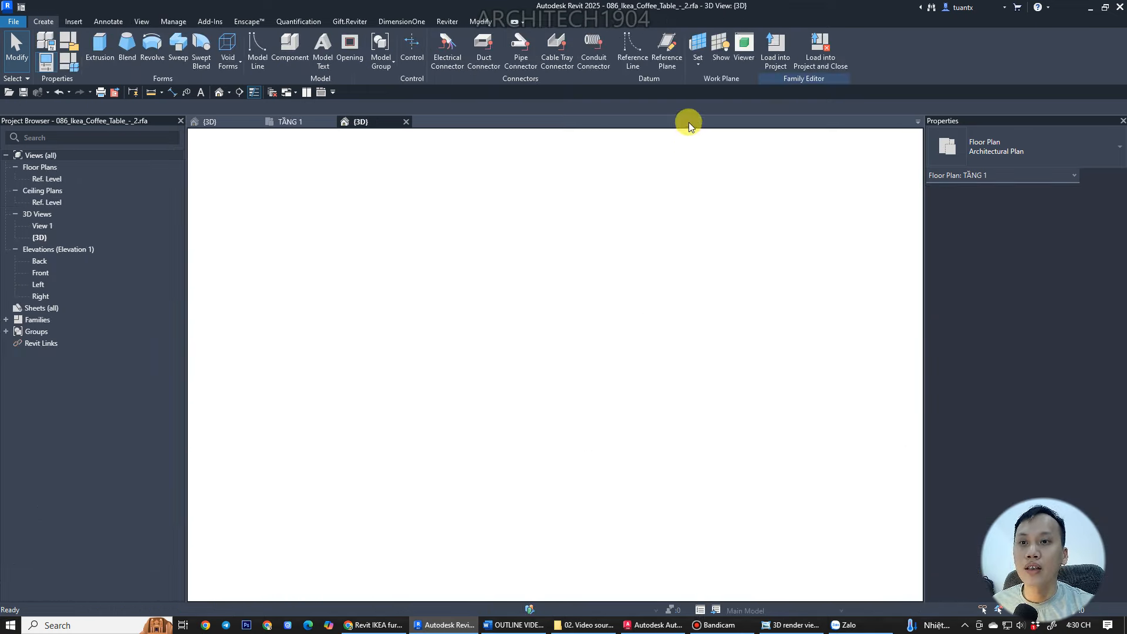
click(830, 66)
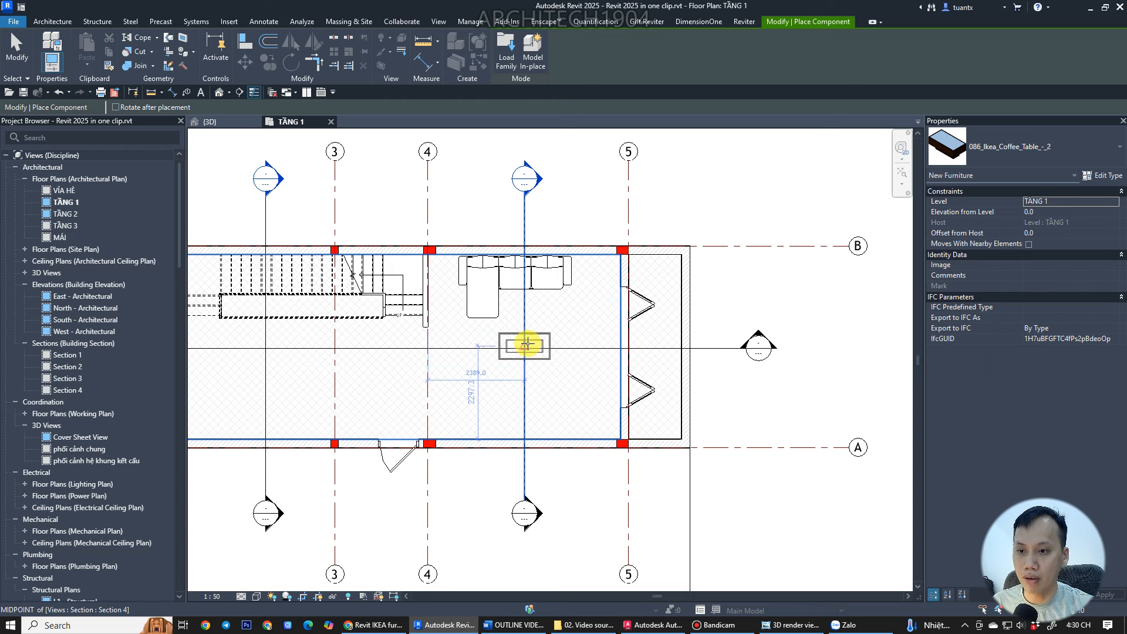
- Place one coffee table on the section line in front of the couch, about 2390 mm from grid 4 and 2300 mm from the grid A wall
click(528, 345)
scroll(534, 334, down, 3)
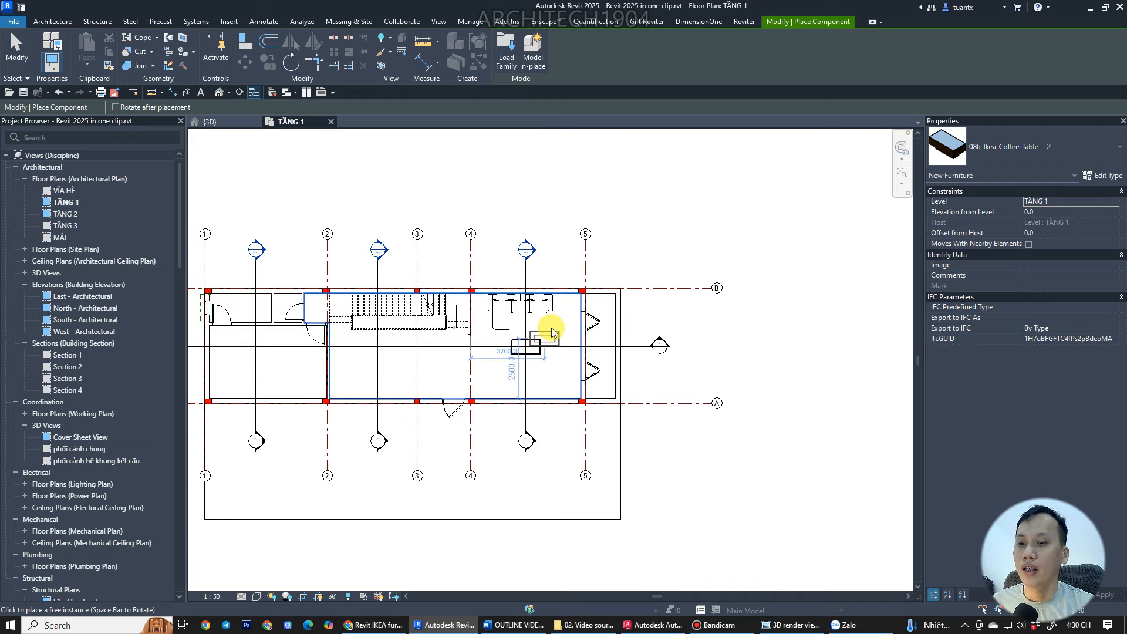
key(Escape)
key(Escape)
- Start loading a family and open the Beds folder inside Furniture in the US library
scroll(281, 345, up, 3)
middle_drag(280, 345, 476, 353)
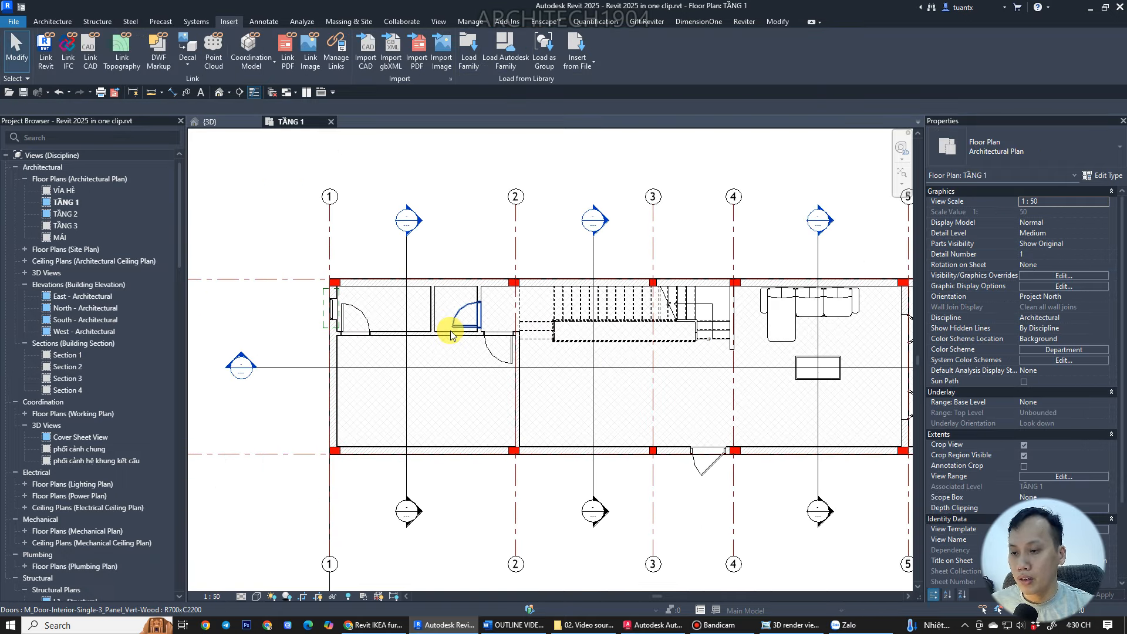
click(469, 46)
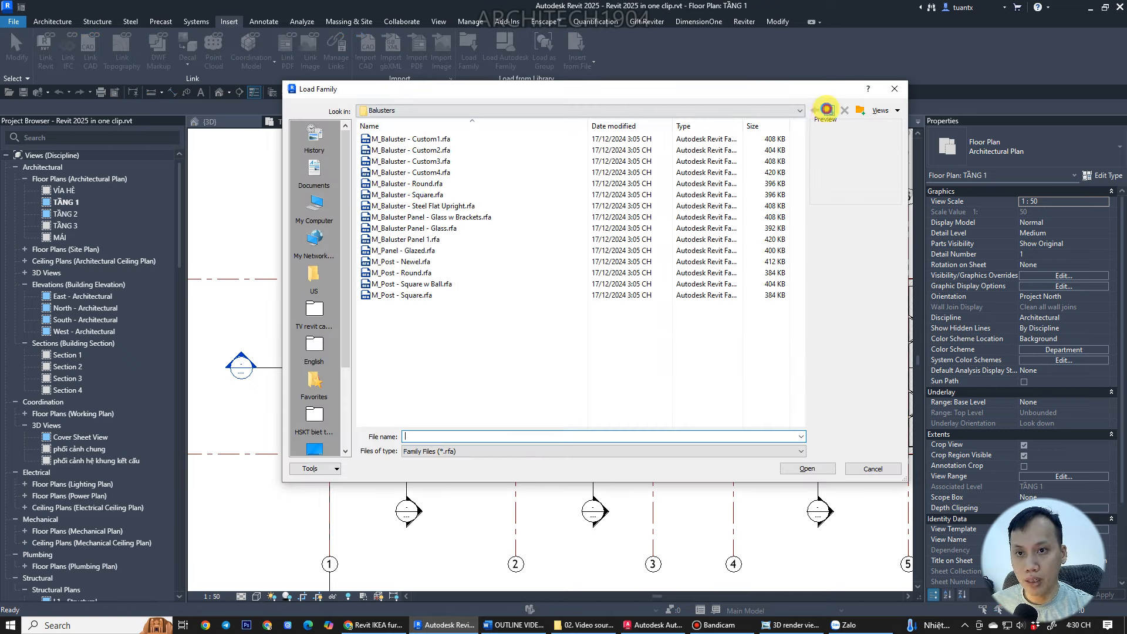
click(827, 109)
click(829, 111)
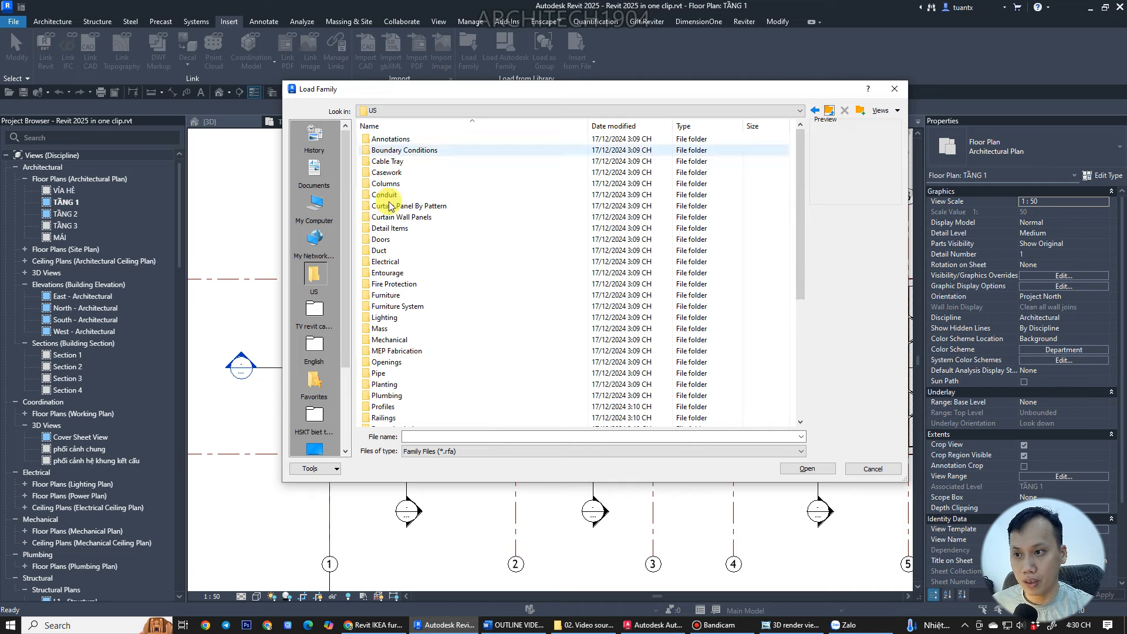
click(387, 261)
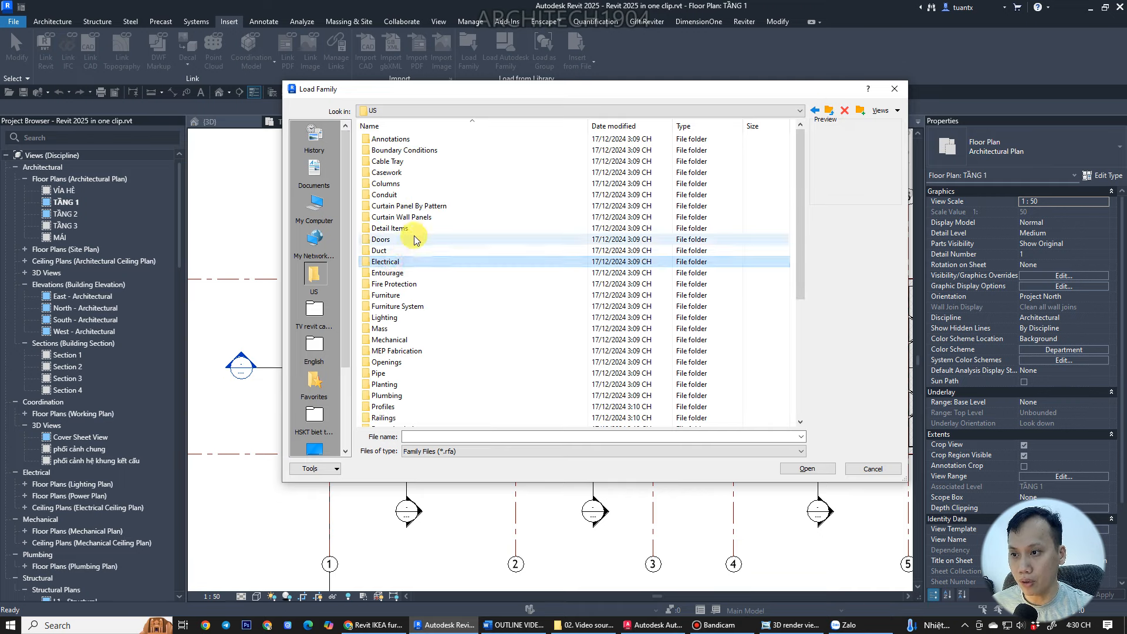
double_click(387, 295)
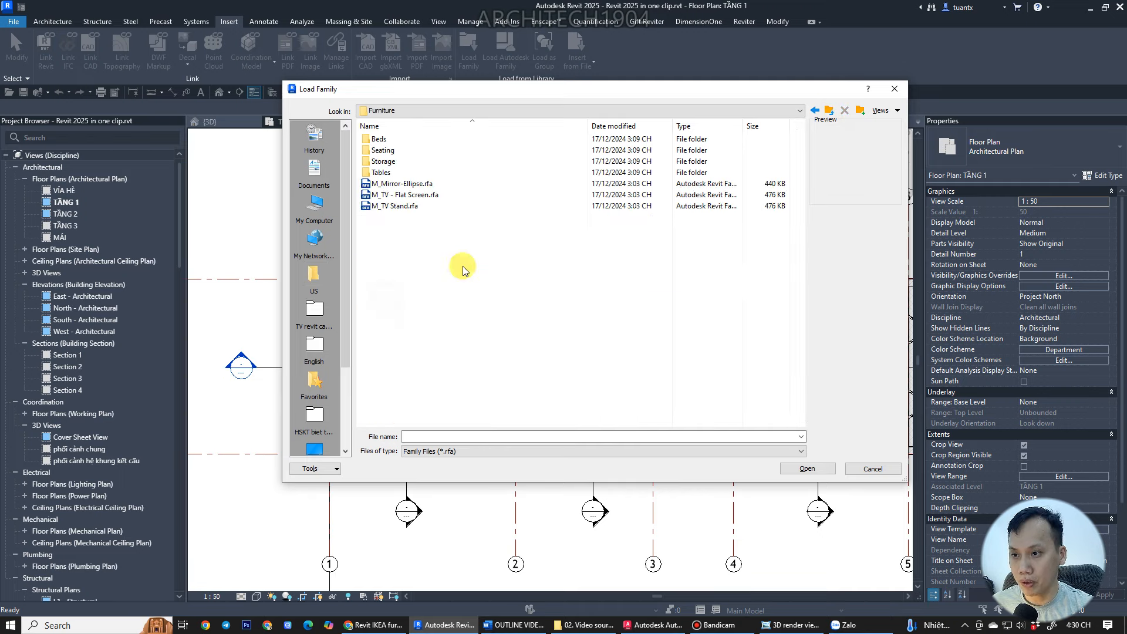
double_click(392, 142)
- Compare the previews of the box, bunk, hospital, shaker and standard bed families
click(391, 141)
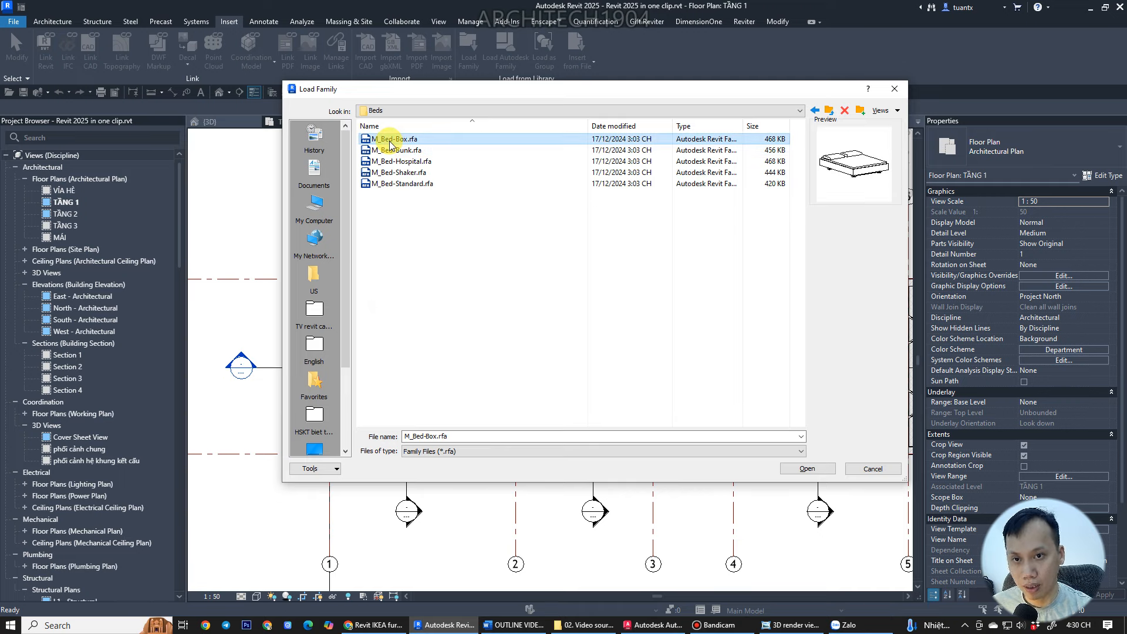
click(391, 148)
key(Down)
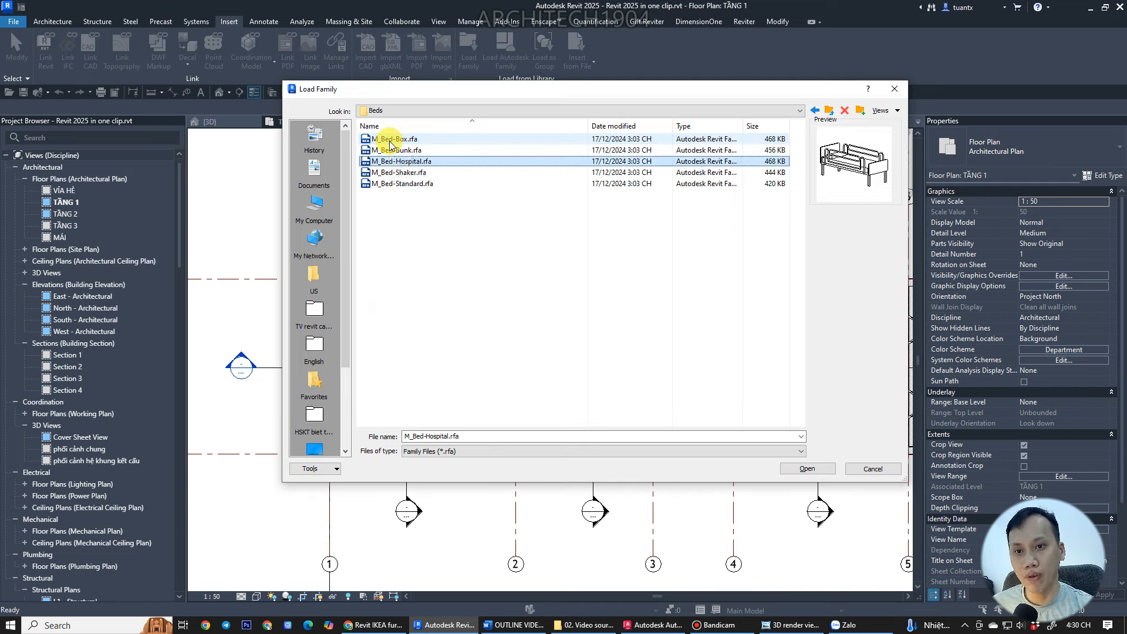
key(Up)
key(Up)
key(Down)
key(Down)
key(Down)
key(Down)
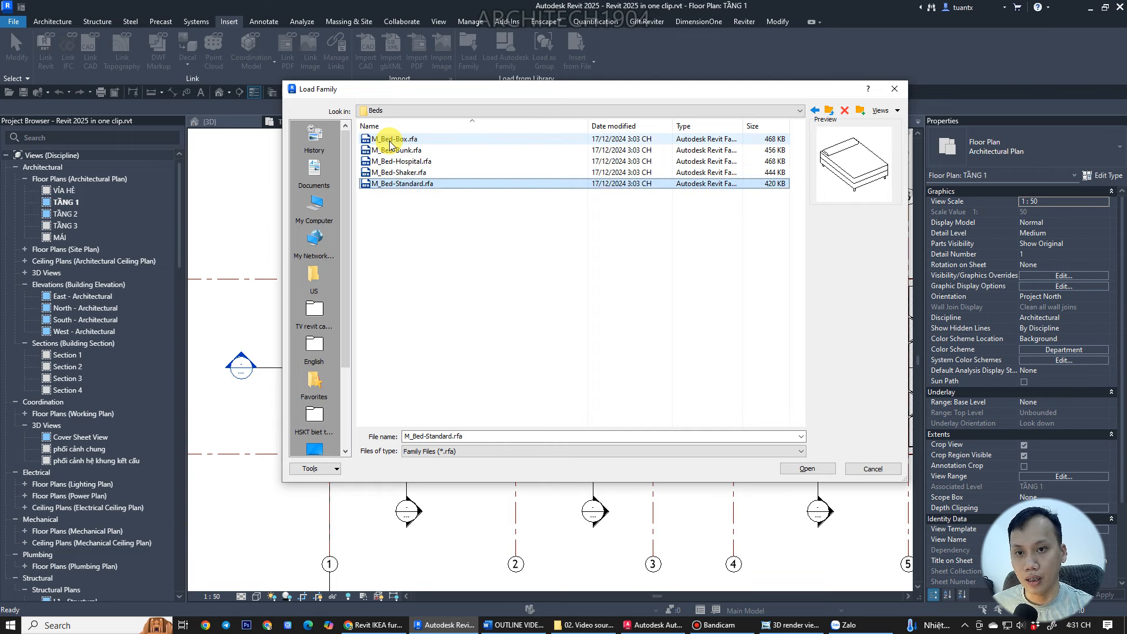
key(Up)
key(Down)
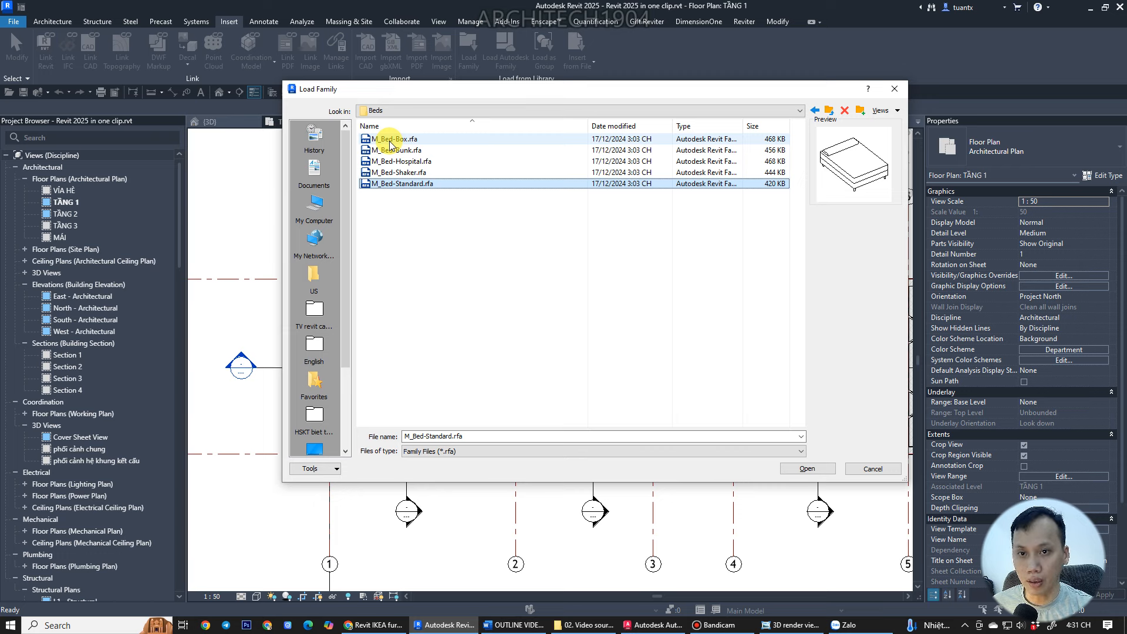
key(Up)
key(Up)
key(Up)
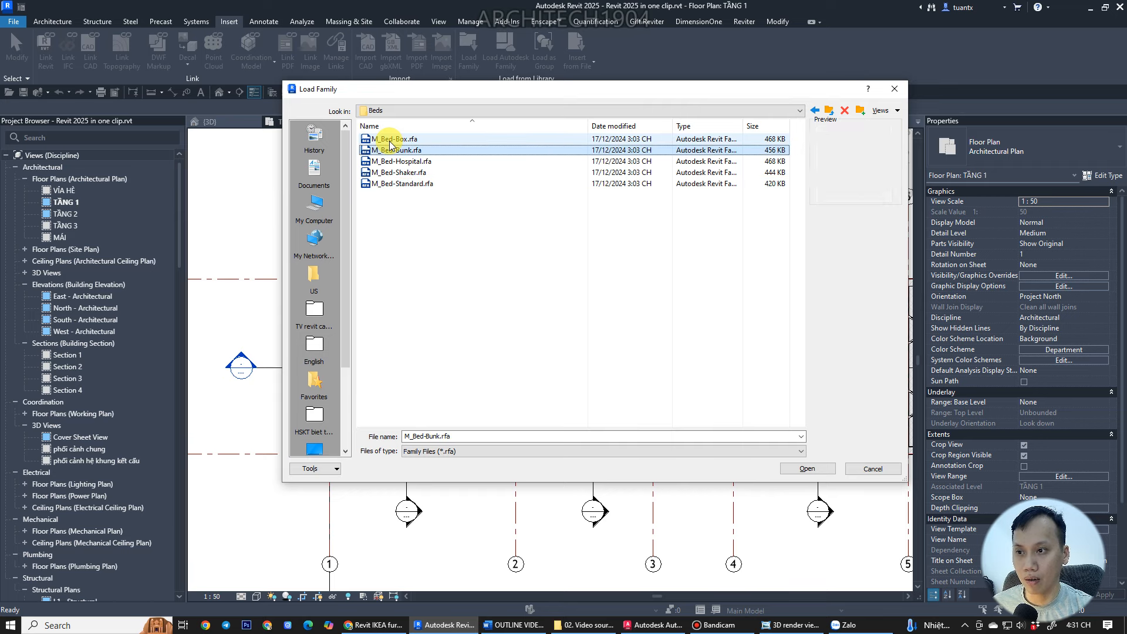
key(Down)
key(Up)
key(Down)
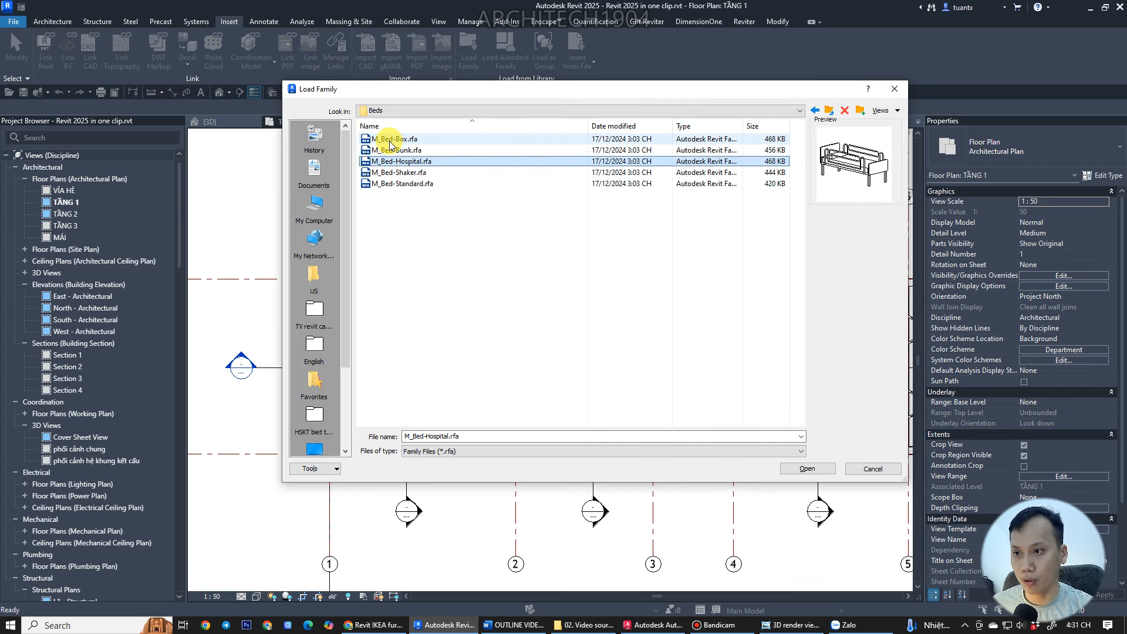
key(Up)
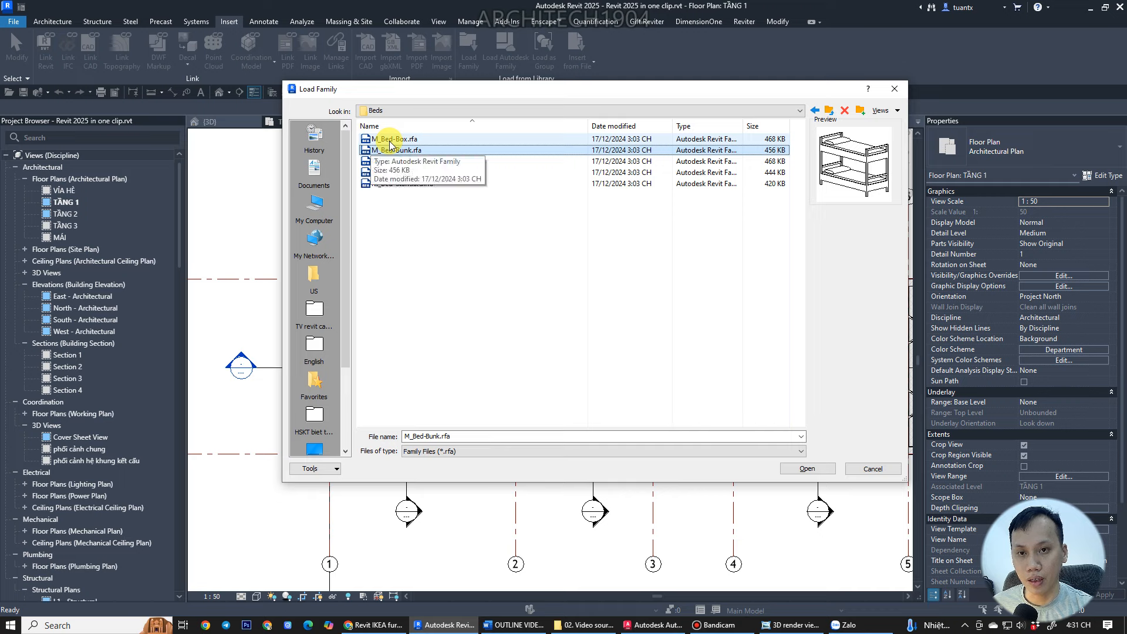
- Load the M_Bed-Box.rfa family into the project
click(390, 141)
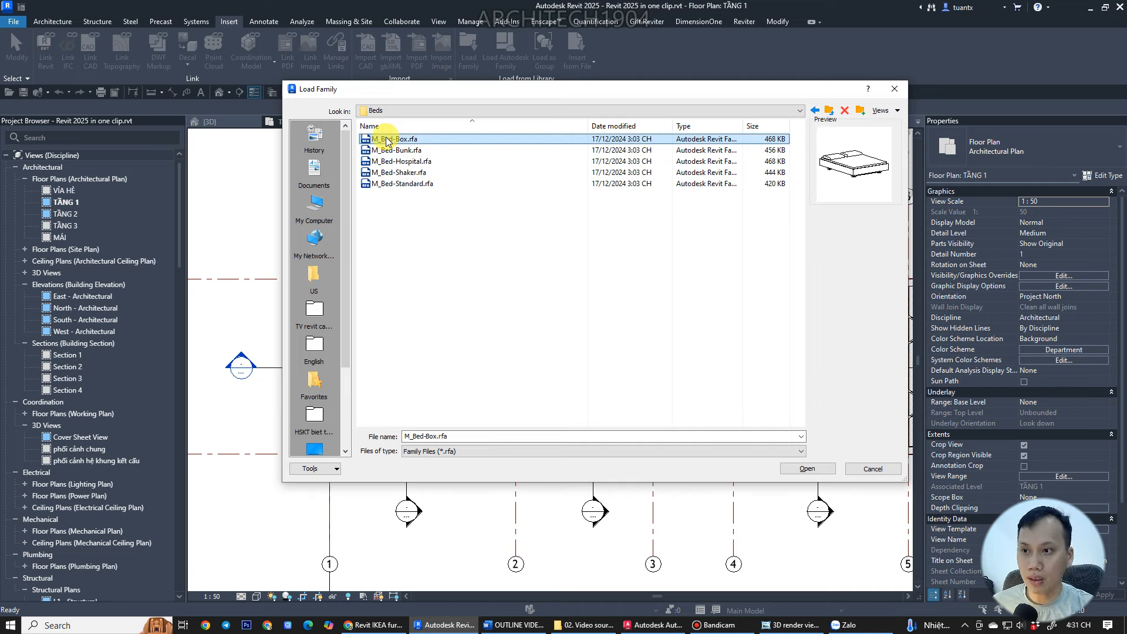
double_click(388, 139)
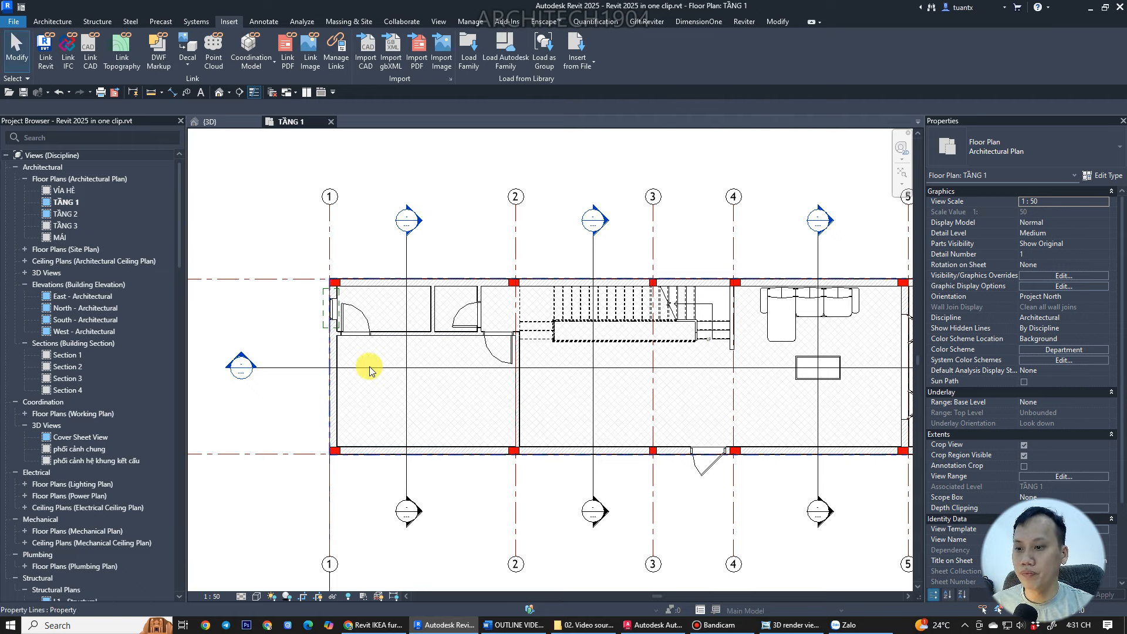
- Start placing the M_Bed-Box 1346 x 1880mm - Double component in the bedroom between grids 1 and 2
click(52, 21)
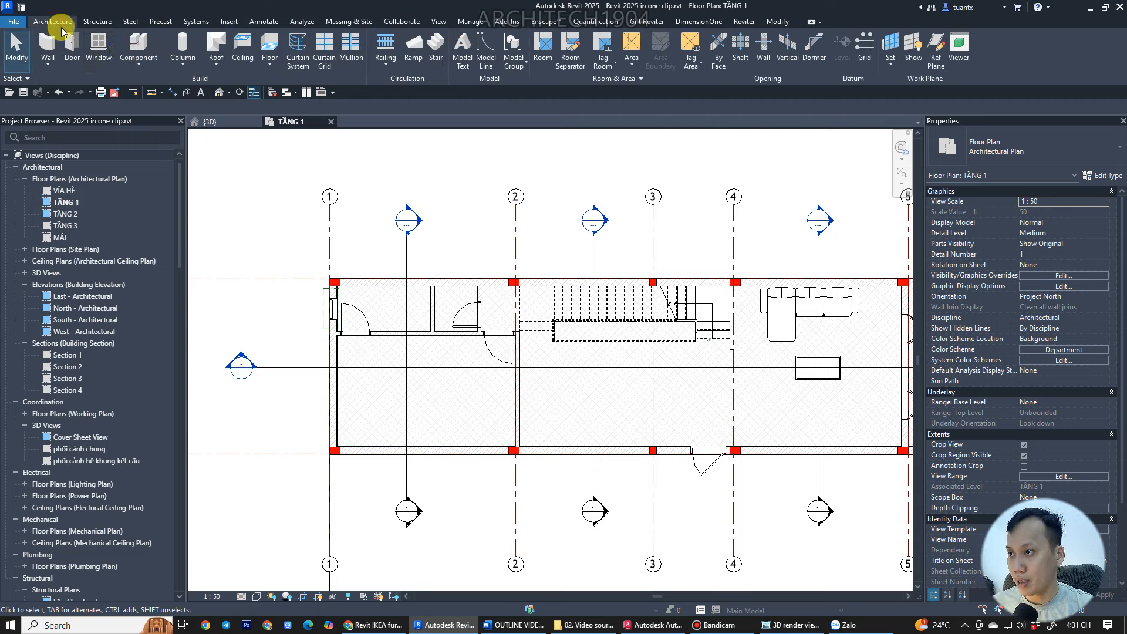
click(141, 50)
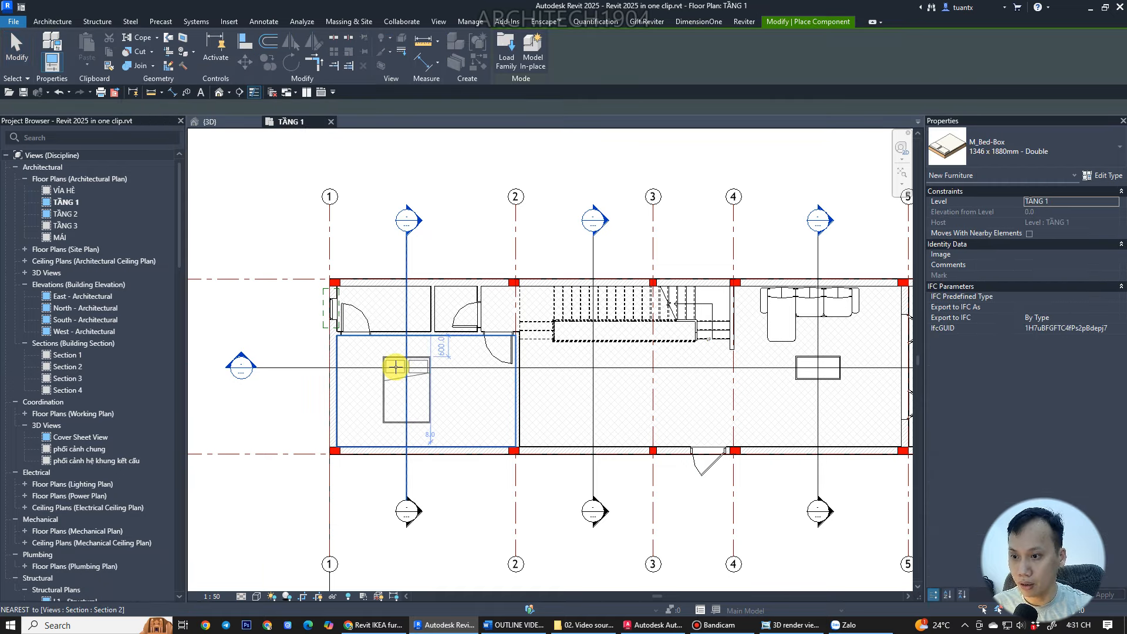
scroll(392, 374, up, 3)
- Switch to the AutoCAD drawing and examine the bed's position and orientation in the P. NGỦ layout
click(654, 623)
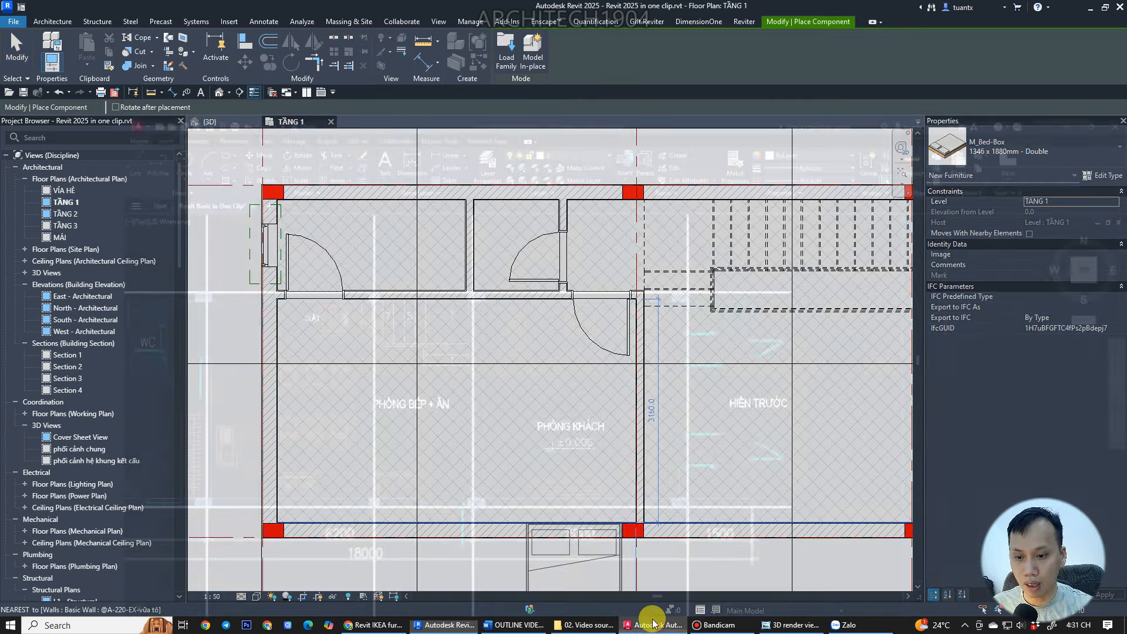
middle_drag(537, 431, 477, 370)
scroll(469, 449, down, 8)
middle_drag(455, 452, 538, 449)
scroll(425, 443, up, 9)
scroll(418, 443, down, 4)
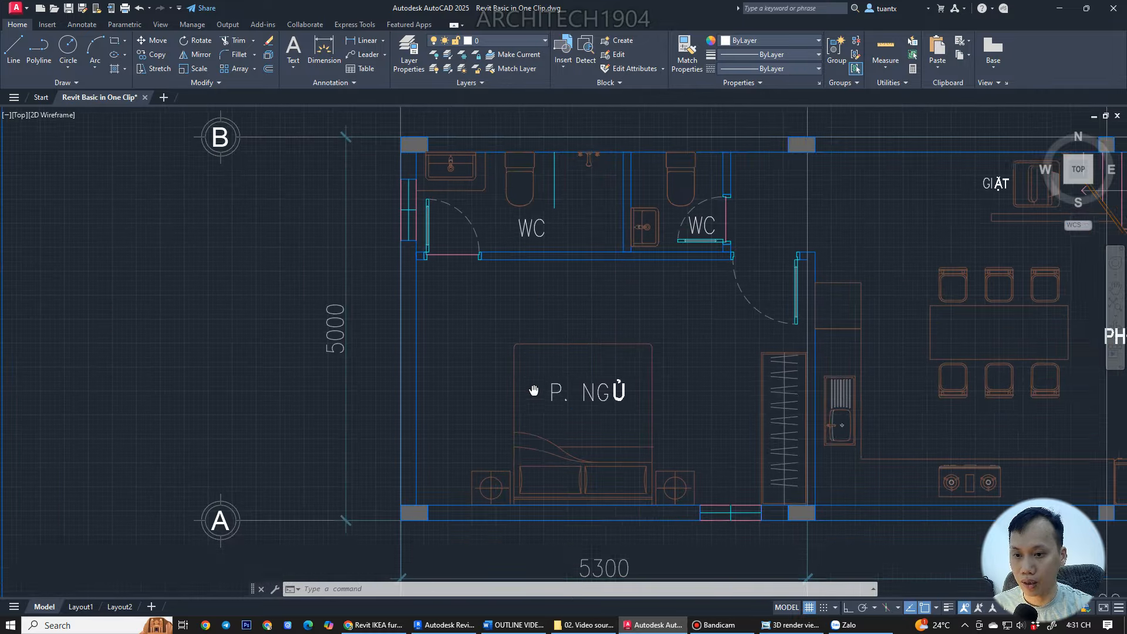
middle_drag(528, 390, 465, 364)
click(653, 626)
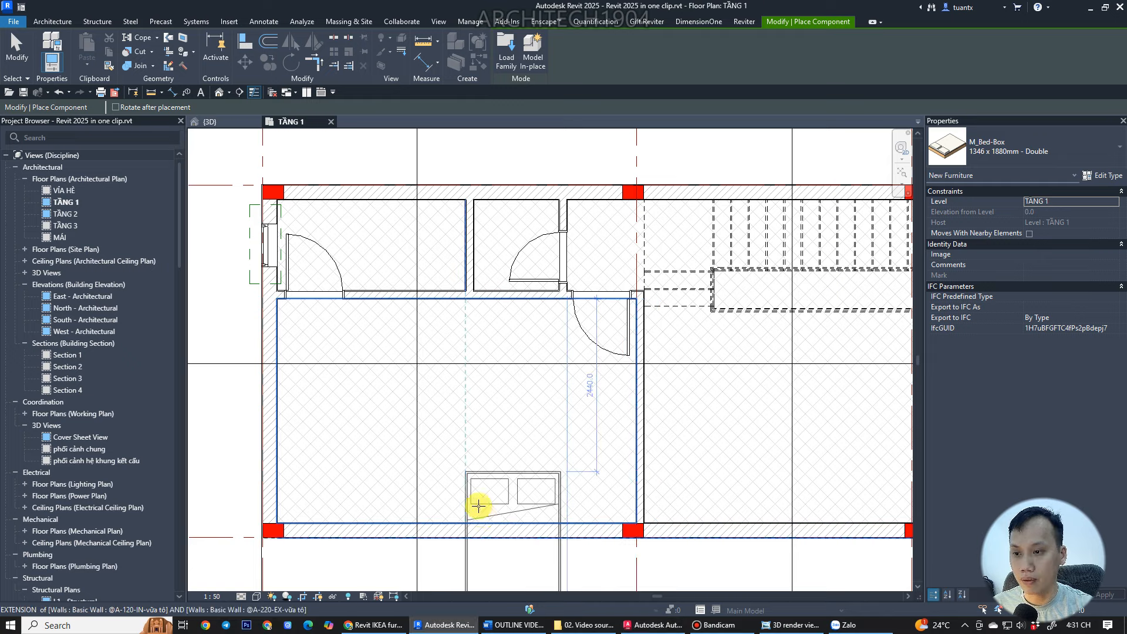
- Place the bed with its pillows toward the grid A wall, about 1600 mm from the inner face of the grid 1 wall
key(space)
key(space)
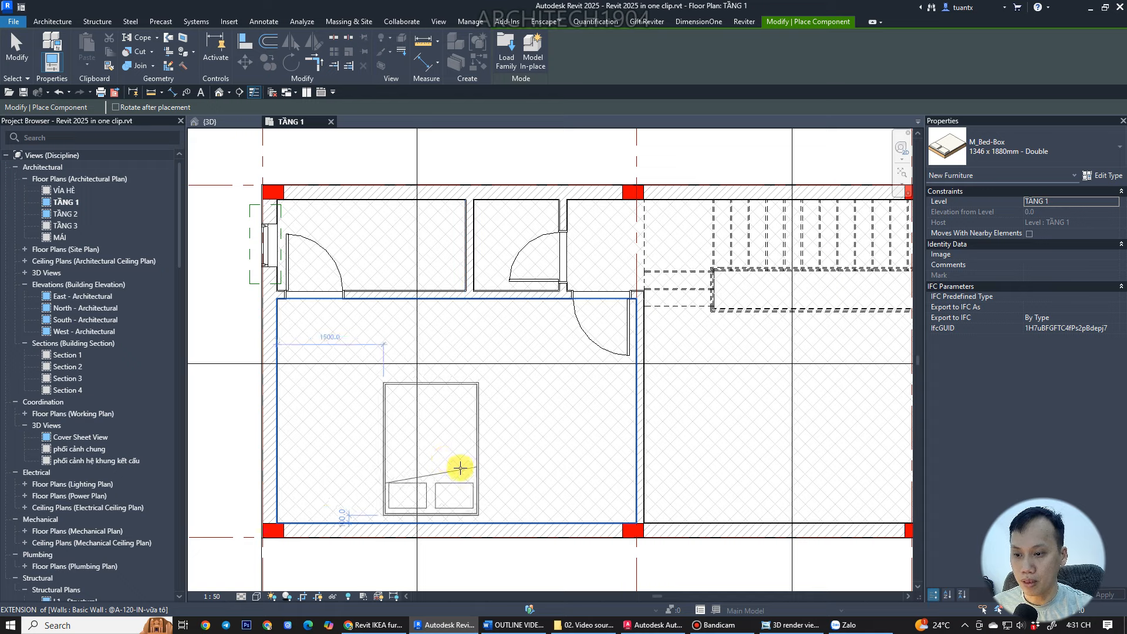
click(461, 473)
key(Escape)
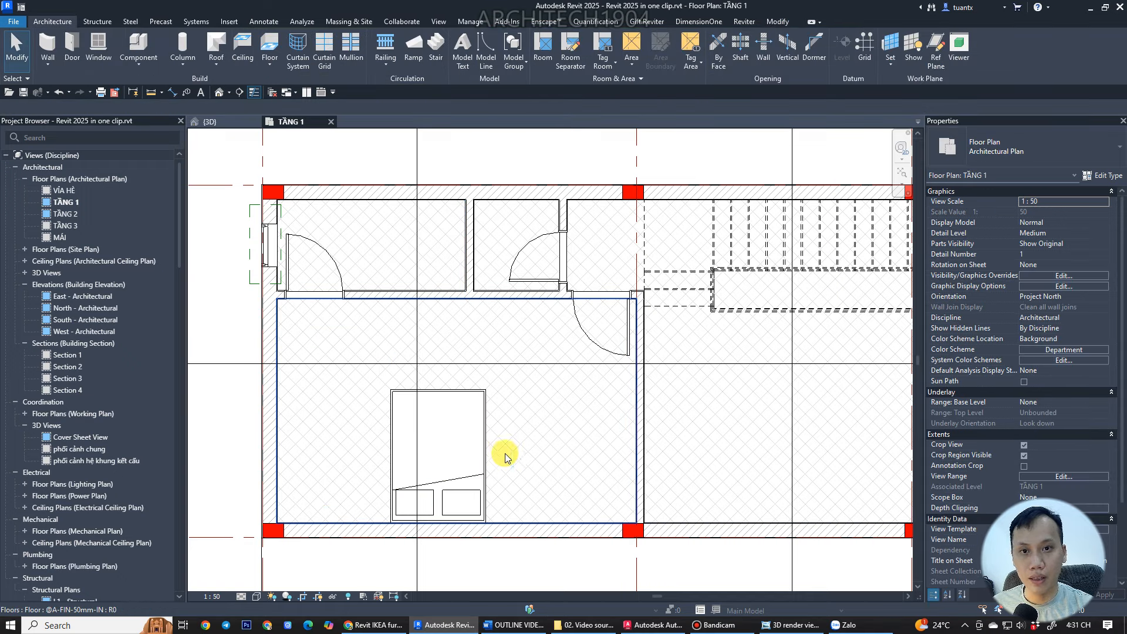
- Duplicate the placed bed's type as "1880 x 1880mm - Double" and set its width to 1880
click(481, 452)
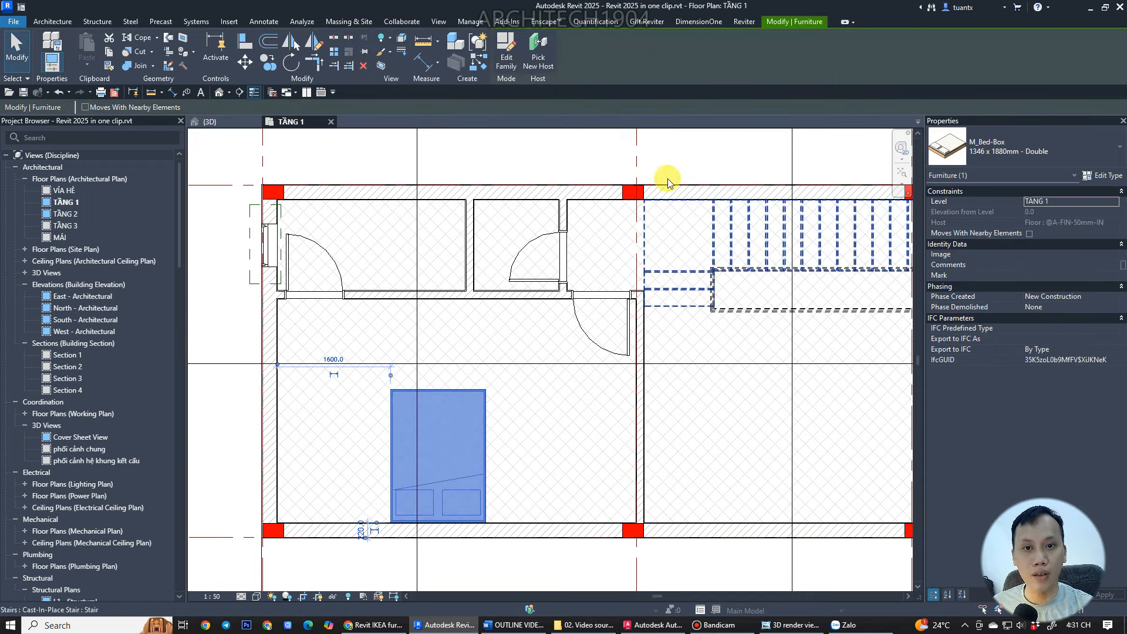
key(z)
key(f)
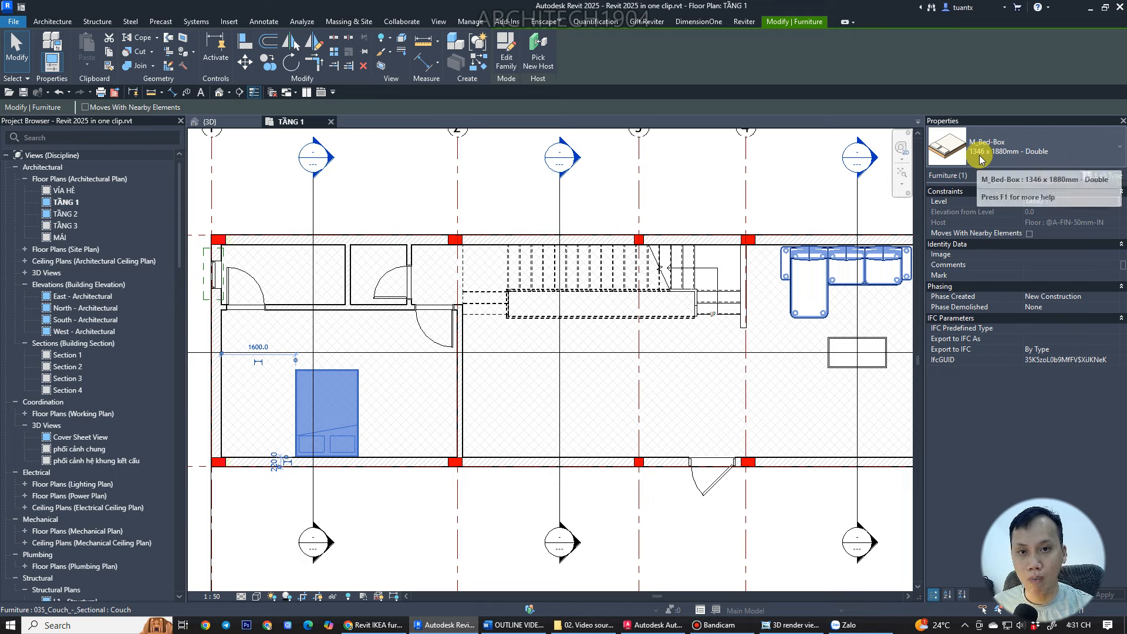
click(1098, 176)
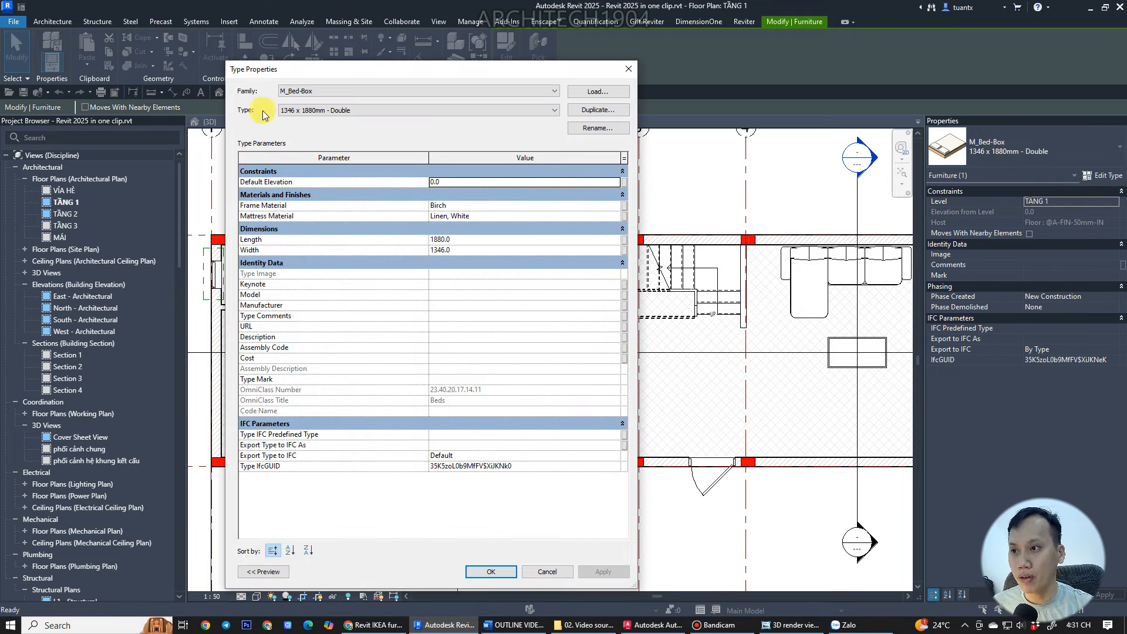
click(597, 110)
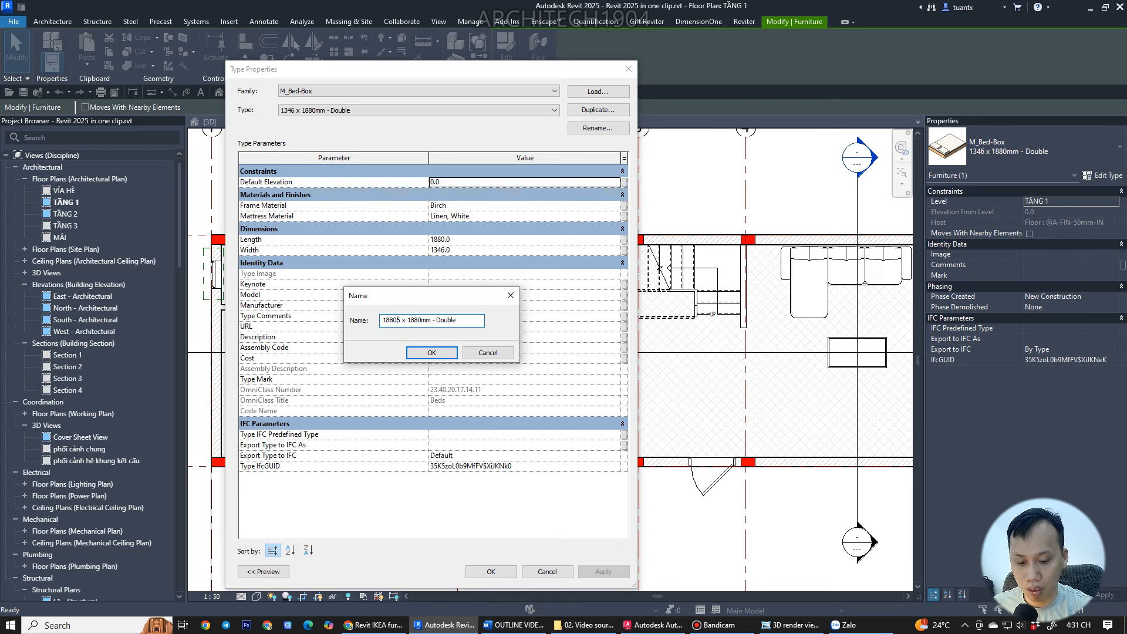
click(421, 355)
click(475, 251)
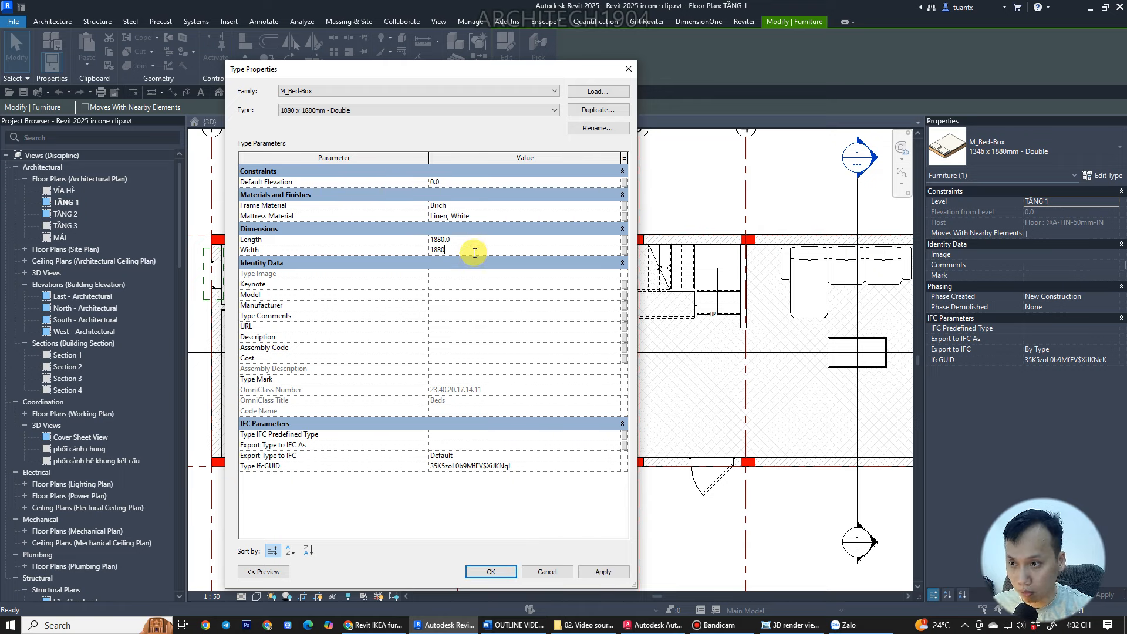
click(491, 571)
scroll(297, 382, up, 3)
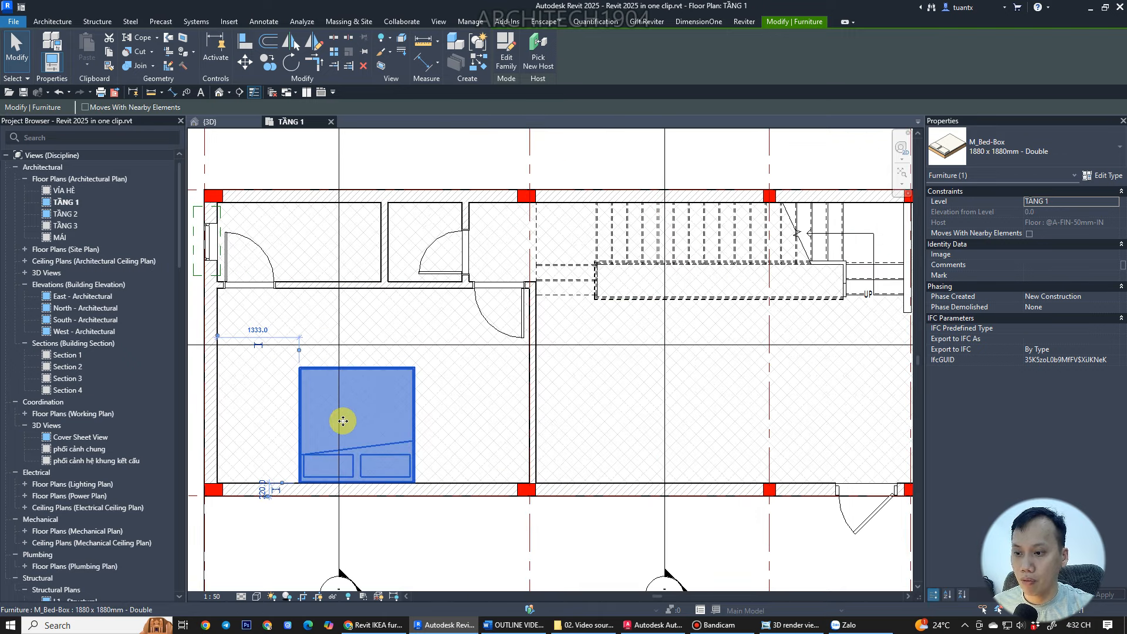
scroll(342, 421, up, 2)
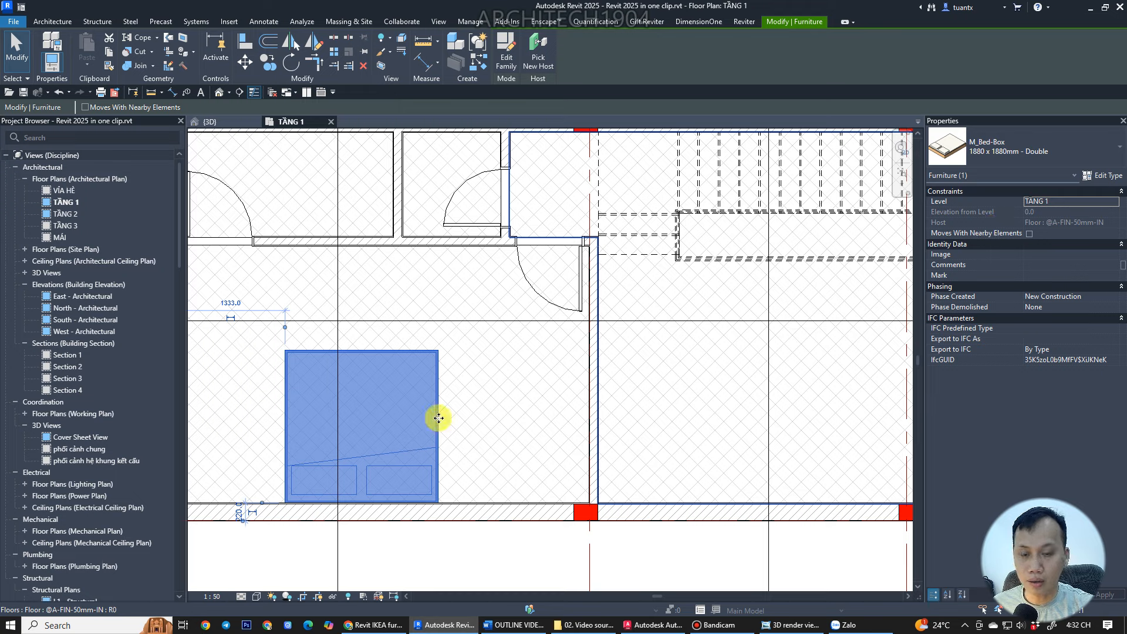
key(Escape)
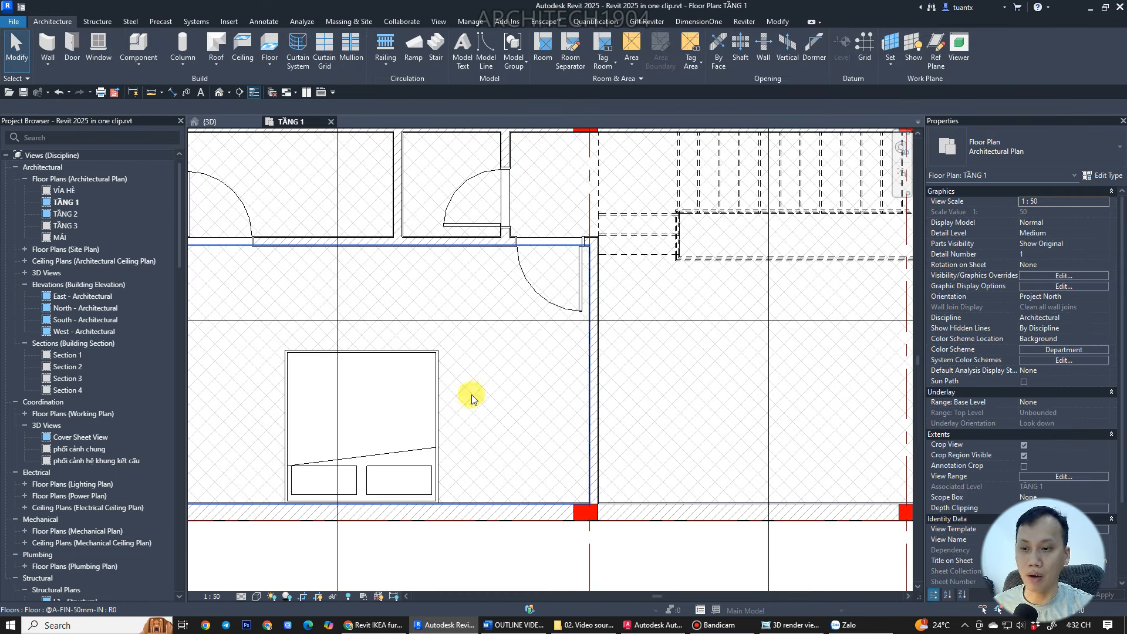
scroll(623, 307, down, 1)
click(467, 368)
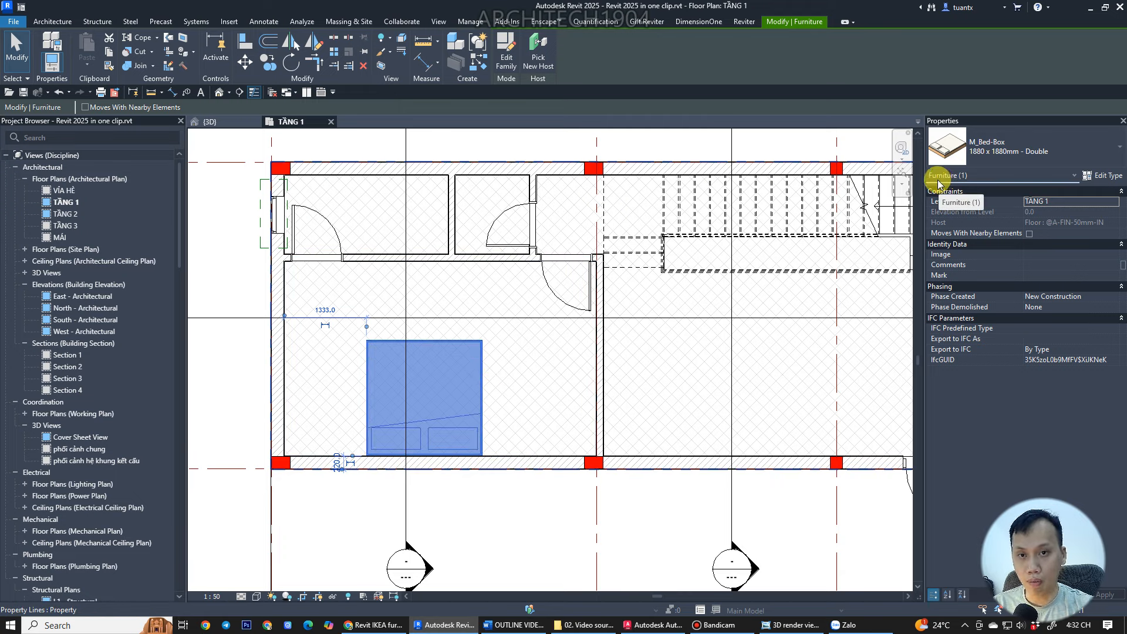
middle_drag(697, 147, 415, 200)
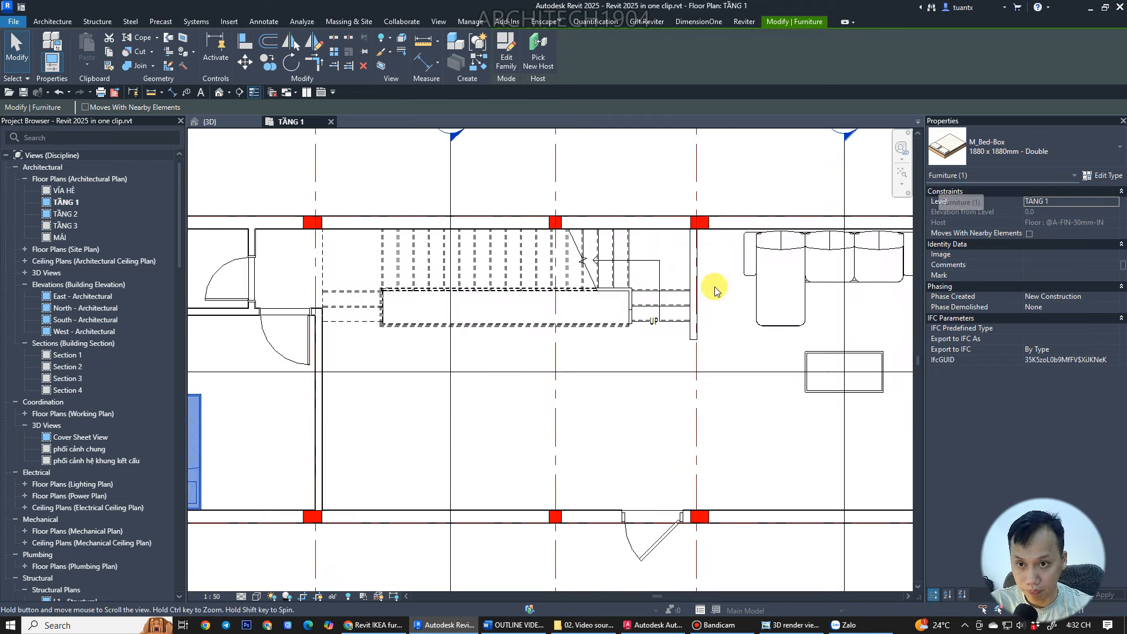
click(822, 367)
scroll(634, 223, down, 2)
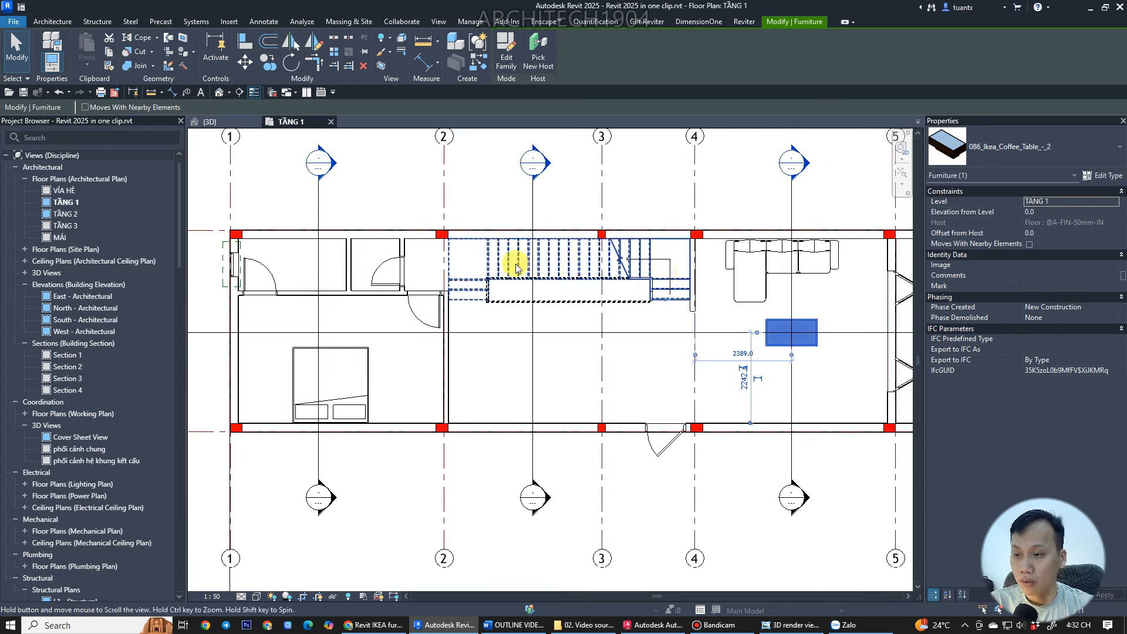
- Compare the two WC rooms in the Revit plan with their sanitary fixture layout in the AutoCAD drawing
scroll(278, 247, up, 3)
middle_drag(431, 307, 504, 296)
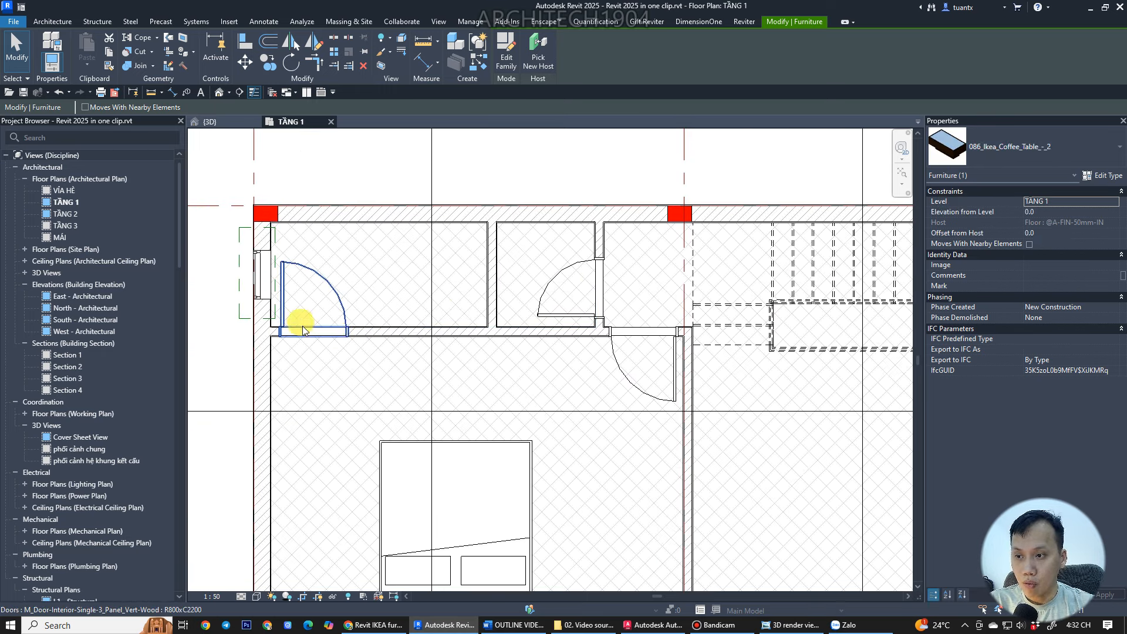
click(643, 624)
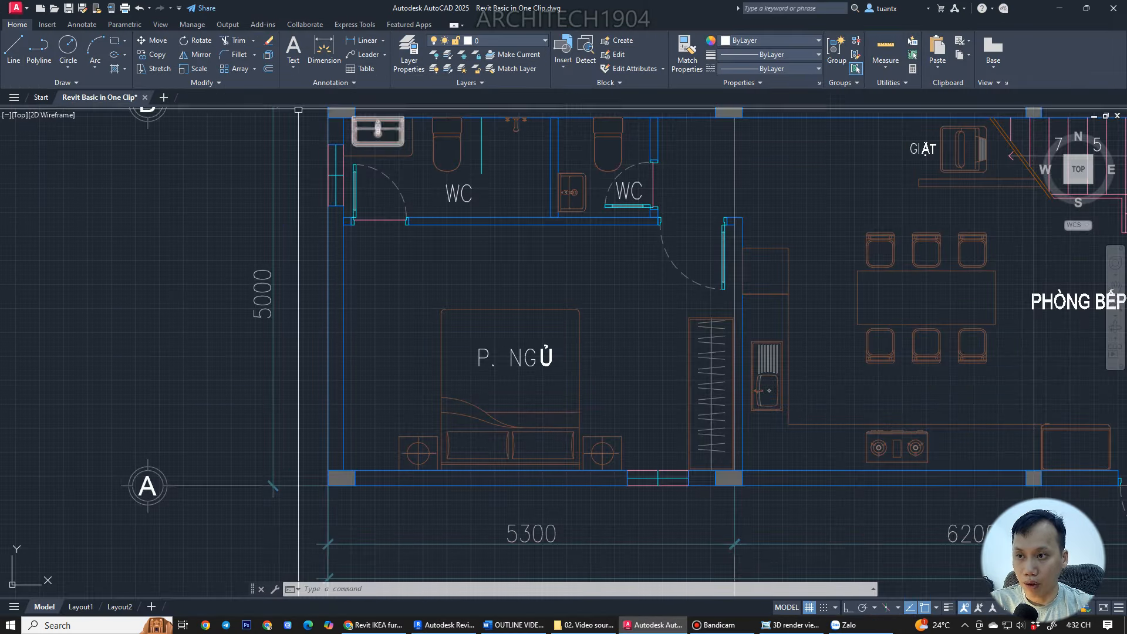
middle_drag(372, 174, 334, 280)
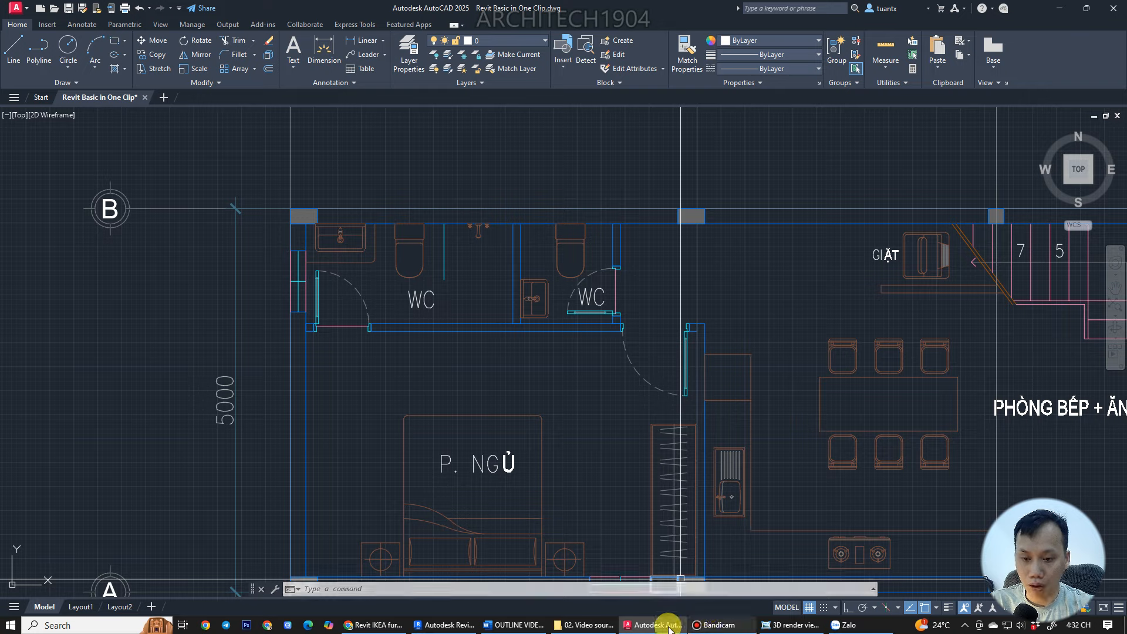
click(447, 625)
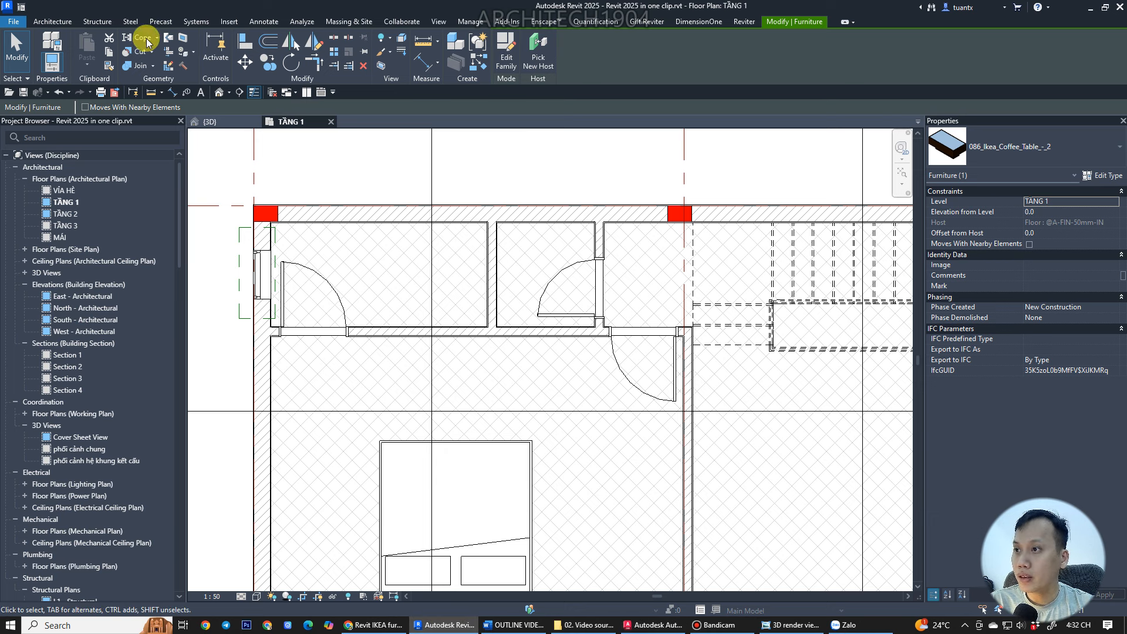
- Start loading a family and open the Architectural folder inside Plumbing in the US library
click(233, 24)
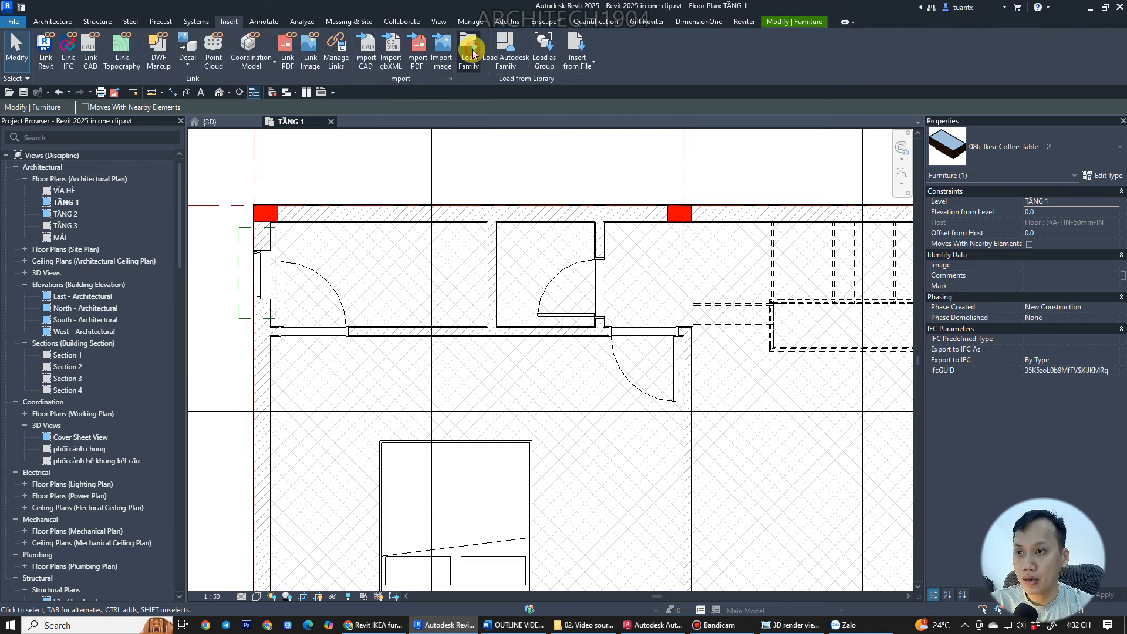
click(473, 52)
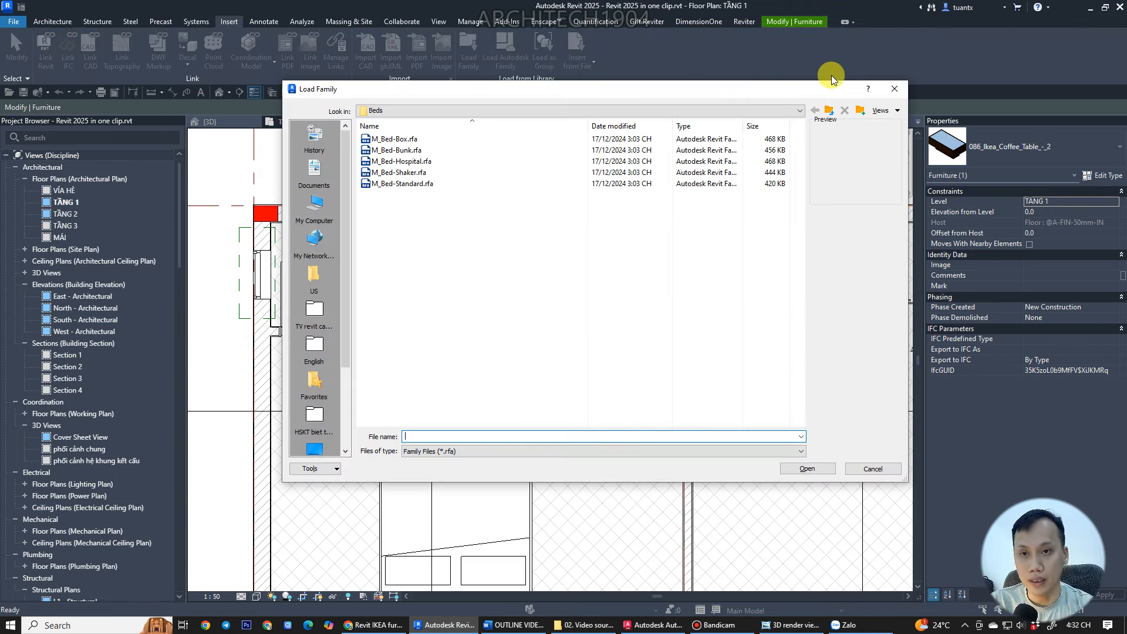
click(828, 110)
click(828, 109)
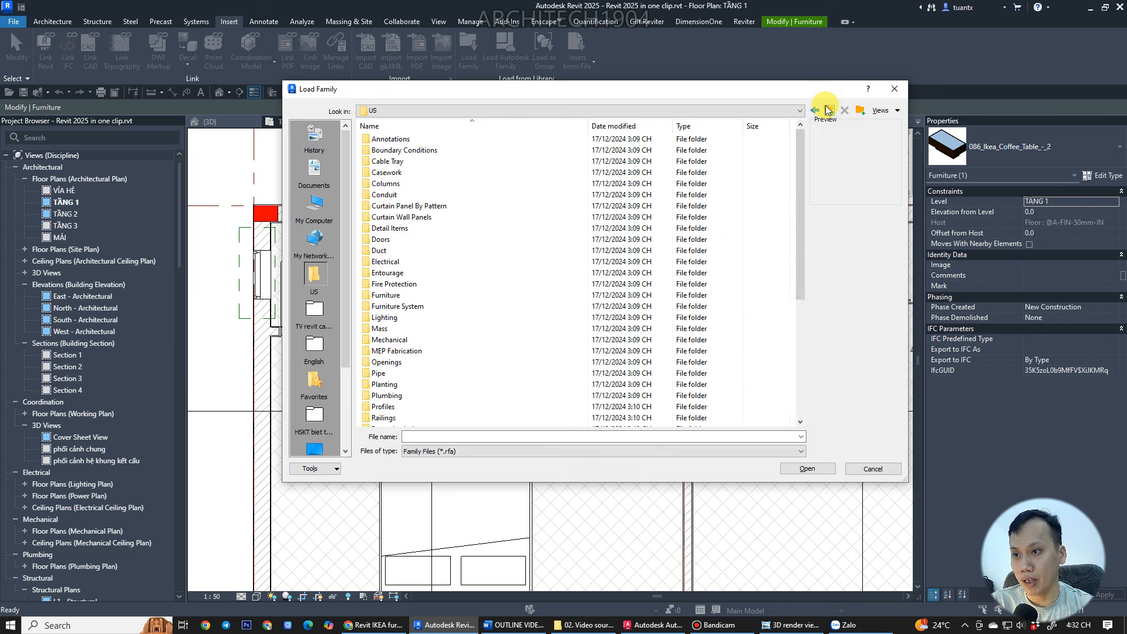
scroll(382, 322, down, 4)
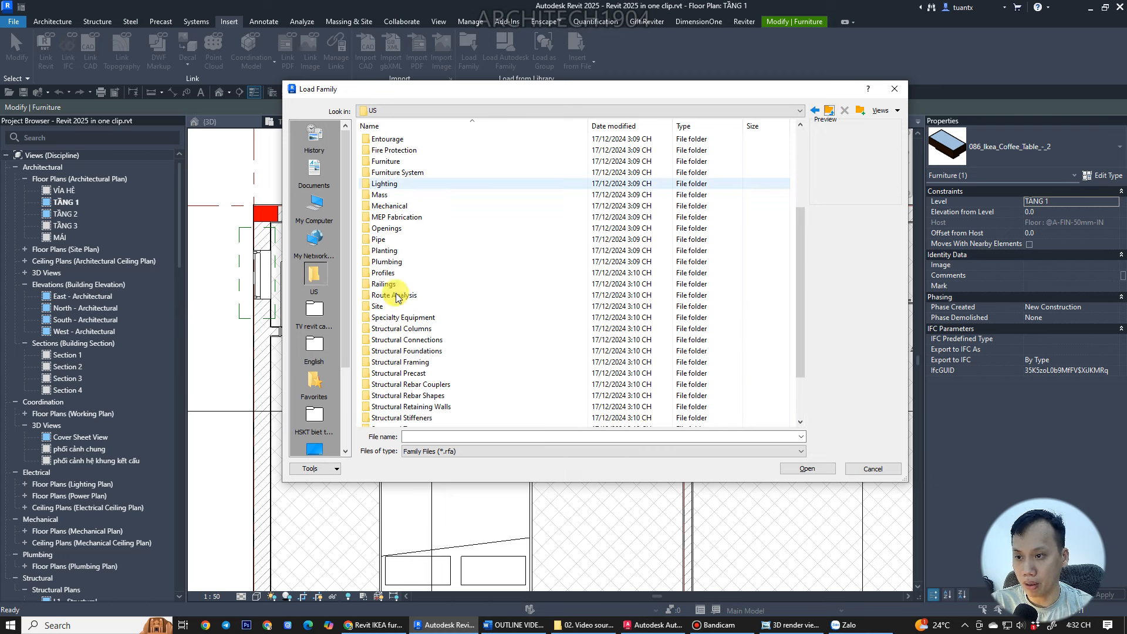
click(392, 262)
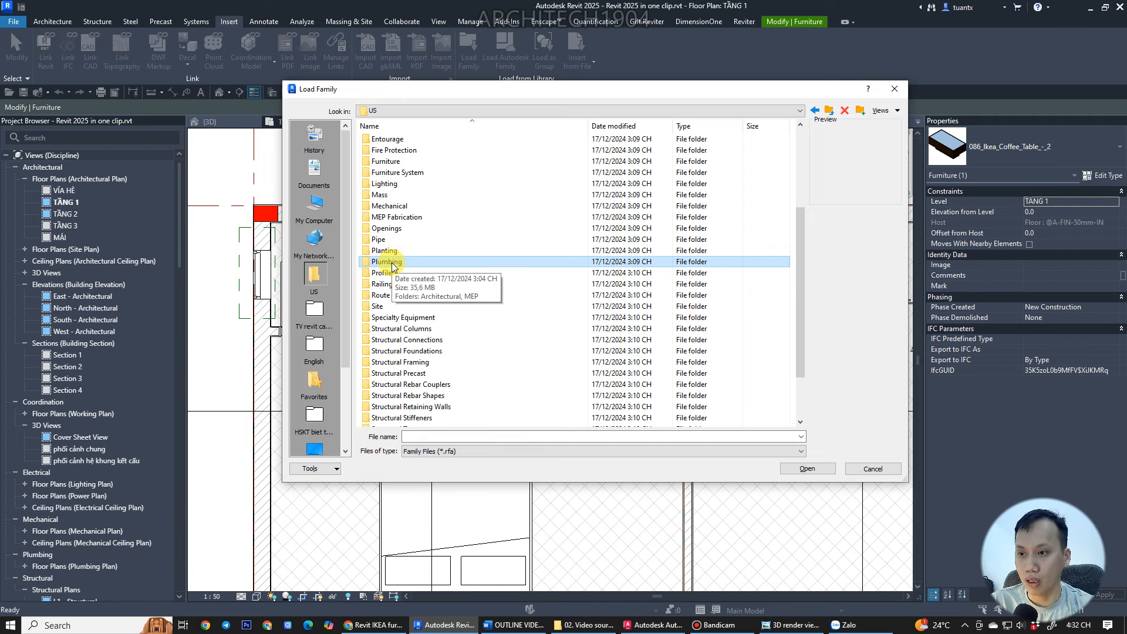
double_click(398, 263)
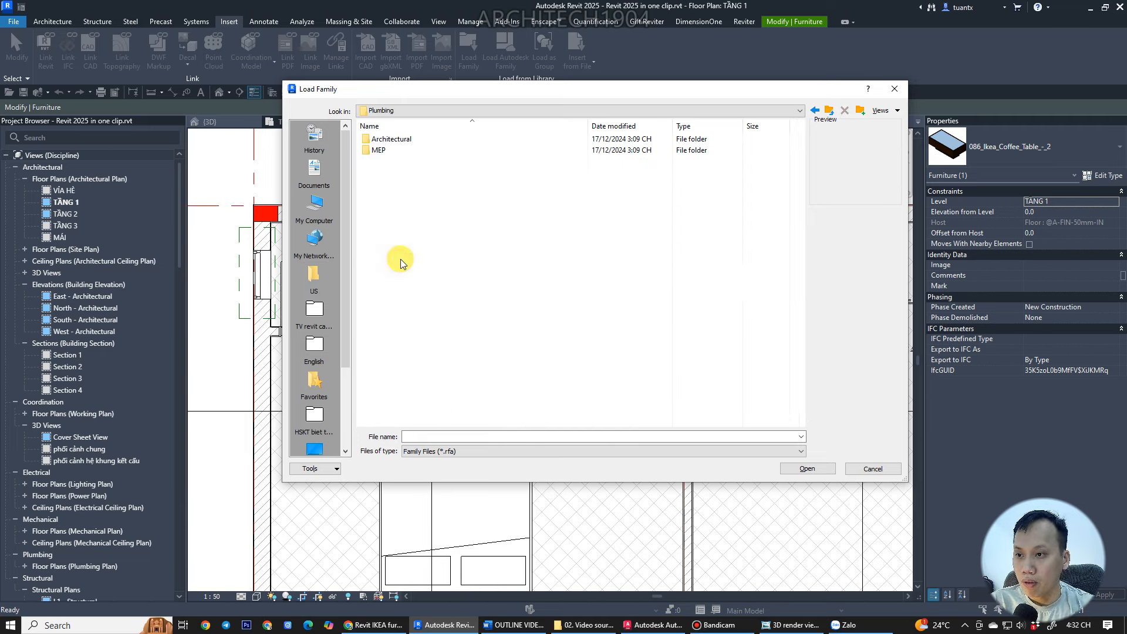
double_click(377, 141)
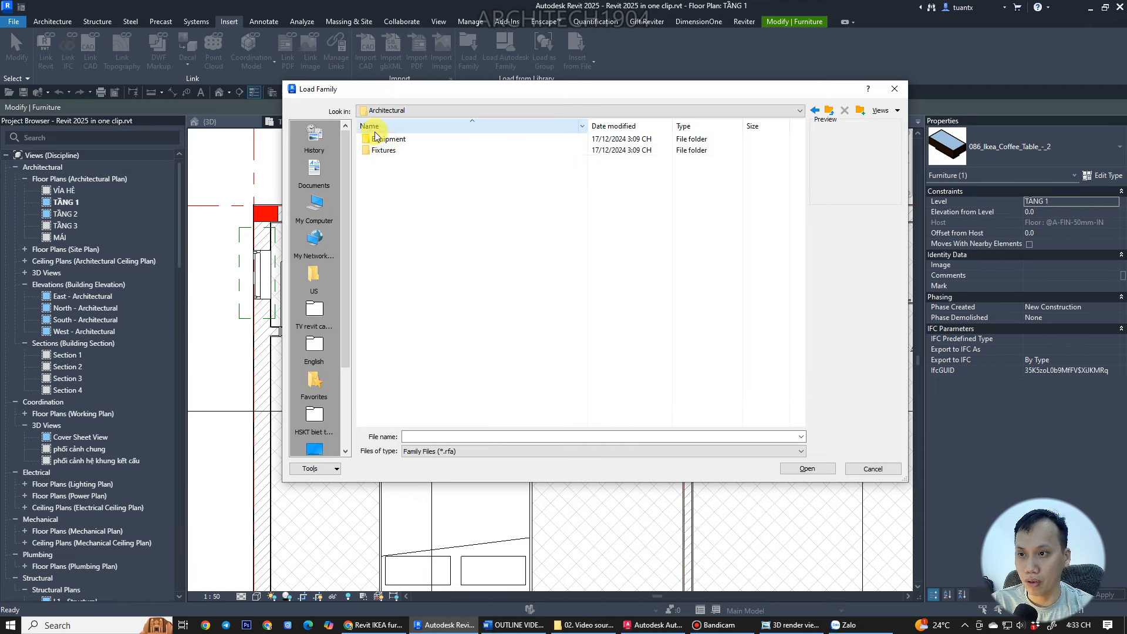
- Look through the Equipment and Water Heaters folders and inspect the M_Water Heater.rfa family
double_click(392, 141)
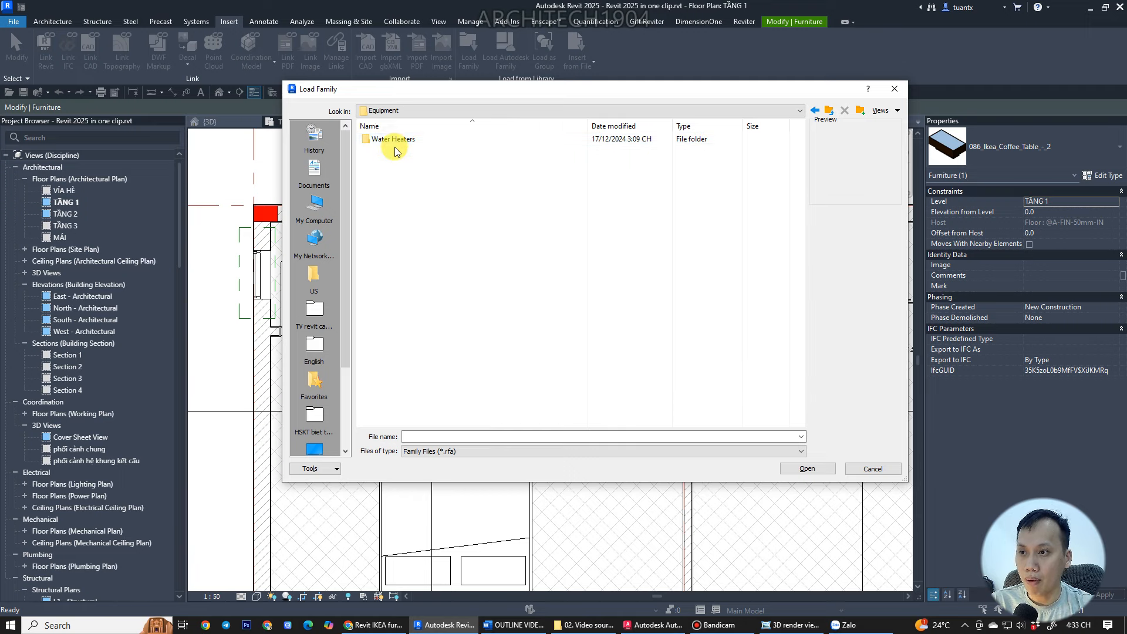
double_click(392, 141)
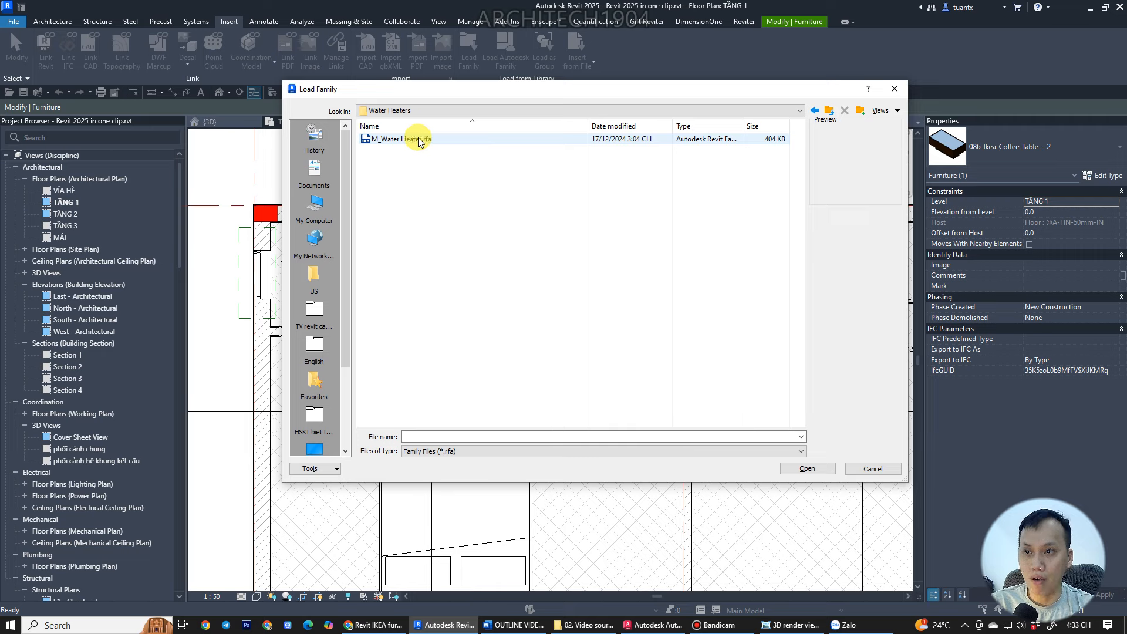
click(418, 141)
click(830, 111)
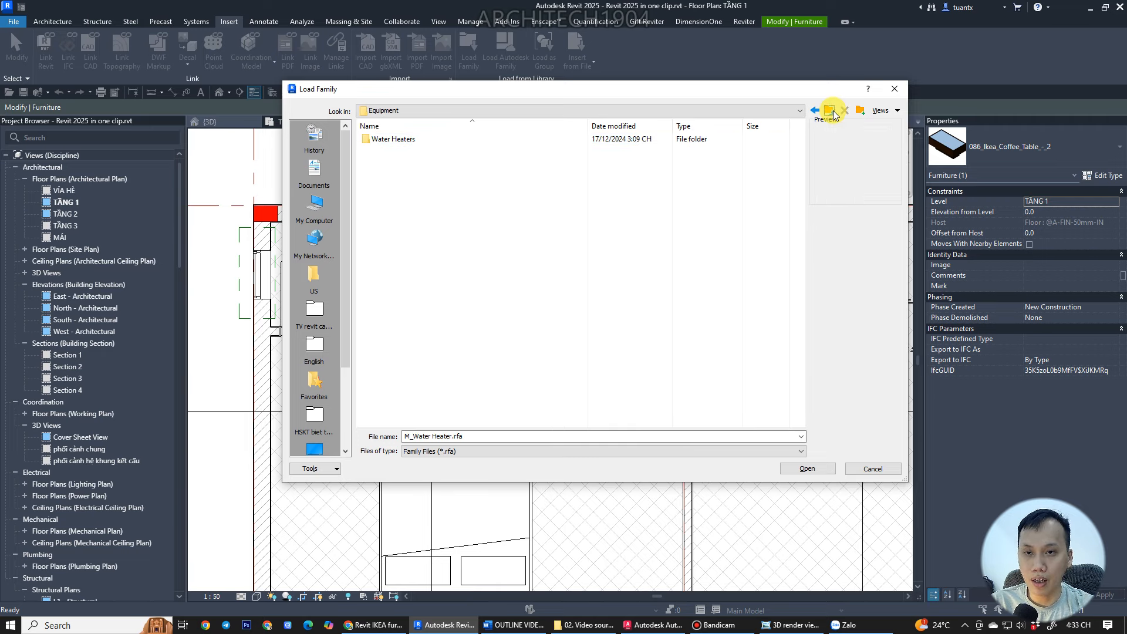
click(830, 111)
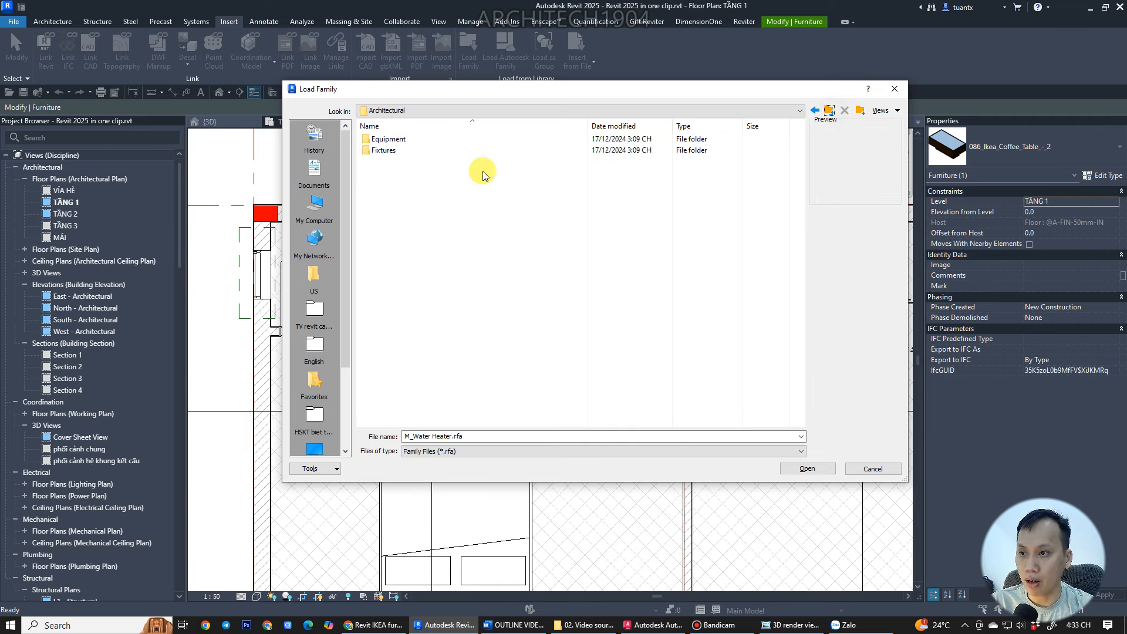
double_click(389, 140)
double_click(386, 141)
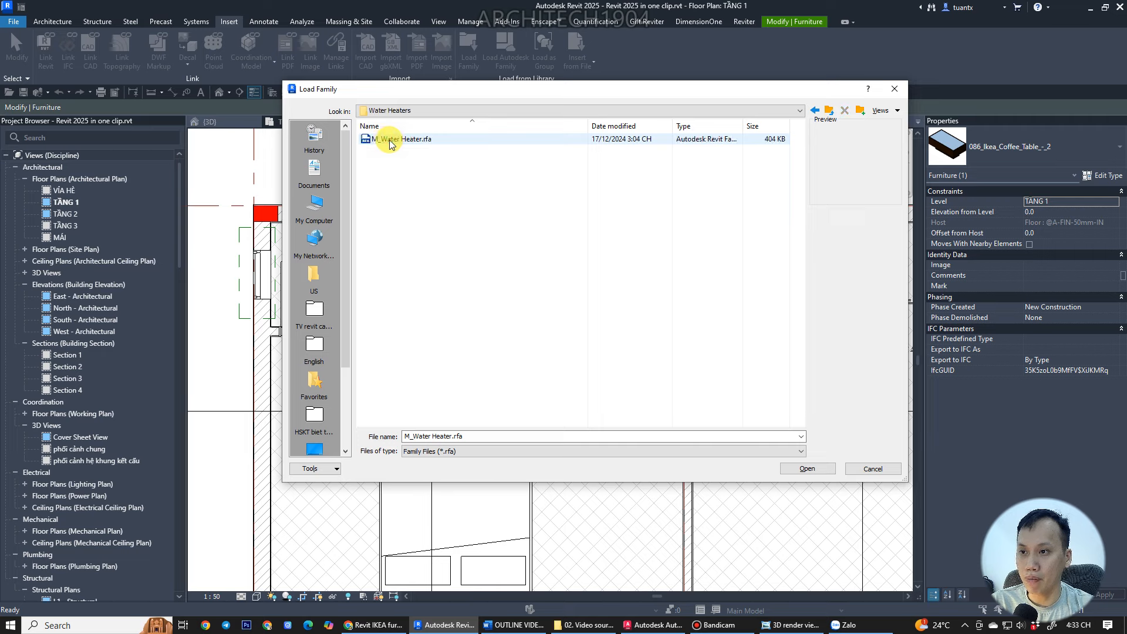
- Look through the fixture folders of the Architectural plumbing library and open Water Closets
click(830, 111)
double_click(382, 151)
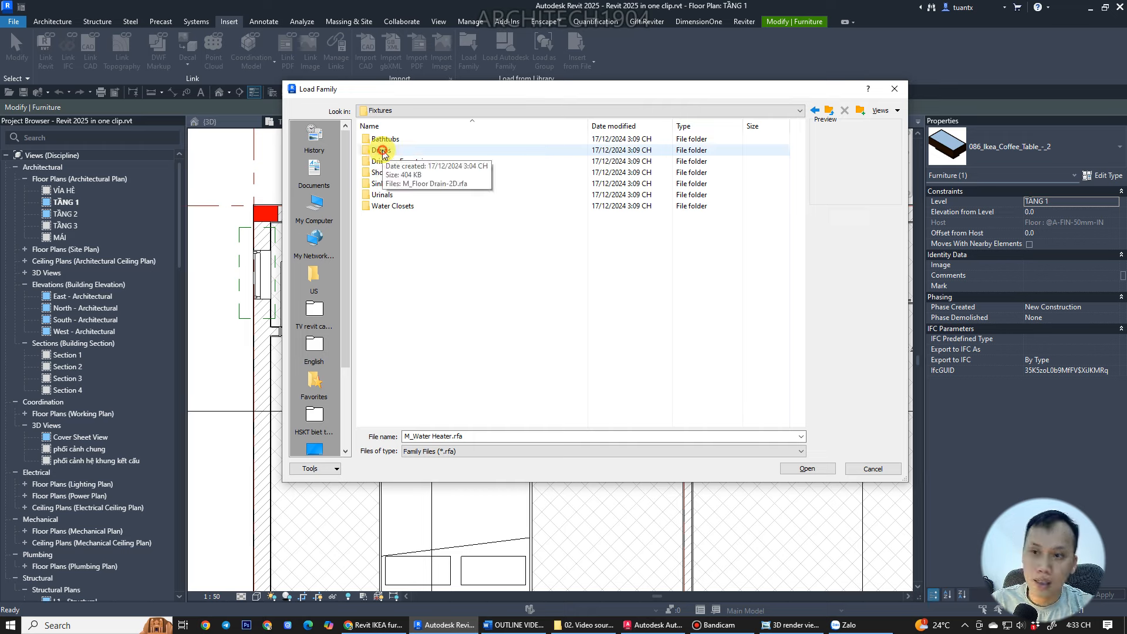
click(382, 151)
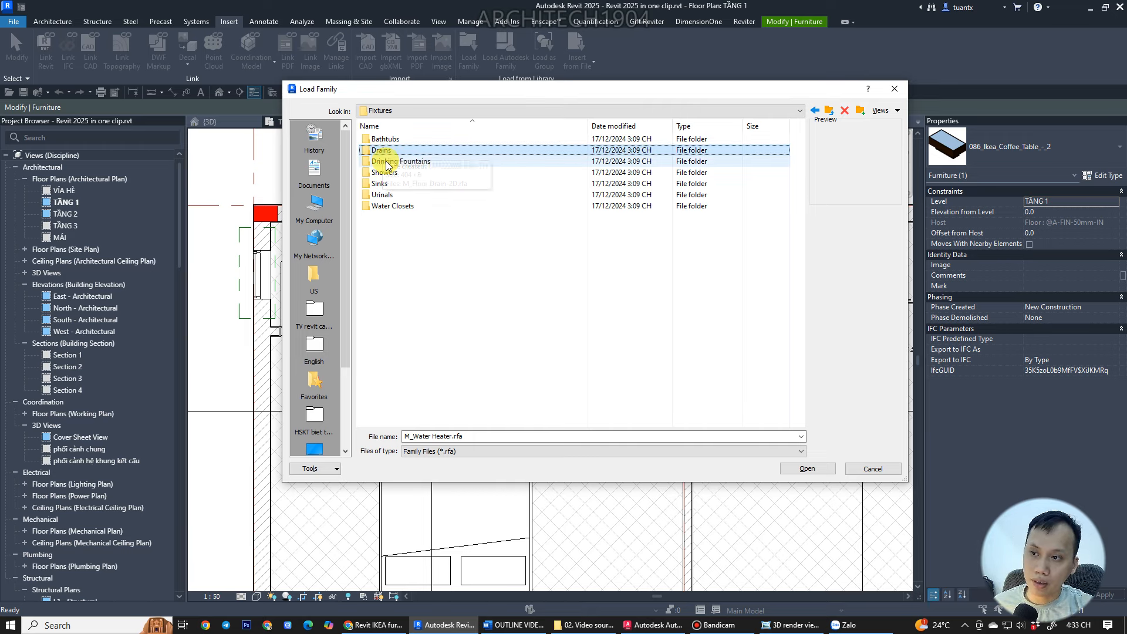
click(386, 163)
click(386, 174)
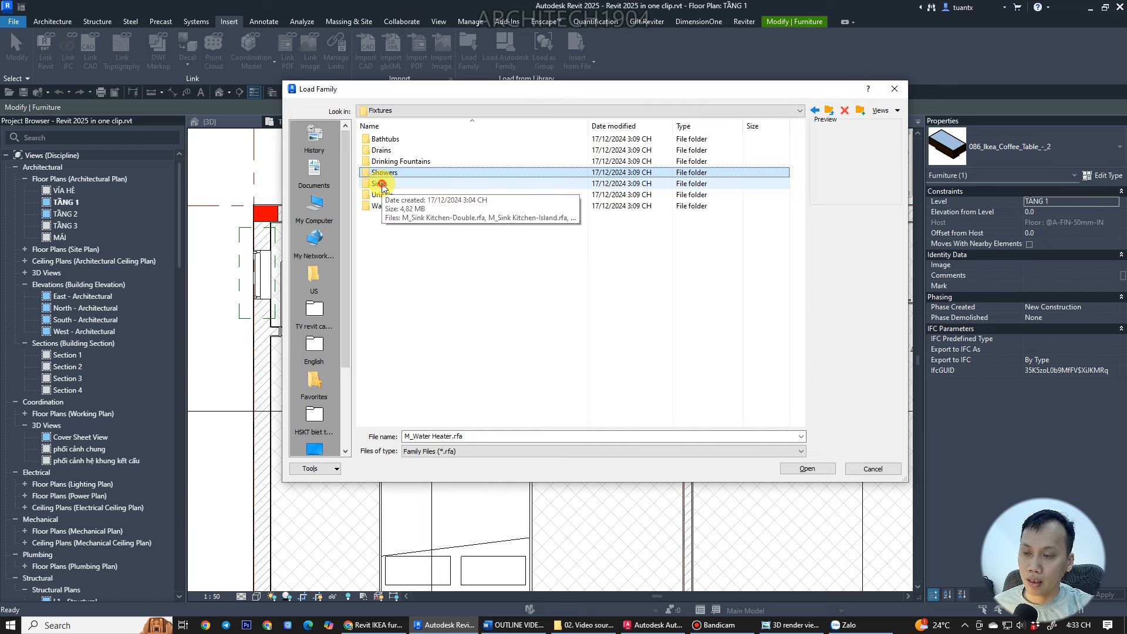
click(378, 185)
click(383, 196)
click(402, 208)
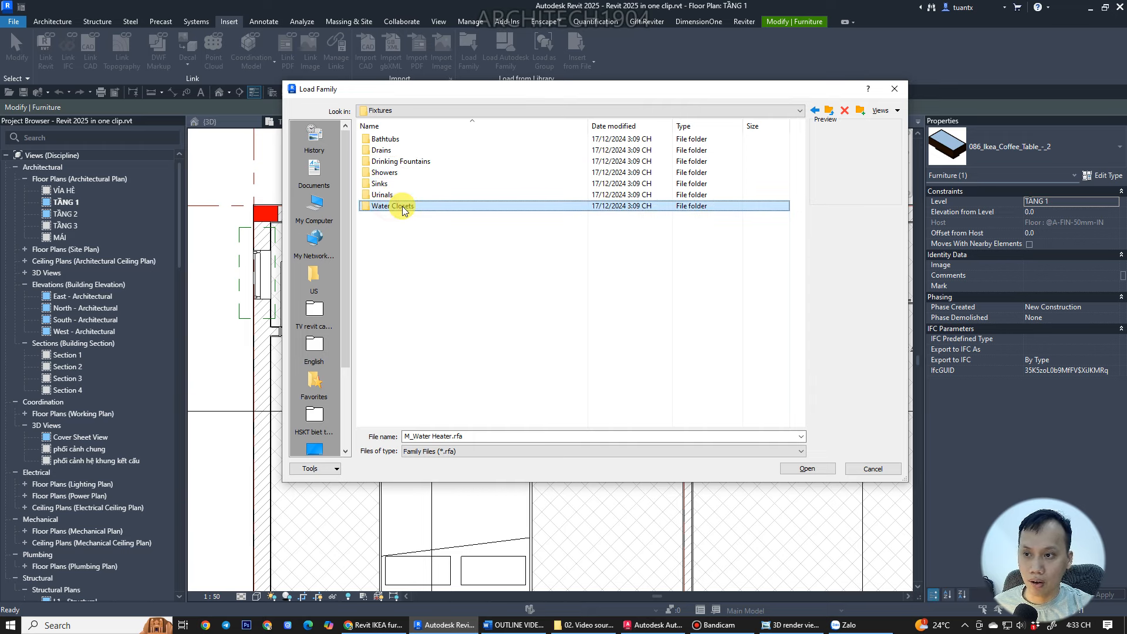
double_click(394, 206)
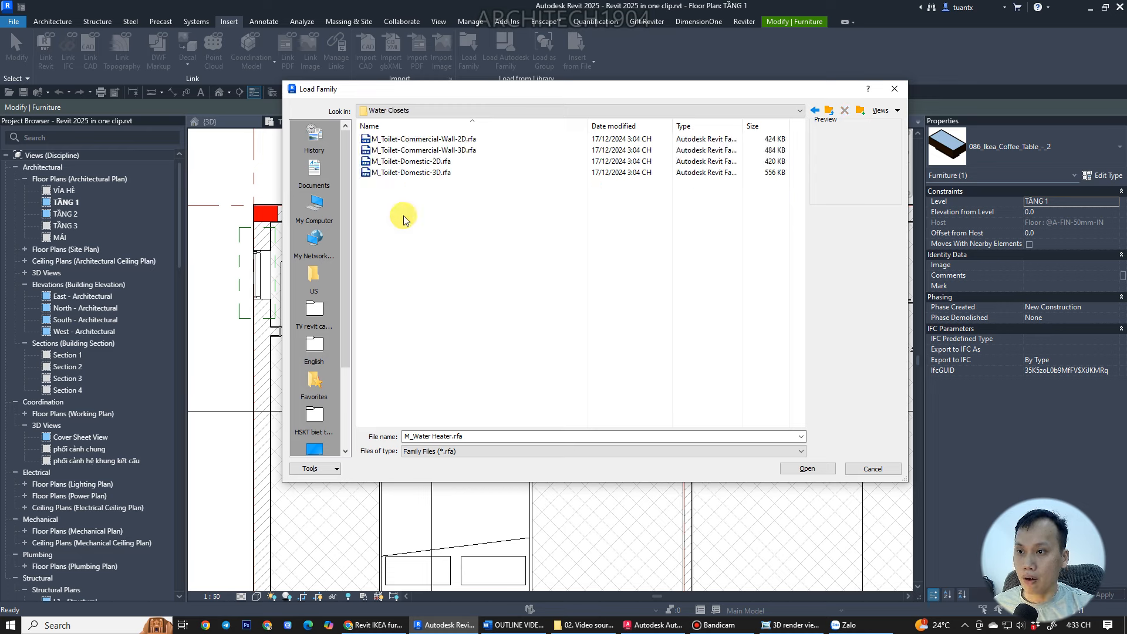
- Compare the previews of the 2D and 3D M_Toilet-Commercial-Wall and M_Toilet-Domestic families
click(410, 172)
click(407, 161)
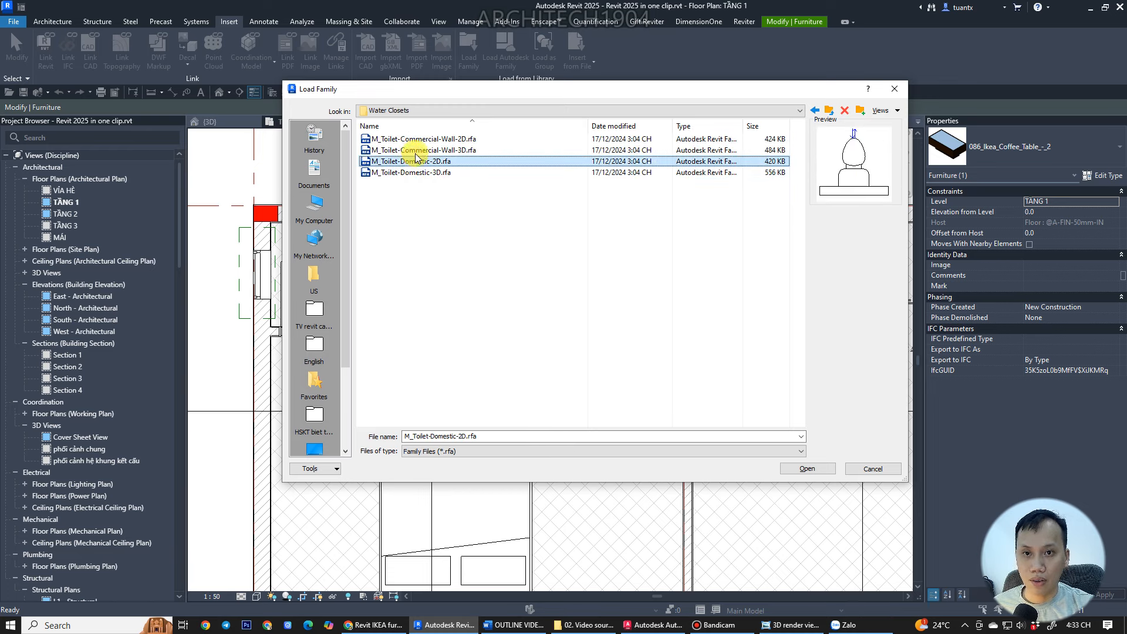
click(416, 136)
click(415, 150)
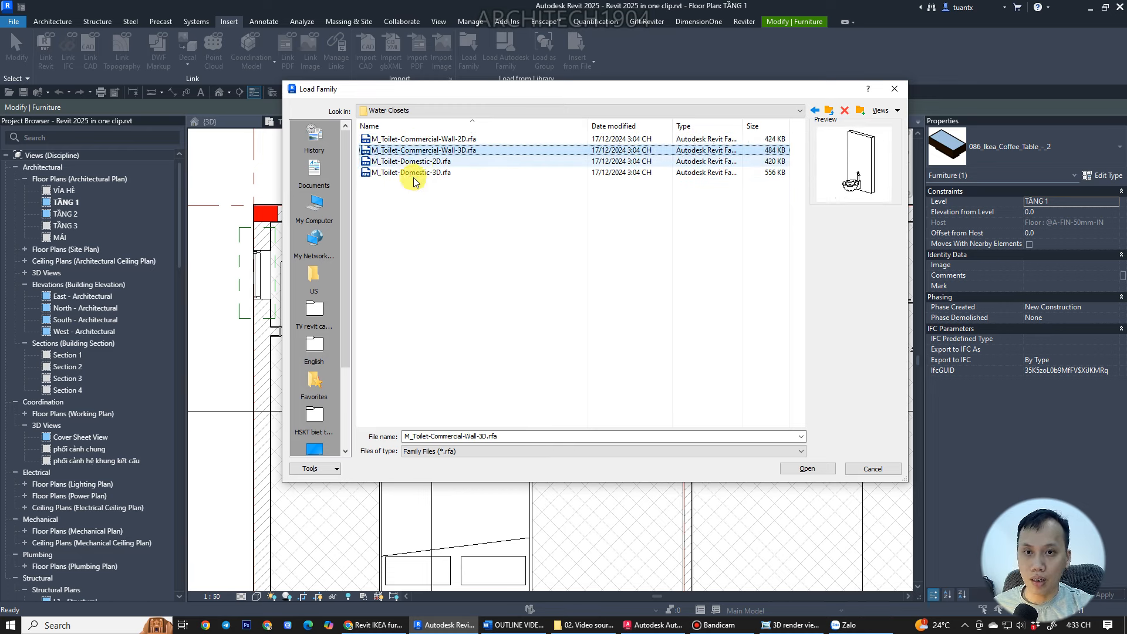
click(411, 172)
click(424, 162)
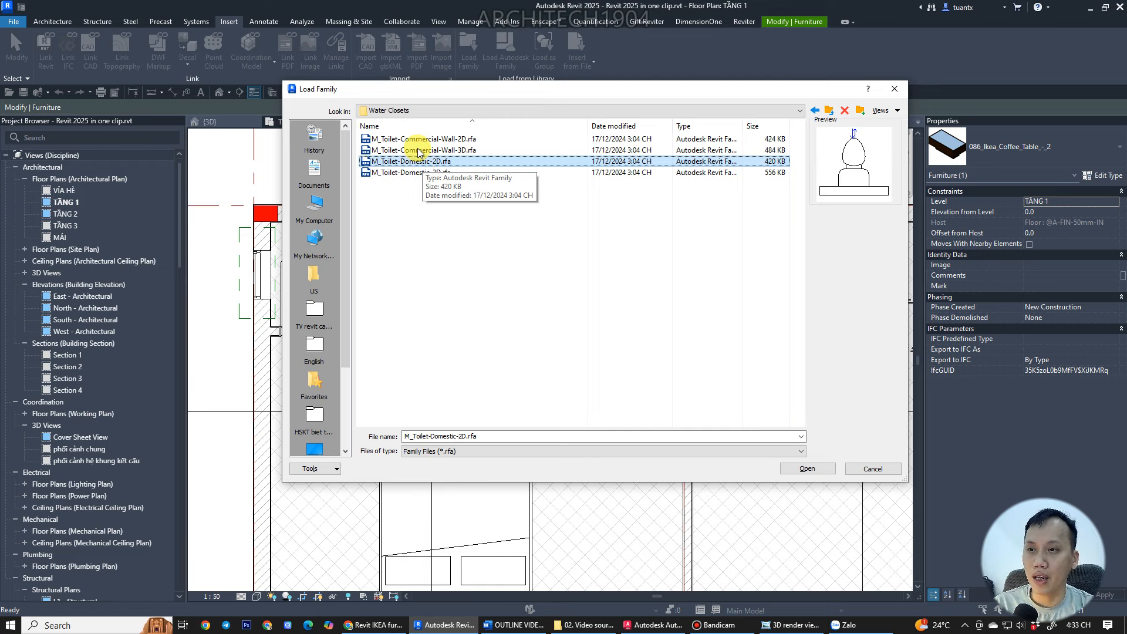
click(420, 151)
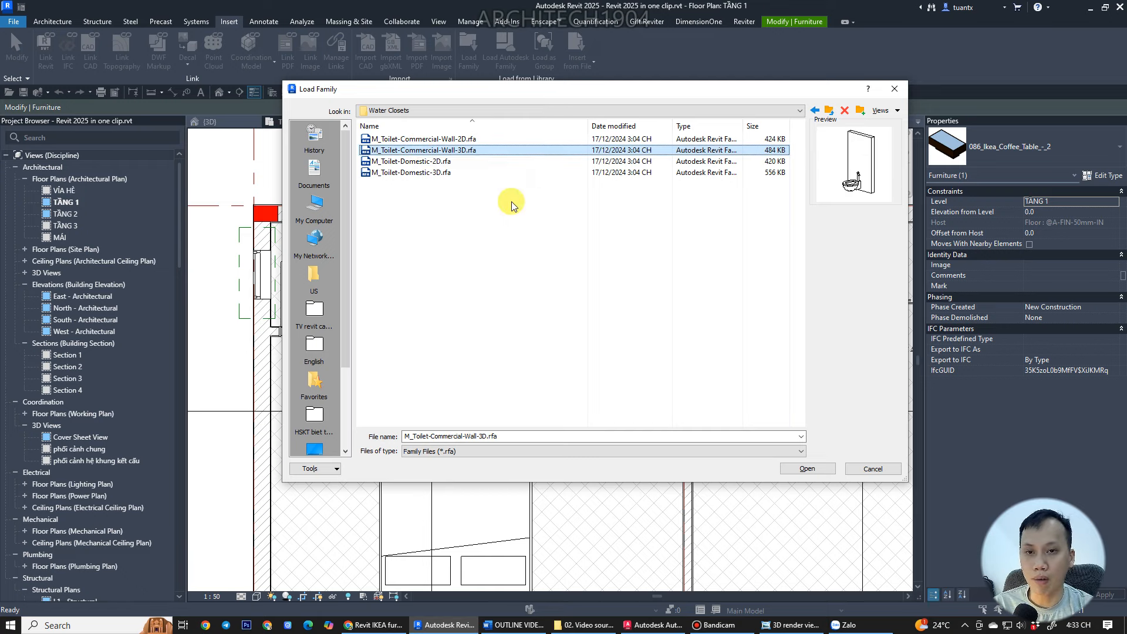
click(403, 174)
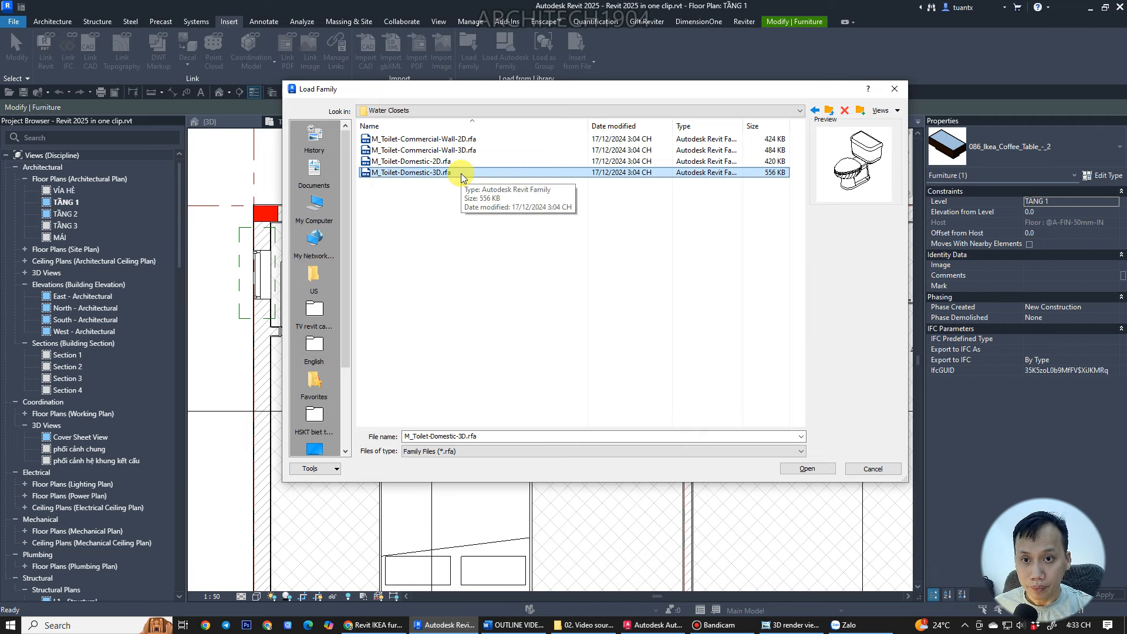
- Go back up to the Plumbing library and open the Water Closets folder within the MEP fixtures
click(831, 110)
click(831, 110)
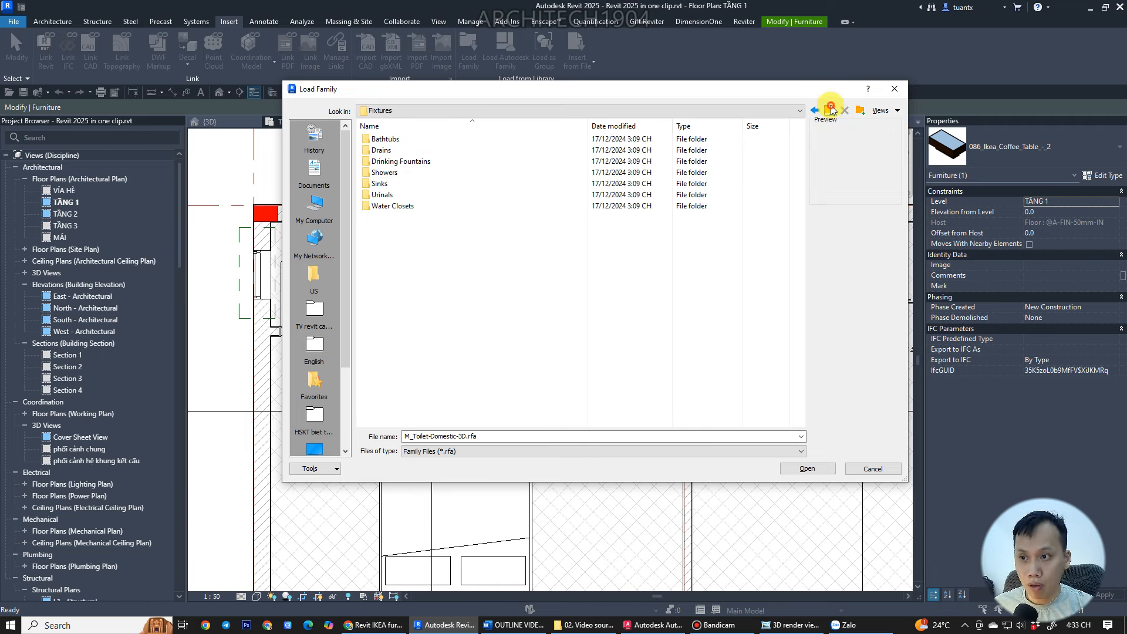
click(831, 110)
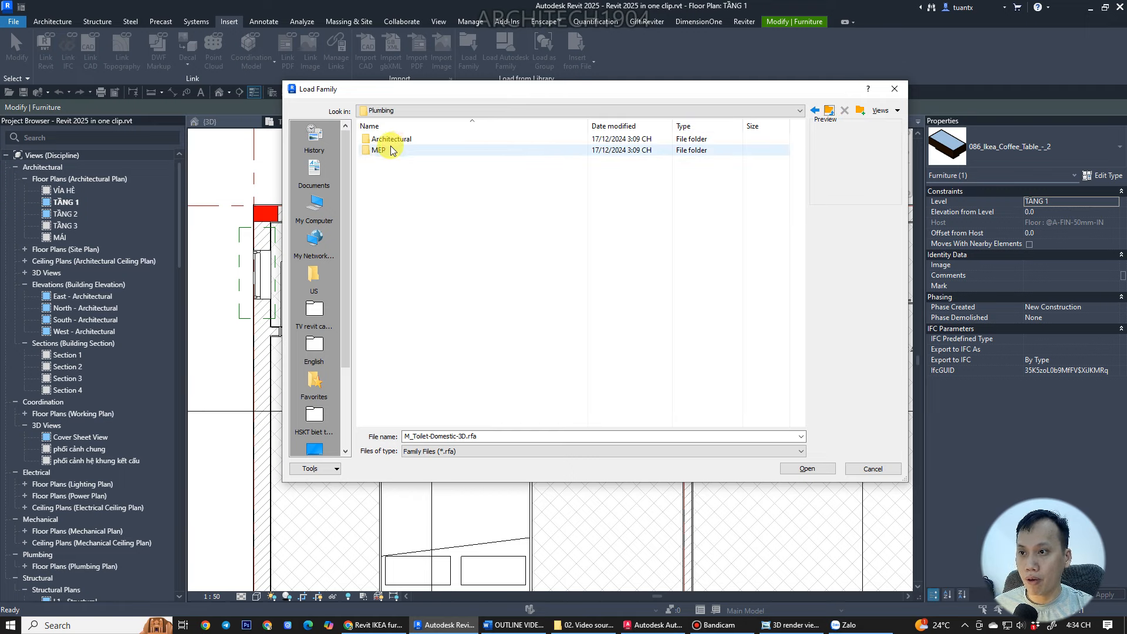
click(372, 150)
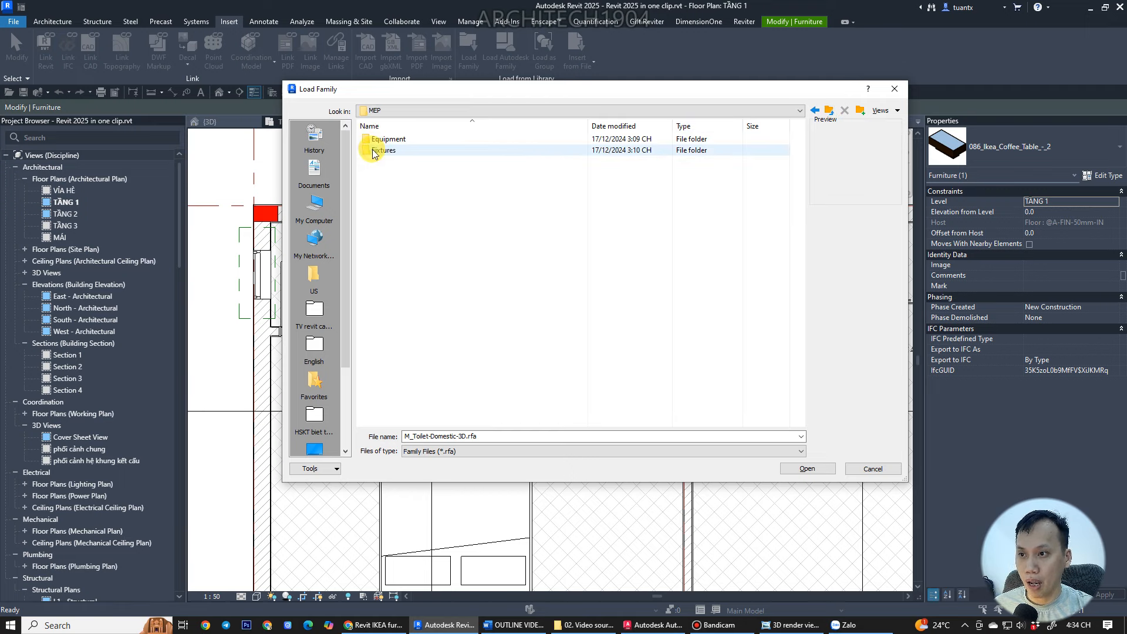
double_click(385, 152)
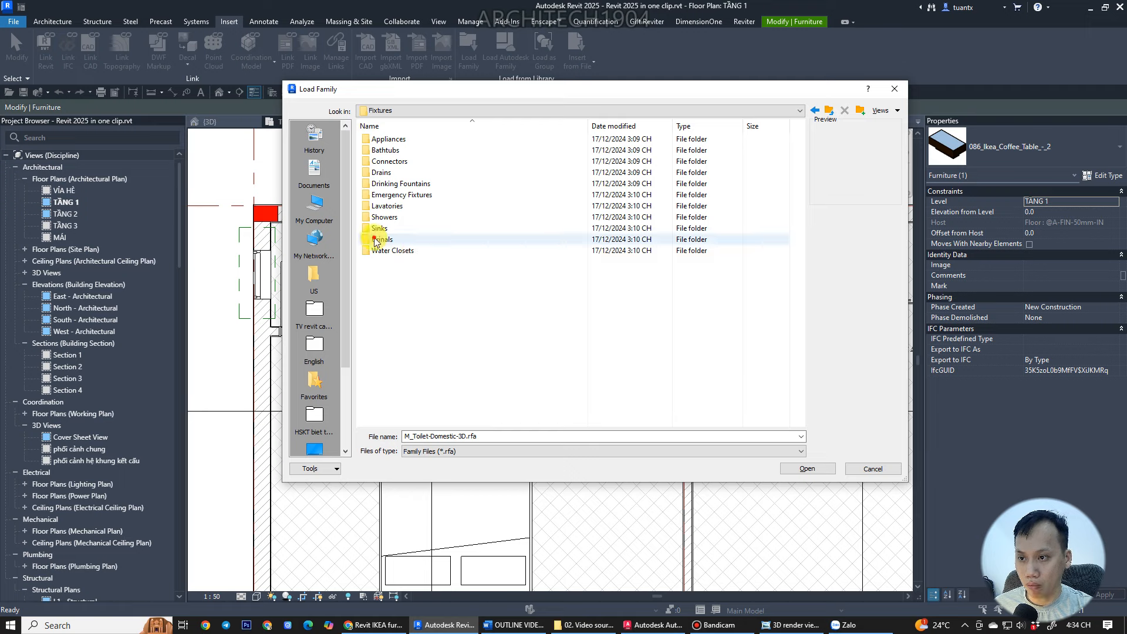
double_click(379, 252)
- Compare the previews of the M_Bidet and the flush tank, flush valve and quiet flush tank water closet families
click(401, 142)
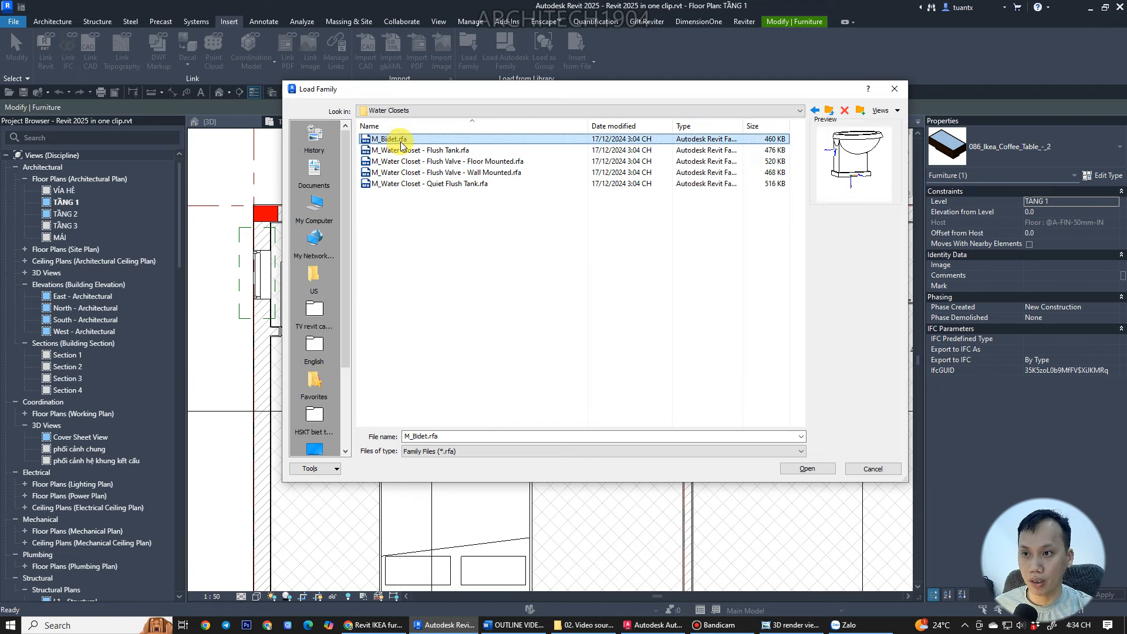
key(Down)
key(Down)
key(Down)
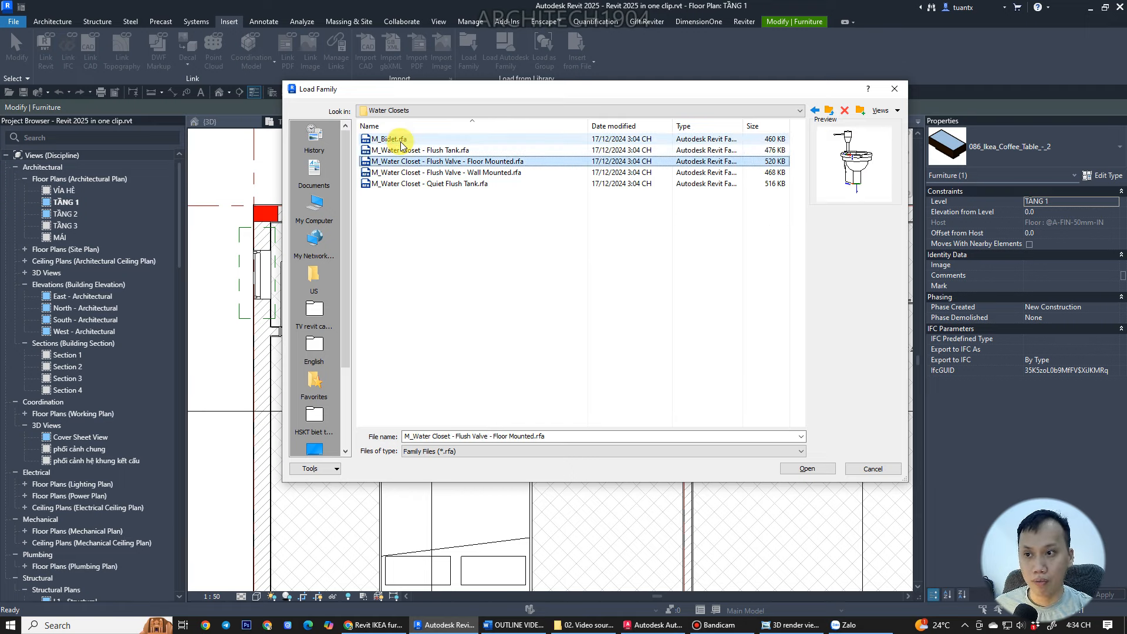
key(Down)
key(Up)
key(Up)
key(Up)
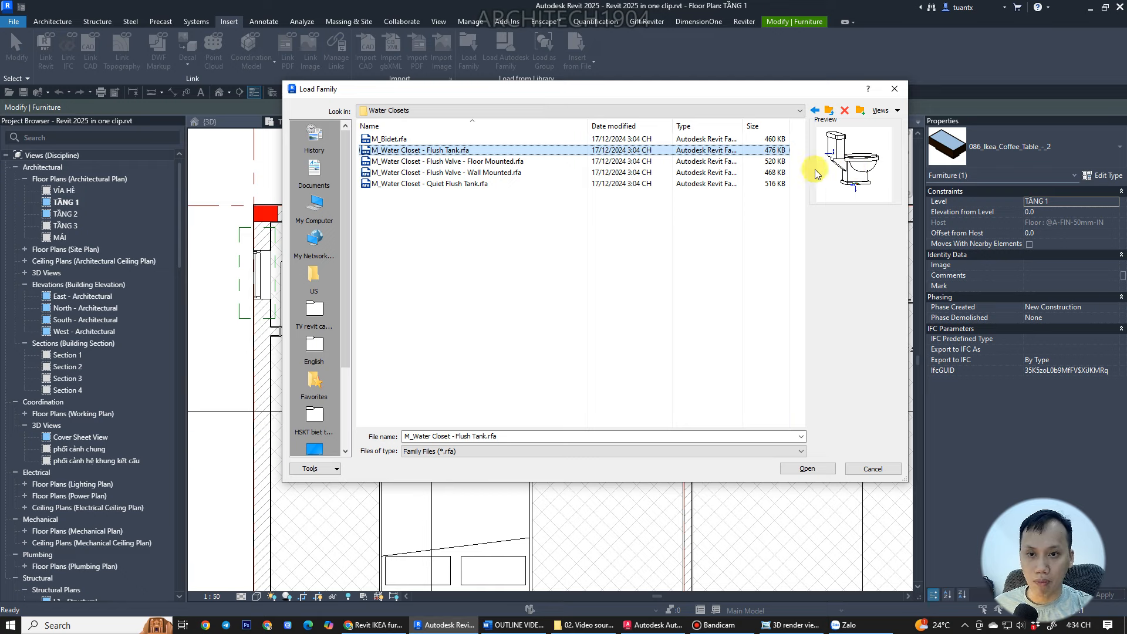
click(448, 161)
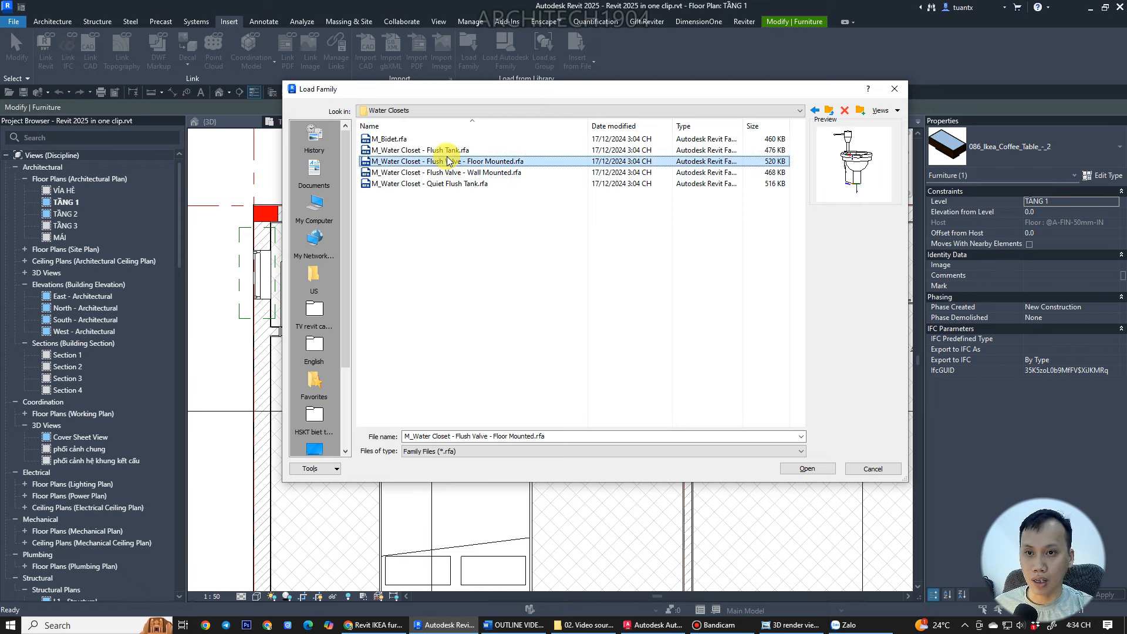
click(443, 151)
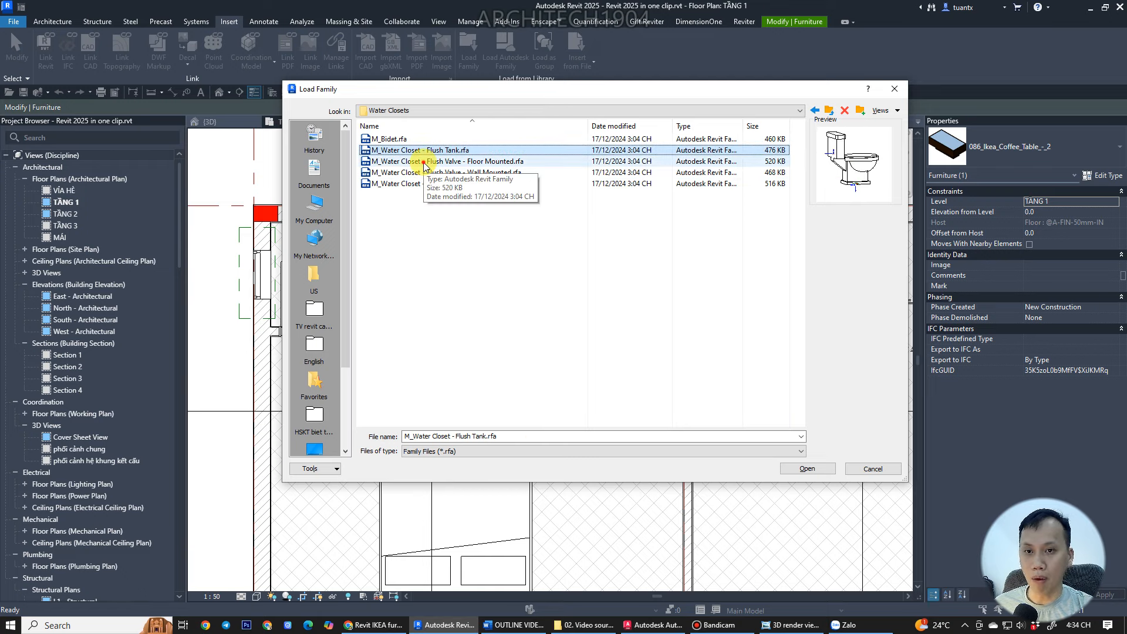
click(423, 162)
click(415, 173)
click(405, 183)
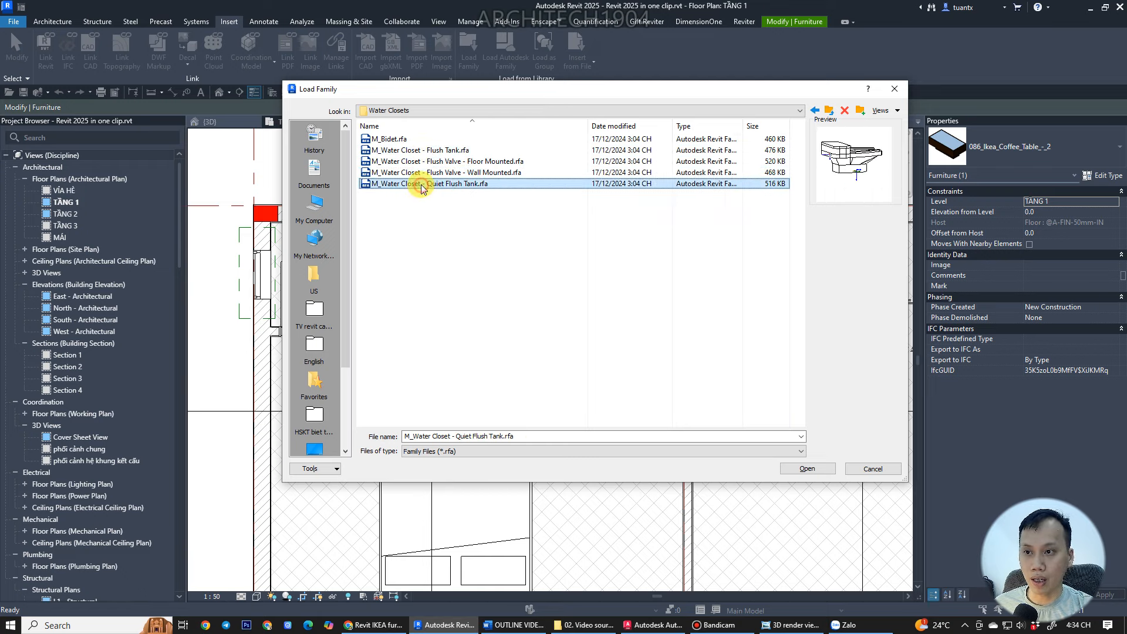
- Load M_Water Closet - Flush Tank.rfa, overwriting the version that exists in the project
click(428, 151)
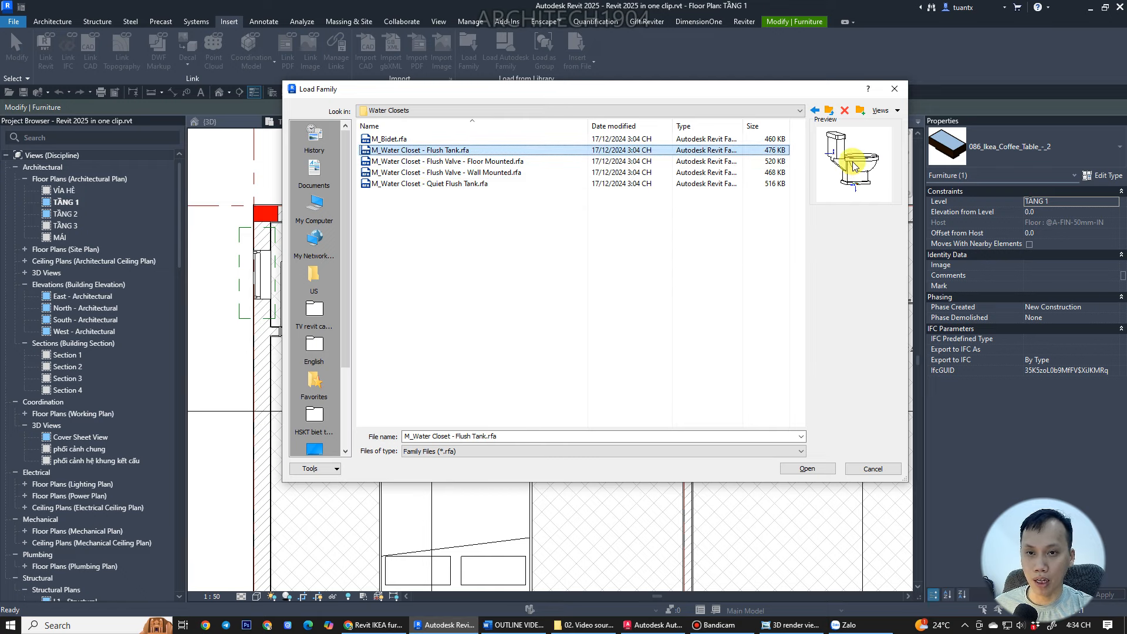
click(818, 470)
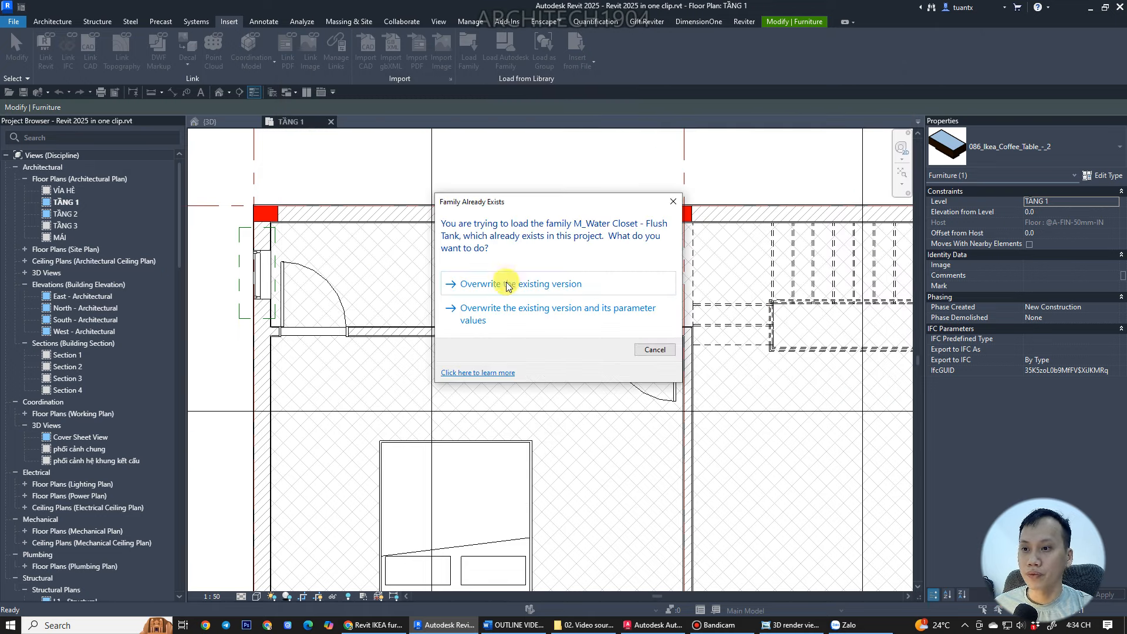
click(496, 290)
key(Escape)
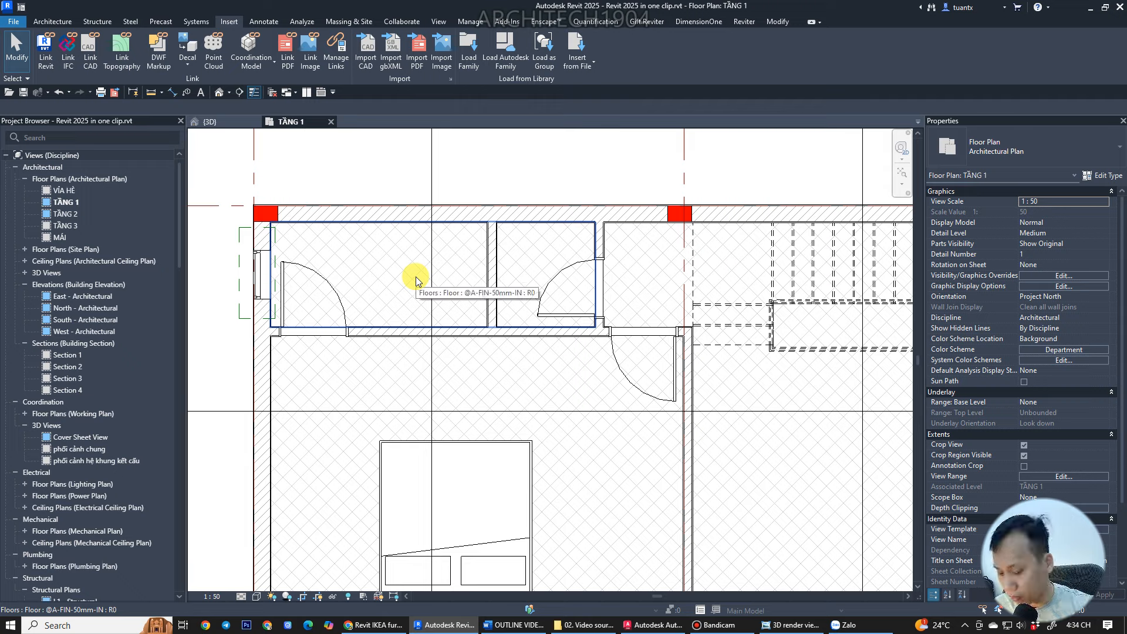
- Place an M_Water Closet - Flush Tank component, type "Private - Flushing Greater than 6.1 Lpf", against the upper wall of the larger WC
key(c)
key(m)
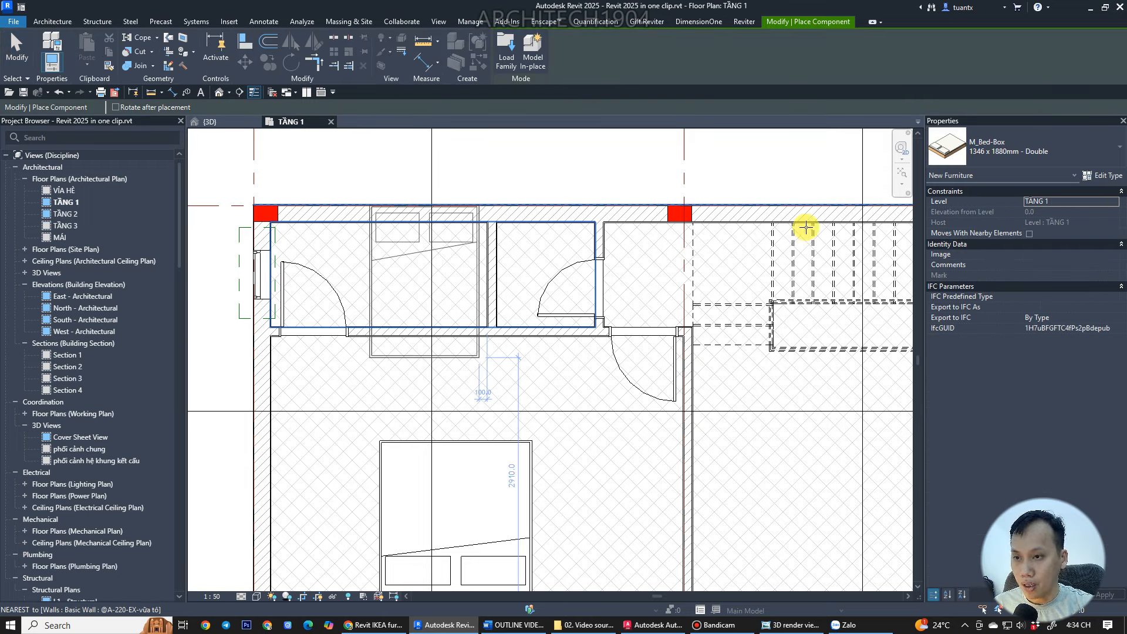
click(1036, 144)
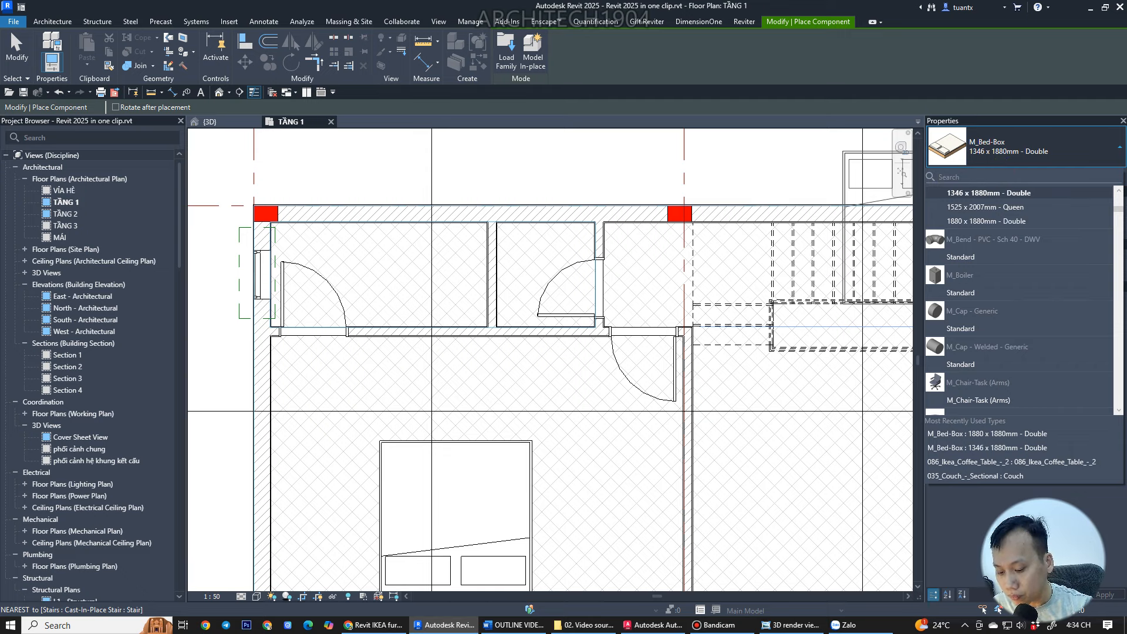
text(clo)
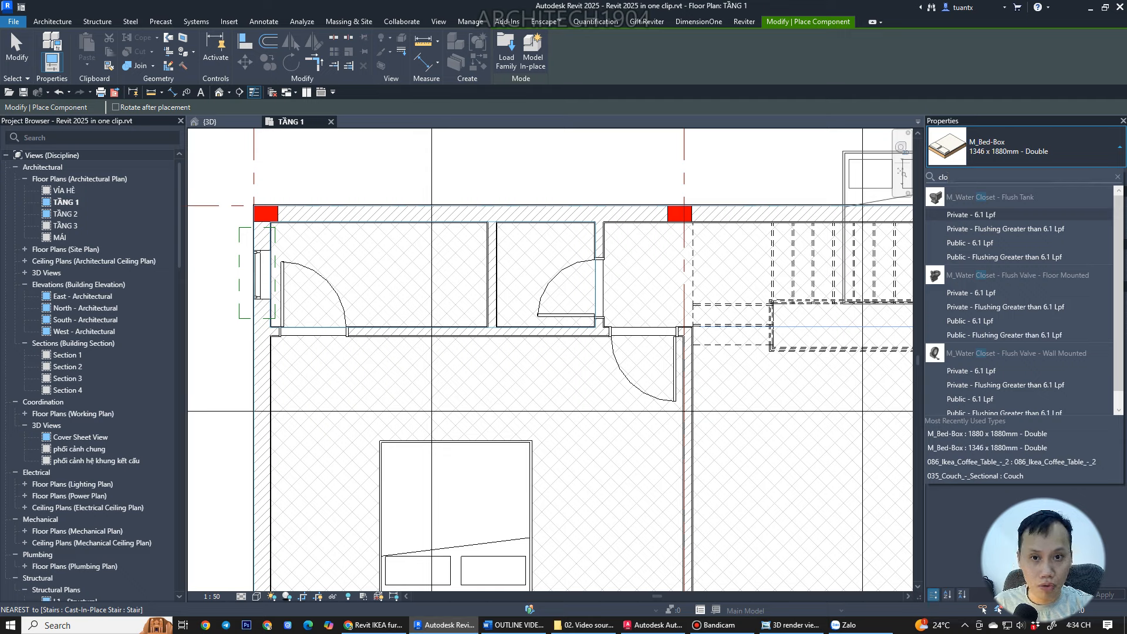
mouse_move(960, 216)
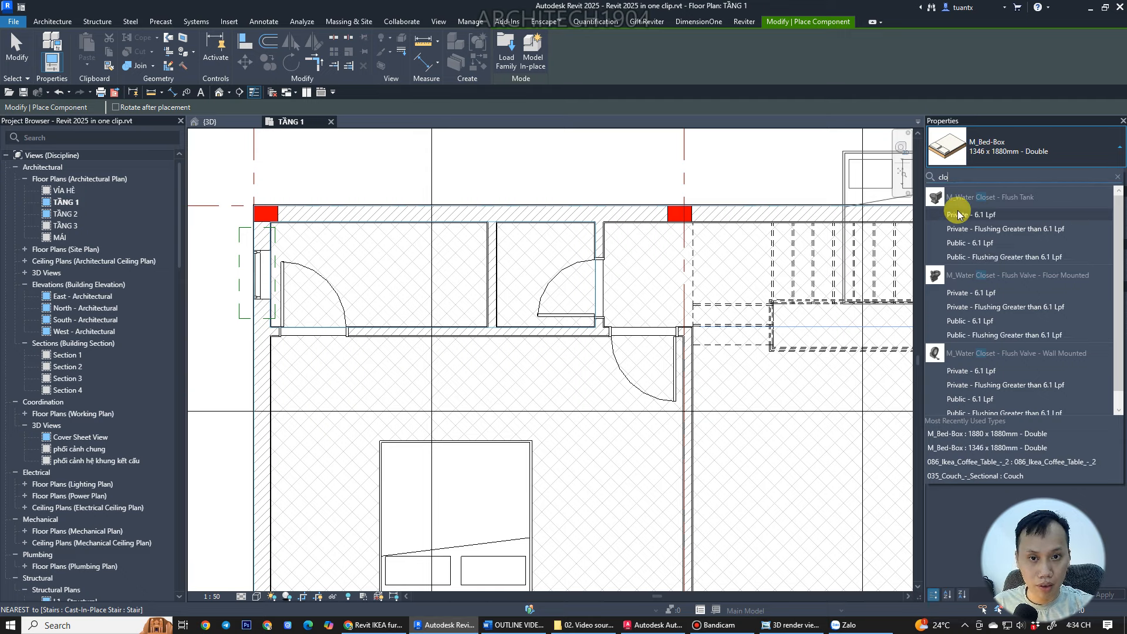
click(958, 228)
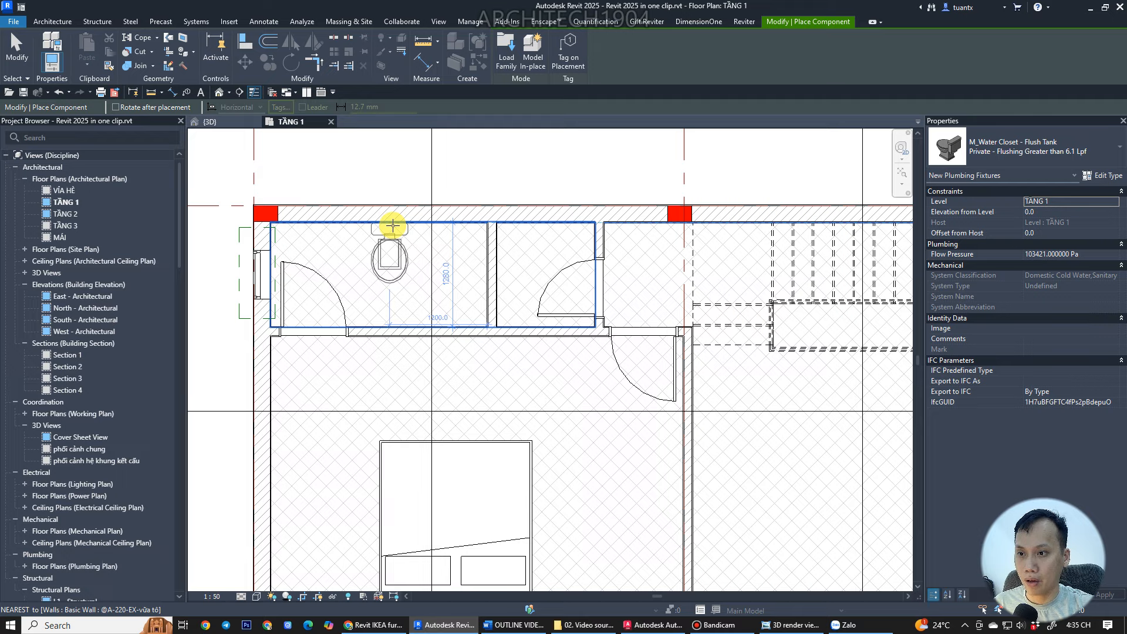
scroll(392, 225, up, 2)
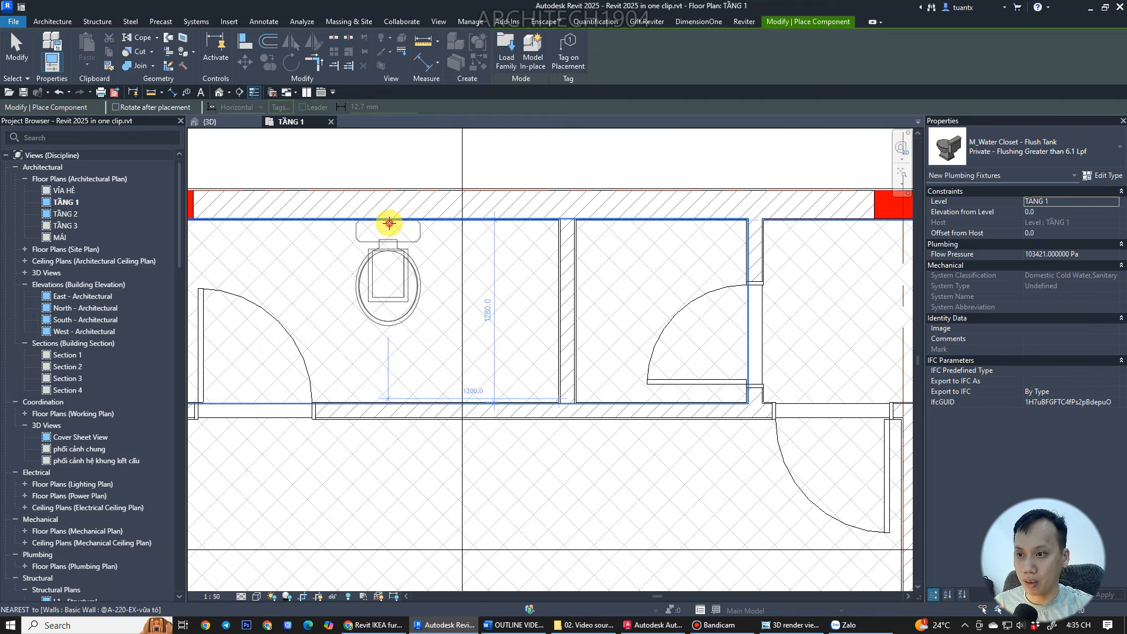
click(389, 223)
key(Escape)
key(Escape)
scroll(527, 330, down, 2)
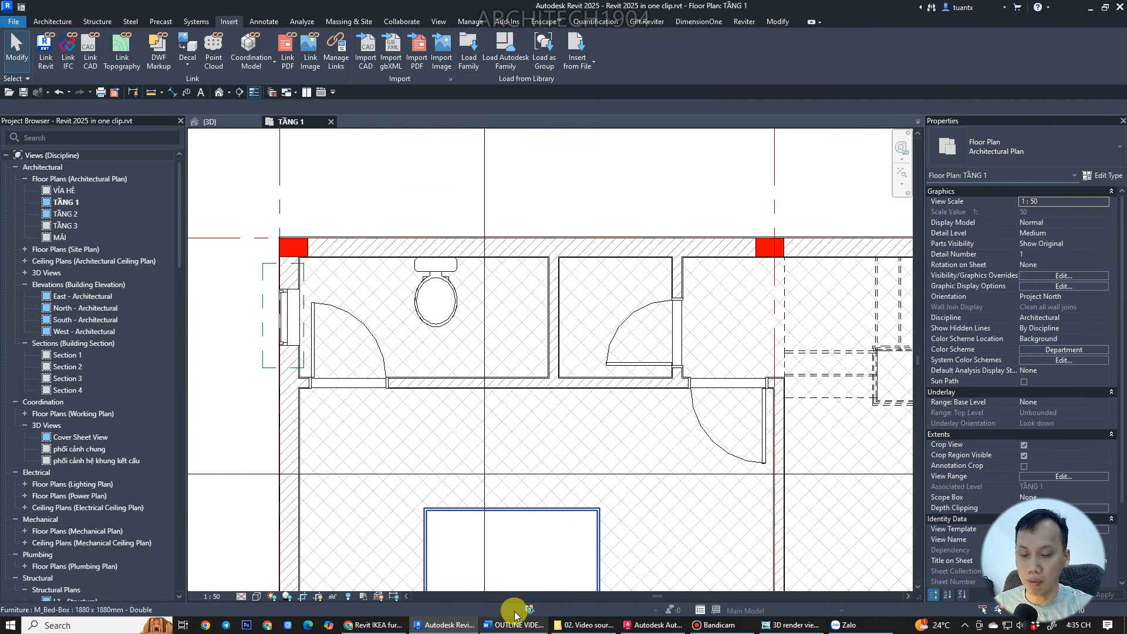
- Show the placed toilet in a 3D section box and inspect its shape
click(428, 326)
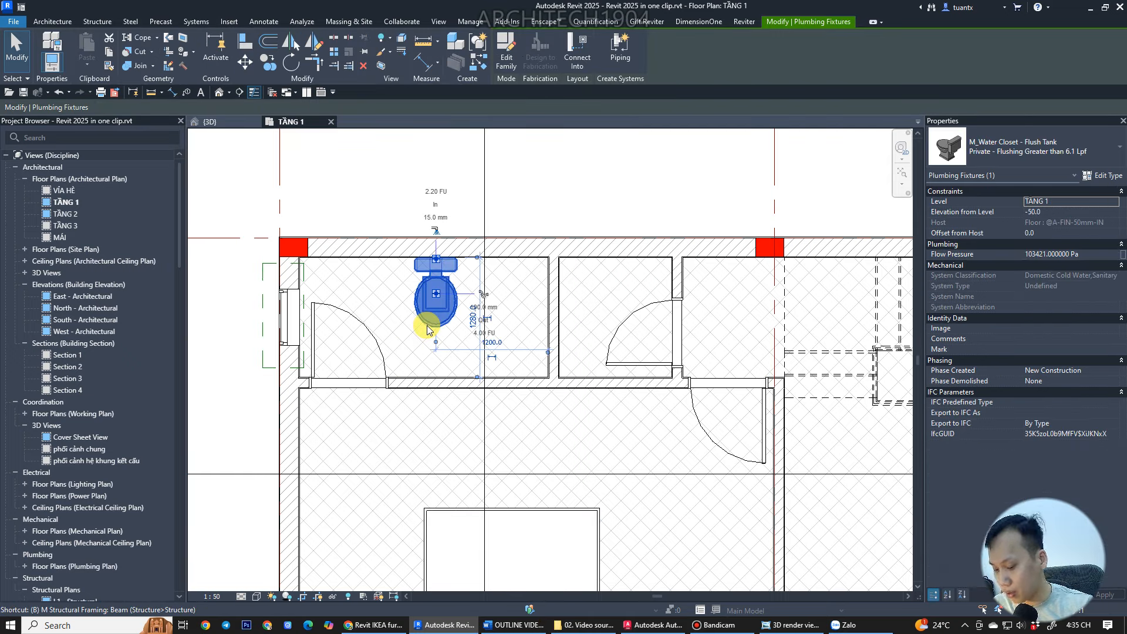
key(x)
shift+middle_drag(580, 409, 533, 436)
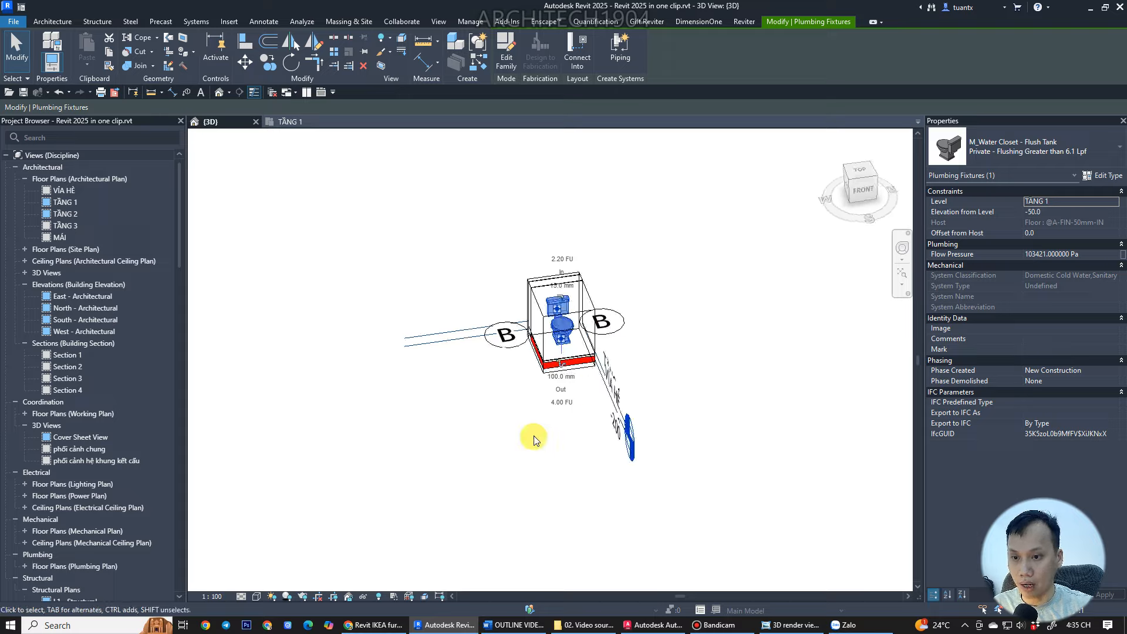
scroll(534, 411, up, 6)
click(533, 353)
middle_drag(528, 372, 574, 460)
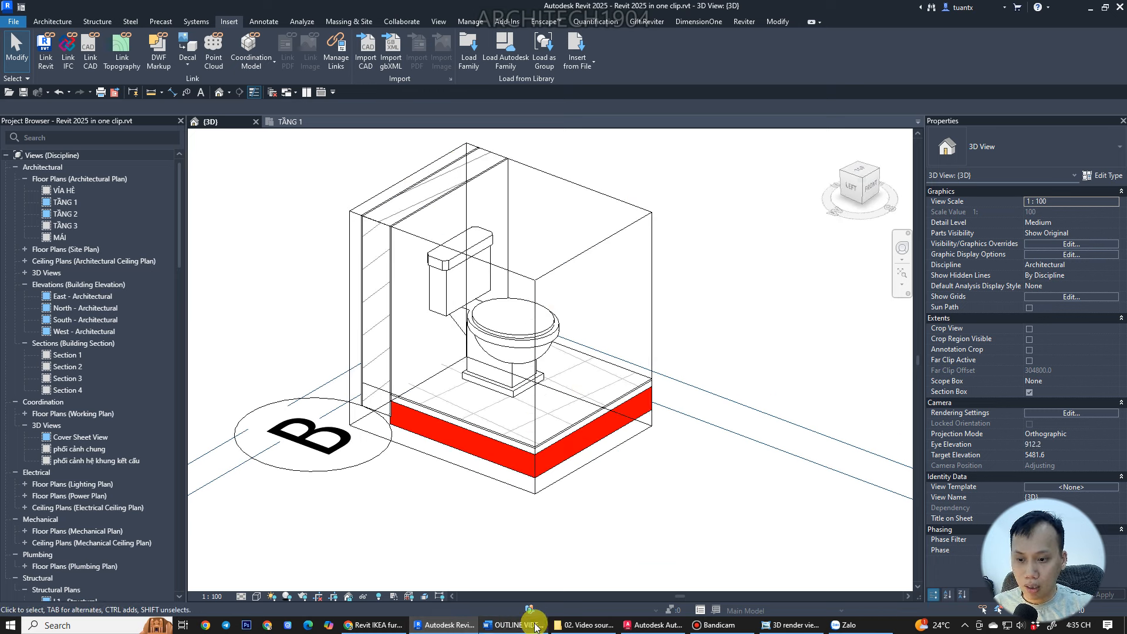
- Switch to the browser and open the bathroom furniture and sanitary equipment section of the Revit furniture families page
click(364, 625)
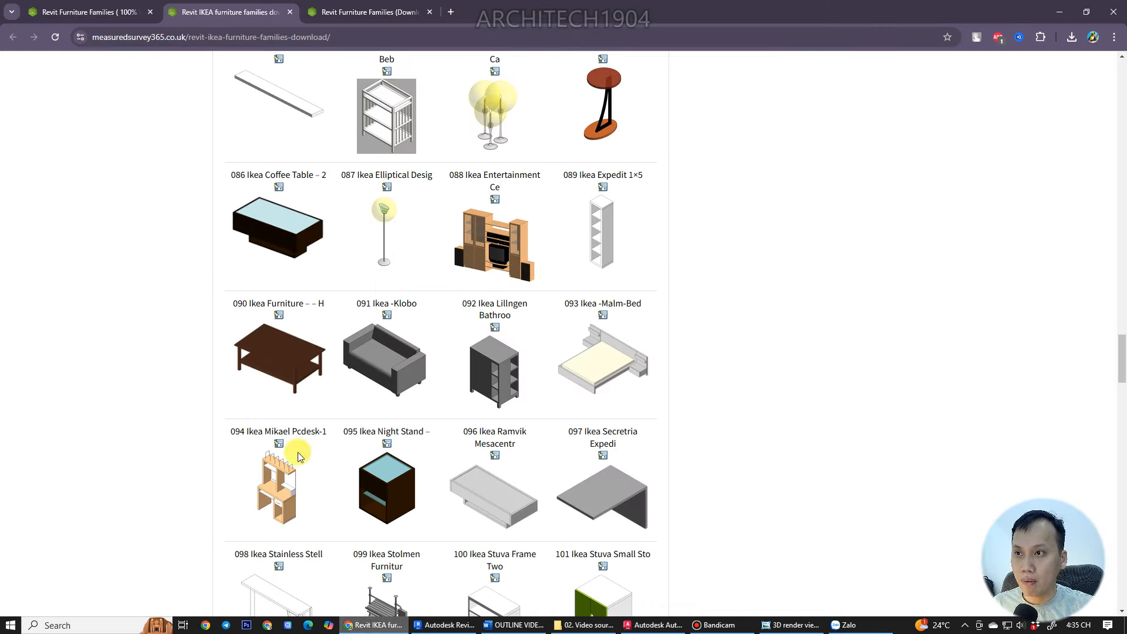
click(56, 12)
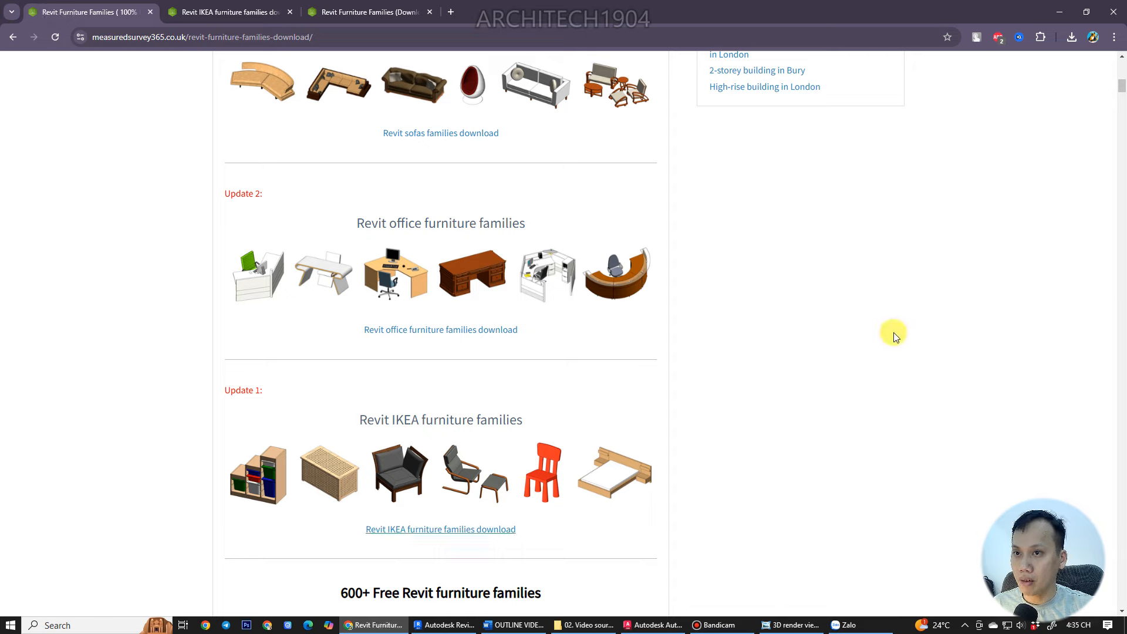
scroll(893, 332, up, 15)
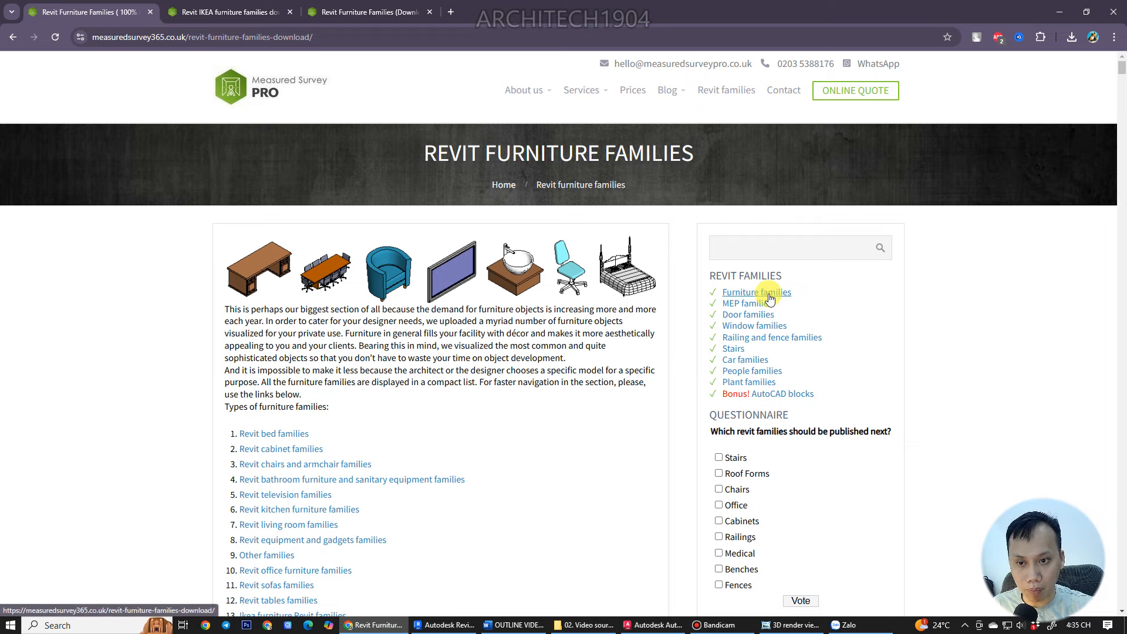
scroll(363, 405, down, 2)
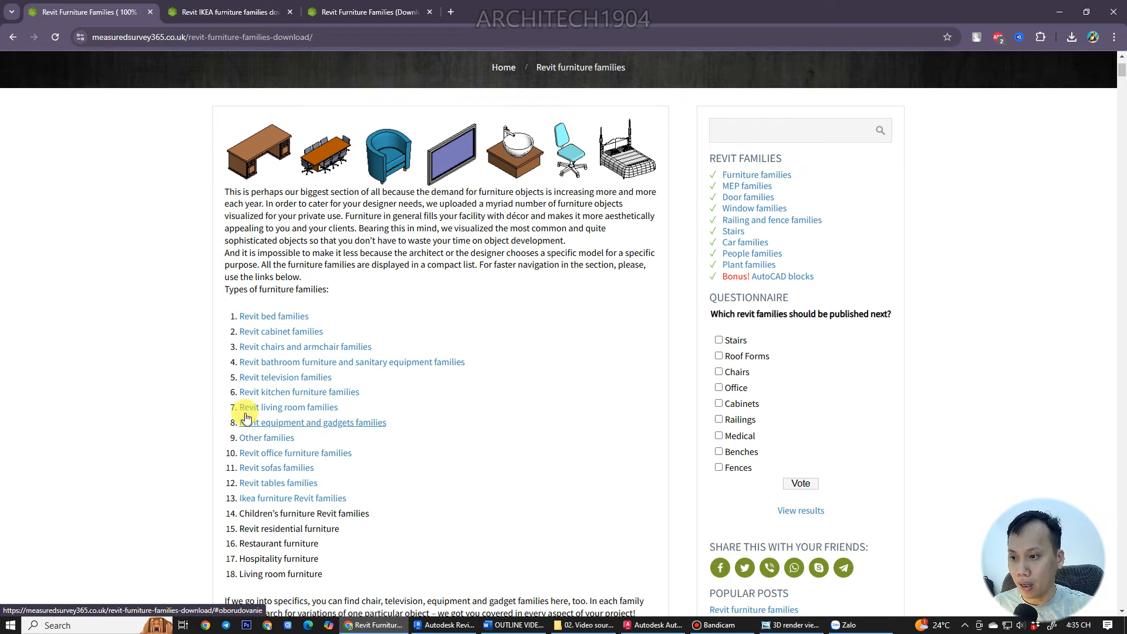
click(278, 363)
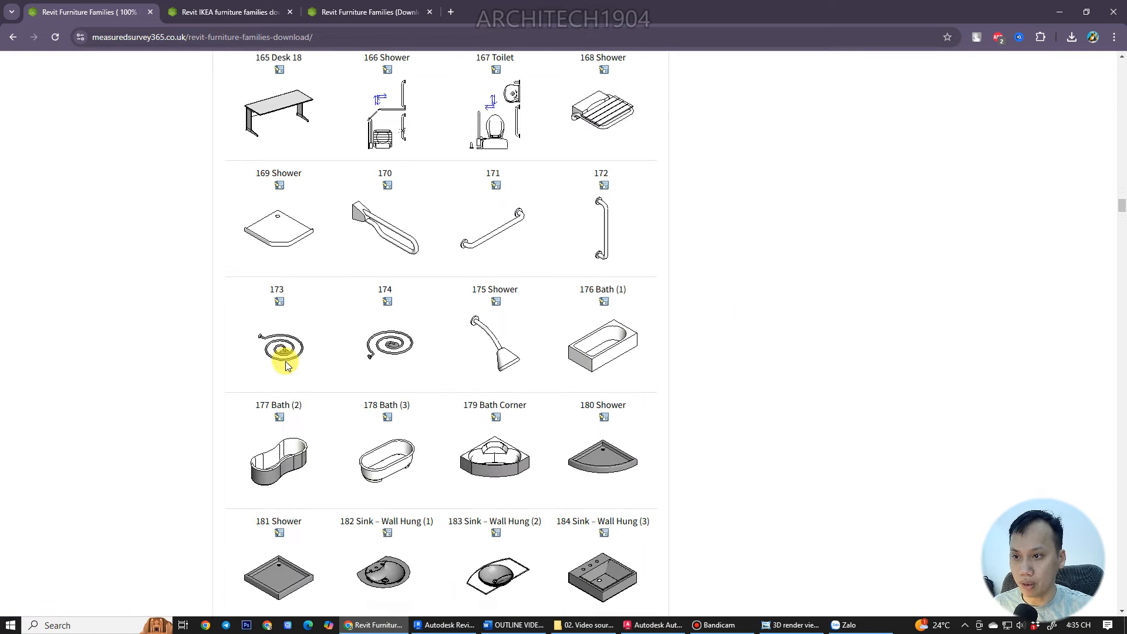
- Find the "190 Sink Modern" family and download it to the Revit family folder as Sink Bathroom Modern - Shelf (2).rfa
scroll(285, 365, up, 4)
scroll(347, 342, down, 4)
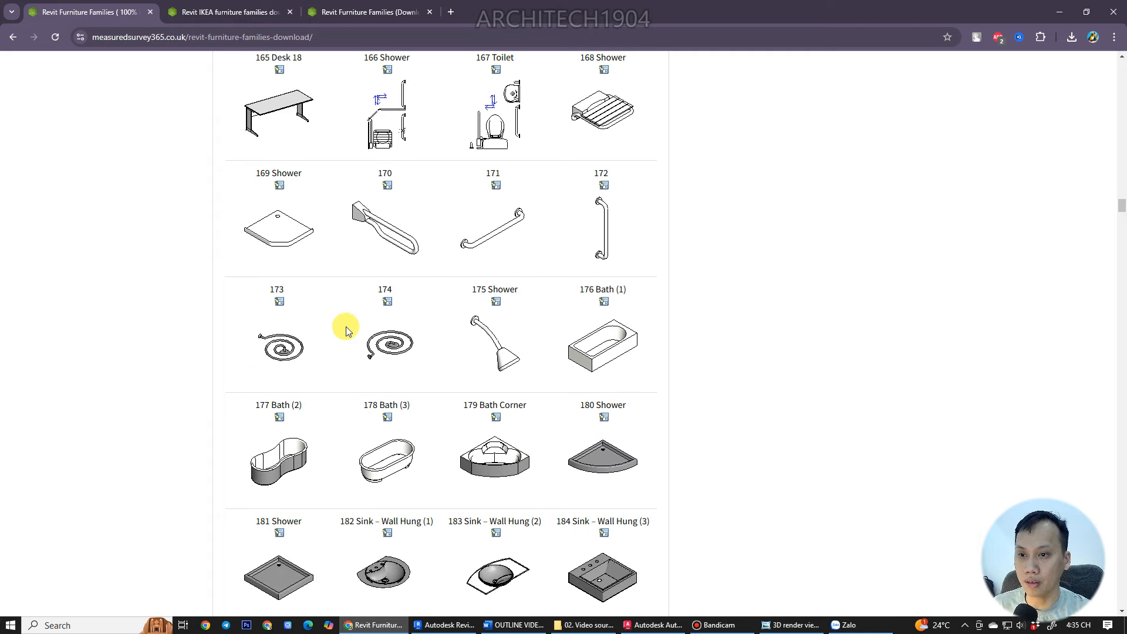
scroll(440, 315, up, 3)
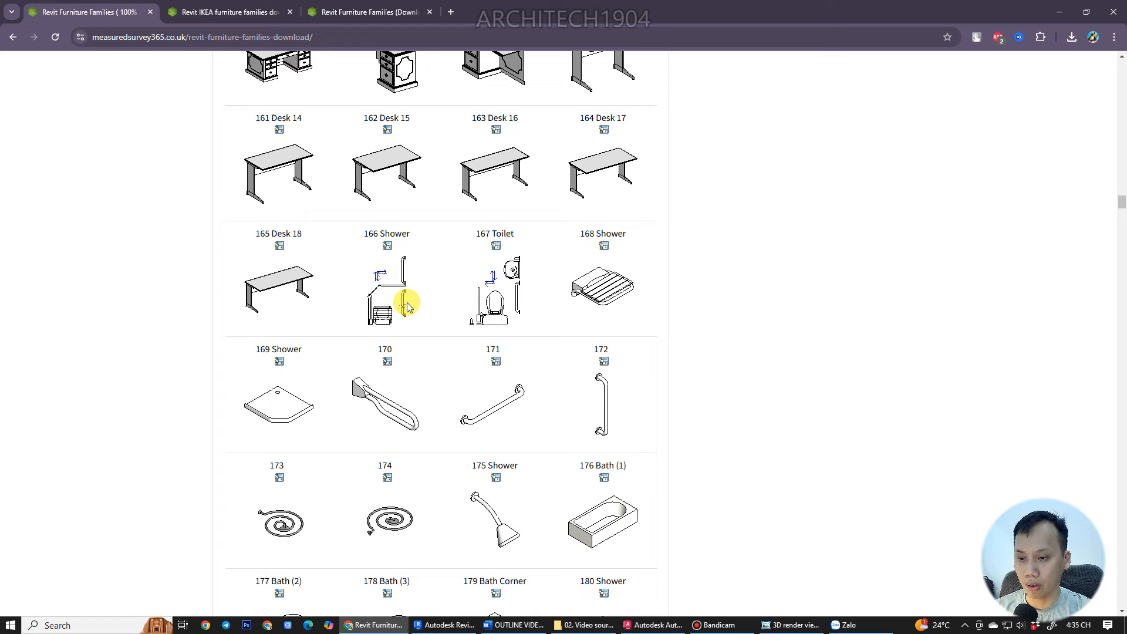
scroll(405, 302, down, 3)
scroll(493, 376, down, 3)
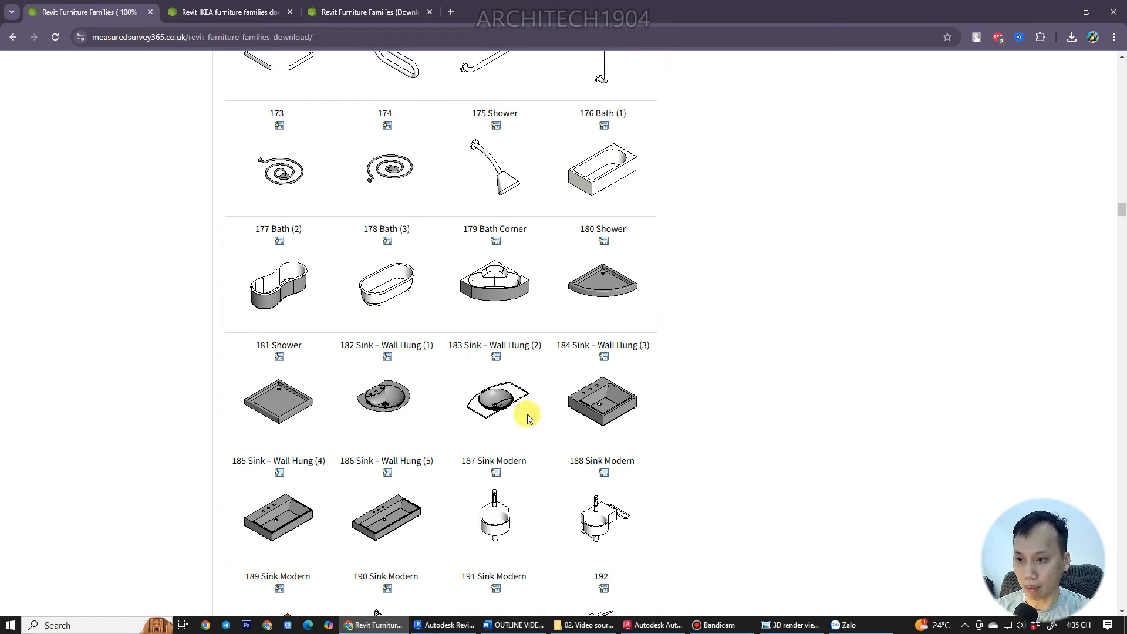
scroll(415, 403, down, 8)
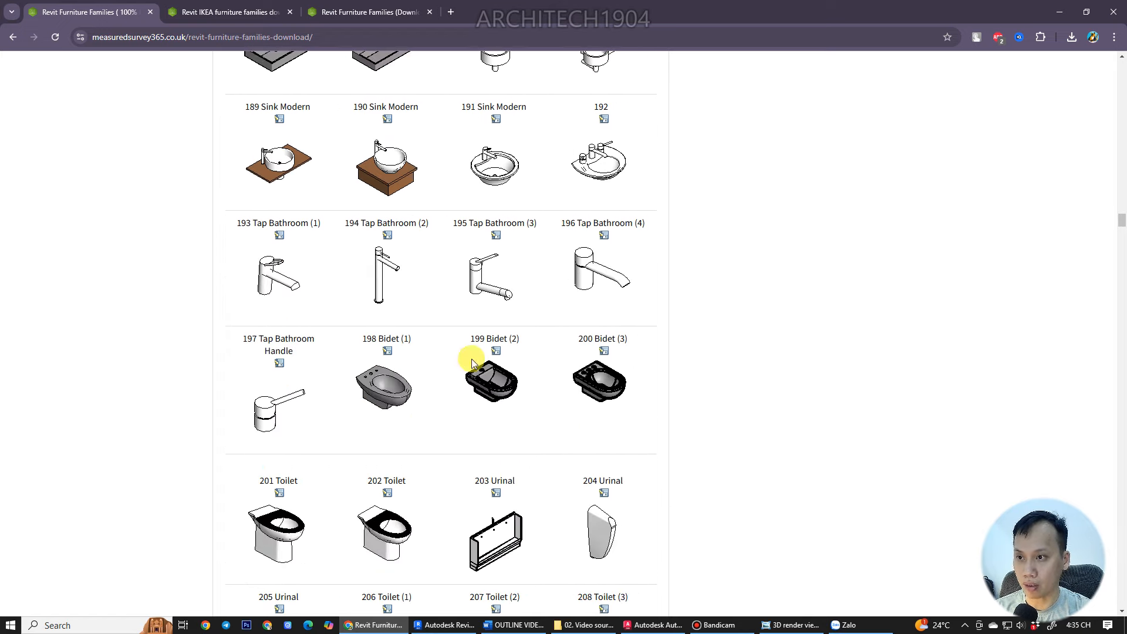
click(390, 120)
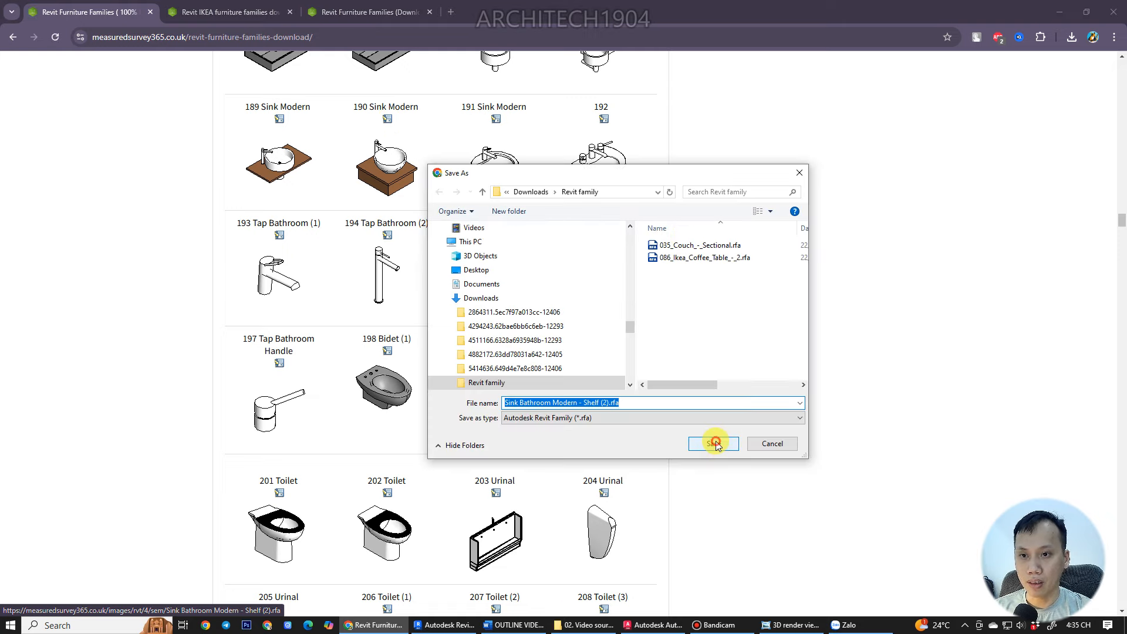
click(714, 443)
- Find the "222 Toilet" family and save it to the Revit family folder as WC Seat with Cistern - Wall Based (1).rfa
scroll(396, 466, down, 6)
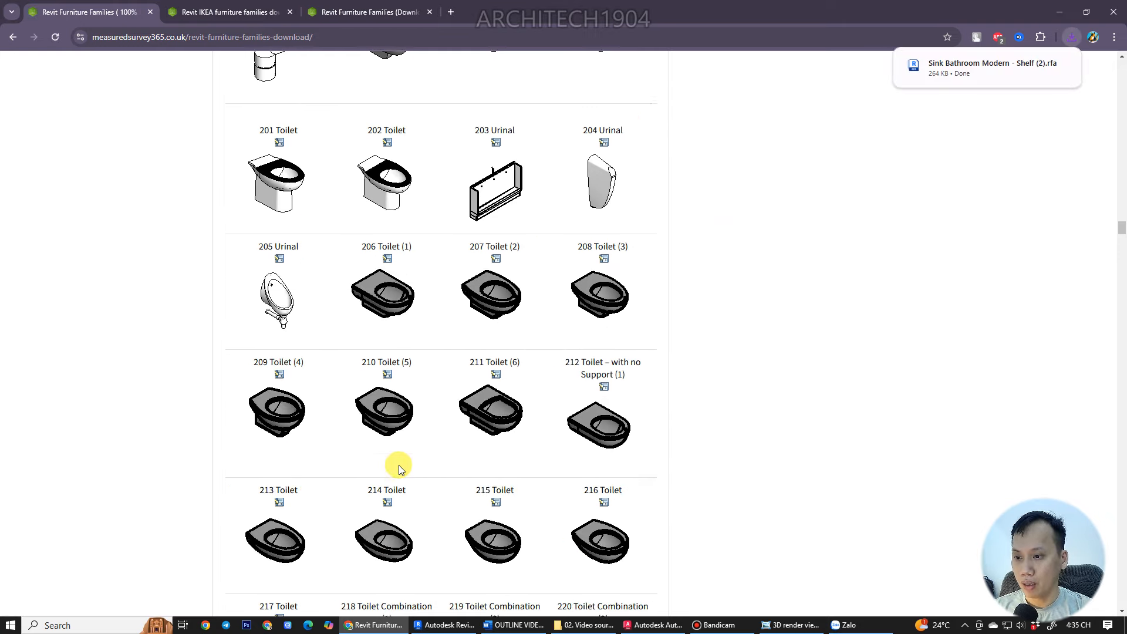
scroll(398, 465, down, 7)
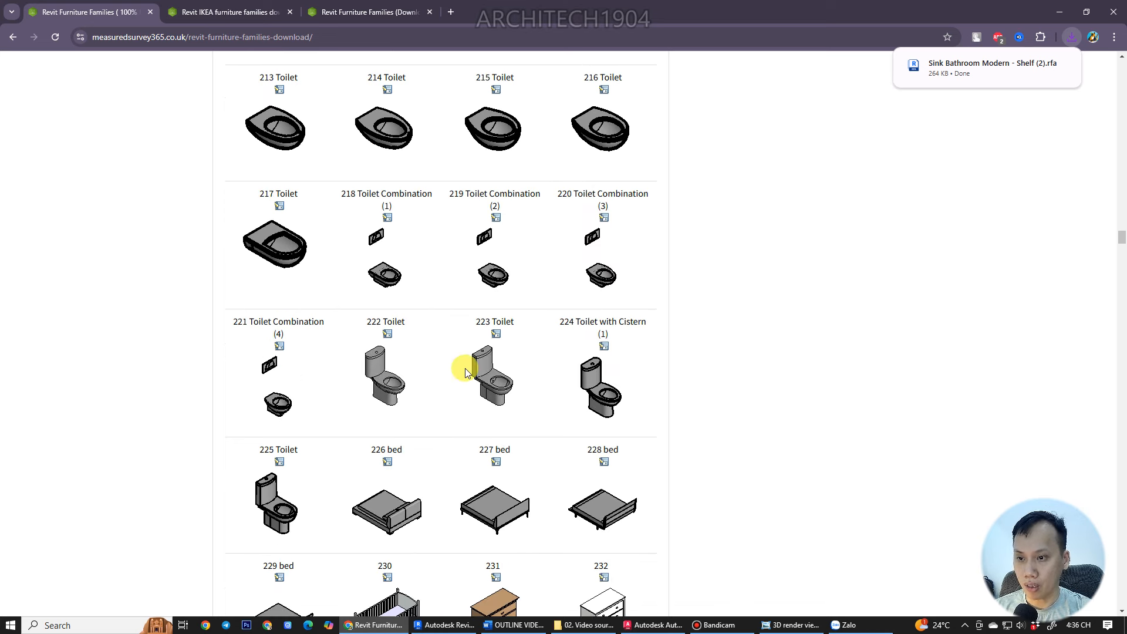
scroll(337, 371, down, 2)
scroll(464, 306, up, 1)
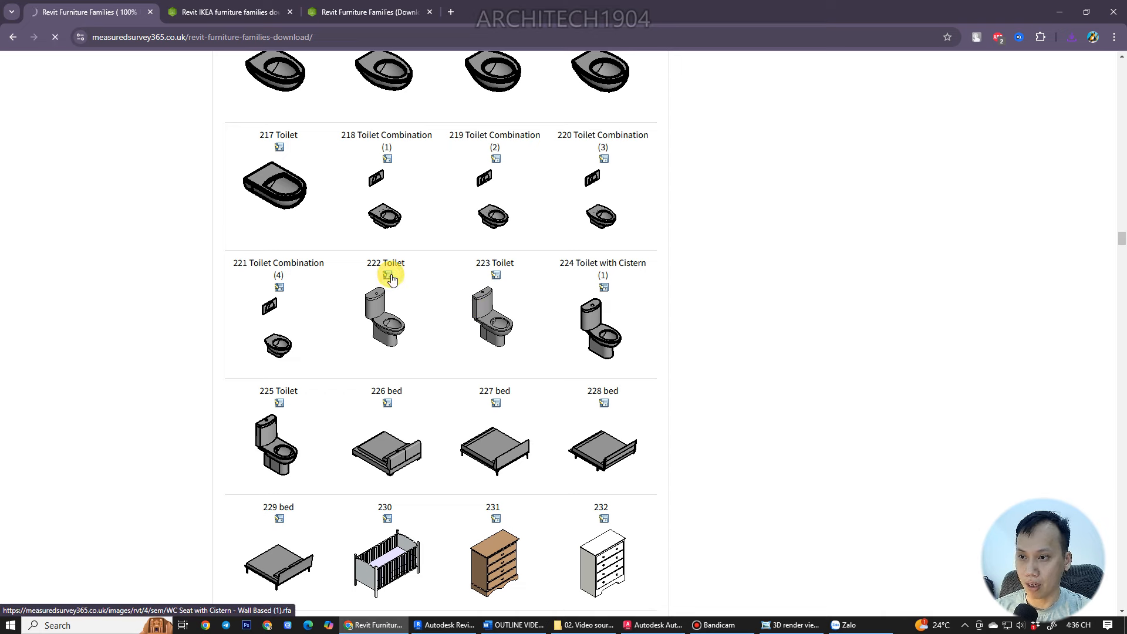
click(403, 279)
click(731, 437)
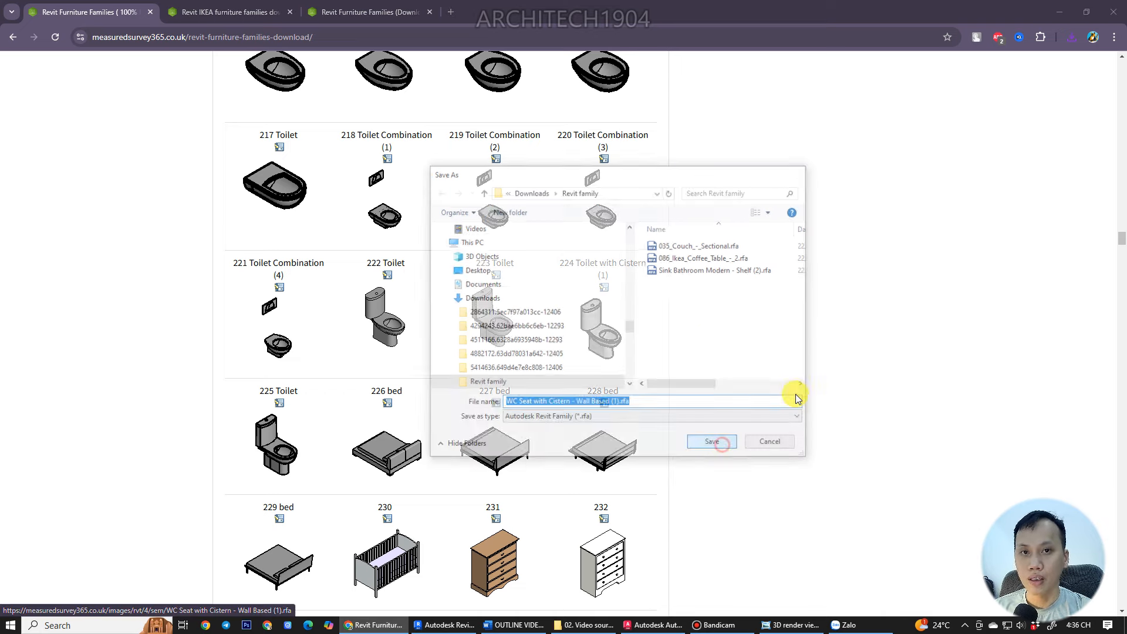
- Open the downloaded Sink Bathroom Modern - Shelf (2).rfa in Revit and load it into the project
click(1072, 38)
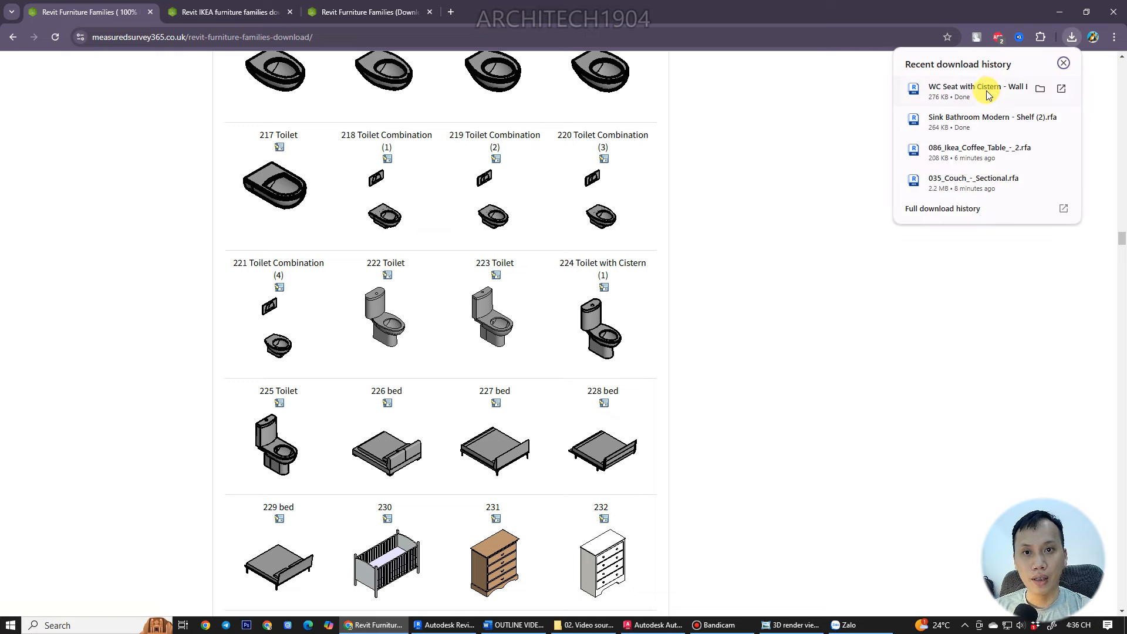
click(950, 118)
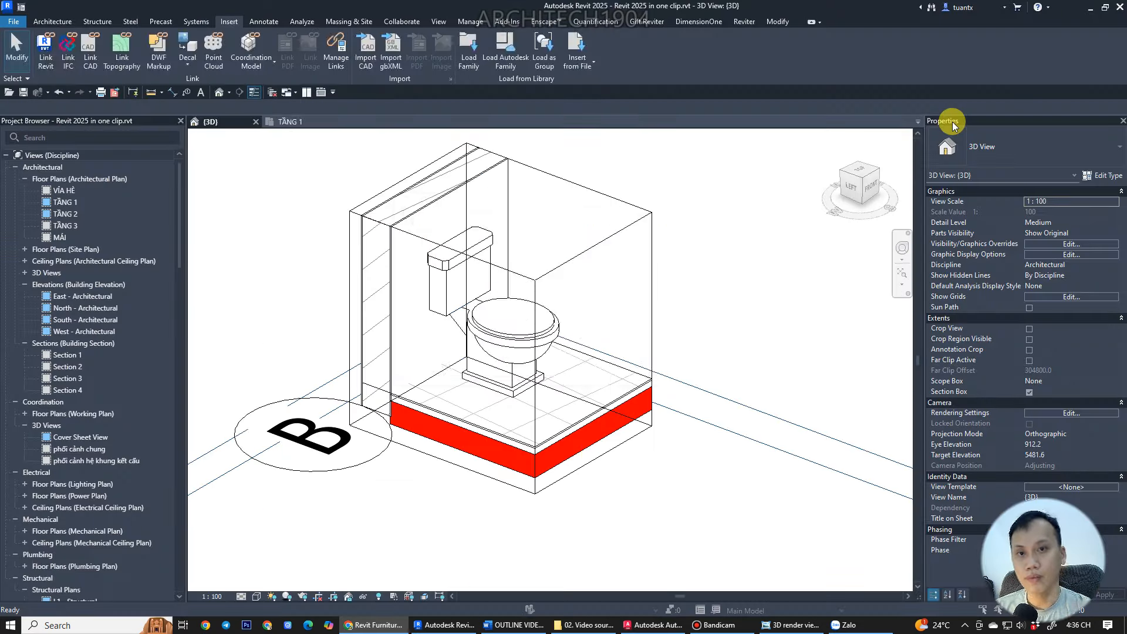
click(499, 290)
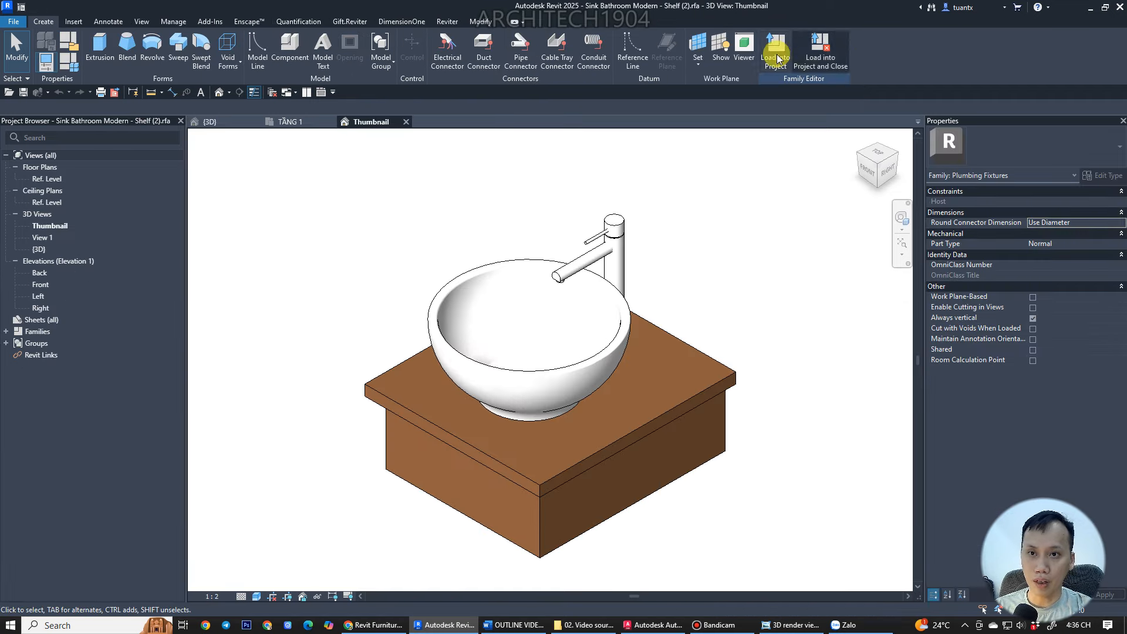
click(775, 56)
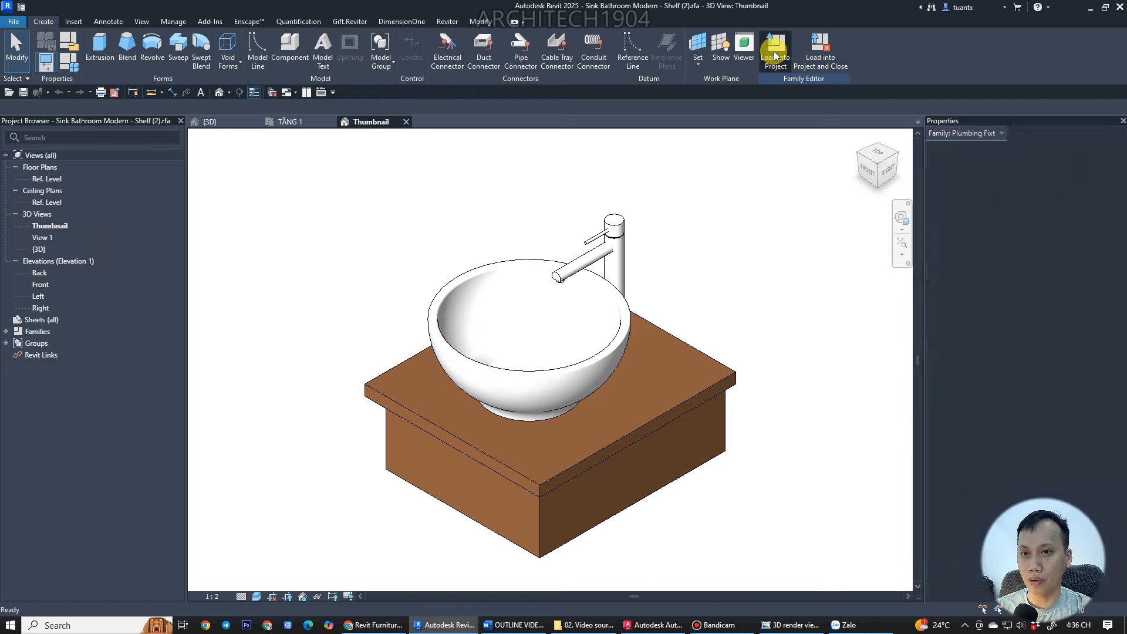
- Place the Sink Bathroom Modern - Shelf (2) against the WC's upper wall, between the red column and the toilet, and end placement
scroll(352, 262, up, 3)
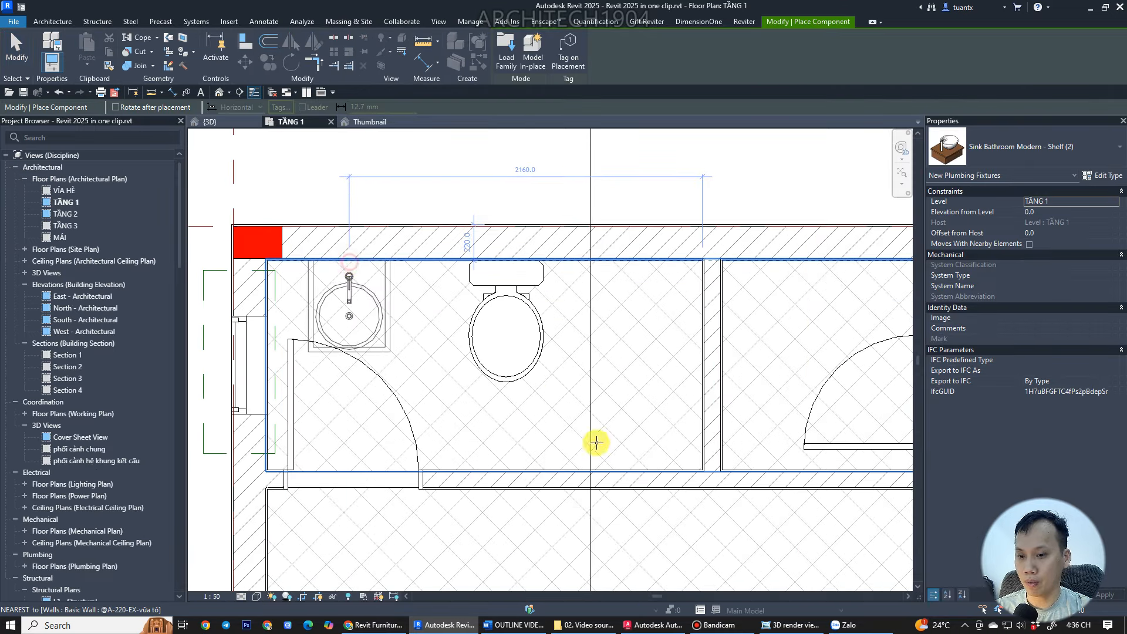
click(640, 626)
click(636, 625)
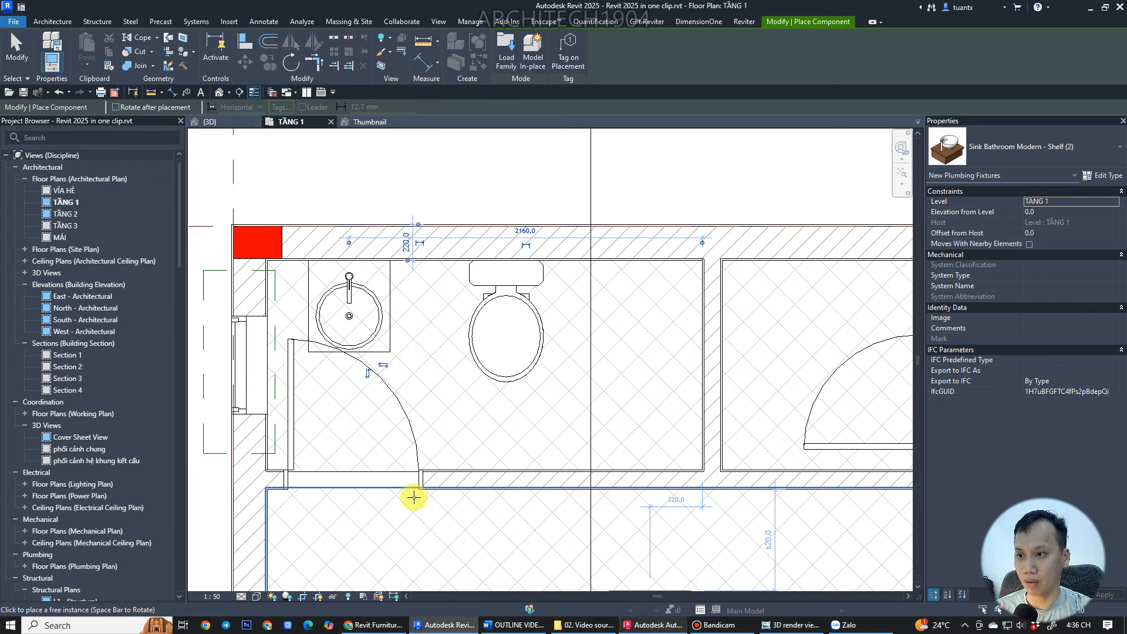
scroll(359, 313, up, 4)
click(31, 54)
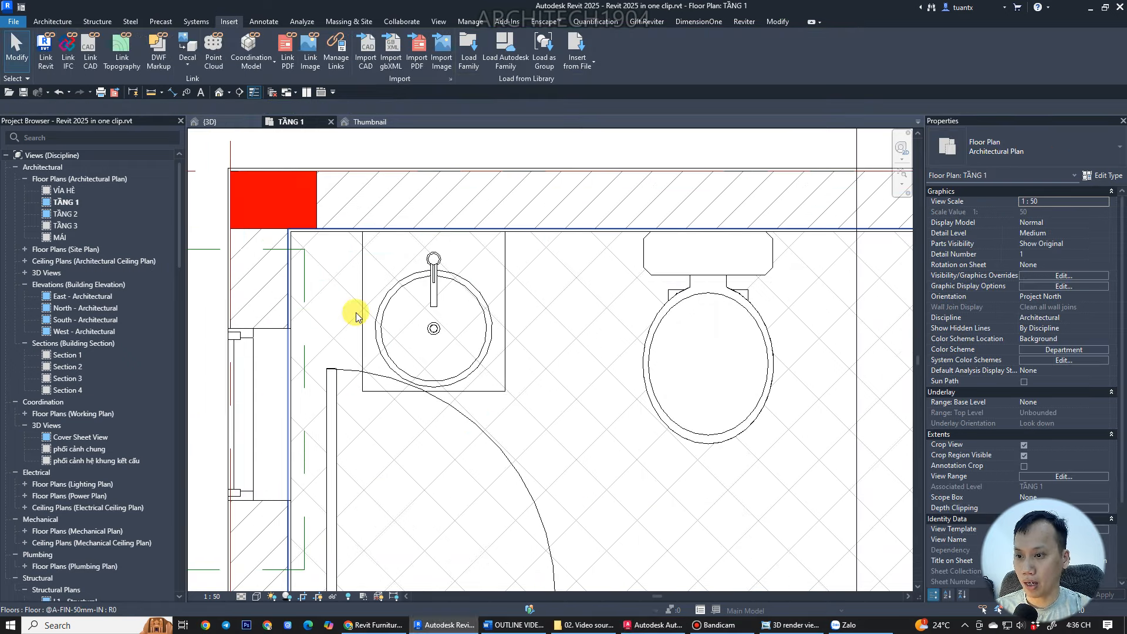
- Edit the placed sink's type, setting Shelf Depth to 450 and increasing Shelf Length
click(370, 294)
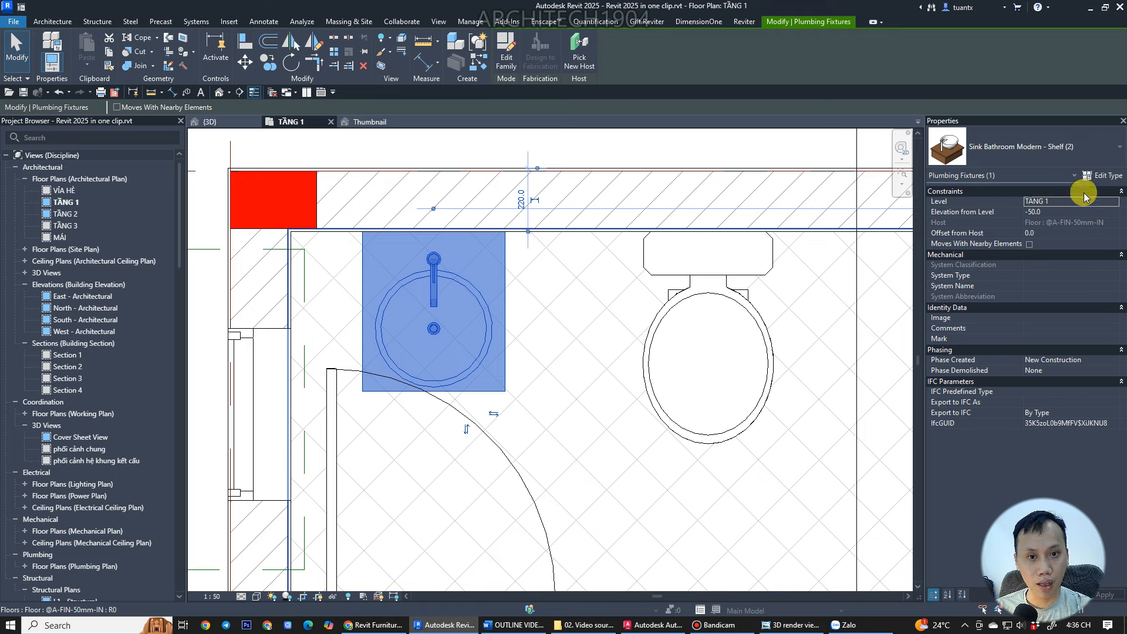
click(1102, 176)
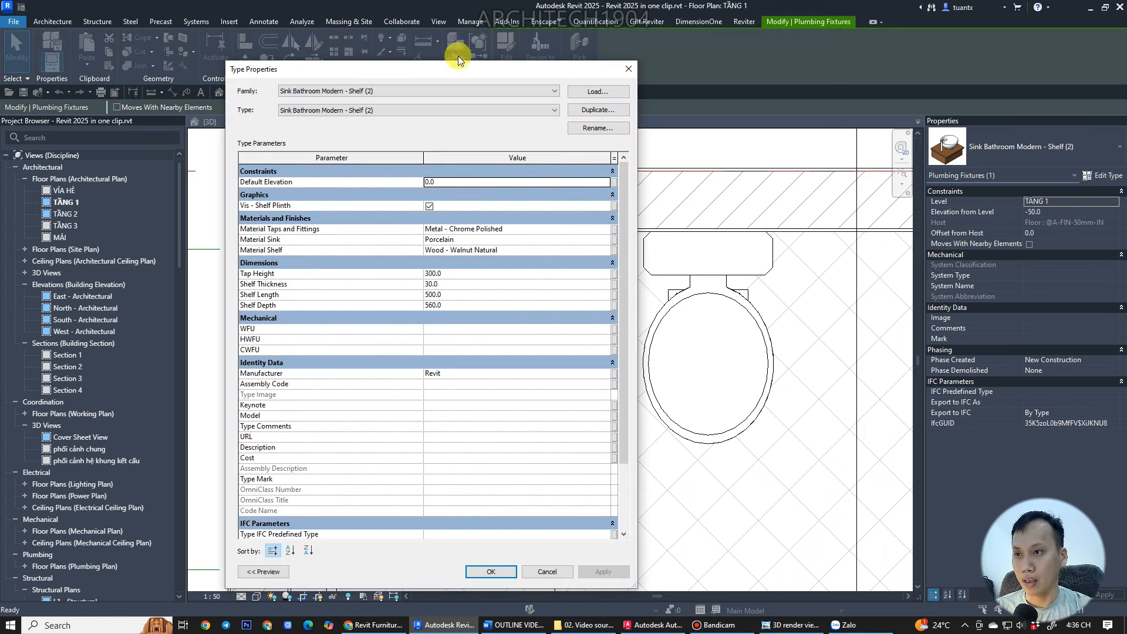
drag(458, 68, 817, 70)
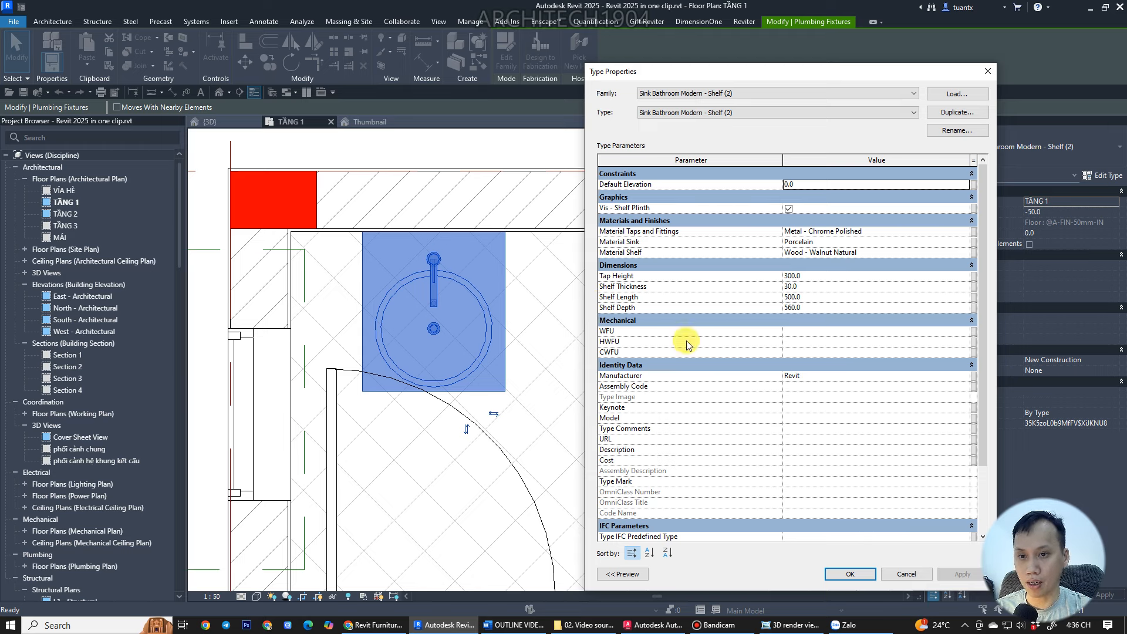
click(828, 310)
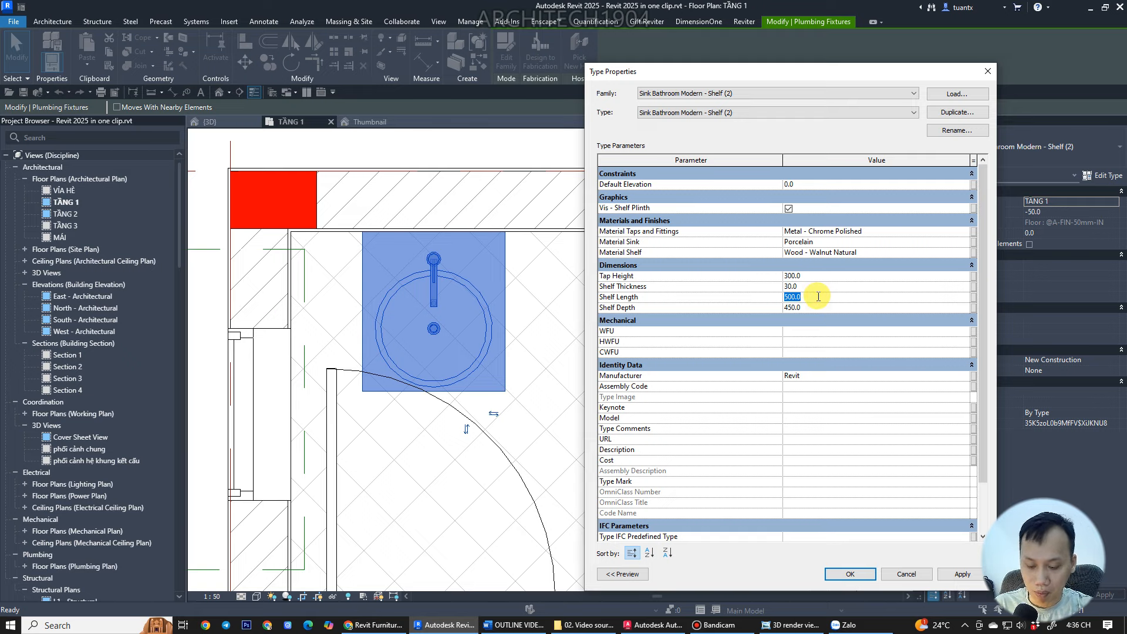
click(850, 573)
- Move the sink by its shelf corner into the WC's inner wall corner beside the red column
scroll(342, 311, up, 2)
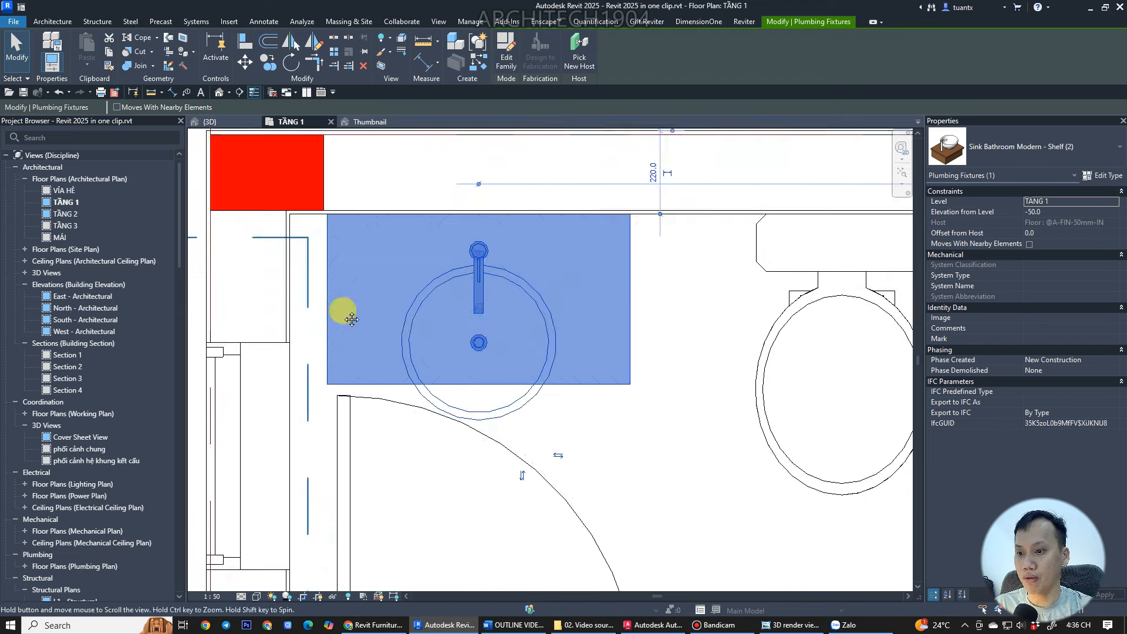
click(247, 61)
scroll(368, 247, up, 2)
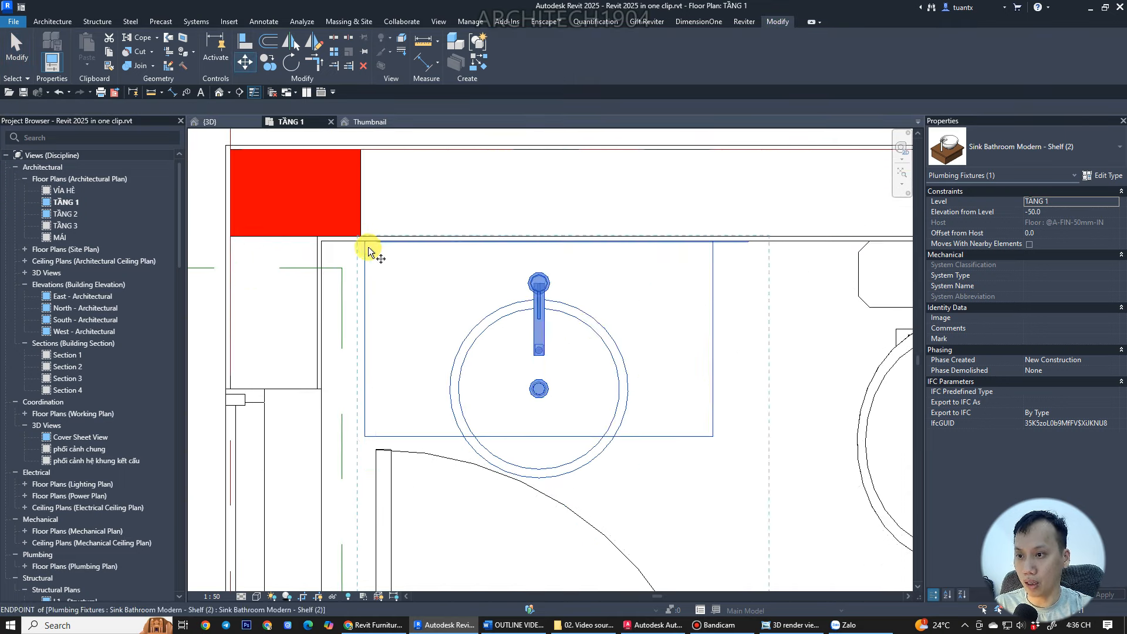
click(295, 239)
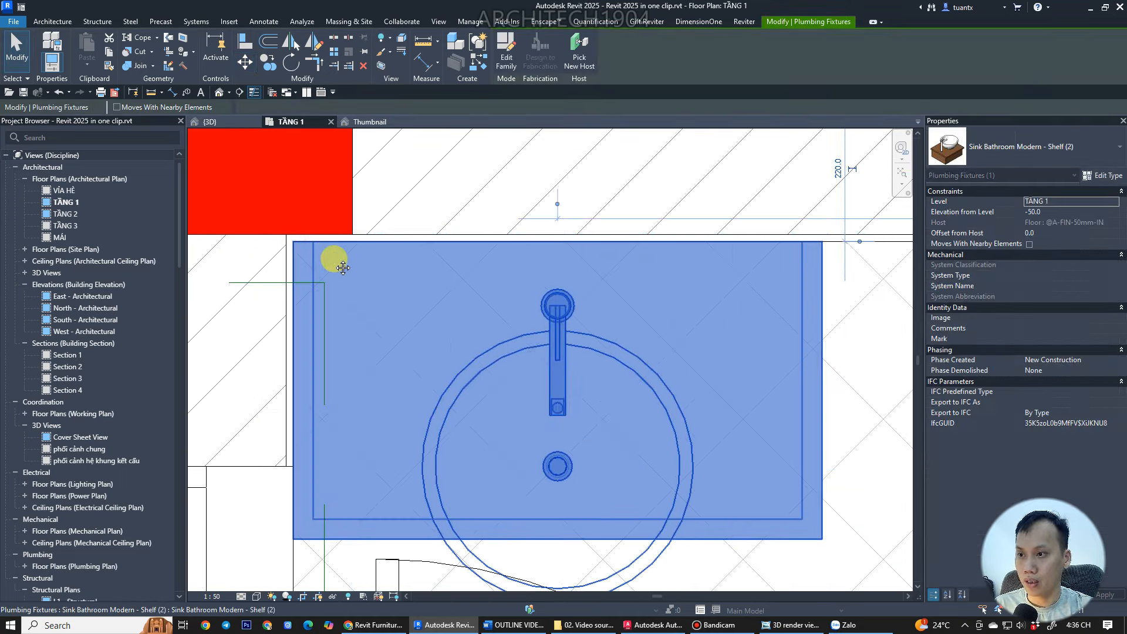
- Show the sink and the toilet together in a 3D section box, orbited to view both fixtures
scroll(490, 297, down, 4)
ctrl+click(605, 287)
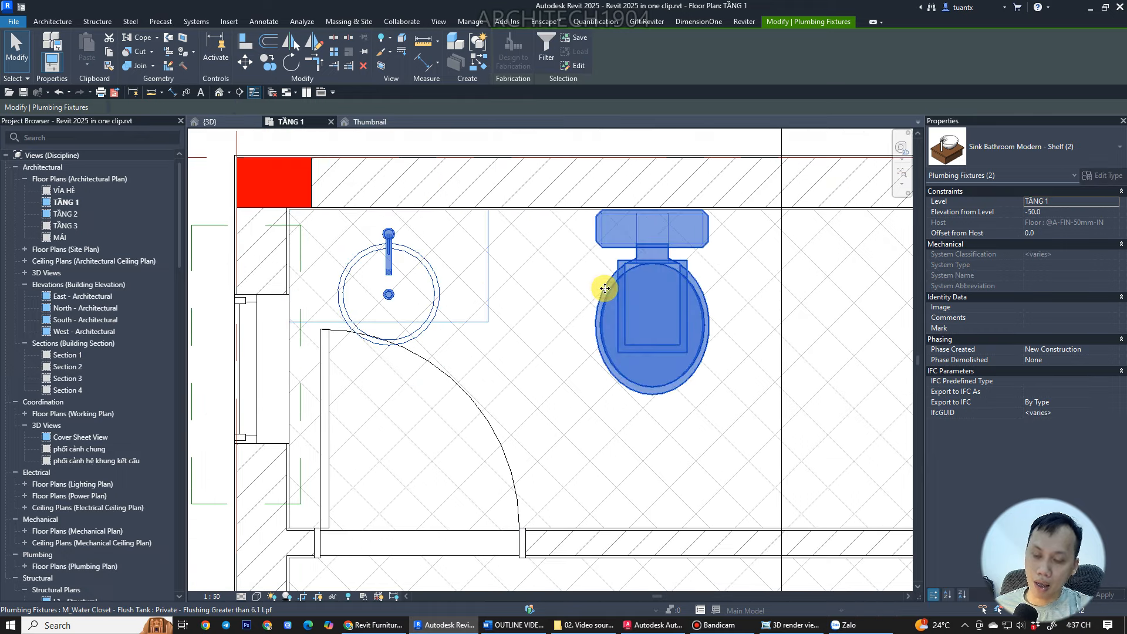
key(b)
key(x)
shift+middle_drag(495, 292, 356, 404)
click(354, 402)
scroll(528, 376, up, 3)
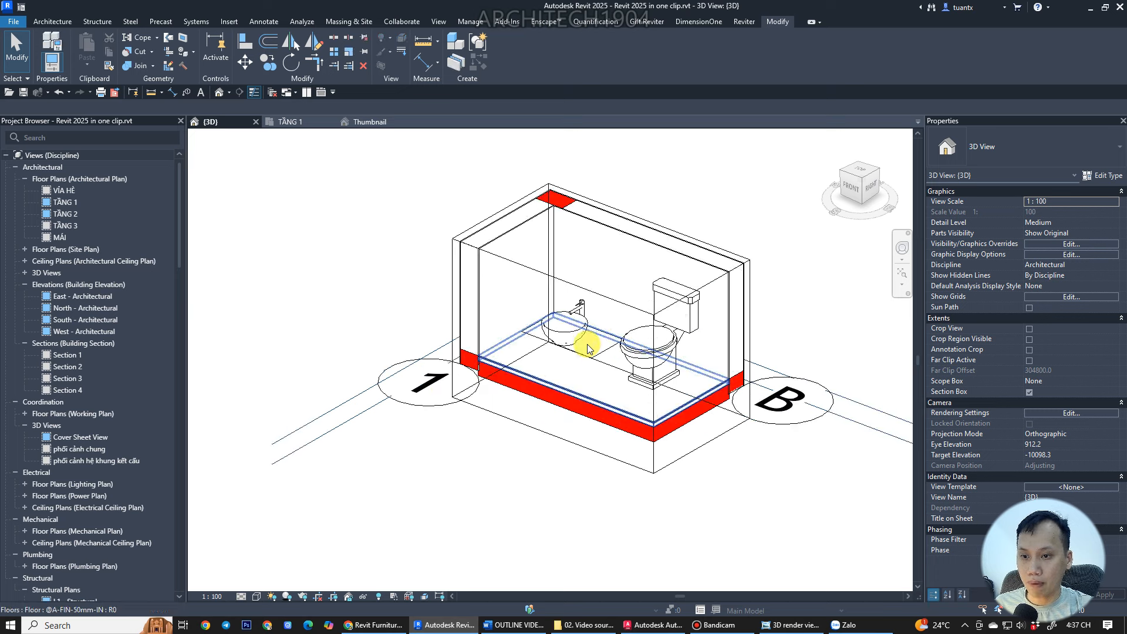
- Set the sink's Offset from Host to 850 and orbit around the raised fixture
click(576, 321)
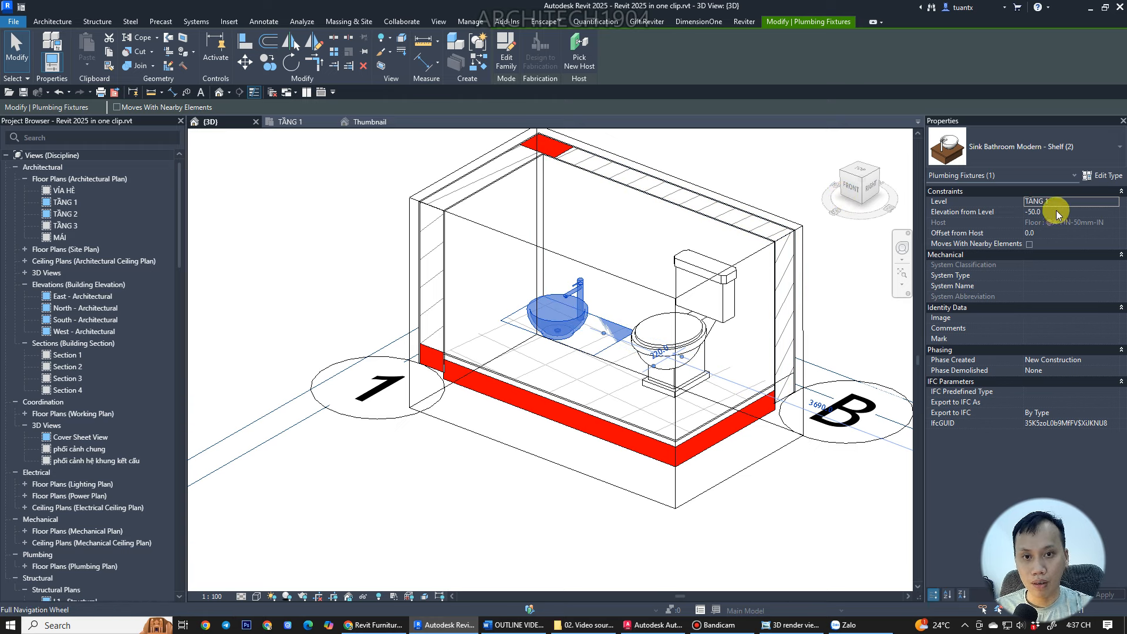
click(1053, 234)
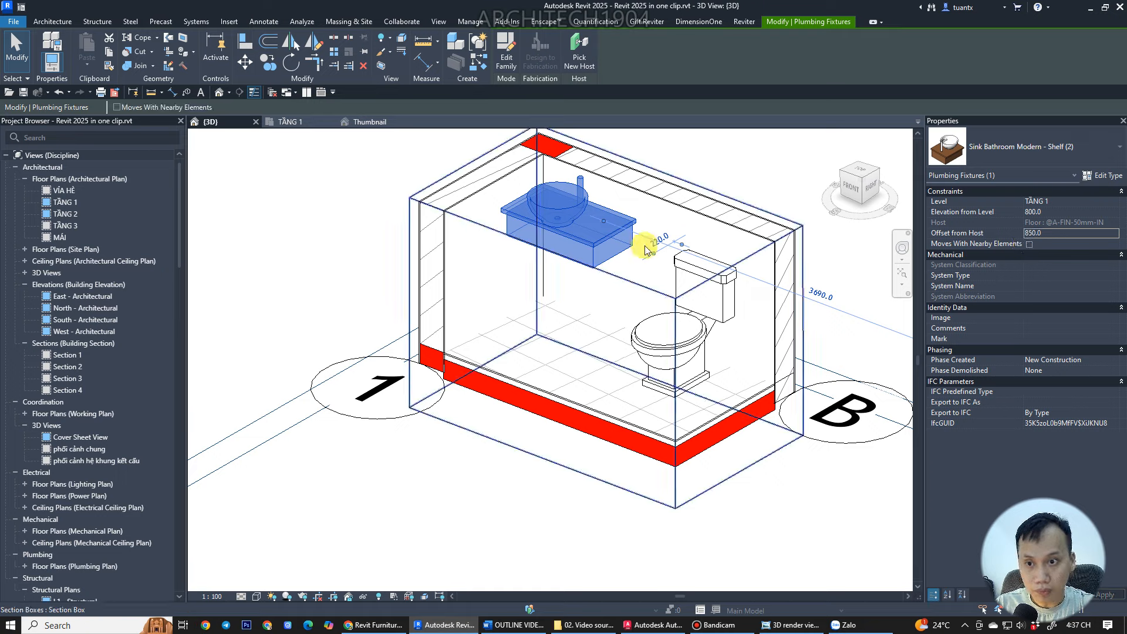
scroll(629, 252, down, 3)
shift+middle_drag(665, 301, 546, 347)
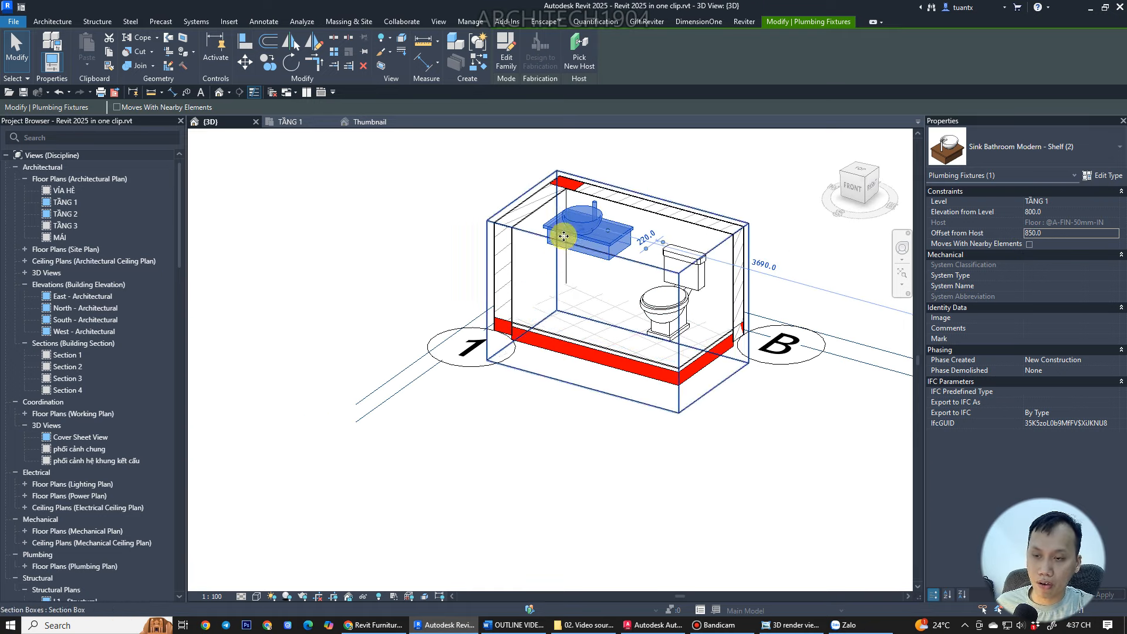
shift+middle_drag(563, 221, 611, 284)
- Enlarge the section box upward to include the WC window and sideways past the partition wall beside the toilet
click(643, 258)
scroll(643, 258, down, 2)
drag(593, 267, 592, 178)
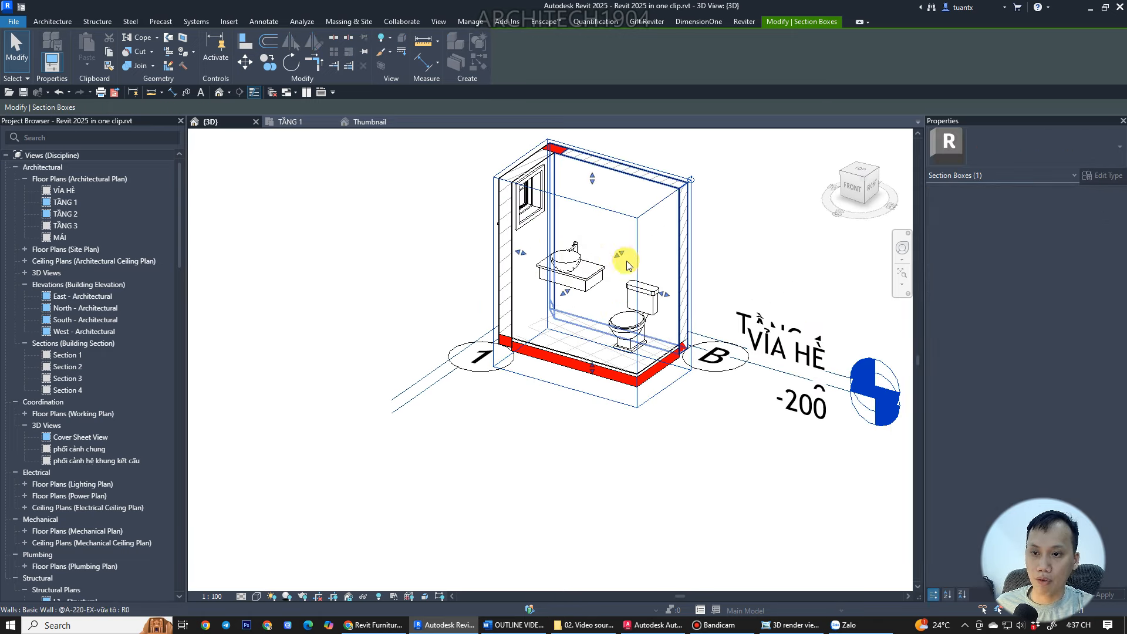
drag(730, 315, 777, 325)
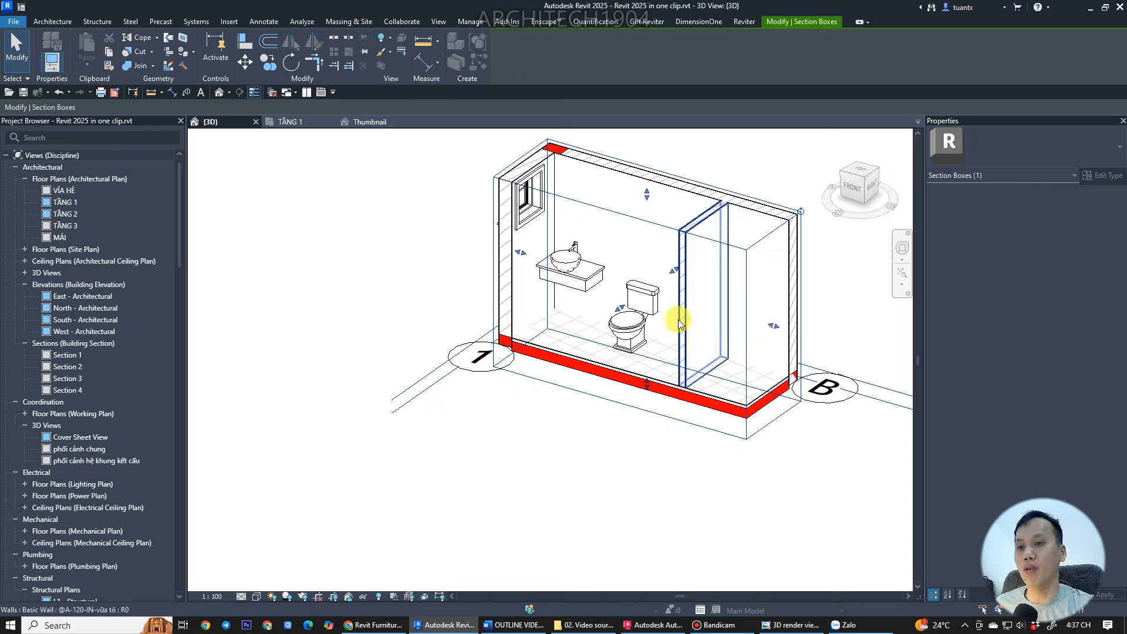
- Review the type properties of the WC's shelf sink, including its materials and dimensions, without changing them
scroll(587, 324, up, 3)
scroll(582, 322, up, 1)
middle_drag(582, 322, 499, 364)
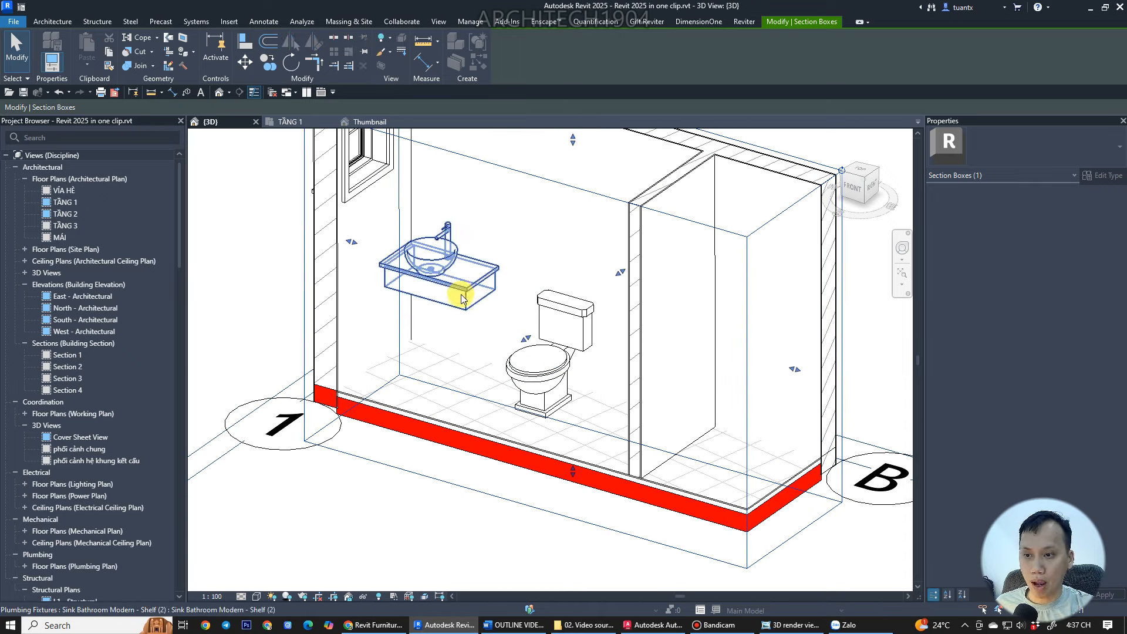
click(419, 274)
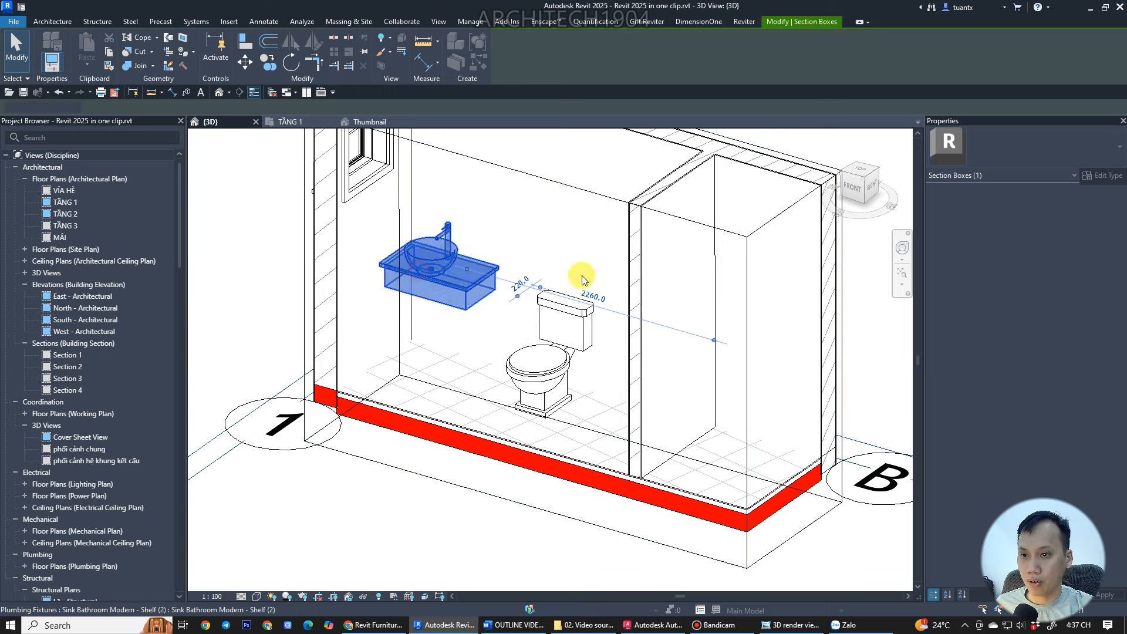
click(1101, 176)
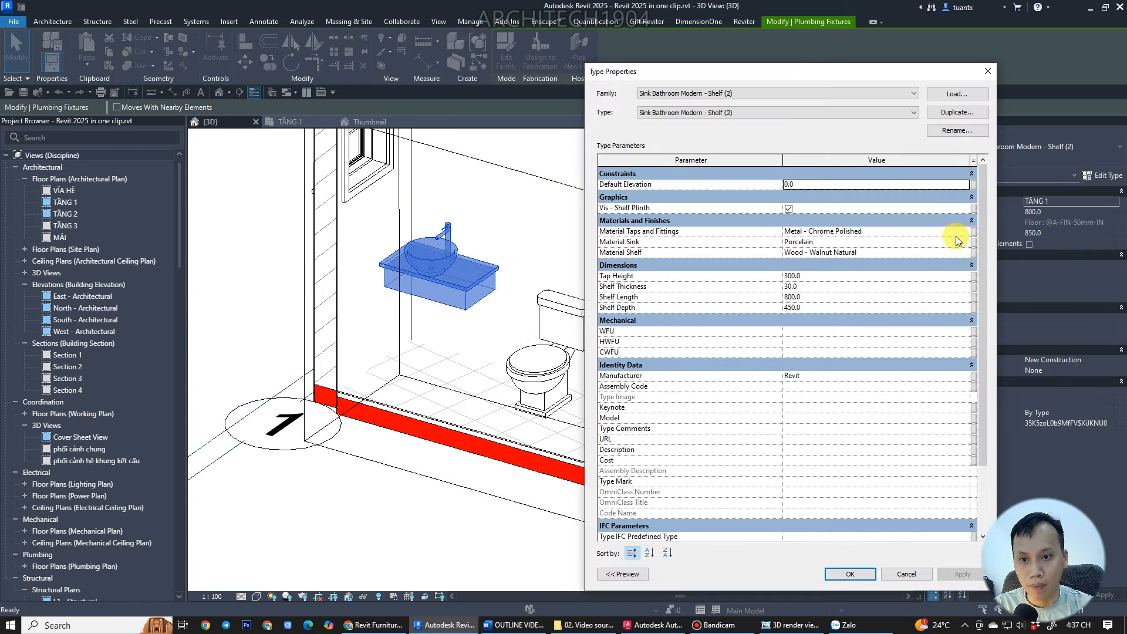
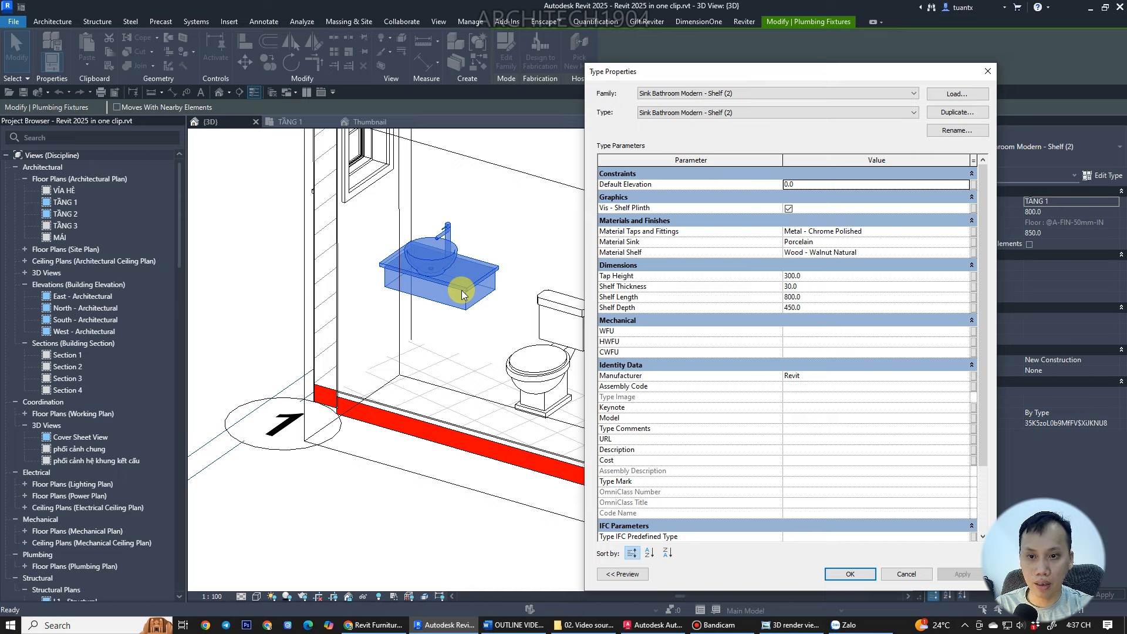
scroll(868, 307, down, 2)
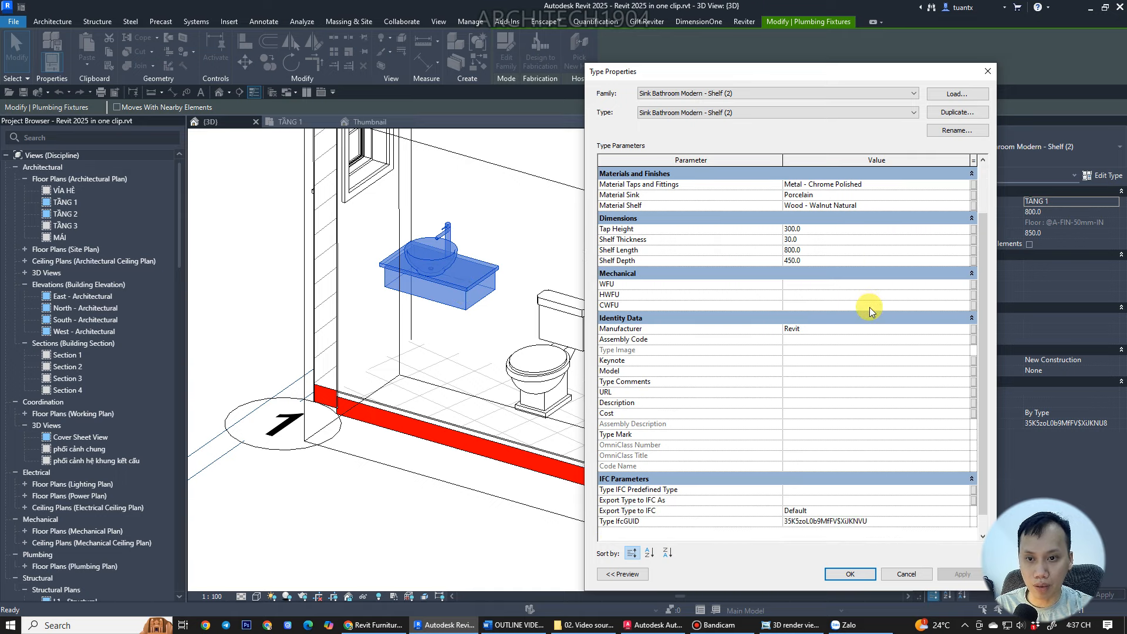
click(905, 574)
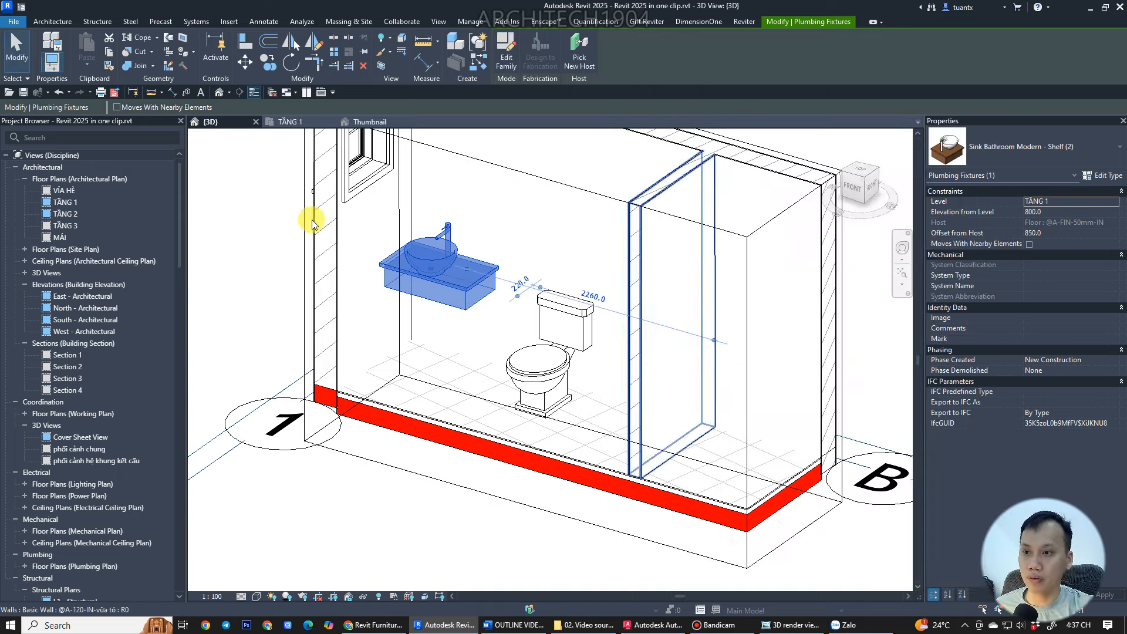
- In the TẦNG 1 plan, duplicate the WC door's type as R750xC2200 and set its width to 750
click(287, 121)
scroll(369, 223, down, 1)
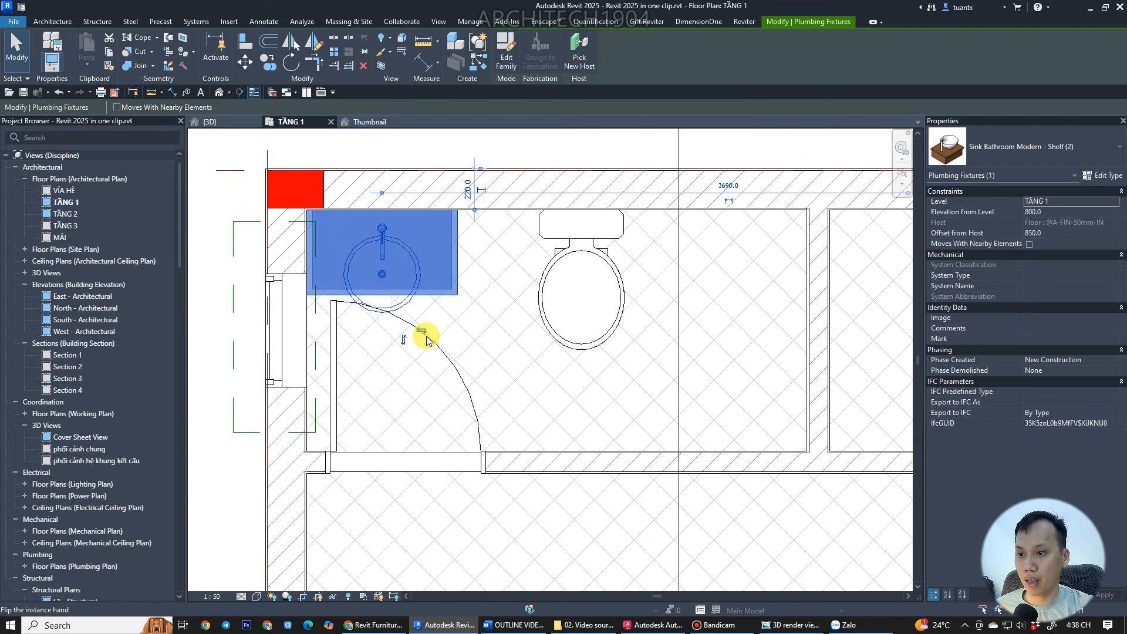
click(331, 356)
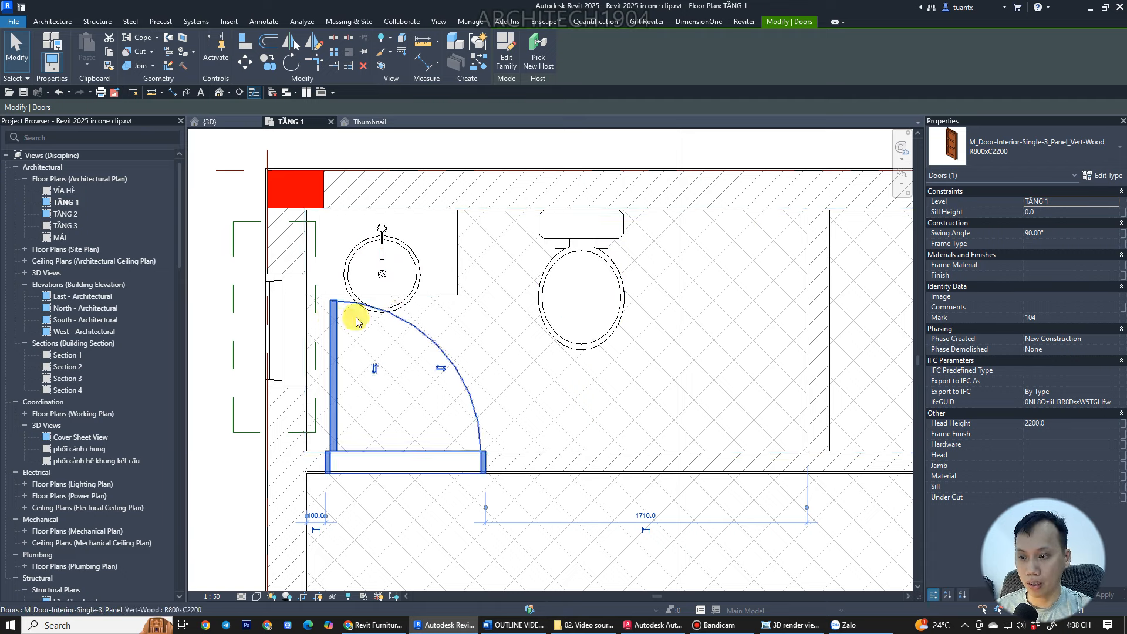
click(1101, 176)
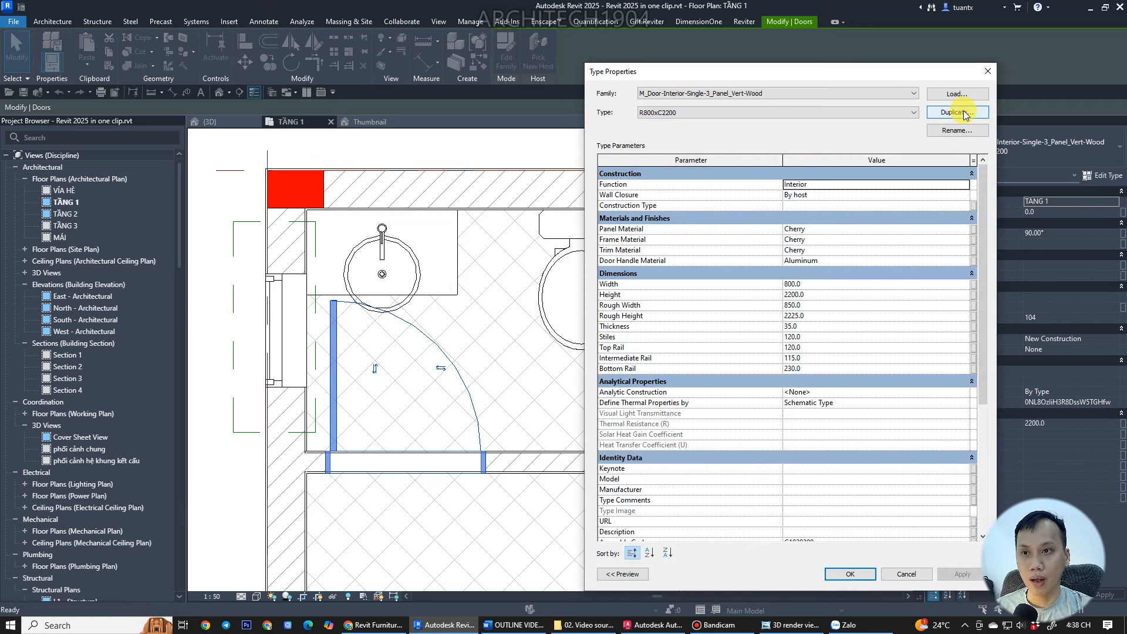
click(964, 113)
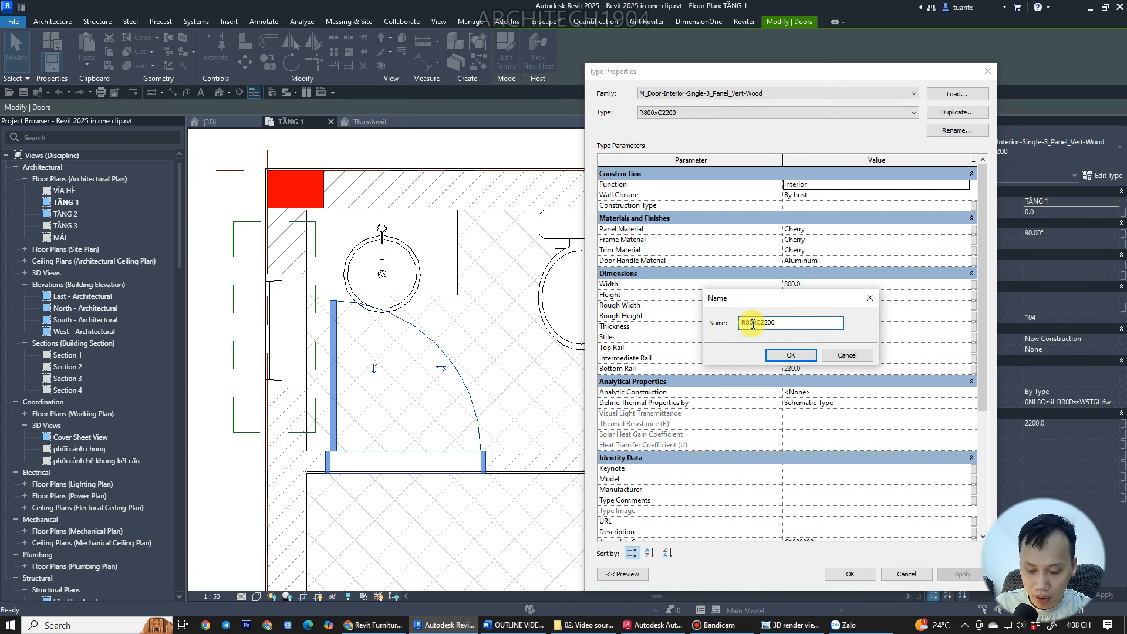
click(770, 355)
click(827, 287)
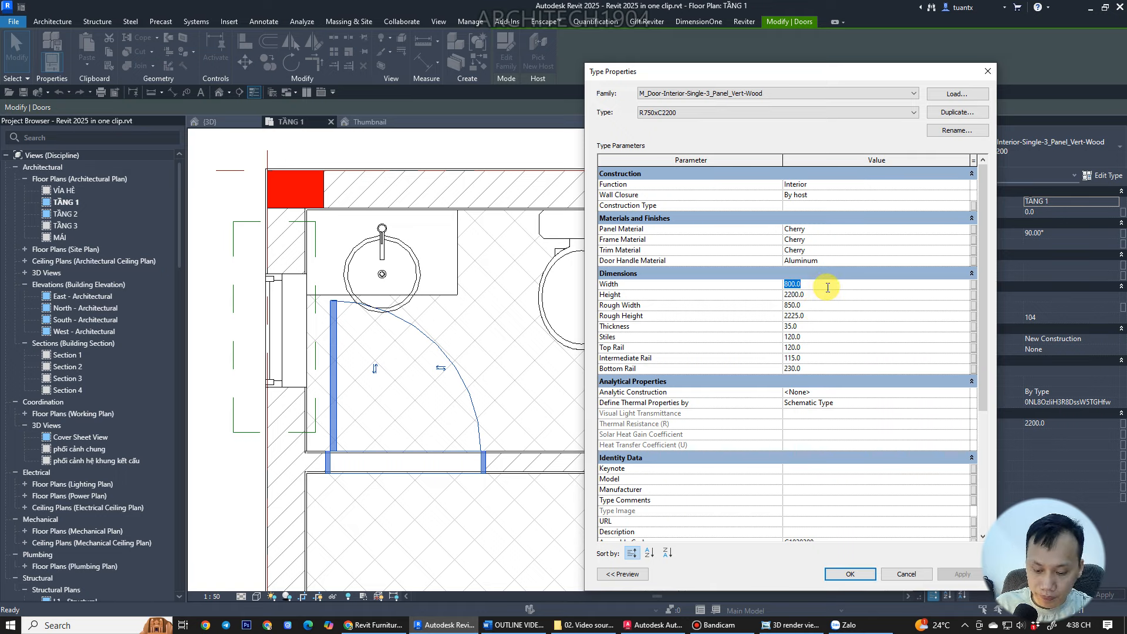
click(848, 574)
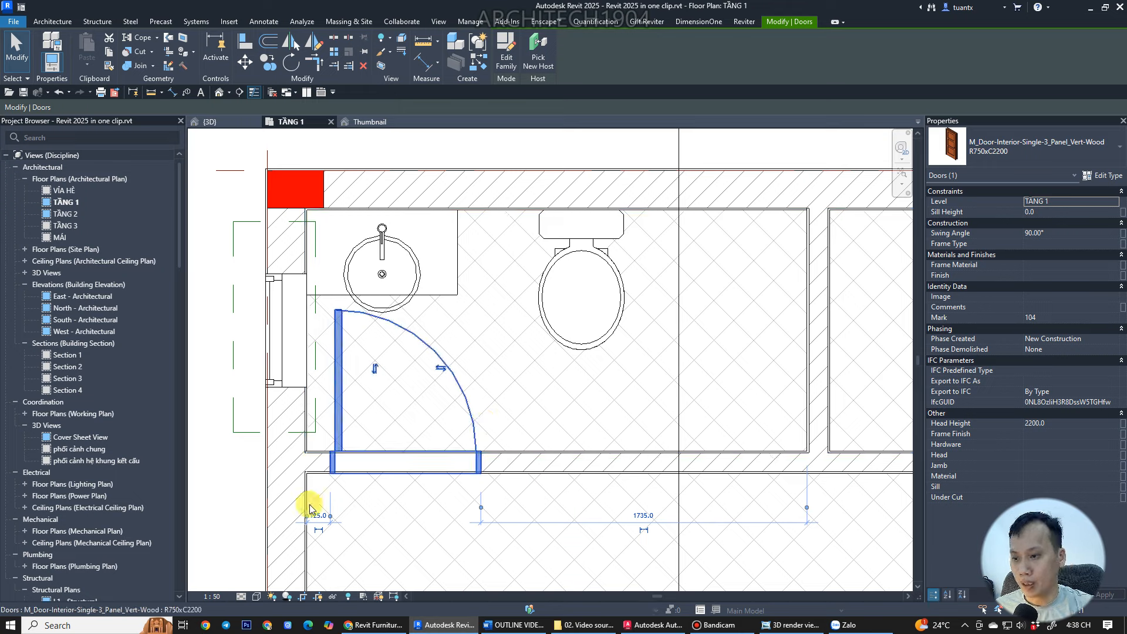
- Set the distance from the WC door to the adjacent side wall to 100
scroll(314, 516, up, 2)
click(320, 521)
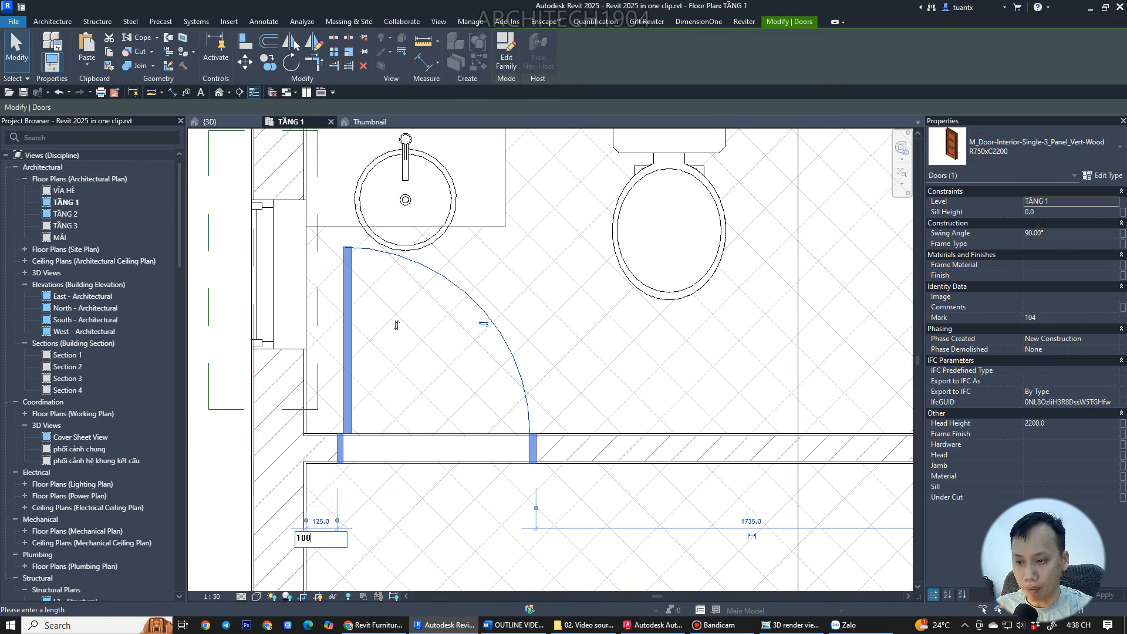
text(100)
key(Return)
click(352, 335)
scroll(423, 277, down, 2)
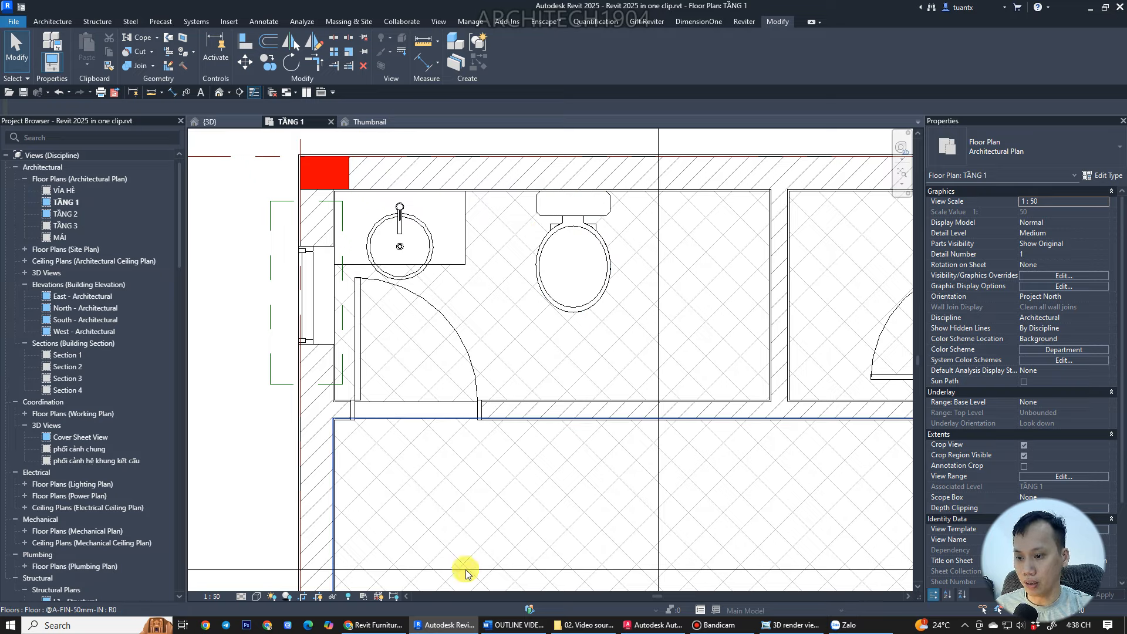
- Switch to the browser and examine the bathroom, furniture and kitchen models on the Revit furniture families page
click(375, 625)
scroll(539, 418, up, 15)
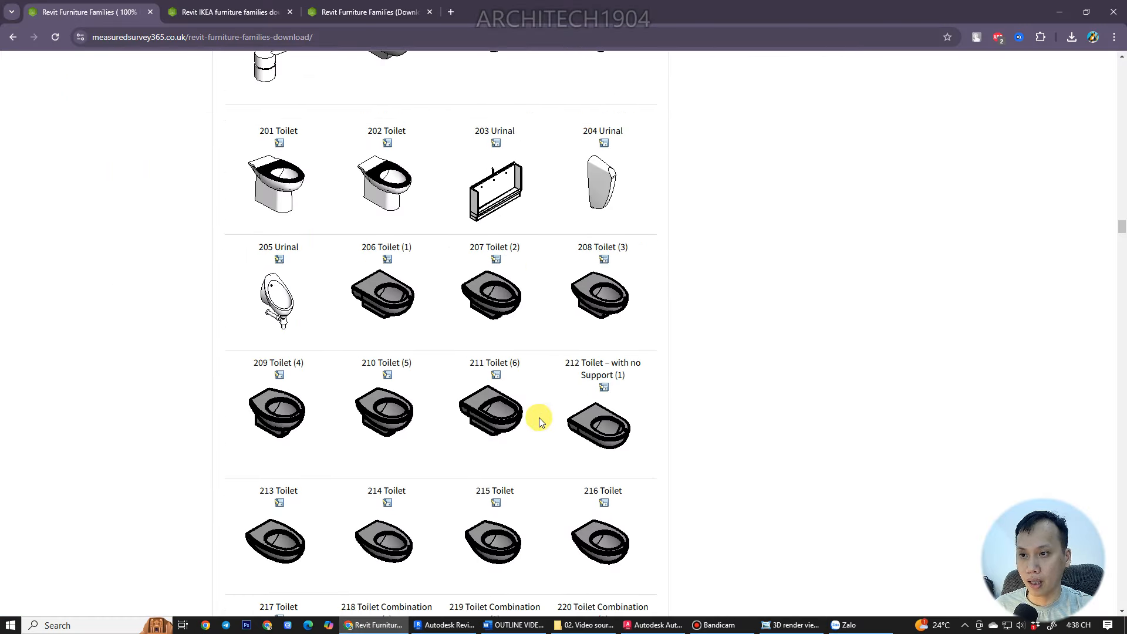
scroll(540, 421, up, 10)
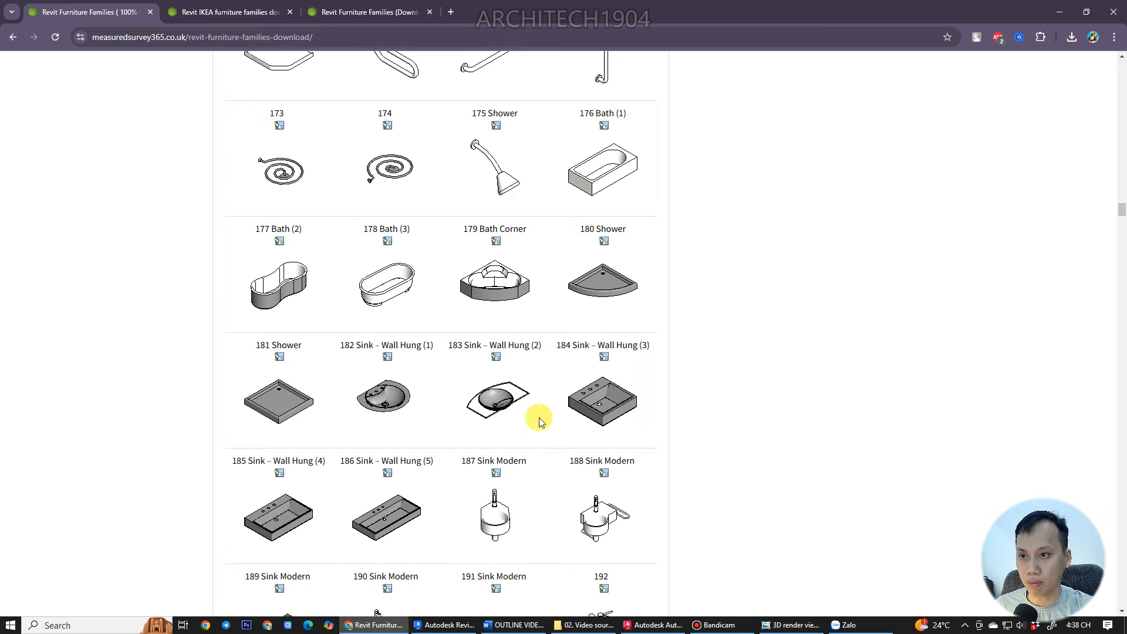
scroll(538, 421, up, 5)
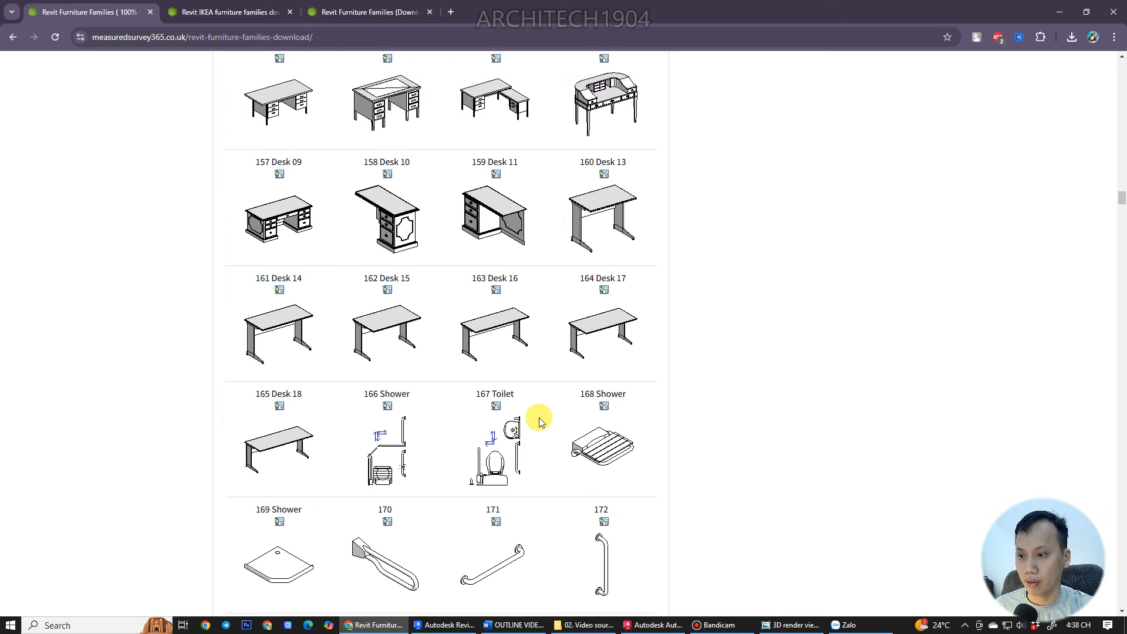
scroll(539, 420, down, 10)
scroll(539, 420, down, 20)
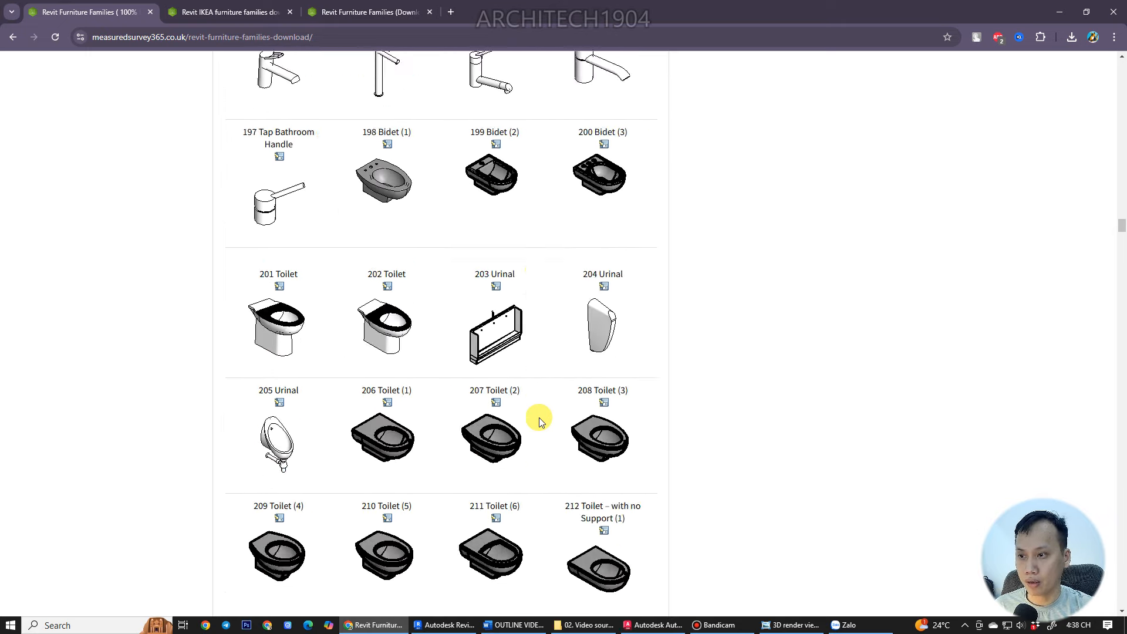
scroll(539, 420, down, 10)
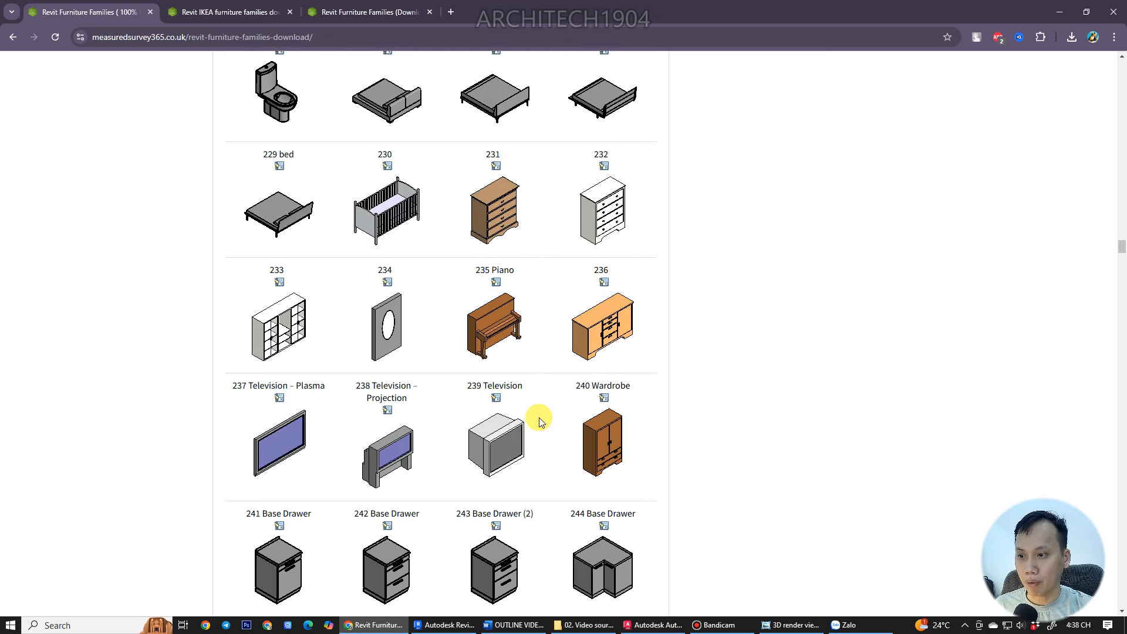
scroll(351, 438, down, 4)
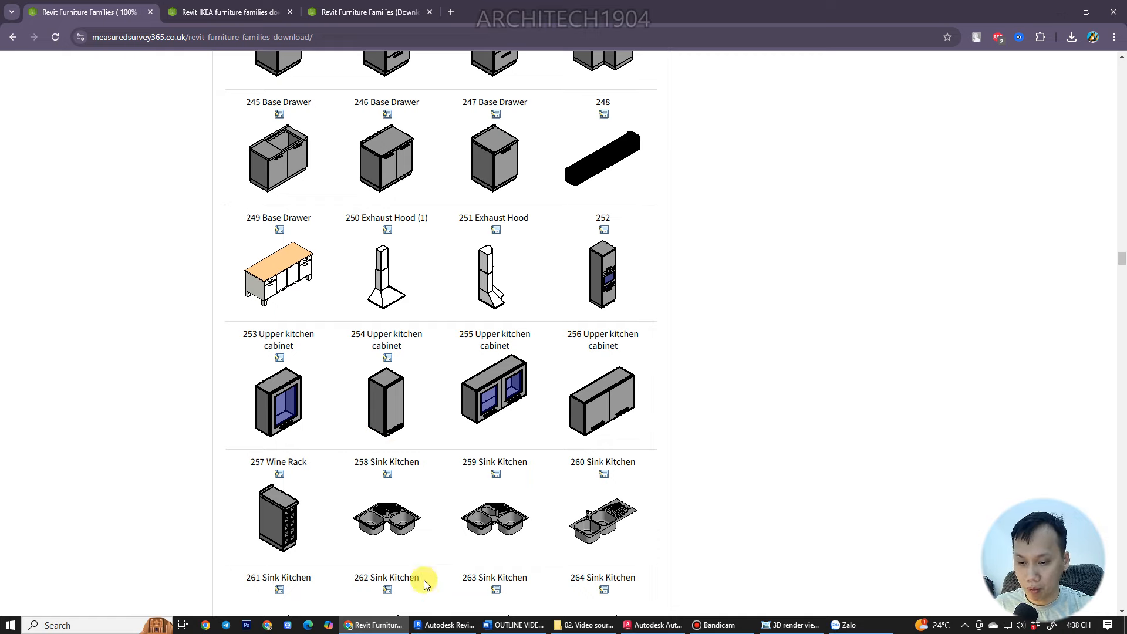
- Compare the staircase area of Revit's TẦNG 1 plan with the AutoCAD layout, examining the washing machine at the GIẶT label
click(444, 624)
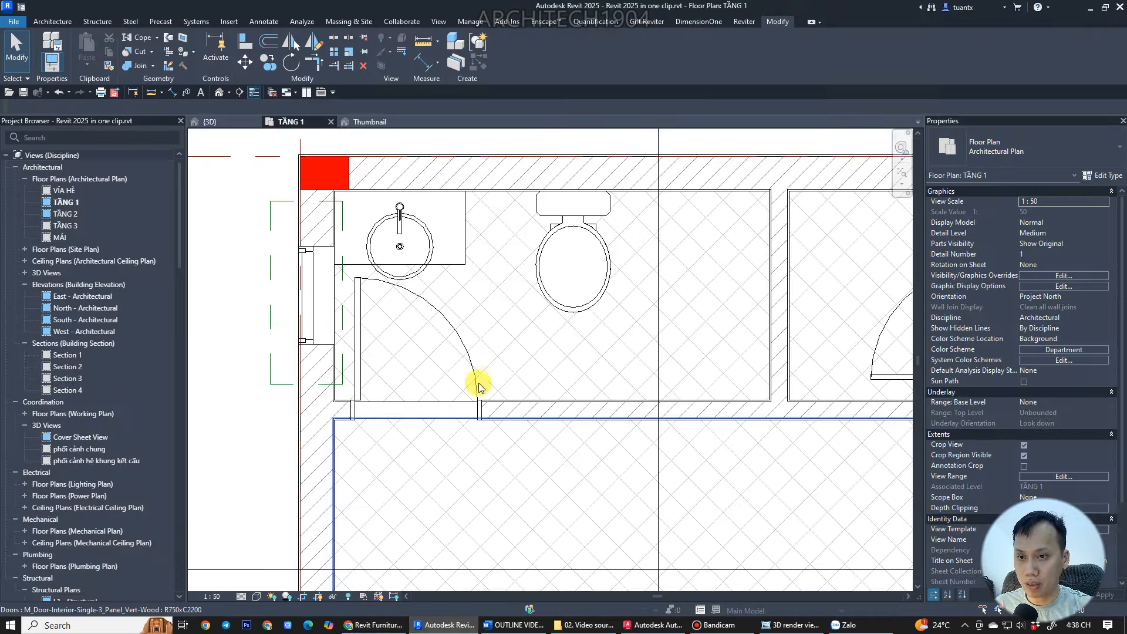
middle_drag(559, 343, 268, 270)
scroll(467, 322, down, 2)
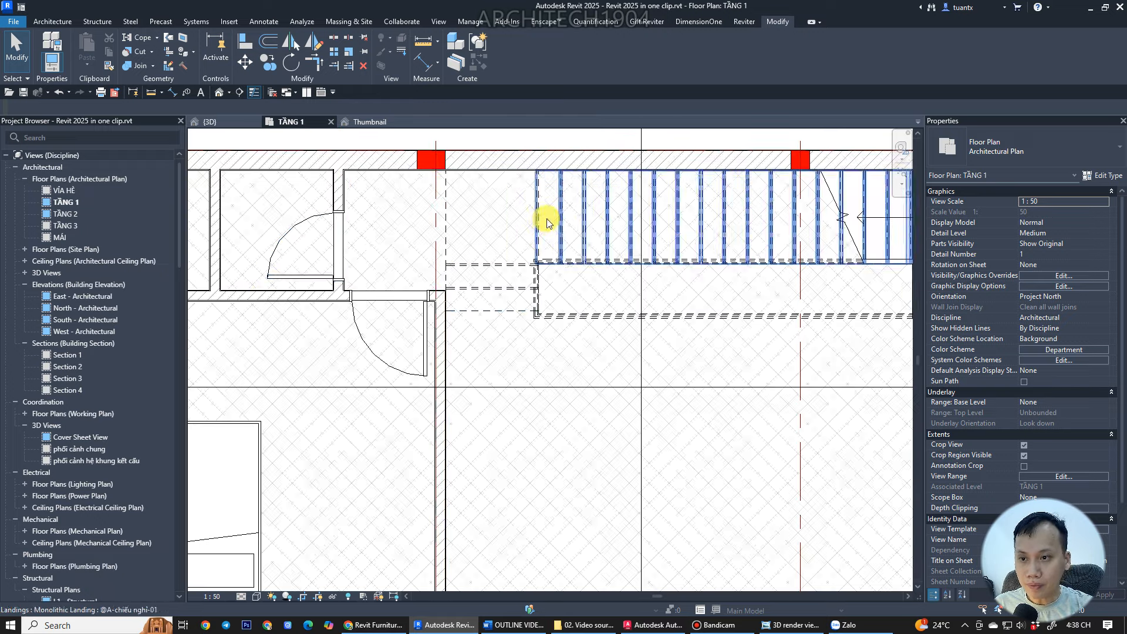
scroll(546, 219, up, 1)
middle_drag(546, 219, 446, 259)
click(635, 623)
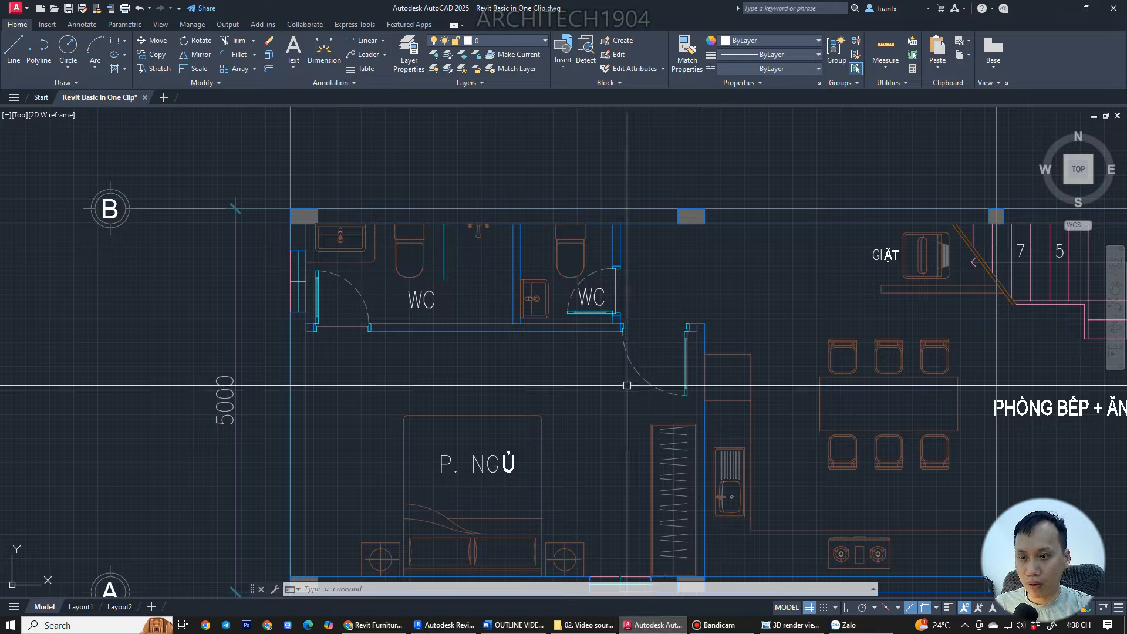
scroll(625, 385, down, 2)
middle_drag(625, 385, 345, 373)
scroll(536, 289, up, 5)
middle_drag(536, 290, 453, 352)
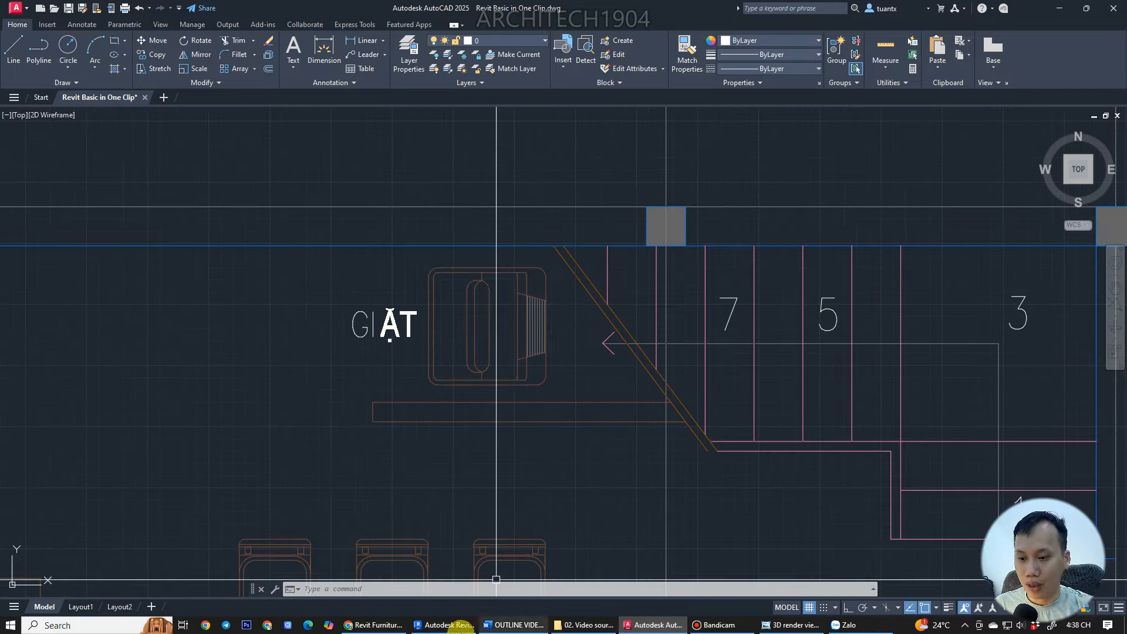
- Switch back to Revit, start loading a family and open the Specialty Equipment folder of the US library
click(449, 626)
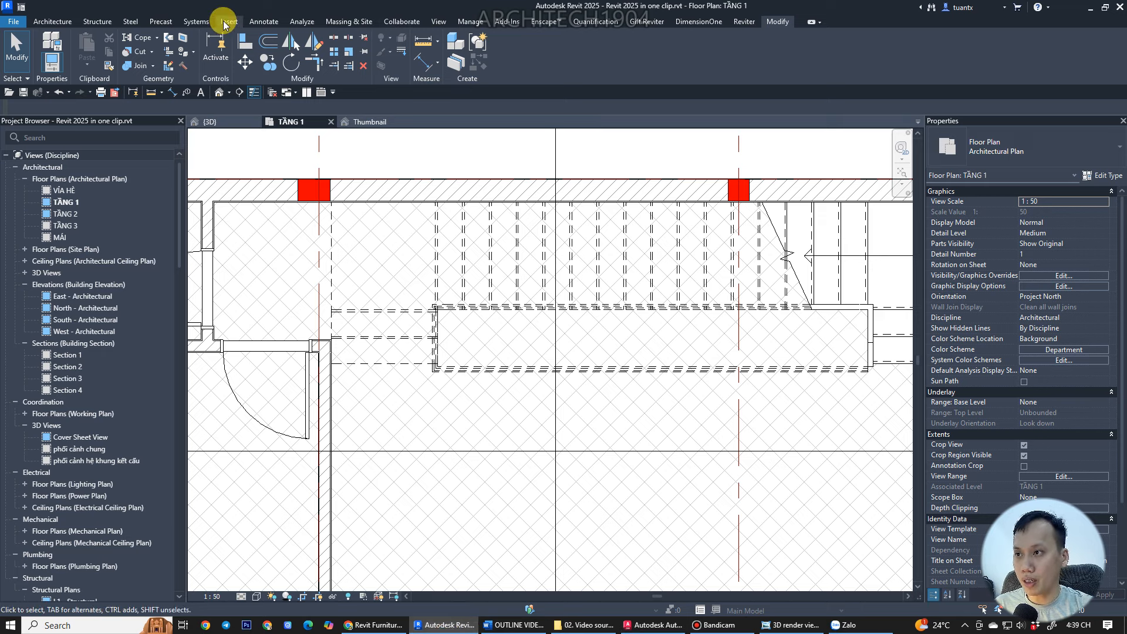
click(227, 21)
click(468, 46)
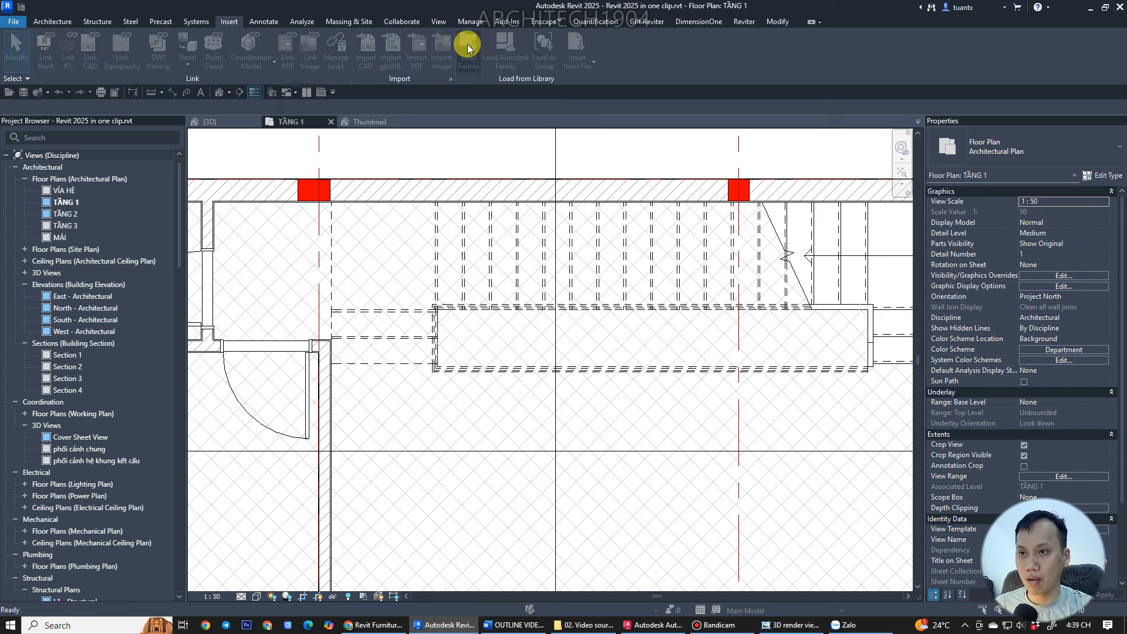
click(830, 111)
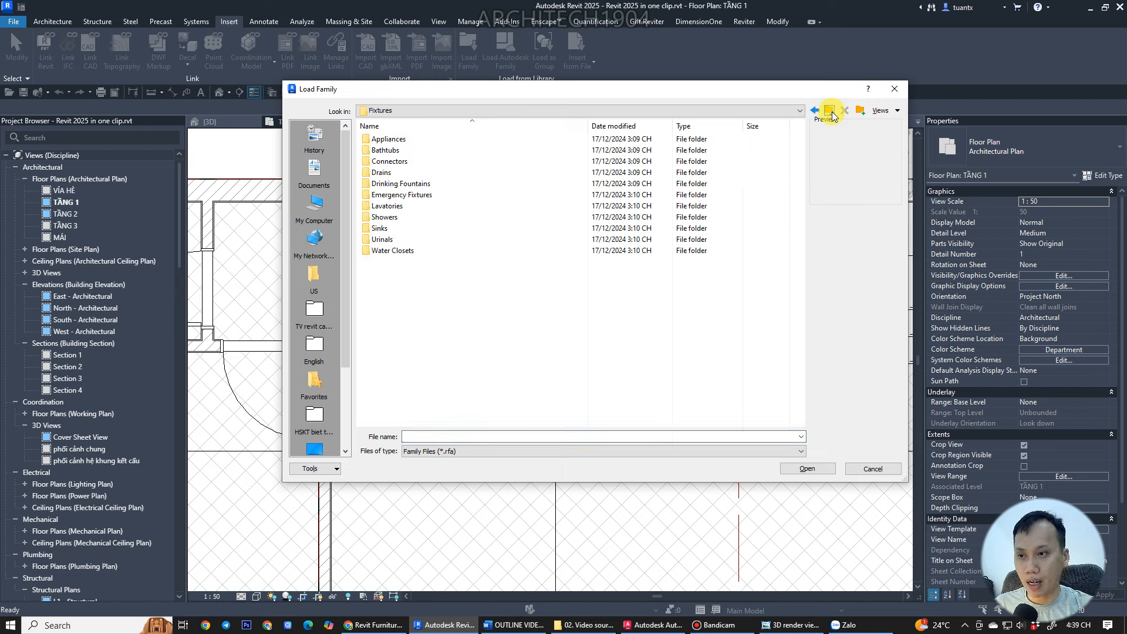
click(829, 111)
click(829, 111)
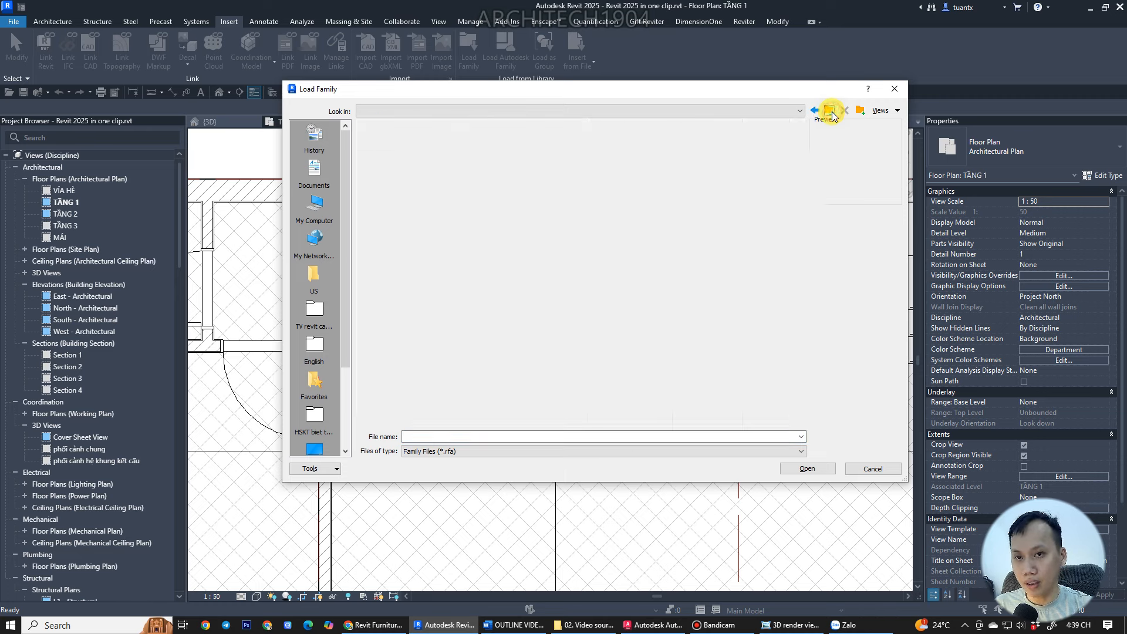
click(830, 111)
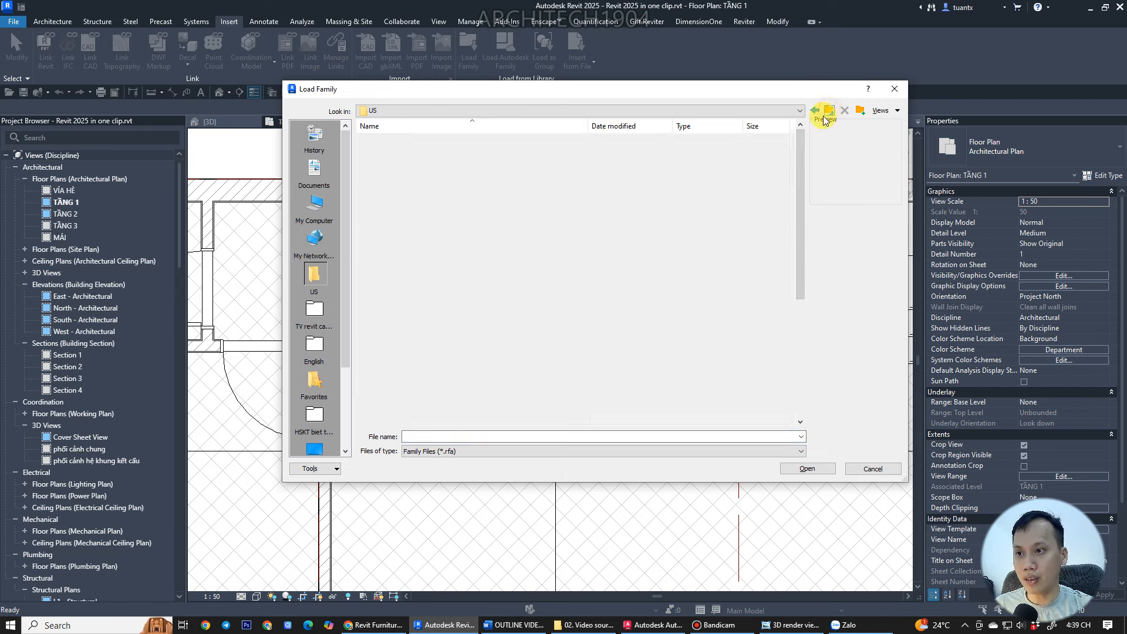
click(402, 353)
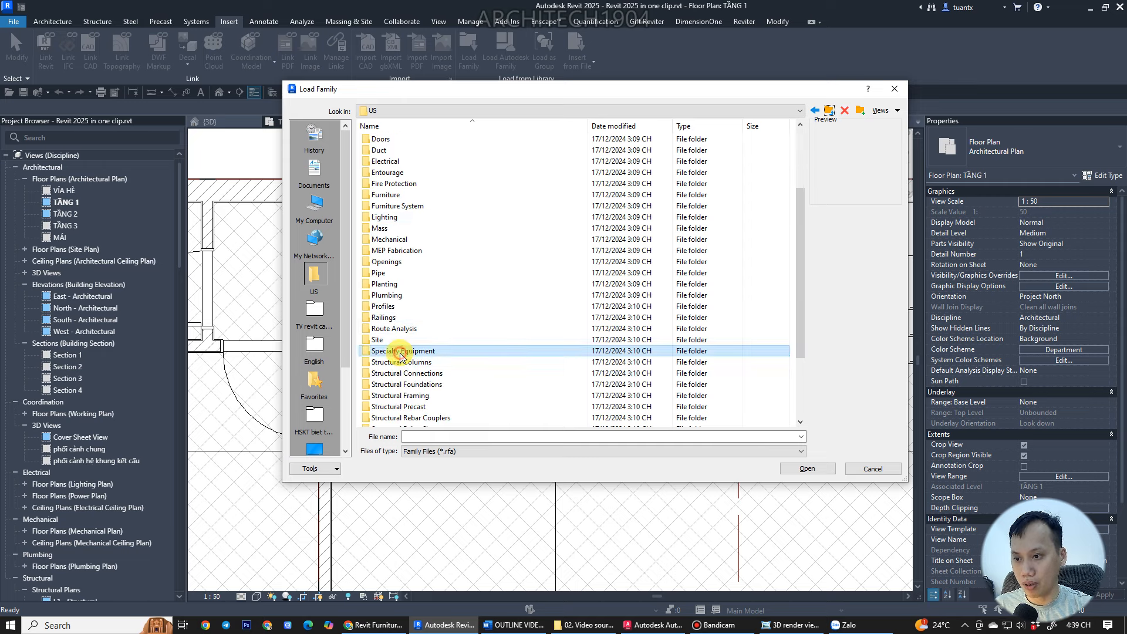
double_click(403, 353)
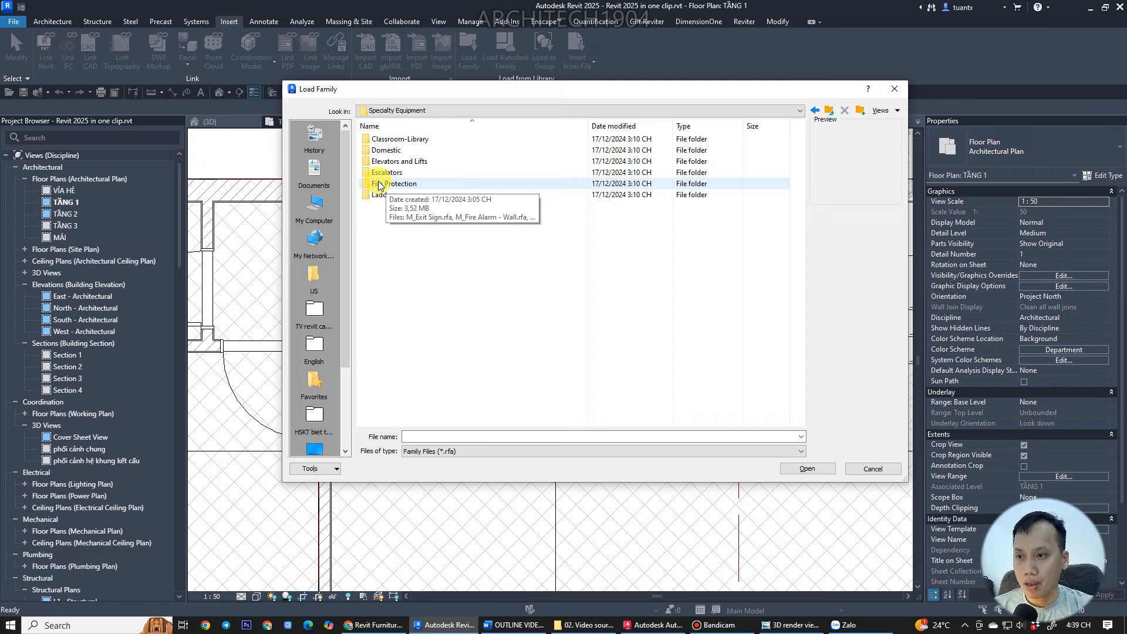
- Look through the Classroom-Library, Domestic and Fire Protection subfolders of Specialty Equipment for a washing machine family
click(391, 143)
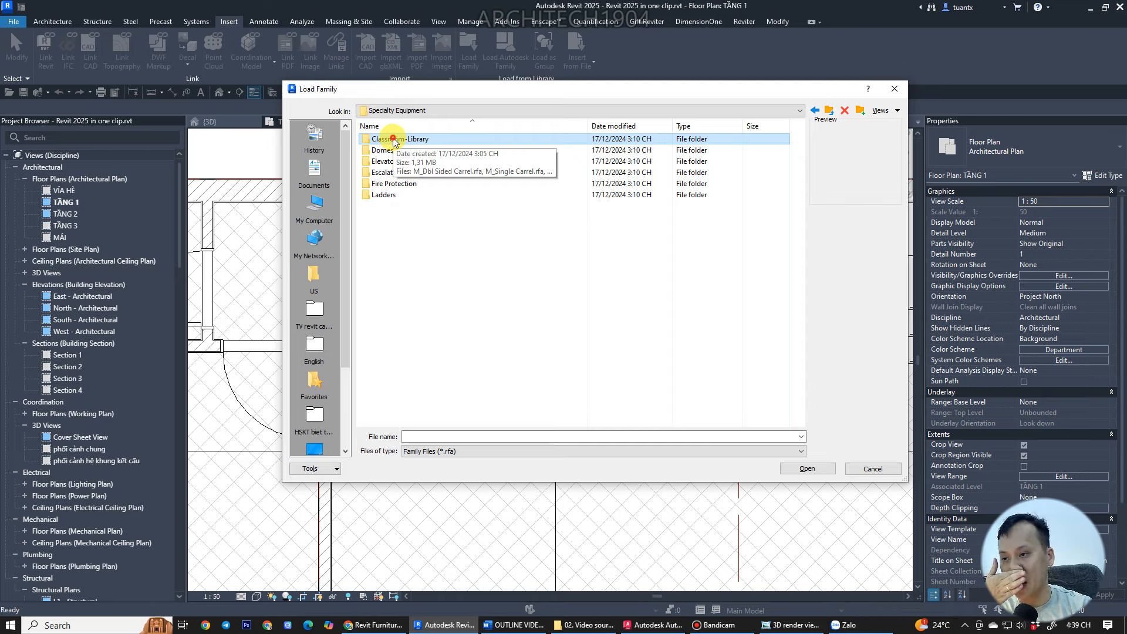
double_click(392, 141)
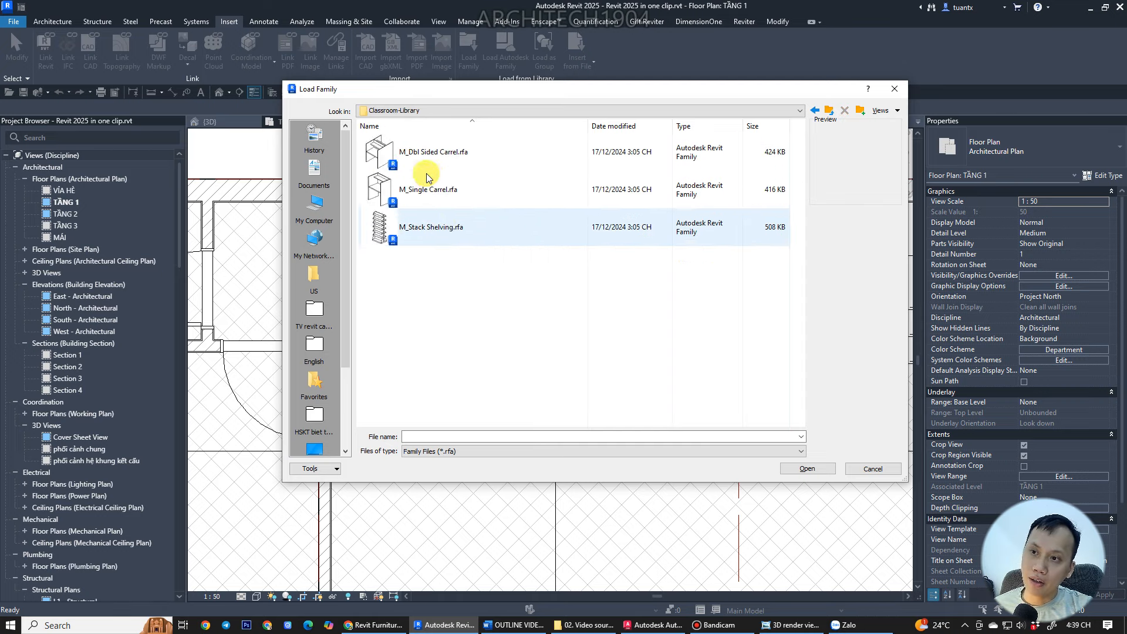
click(828, 111)
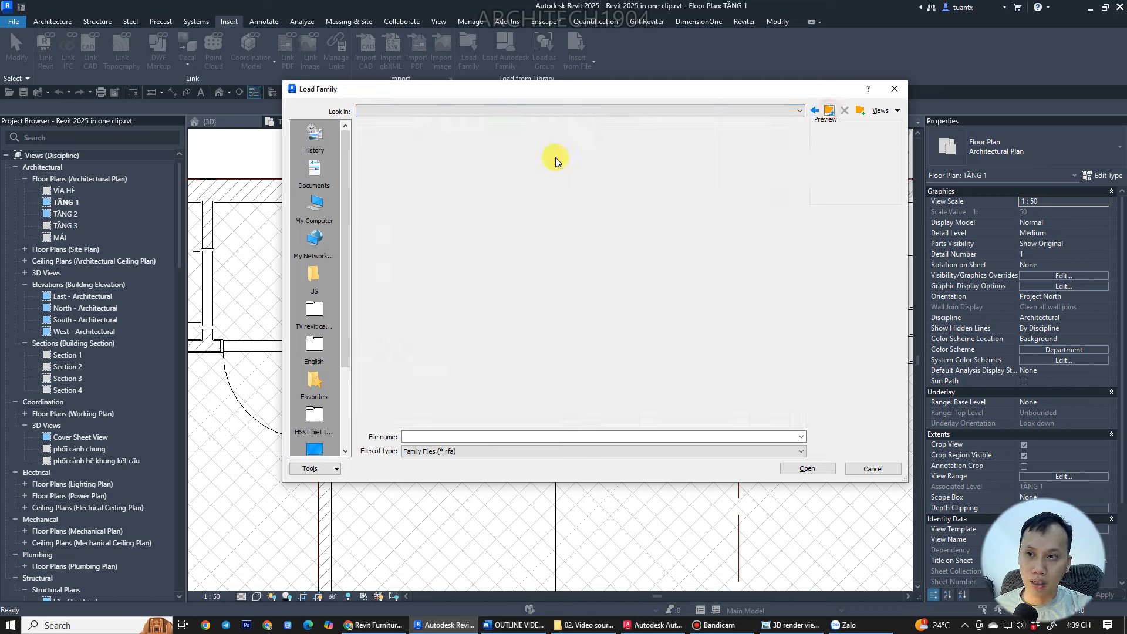
double_click(411, 150)
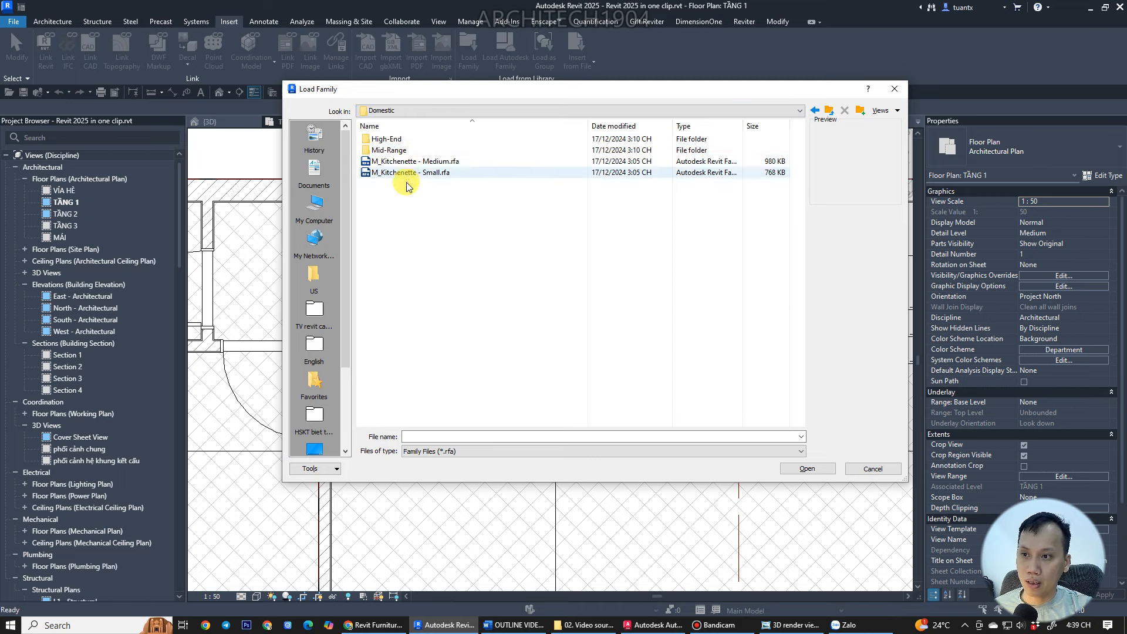
click(828, 110)
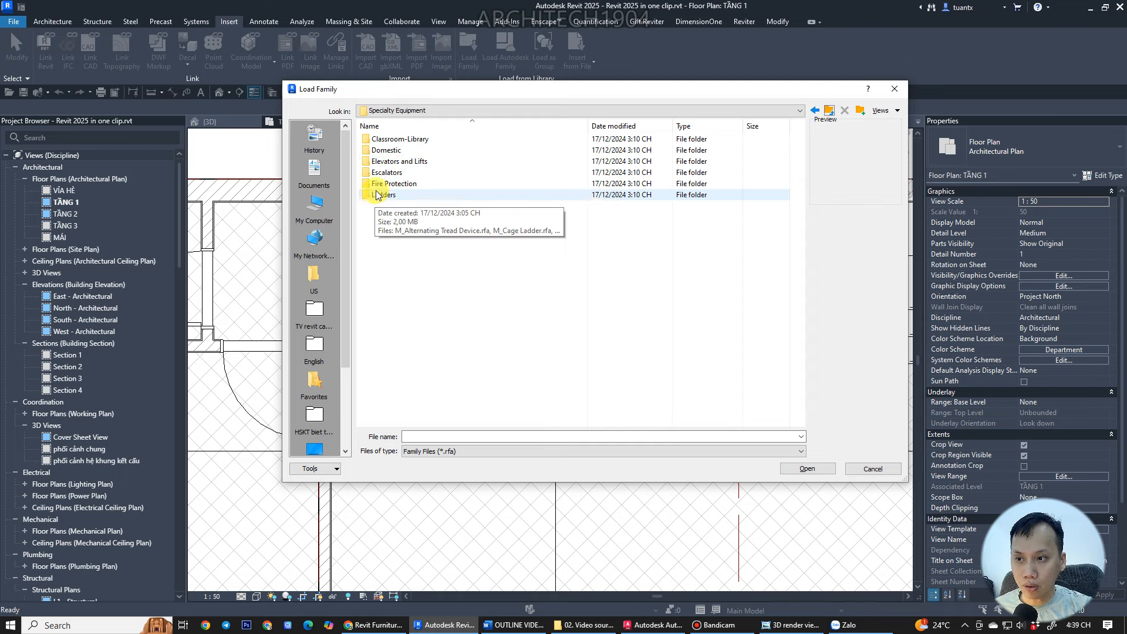
double_click(378, 183)
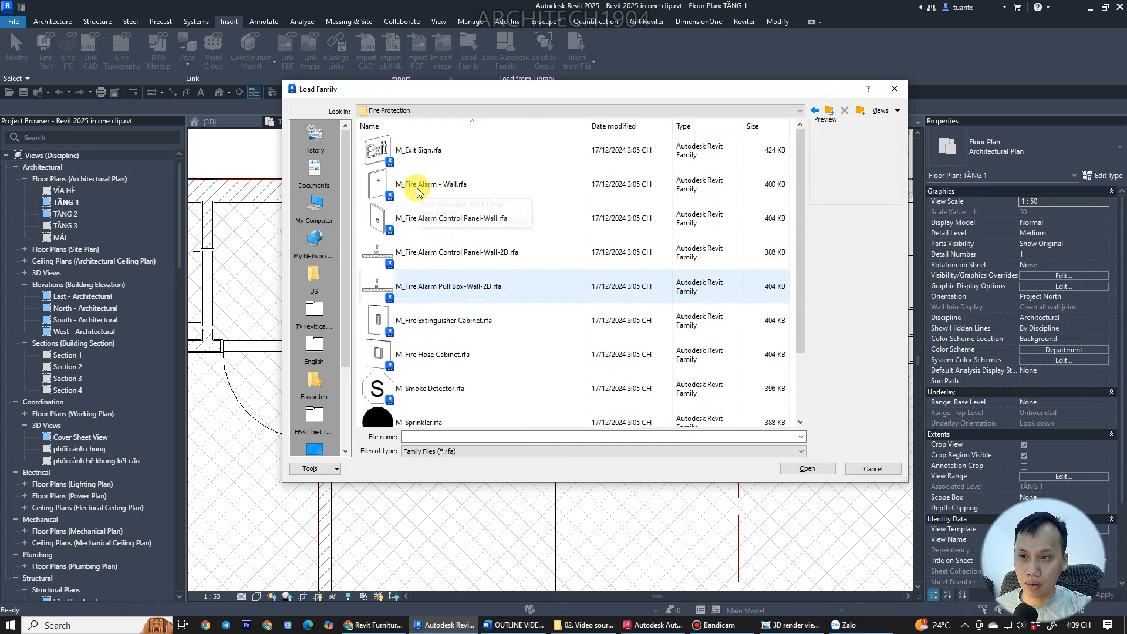
ctrl+scroll(417, 190, up, 3)
ctrl+scroll(417, 189, down, 1)
scroll(418, 189, down, 2)
scroll(392, 252, up, 2)
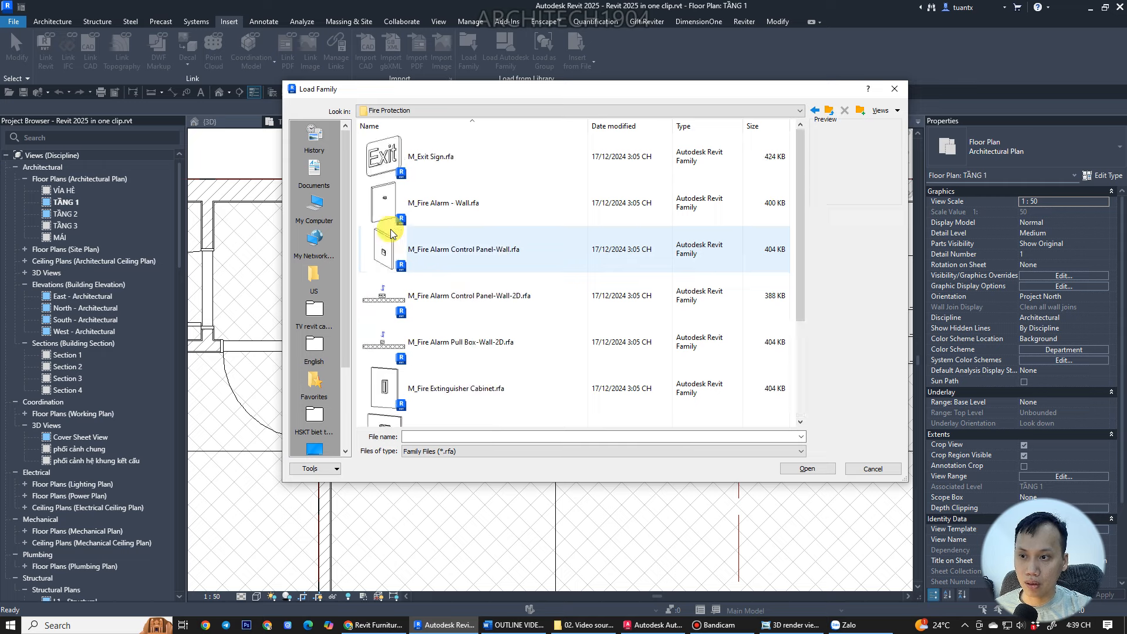
click(829, 111)
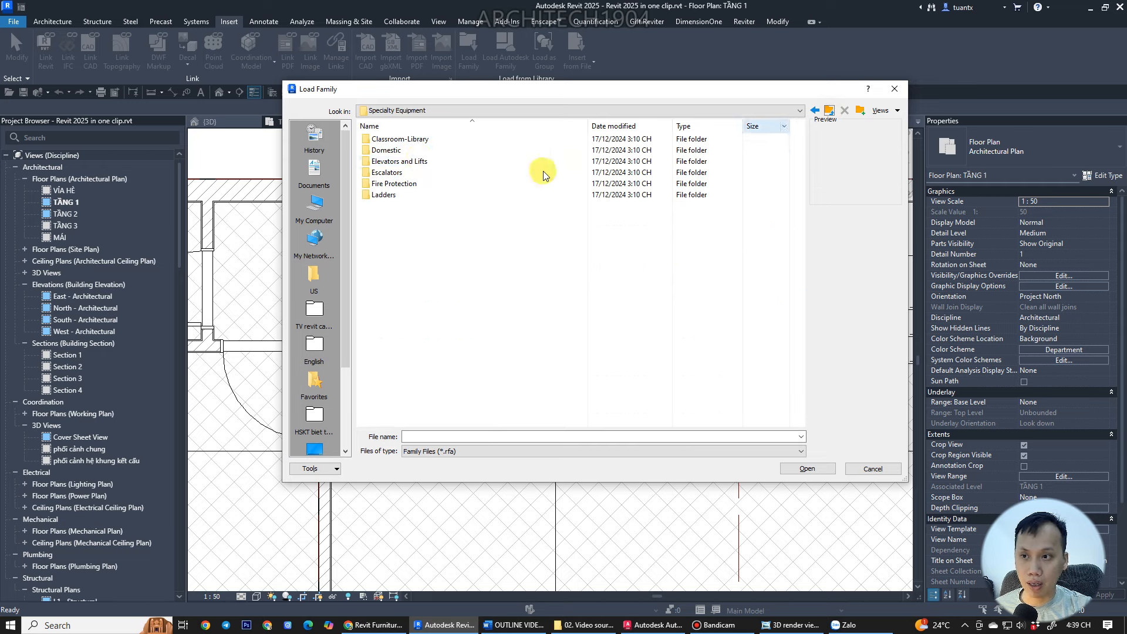
- Open the Domestic folder and preview the M_Kitchenette - Medium and M_Kitchenette - Small families
double_click(389, 149)
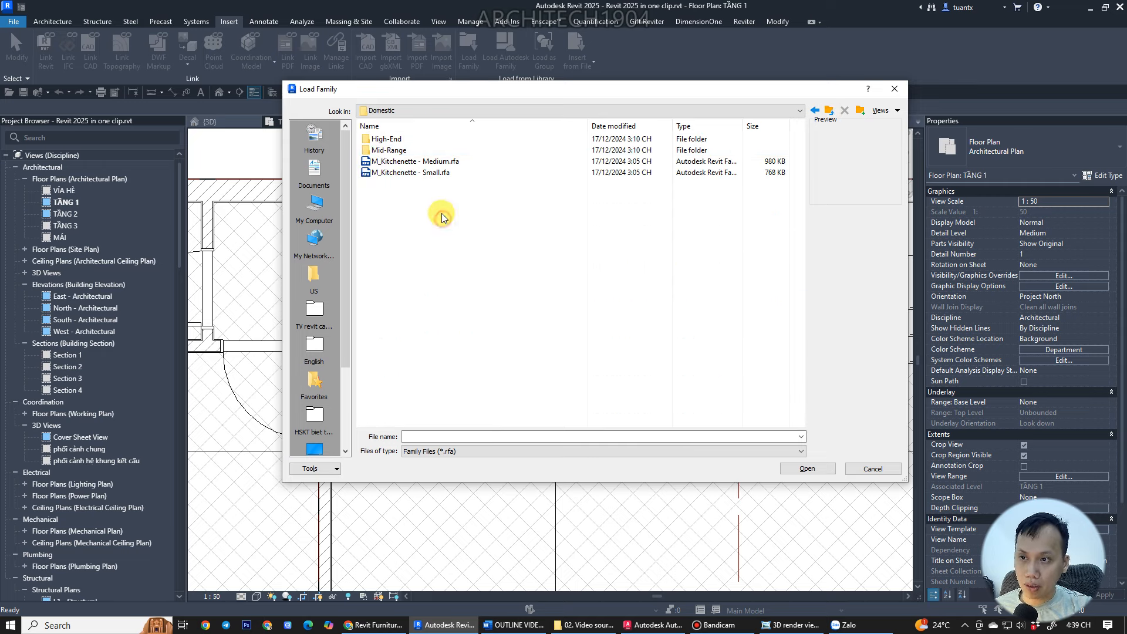
ctrl+scroll(441, 214, up, 2)
click(453, 238)
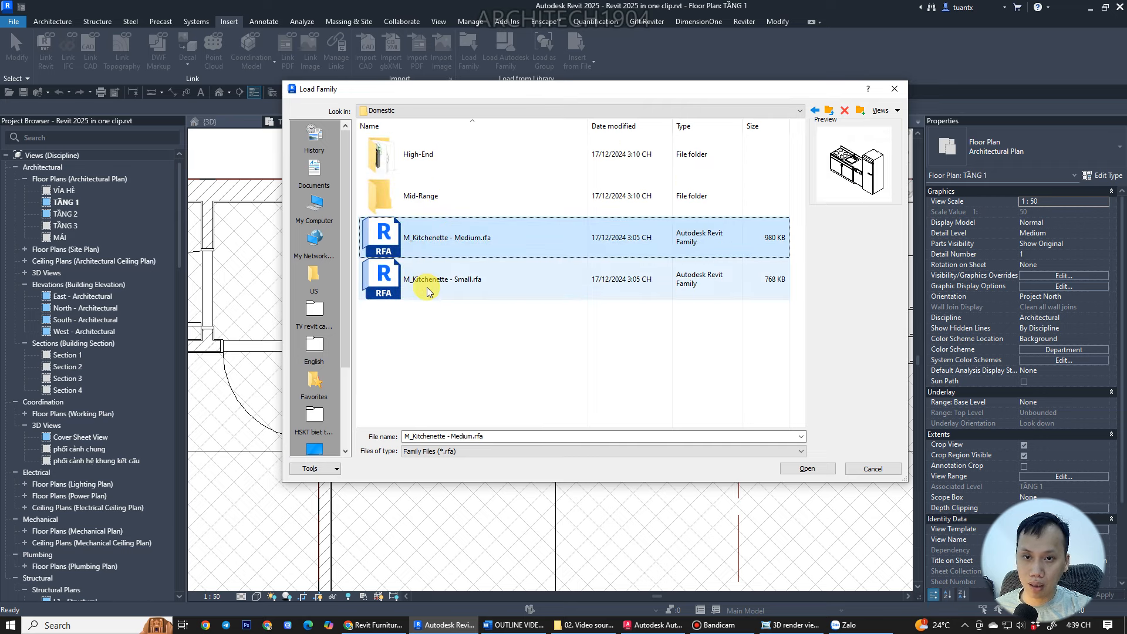
click(427, 290)
click(441, 234)
click(439, 287)
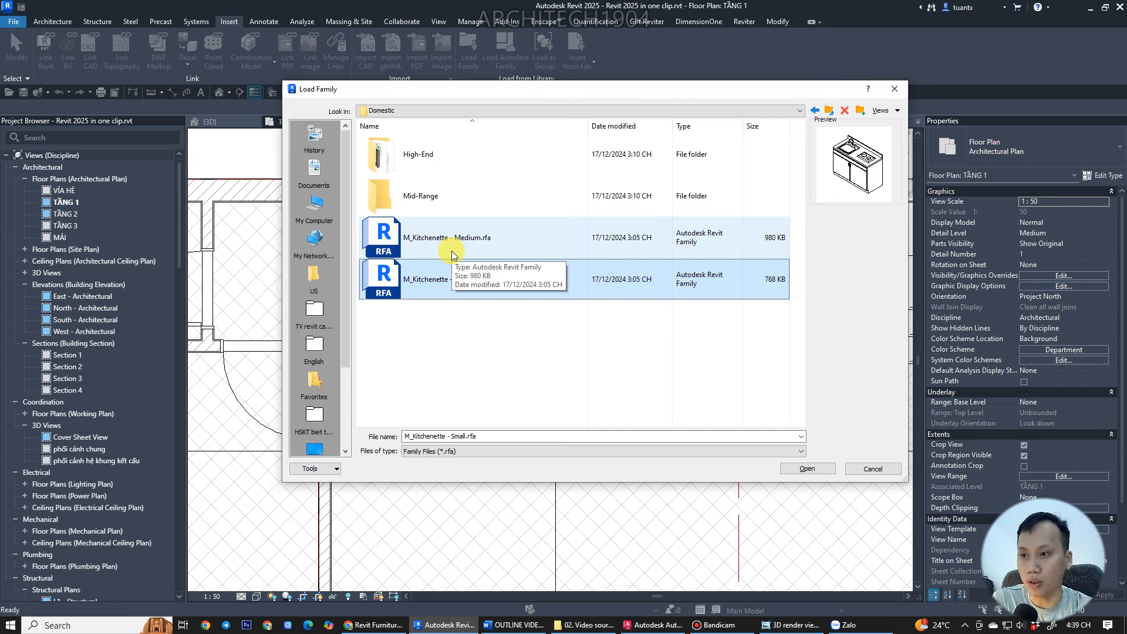
click(406, 197)
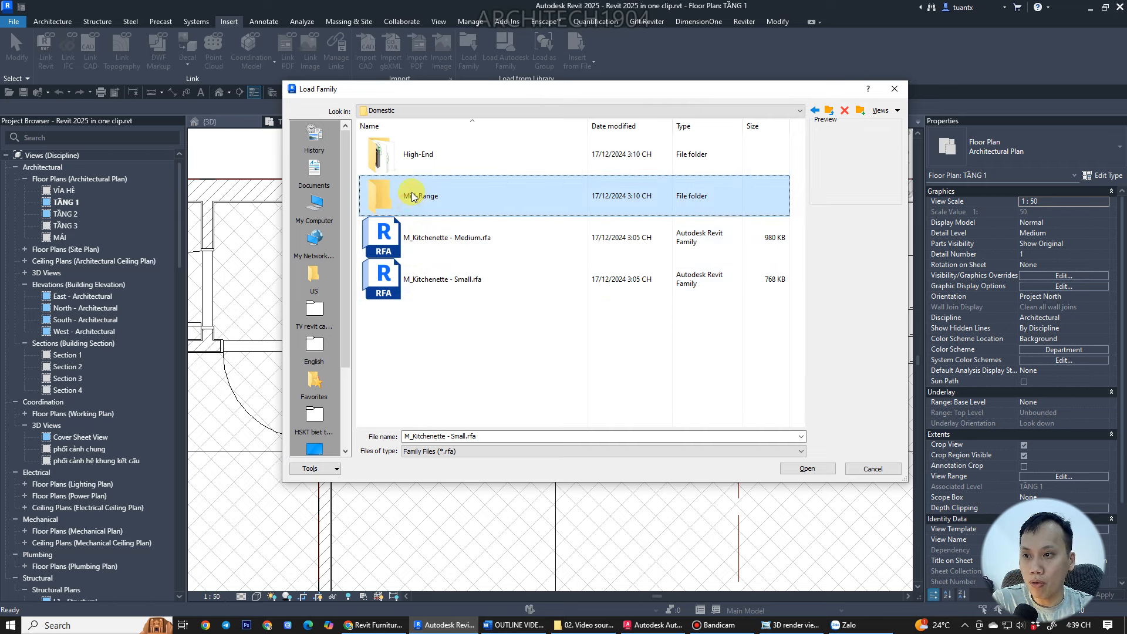
click(412, 160)
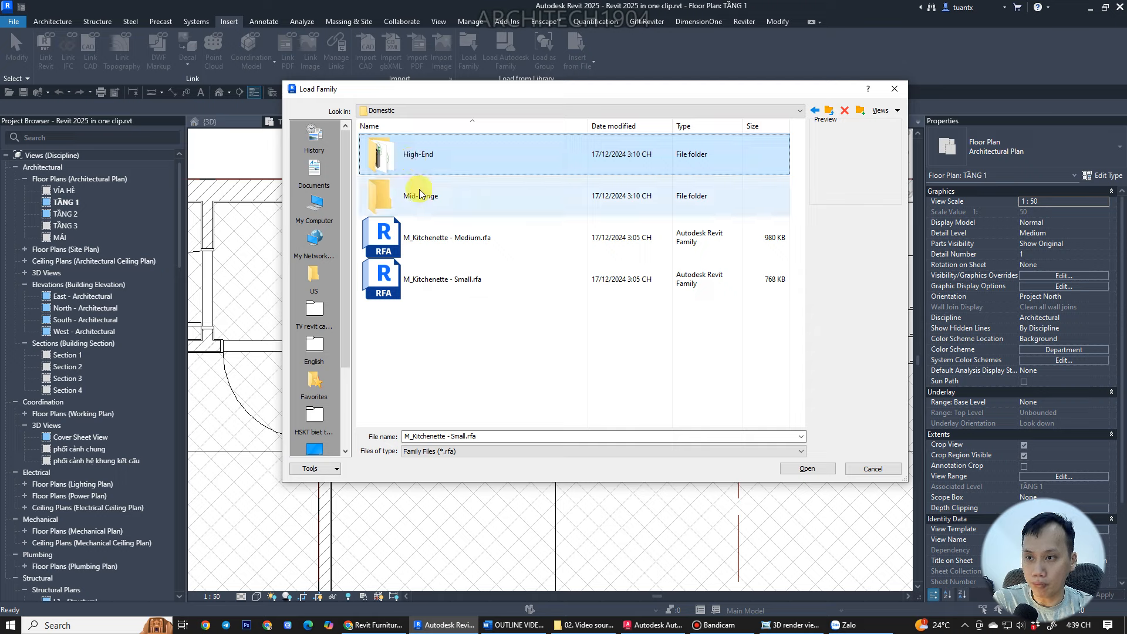
- Open the Mid-Range folder and examine the enlarged previews of its dryer, refrigerator and washer families
click(419, 192)
double_click(433, 200)
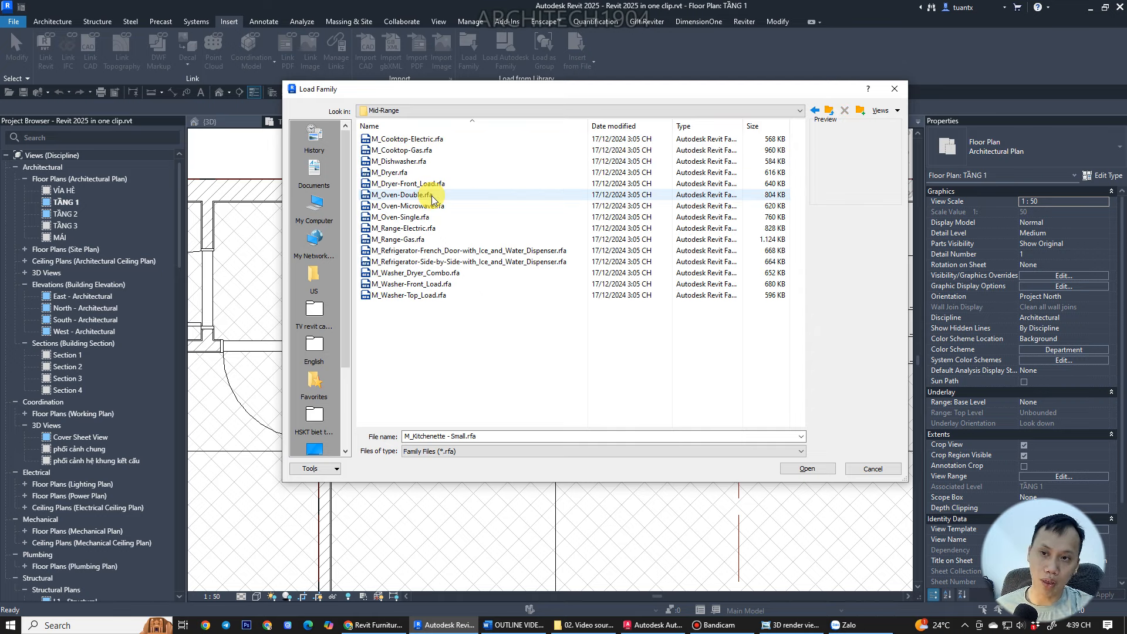
ctrl+scroll(487, 209, up, 5)
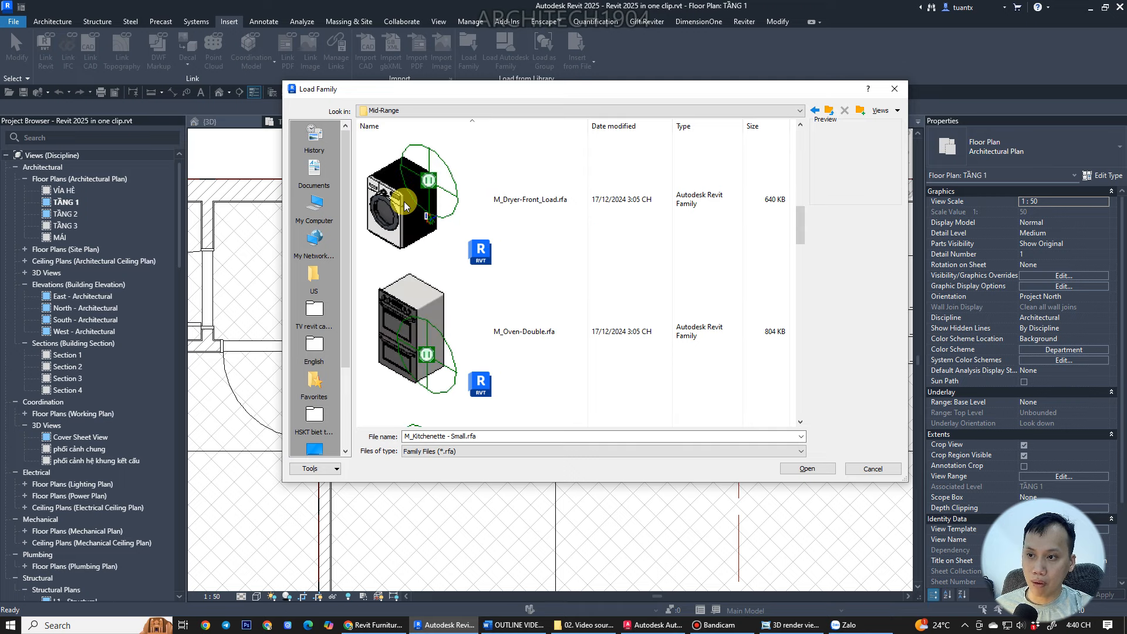
scroll(512, 312, up, 1)
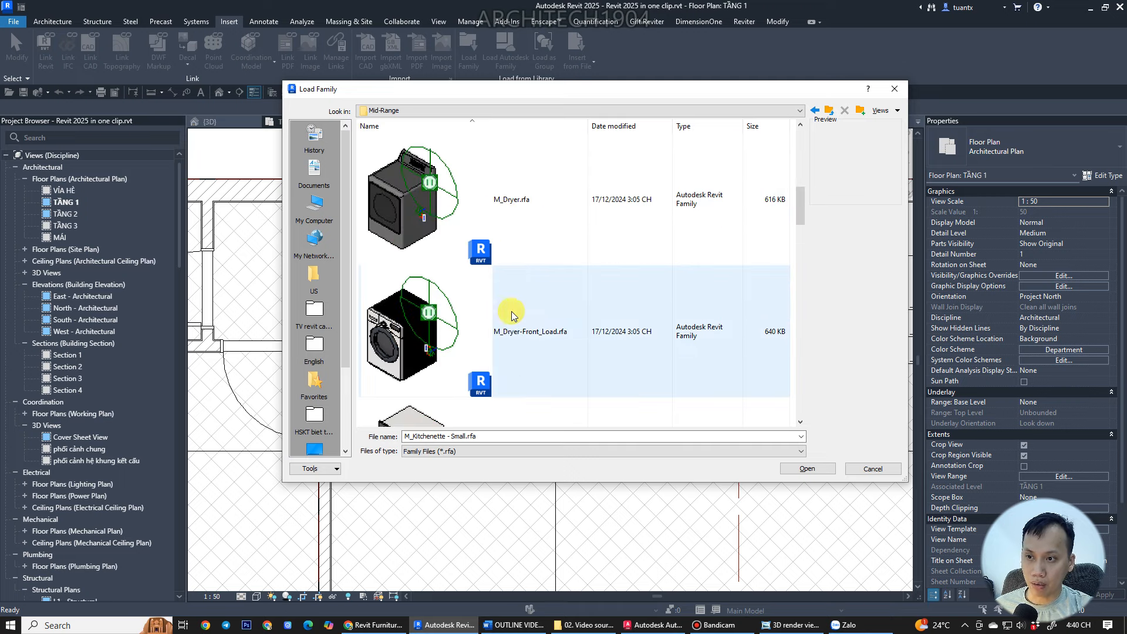
scroll(489, 225, up, 1)
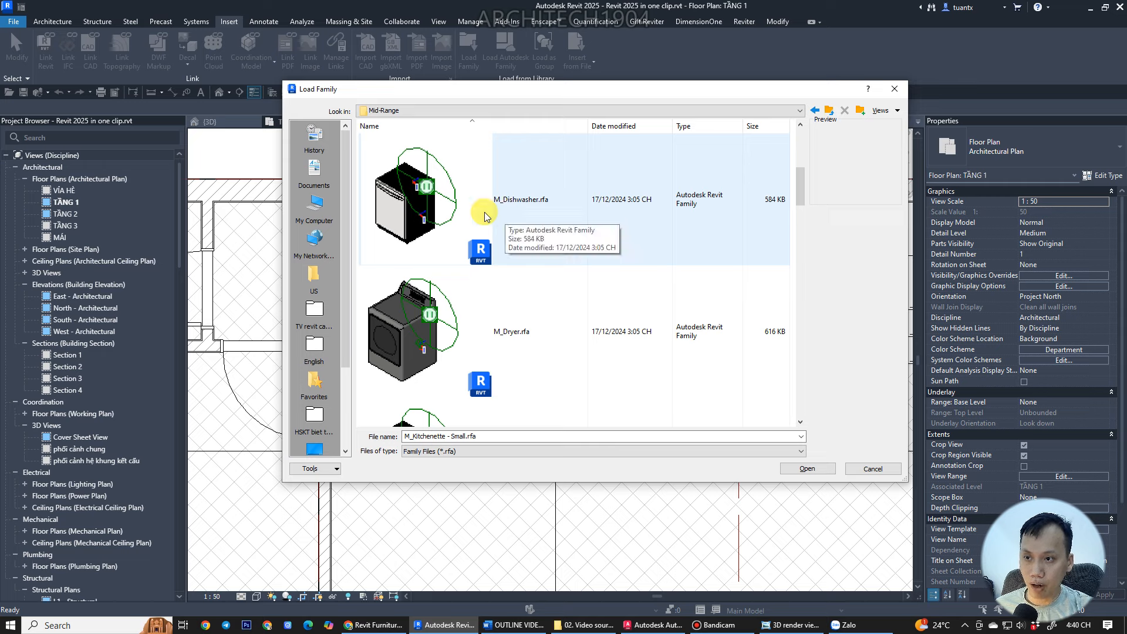
scroll(511, 202, down, 2)
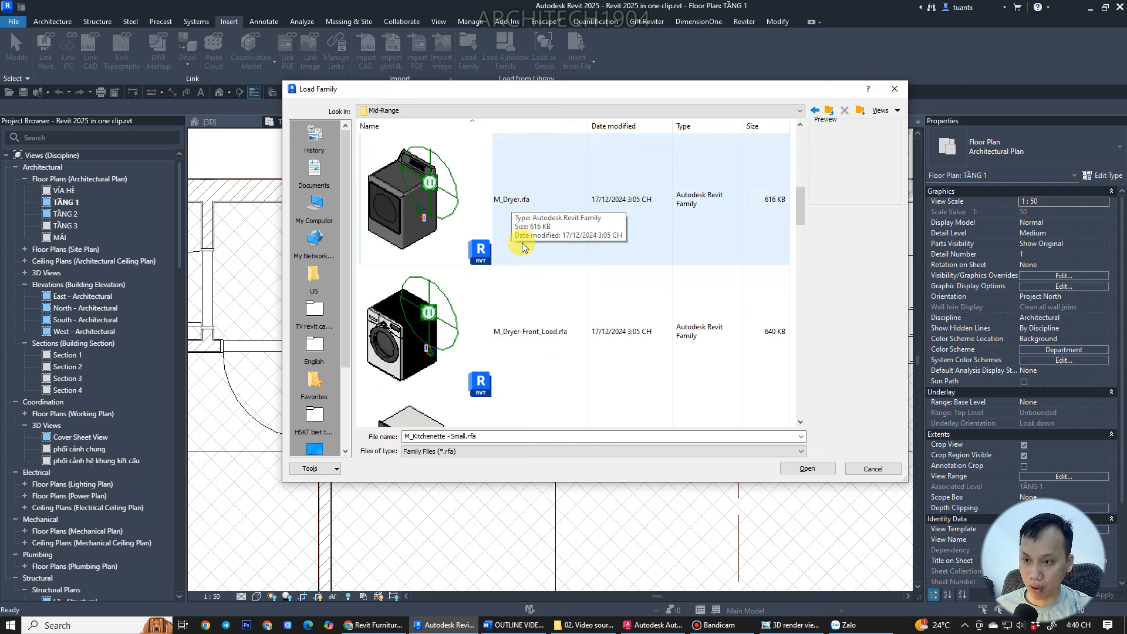
scroll(522, 252, down, 5)
scroll(525, 271, down, 4)
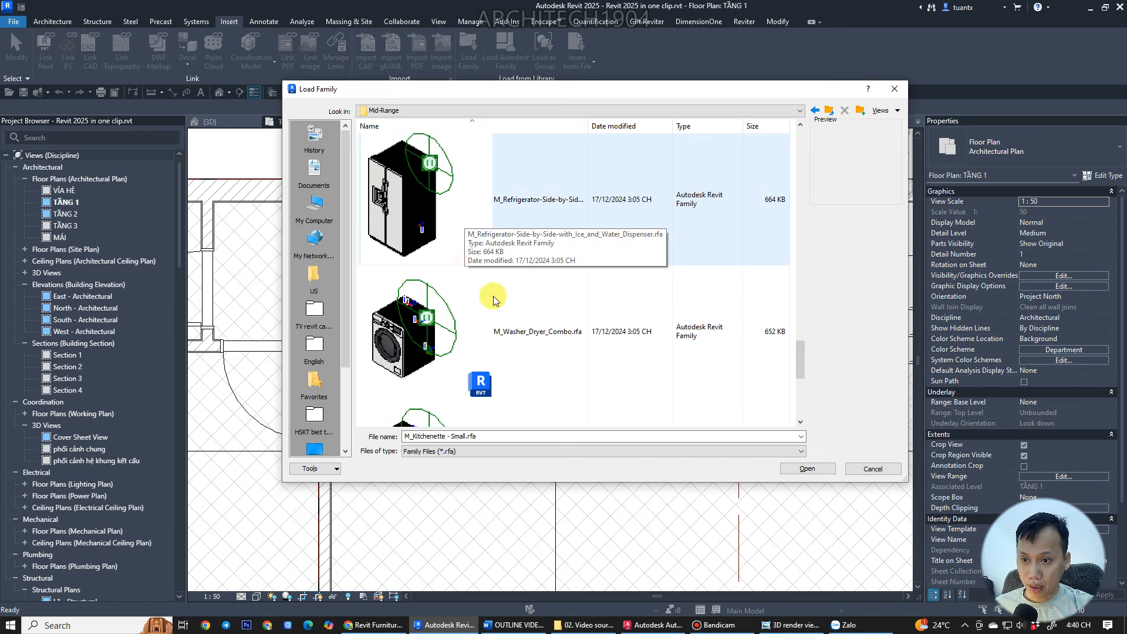
scroll(517, 305, down, 1)
scroll(526, 256, up, 1)
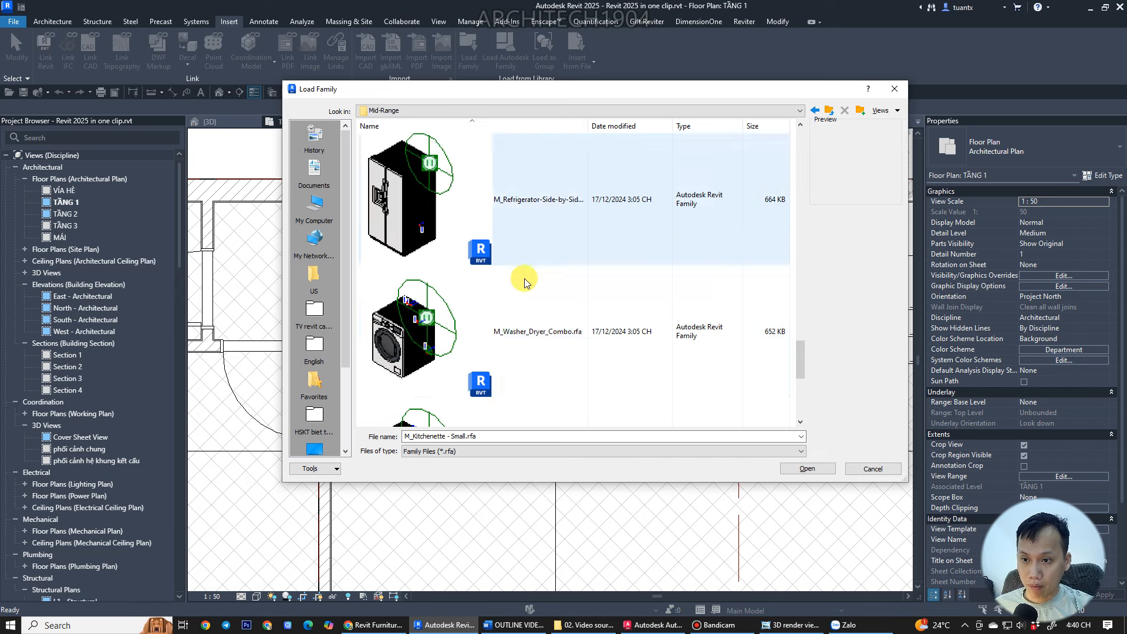
- Compare the washer families and load M_Washer-Front_Load.rfa into the project
click(514, 332)
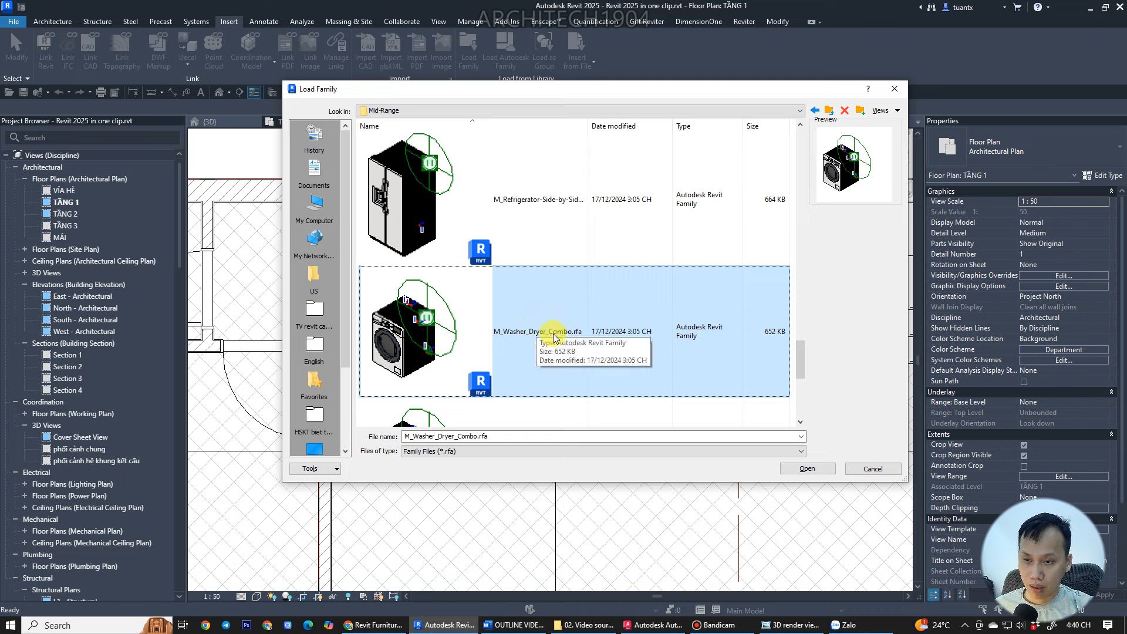
scroll(574, 345, down, 2)
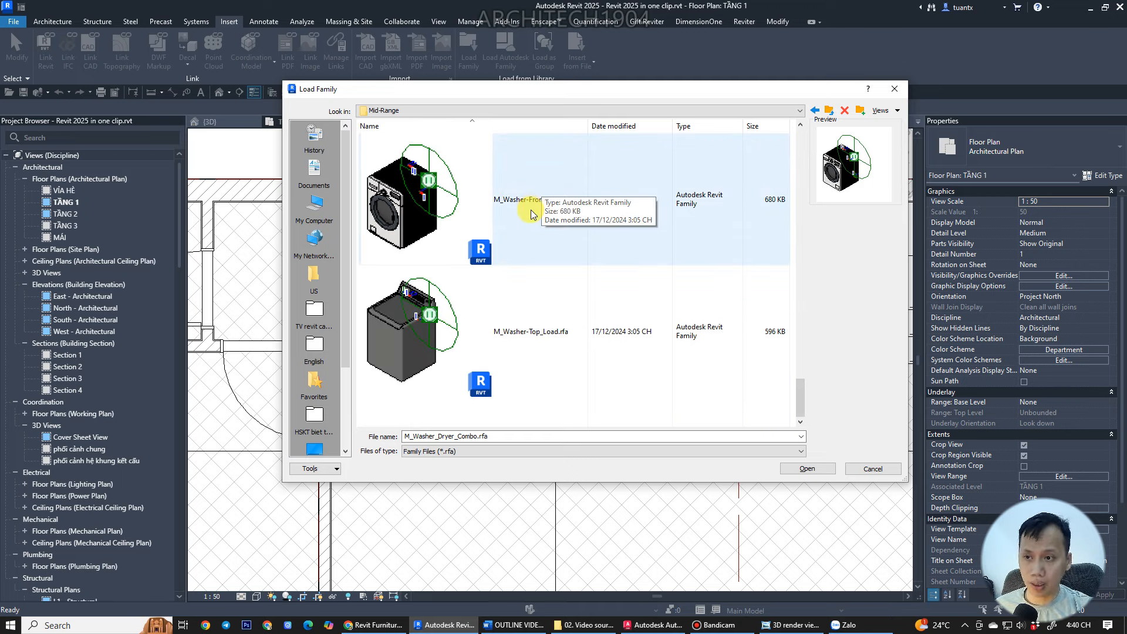
scroll(530, 206, up, 1)
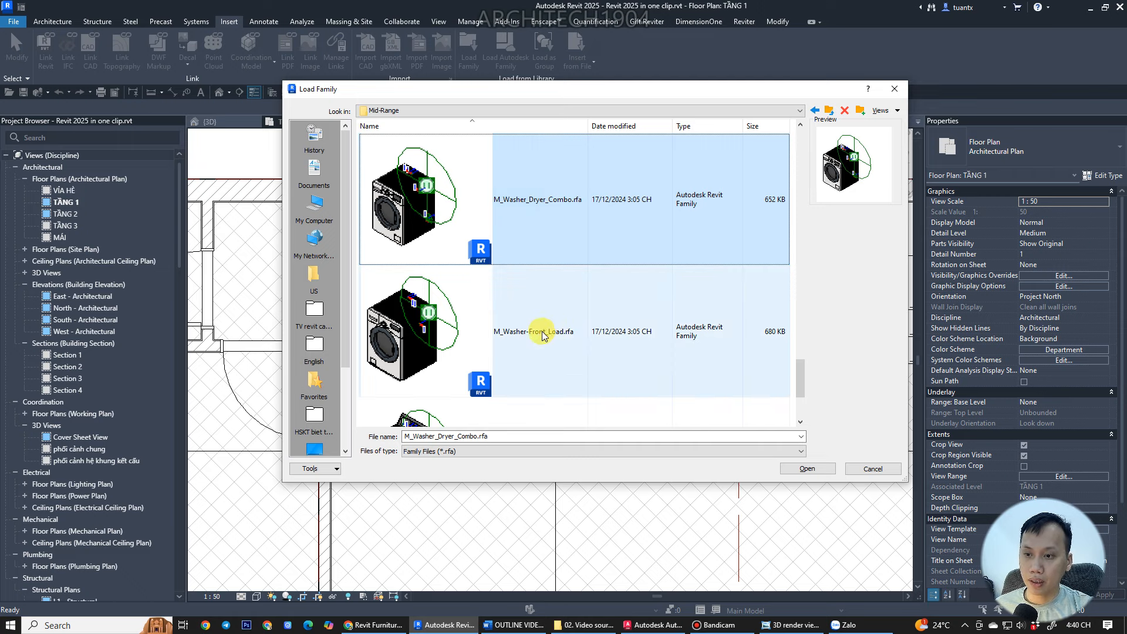
click(508, 334)
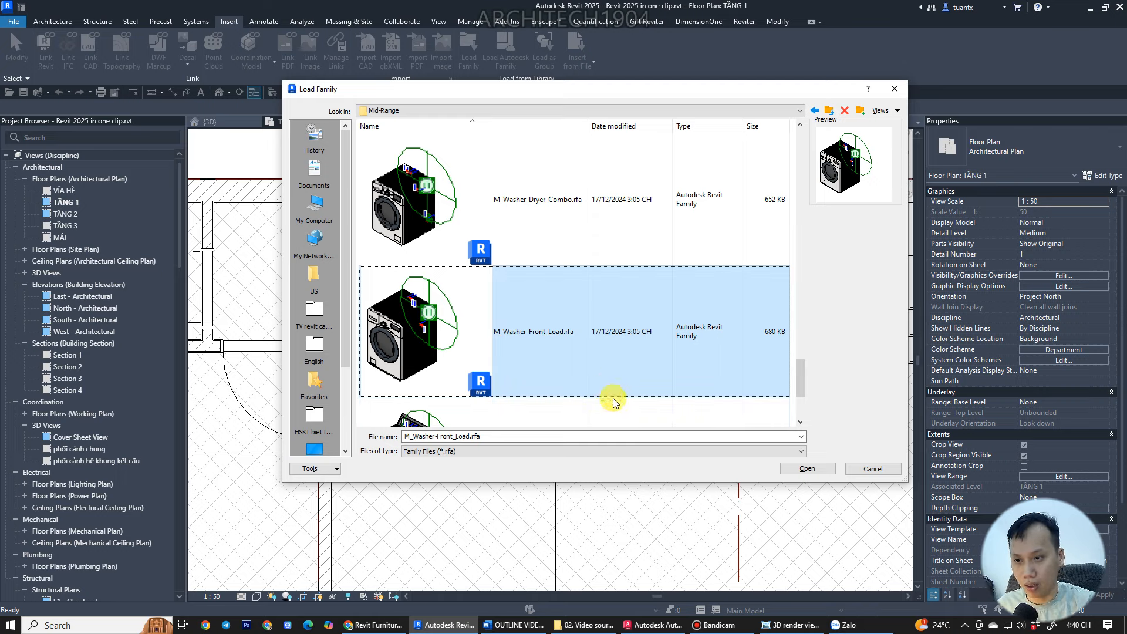
click(804, 470)
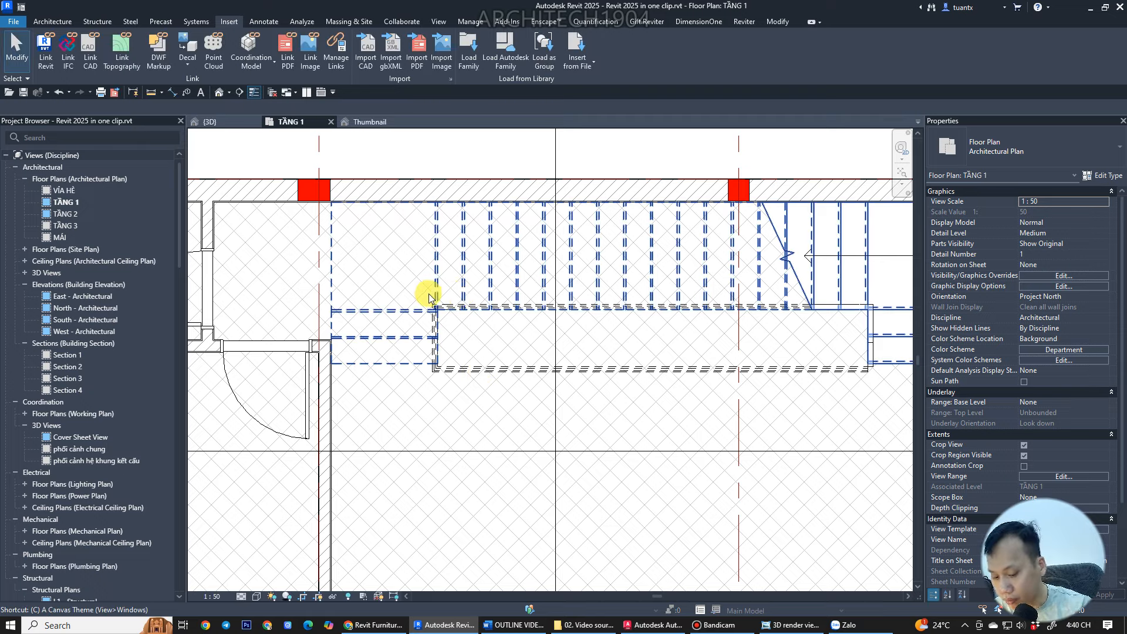
- Place the 700mm M_Washer-Front_Load under the stair flight on TẦNG 1, rotated so its door faces the WC
key(m)
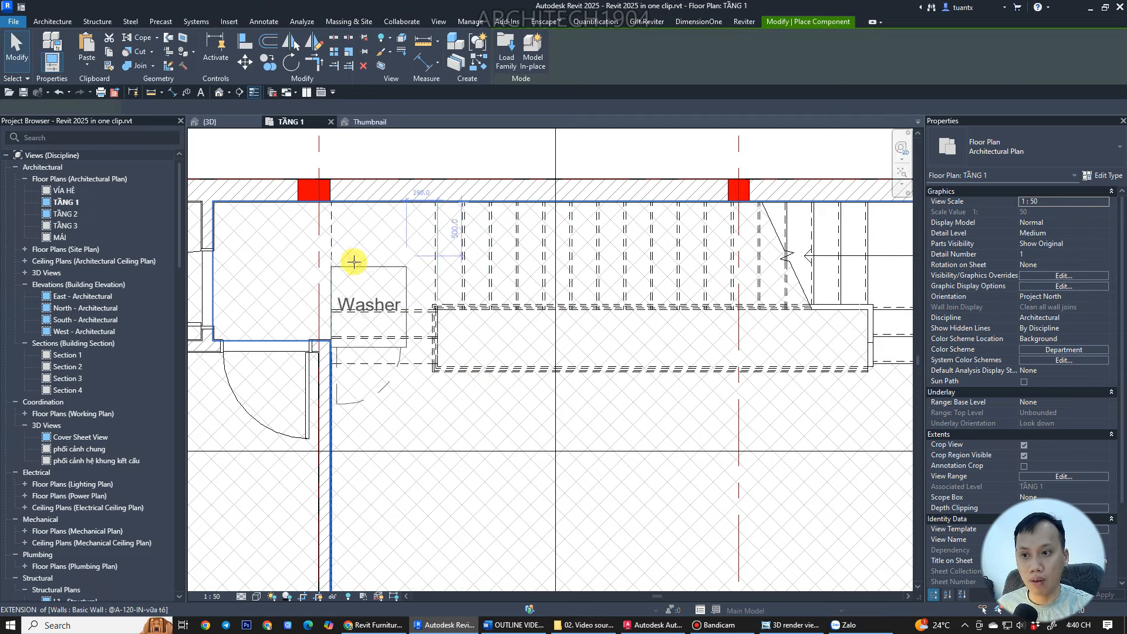
key(space)
key(space)
key(space)
key(space)
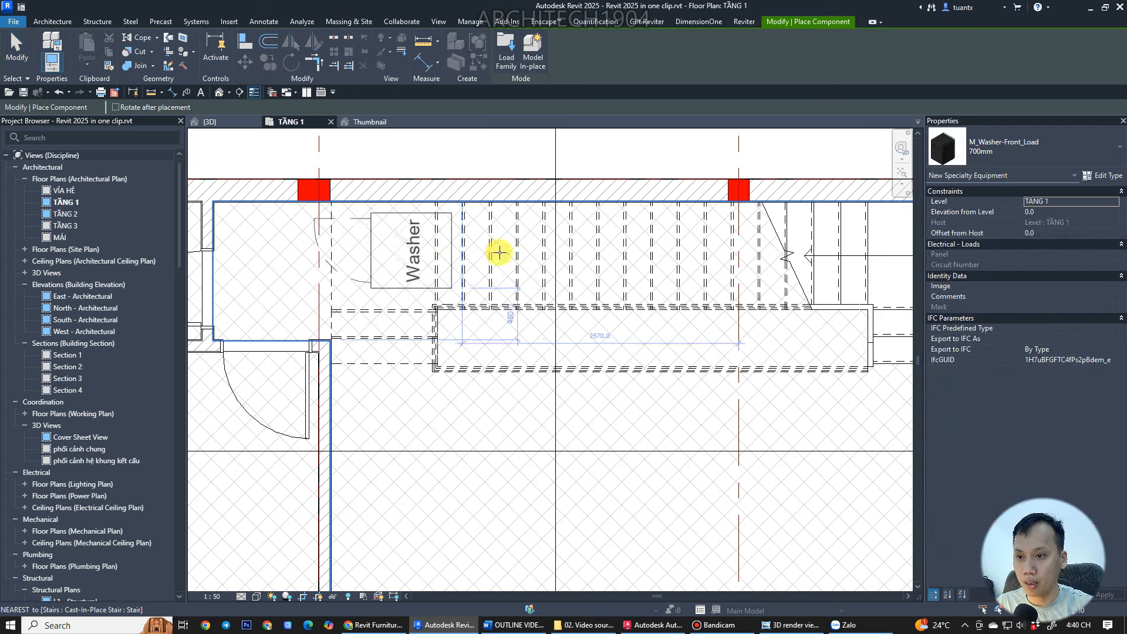
middle_drag(512, 256, 441, 307)
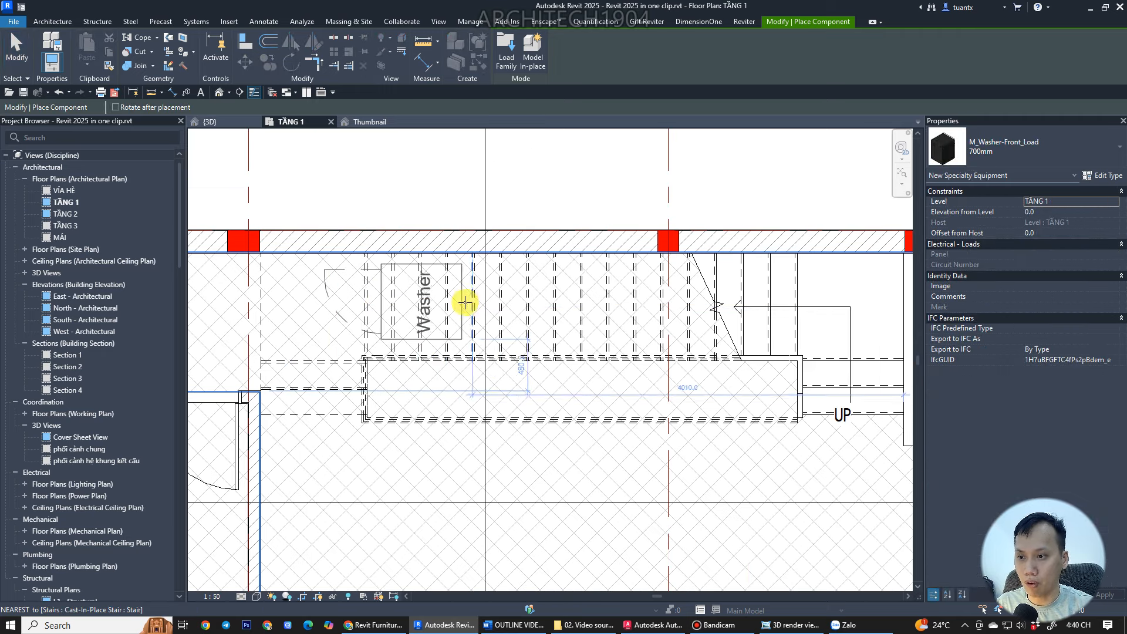
- Check the washing machine's position beside the stair in the AutoCAD layout, return to Revit and end the component placement
click(653, 625)
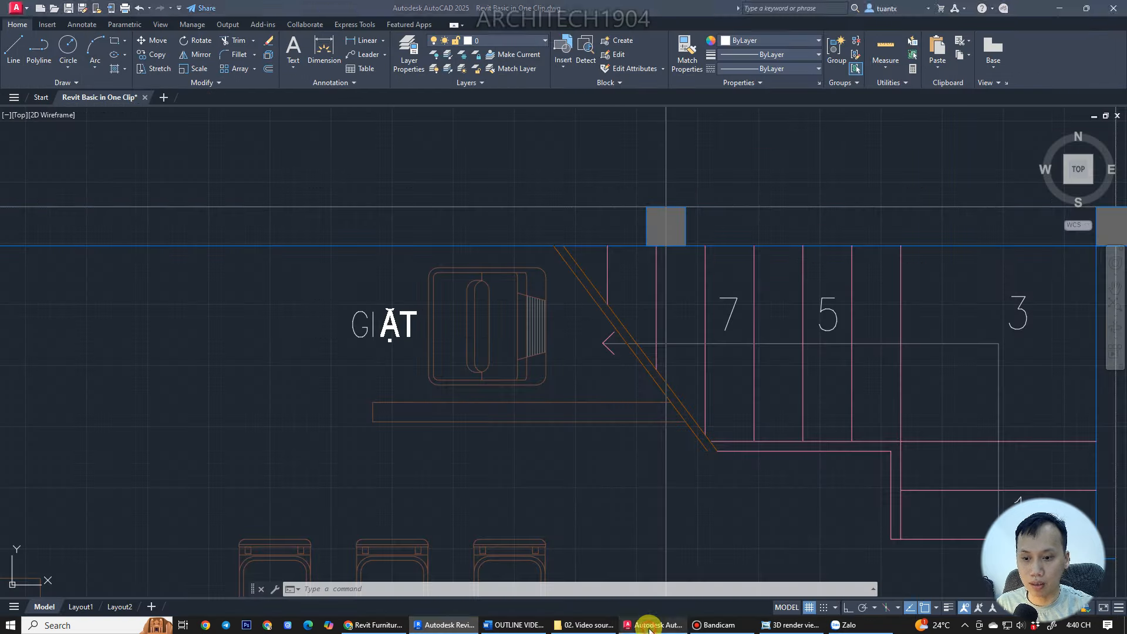
scroll(572, 439, down, 3)
scroll(562, 436, up, 1)
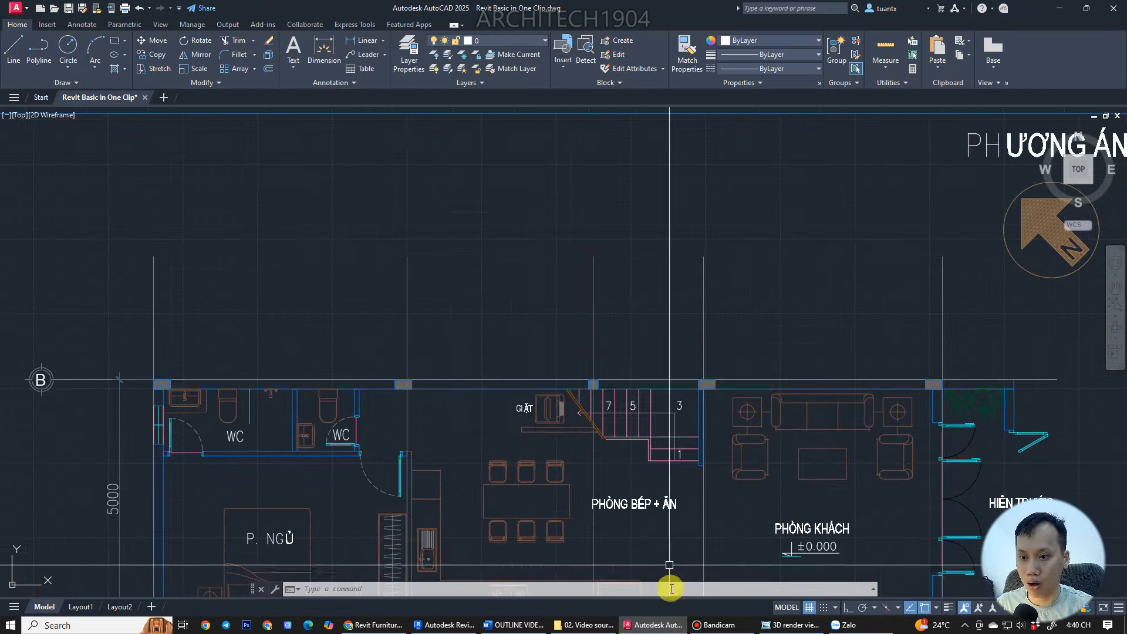
click(654, 625)
key(Escape)
scroll(449, 354, down, 2)
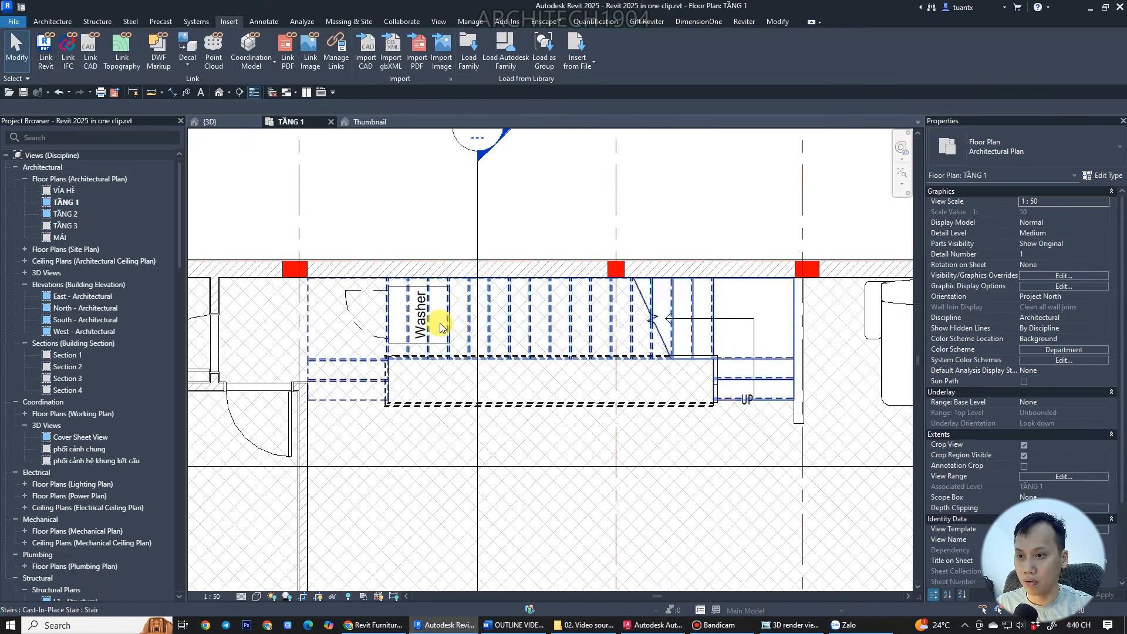
- Isolate the washer in a 3D section box and enlarge the box to include the staircase above it
click(346, 311)
key(b)
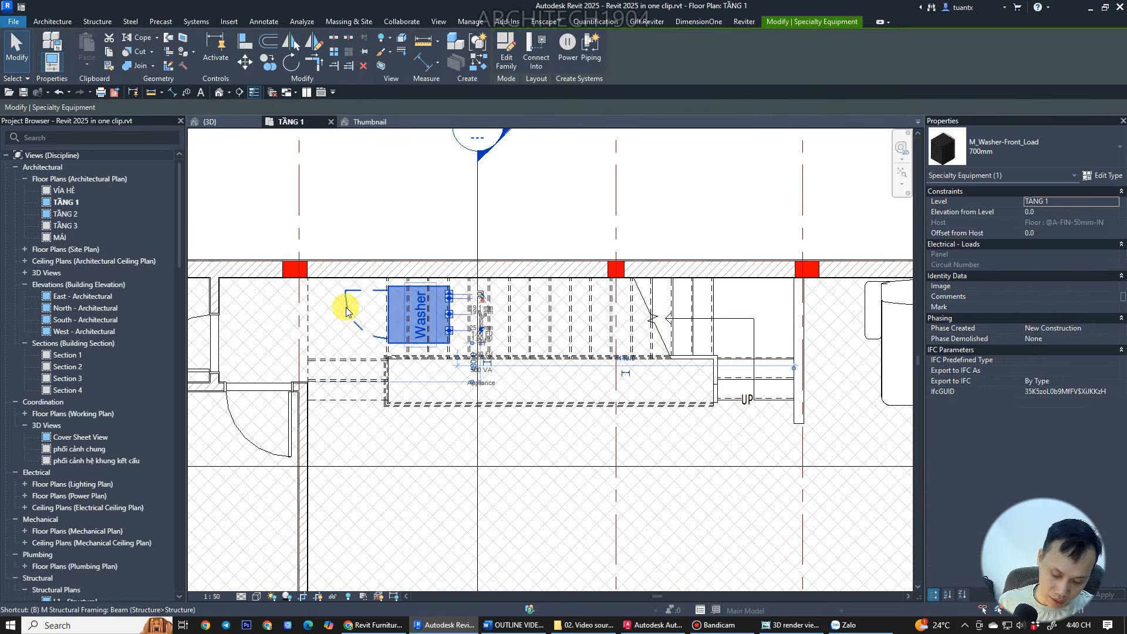
key(x)
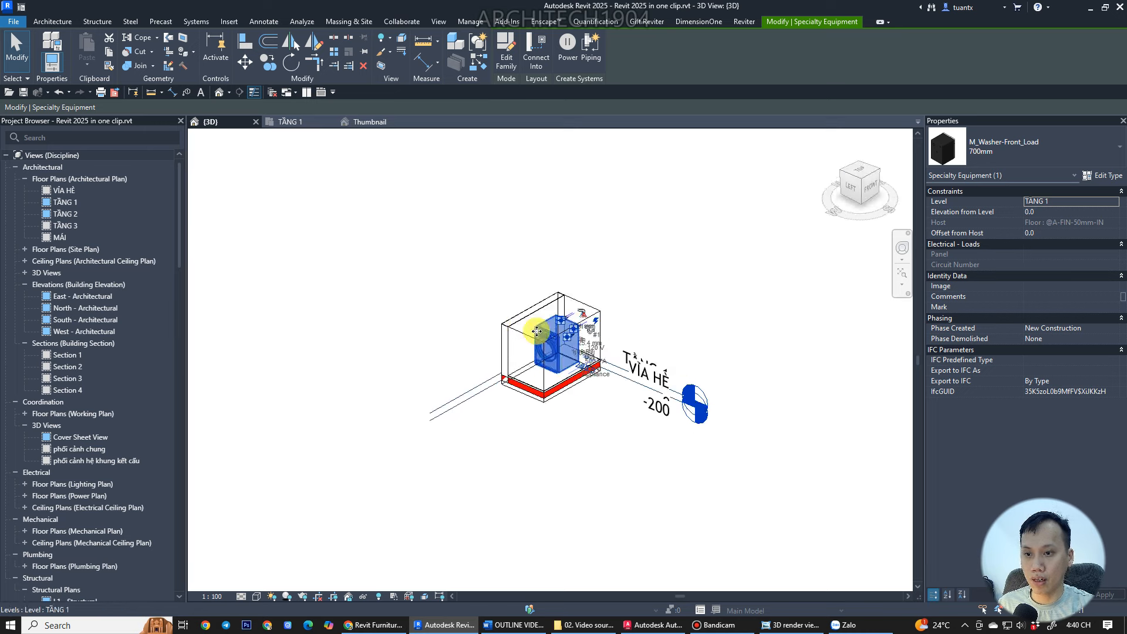
click(517, 332)
drag(549, 315, 557, 210)
middle_drag(610, 327, 538, 297)
drag(700, 303, 702, 302)
shift+middle_drag(661, 340, 613, 361)
scroll(500, 345, up, 2)
- Nudge the washer along the floor under the stair flight, away from the upper landing and toward grid 3
click(499, 345)
key(Right)
key(Right)
key(Right)
key(Right)
key(Right)
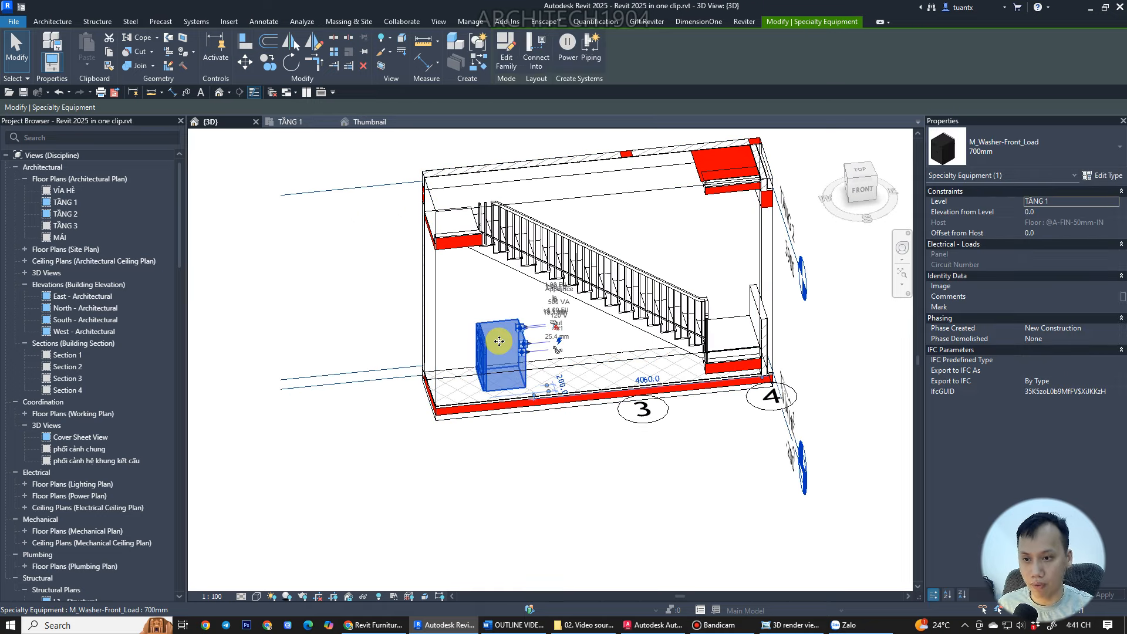
key(Right)
key(Right)
key(Right)
key(Right)
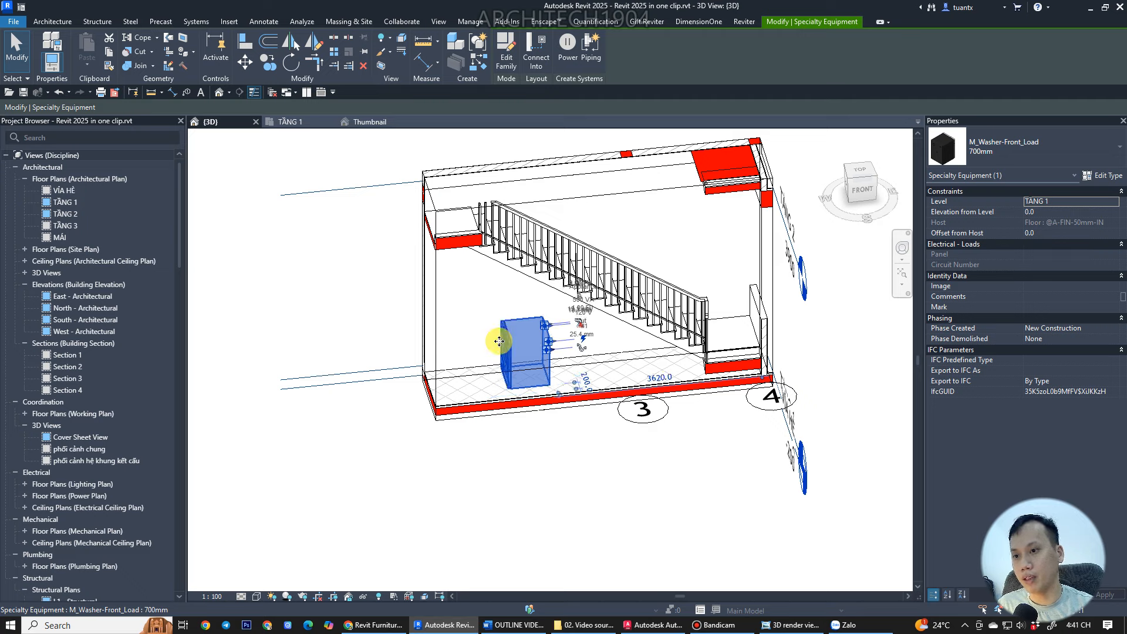
- Nudge the washer back toward the upper landing, to about 3700 mm from the wall at grid 4
key(Left)
key(Left)
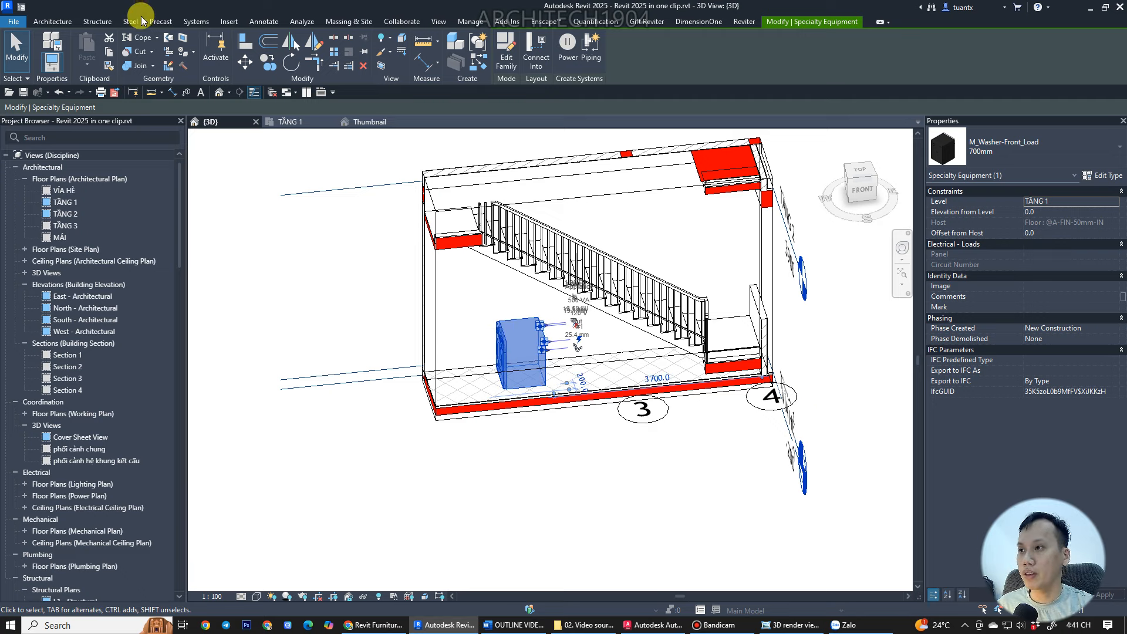
- Load the M_Dryer-Front_Load.rfa family from the Mid-Range folder into the project
click(229, 22)
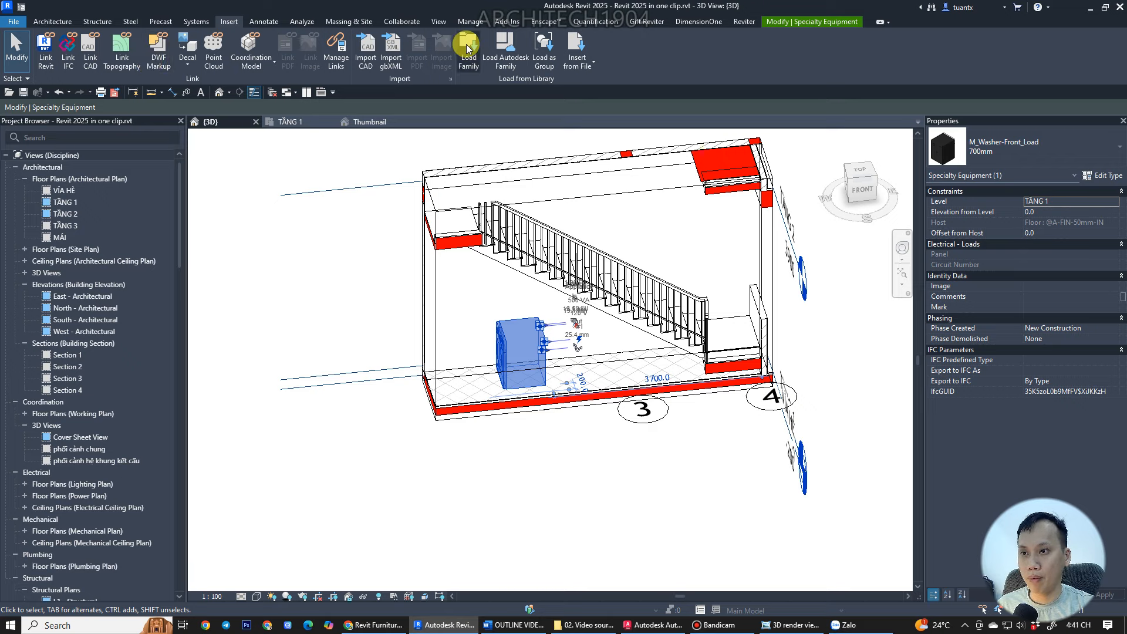
click(468, 48)
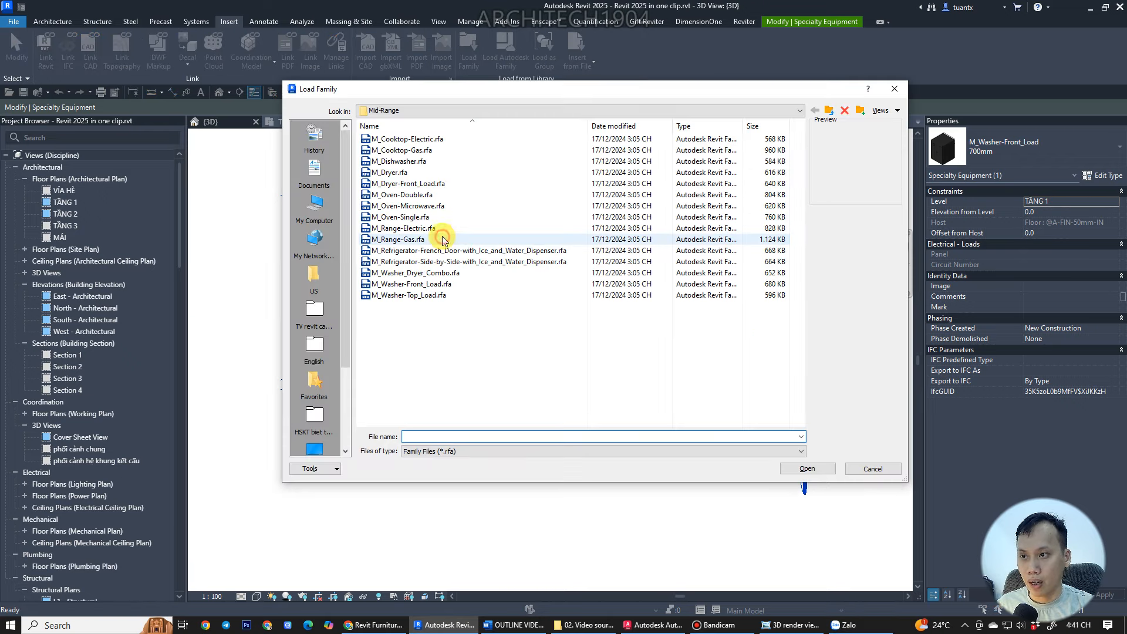
click(442, 239)
click(388, 172)
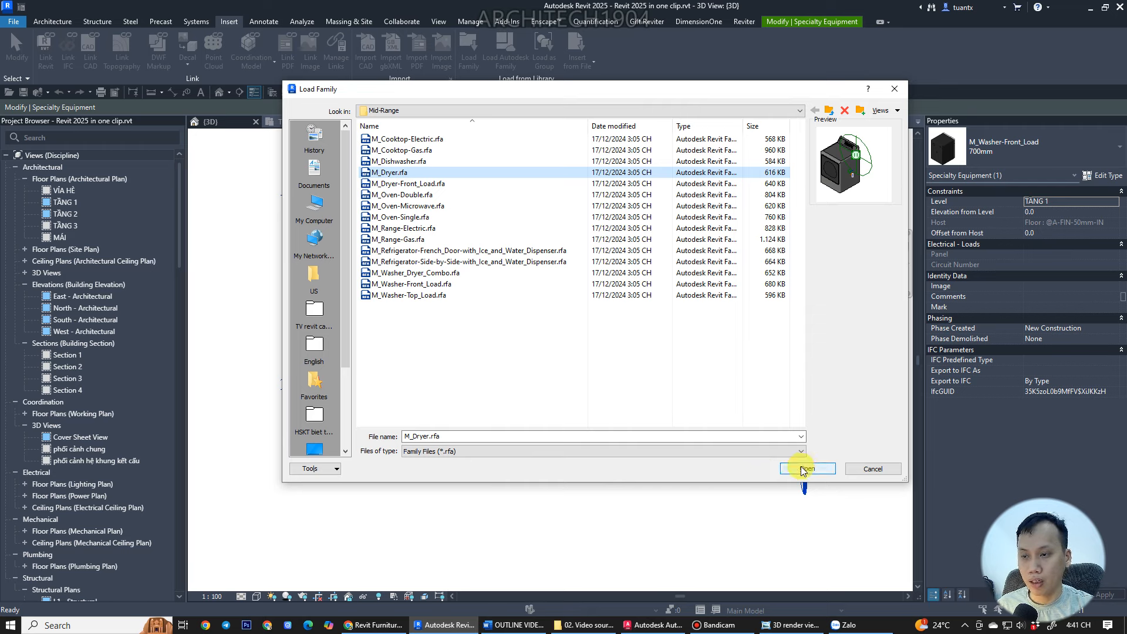
click(384, 183)
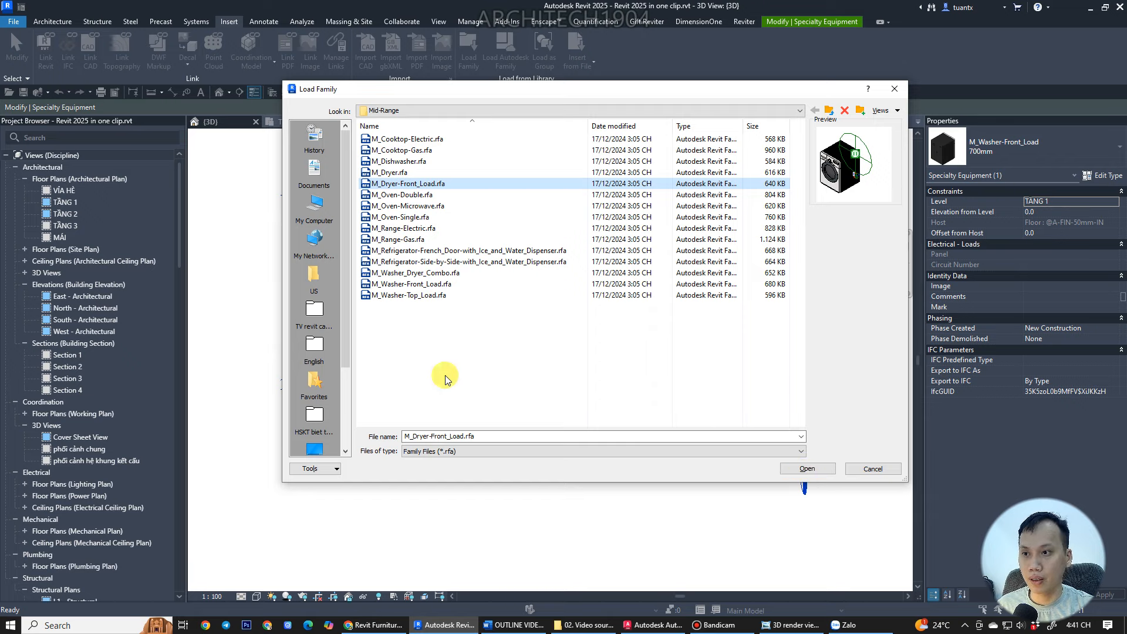
click(808, 468)
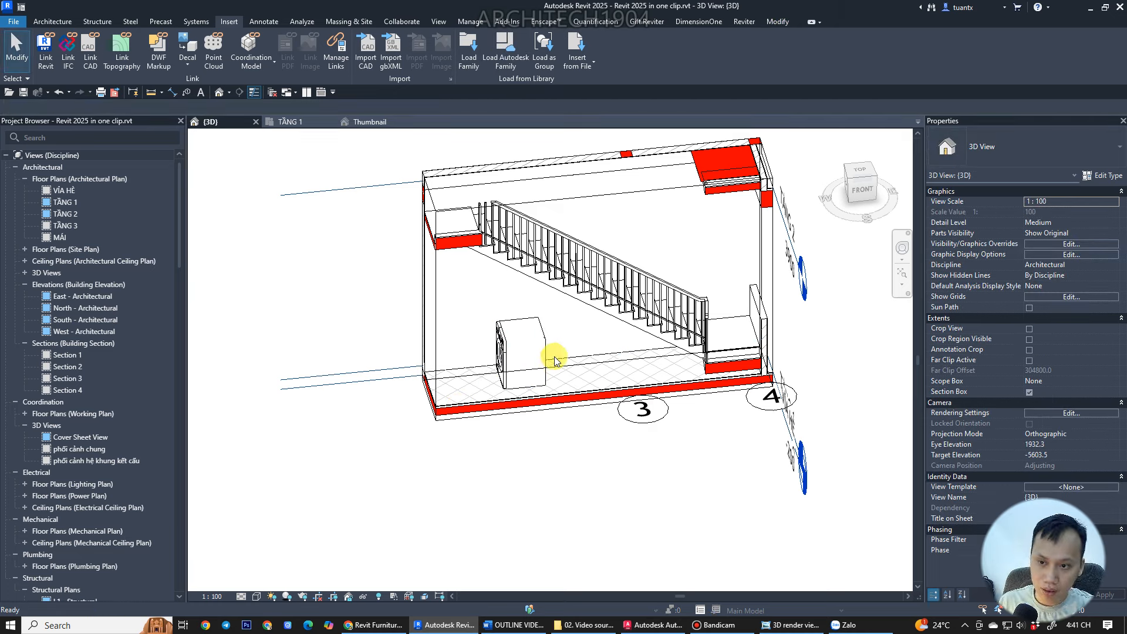
- Place the 700mm M_Dryer-Front_Load on the TẦNG 1 plan exactly over the washer, rotated so its door faces the same way
key(c)
key(m)
scroll(525, 327, up, 2)
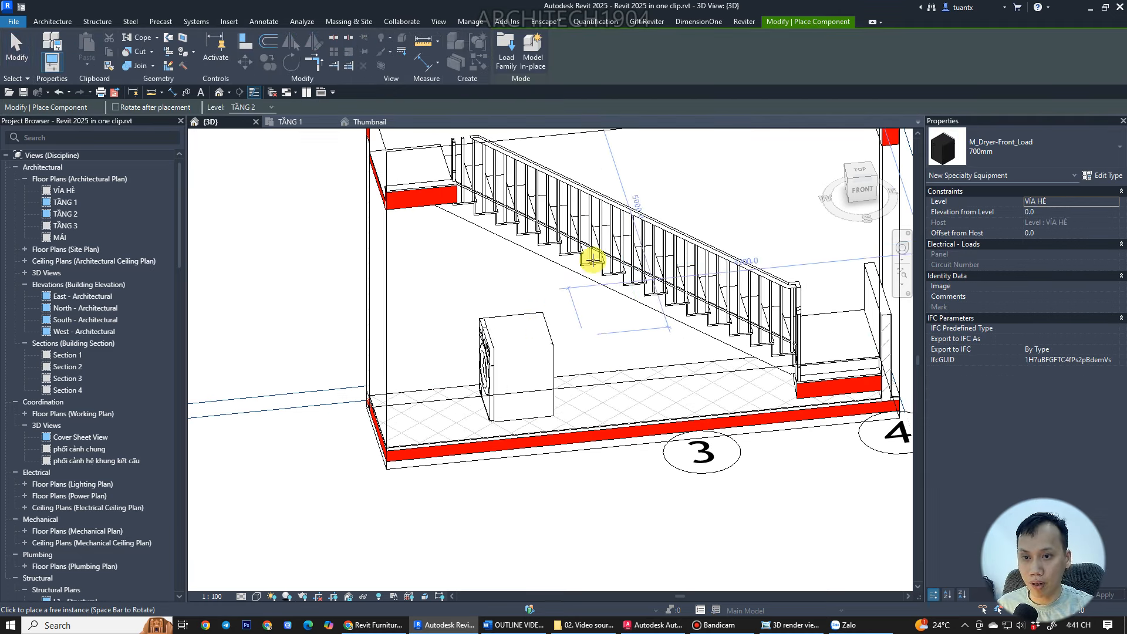
click(293, 122)
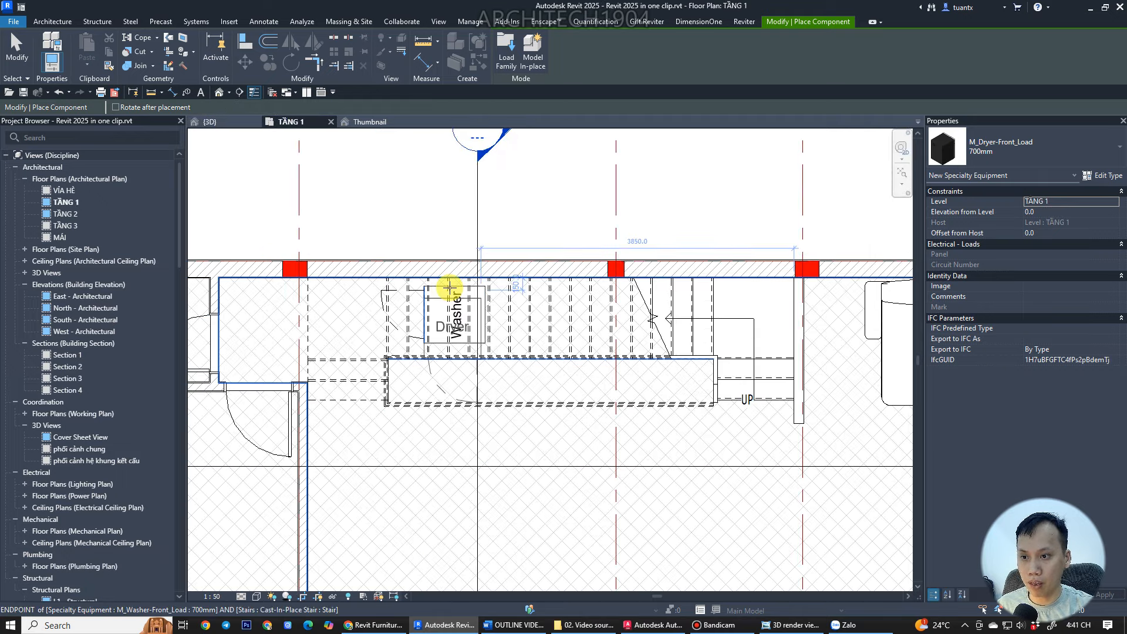
key(space)
key(space)
key(space)
key(space)
key(space)
key(space)
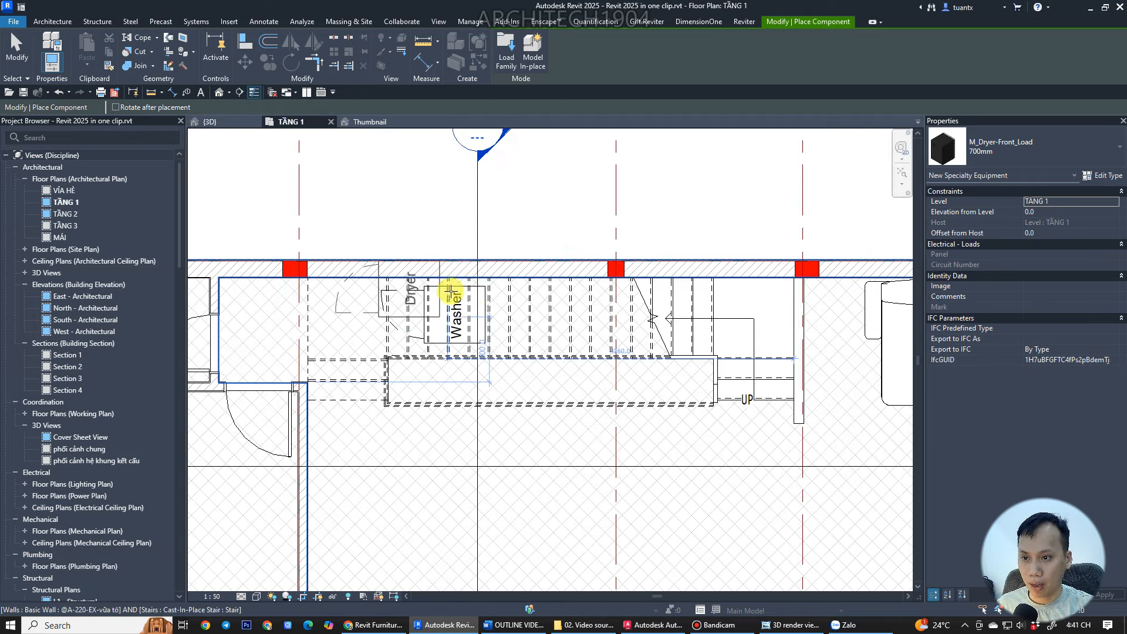
scroll(471, 307, up, 3)
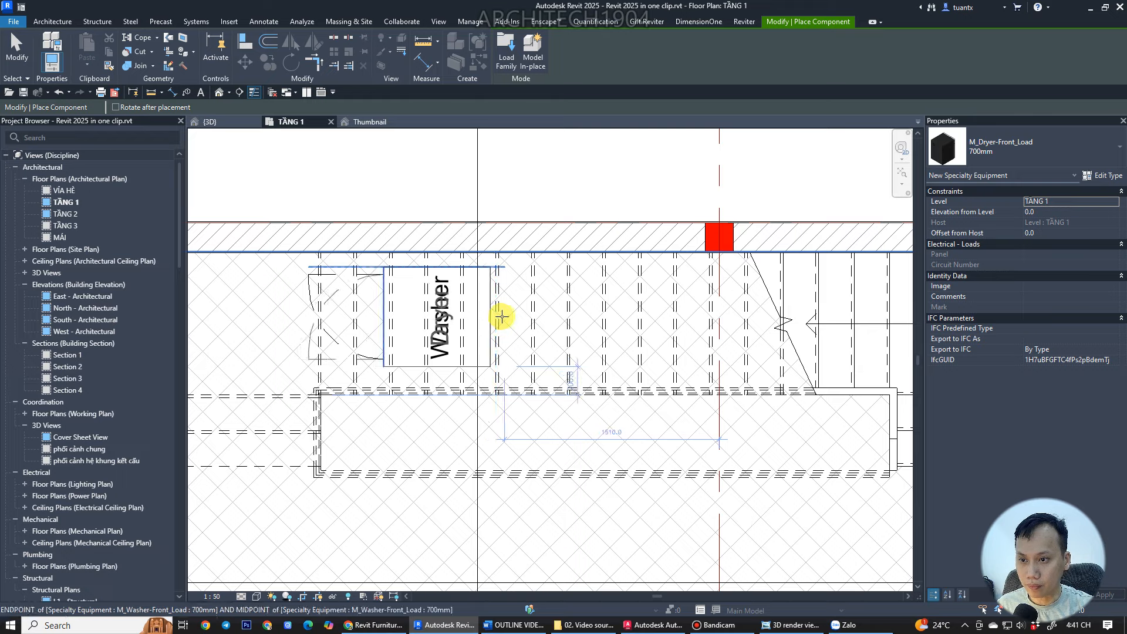
click(503, 318)
key(Escape)
key(Escape)
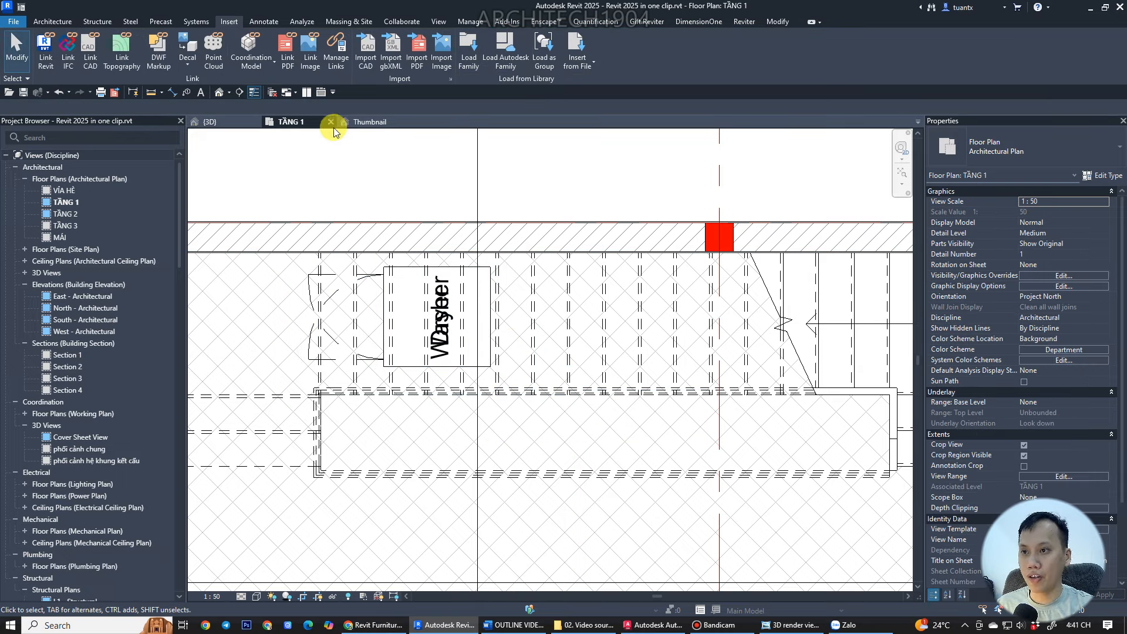
- In the 3D view, set the dryer's Elevation from Level to 1000 so it stacks on the washer
click(196, 121)
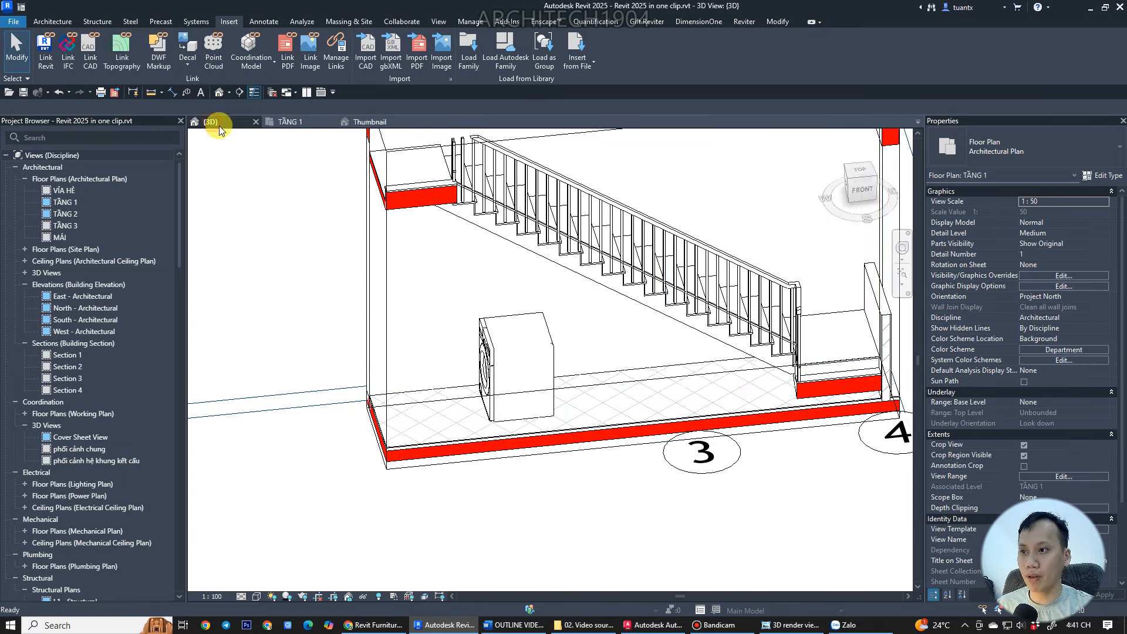
click(519, 363)
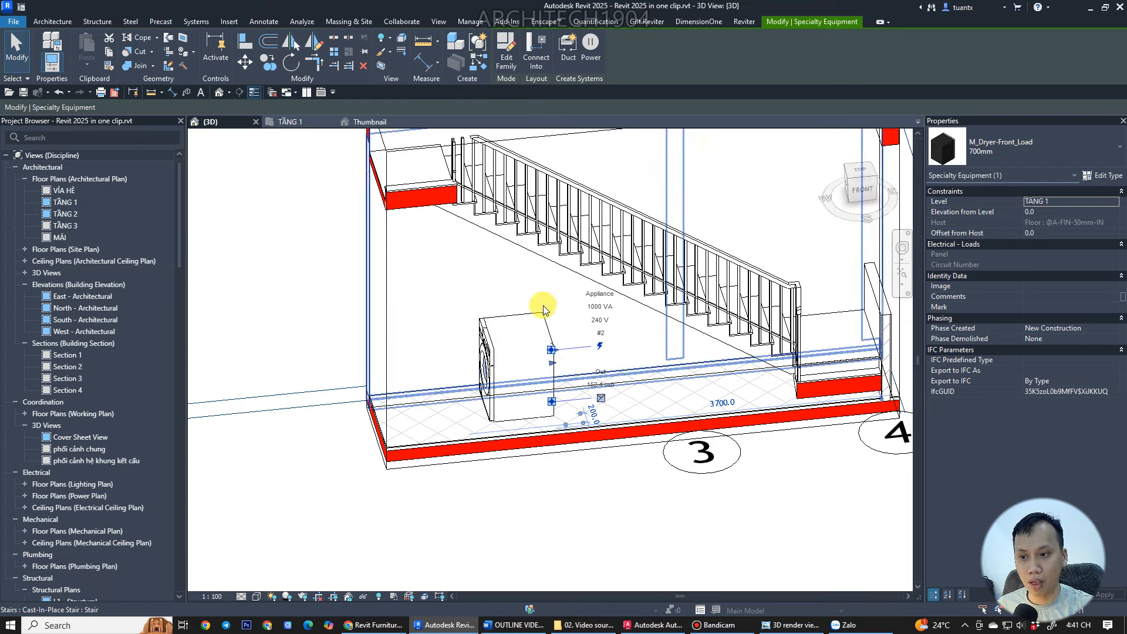
mouse_move(747, 307)
shift+middle_down()
mouse_move(684, 360)
mouse_move(743, 299)
shift+middle_up()
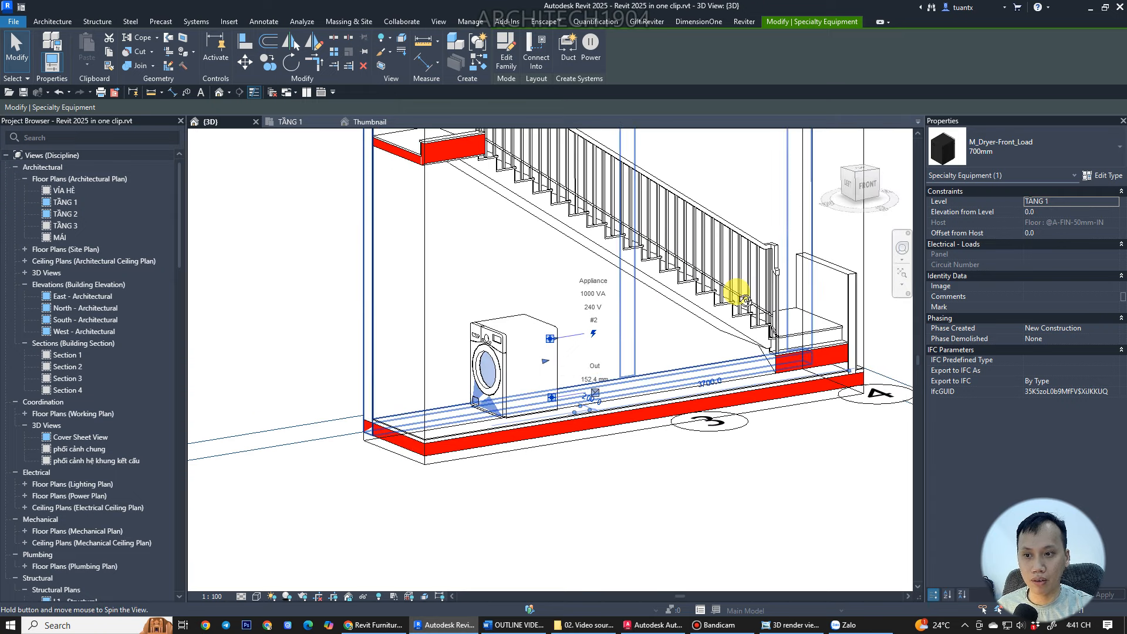
click(1062, 212)
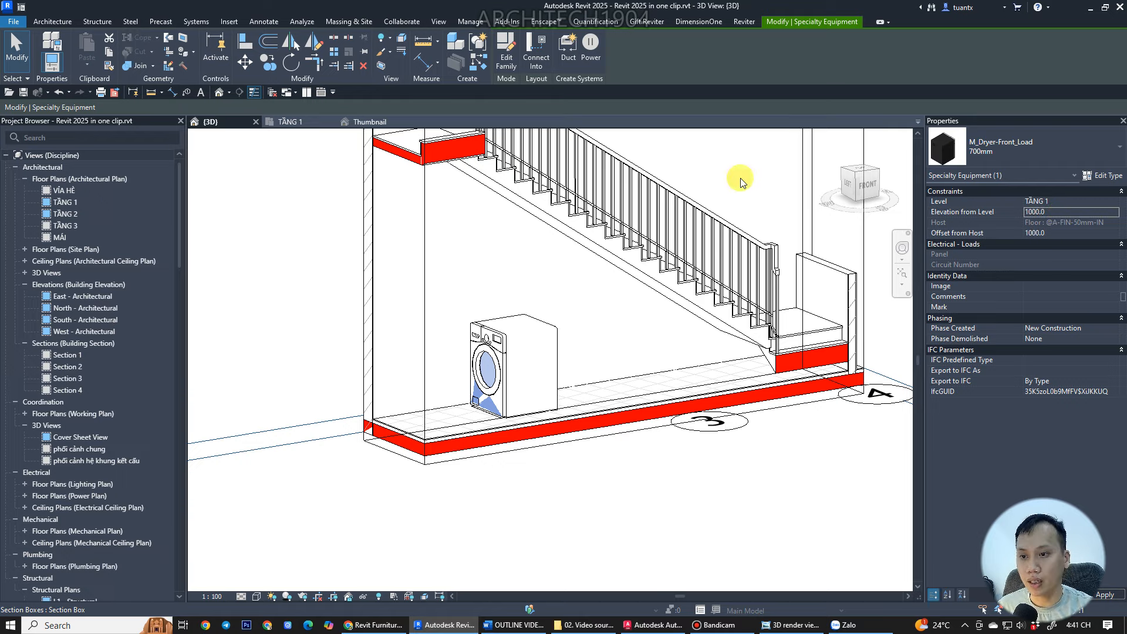
scroll(590, 413, down, 2)
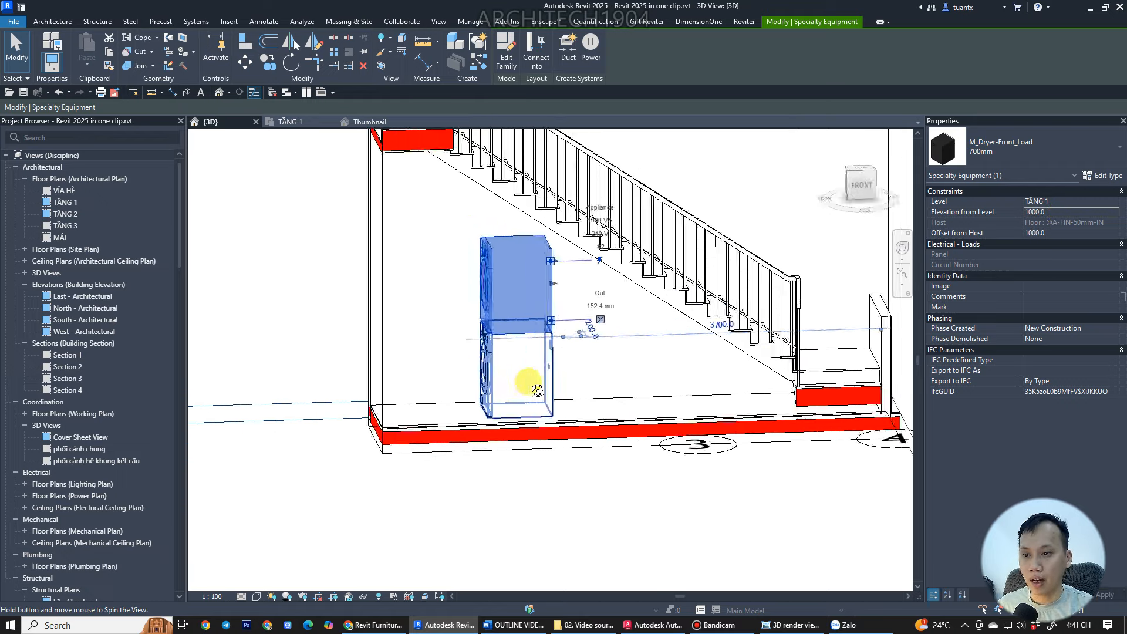
- Inspect the stacked dryer and washer under the stair, check the laundry area in the AutoCAD layout, and return to Revit
scroll(512, 325, up, 3)
scroll(512, 324, up, 2)
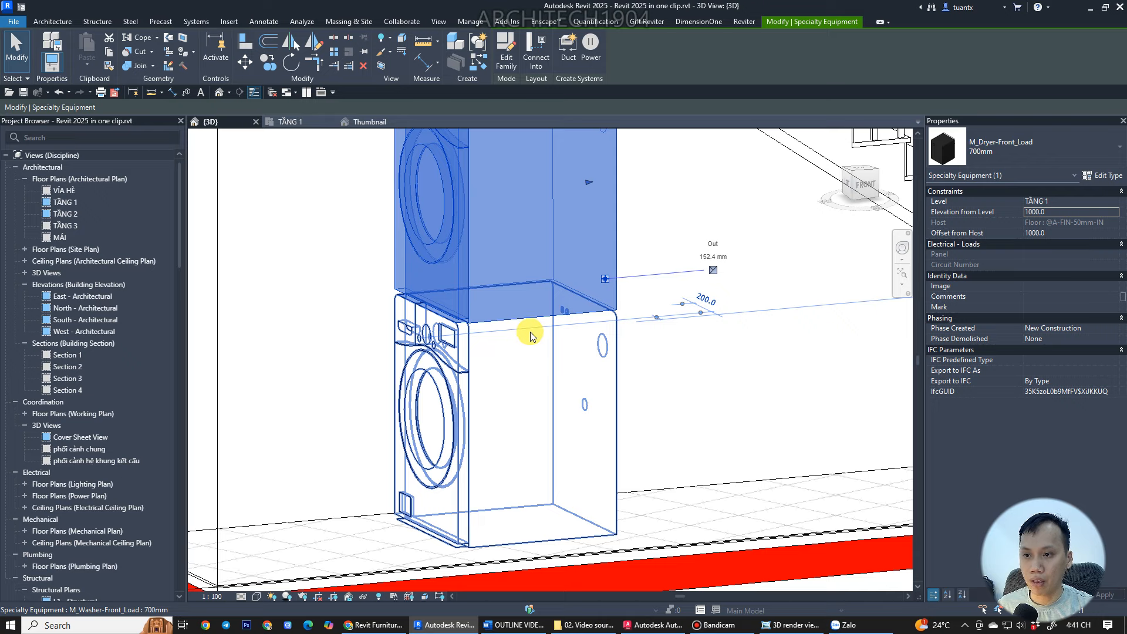
scroll(522, 338, down, 2)
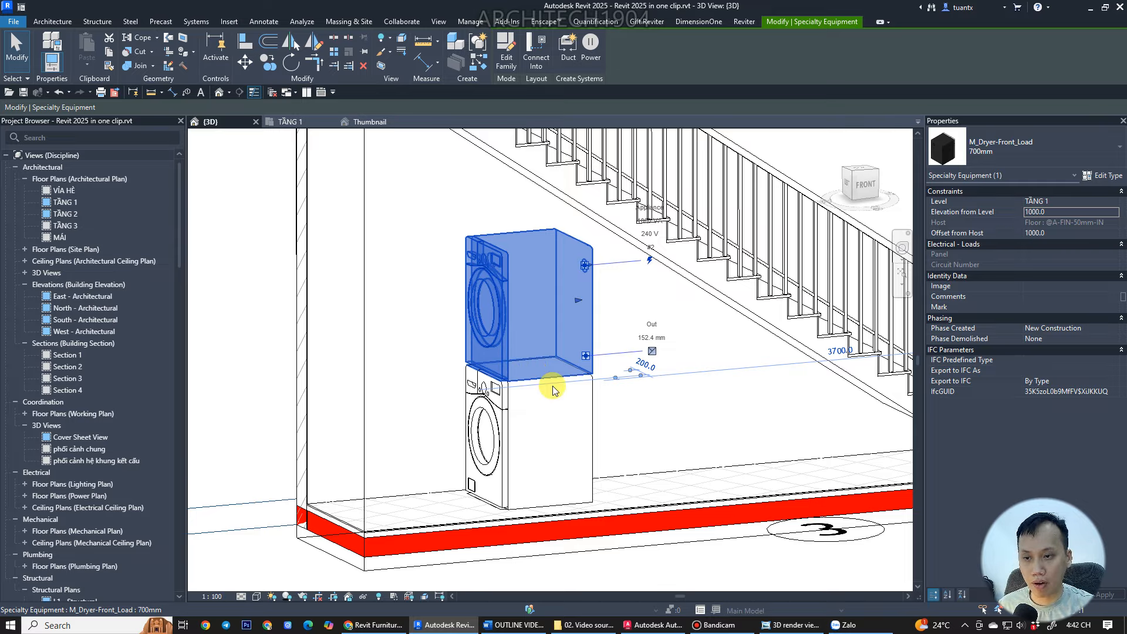
scroll(574, 348, down, 1)
shift+middle_drag(576, 347, 307, 166)
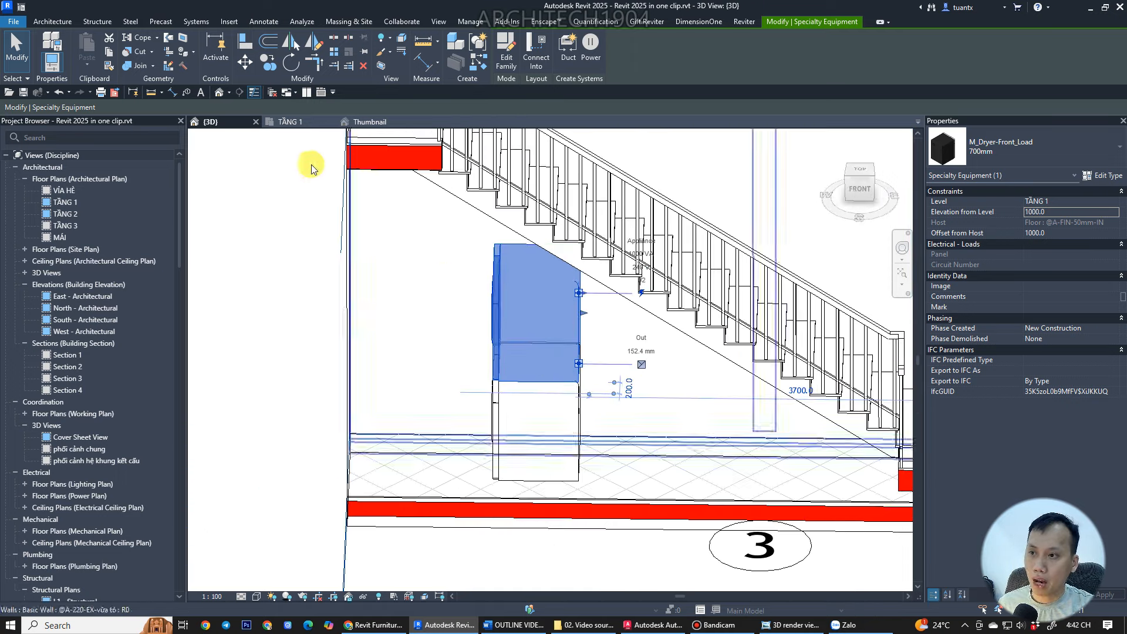
click(645, 627)
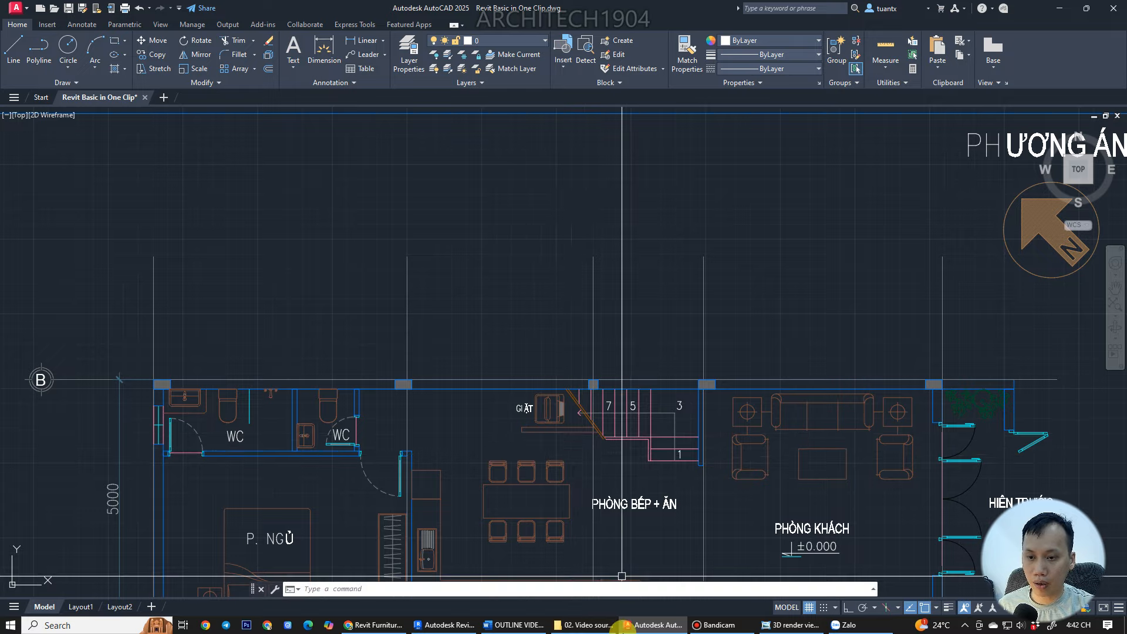
click(645, 626)
- Start a @A-120-IN-vữa tô wall on the TẦNG 1 plan with its location line set to Finish Face: Exterior
click(302, 122)
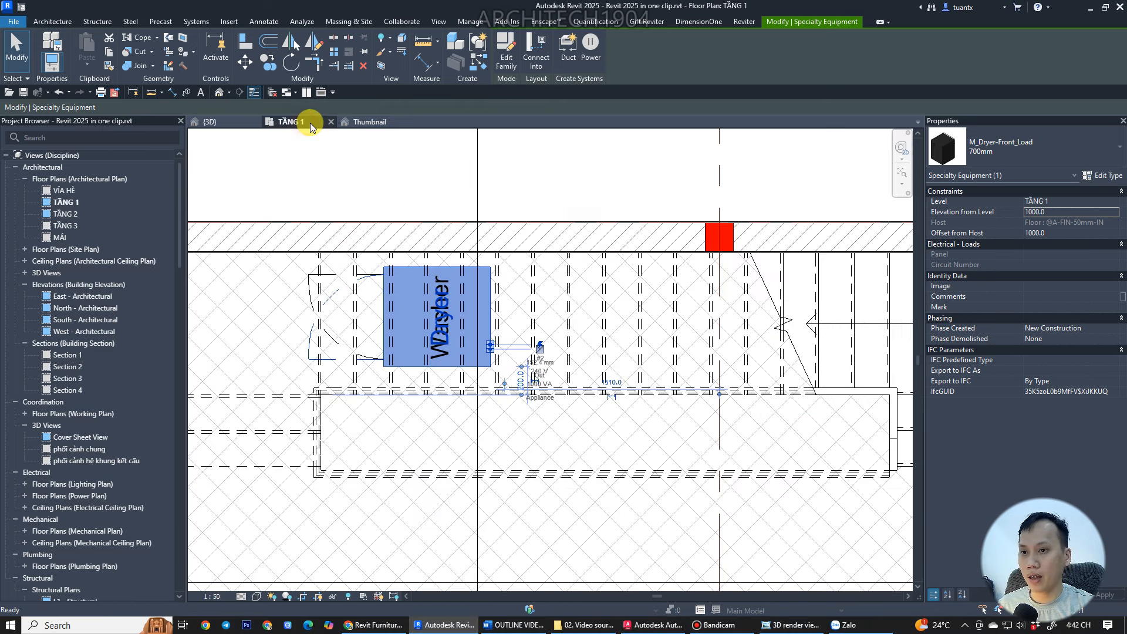
click(54, 22)
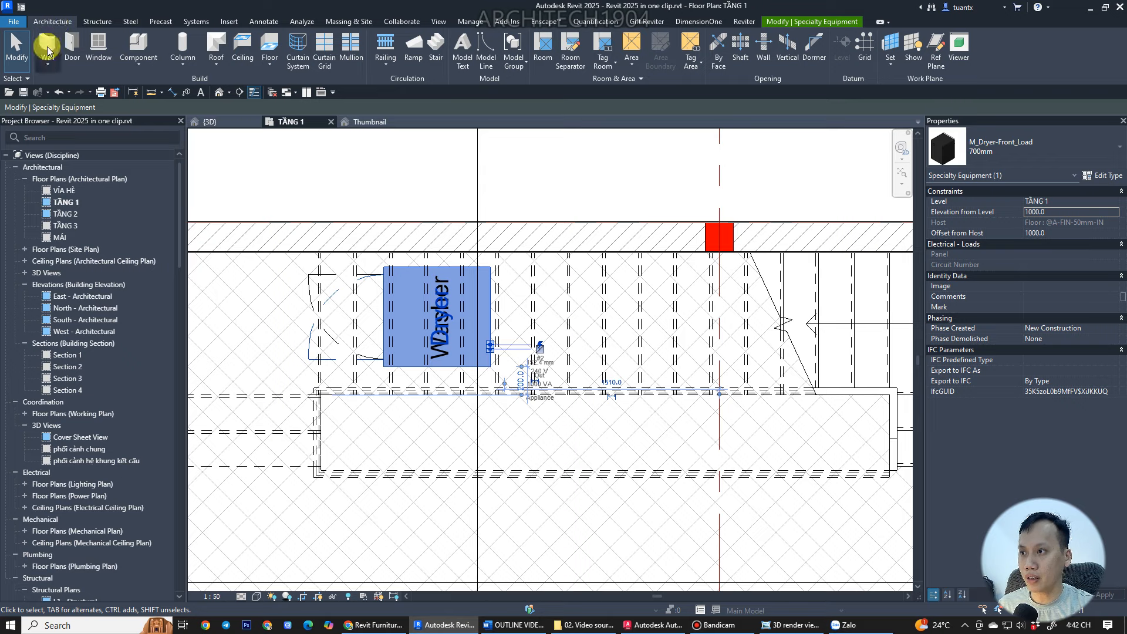
scroll(666, 387, down, 2)
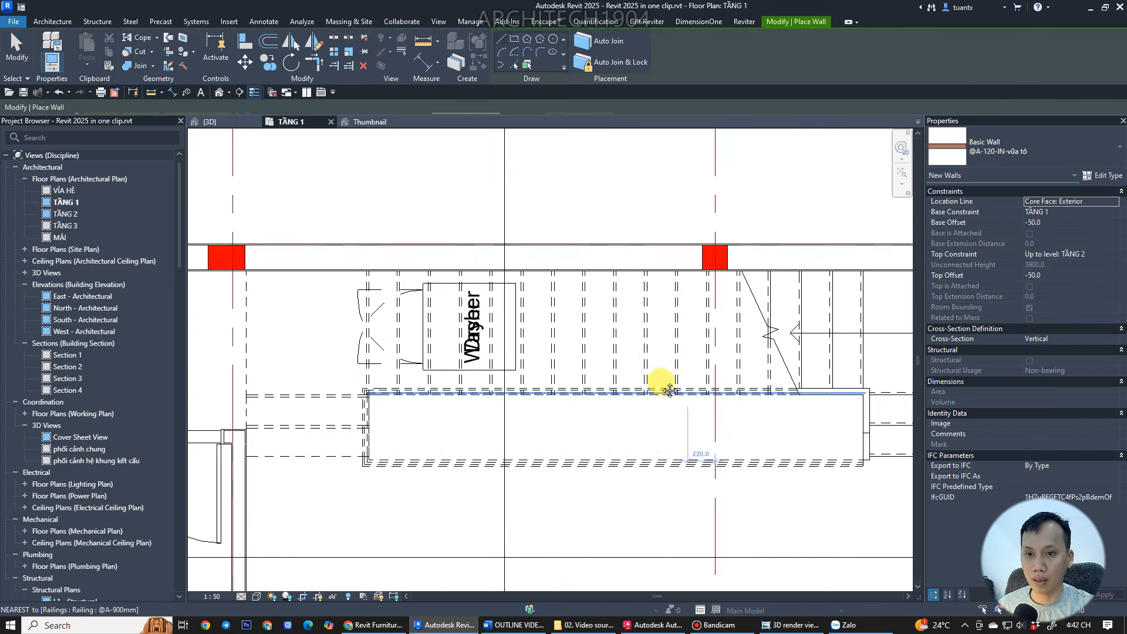
middle_drag(859, 390, 727, 372)
scroll(721, 374, up, 6)
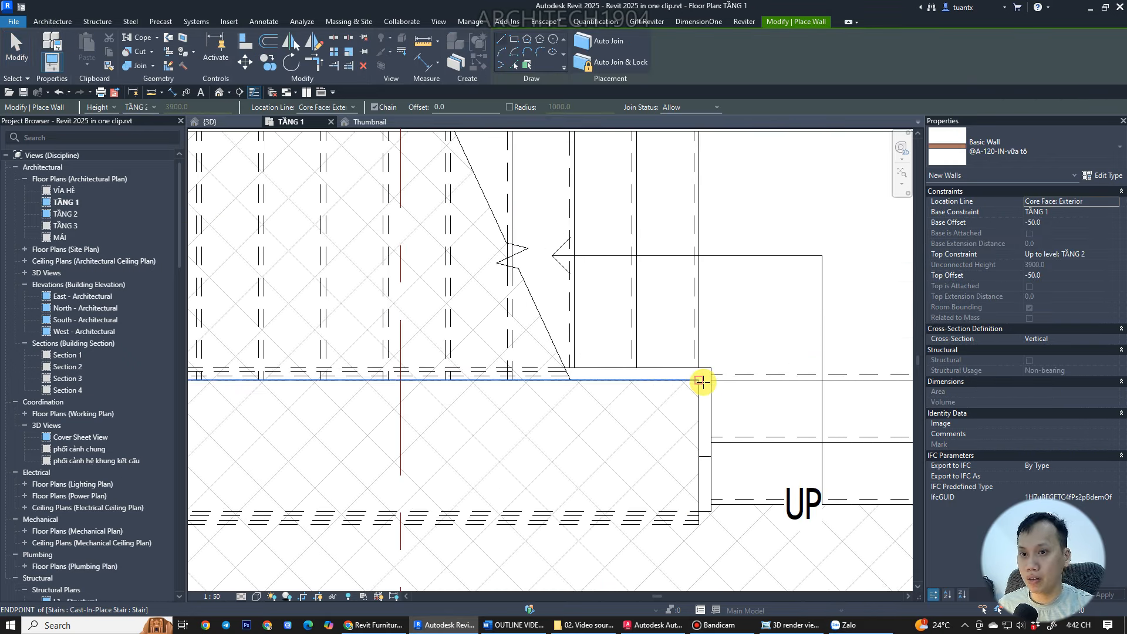
scroll(704, 361, down, 2)
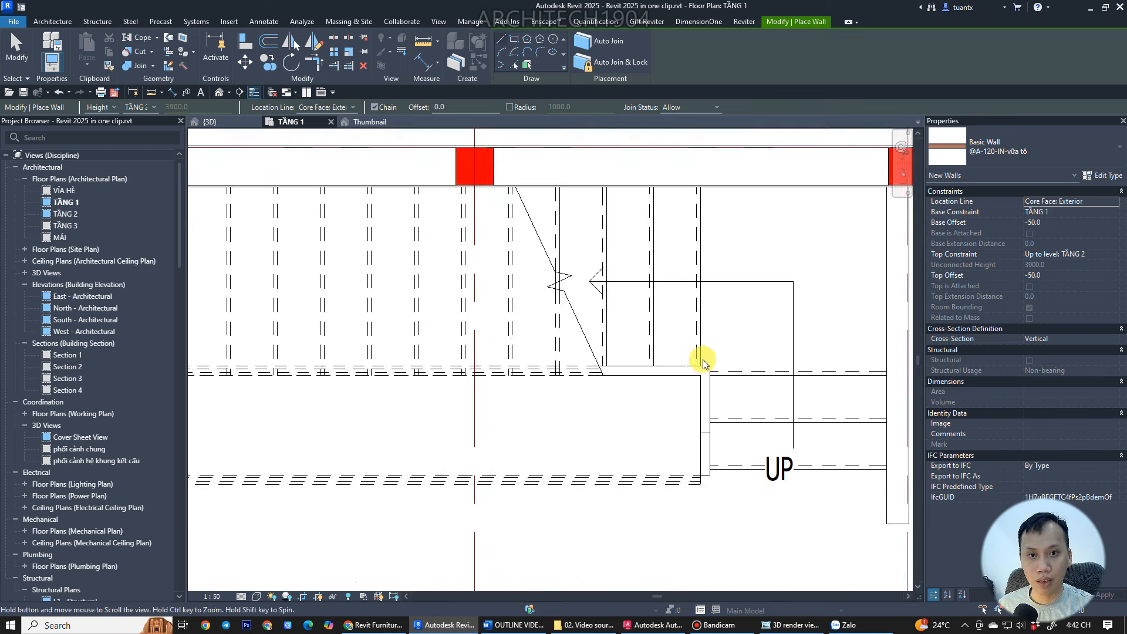
click(1053, 161)
click(986, 197)
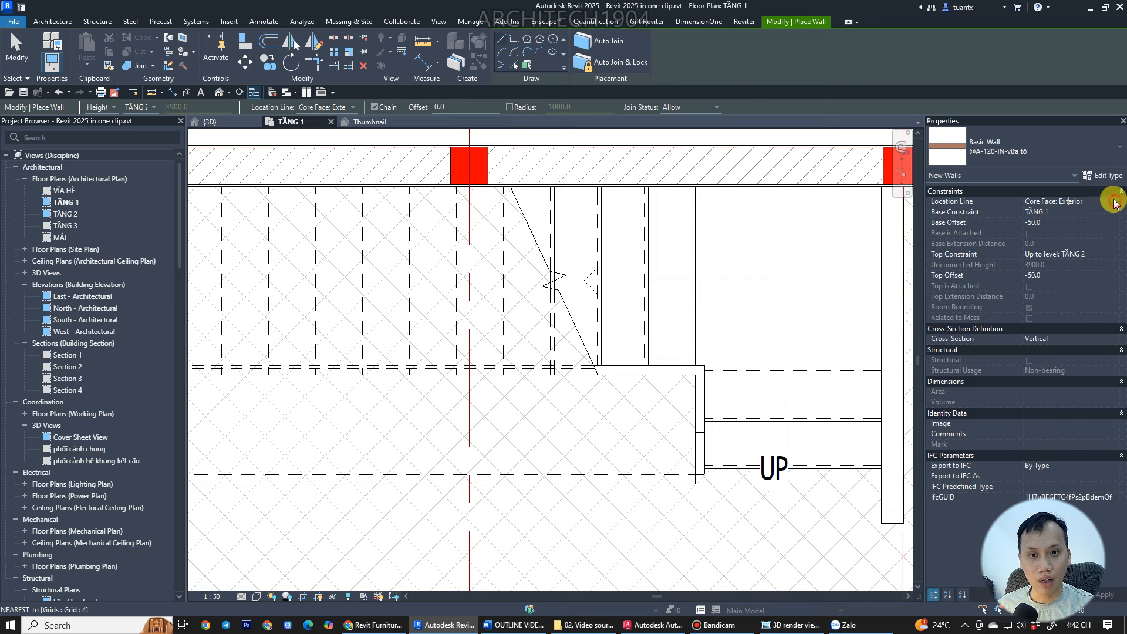
click(1115, 202)
click(1048, 230)
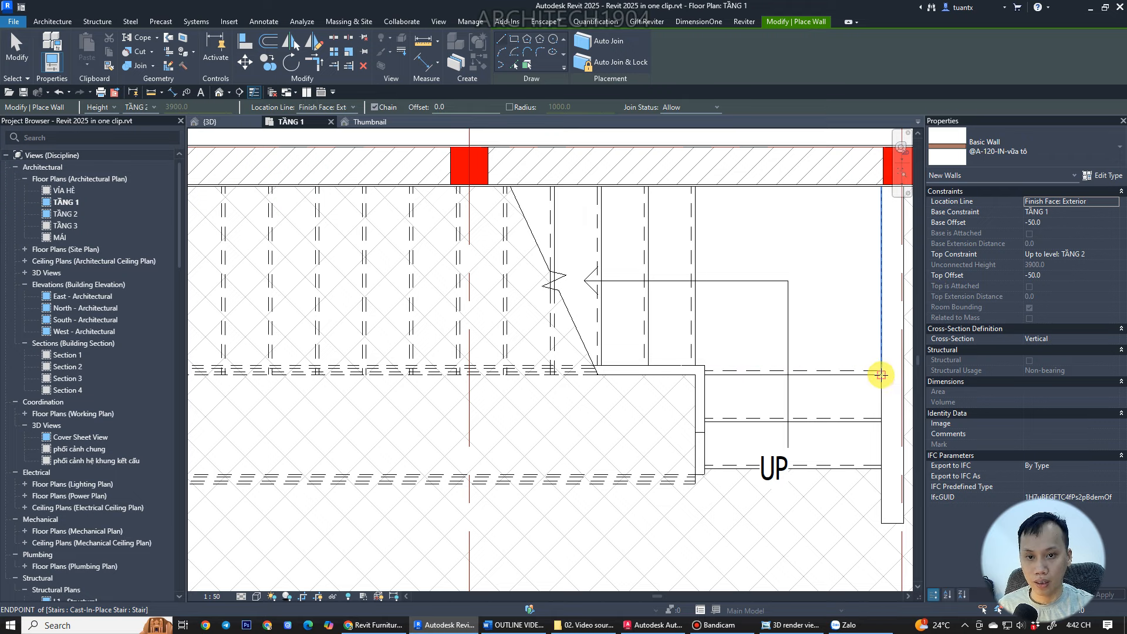
- Draw the wall along the inner edge of the stair flight beside the washer, from the grid 4 wall, about 5050 mm long
click(881, 375)
scroll(522, 383, down, 2)
middle_drag(531, 383, 817, 385)
scroll(458, 376, up, 2)
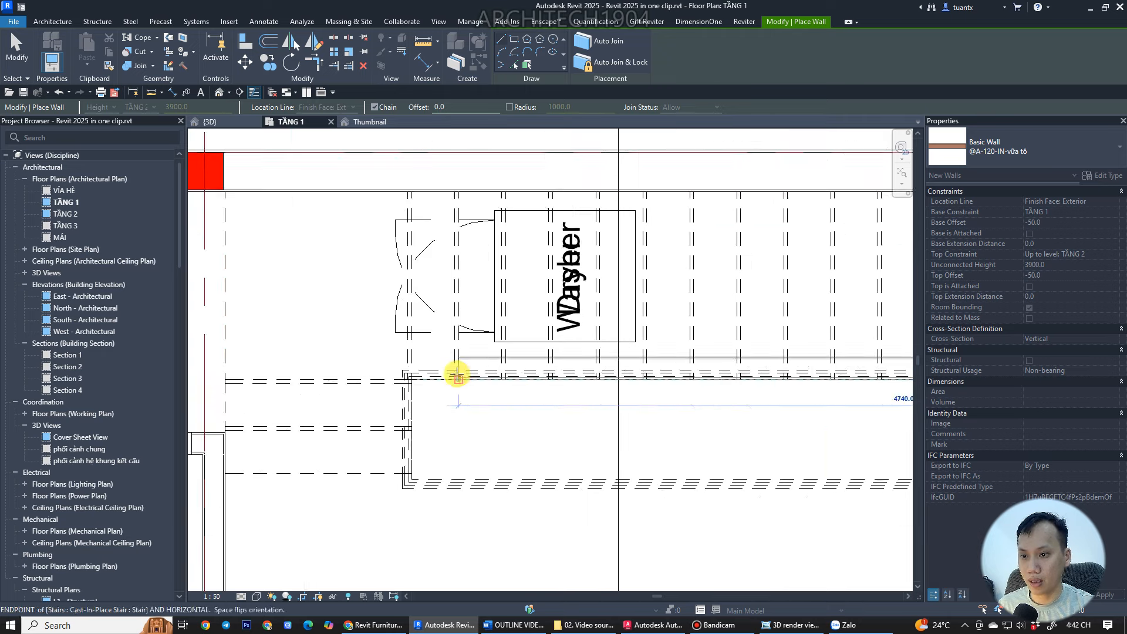
scroll(457, 374, up, 1)
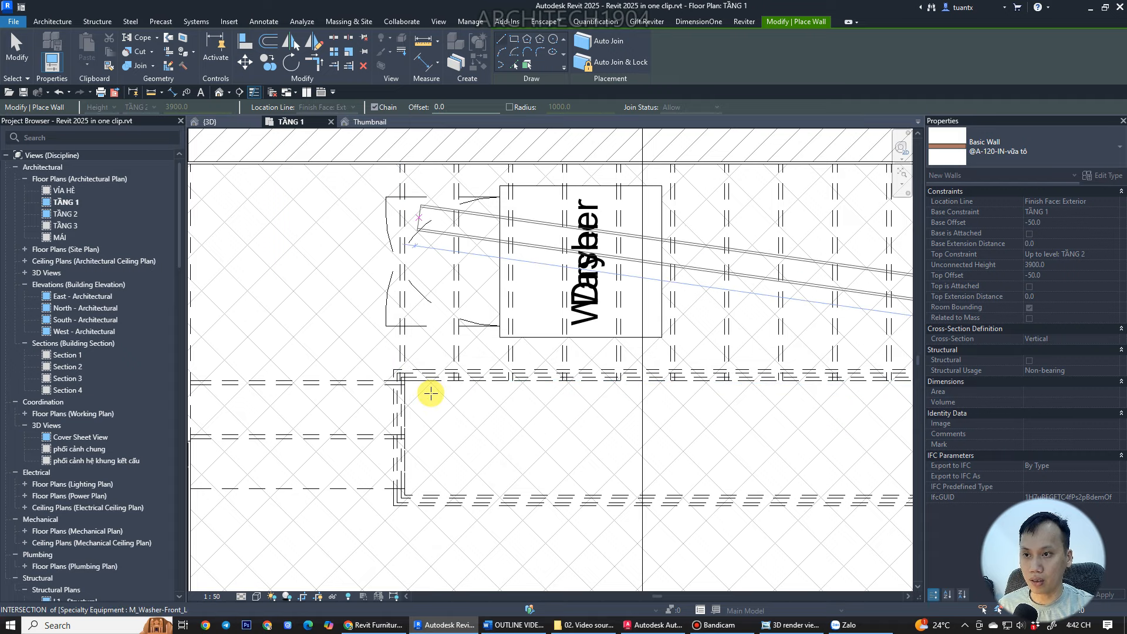
scroll(498, 395, up, 1)
scroll(485, 389, down, 1)
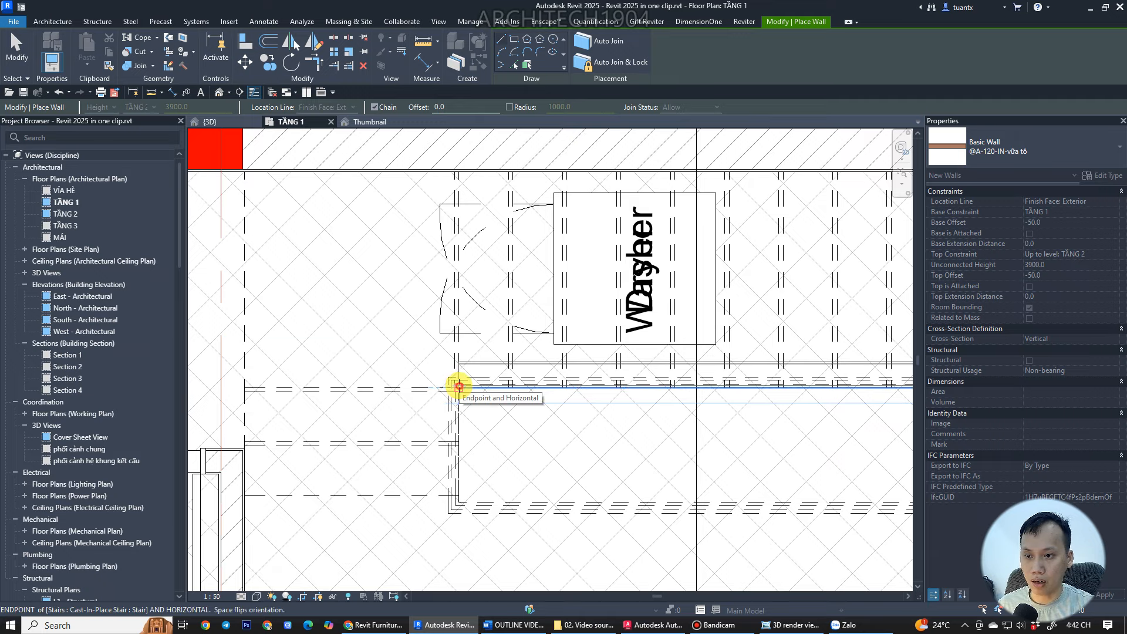
click(459, 385)
key(Escape)
key(Escape)
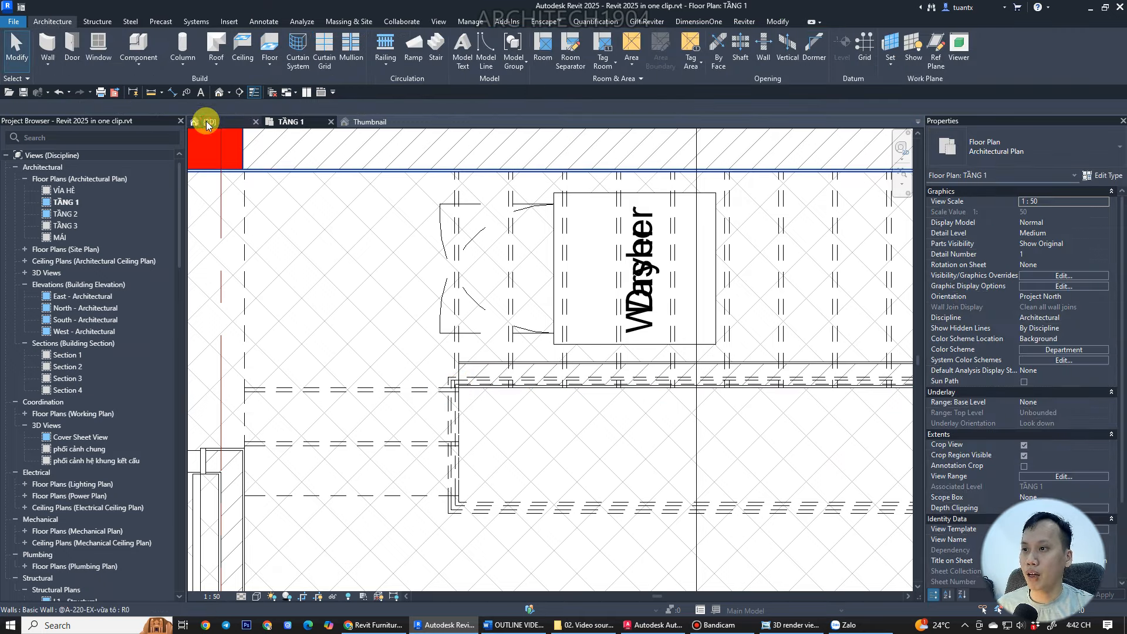
- In the 3D view, select the new @A-120-IN-vữa tô wall beside the stair and start editing its profile
click(207, 122)
scroll(460, 252, down, 3)
shift+middle_drag(495, 294, 537, 281)
click(468, 263)
scroll(589, 275, up, 3)
scroll(629, 318, down, 1)
shift+middle_drag(626, 321, 383, 367)
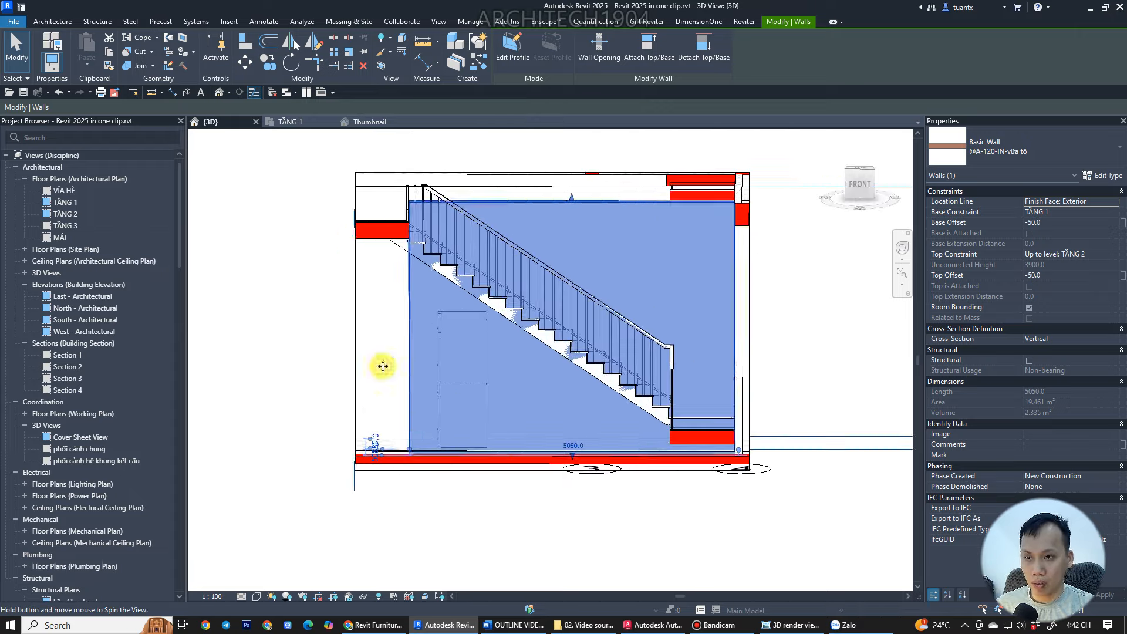
shift+middle_drag(551, 284, 671, 145)
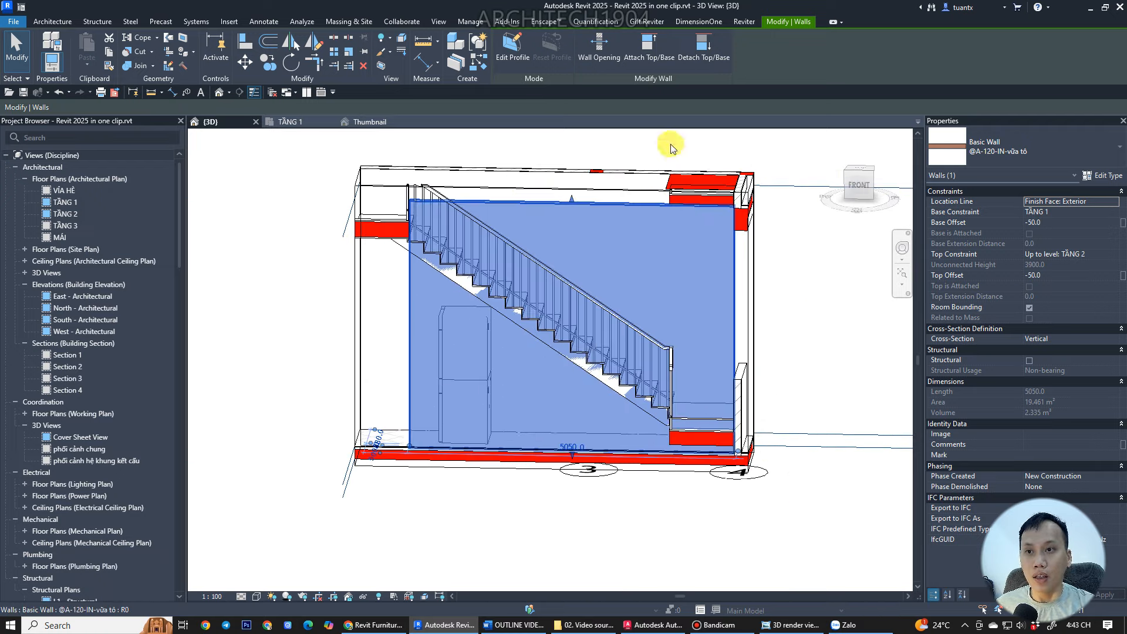
click(509, 58)
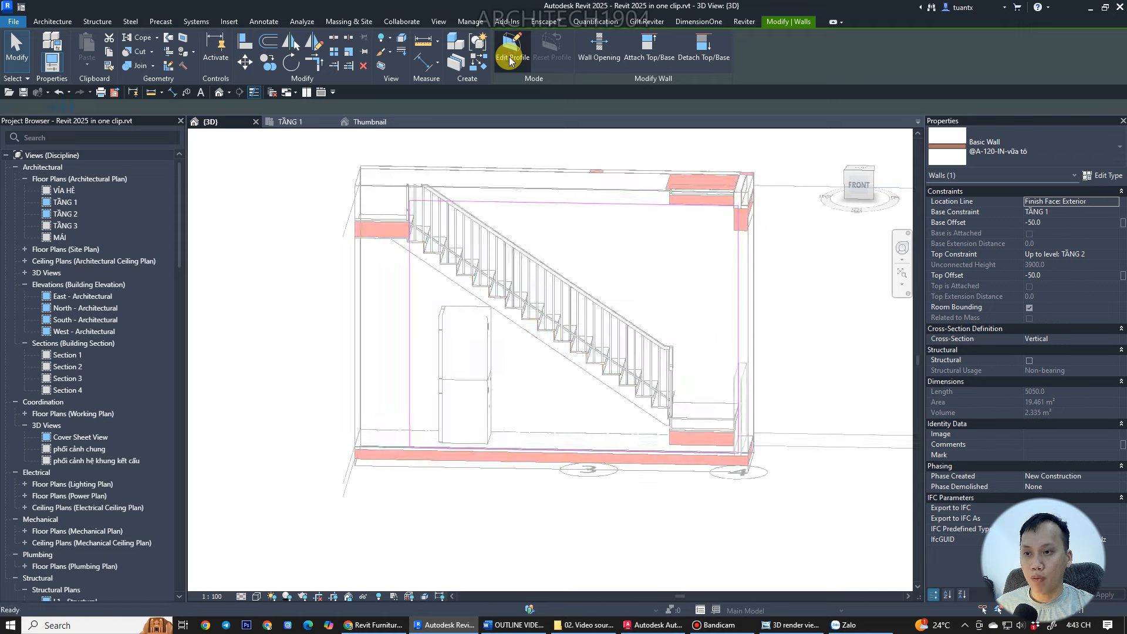
- Pick the sloping underside edge of the stair flight and the short edge at its foot as wall profile lines
click(554, 64)
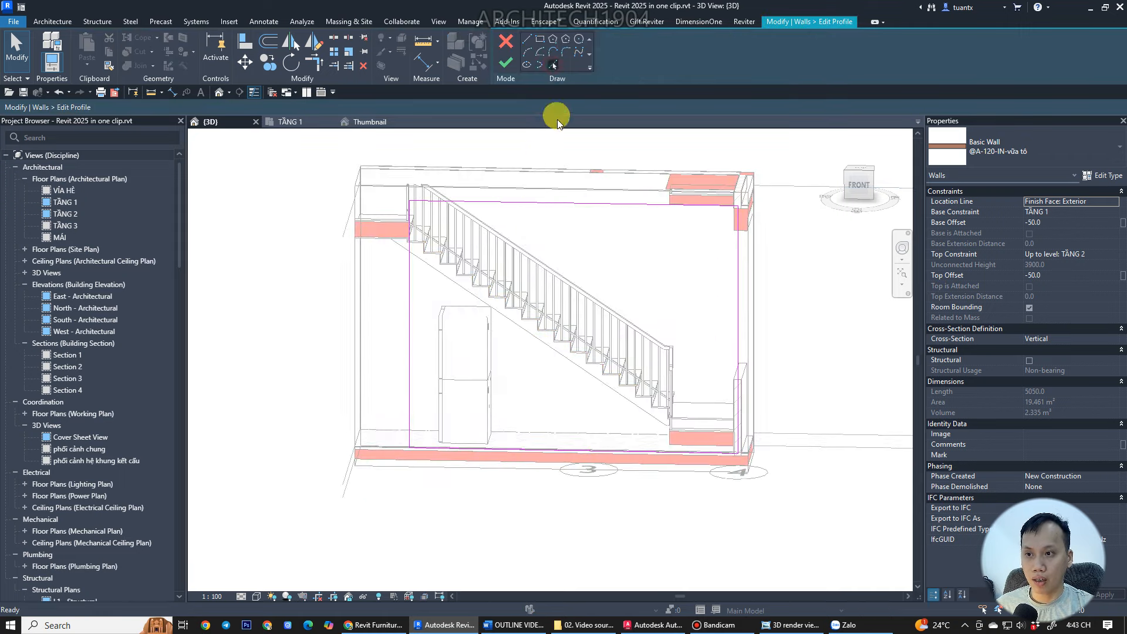
mouse_move(573, 327)
shift+middle_down()
mouse_move(632, 238)
mouse_move(667, 309)
mouse_move(651, 319)
shift+middle_up()
scroll(463, 300, up, 5)
click(462, 283)
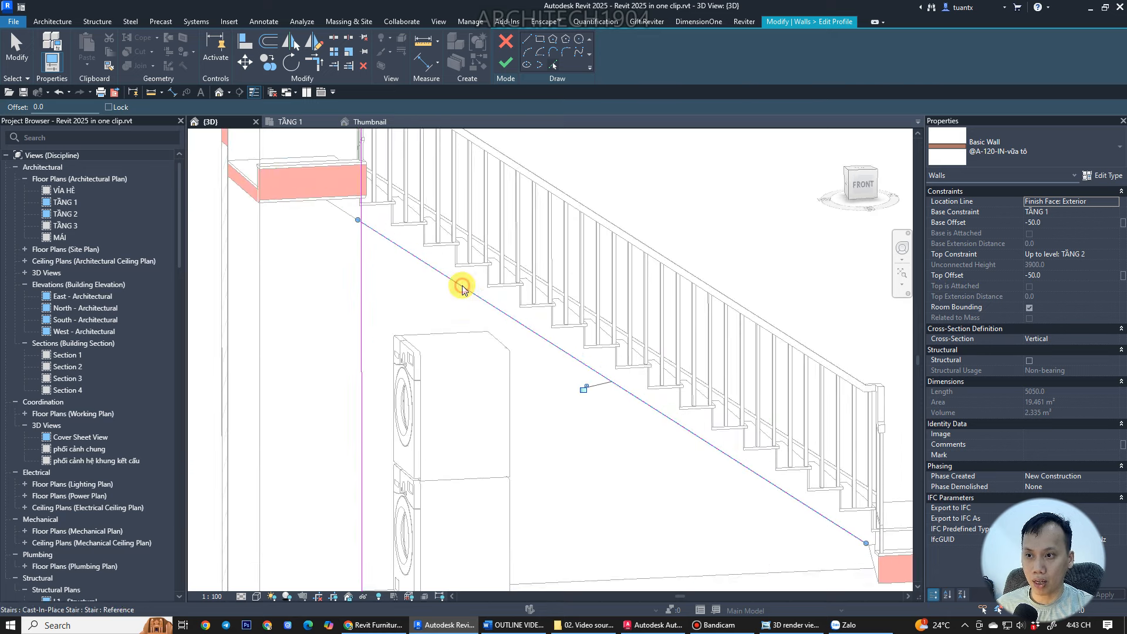
scroll(433, 252, down, 2)
mouse_move(433, 252)
shift+middle_down()
mouse_move(500, 369)
mouse_move(634, 355)
mouse_move(634, 320)
mouse_move(548, 327)
shift+middle_up()
scroll(558, 402, up, 5)
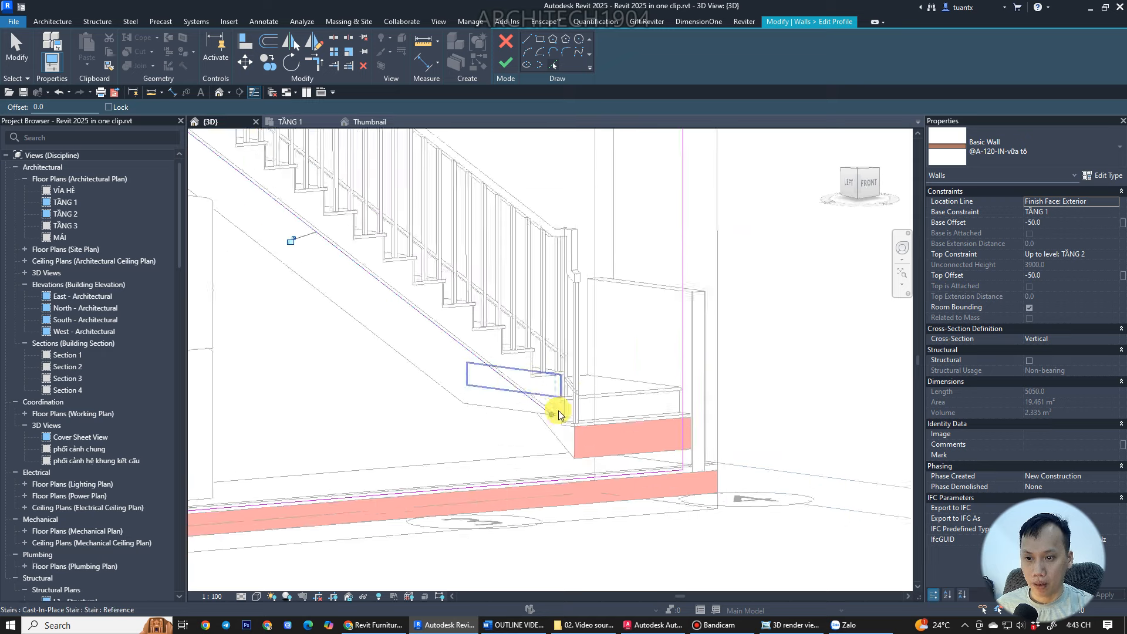
scroll(593, 480, up, 2)
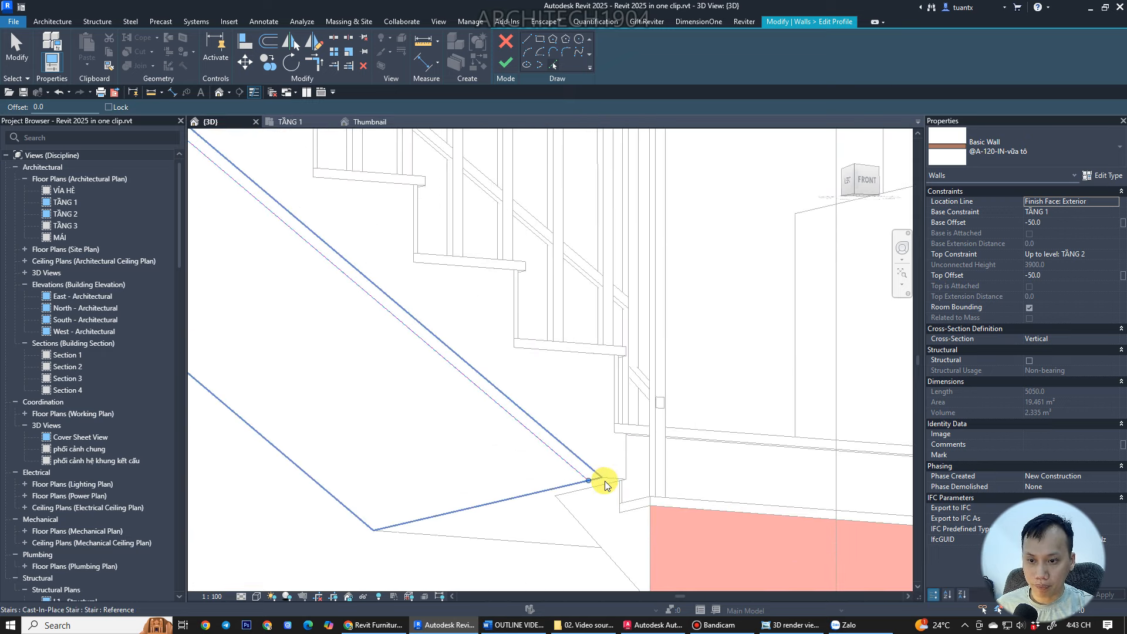
scroll(605, 478, down, 5)
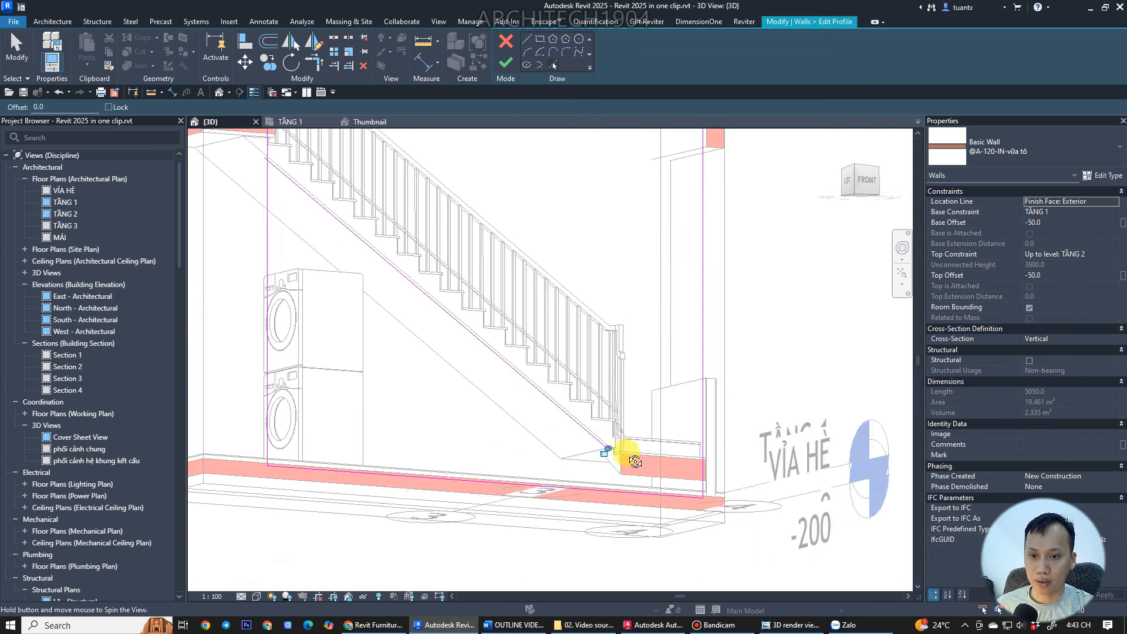
- Trim the picked stair lines to the wall profile's two vertical edges so the outline closes beneath the flight
key(t)
key(r)
scroll(611, 463, up, 3)
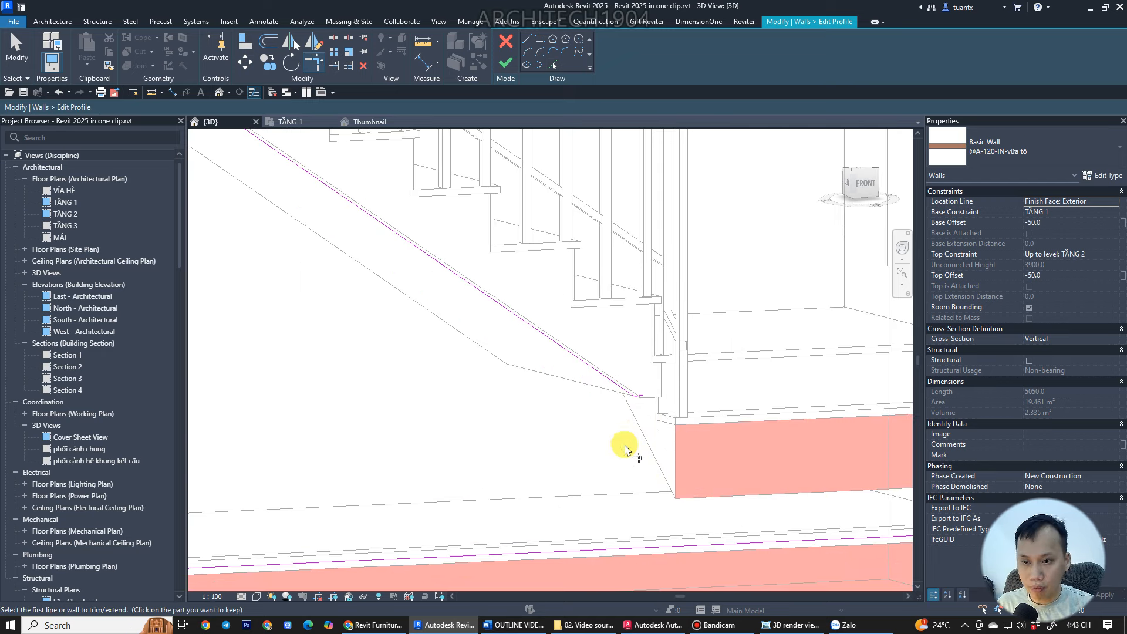
scroll(669, 405, down, 2)
middle_drag(822, 438, 696, 444)
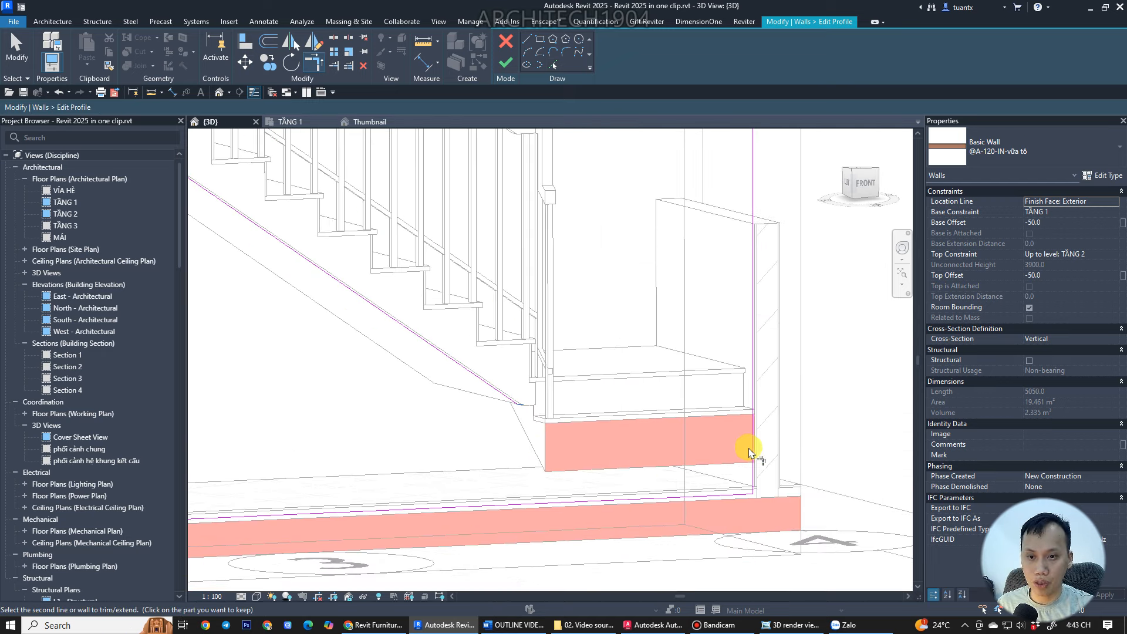
scroll(657, 458, down, 4)
click(418, 302)
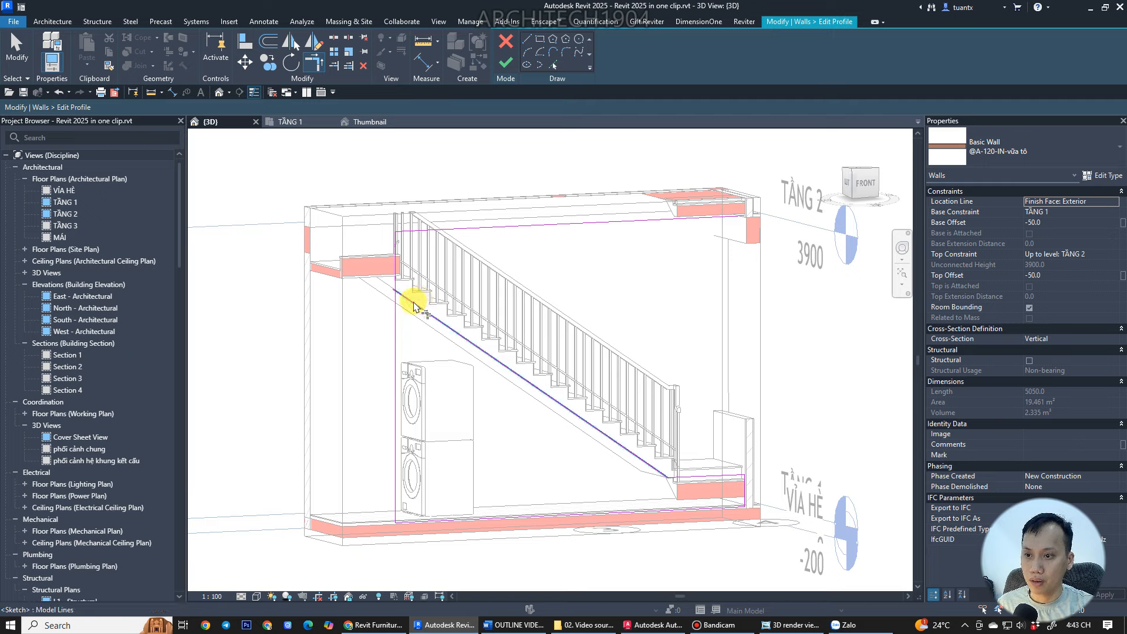
click(395, 310)
middle_drag(407, 321, 364, 352)
key(Escape)
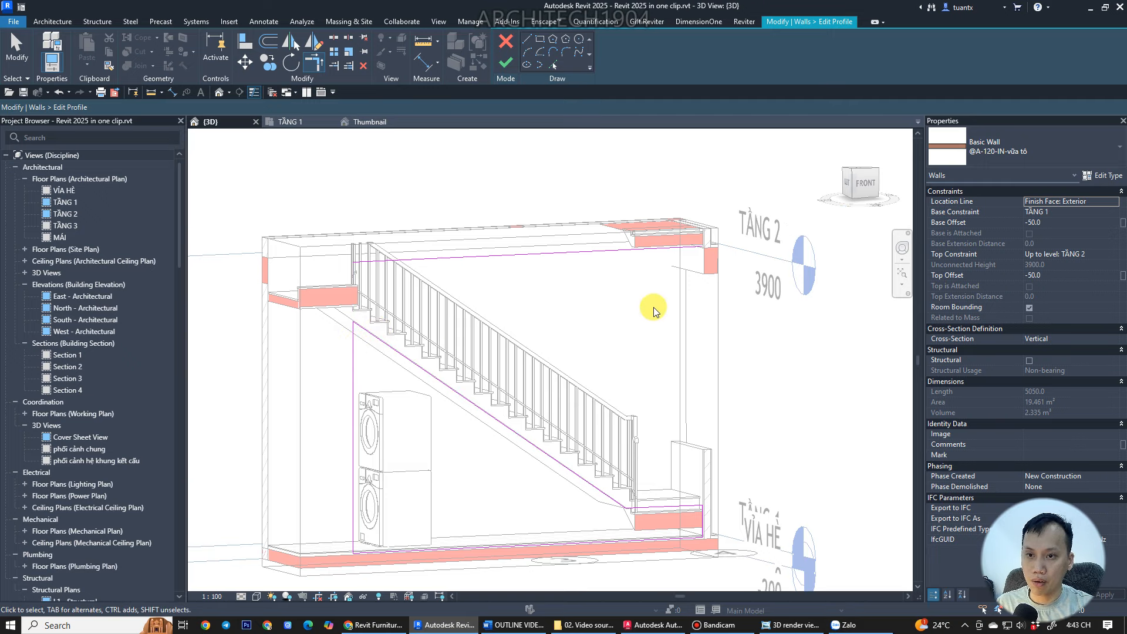
- Delete the leftover top line of the wall profile and finish the profile edit
click(511, 229)
key(Delete)
click(506, 65)
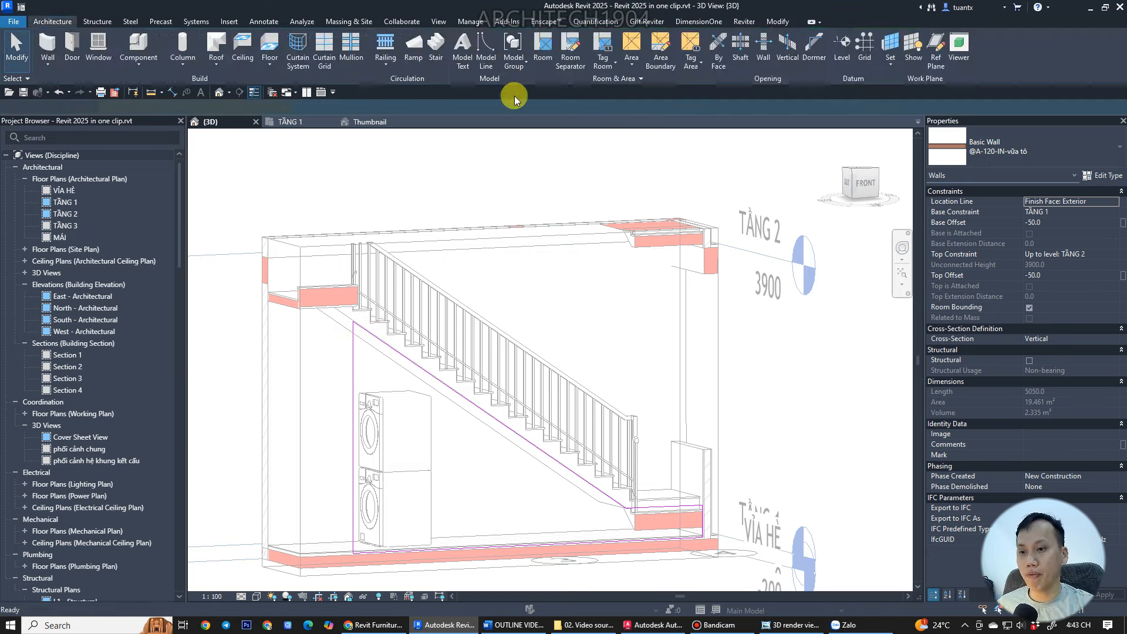
shift+middle_drag(694, 405, 728, 441)
middle_drag(727, 441, 524, 371)
scroll(566, 490, up, 2)
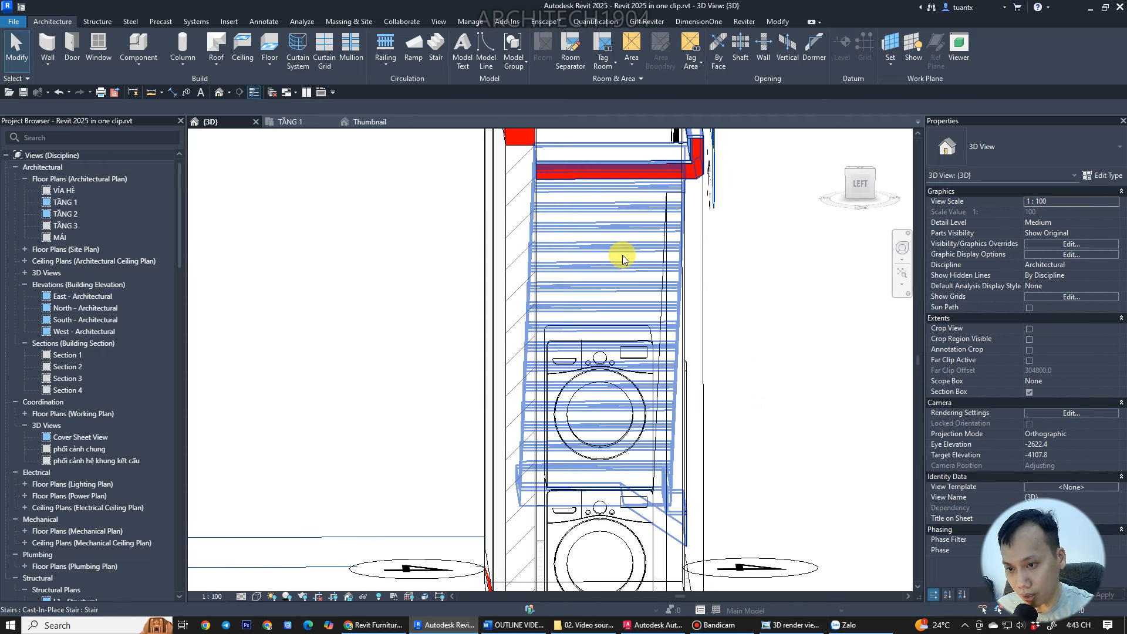
scroll(636, 272, down, 1)
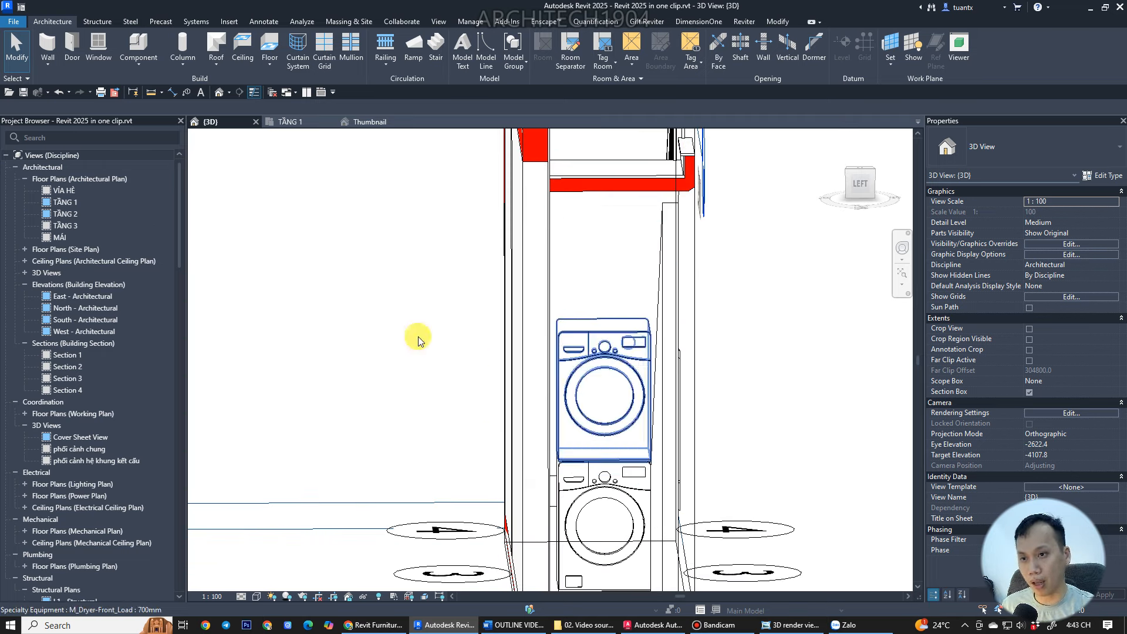
- On the TẦNG 1 plan, set the Label of the M_Dryer-Front_Load 700mm type to "m. sấy"
click(304, 125)
middle_drag(478, 227, 465, 360)
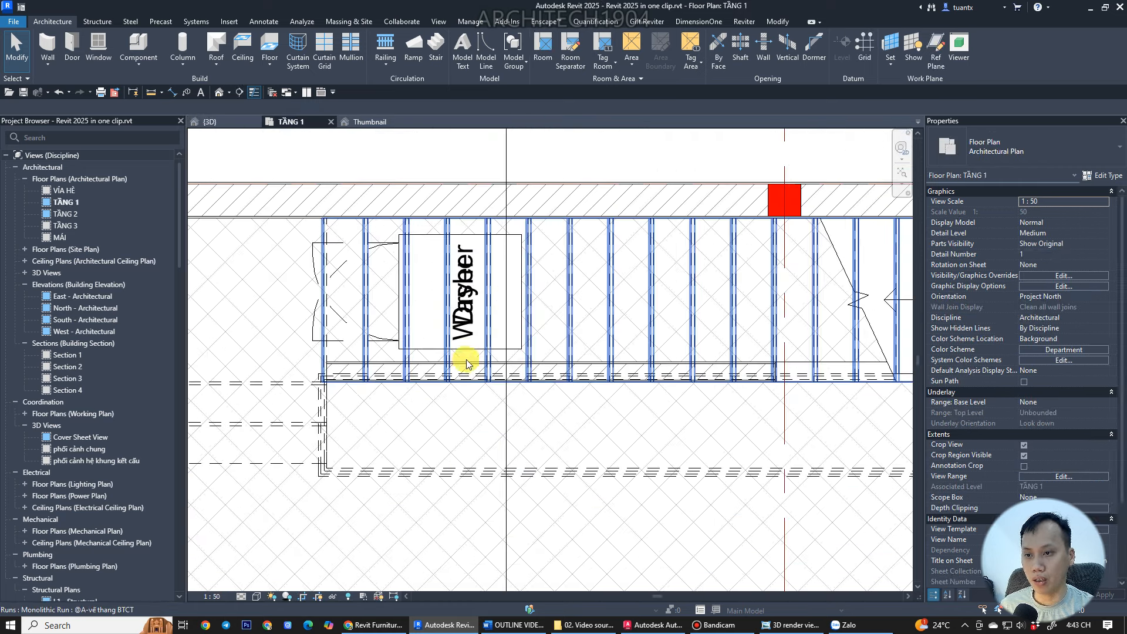
scroll(446, 332, down, 1)
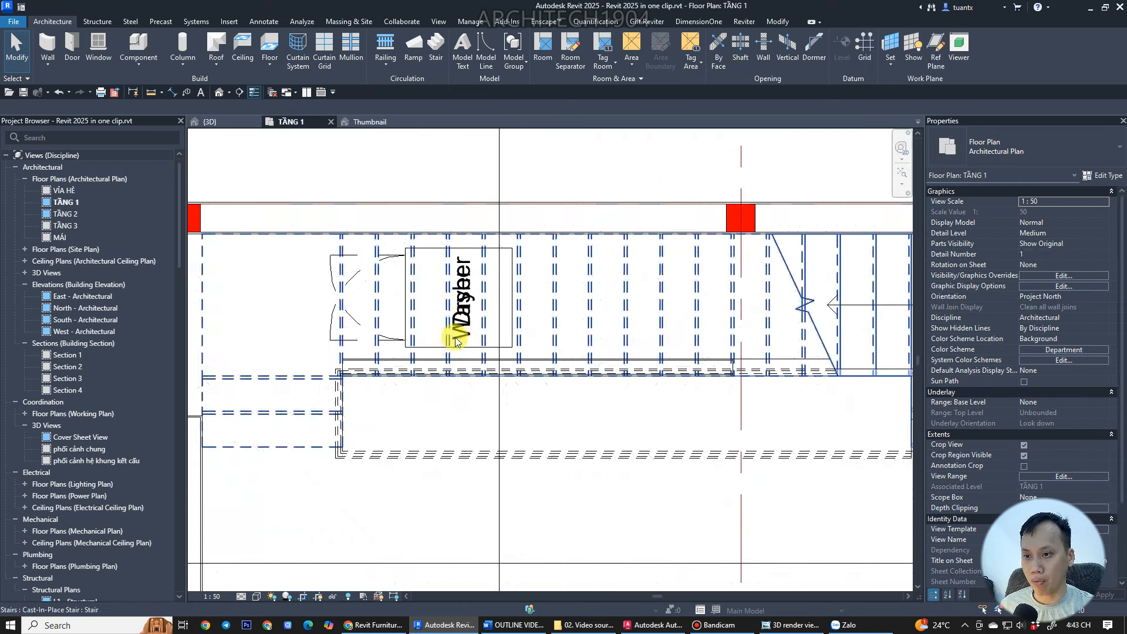
click(435, 253)
scroll(440, 264, up, 3)
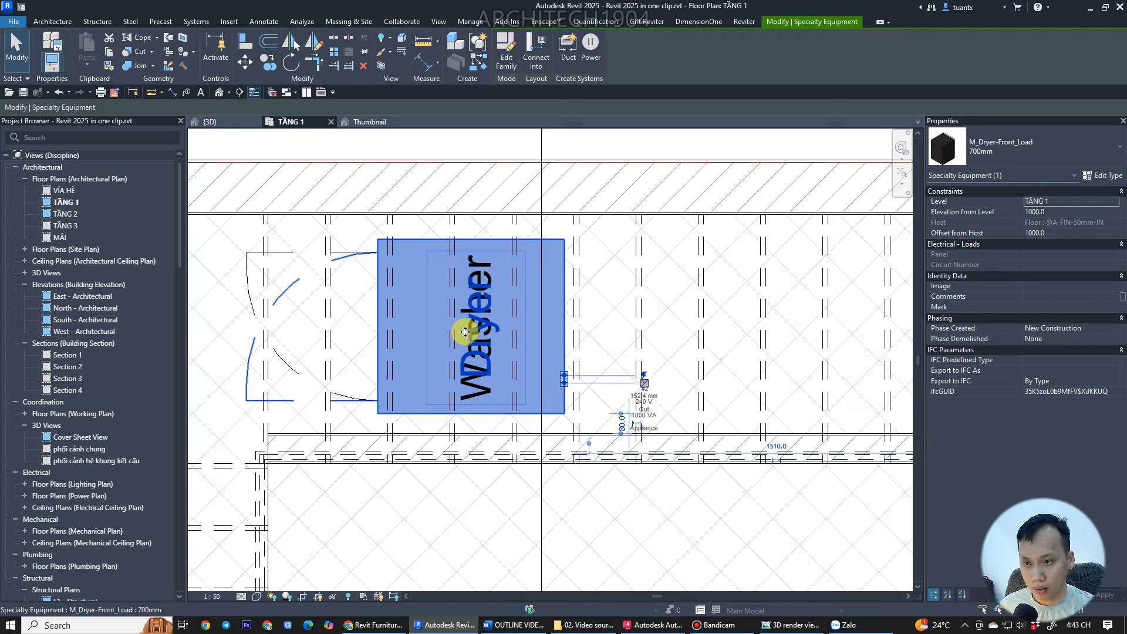
click(1102, 177)
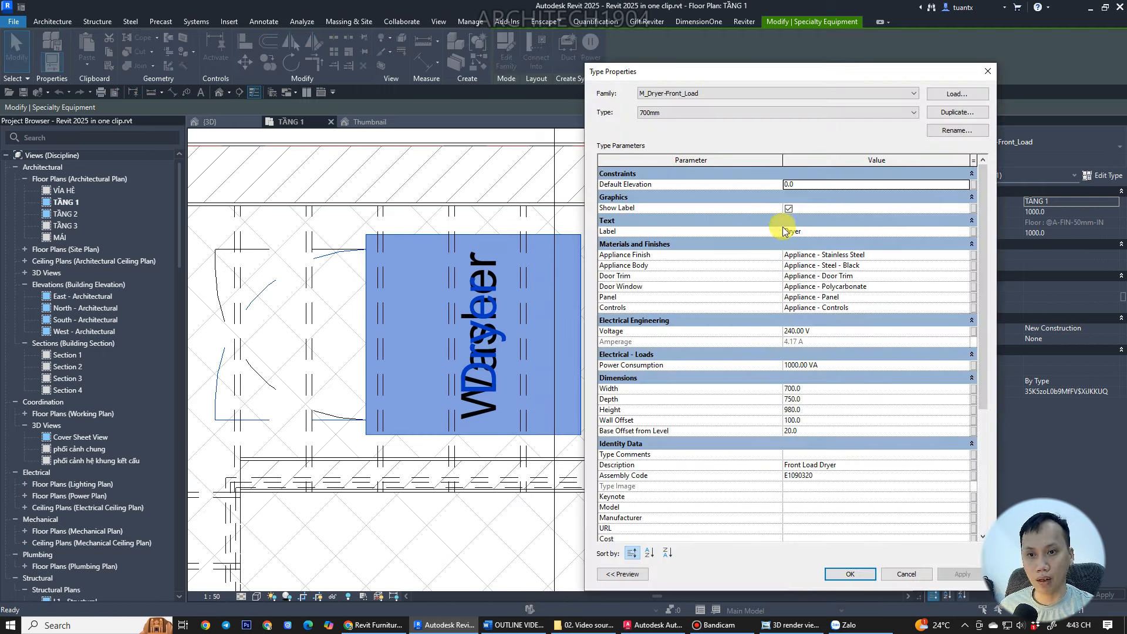
click(838, 231)
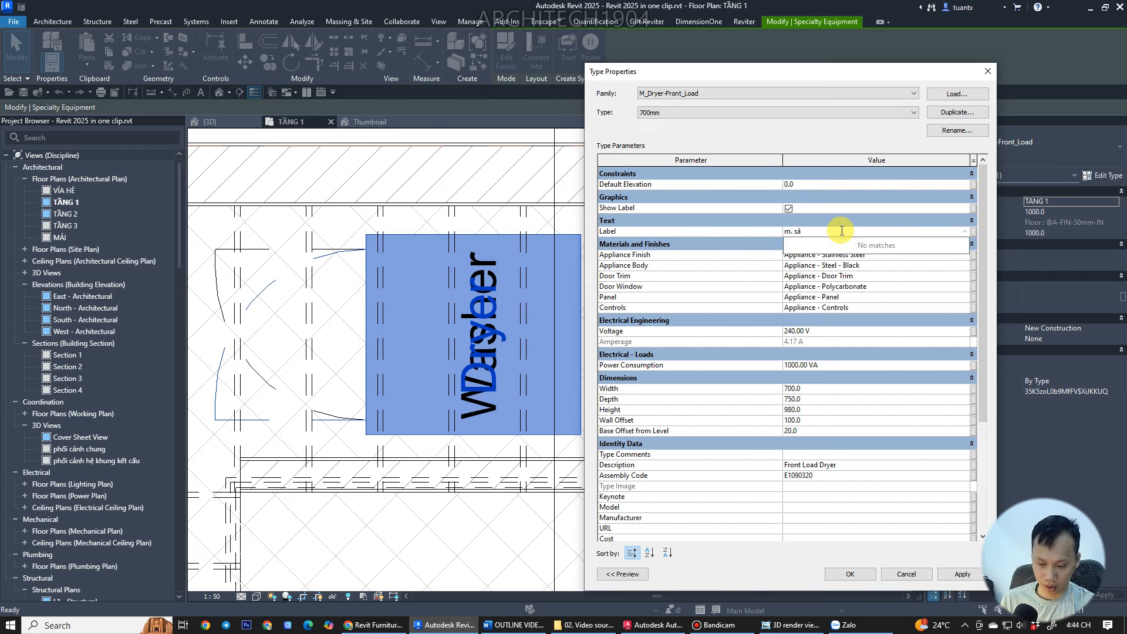
click(848, 574)
click(860, 576)
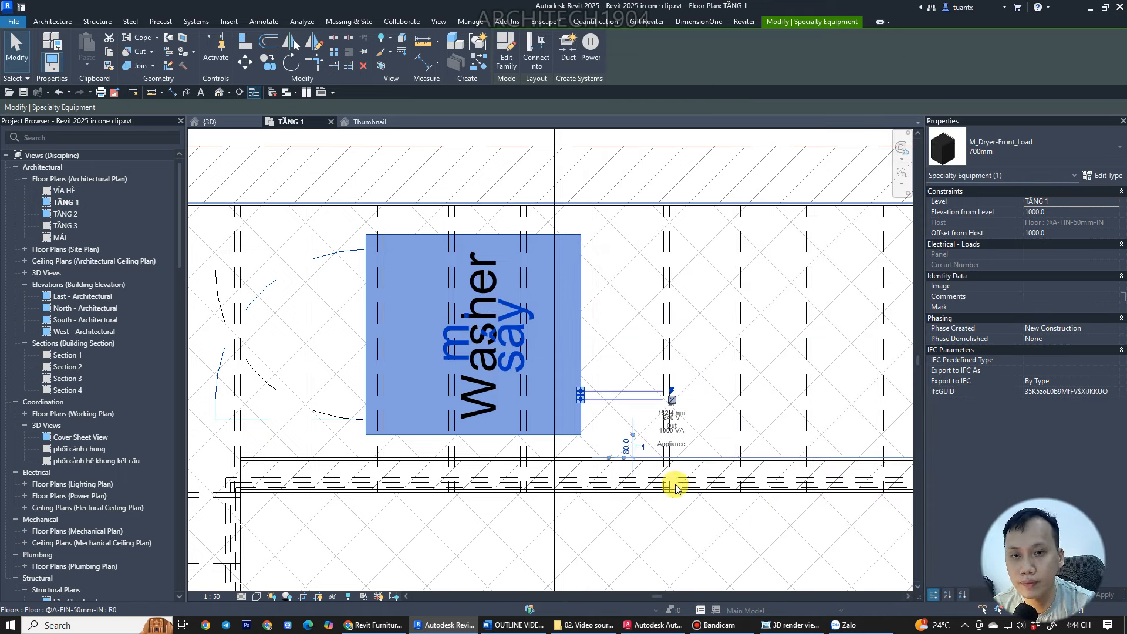
key(Escape)
scroll(489, 350, up, 3)
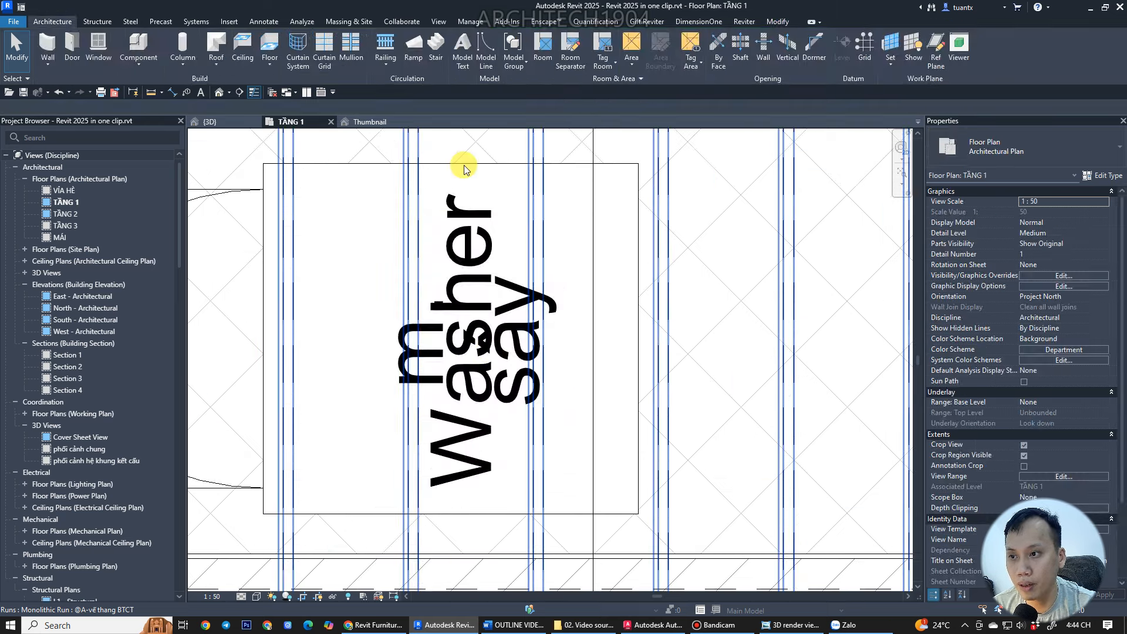
click(470, 234)
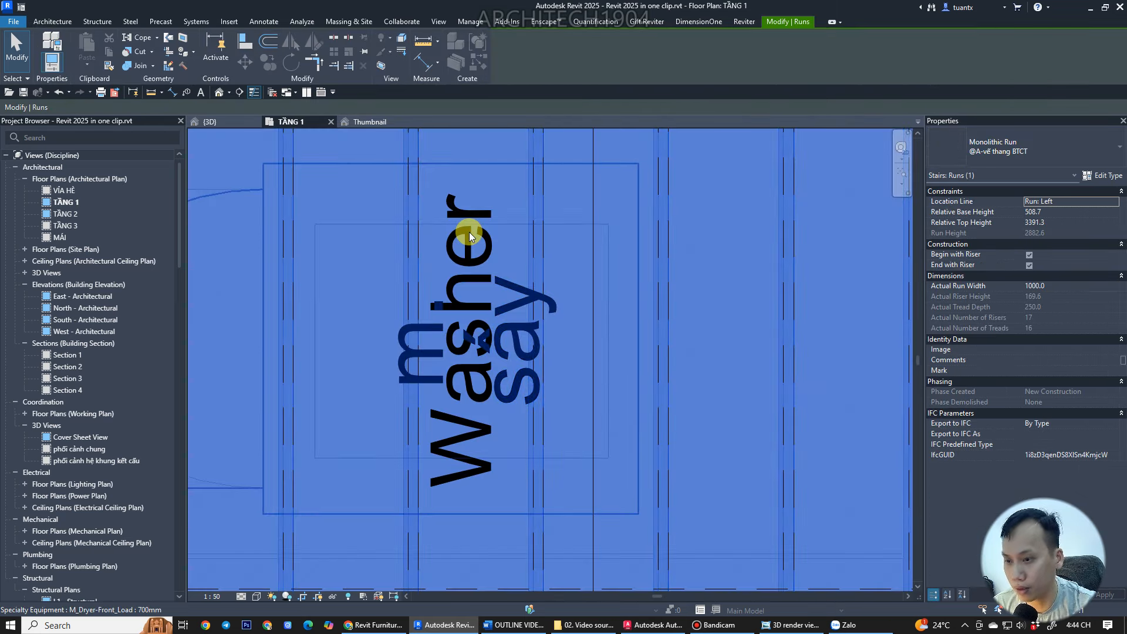
click(469, 232)
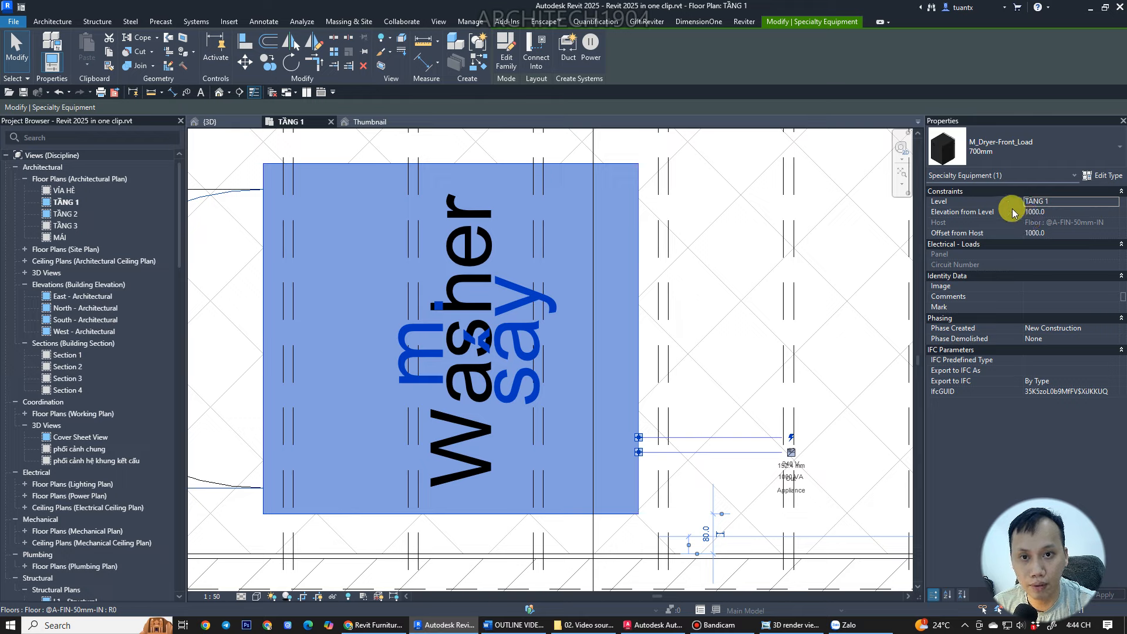
scroll(517, 317, down, 4)
key(Escape)
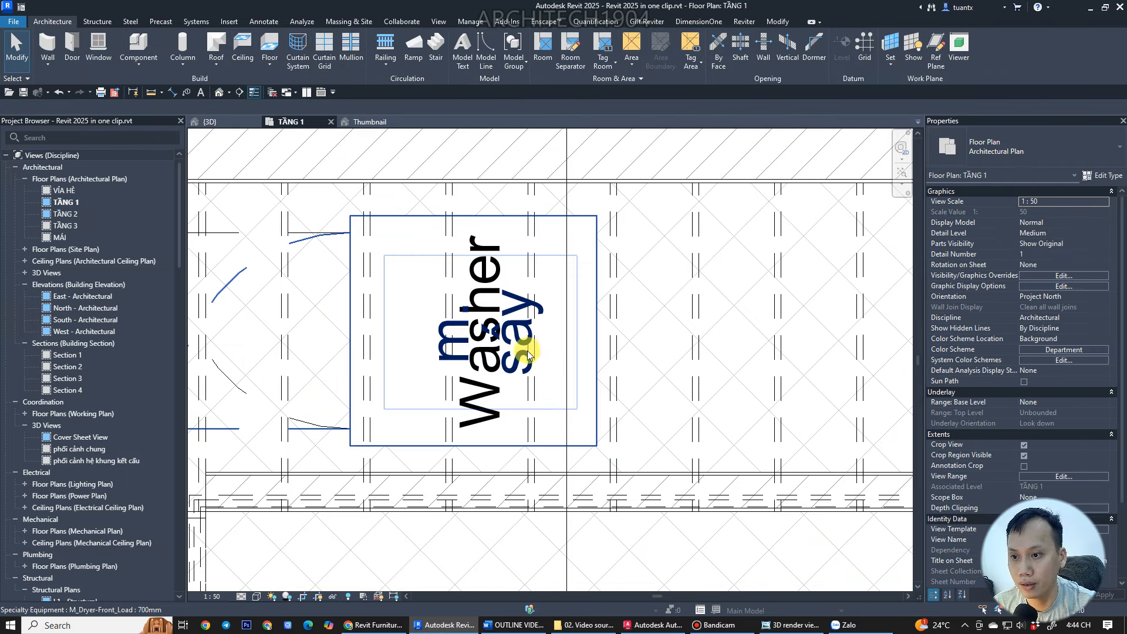
scroll(527, 352, down, 3)
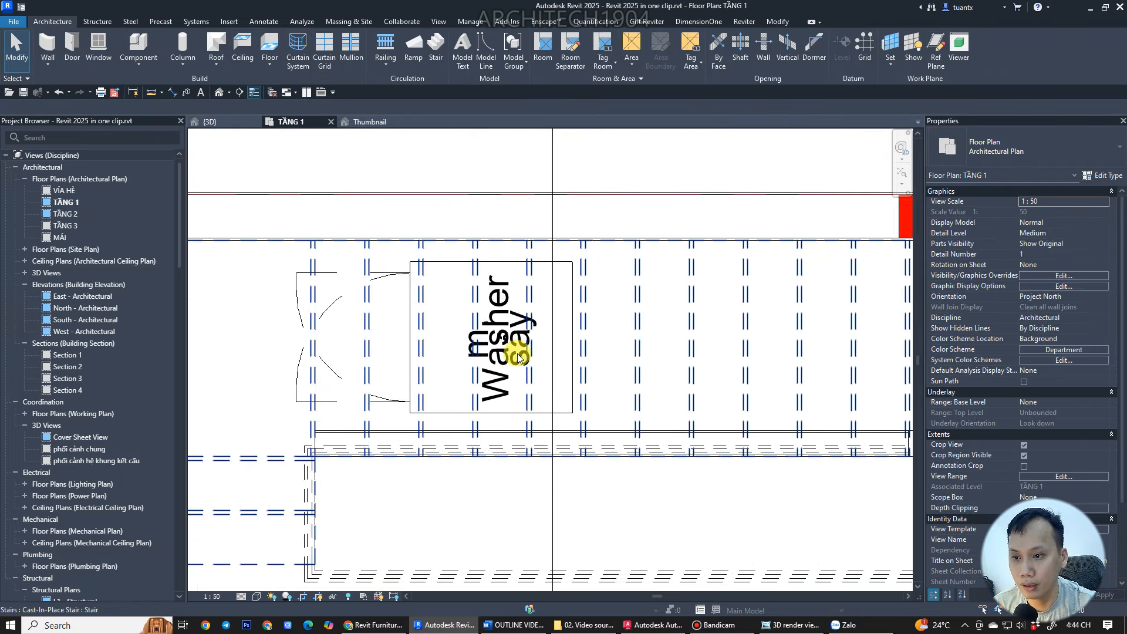
- Turn off Show Label in the type properties of the M_Dryer-Front_Load 700mm dryer
click(502, 277)
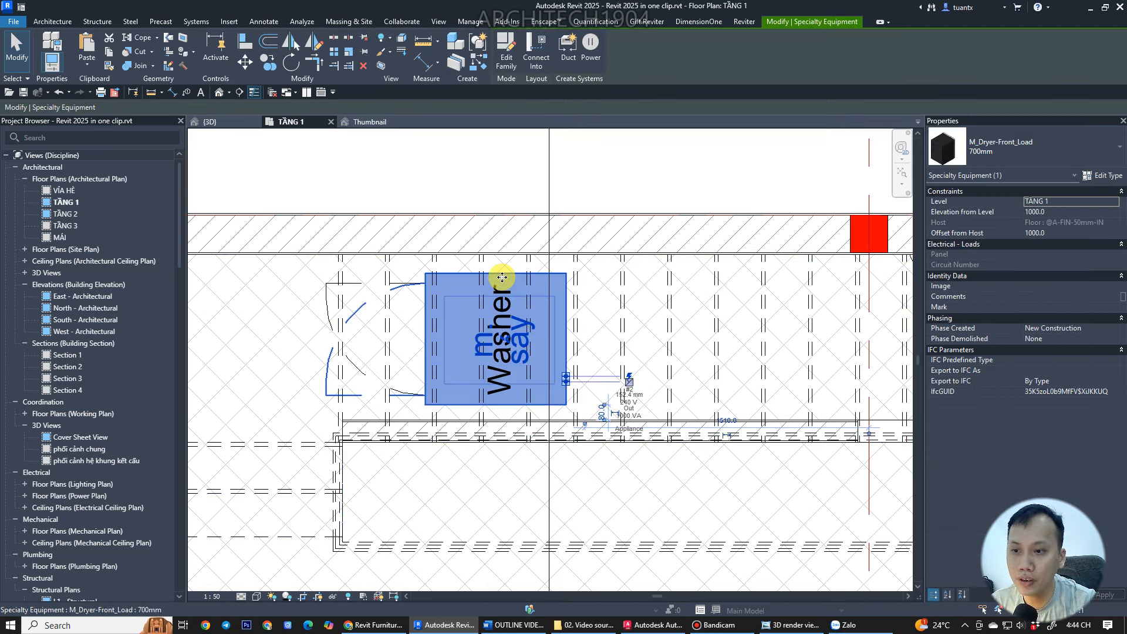
scroll(528, 327, down, 4)
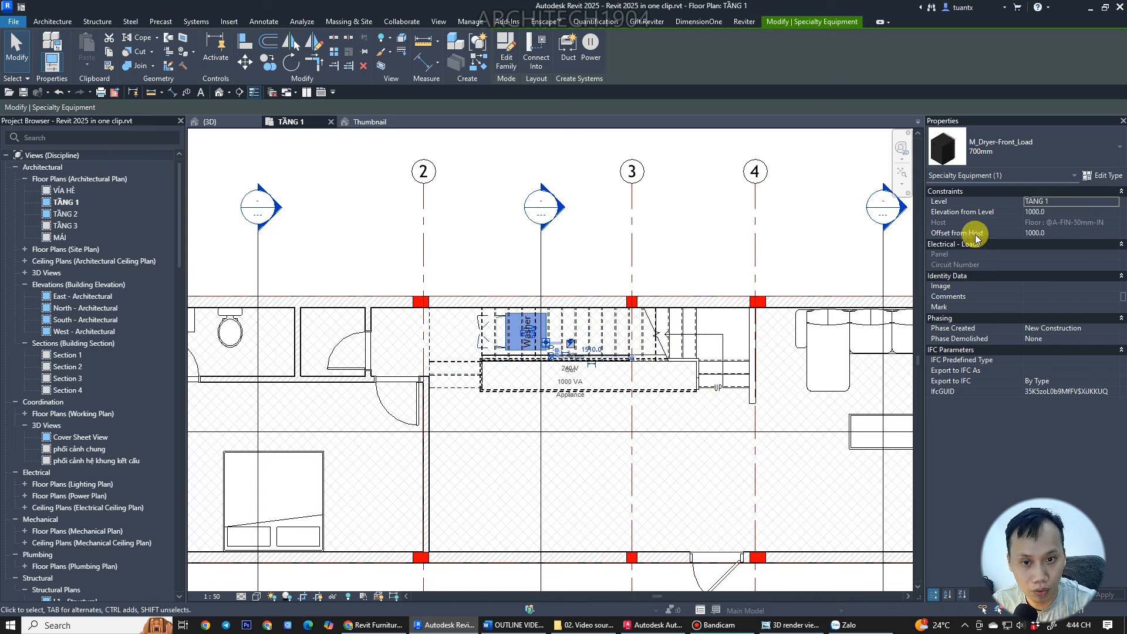
click(1108, 177)
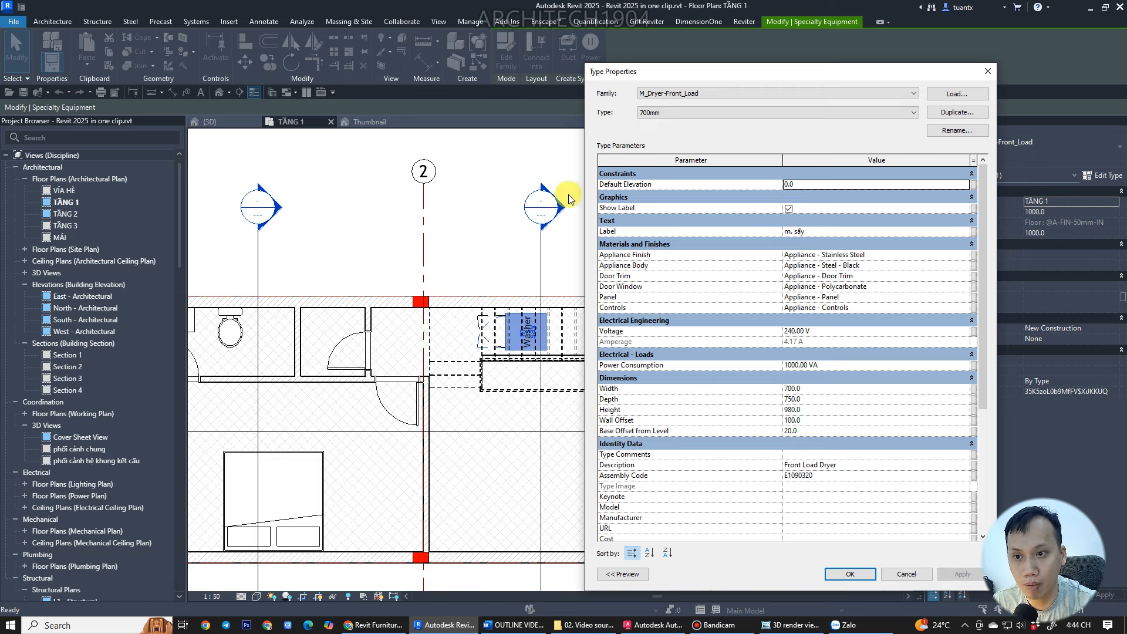
click(789, 209)
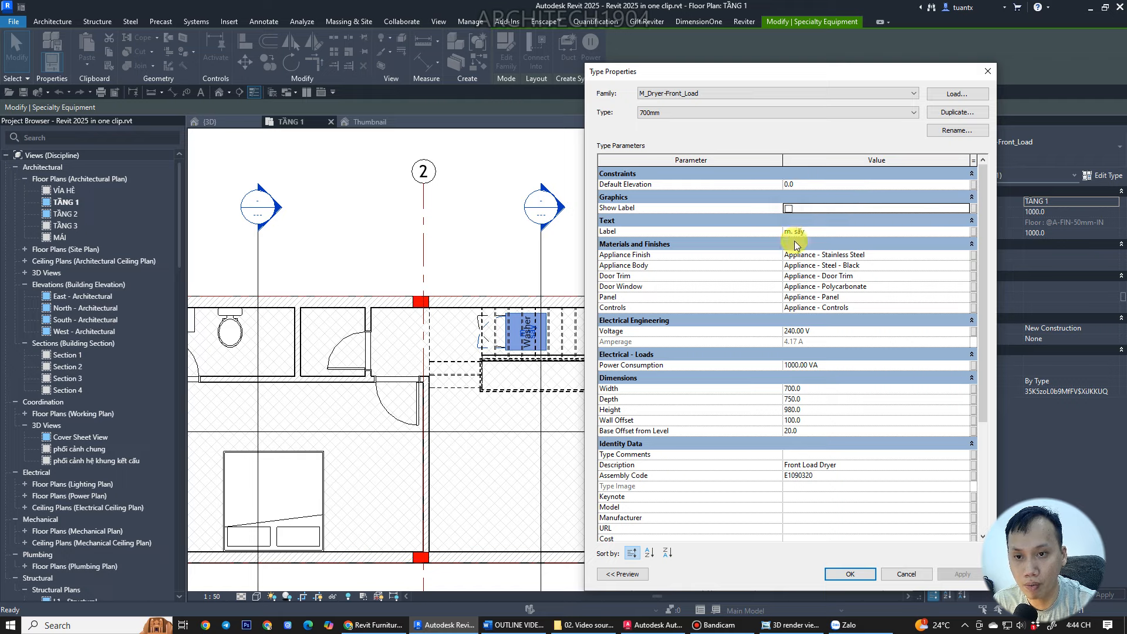
click(862, 578)
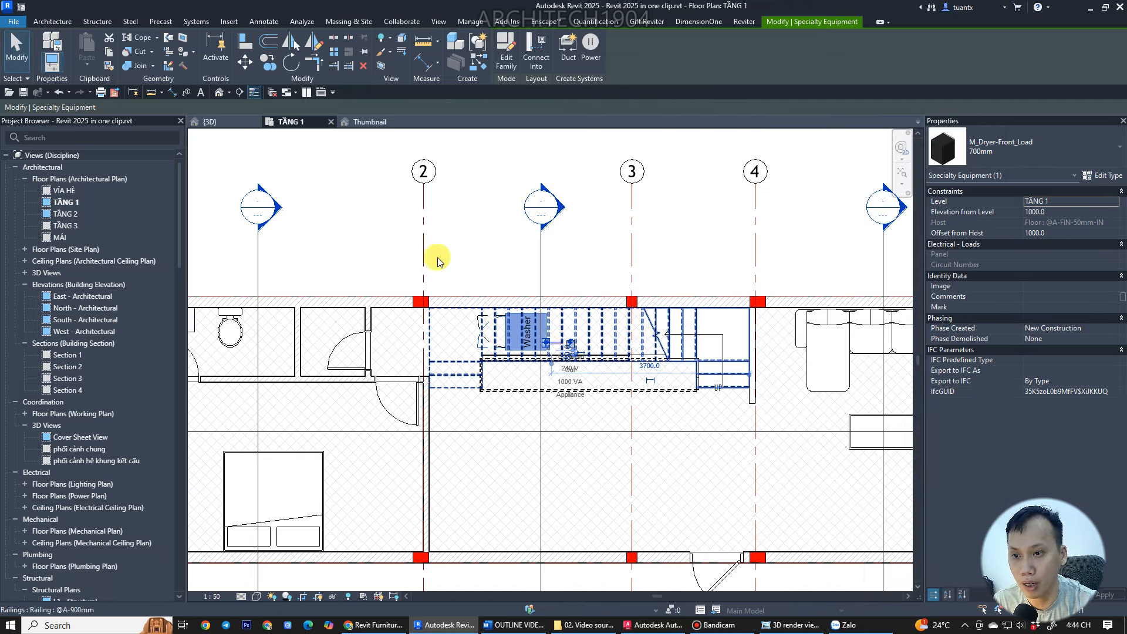
- Select the M_Washer-Front_Load washer beneath the dryer on the TẦNG 1 plan
scroll(475, 327, up, 3)
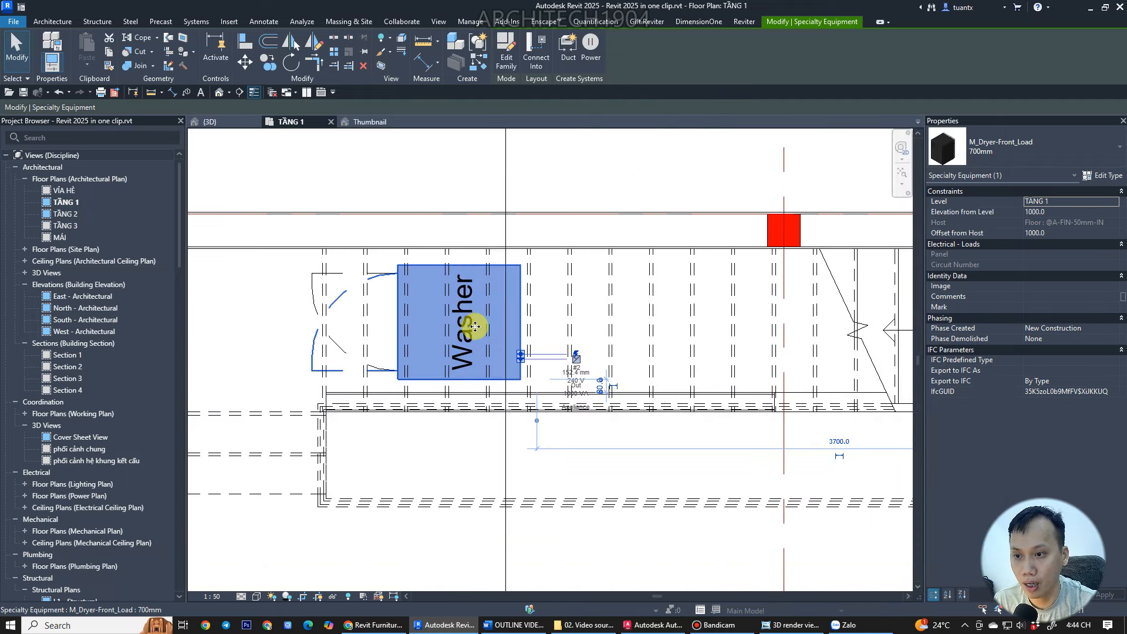
click(312, 287)
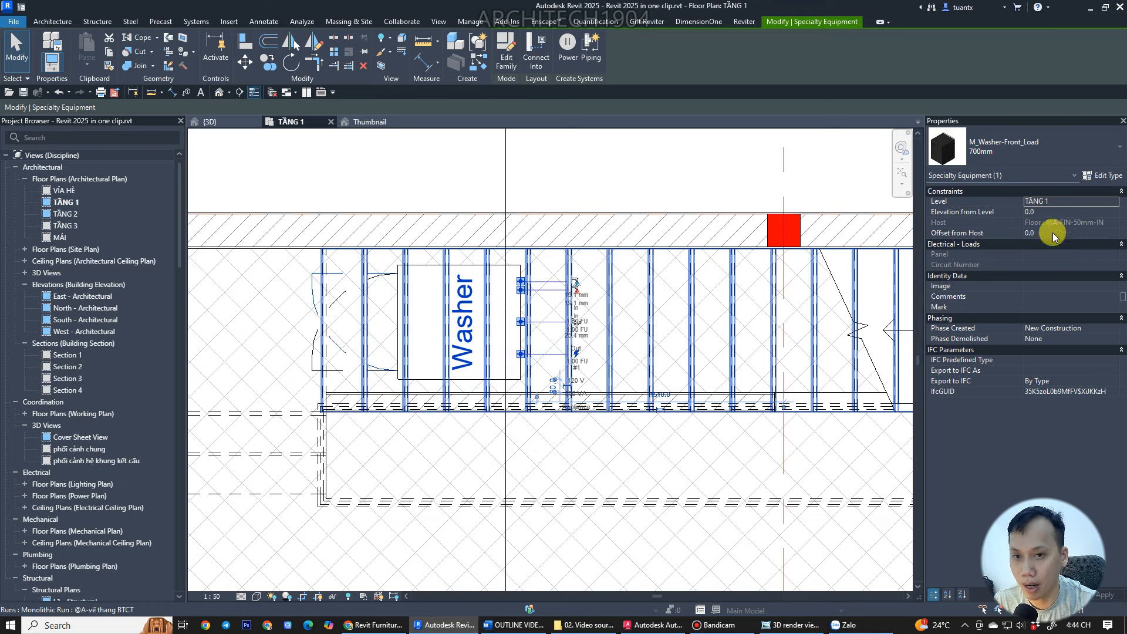
- Turn off Show Label in the type properties of the 700mm front-load washer under the stairs
click(1102, 175)
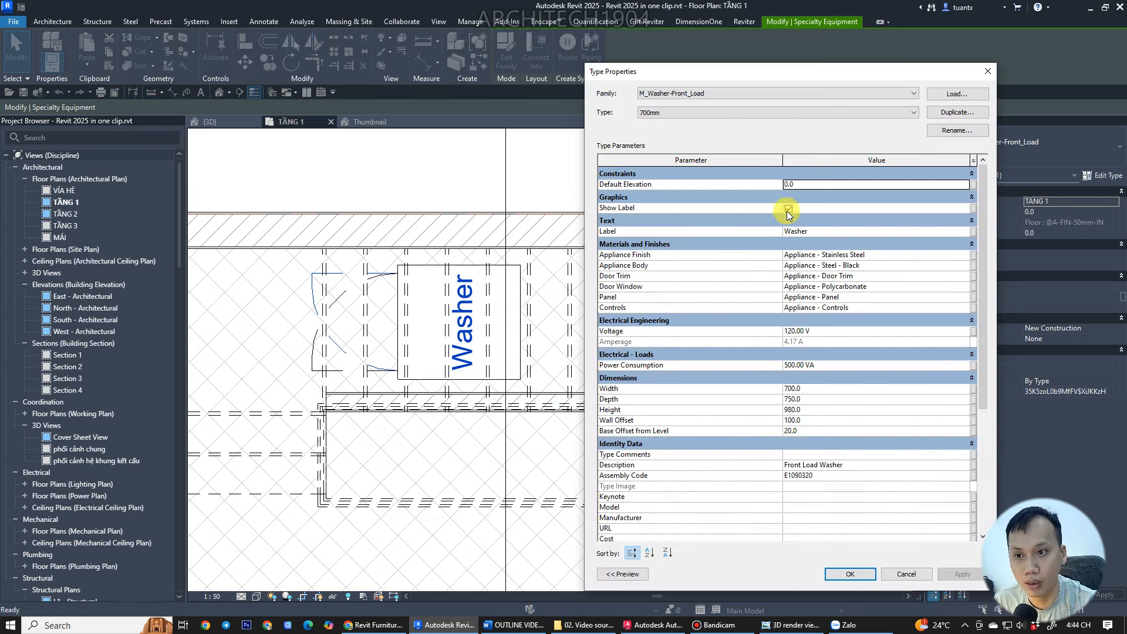
click(789, 209)
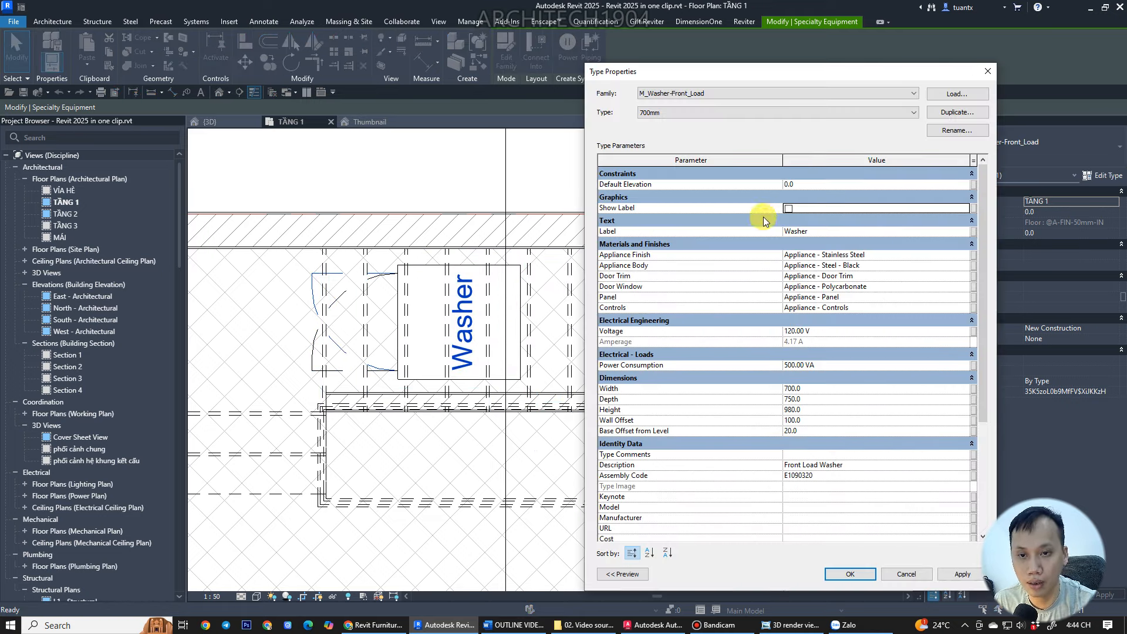
click(853, 575)
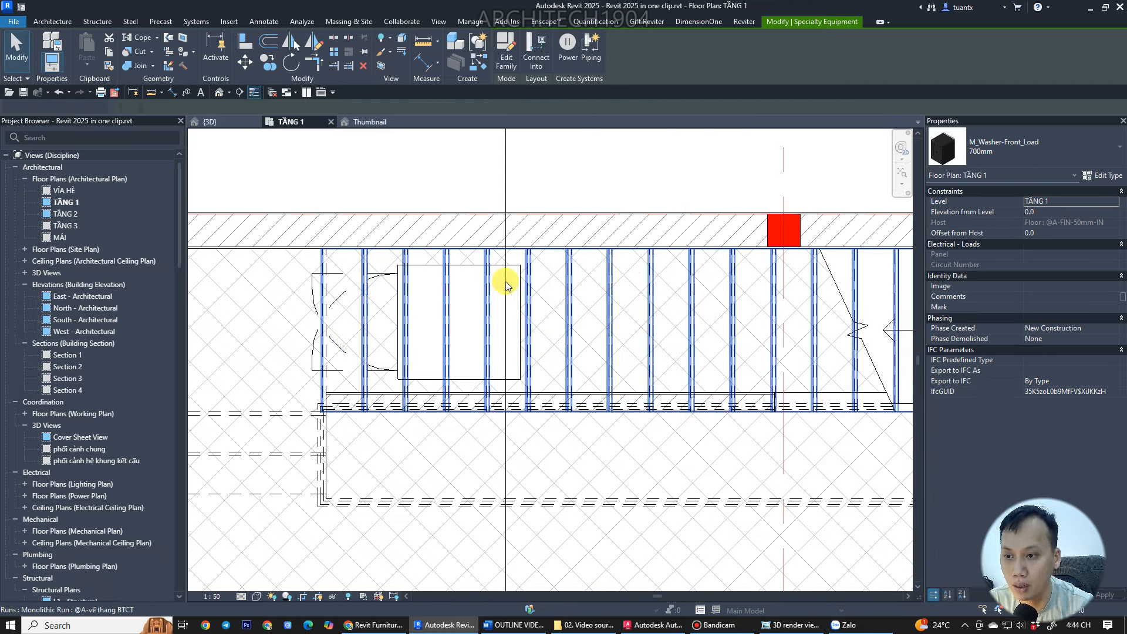
key(Escape)
scroll(478, 282, down, 2)
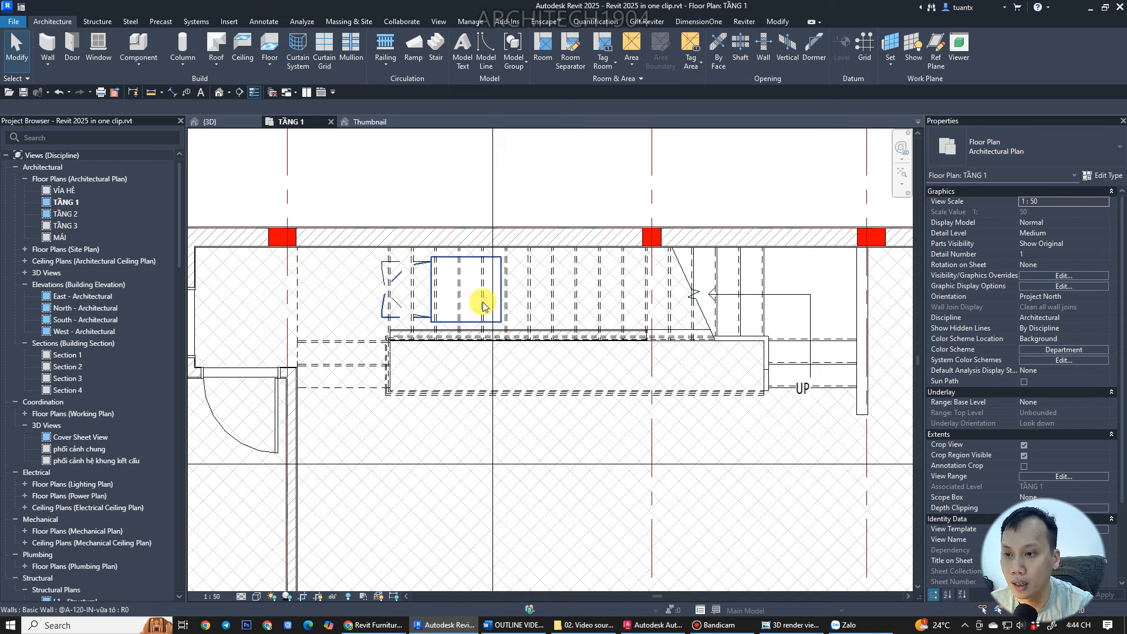
scroll(451, 255, up, 3)
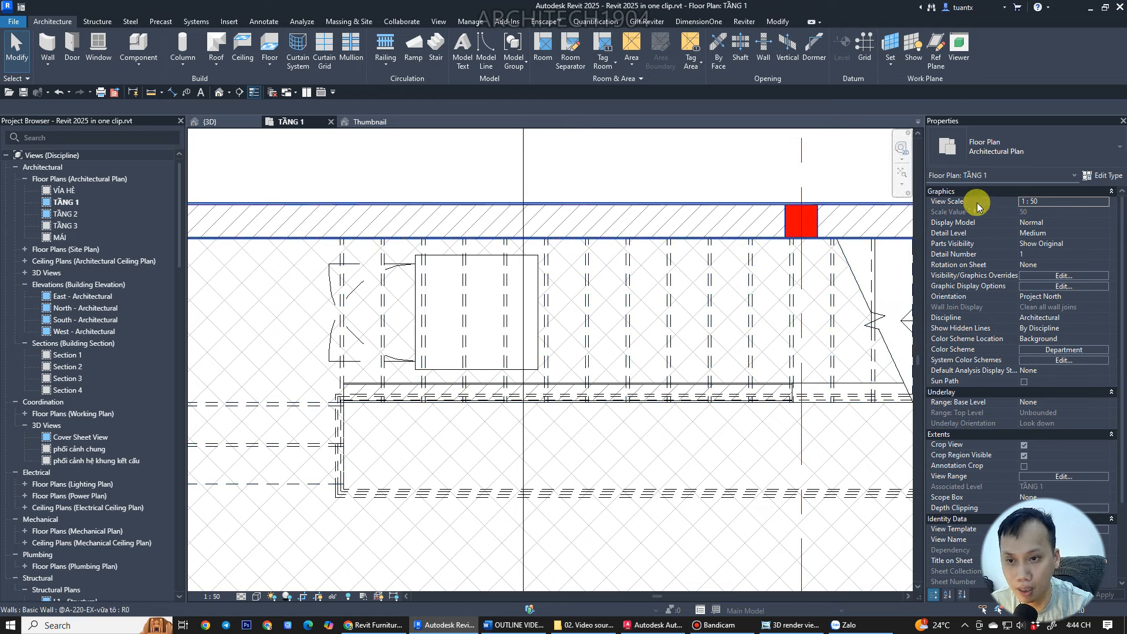
- Check the staircase in the {3D} view and return to the TẦNG 1 floor plan
click(217, 122)
shift+middle_drag(604, 327, 465, 301)
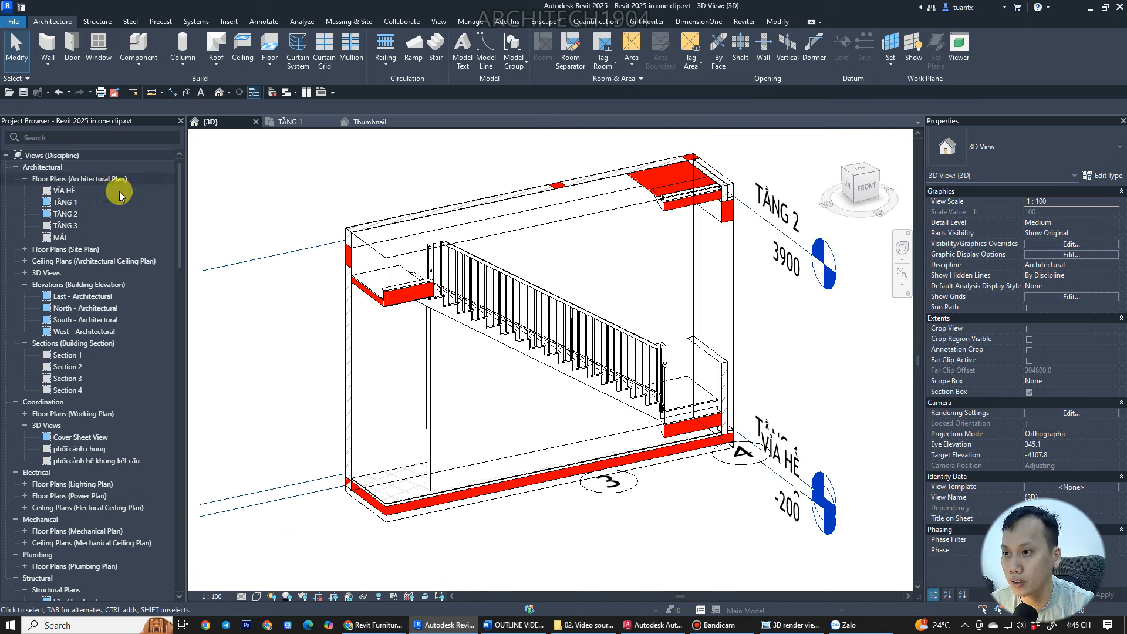
double_click(66, 202)
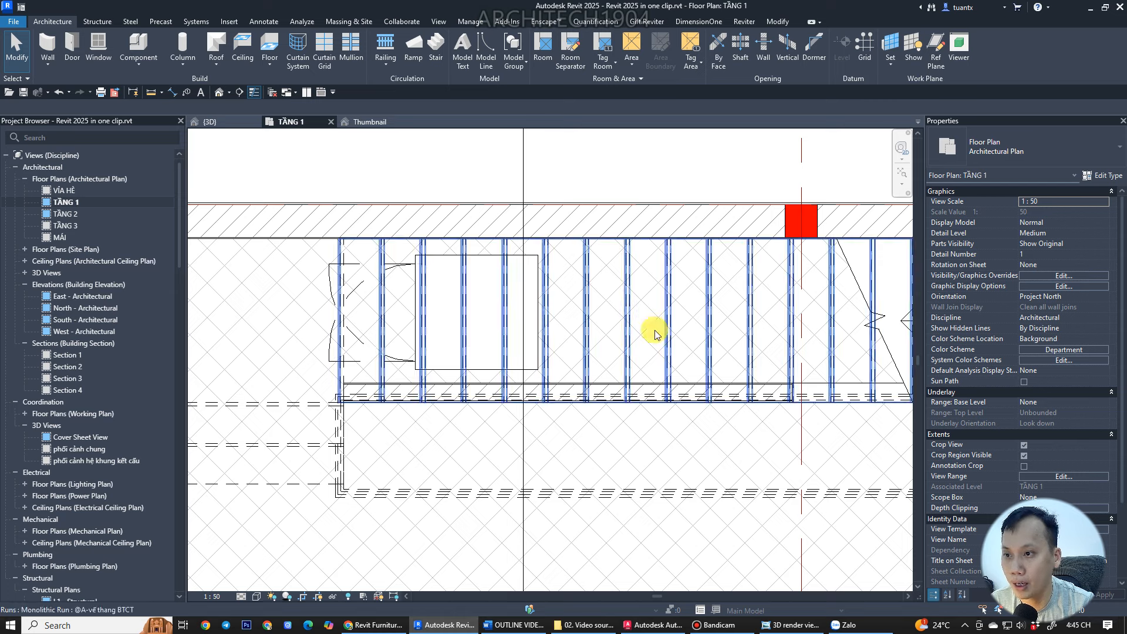
scroll(645, 364, down, 3)
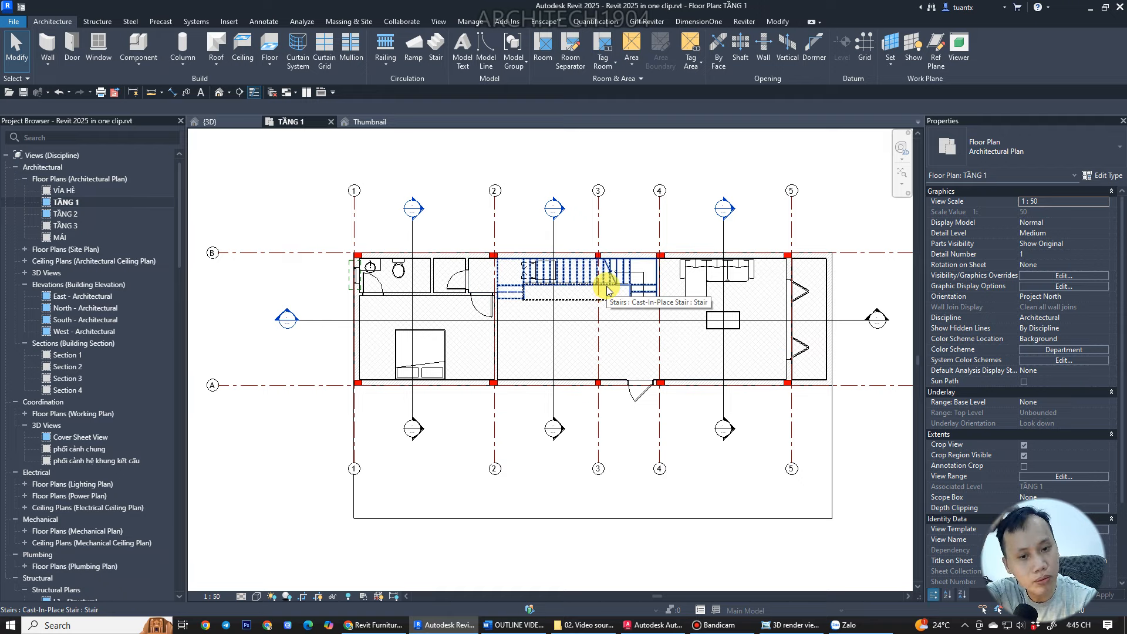
- Switch to AutoCAD, examine the kitchen and dining area layout in the reference drawing, and return to Revit
click(387, 627)
click(633, 624)
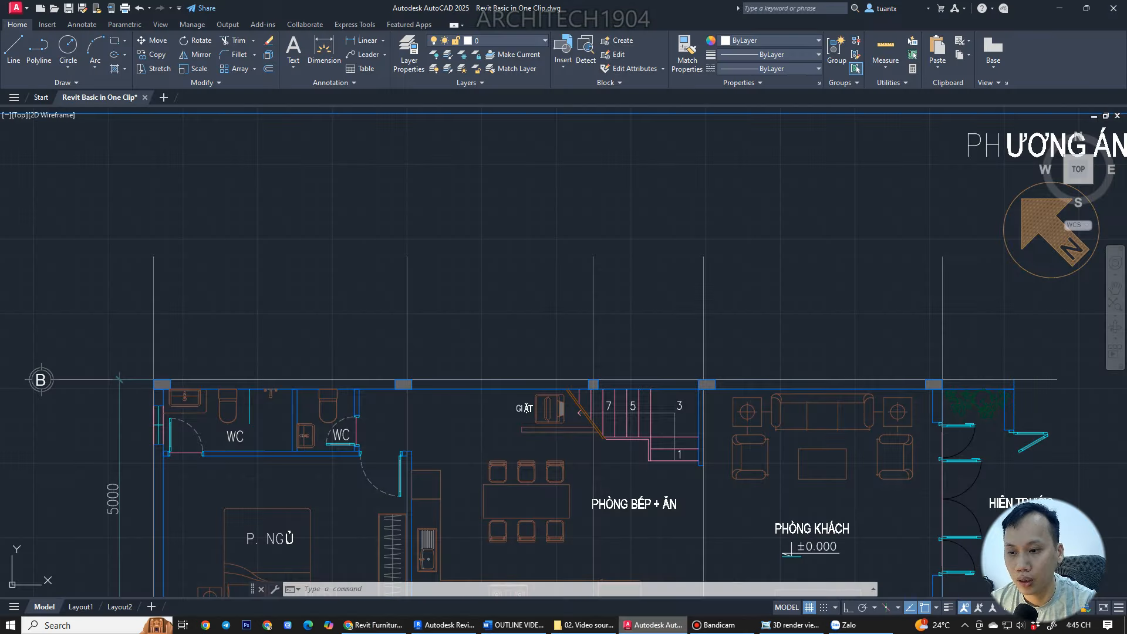
scroll(579, 377, down, 5)
scroll(530, 401, up, 6)
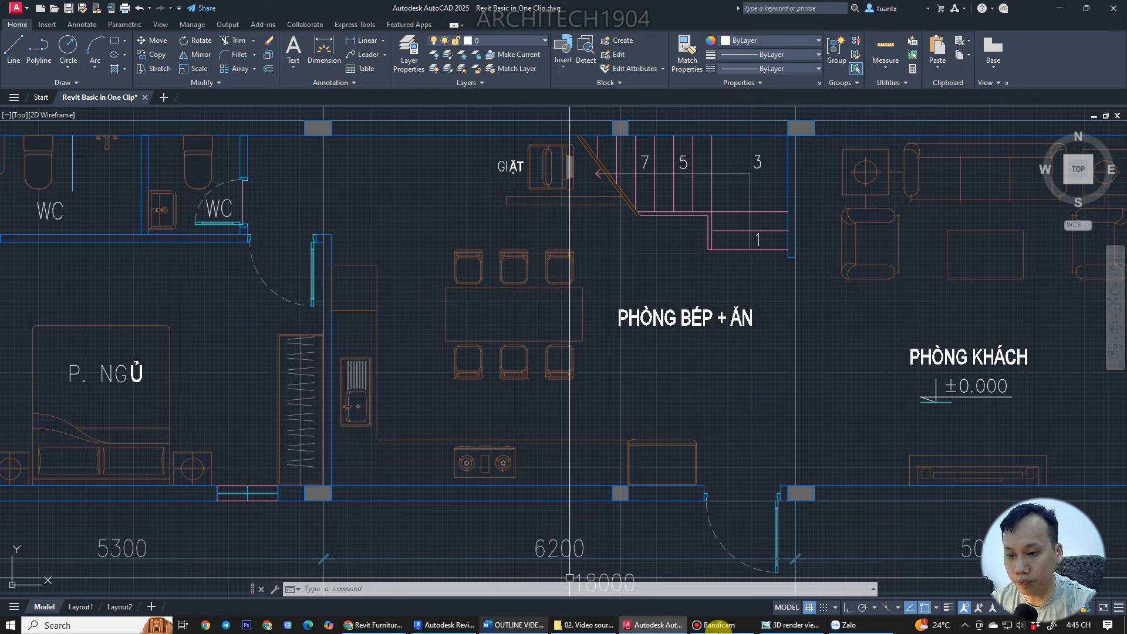
click(446, 625)
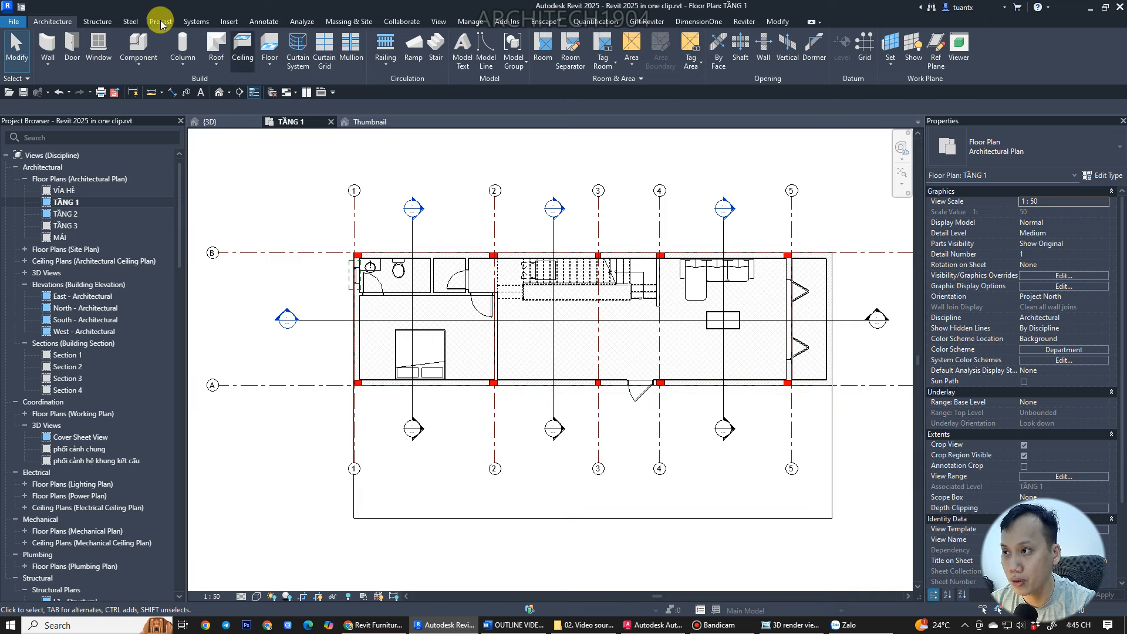
- Start loading a family and open the Counter Tops folder under Casework in the US library
click(226, 22)
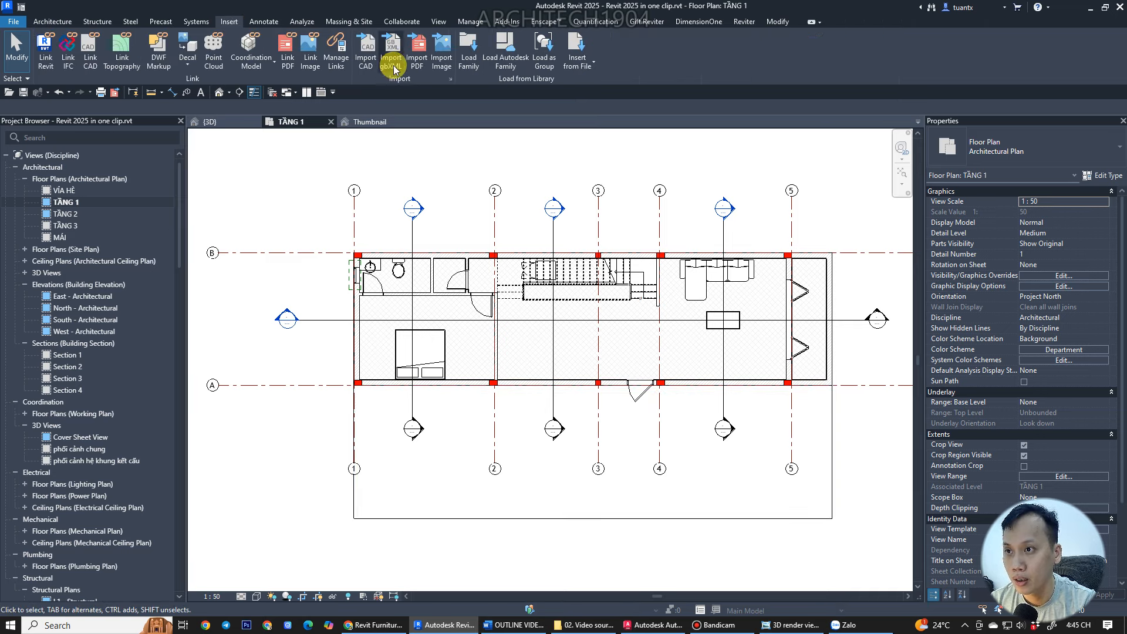
click(468, 50)
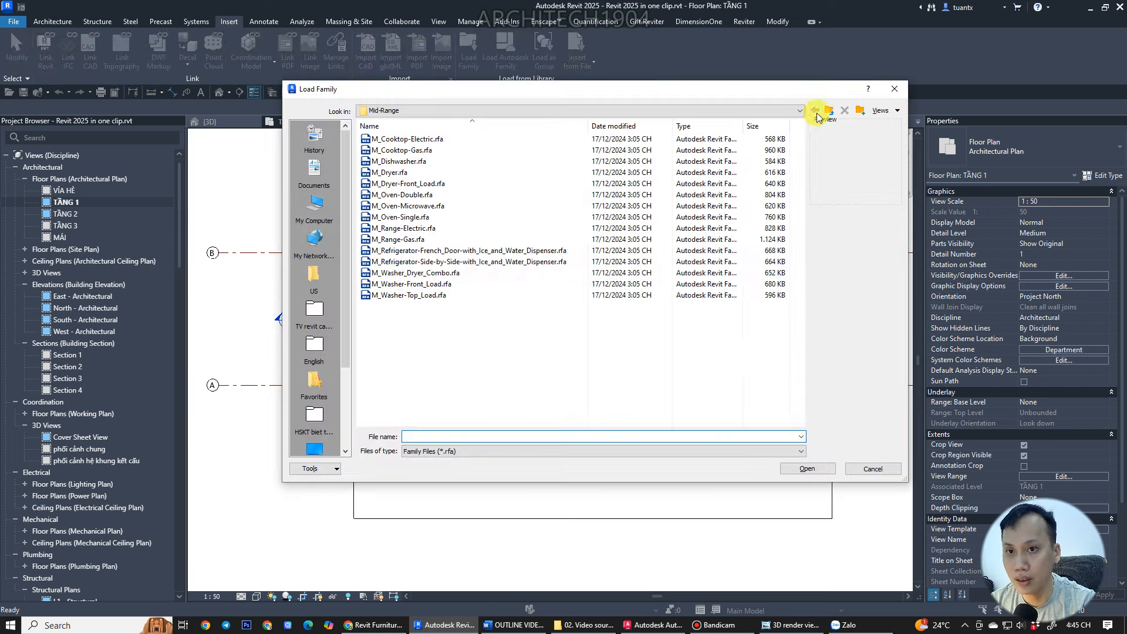
click(826, 111)
click(827, 111)
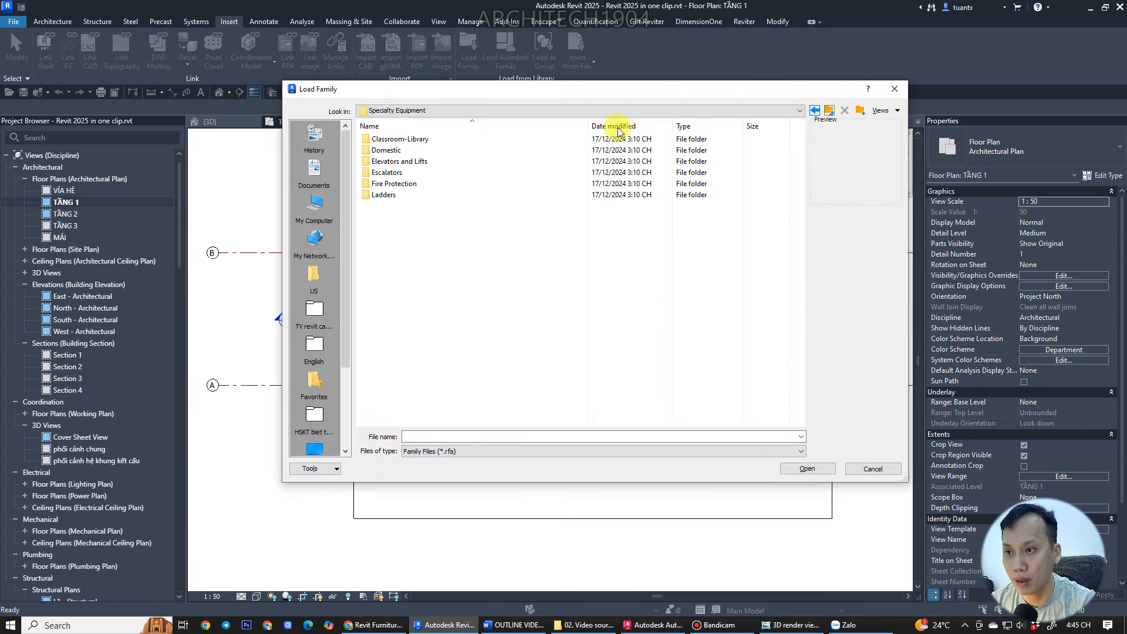
click(831, 111)
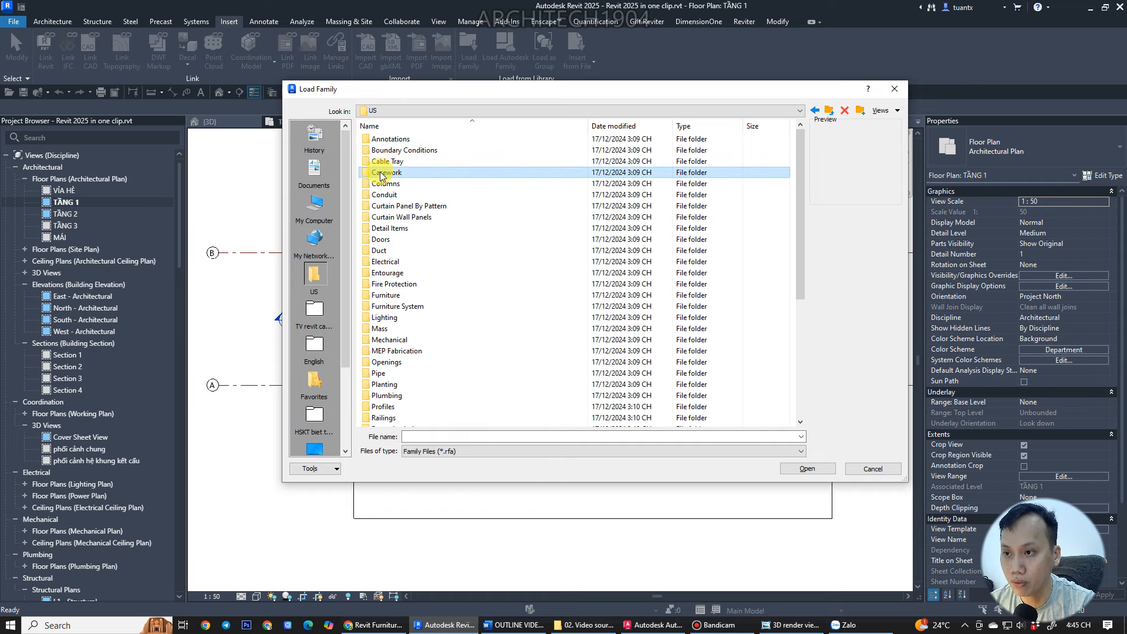
double_click(384, 173)
click(403, 140)
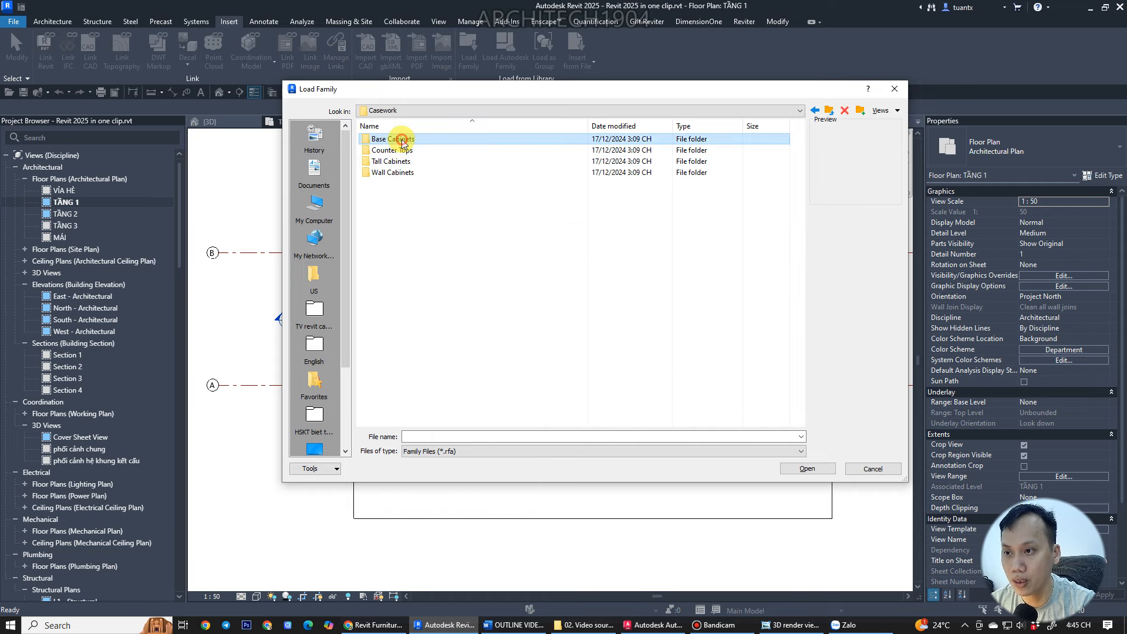
click(404, 153)
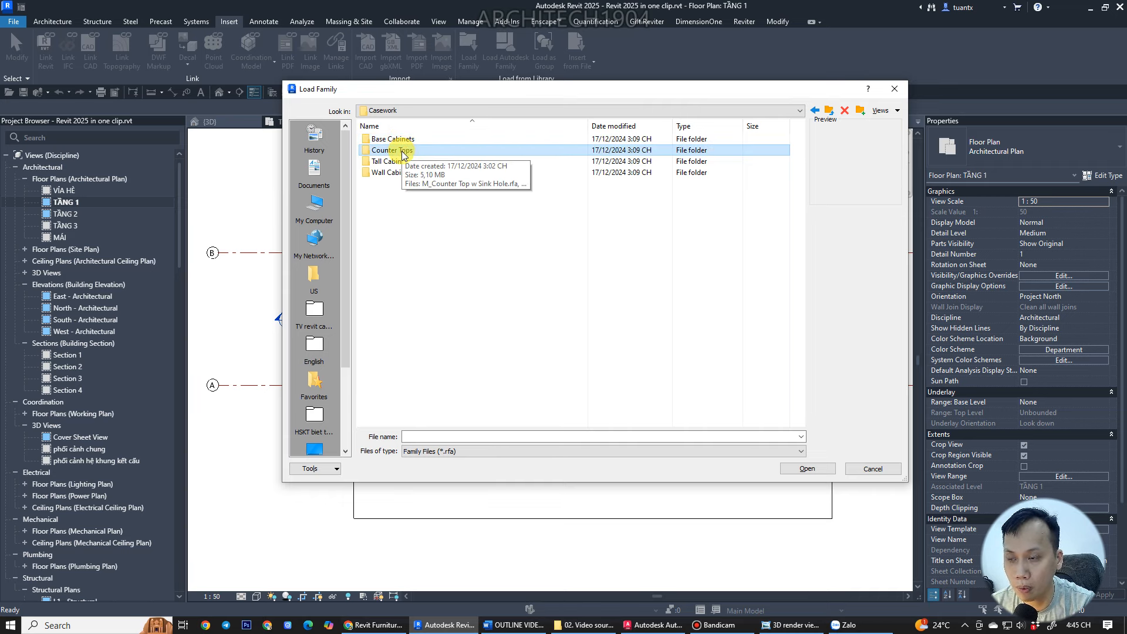
click(420, 164)
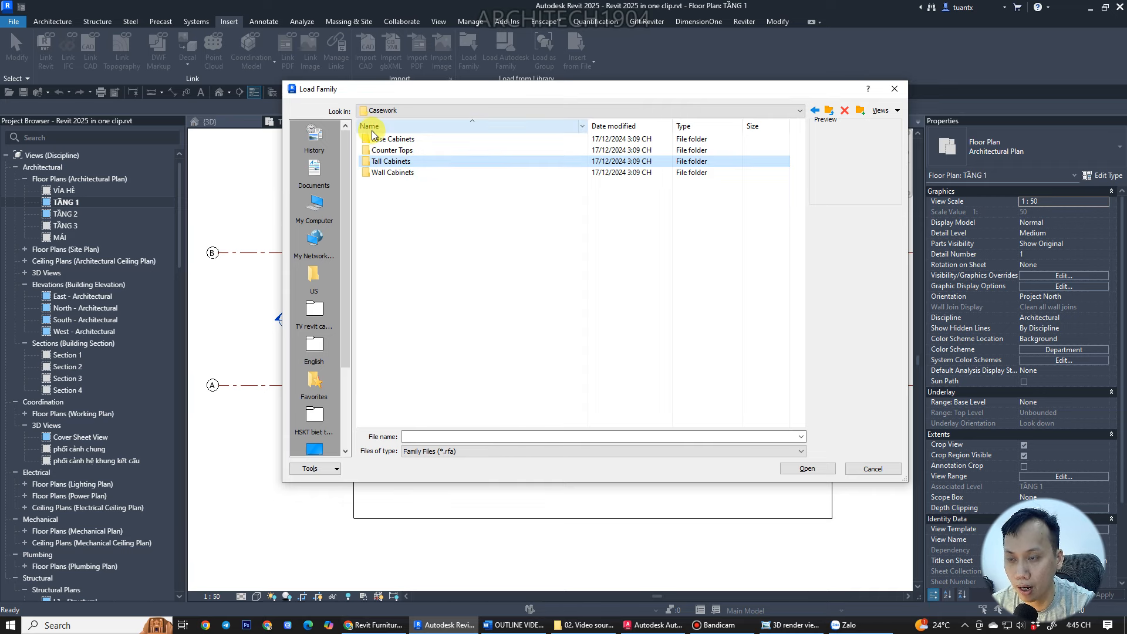
click(392, 173)
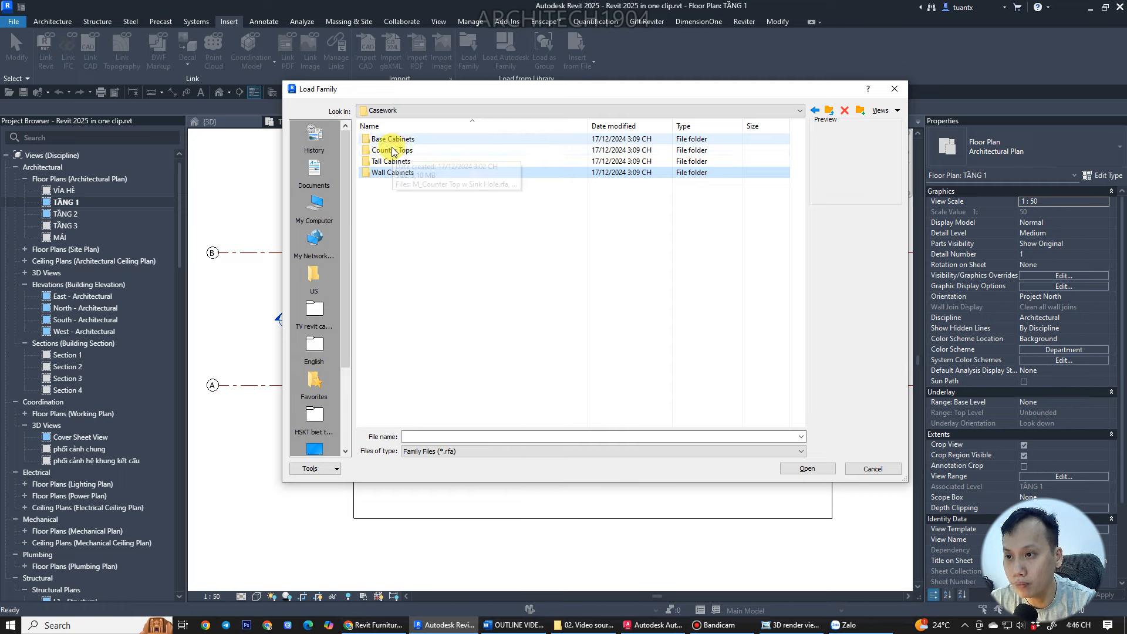
double_click(391, 151)
- Compare the previews of the straight, island and L-shaped counter top families
click(397, 141)
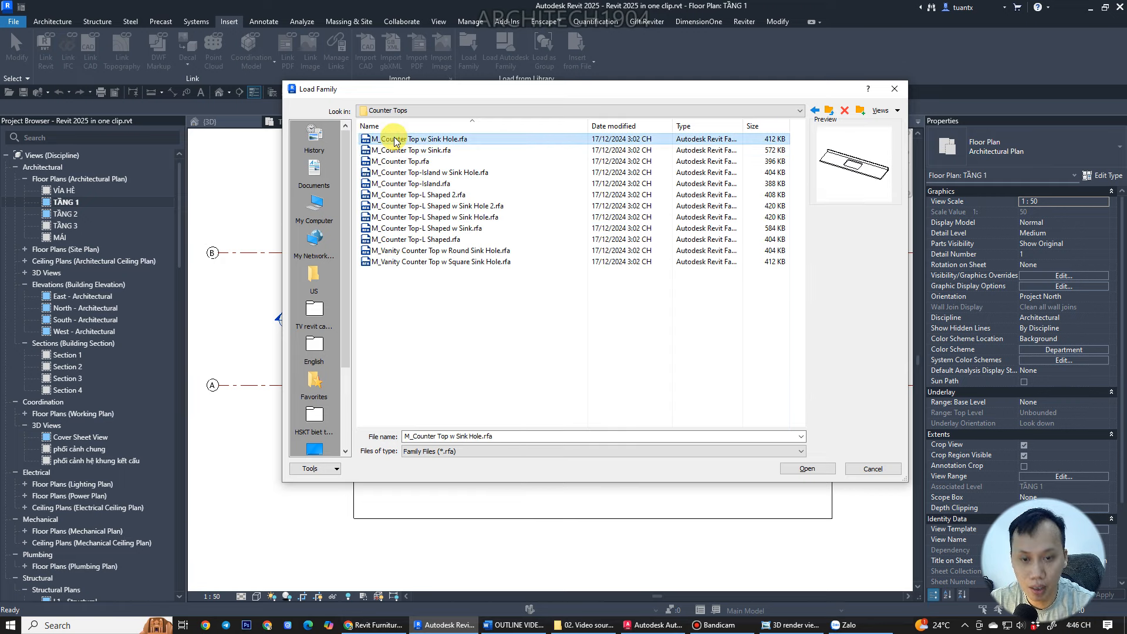
key(Down)
key(Down)
key(Down)
key(Down)
key(Down)
key(Down)
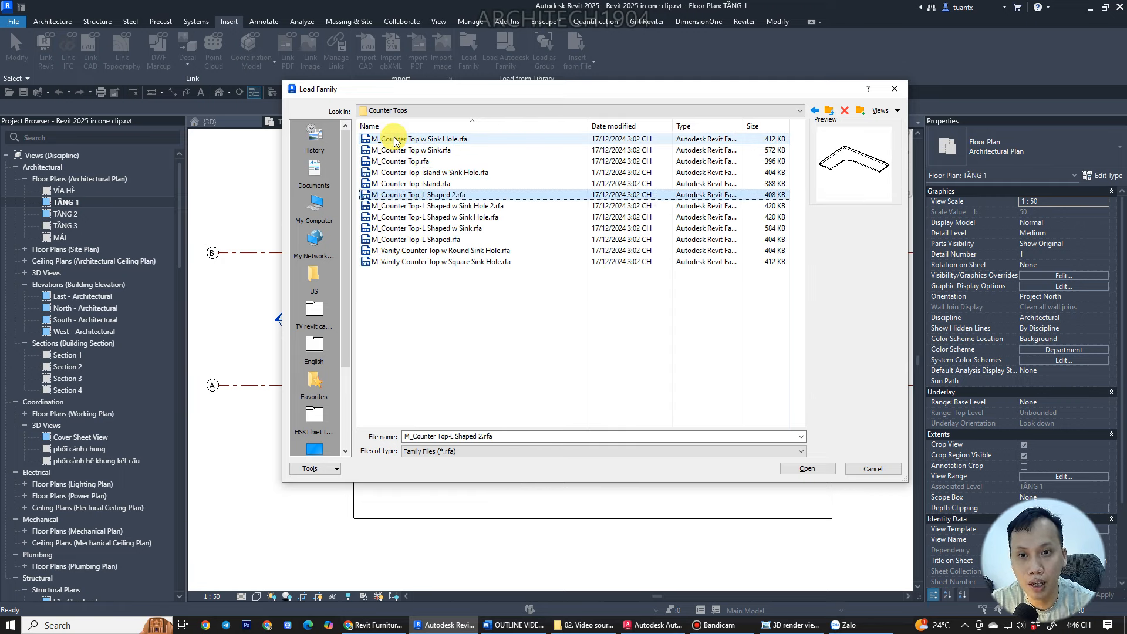
key(Down)
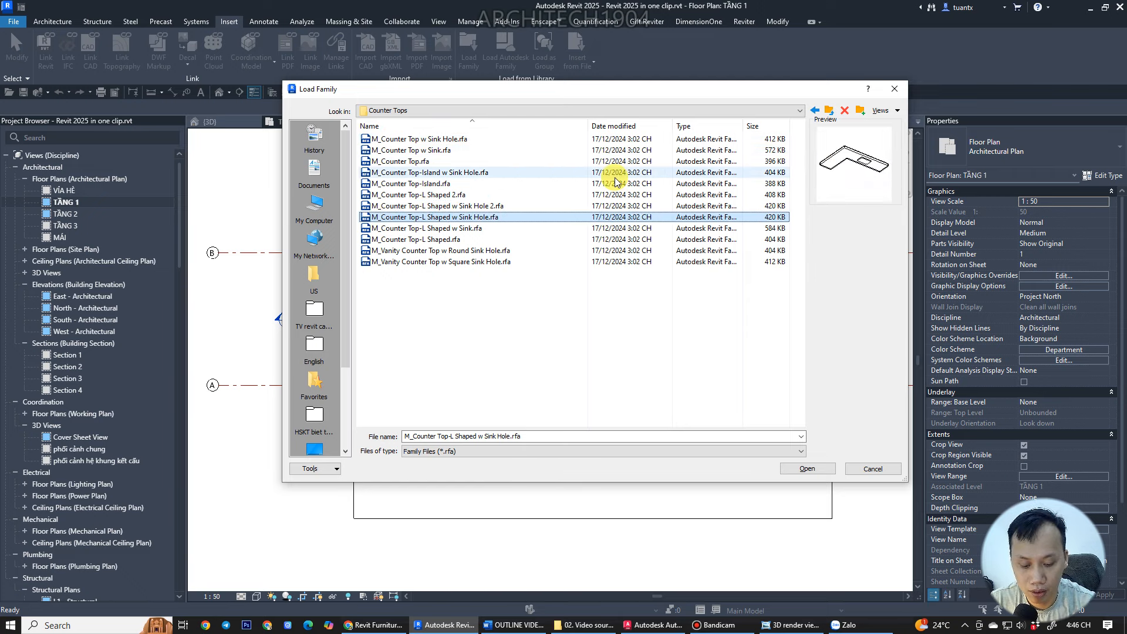
key(Down)
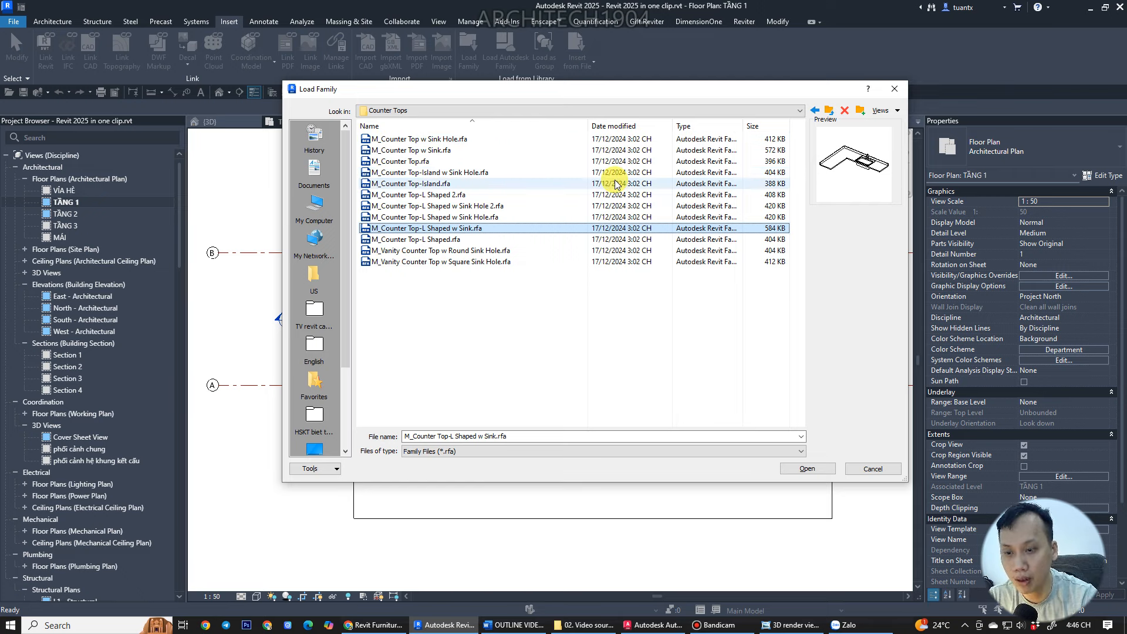
key(Up)
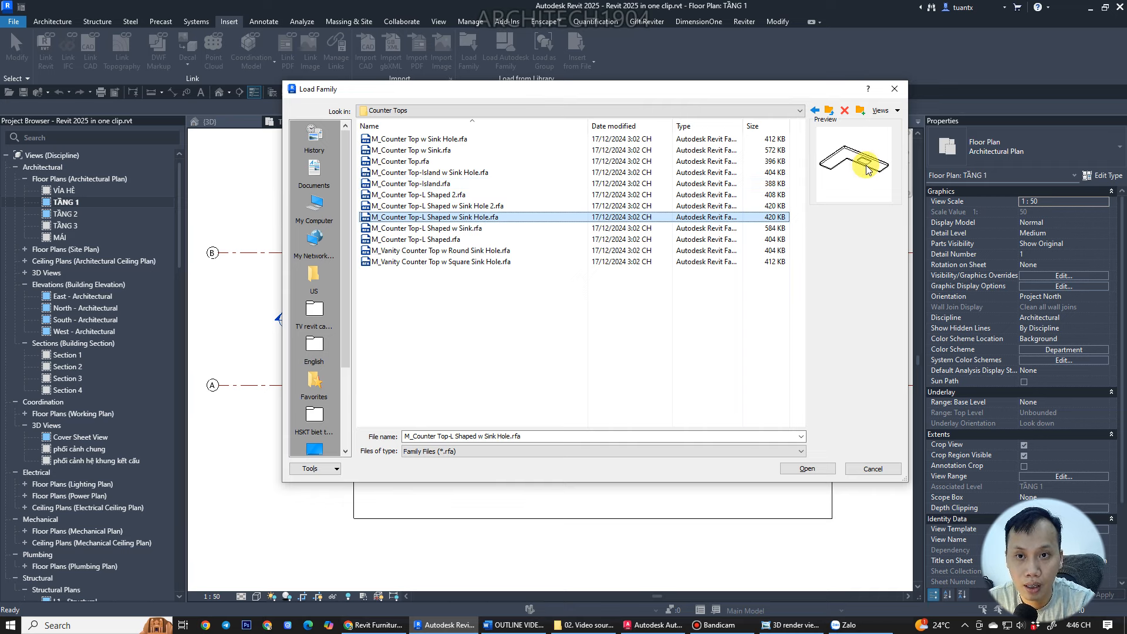
- Review the vanity and remaining L-shaped counter tops and load M_Counter Top-L Shaped w Sink Hole.rfa into the project
click(496, 252)
click(464, 263)
click(413, 239)
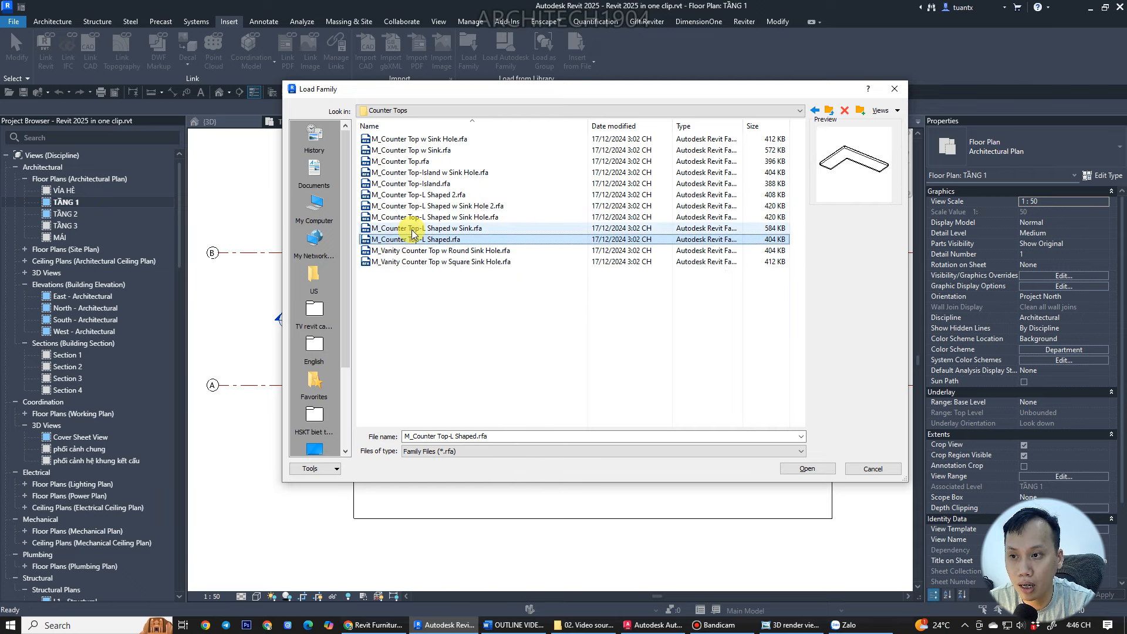
click(419, 228)
click(422, 218)
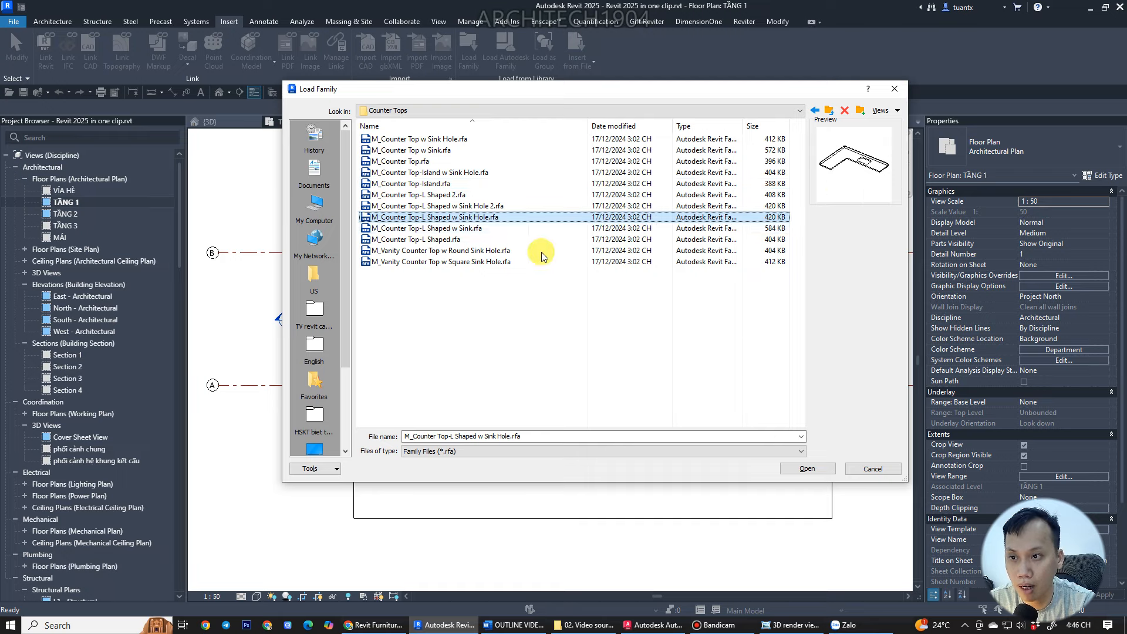
click(795, 466)
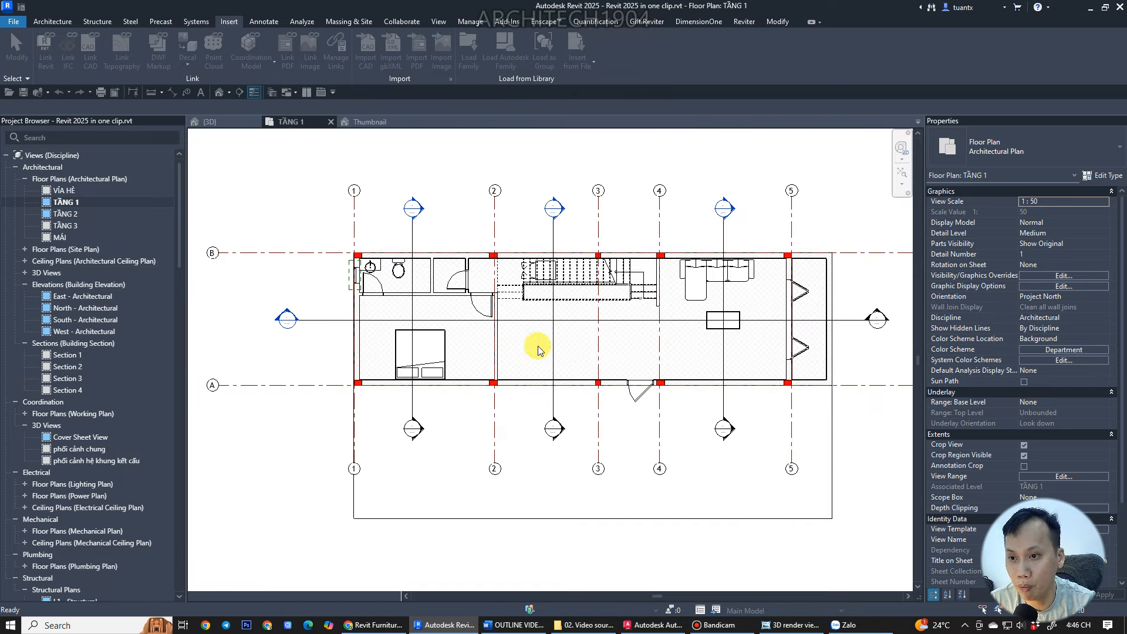
- Place the 600mm Depth L-shaped counter top with sink hole in the kitchen's inner wall corner near grids 2 and A
scroll(537, 352, up, 3)
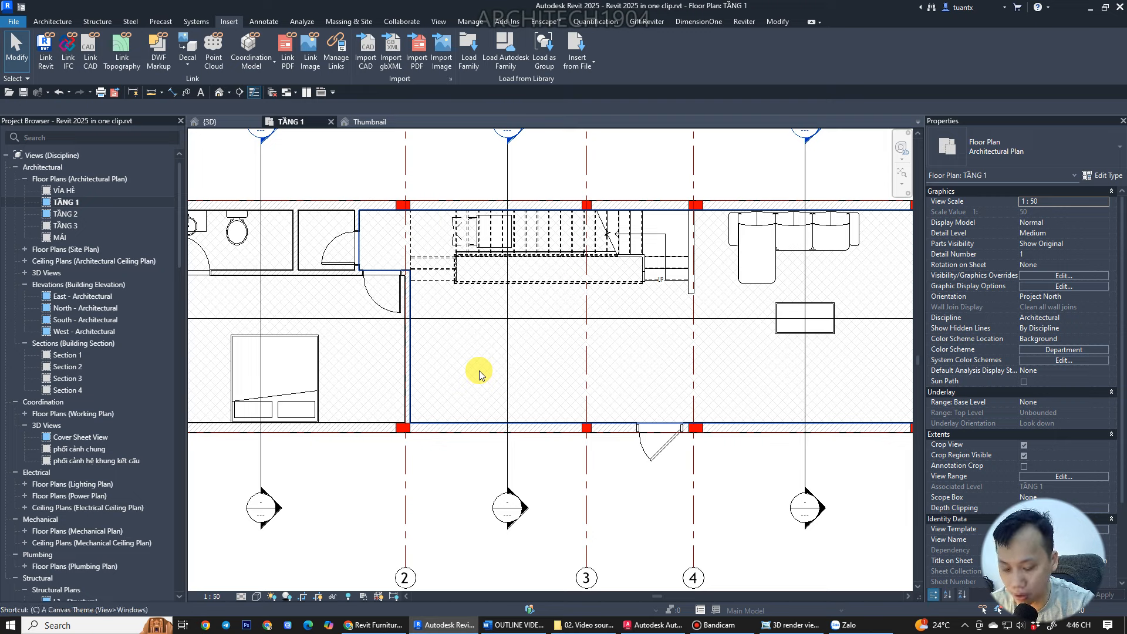
scroll(433, 411, up, 3)
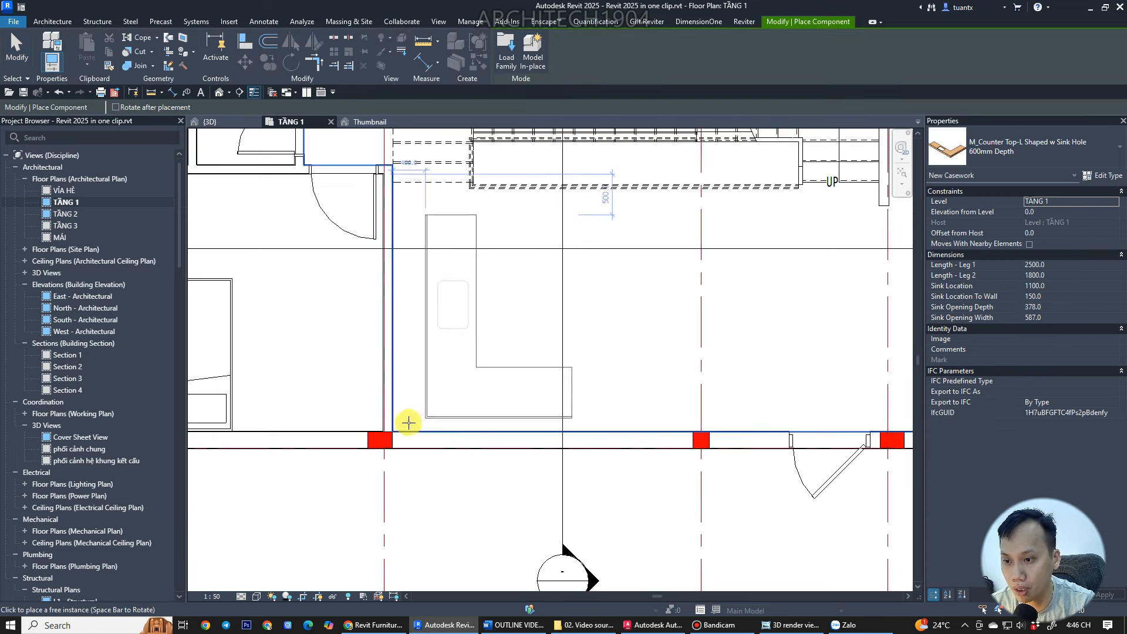
scroll(408, 423, up, 5)
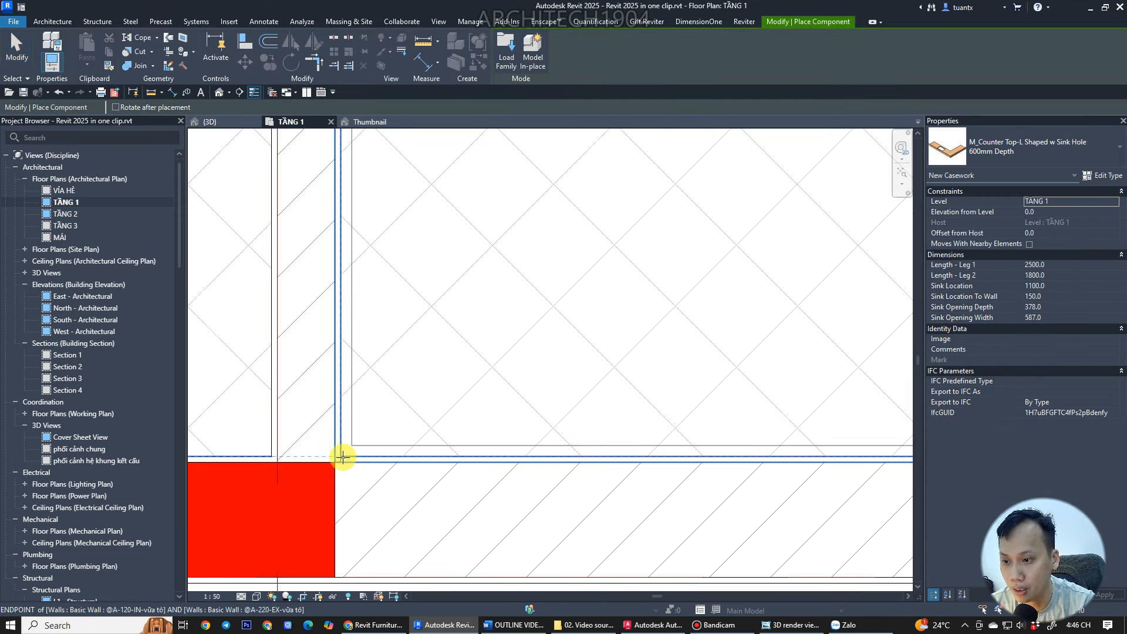
click(343, 457)
scroll(397, 431, down, 5)
key(Escape)
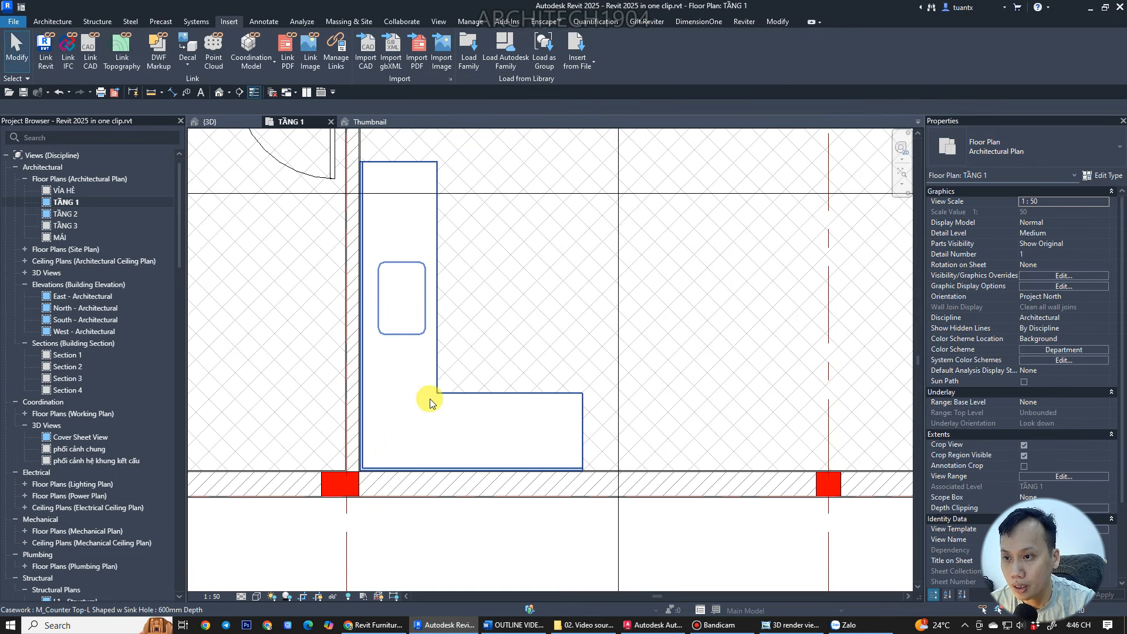
- Change the Height of the L-shaped counter top's 600mm Depth type in its type properties
click(435, 399)
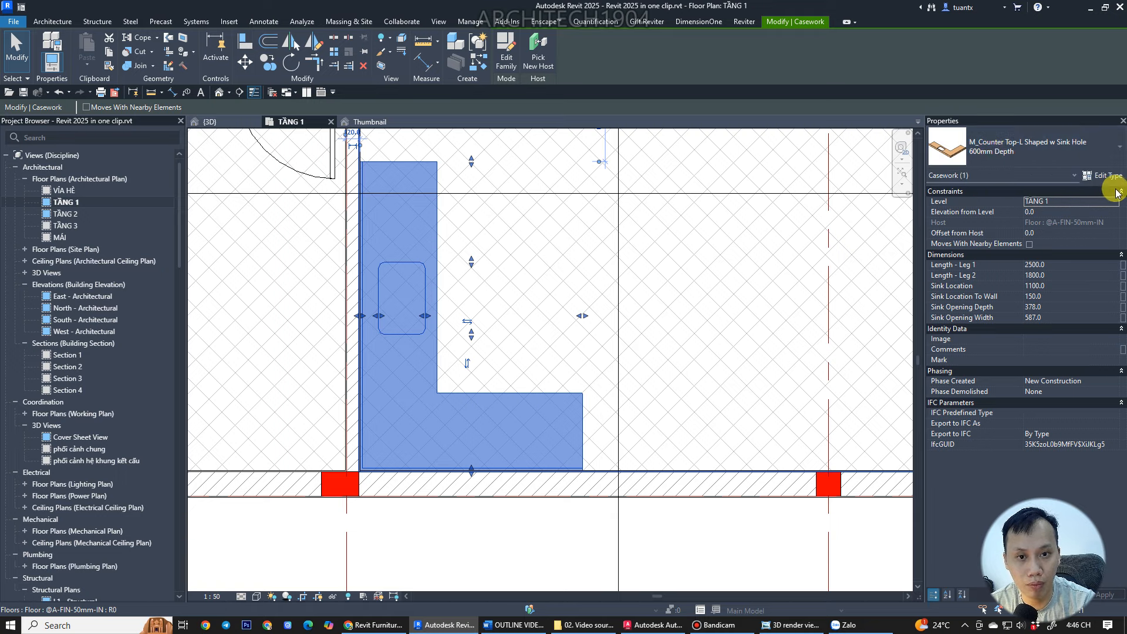
click(1106, 176)
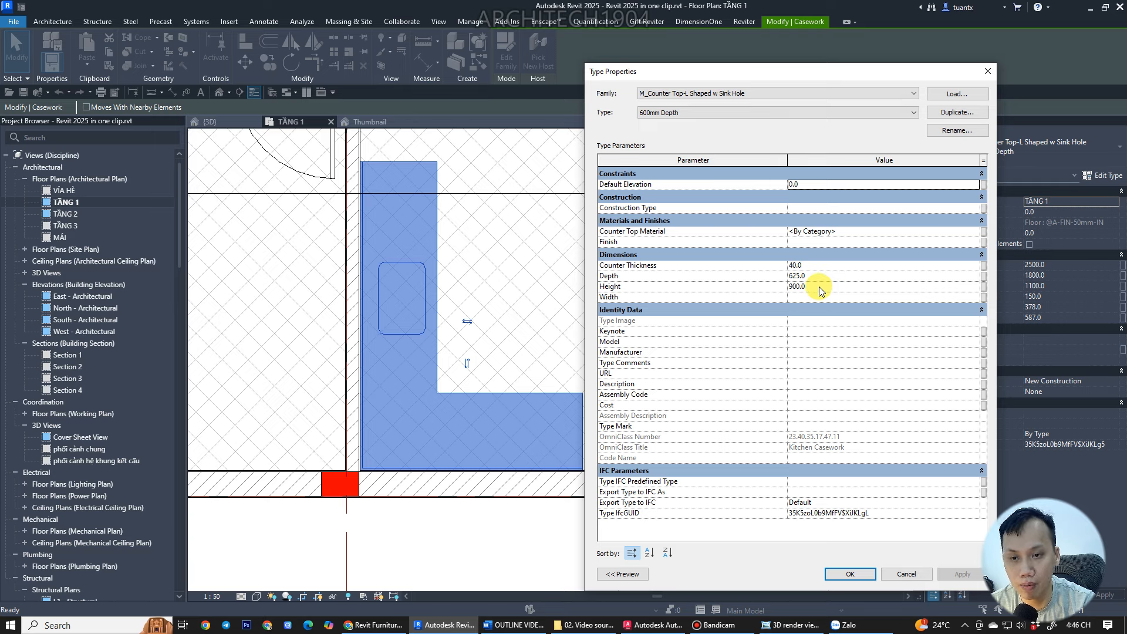
click(819, 286)
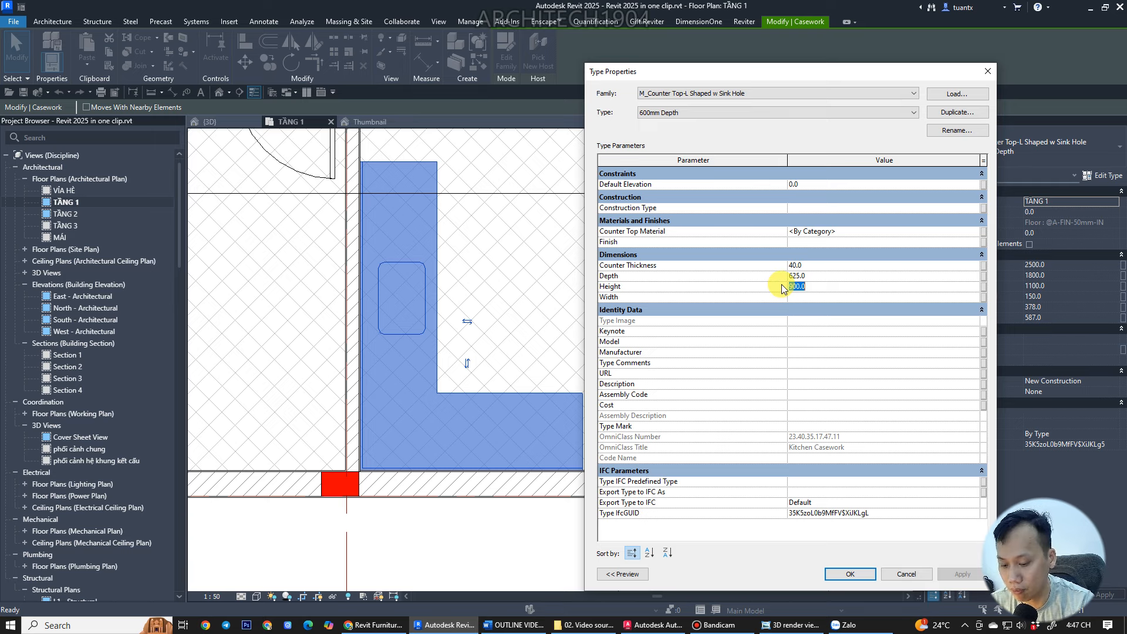
text(86)
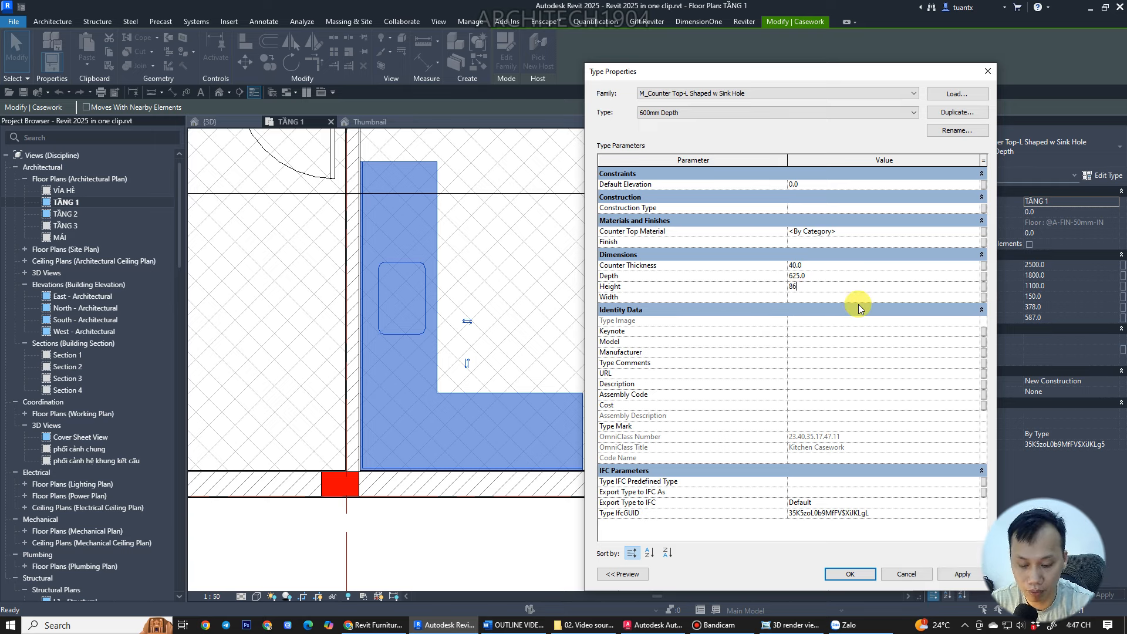
click(851, 574)
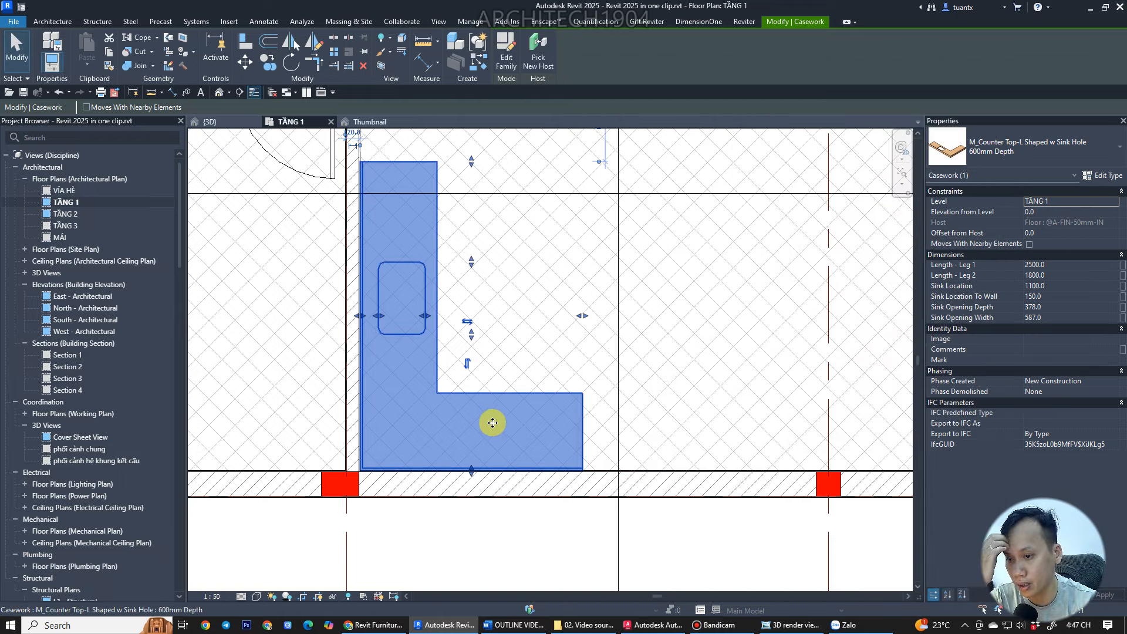
- Stretch the counter top by its shape handles to about 1960 mm for Leg 1 and 3065 mm for Leg 2
scroll(493, 423, down, 1)
middle_drag(437, 439, 347, 464)
middle_drag(440, 393, 536, 378)
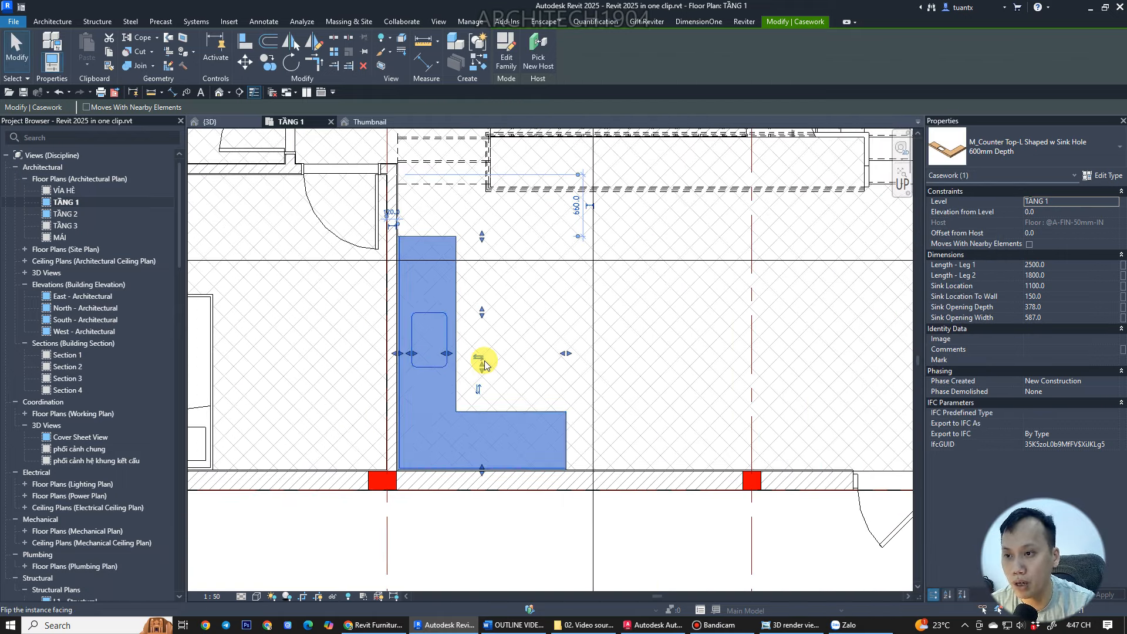
scroll(493, 355, up, 2)
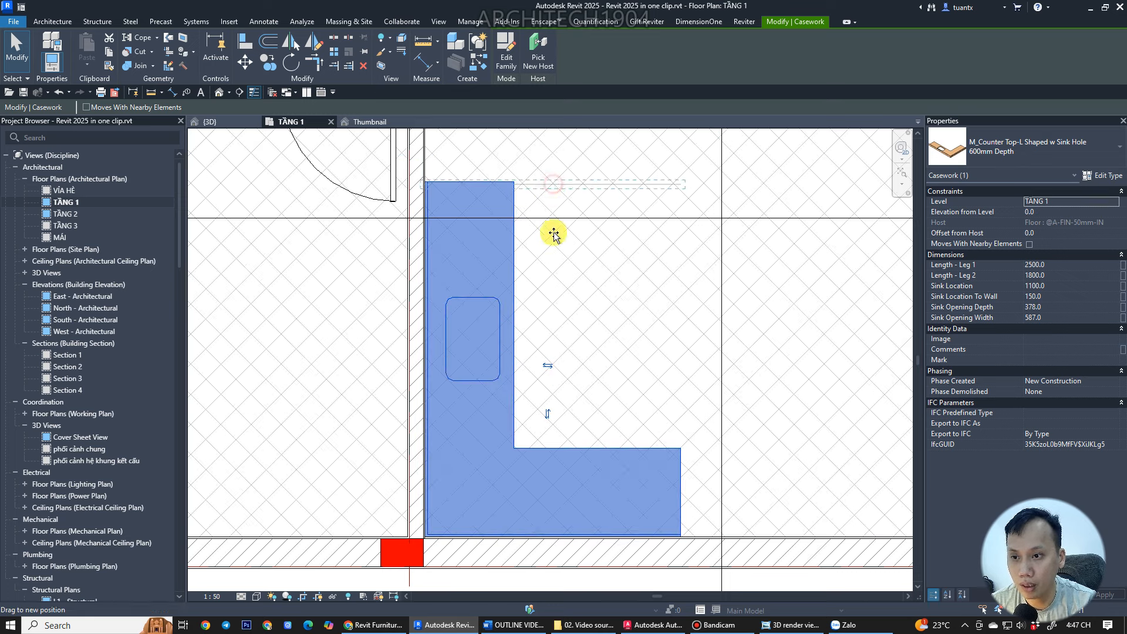
drag(553, 233, 571, 276)
scroll(549, 352, down, 2)
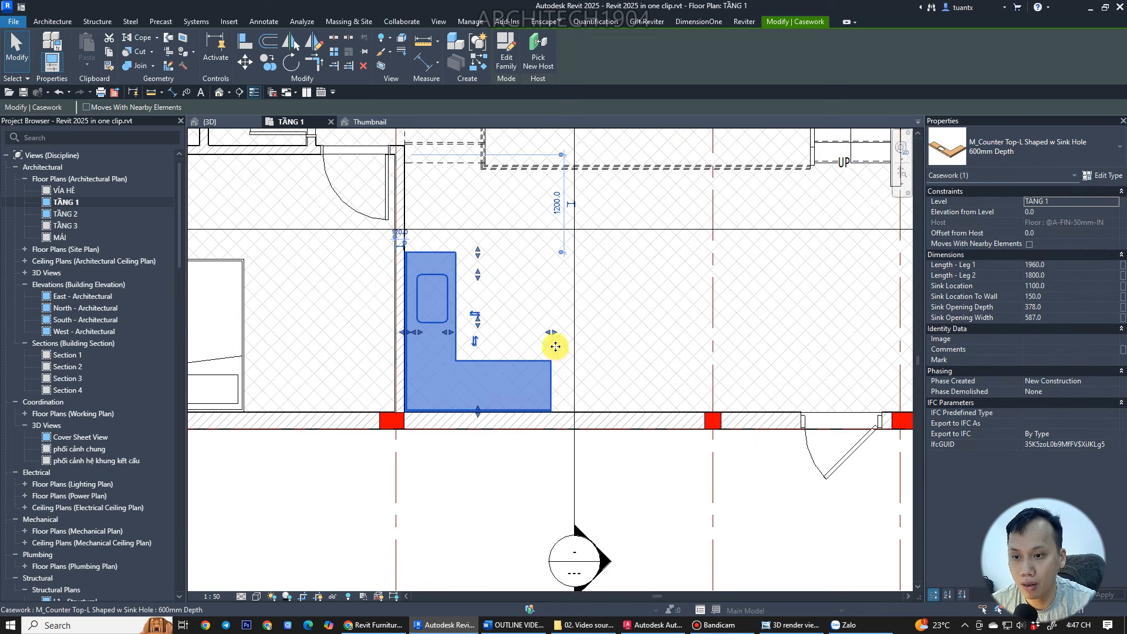
drag(554, 333, 639, 329)
middle_drag(639, 329, 597, 361)
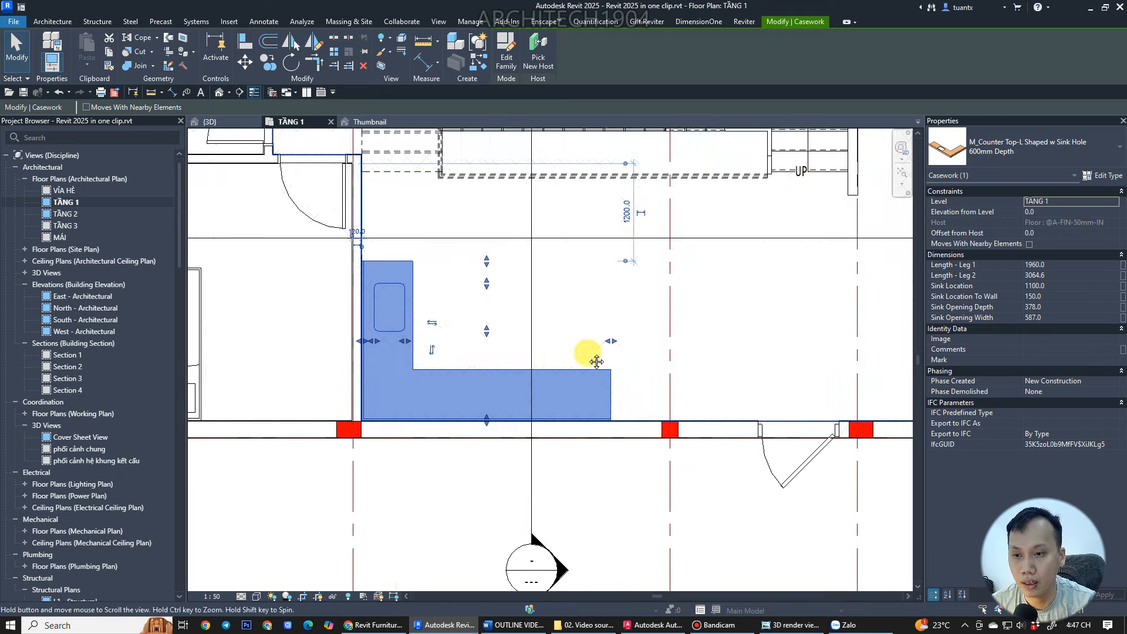
- Switch to the AutoCAD reference drawing and measure the inner edge of the kitchen counter's sink leg
click(656, 624)
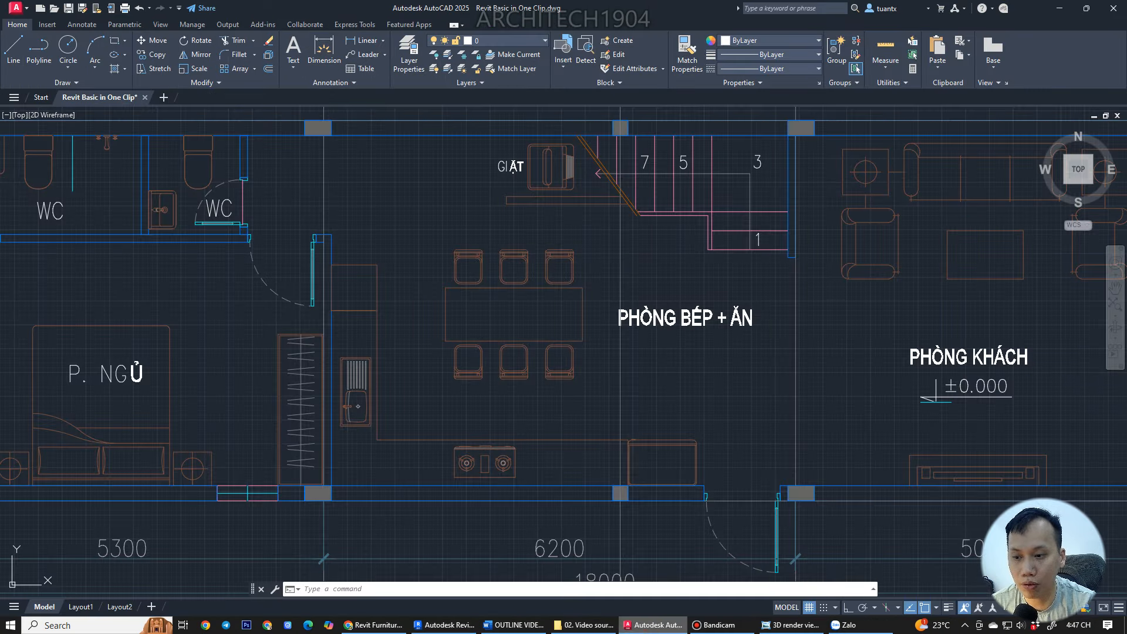
mouse_move(427, 410)
middle_down()
mouse_move(448, 408)
mouse_move(420, 367)
middle_up()
text(s)
key(Escape)
key(Escape)
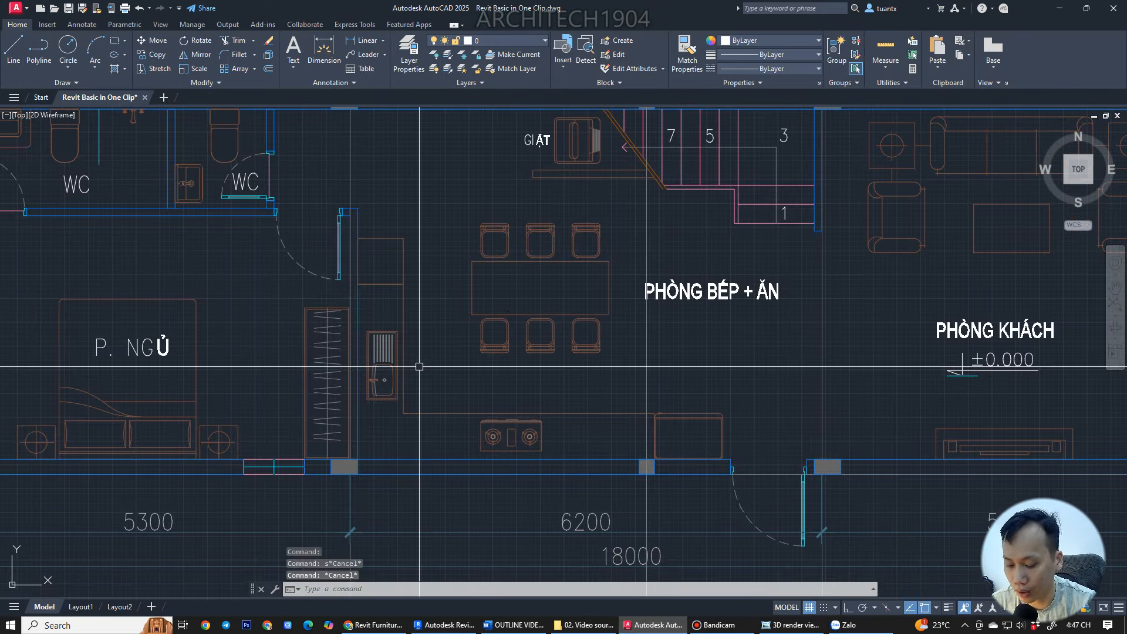
text(d)
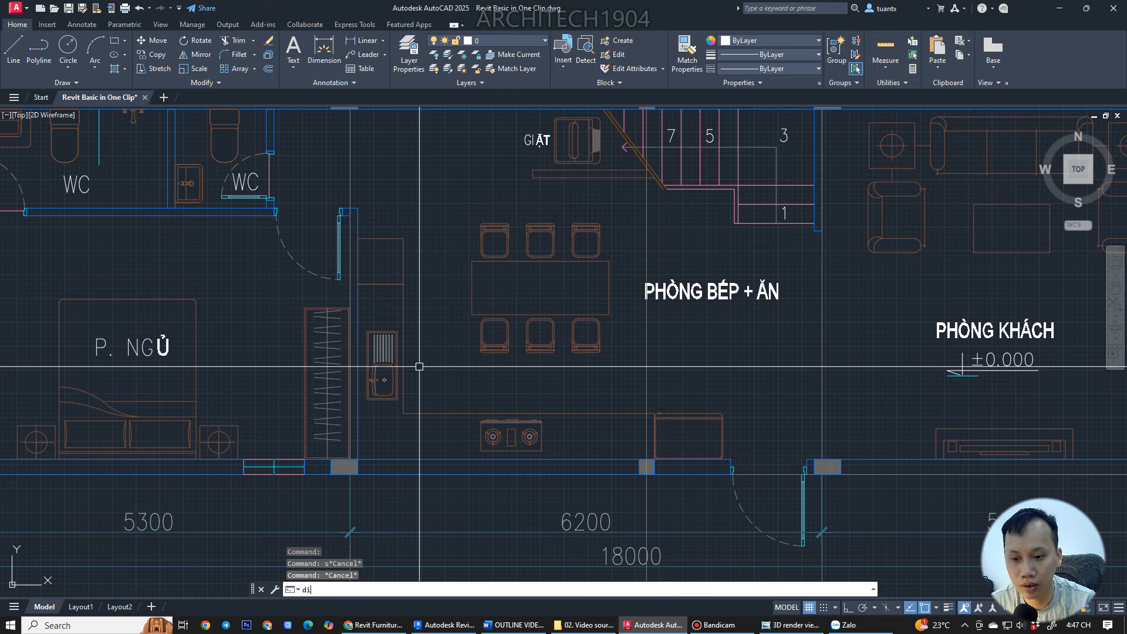
text(i)
key(Return)
scroll(419, 366, down, 3)
scroll(402, 327, up, 9)
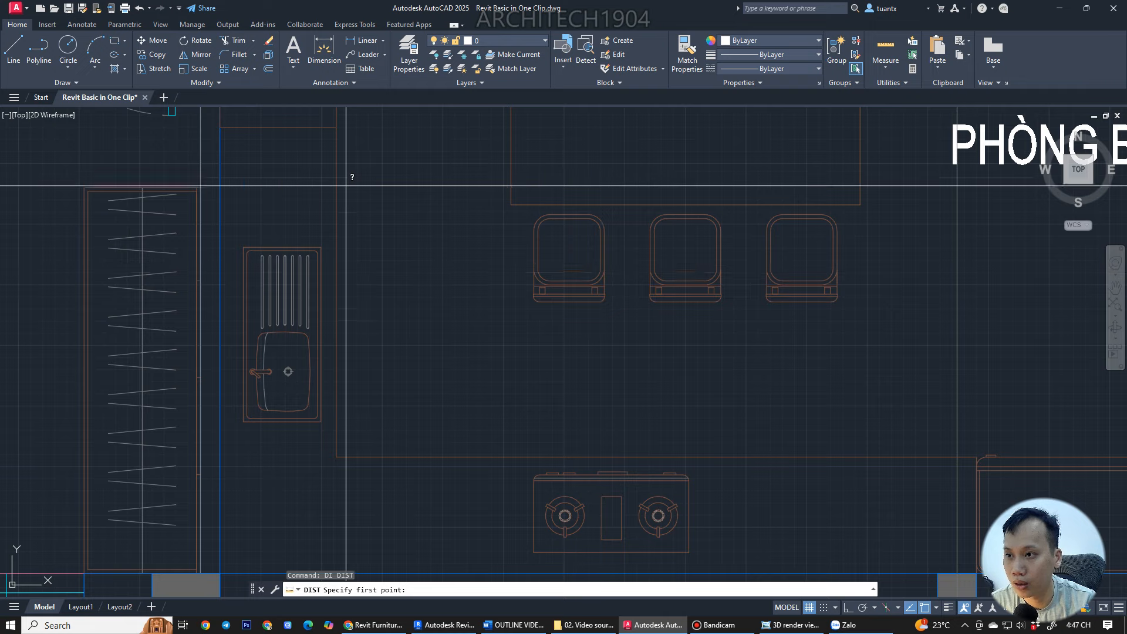
click(337, 127)
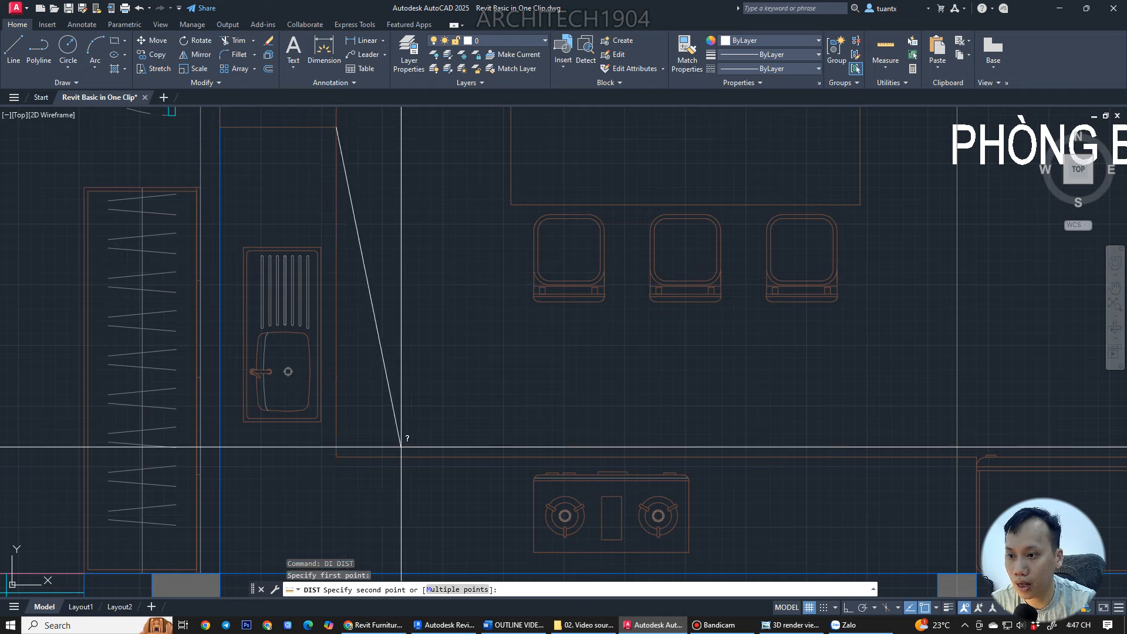
click(336, 456)
- Measure the inner edge of the counter's cooktop leg from the inside corner to the refrigerator
middle_drag(352, 463, 300, 457)
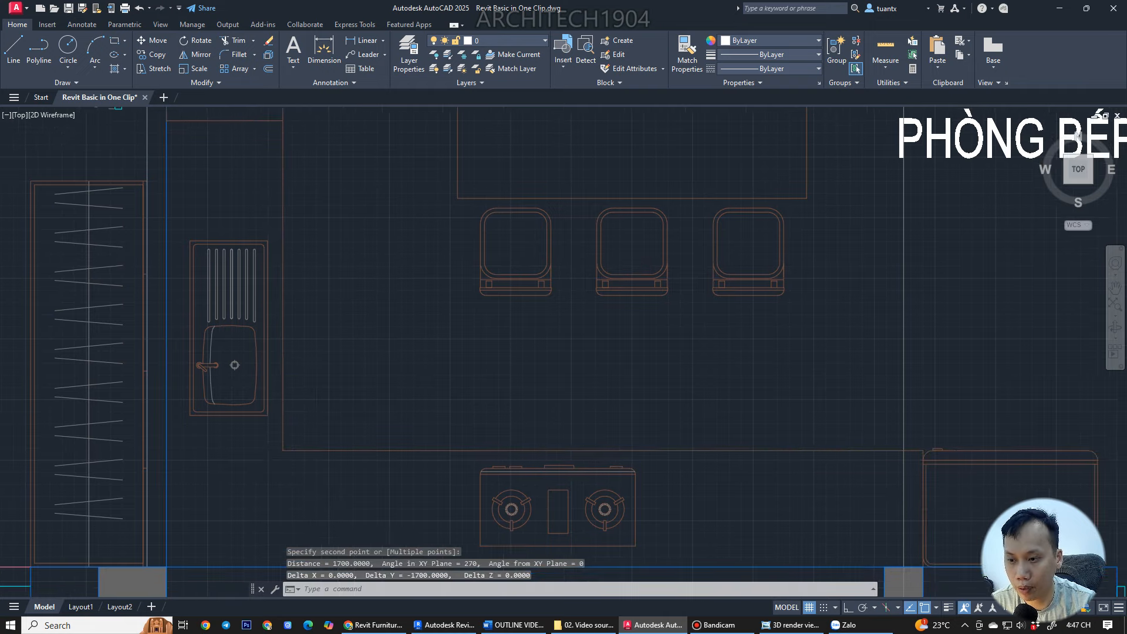
key(Return)
click(282, 451)
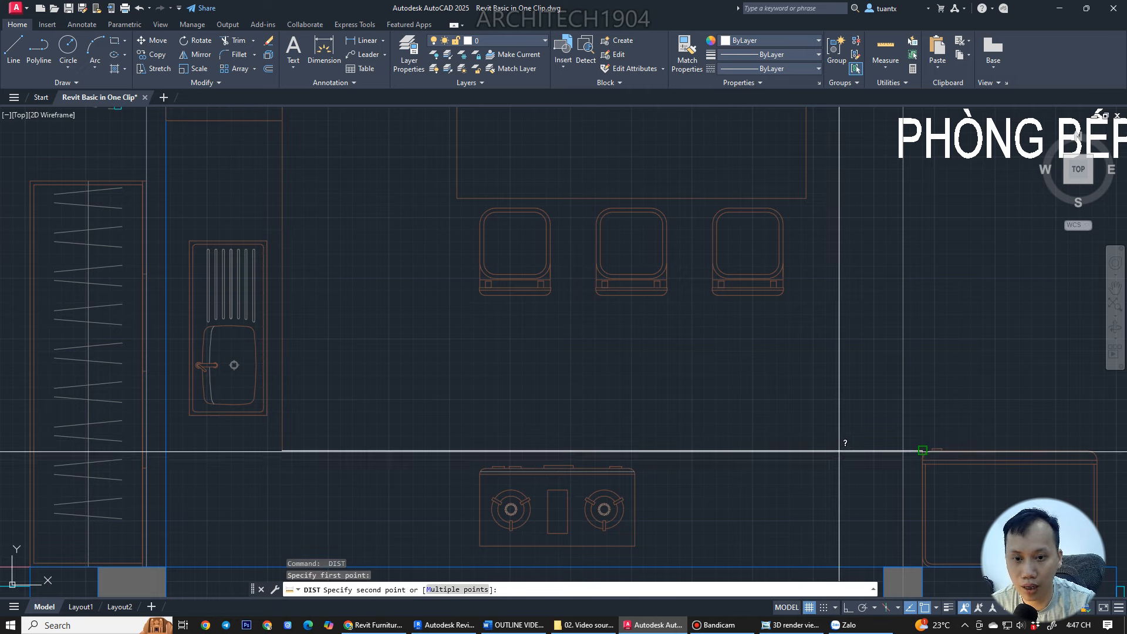
click(922, 451)
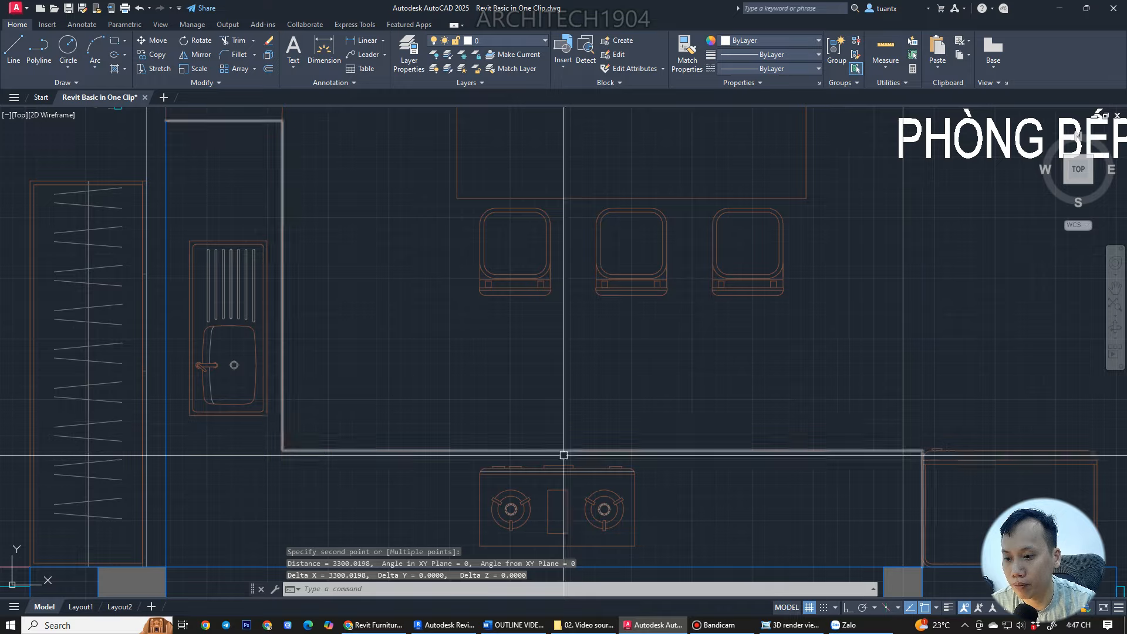
- Return to Revit and set the counter top's Length - Leg 1 to 1700 and Length - Leg 2 to 3300
click(448, 624)
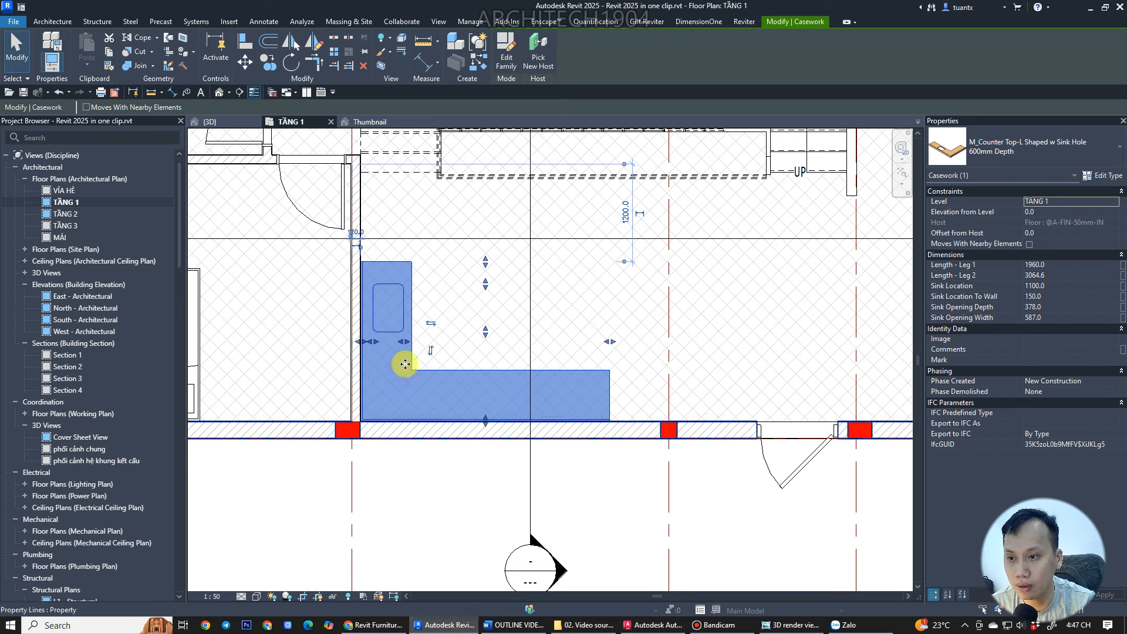
scroll(410, 292, up, 3)
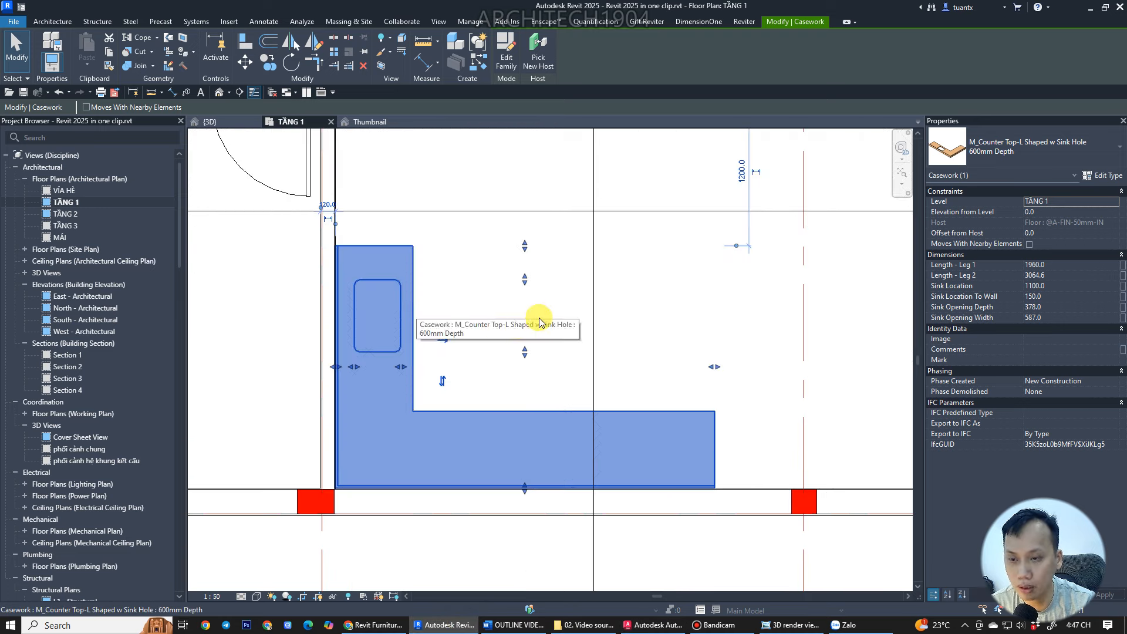
click(1060, 266)
text(17)
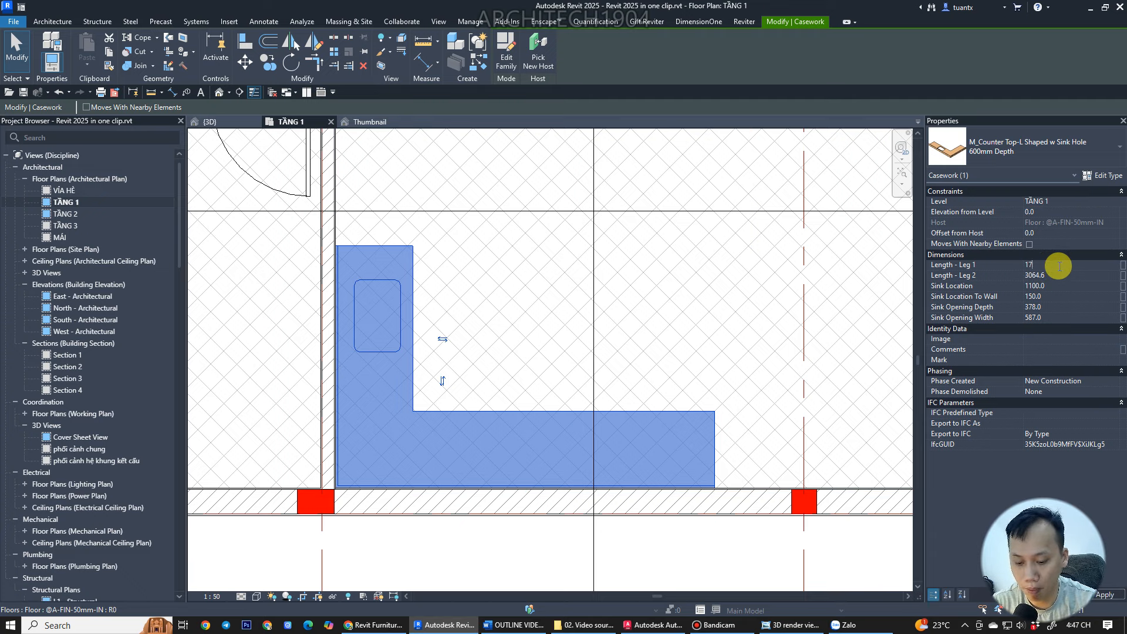
text(00)
key(Return)
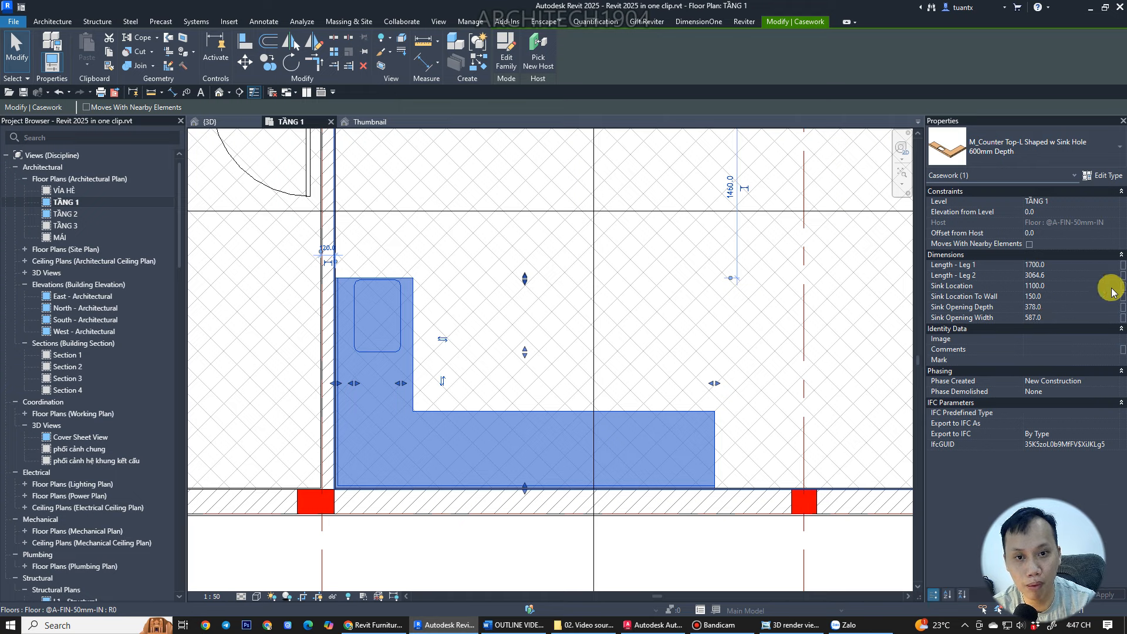
click(1079, 276)
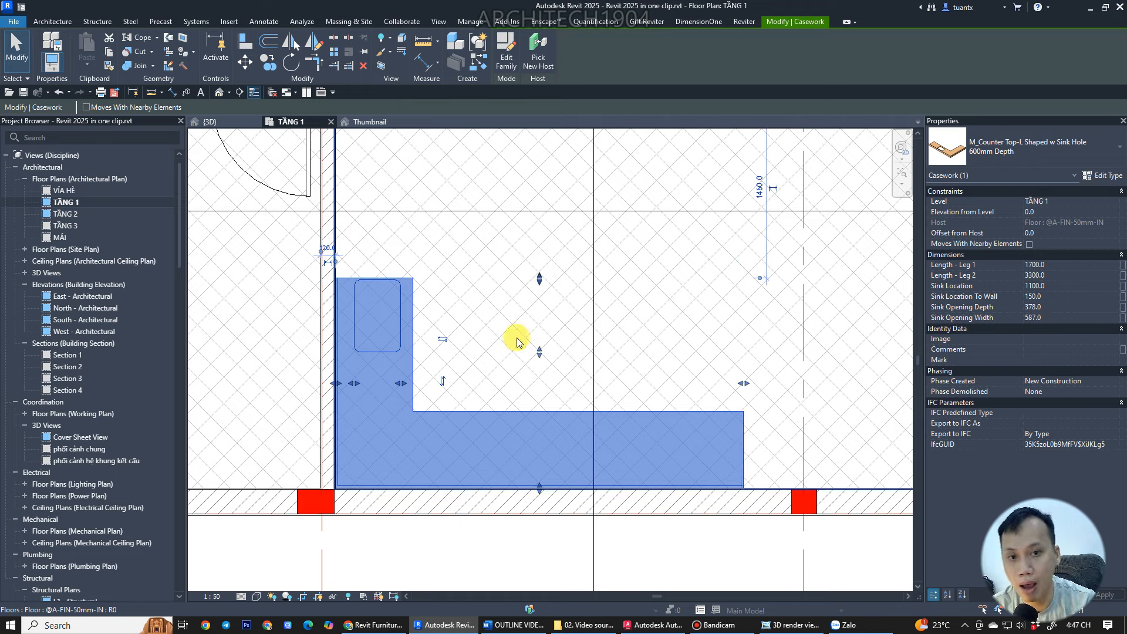
- Check the sink opening's position on the resized counter top in plan and in the 3D view
scroll(373, 332, up, 1)
middle_drag(405, 305, 481, 216)
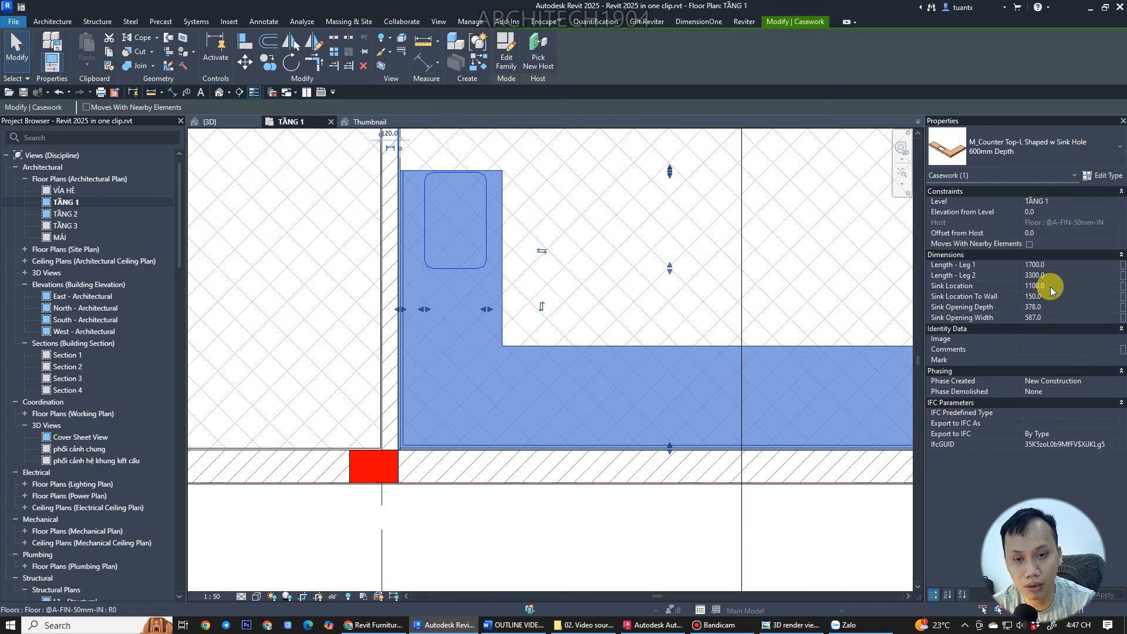
middle_drag(440, 272, 435, 318)
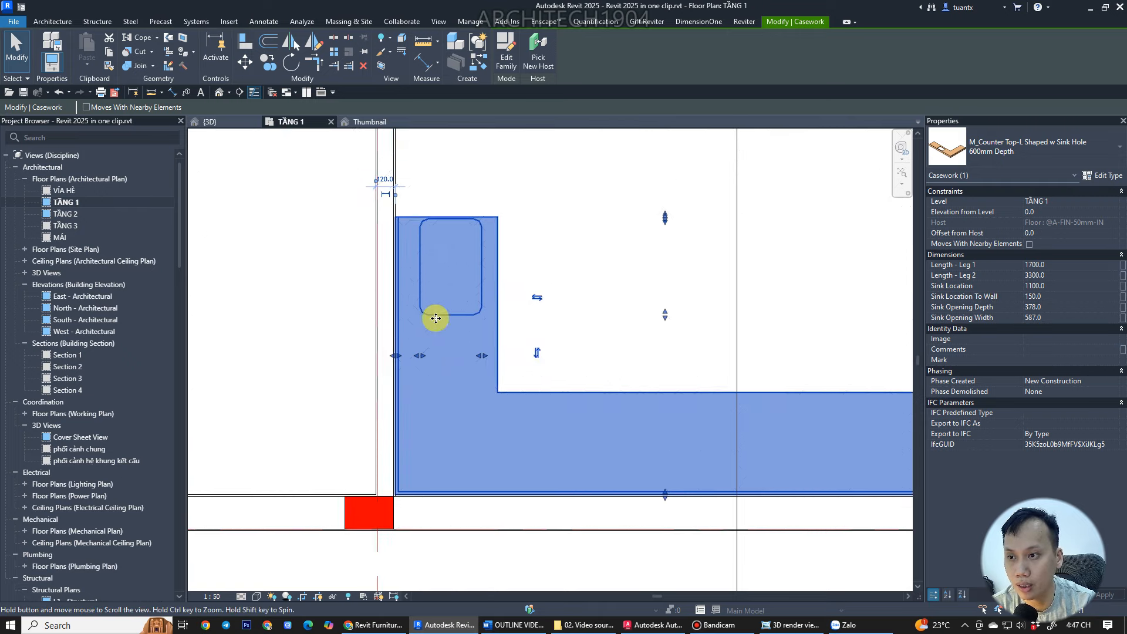
scroll(572, 293, down, 2)
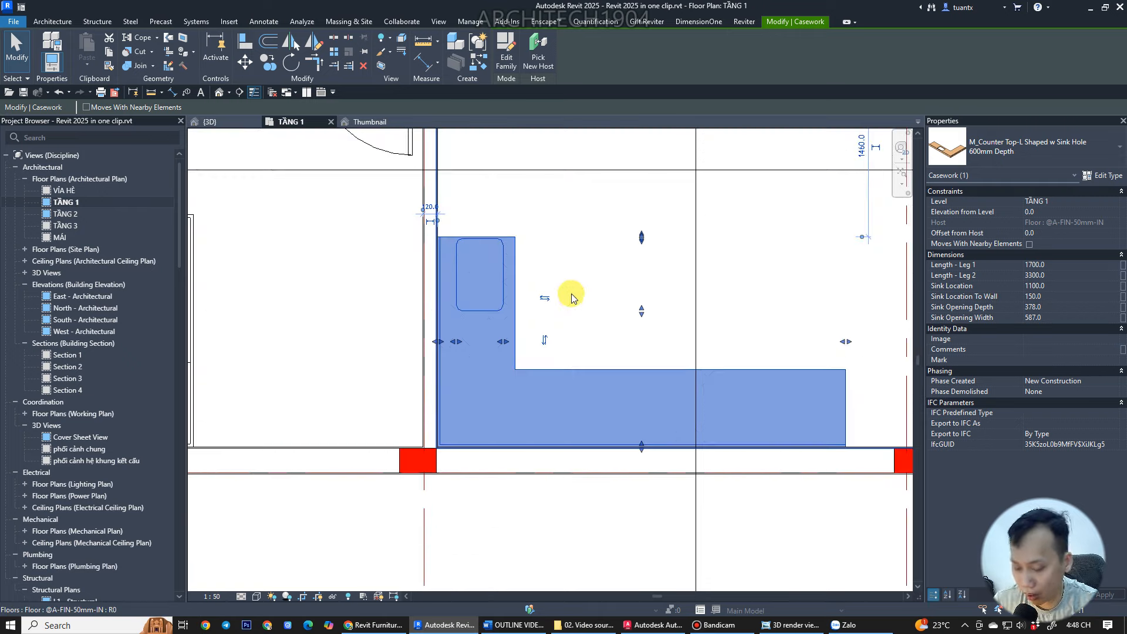
key(ctrl+Tab)
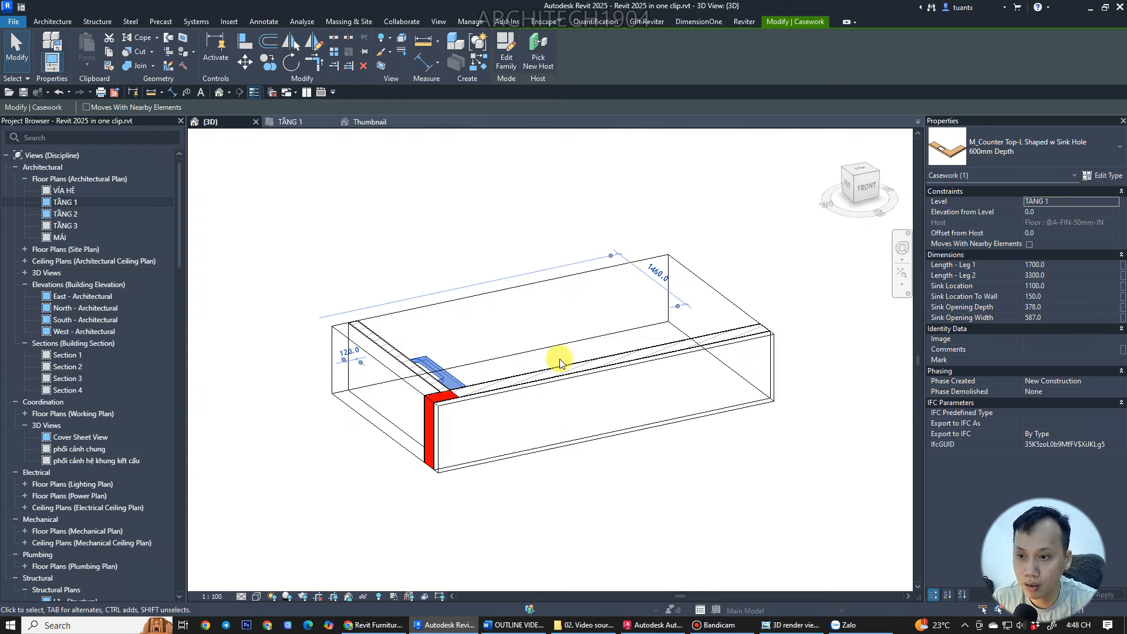
shift+middle_drag(559, 362, 347, 379)
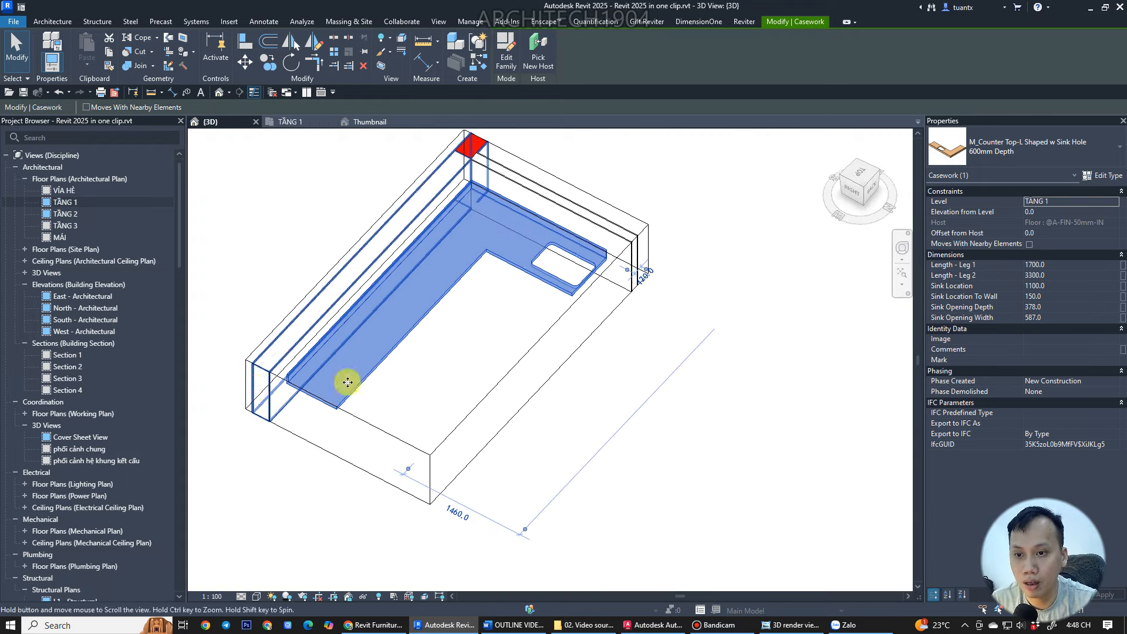
- Enlarge the 3D section box outward into the room, down past the floor and upward around the counter top
key(Escape)
click(528, 351)
drag(541, 364, 615, 386)
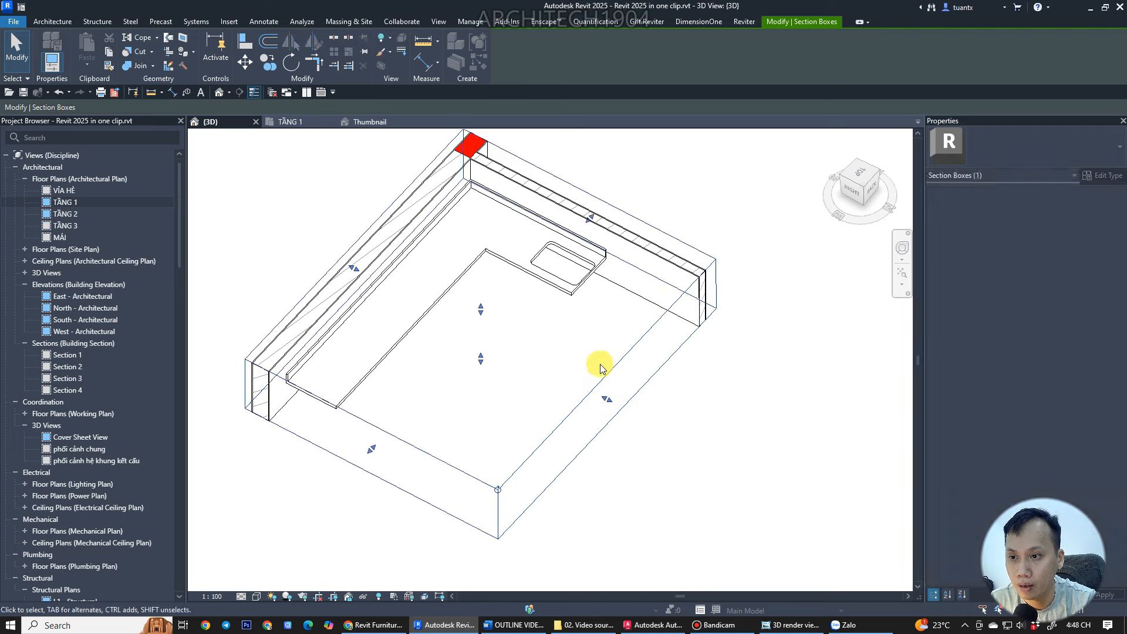
shift+middle_drag(599, 368, 549, 352)
drag(481, 373, 484, 454)
middle_drag(506, 270, 495, 293)
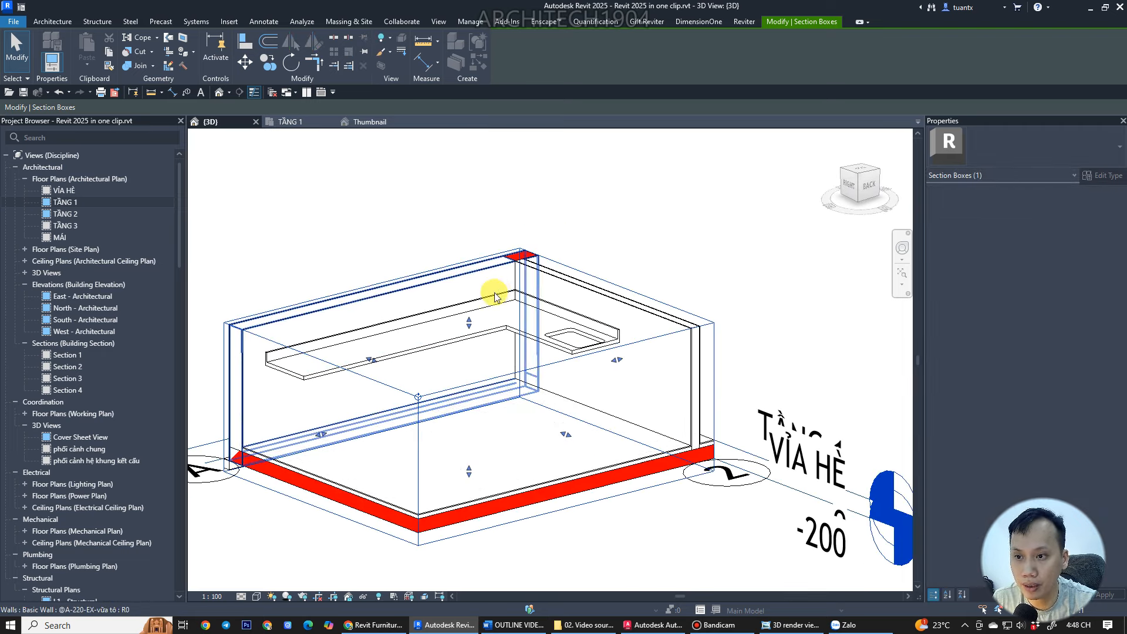
drag(455, 351, 457, 248)
shift+middle_drag(552, 369, 631, 403)
scroll(470, 329, up, 2)
- Set the counter top's Sink Location to 800 and Sink Opening Depth to 450
click(473, 331)
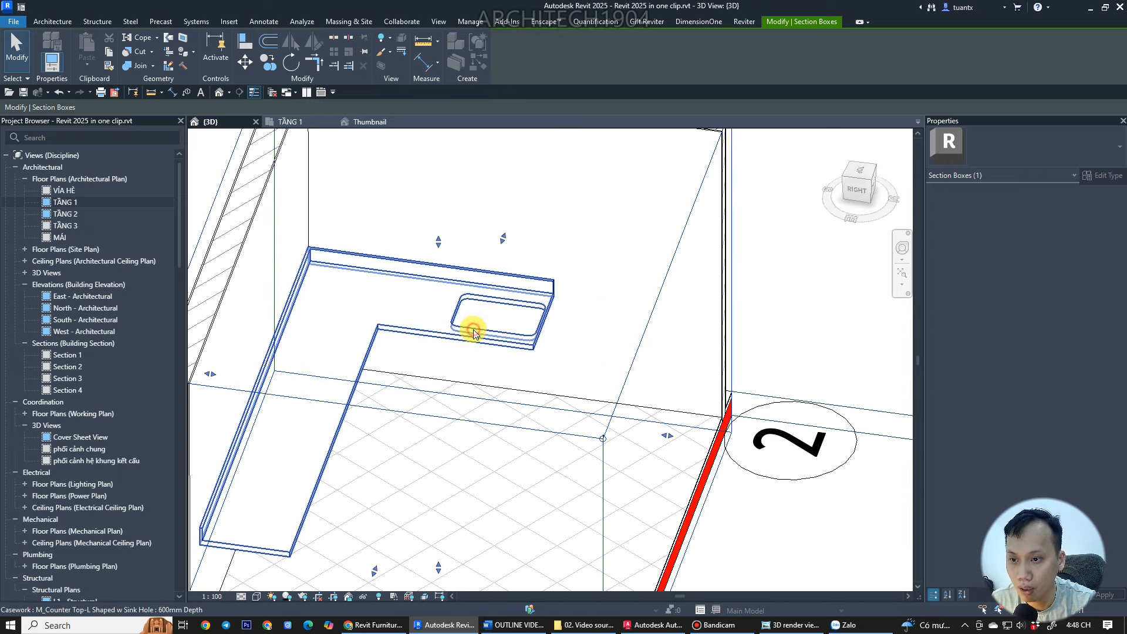
click(1065, 288)
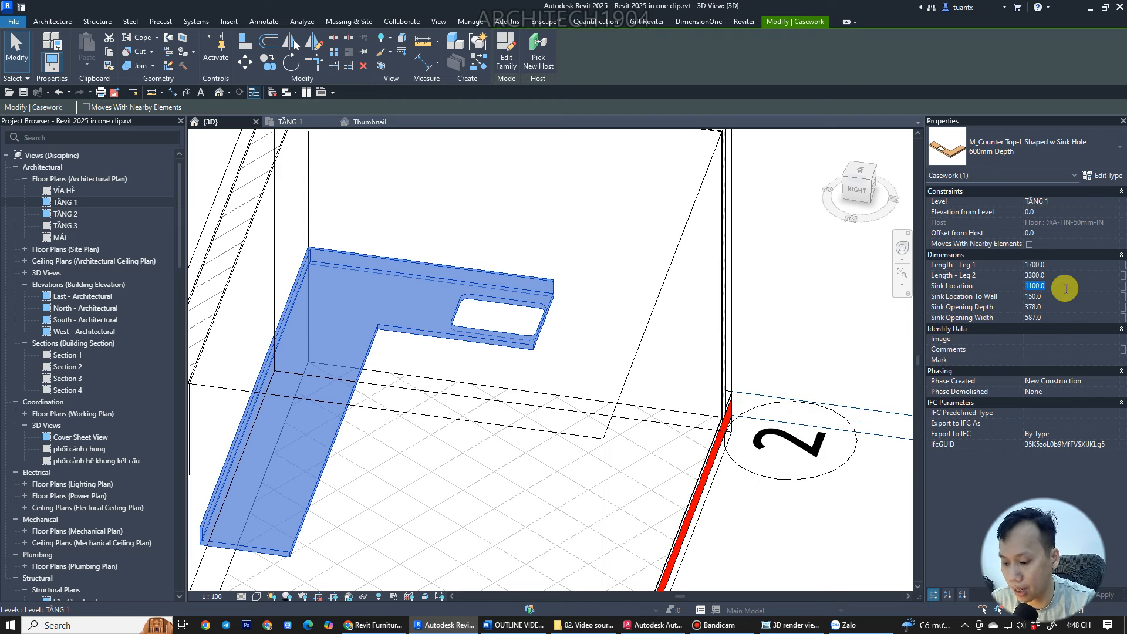
text(800)
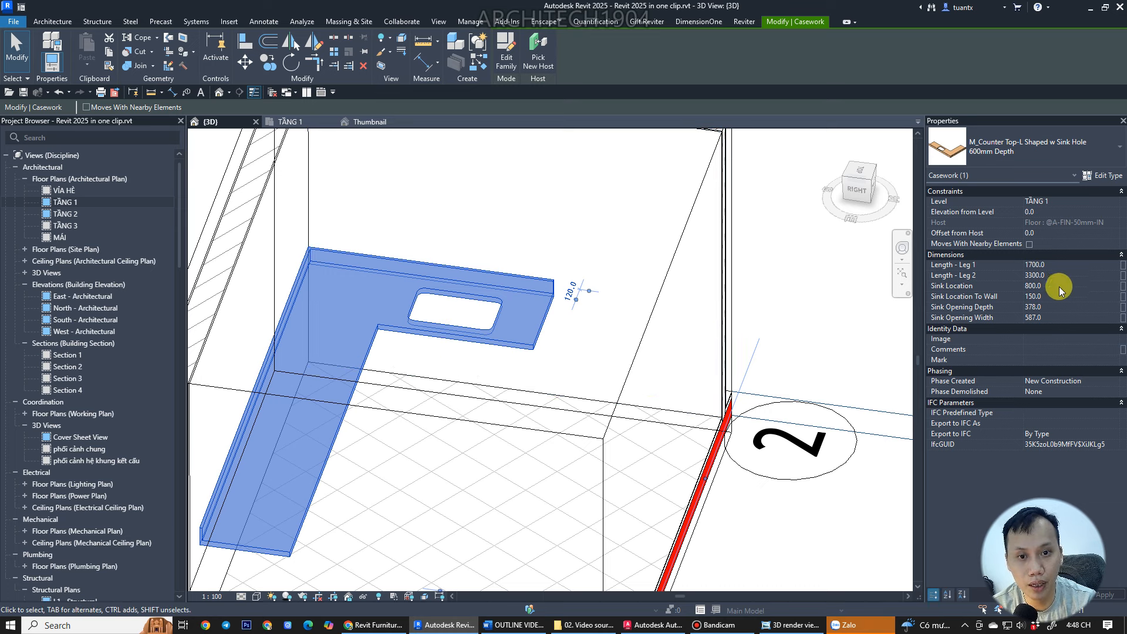
scroll(465, 294, up, 3)
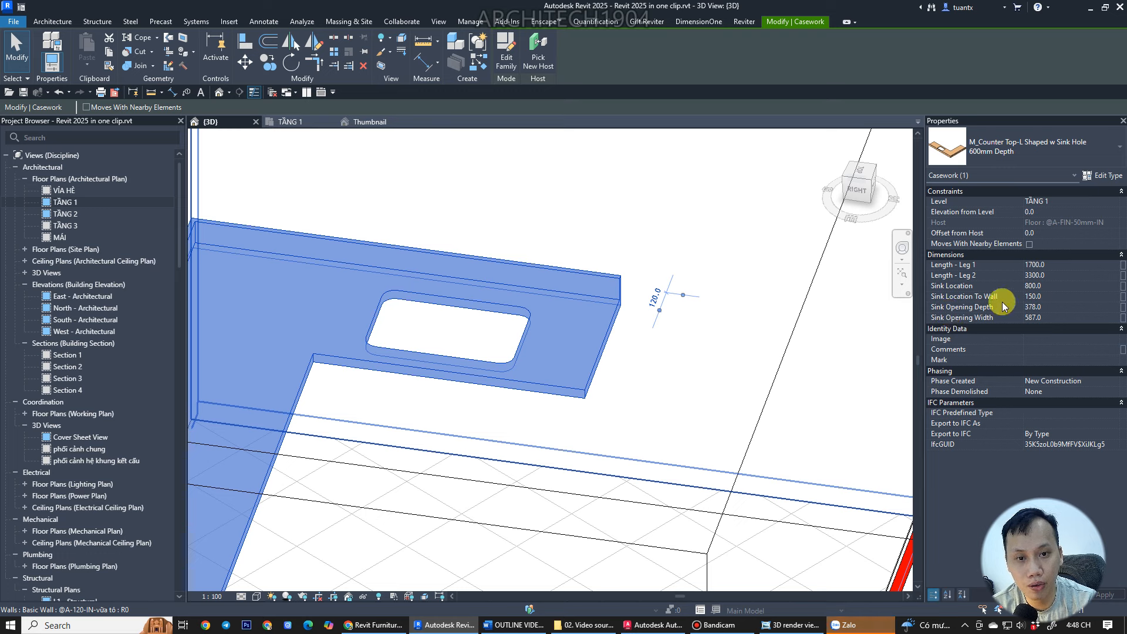
click(1055, 308)
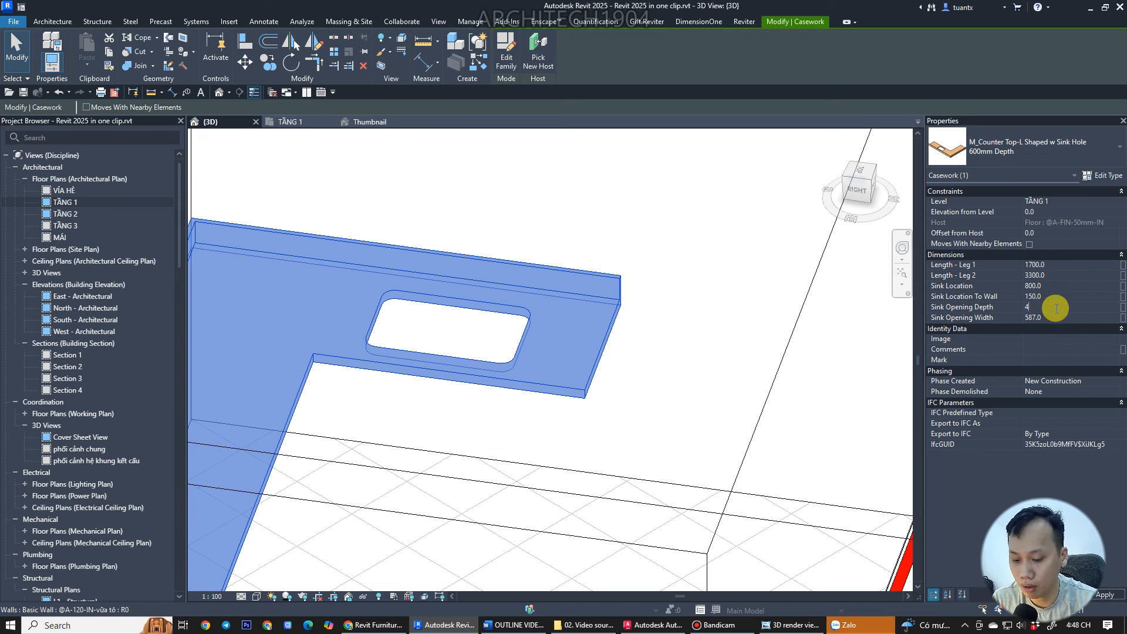
text(450)
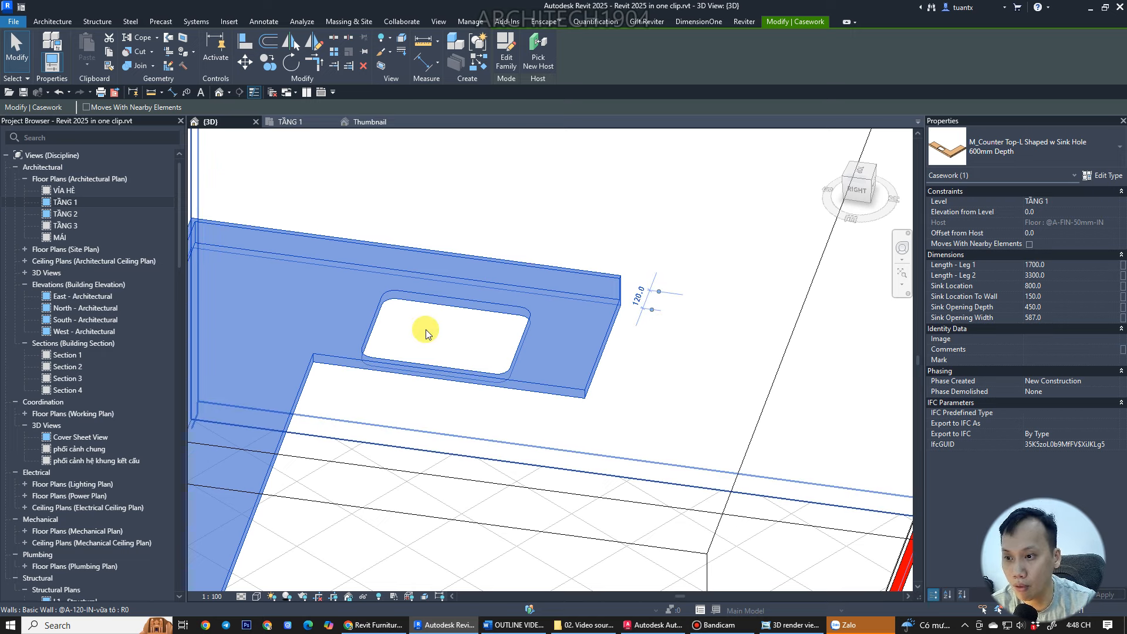
- Set the counter top's Sink Opening Width to 600
click(1071, 317)
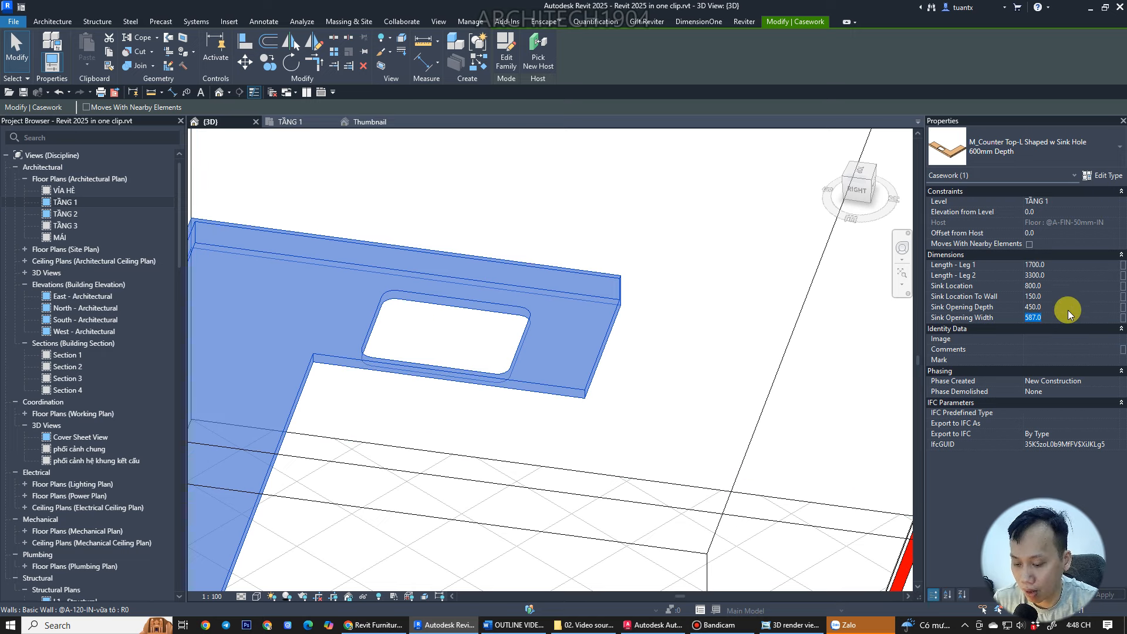
text(600)
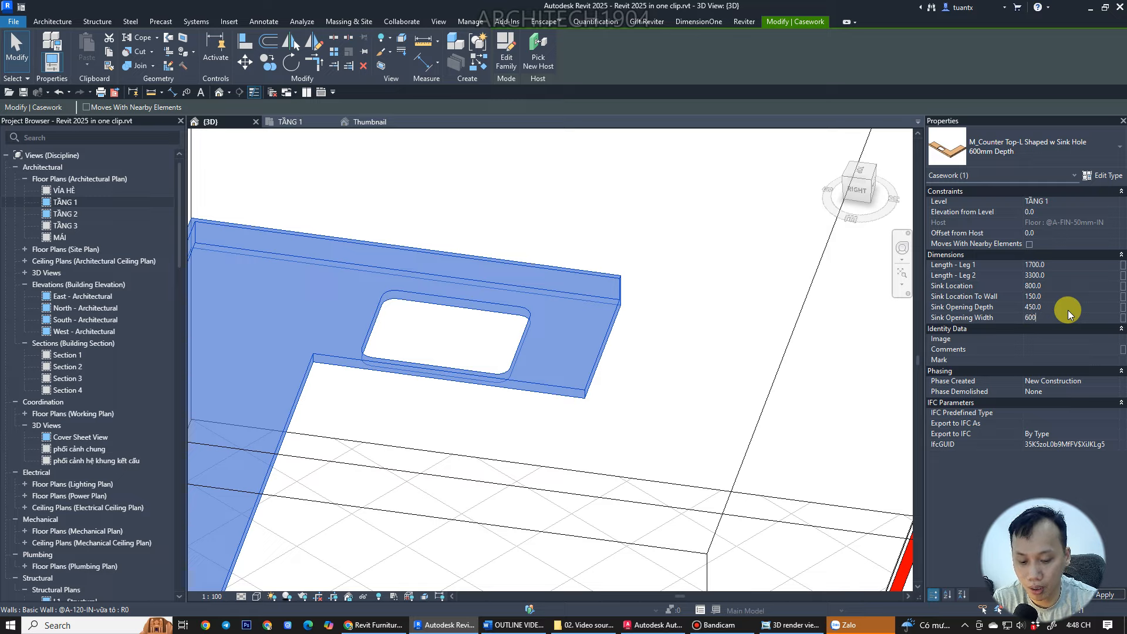
scroll(448, 259, down, 3)
mouse_move(447, 258)
shift+middle_down()
mouse_move(579, 346)
mouse_move(480, 373)
mouse_move(335, 370)
mouse_move(644, 380)
mouse_move(568, 372)
mouse_move(435, 271)
shift+middle_up()
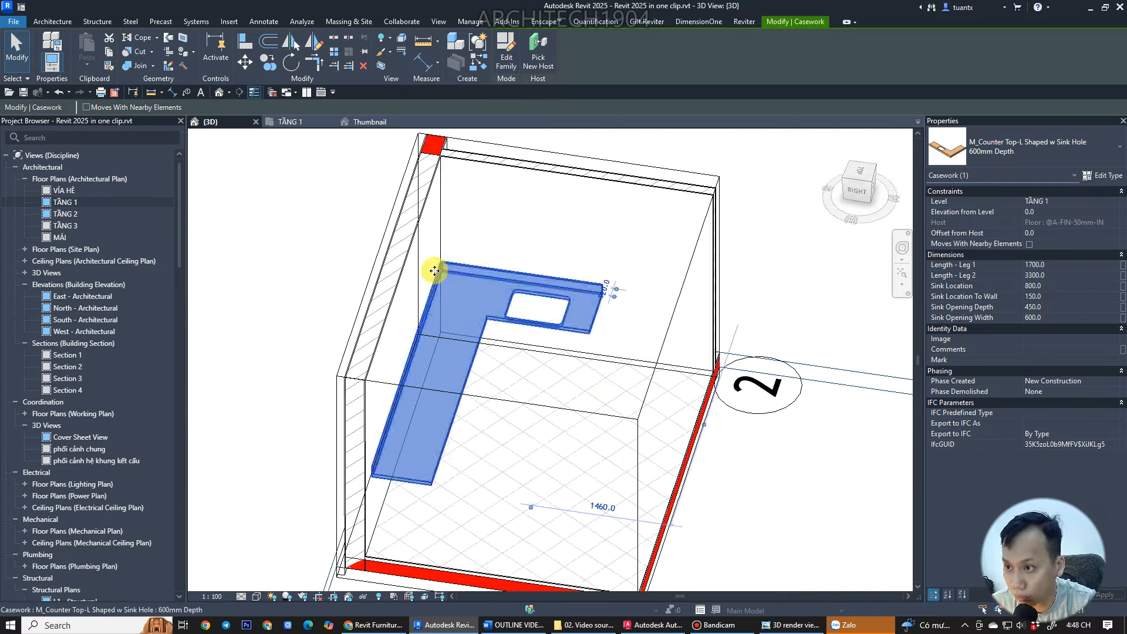
- Examine the resized sink opening and its distances to the counter top's edges in the TẦNG 1 plan
click(288, 122)
scroll(460, 171, up, 2)
scroll(526, 229, down, 1)
scroll(470, 278, up, 3)
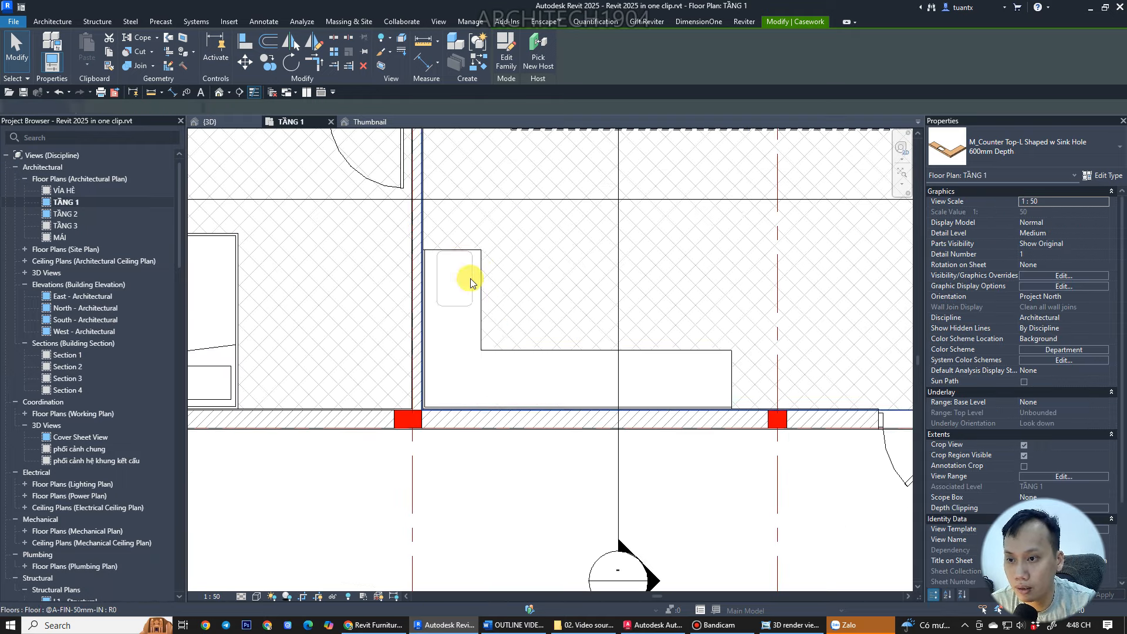
key(Escape)
scroll(464, 282, up, 5)
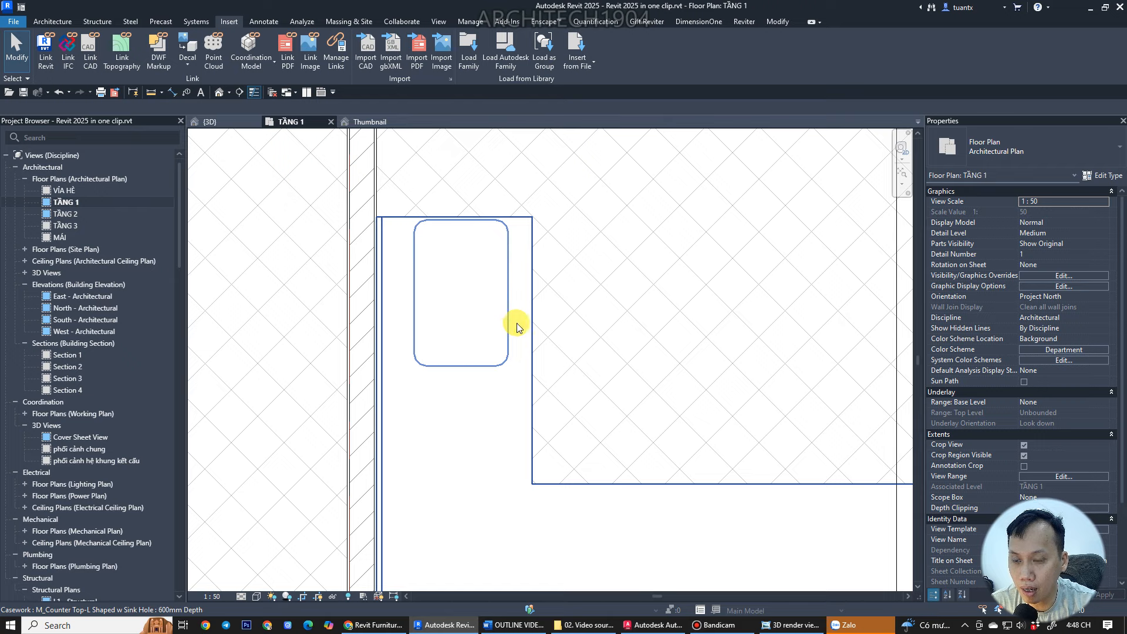
scroll(427, 222, up, 1)
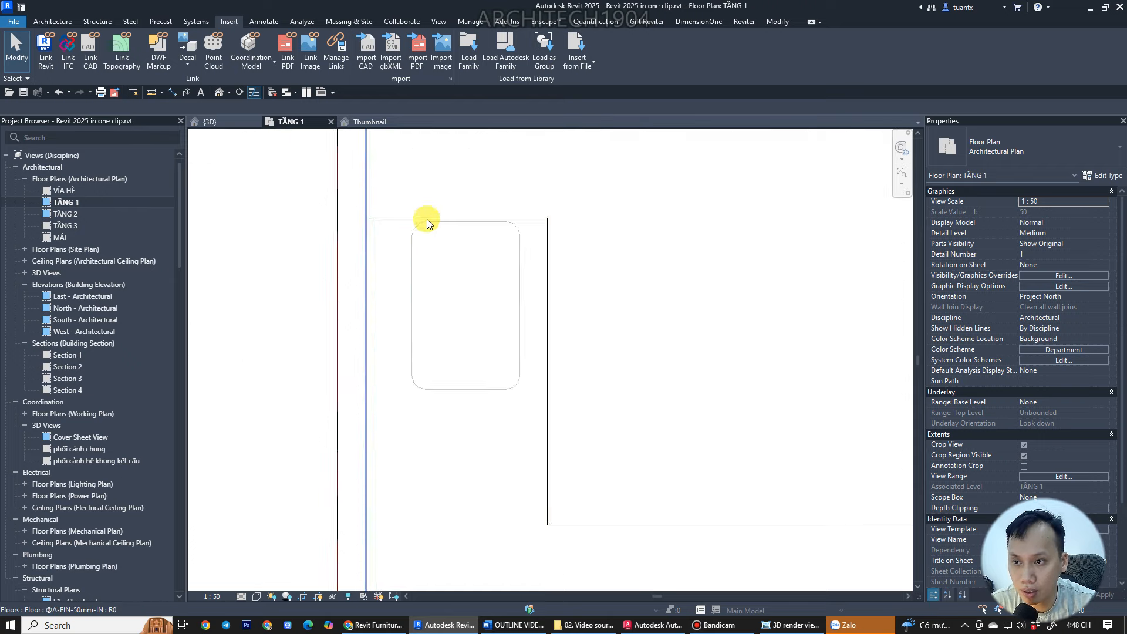
scroll(428, 222, up, 1)
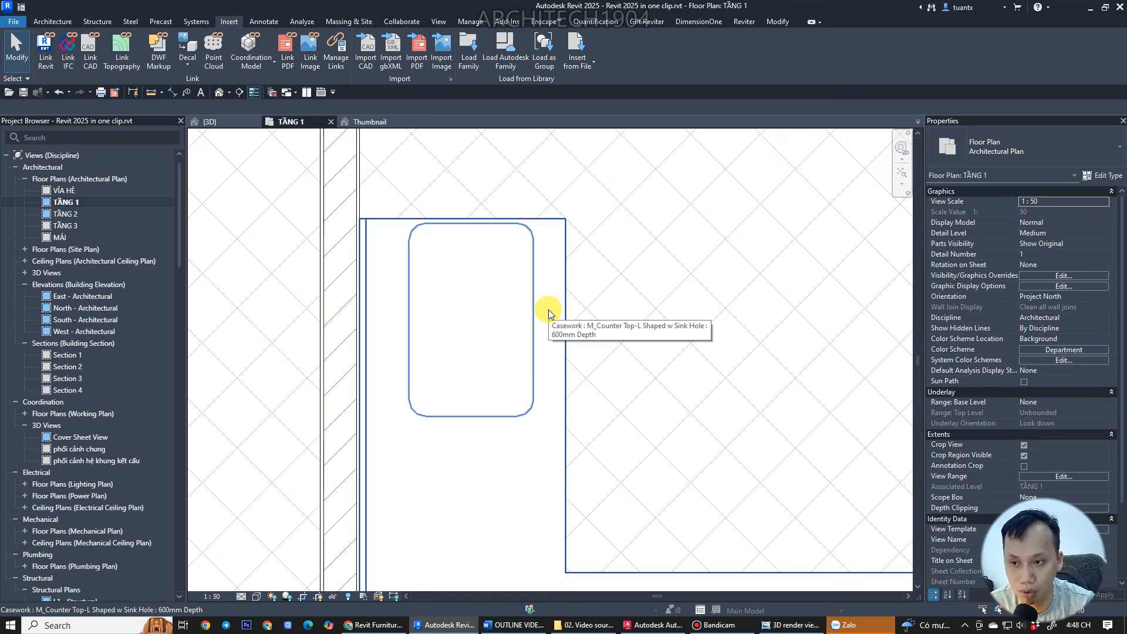
scroll(549, 311, down, 2)
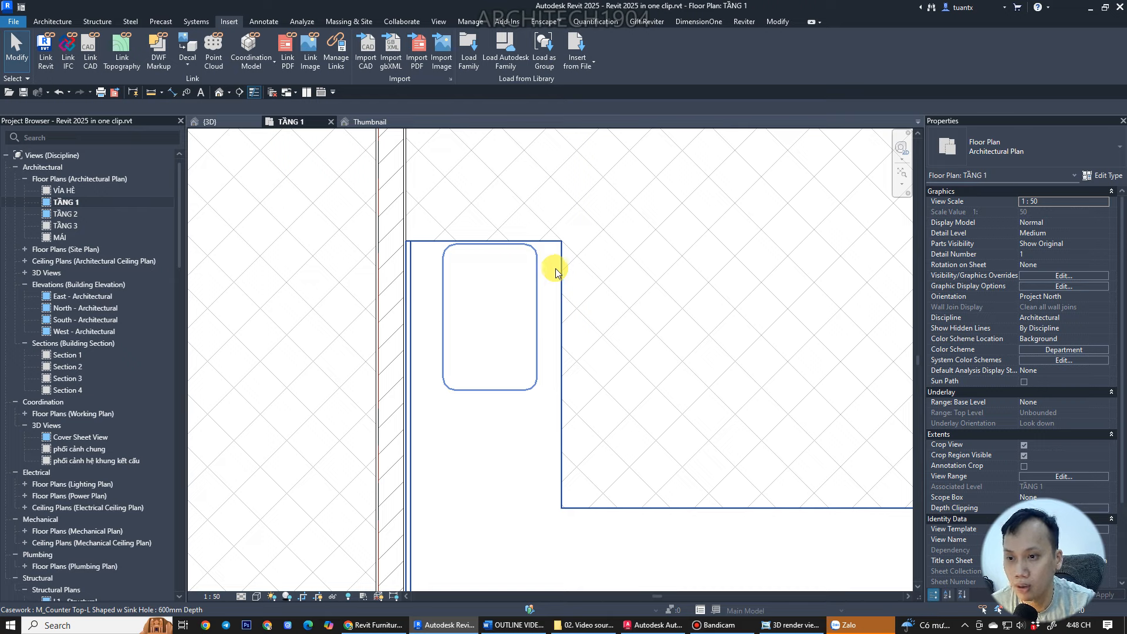
scroll(555, 271, down, 3)
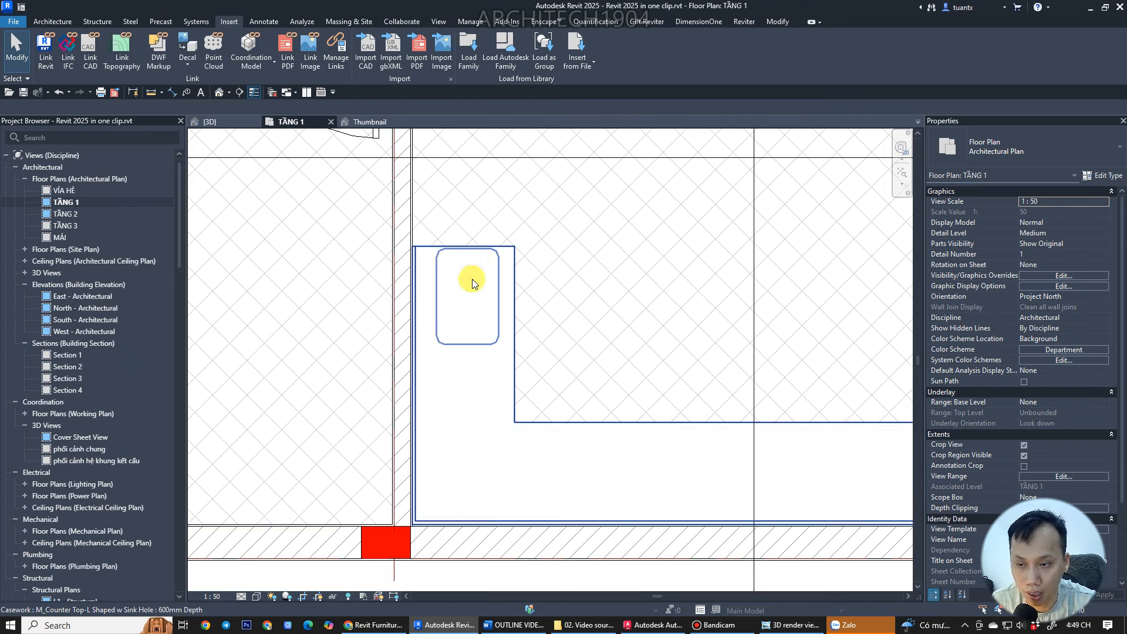
scroll(540, 317, down, 2)
middle_drag(543, 322, 338, 290)
middle_drag(389, 217, 468, 228)
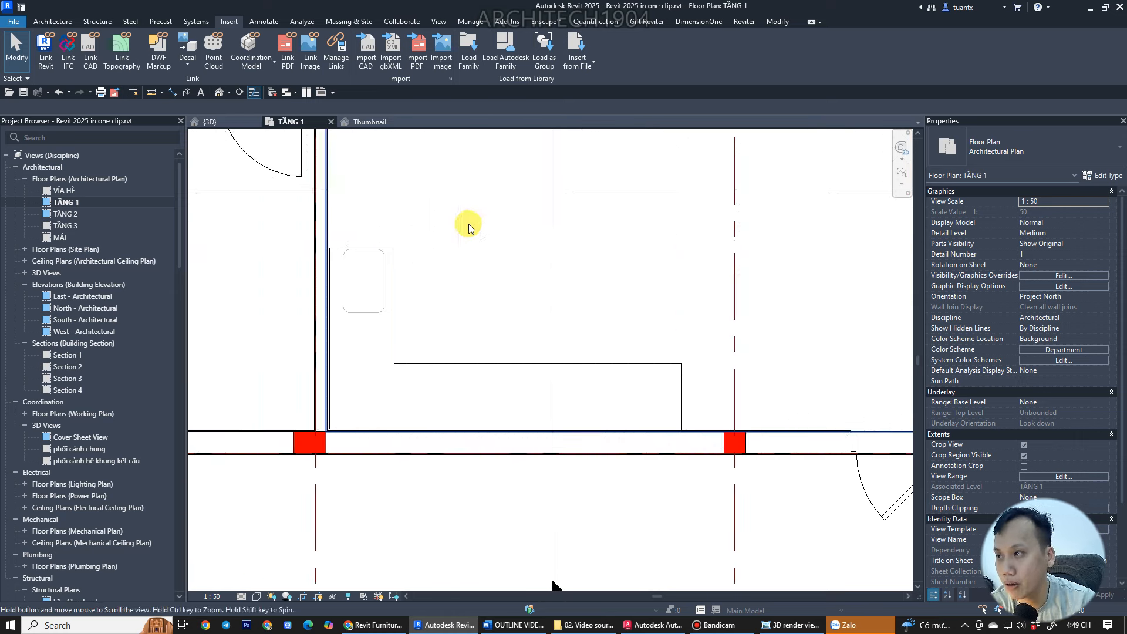
- Load the M_Base Cabinet-Double Door Sink Unit family from the Base Cabinets folder, overwriting the existing version
click(468, 47)
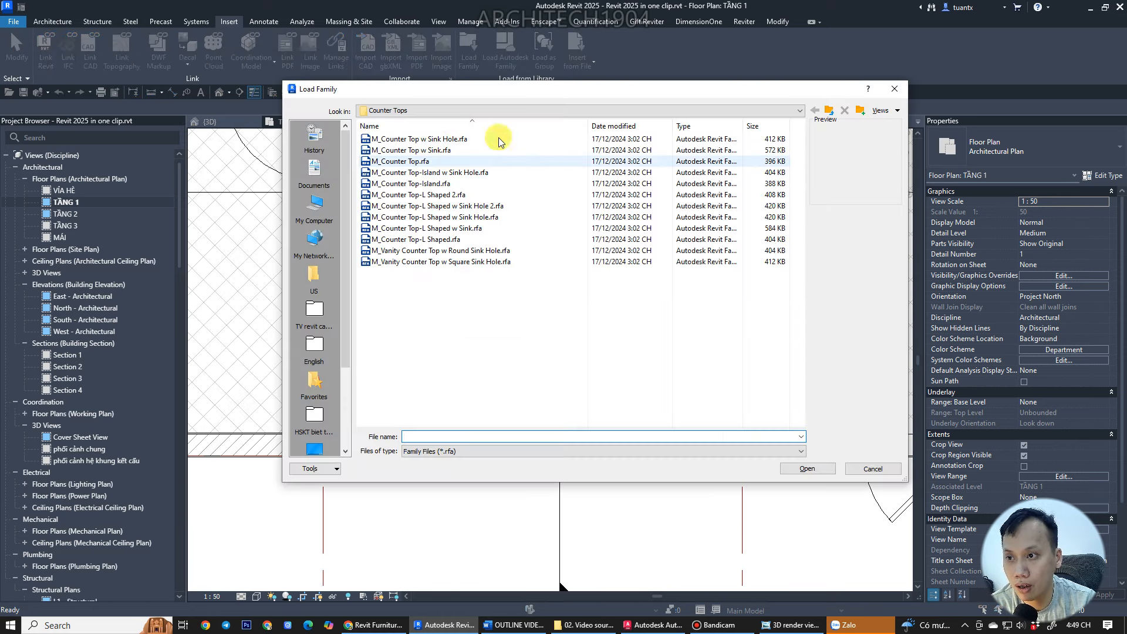
click(828, 110)
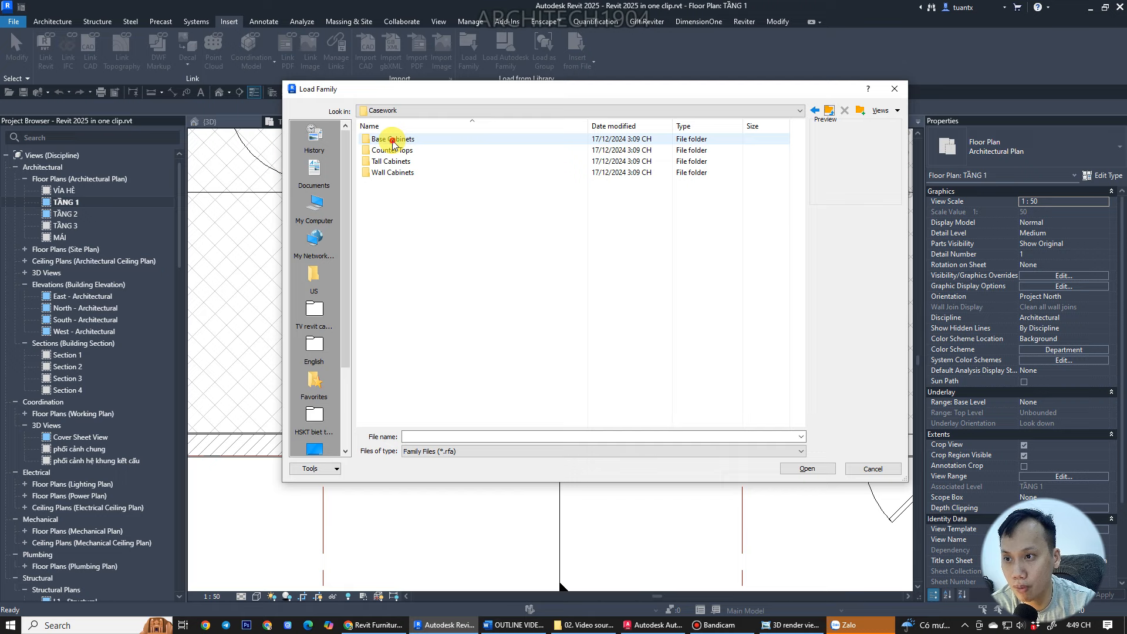
double_click(393, 141)
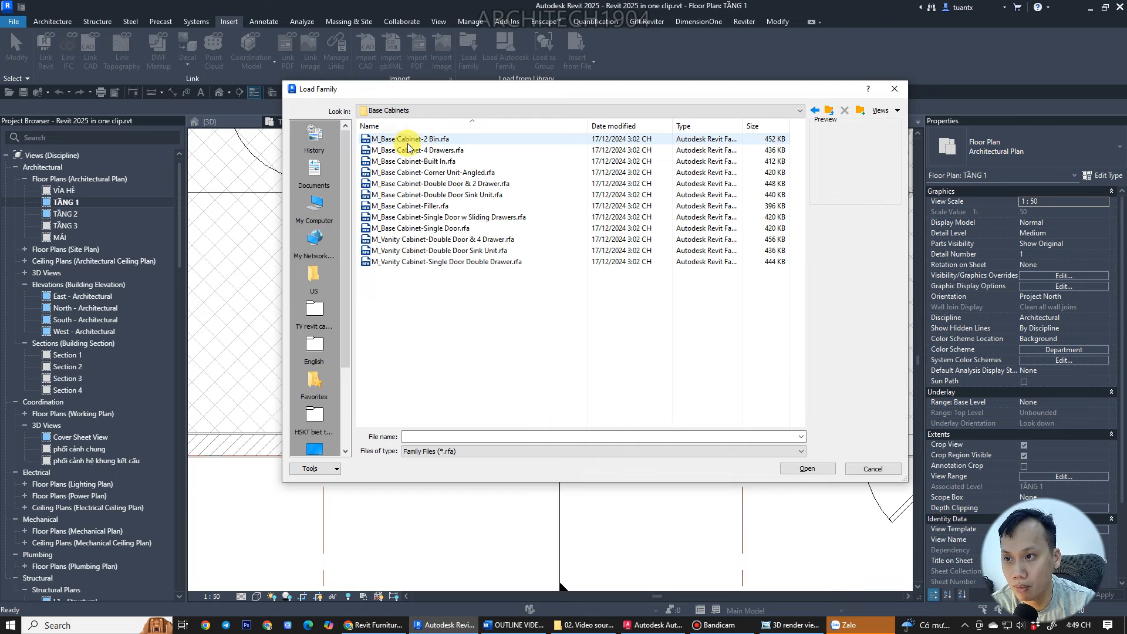
click(419, 218)
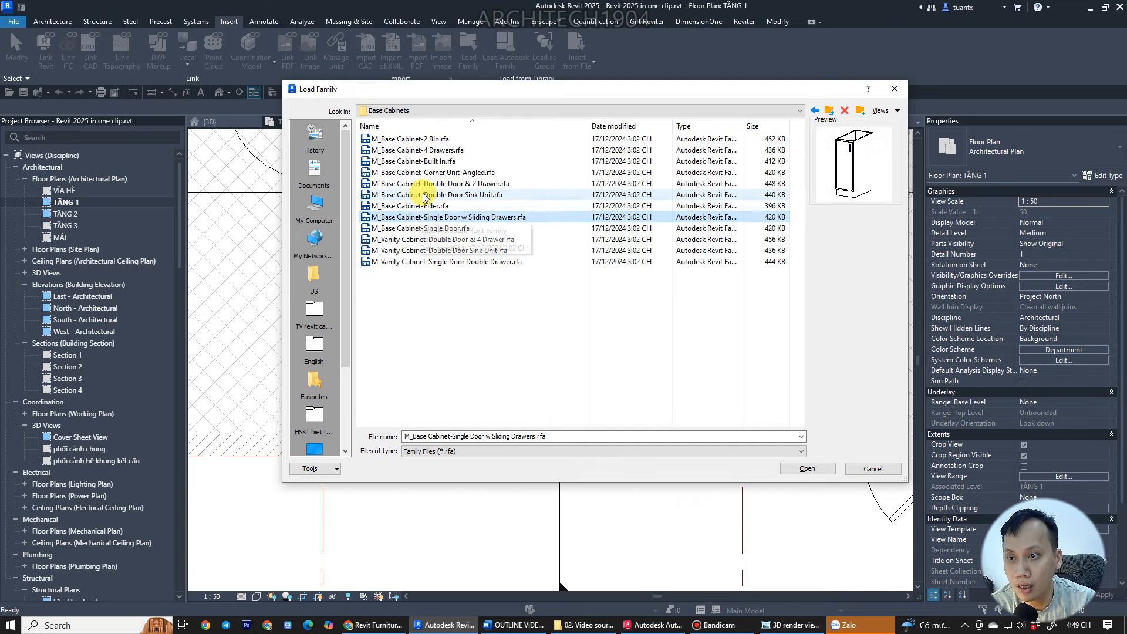
click(423, 196)
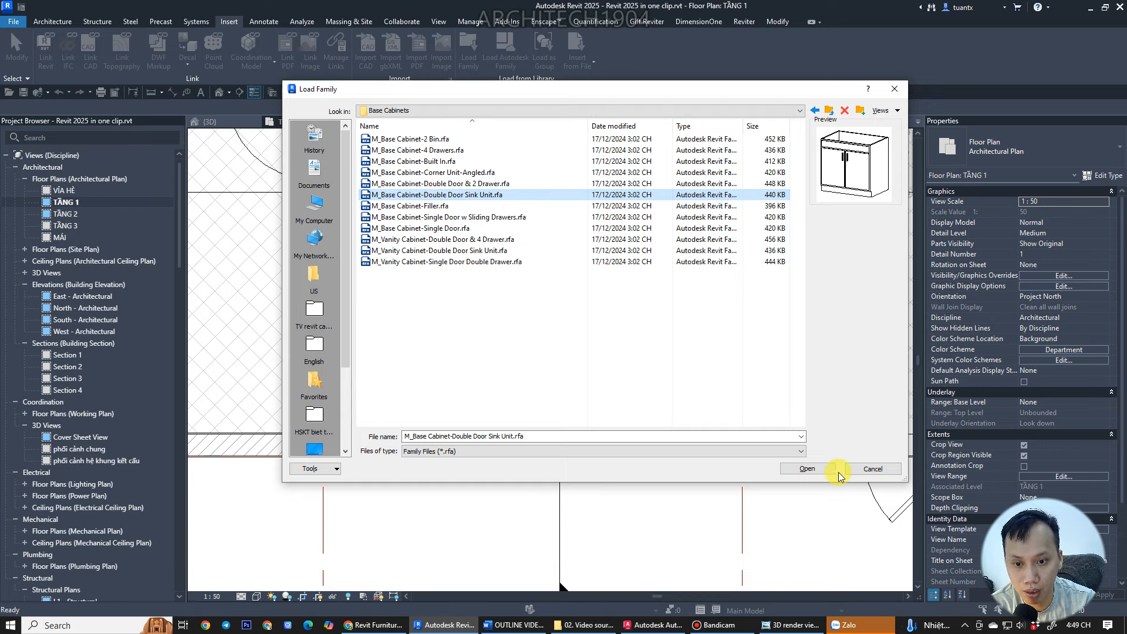
click(809, 468)
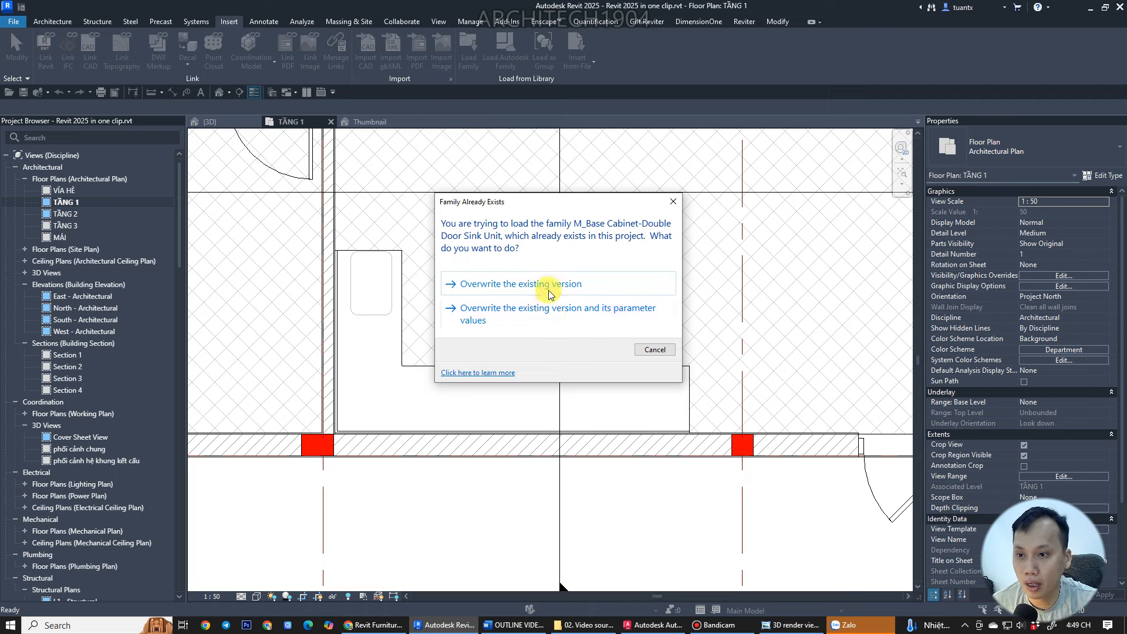
click(552, 290)
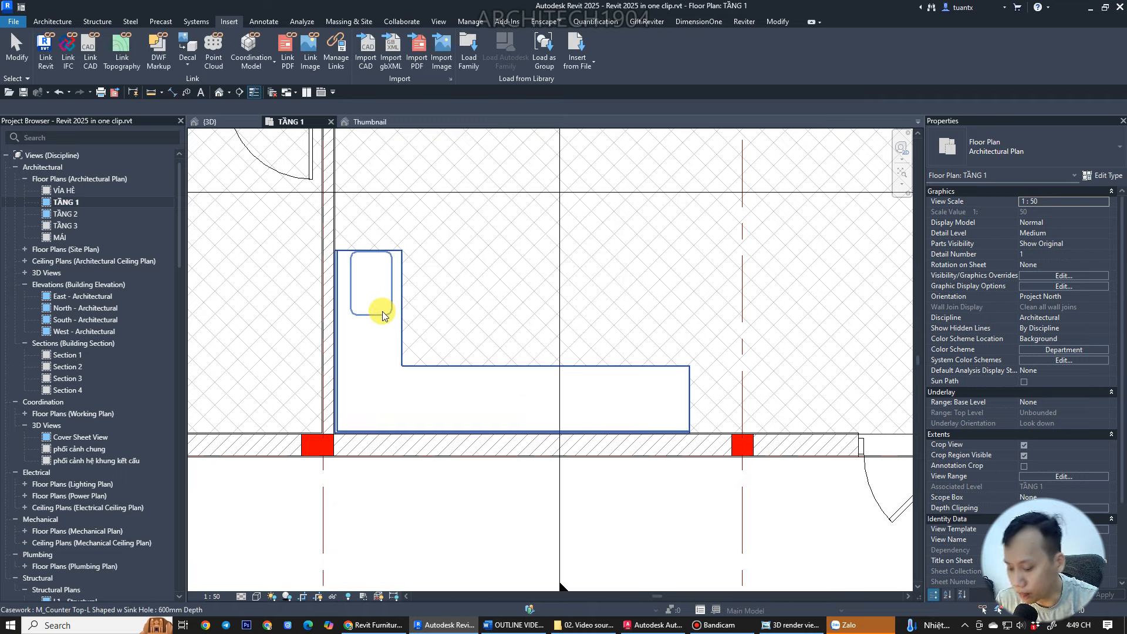
- Start placing a 900mm M_Base Cabinet-Double Door Sink Unit and rotate it to back onto the wall beside the counter's short leg
key(c)
key(m)
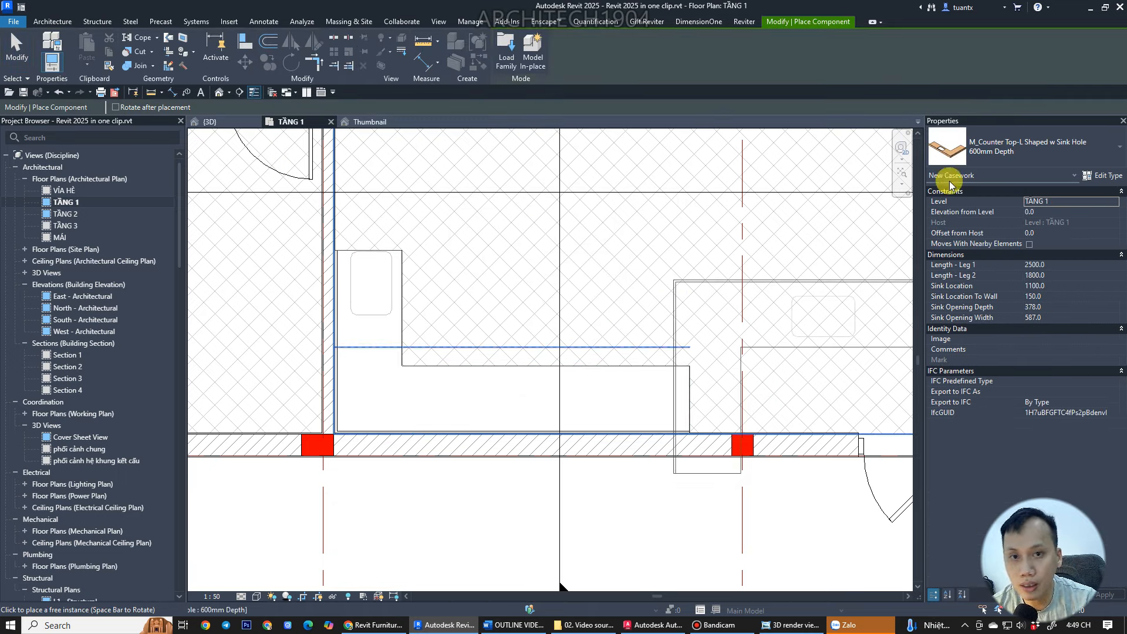
click(1026, 148)
text(ba)
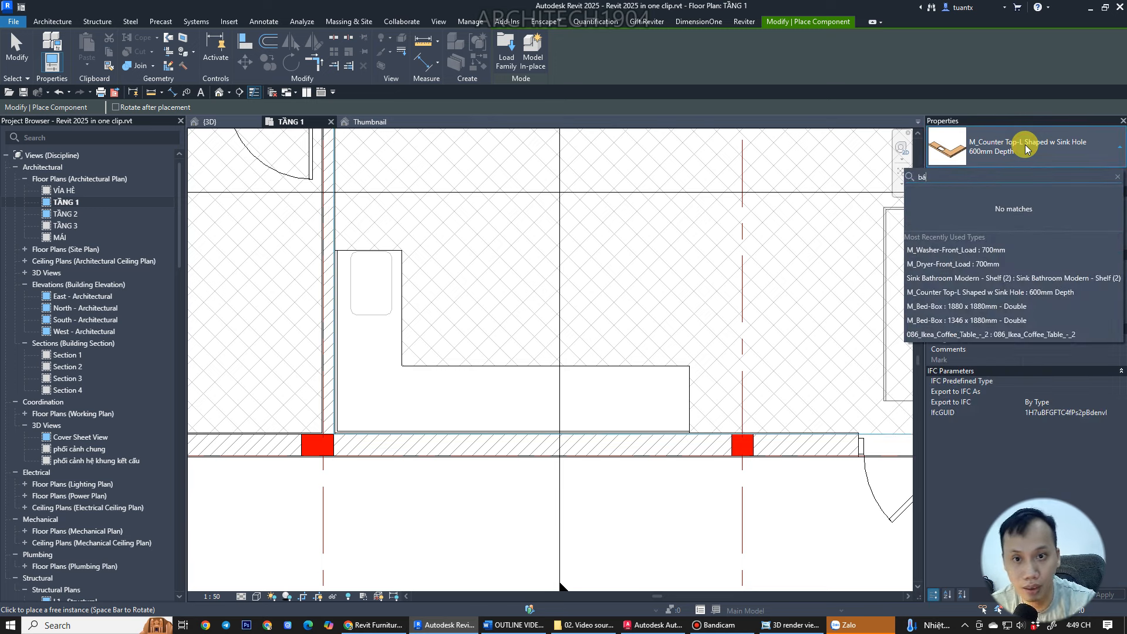
text(s)
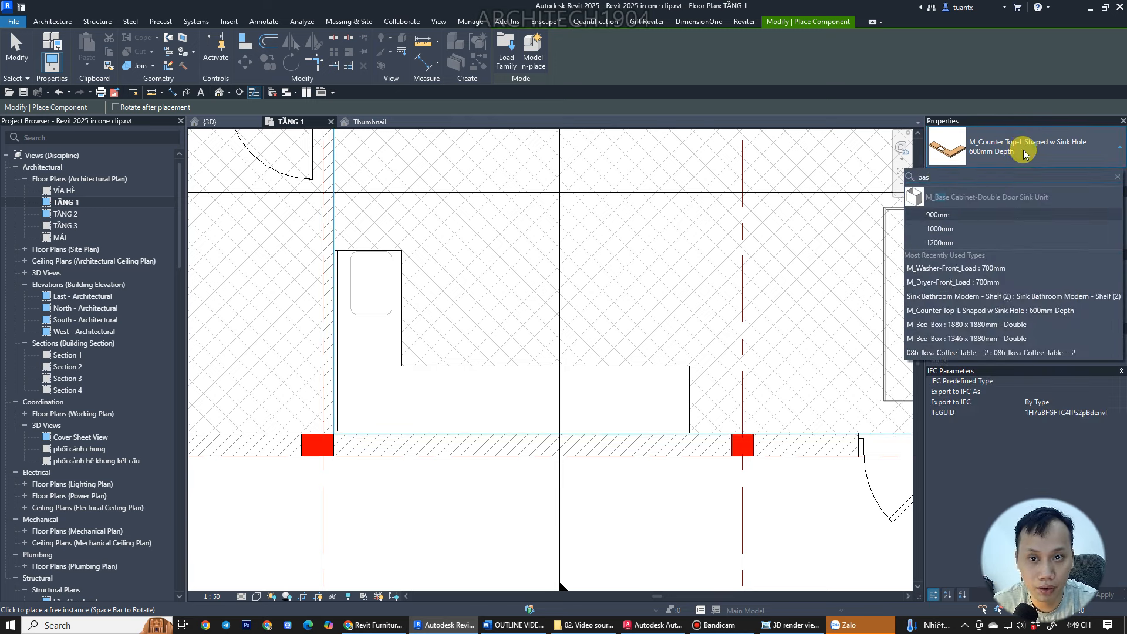
click(951, 216)
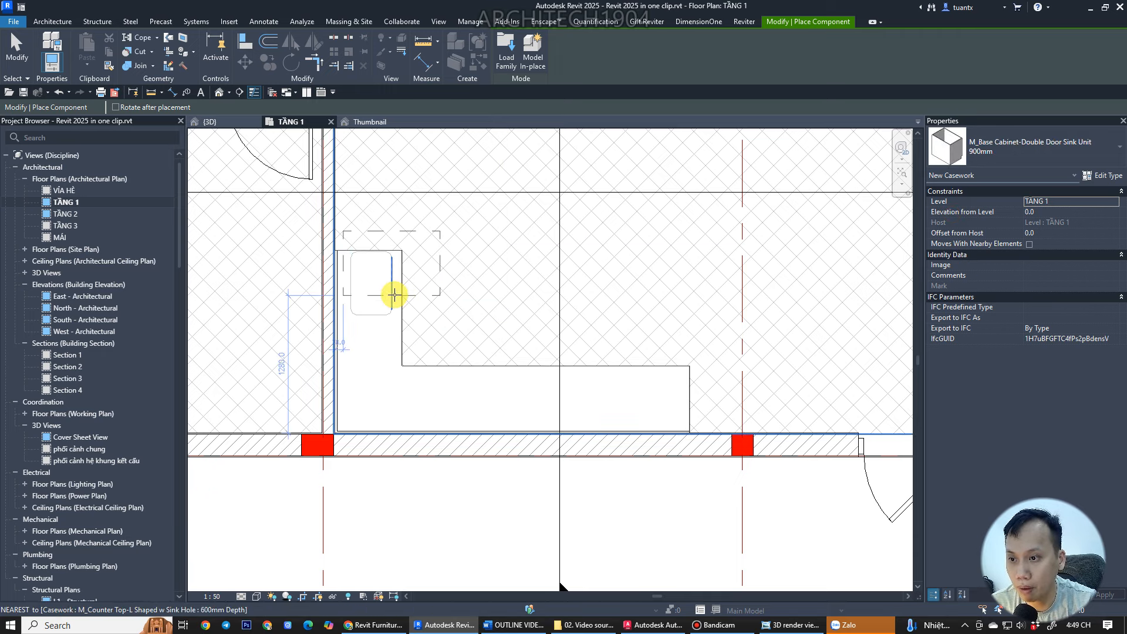
key(space)
key(space)
key(space)
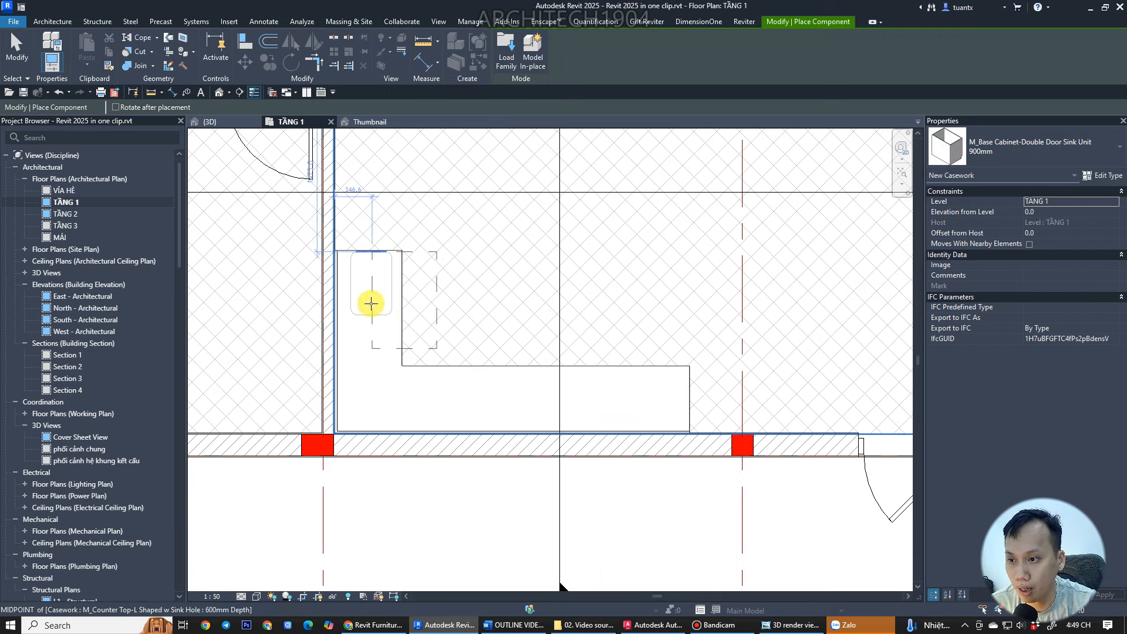
scroll(364, 300, up, 2)
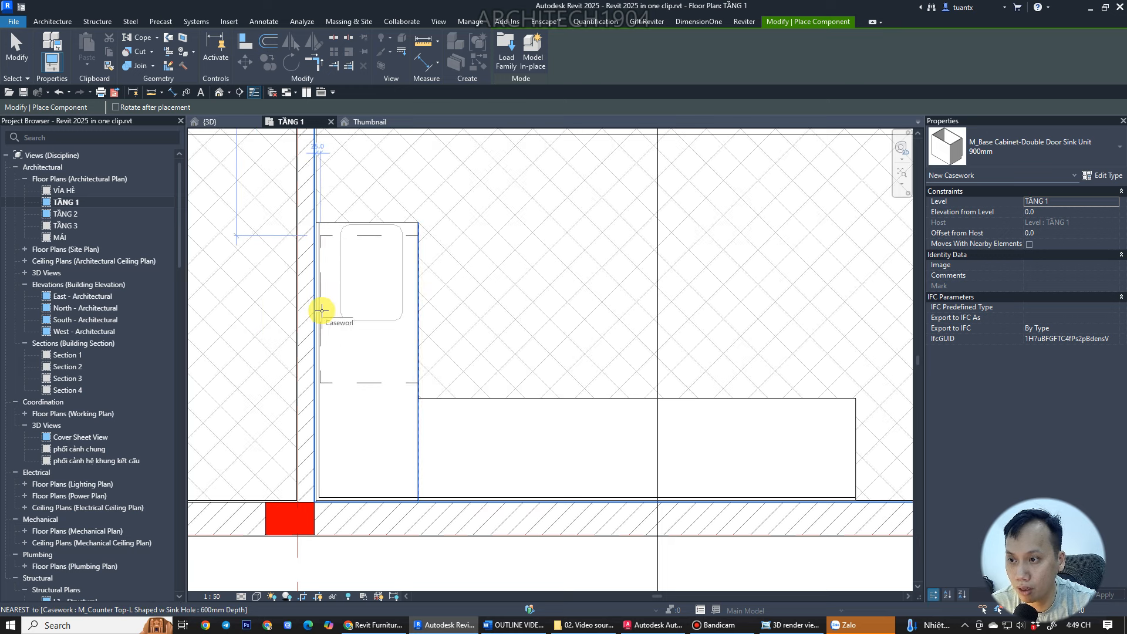
scroll(321, 310, up, 1)
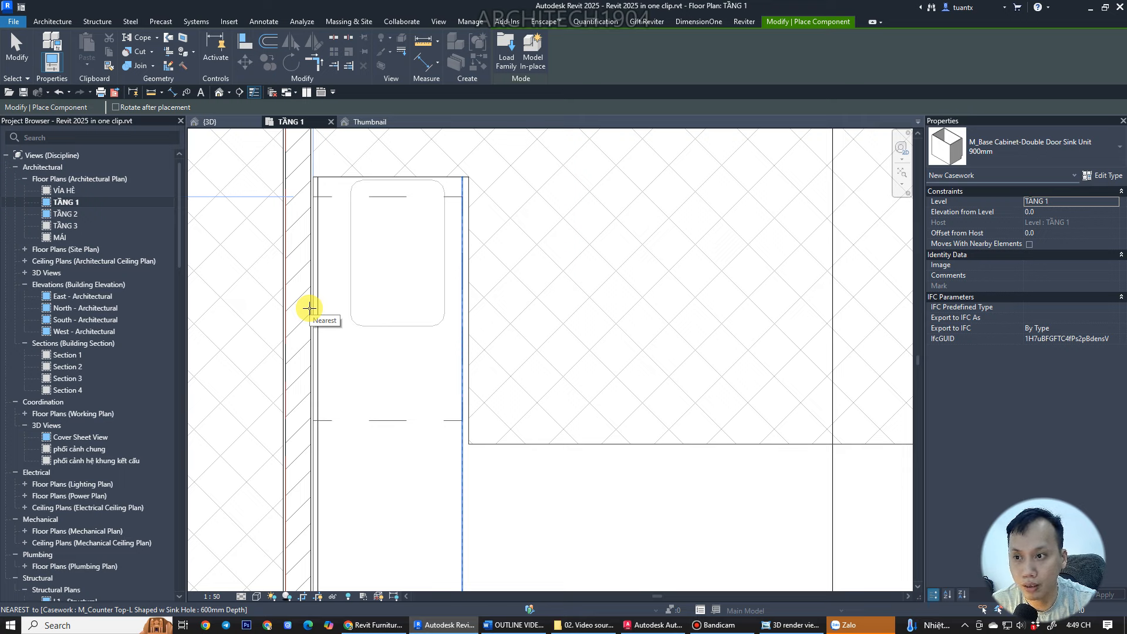
- Switch the cabinet to the 1000mm type and place it against the wall beneath the sink opening, ending at the counter's inner corner
click(1057, 147)
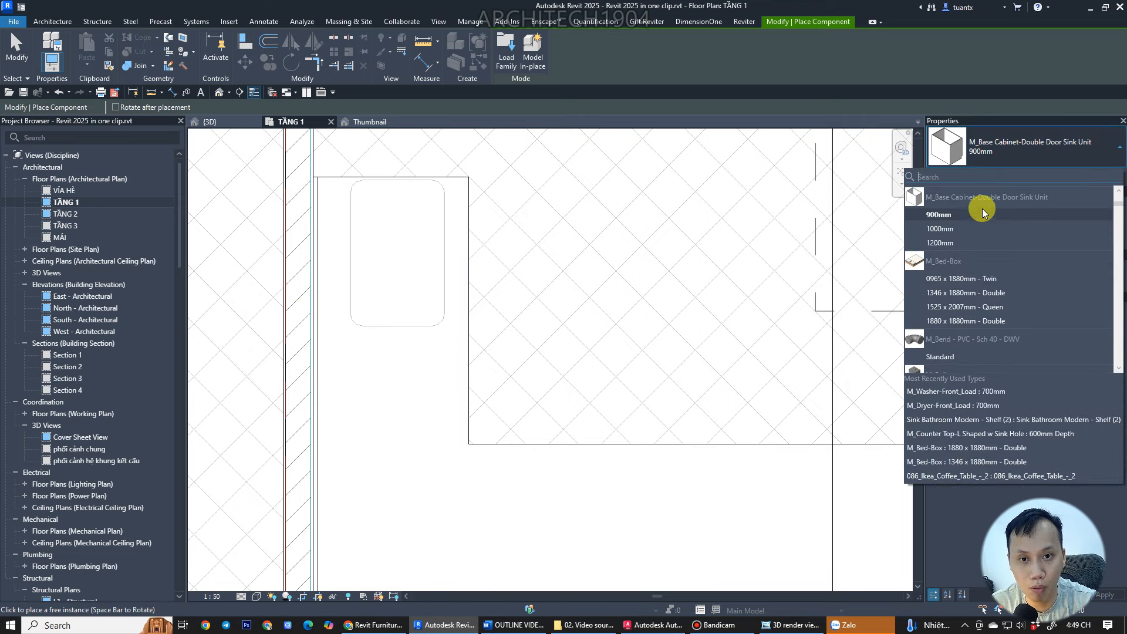
click(959, 229)
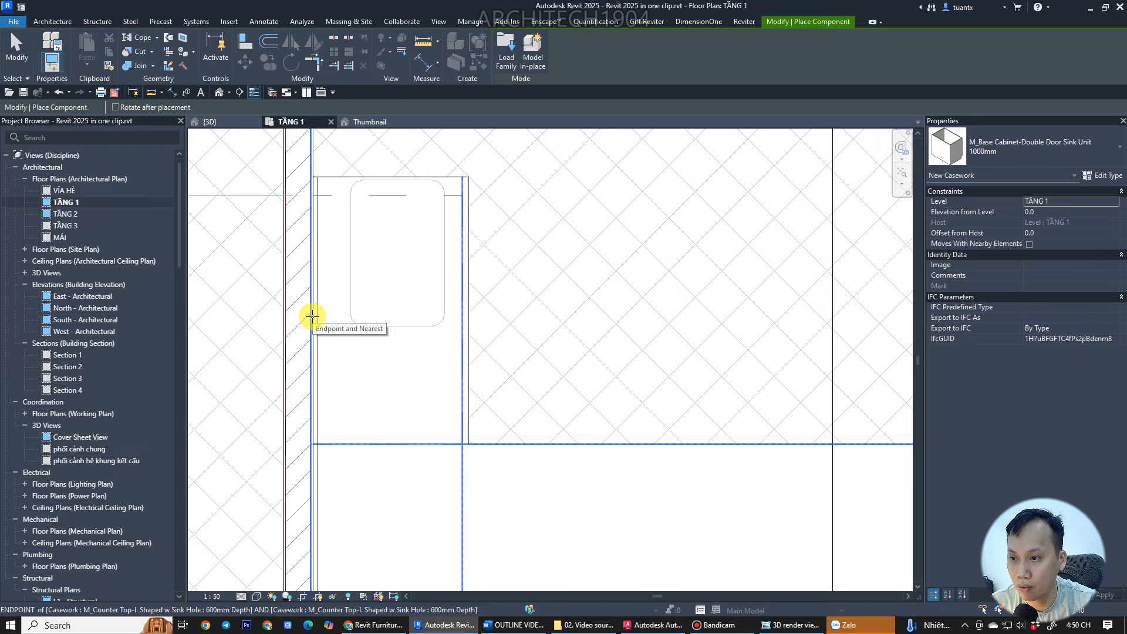
click(312, 317)
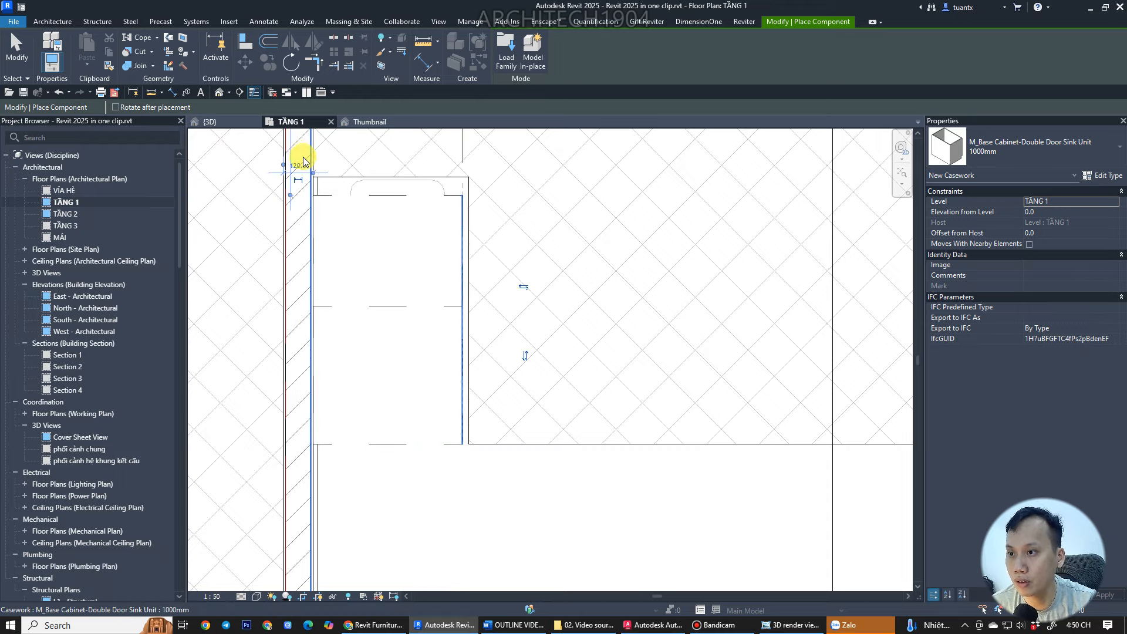
- End the placement and examine in 3D how the sink base cabinet fits under the counter top
click(209, 122)
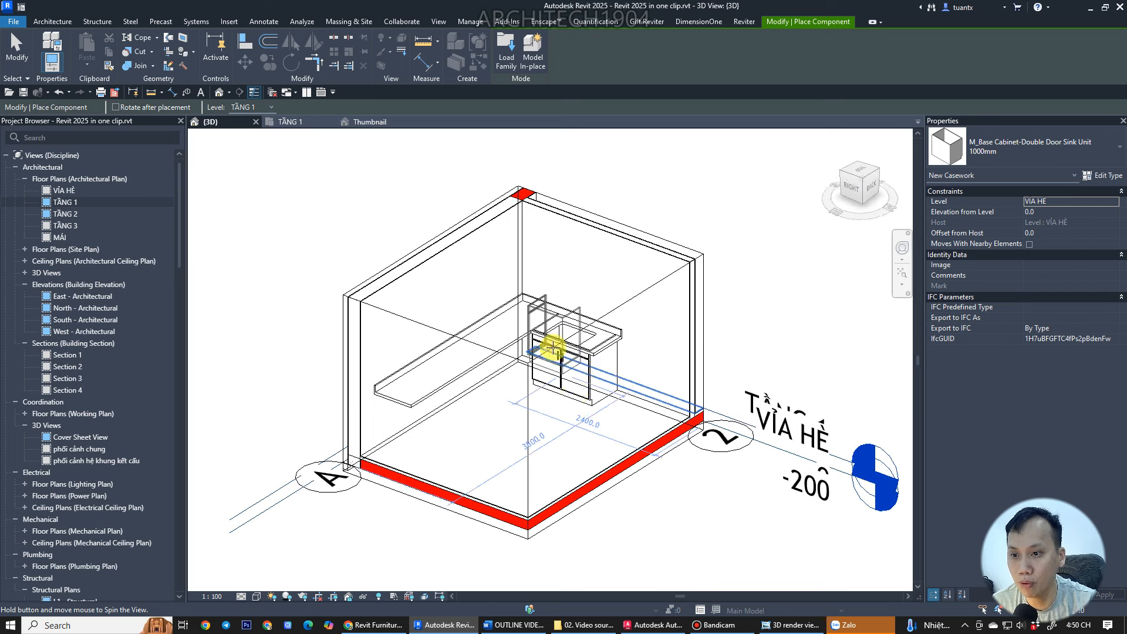
key(Escape)
scroll(563, 370, up, 3)
click(612, 361)
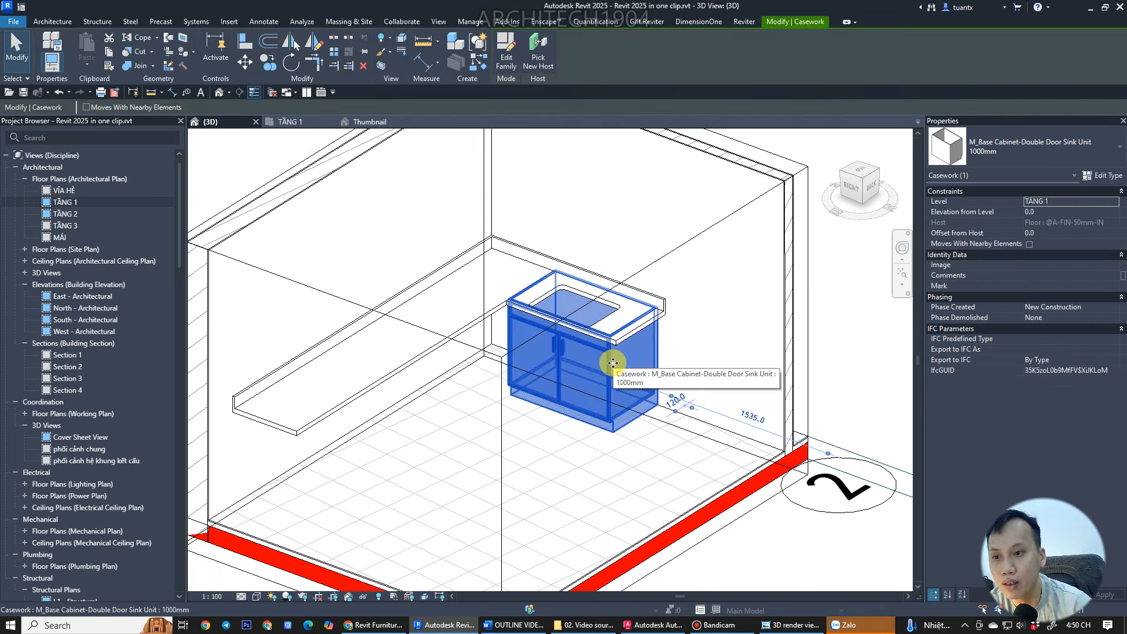
scroll(581, 358, up, 3)
scroll(427, 247, up, 3)
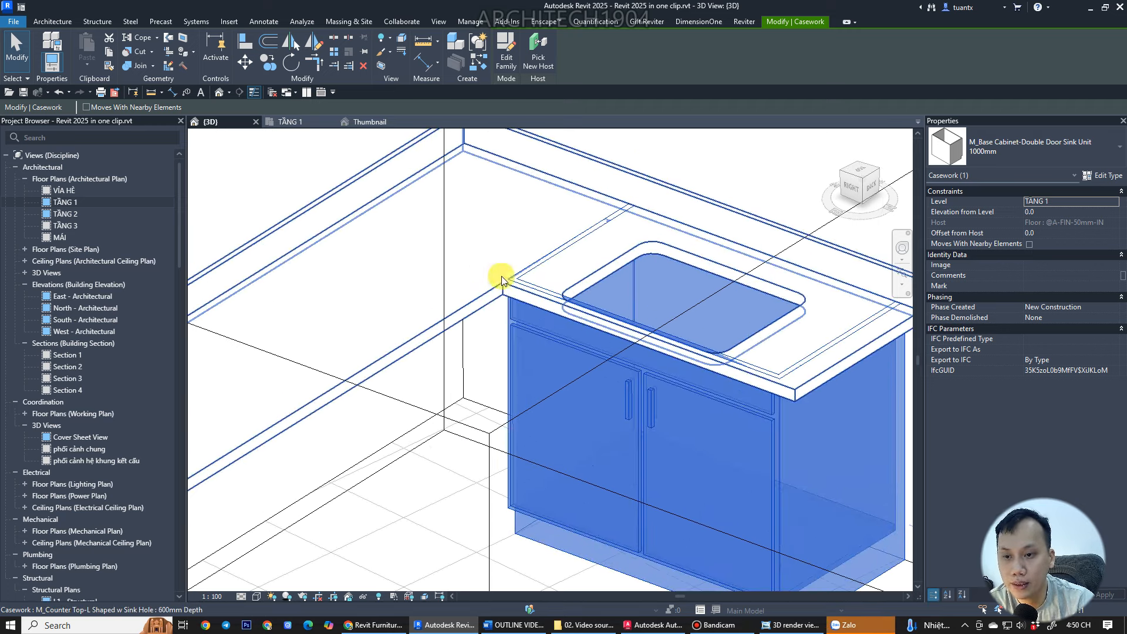
scroll(502, 280, down, 3)
scroll(693, 351, up, 2)
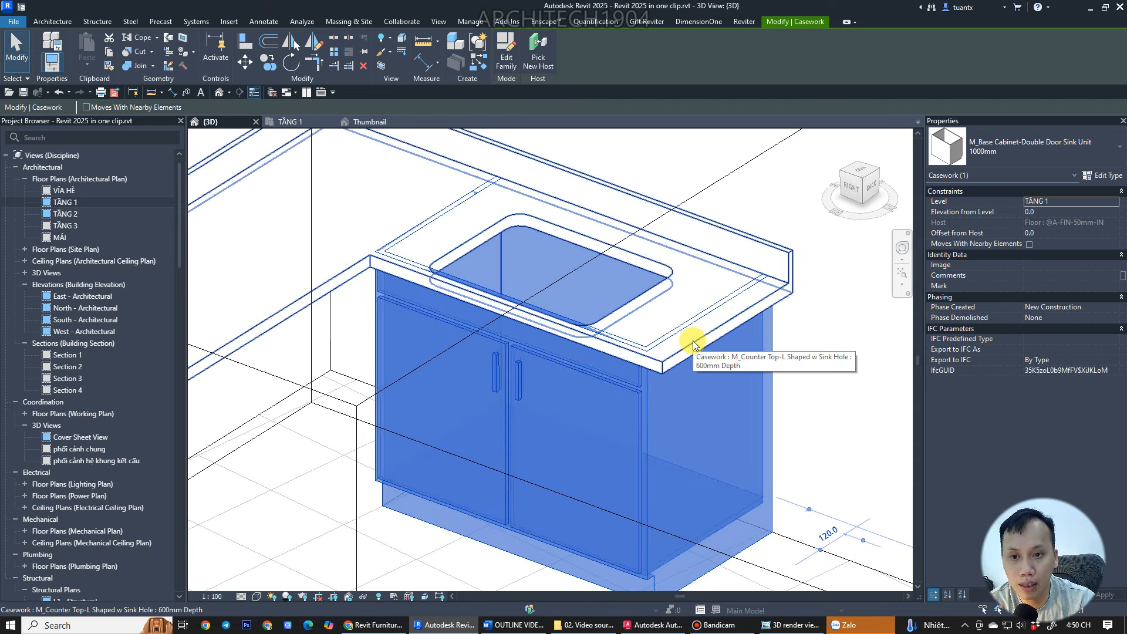
- Set the 1000mm sink cabinet type's Height to 820 and return to the TẦNG 1 plan
click(1112, 177)
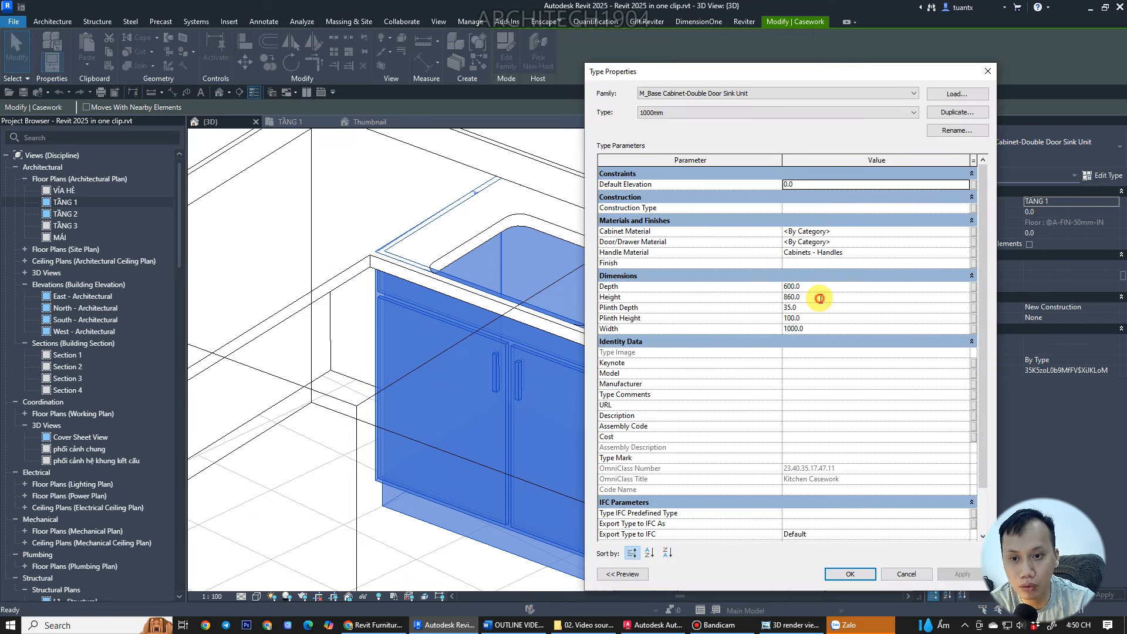
click(806, 298)
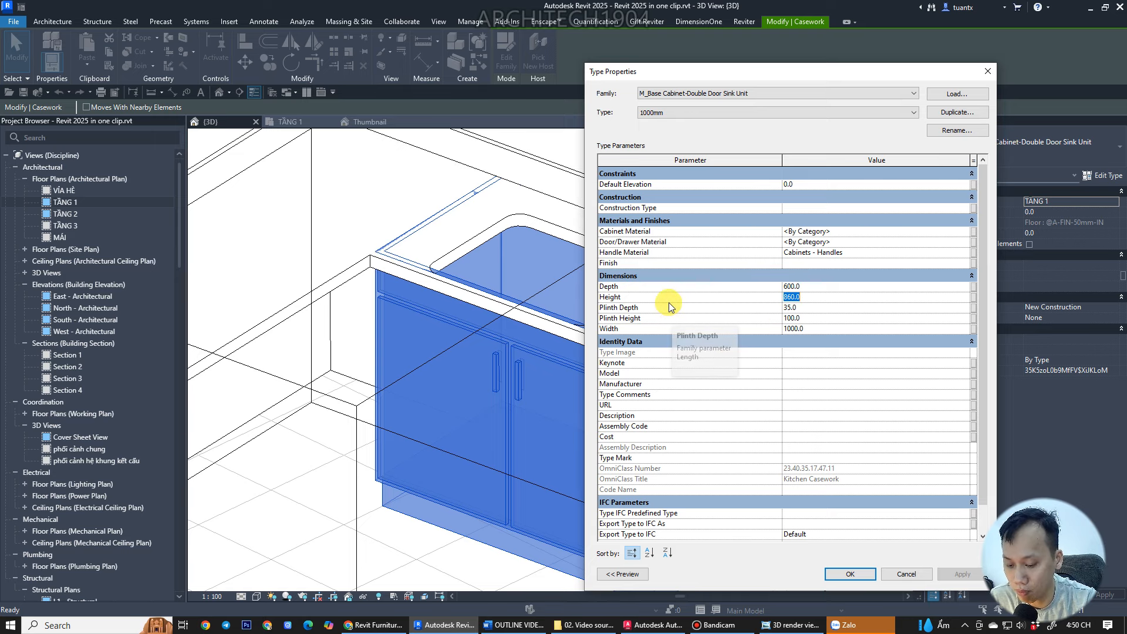
text(82)
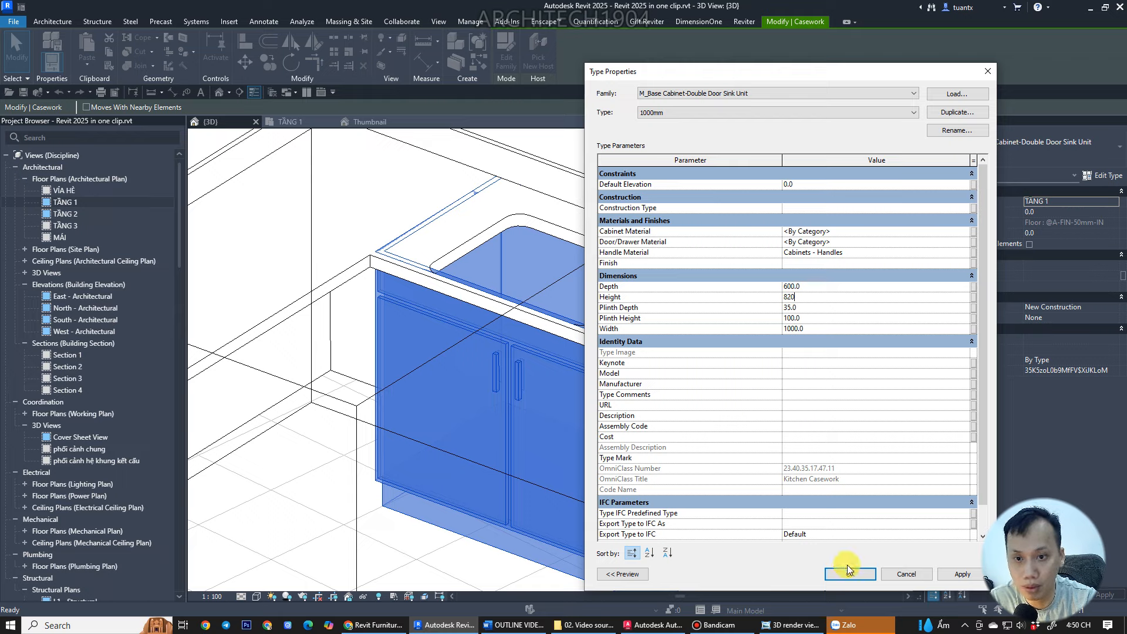
click(852, 574)
scroll(425, 244, down, 2)
middle_drag(461, 264, 535, 271)
click(287, 120)
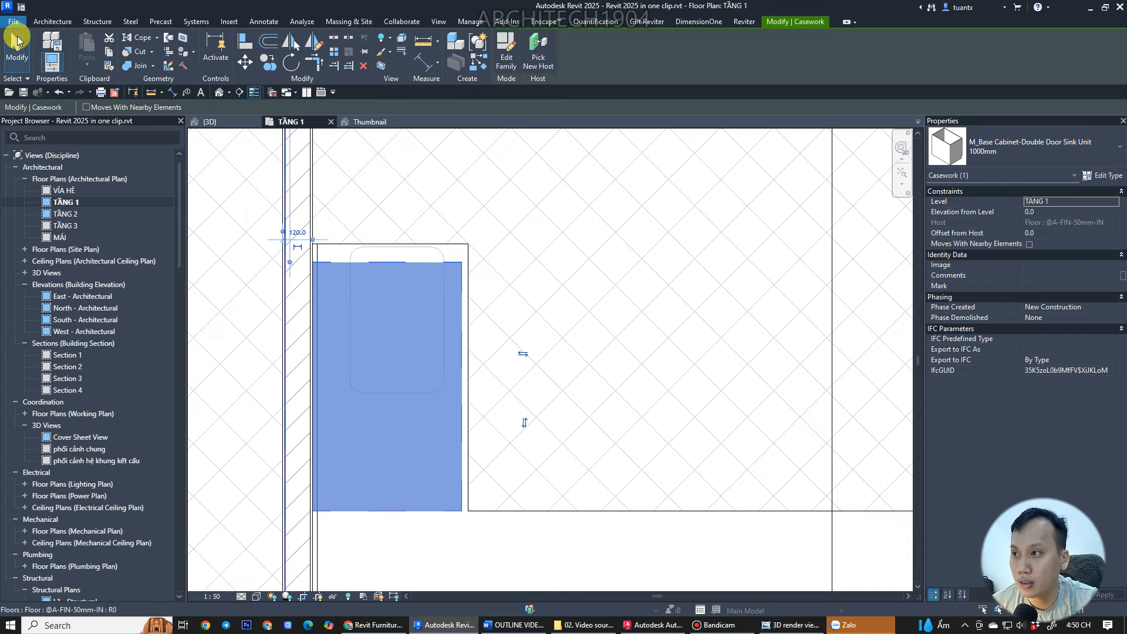
- Load the M_Base Cabinet-Filler family from the Base Cabinets library folder
click(229, 22)
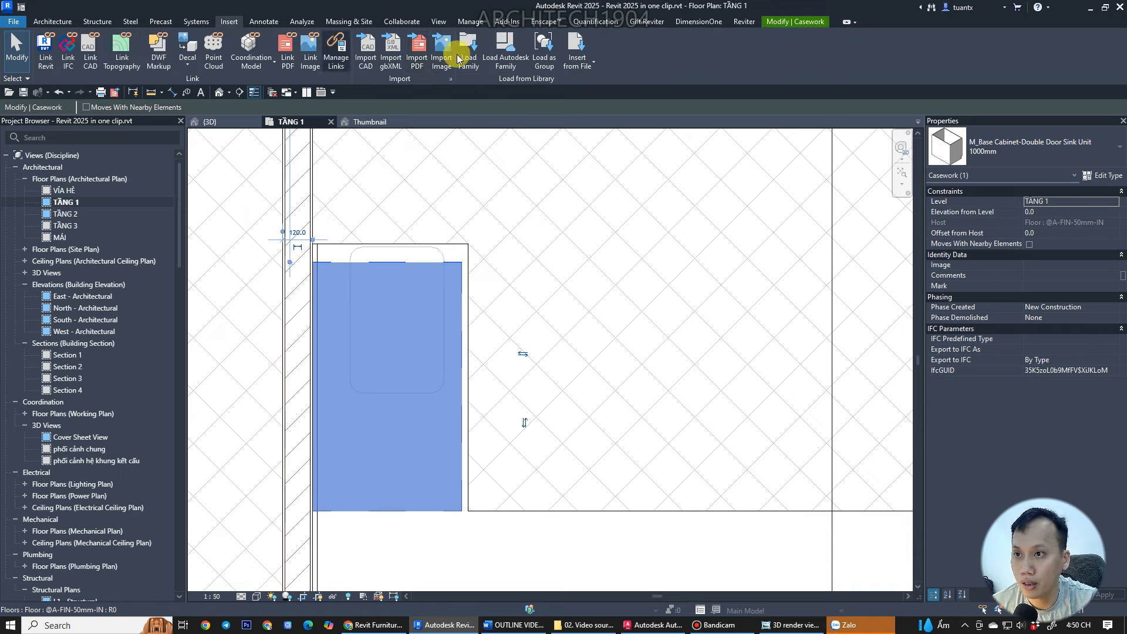
click(468, 50)
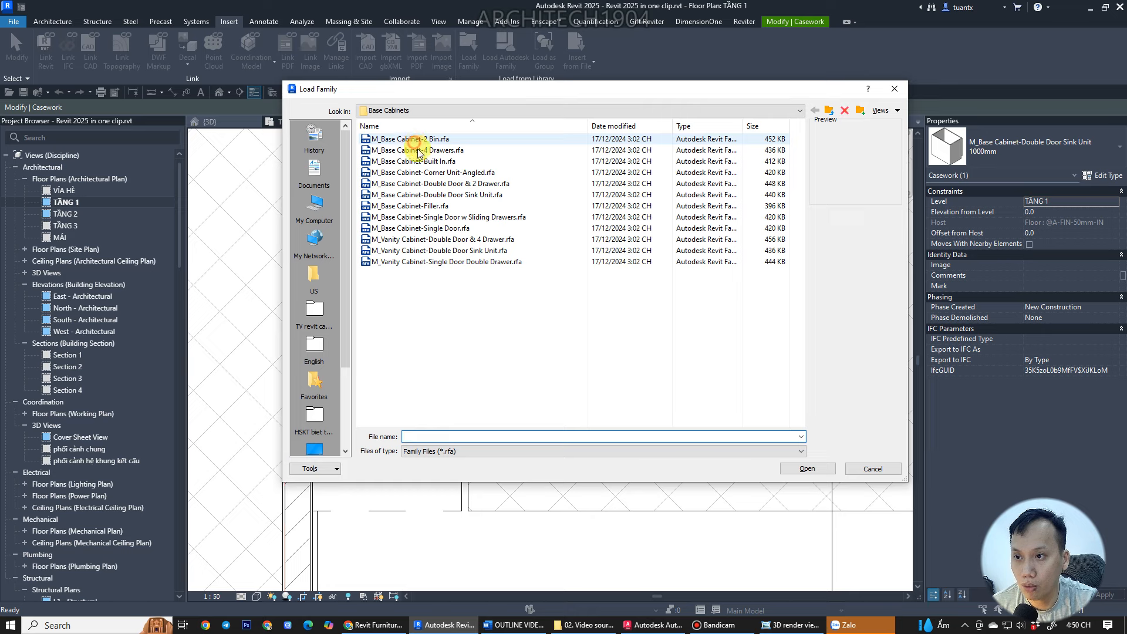
click(411, 140)
click(412, 194)
click(416, 206)
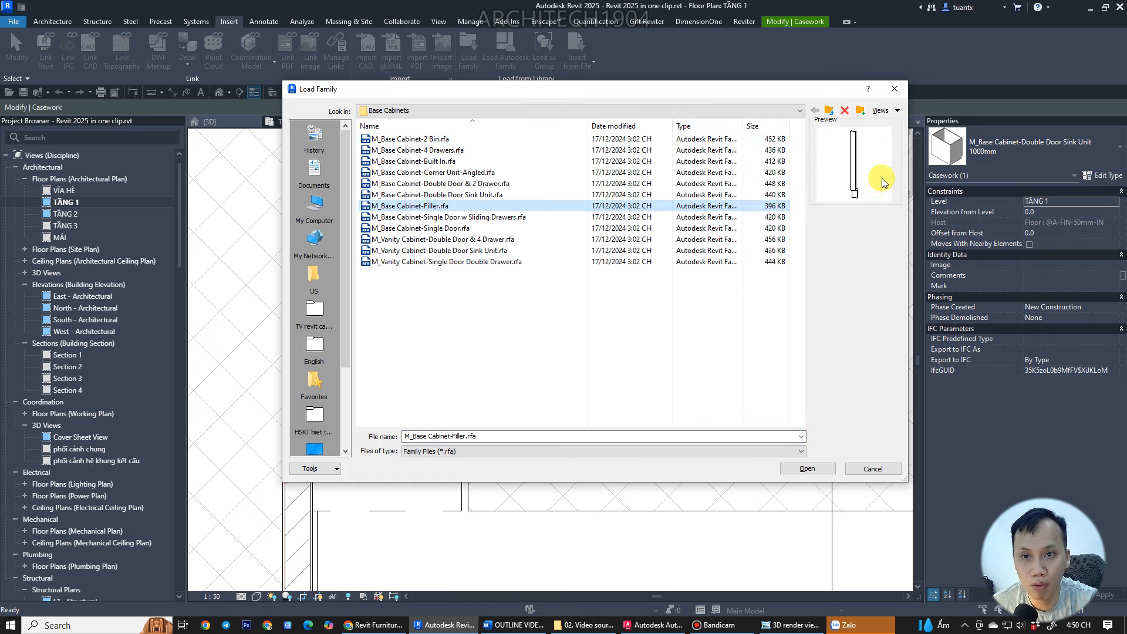
click(807, 469)
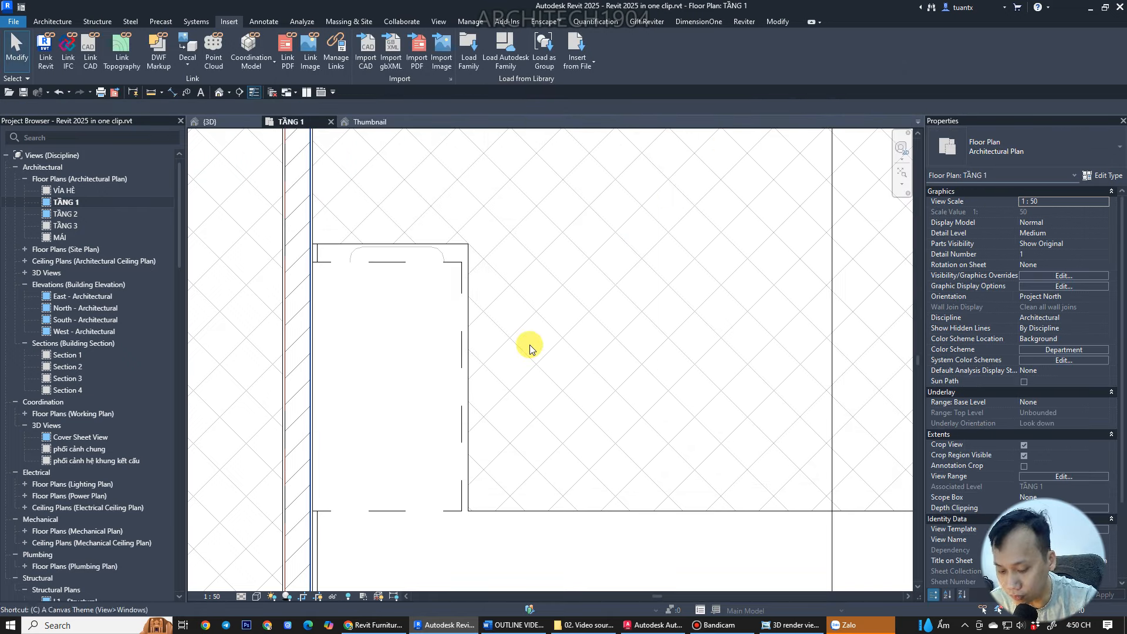
- Place a 75mm M_Base Cabinet-Filler against the wall between the sink cabinet and the free end of the counter's short leg
key(m)
scroll(325, 259, up, 2)
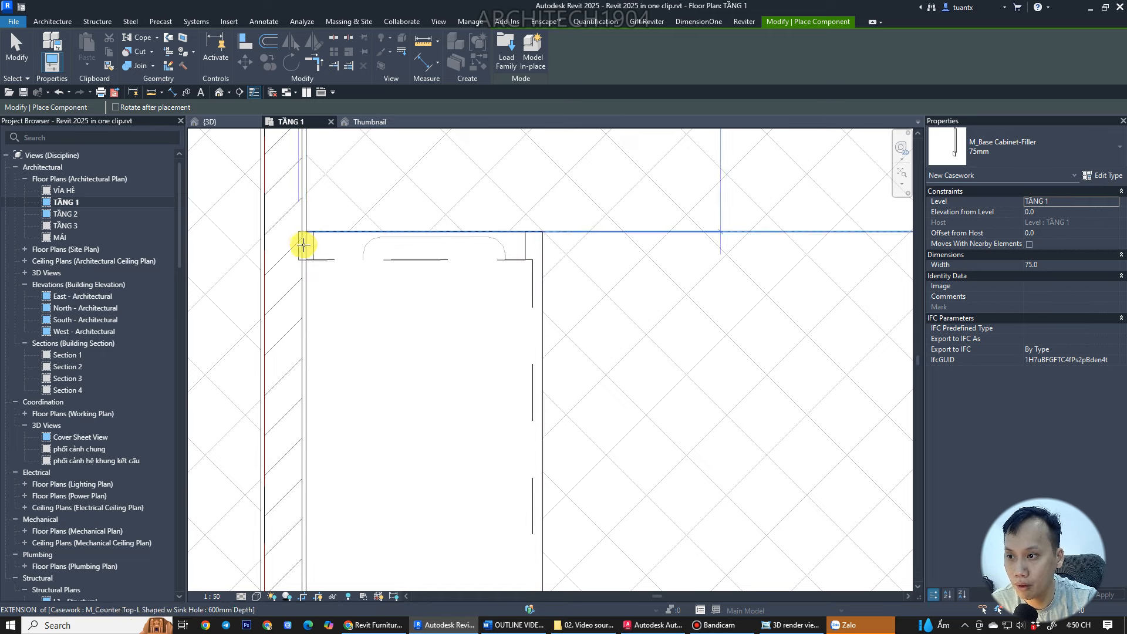
key(Escape)
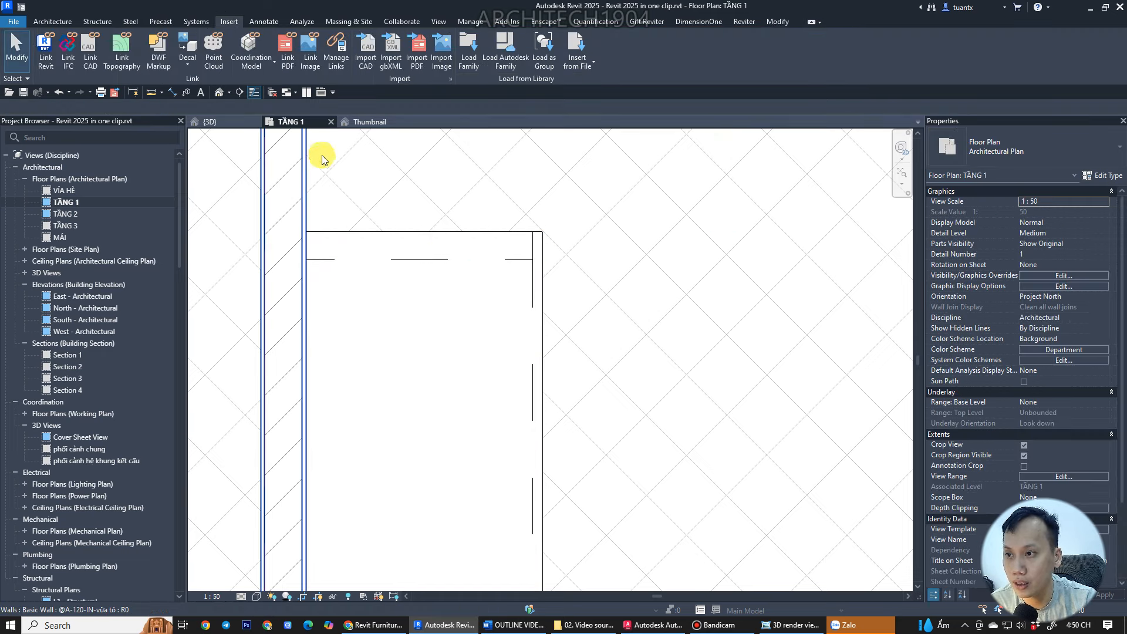
- Set the 75mm filler type's Height to 820 in the 3D view, inspect its fit, and return to the TẦNG 1 plan
click(221, 125)
shift+middle_drag(575, 331, 640, 298)
middle_drag(623, 415, 607, 352)
click(606, 352)
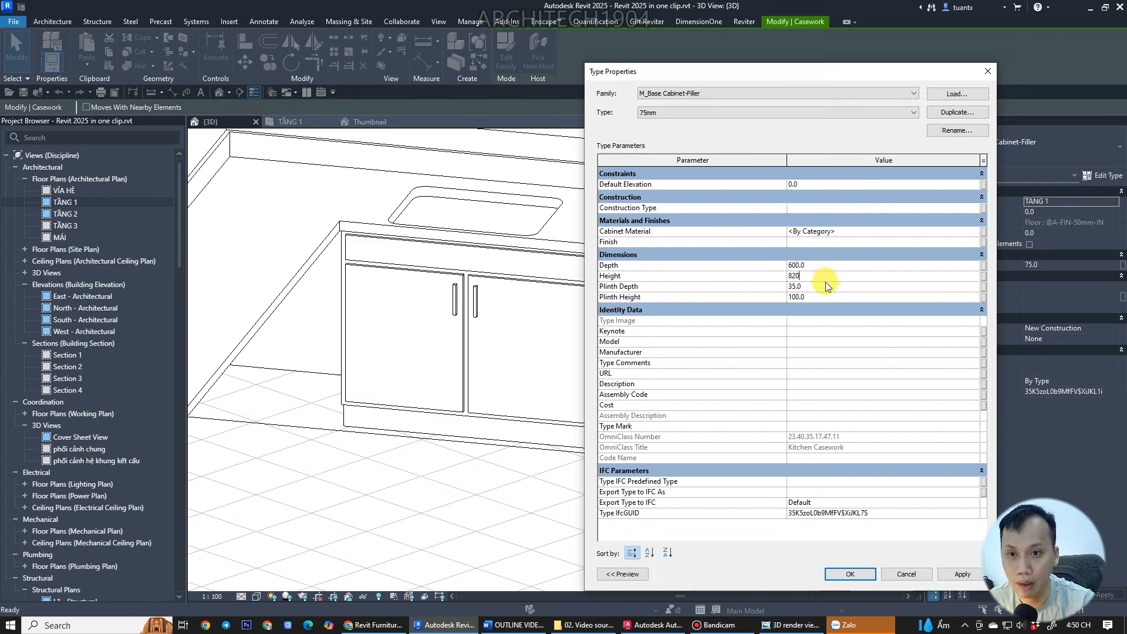
click(849, 574)
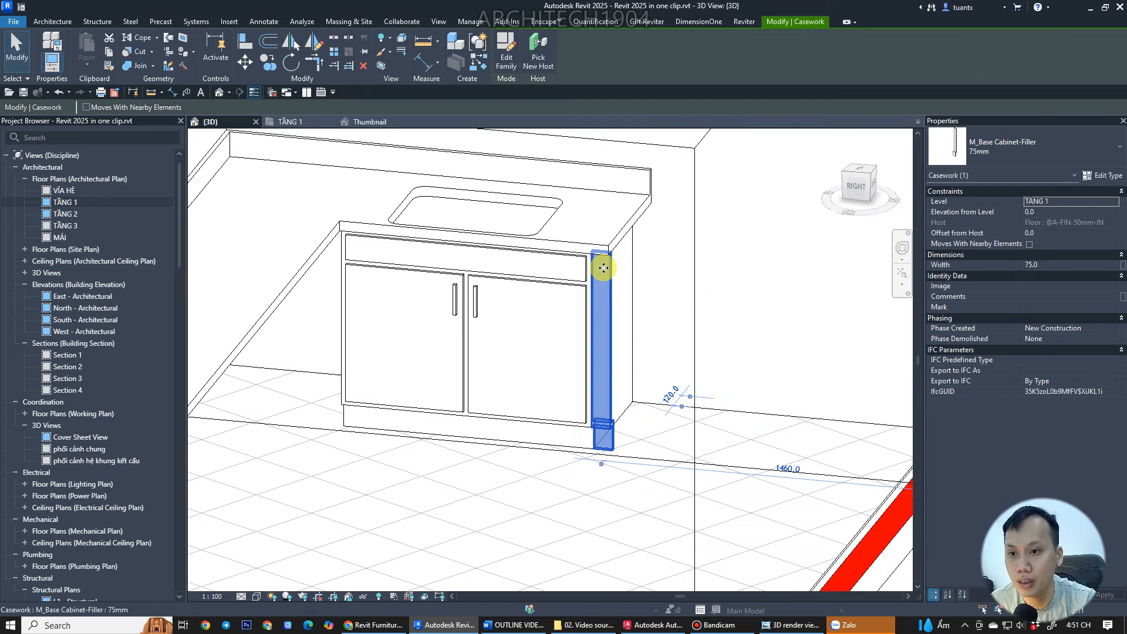
scroll(620, 253, up, 3)
key(Escape)
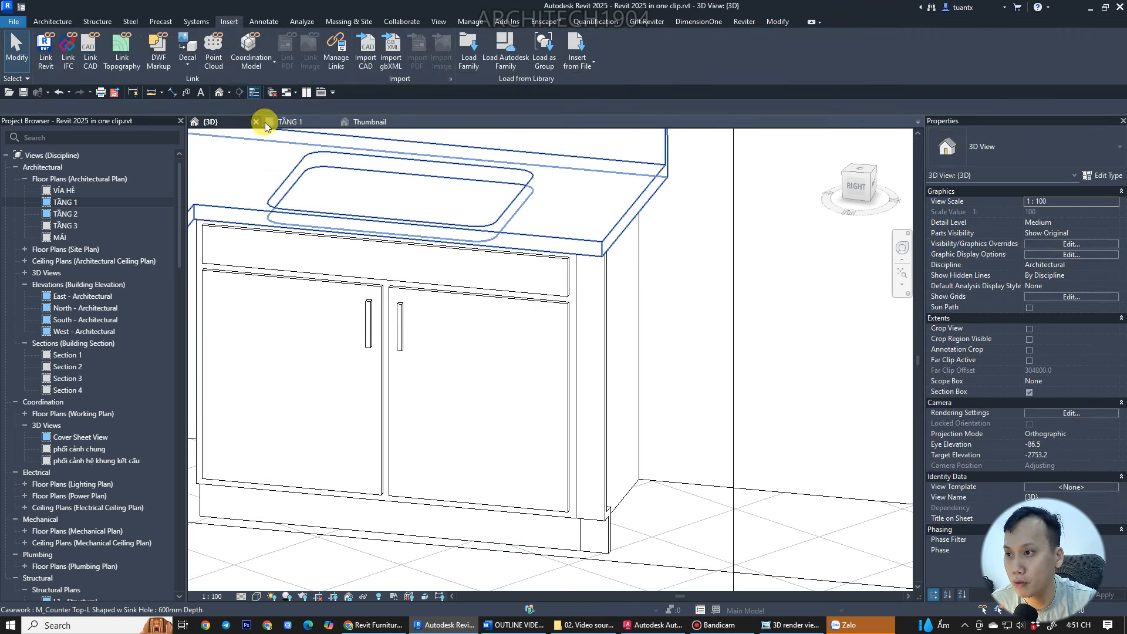
click(288, 121)
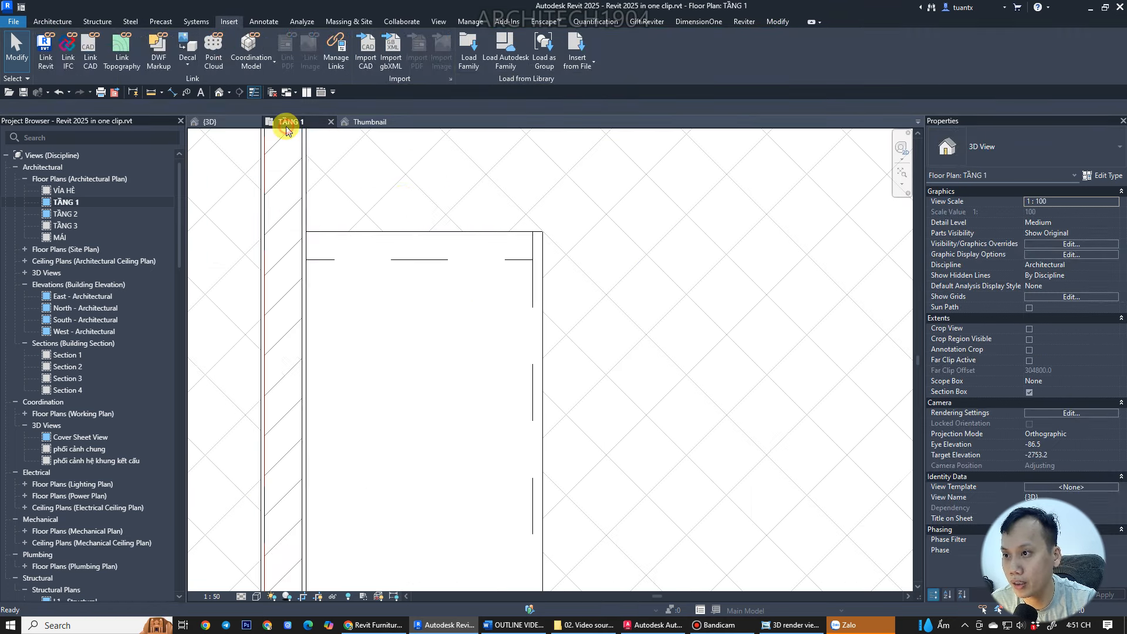
- Try stretching the filler to a width of 215 mm past the counter's end and undo the change
click(533, 235)
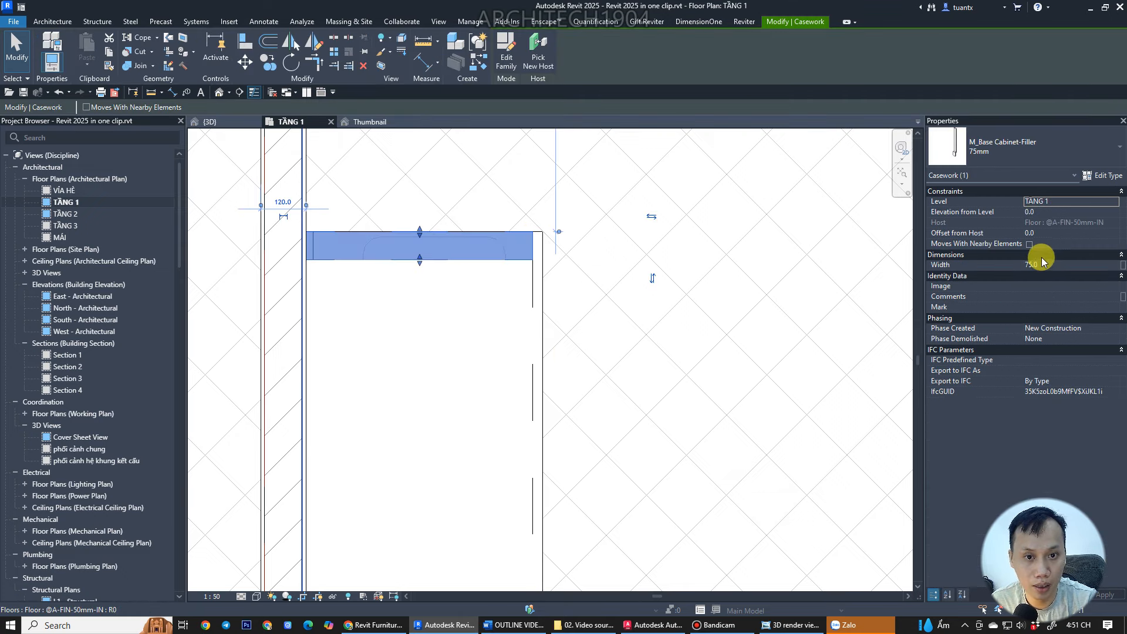
drag(420, 233, 419, 185)
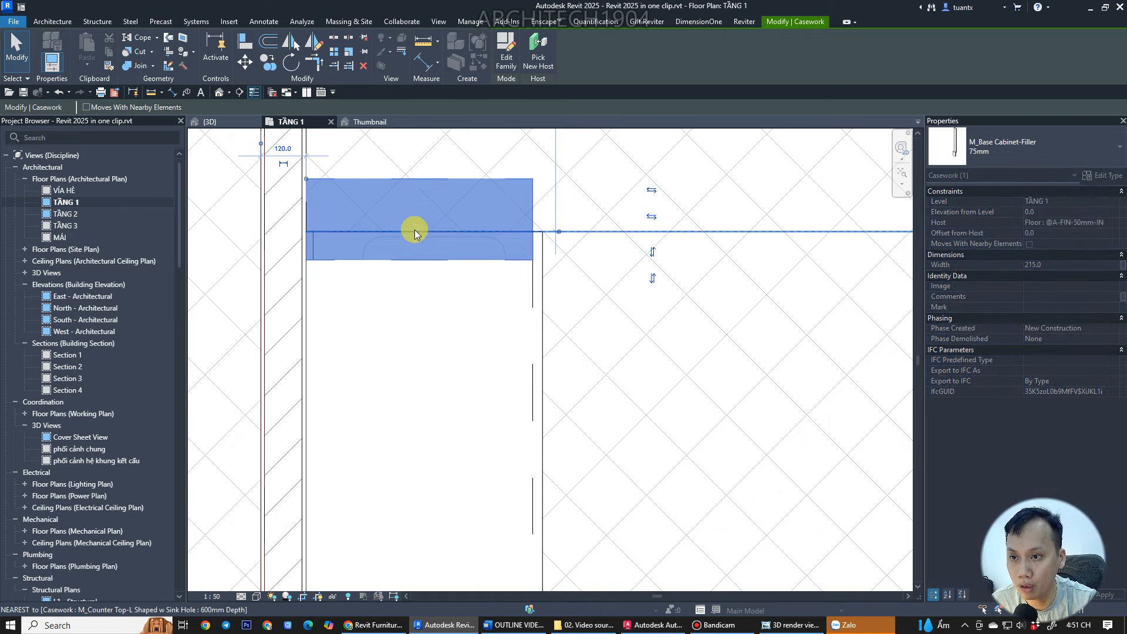
key(ctrl+z)
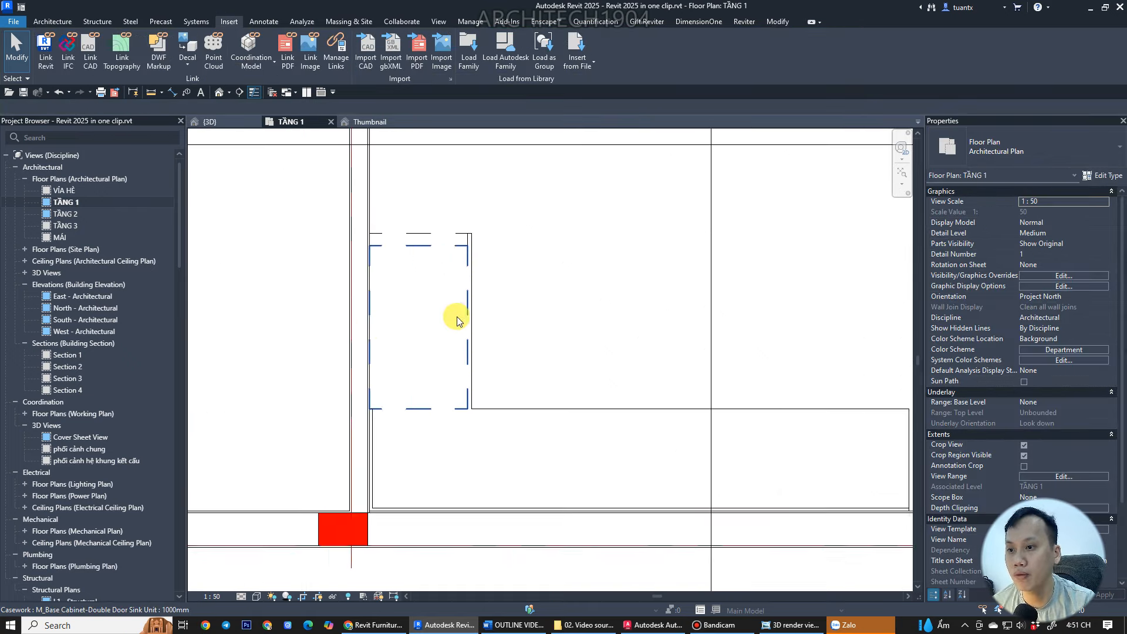
- Compare the base cabinet previews and load the M_Base Cabinet-Double Door & 2 Drawer family
scroll(457, 320, down, 3)
scroll(461, 391, up, 3)
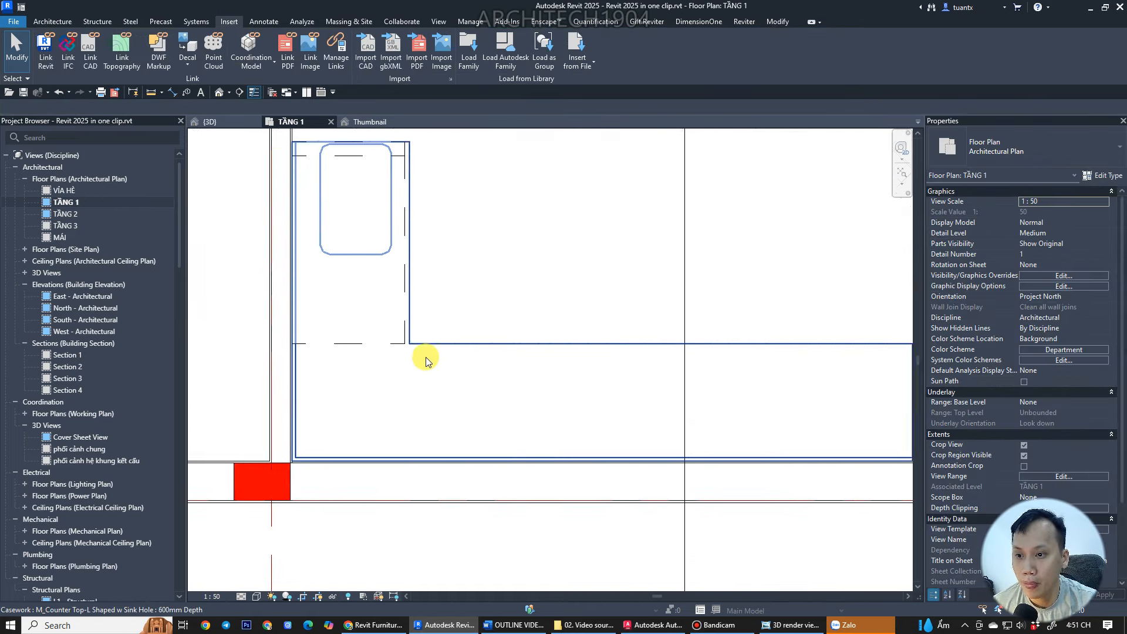
scroll(310, 357, down, 1)
scroll(433, 370, up, 1)
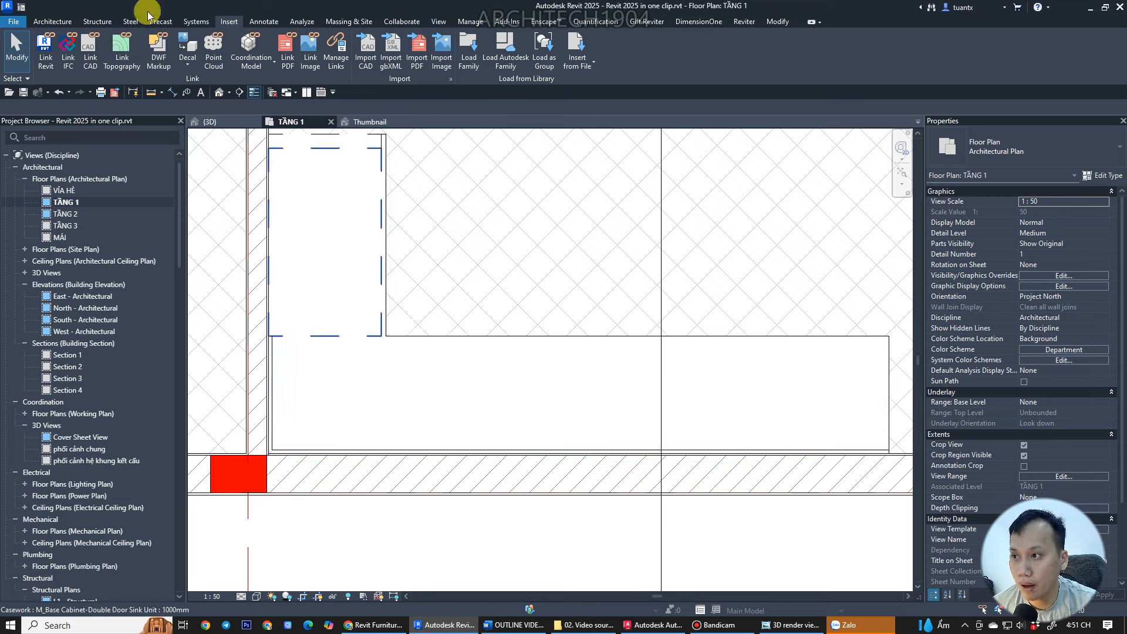
click(465, 52)
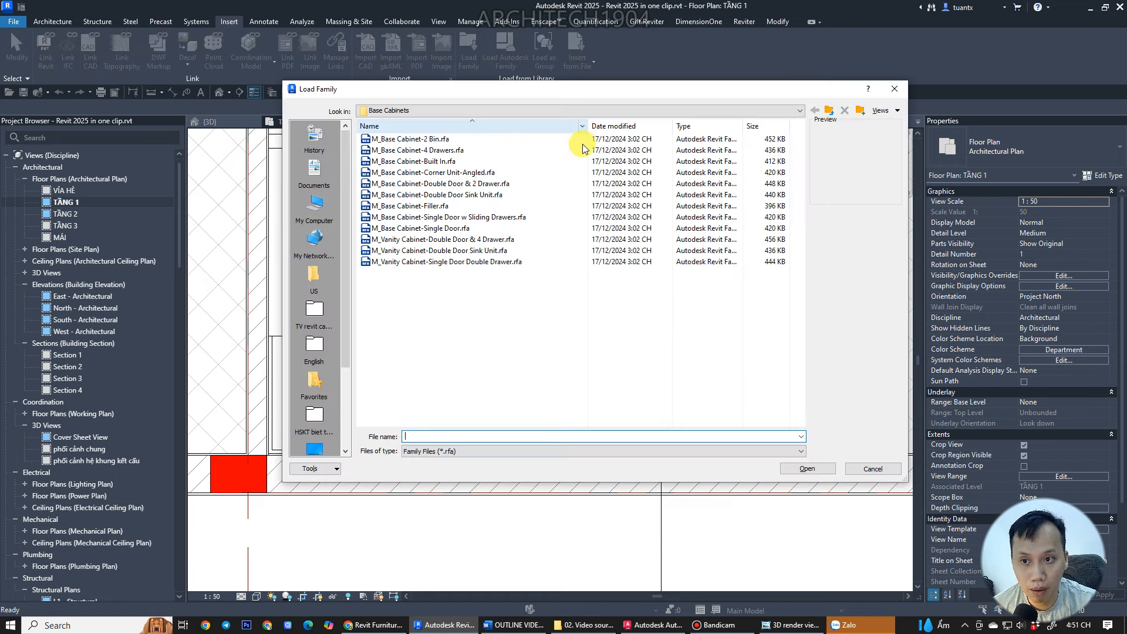
click(420, 173)
click(427, 185)
click(428, 218)
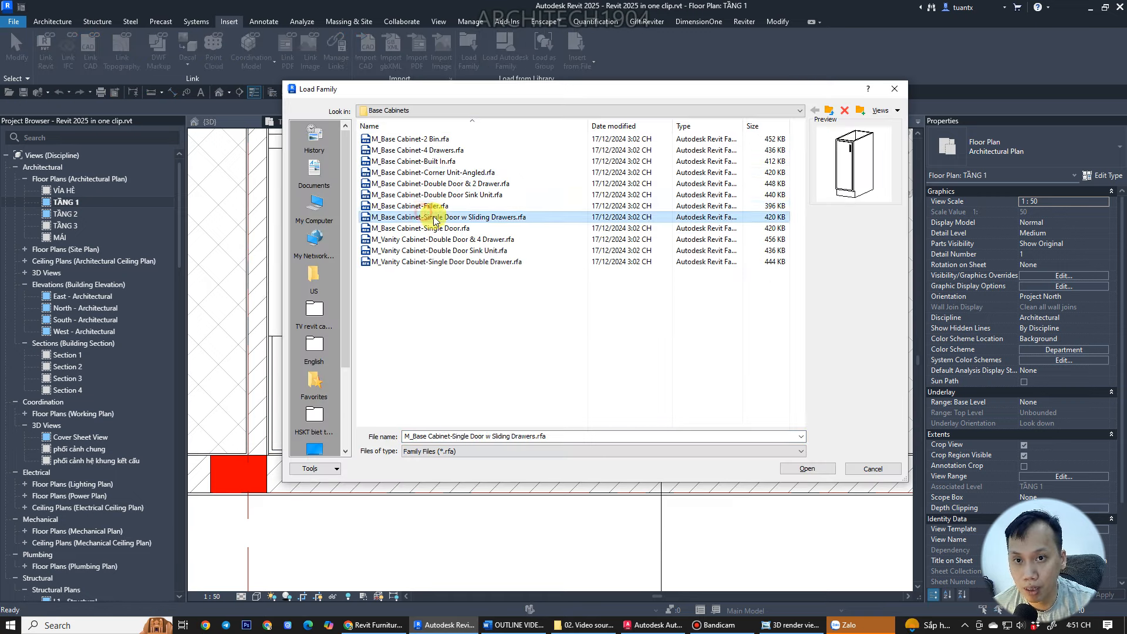
click(443, 206)
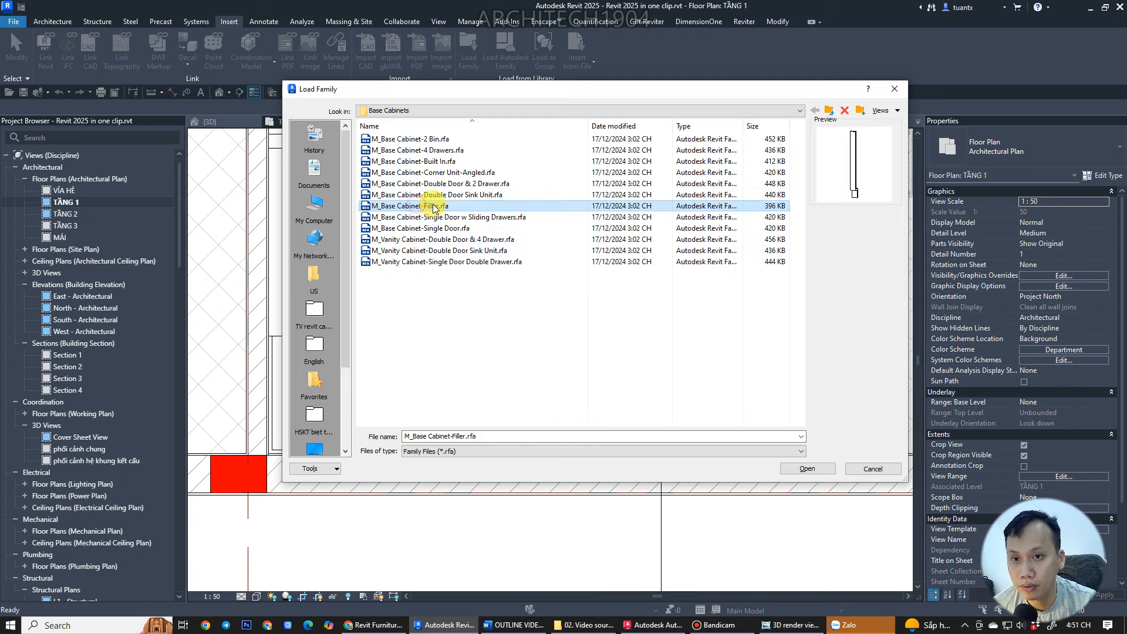
click(453, 185)
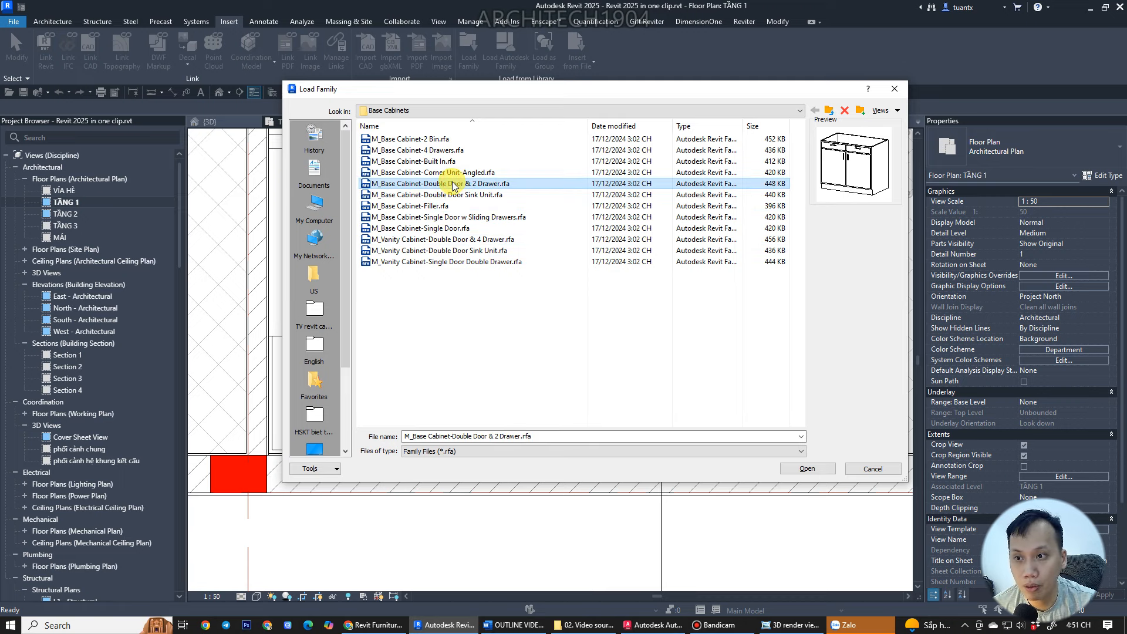
double_click(452, 185)
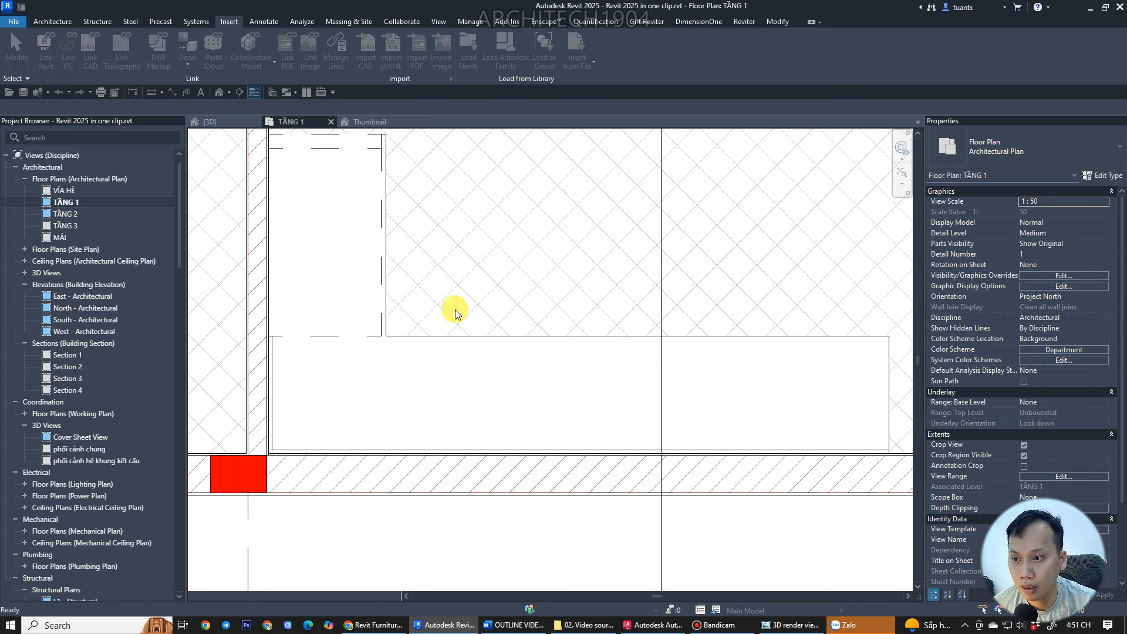
- Place a 600mm M_Base Cabinet-Double Door & 2 Drawer beneath the counter's long leg, aligned with the sink cabinet's front edge
scroll(443, 301, down, 1)
middle_drag(443, 301, 393, 294)
key(c)
key(m)
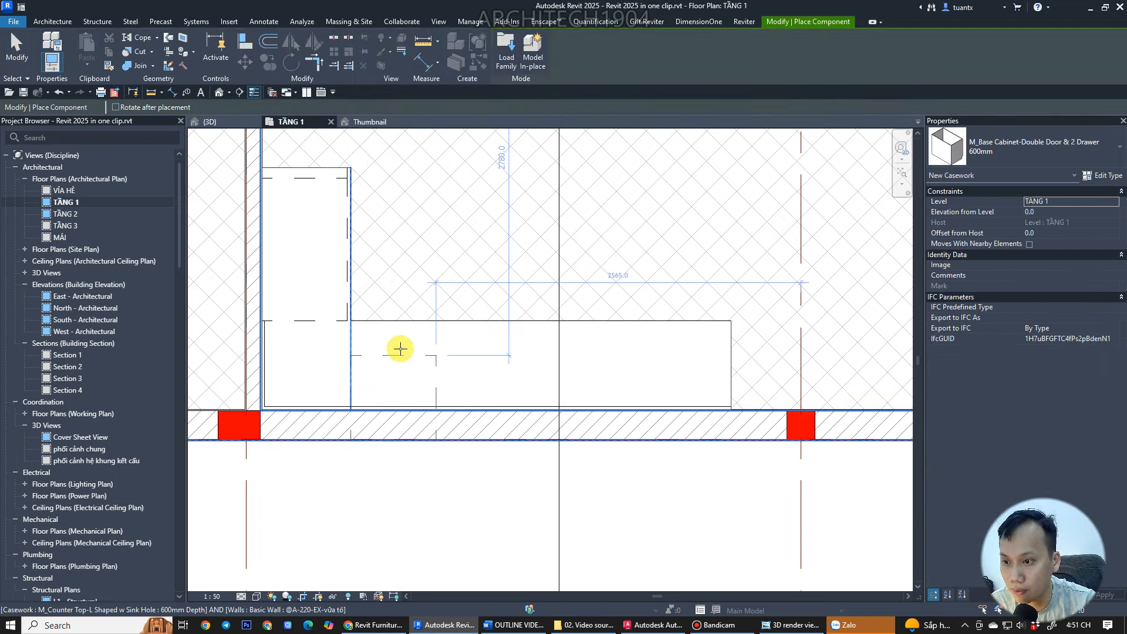
scroll(377, 378, up, 1)
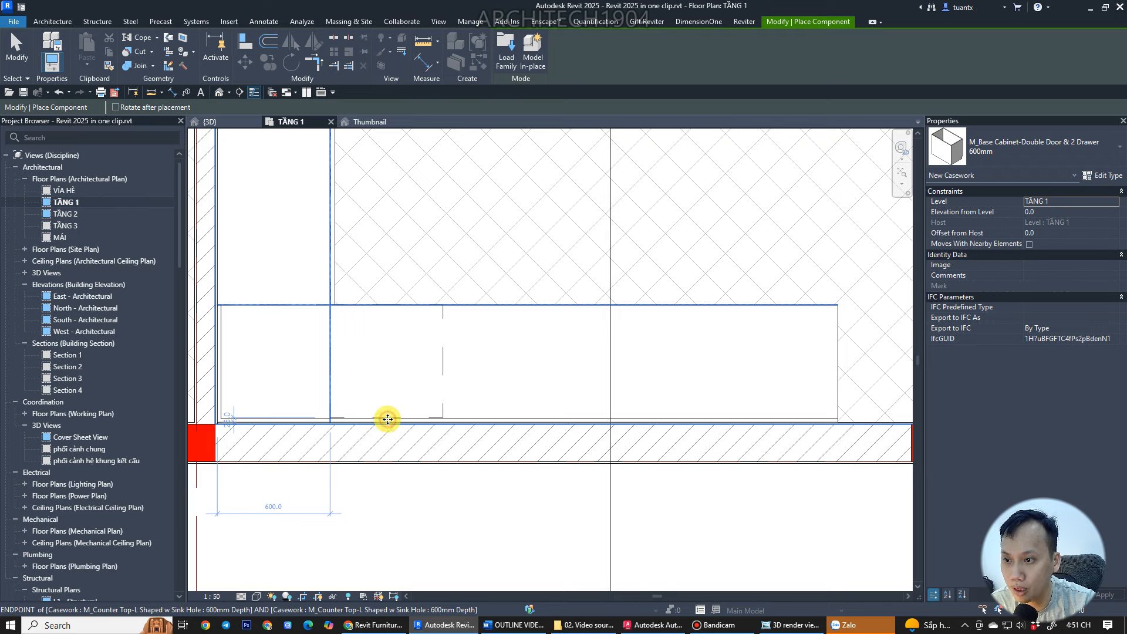
click(387, 419)
scroll(385, 427, up, 2)
key(Escape)
key(Escape)
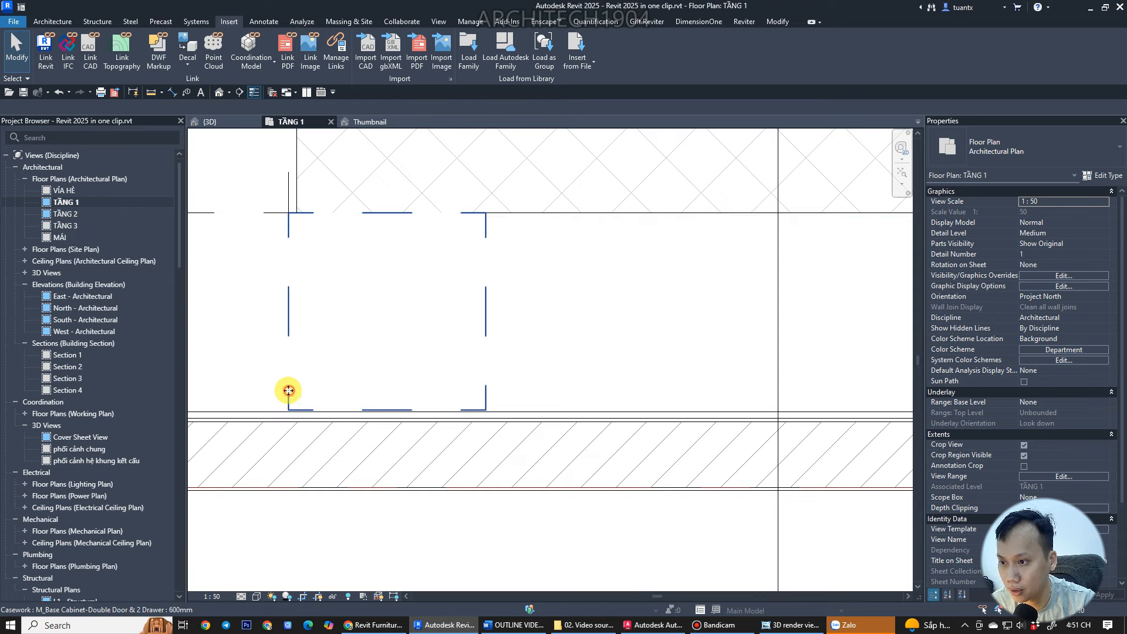
- Move the double-door cabinet back against the wall face and set its 600mm type's Height to 820
click(289, 392)
click(244, 62)
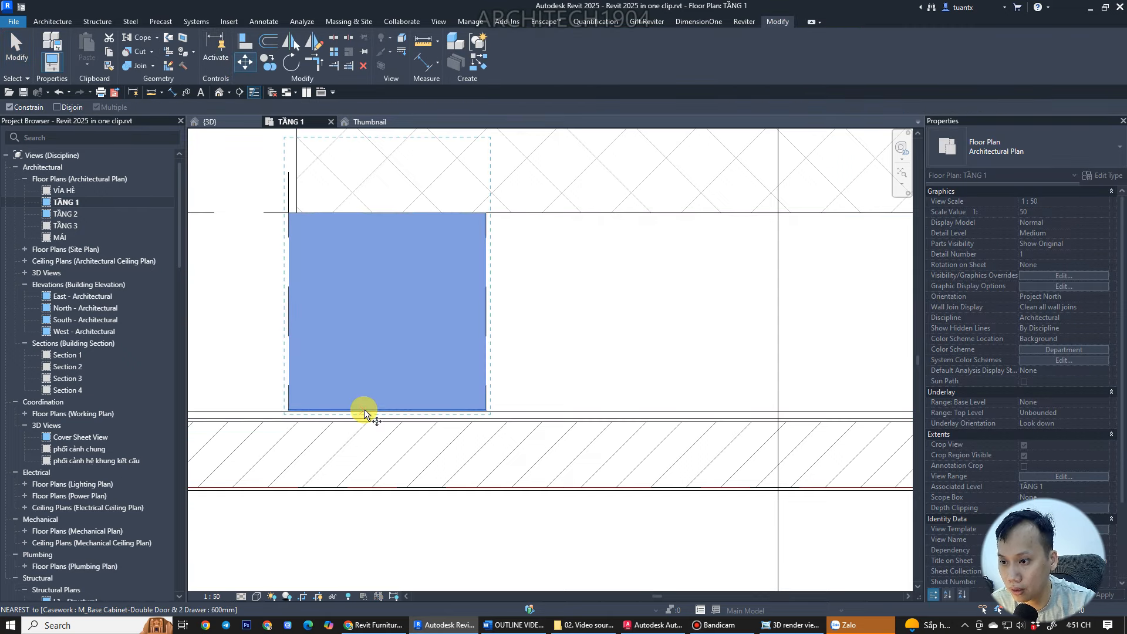
click(364, 409)
click(364, 419)
scroll(385, 390, down, 2)
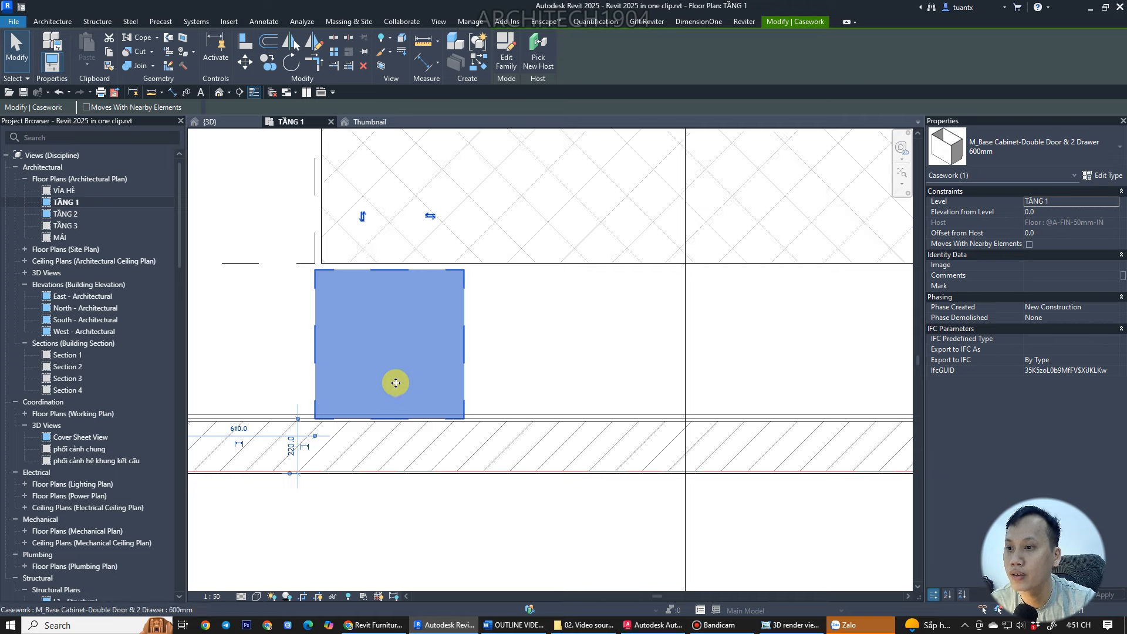
click(1111, 177)
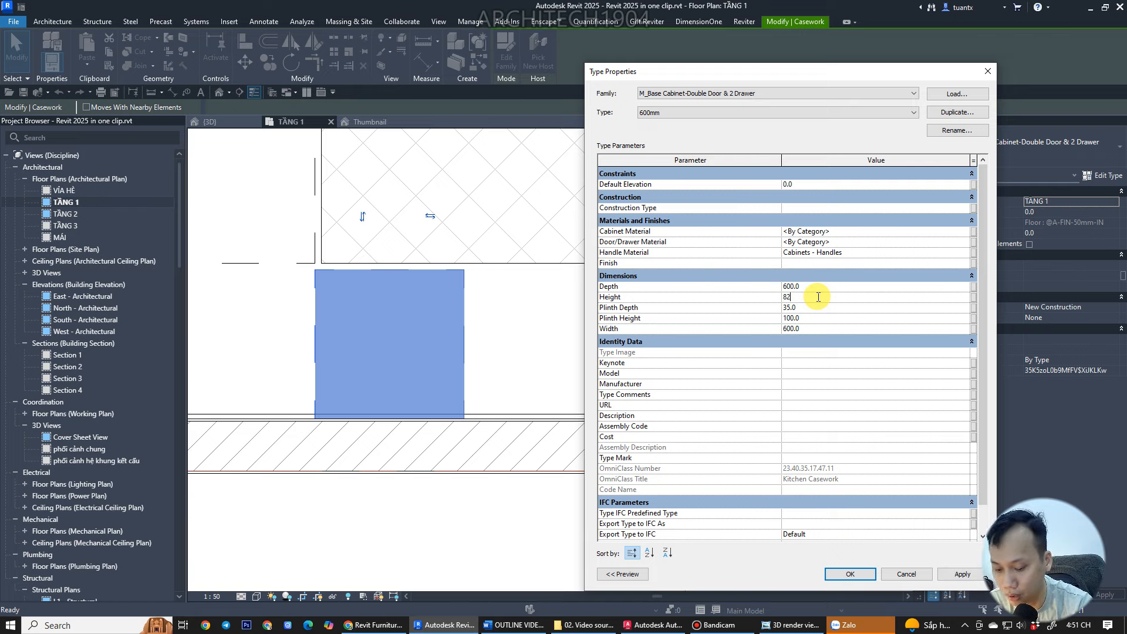
click(839, 574)
click(245, 62)
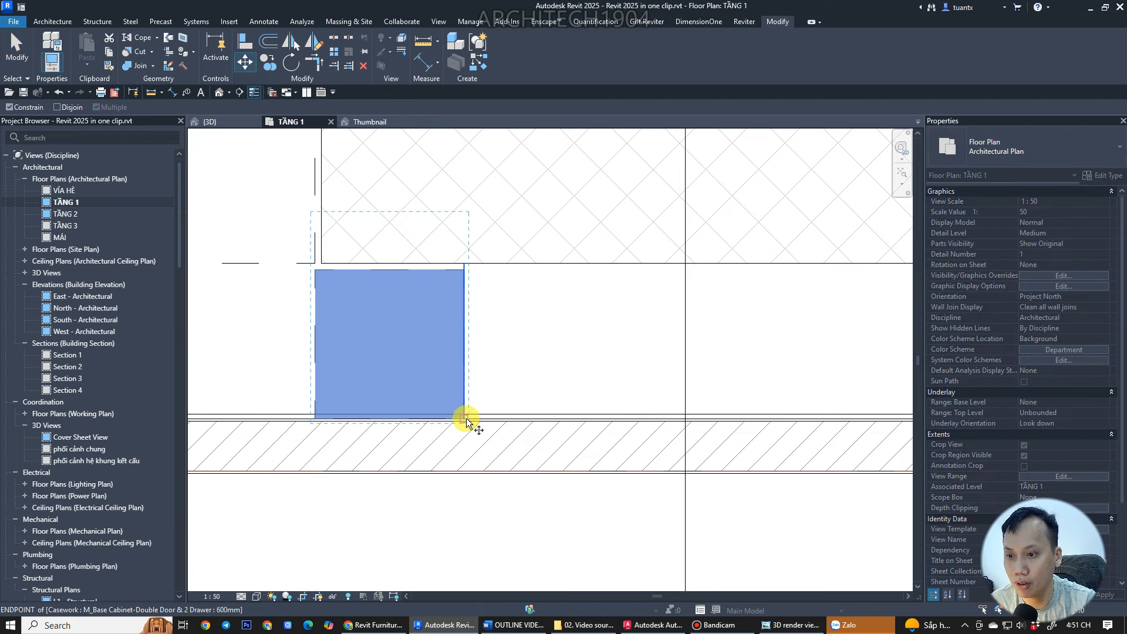
click(315, 270)
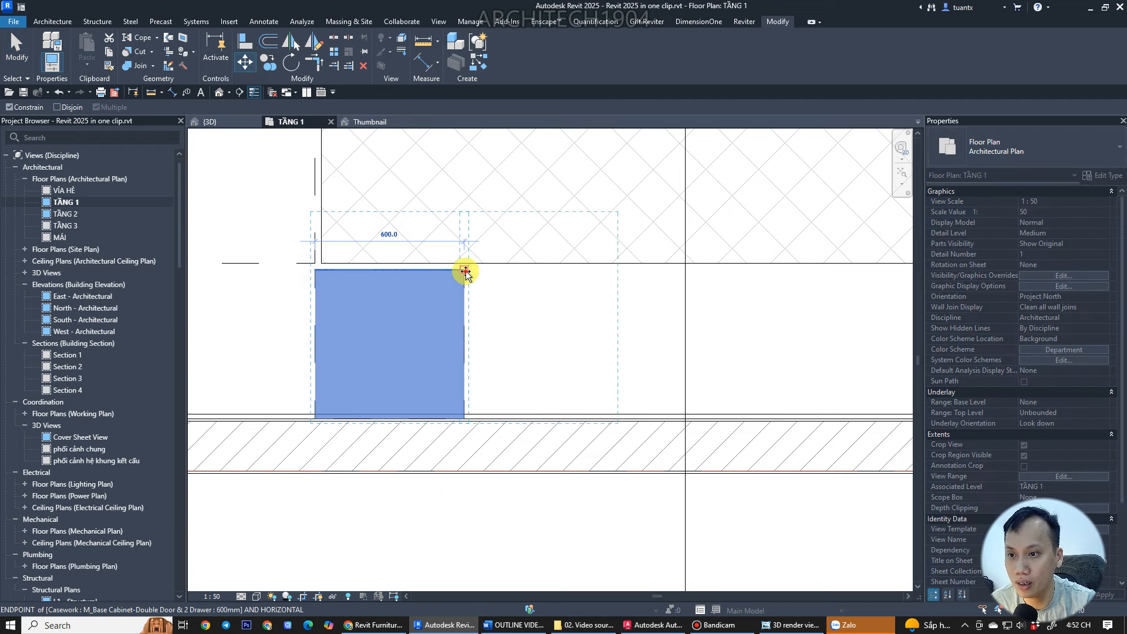
click(465, 272)
key(ctrl+z)
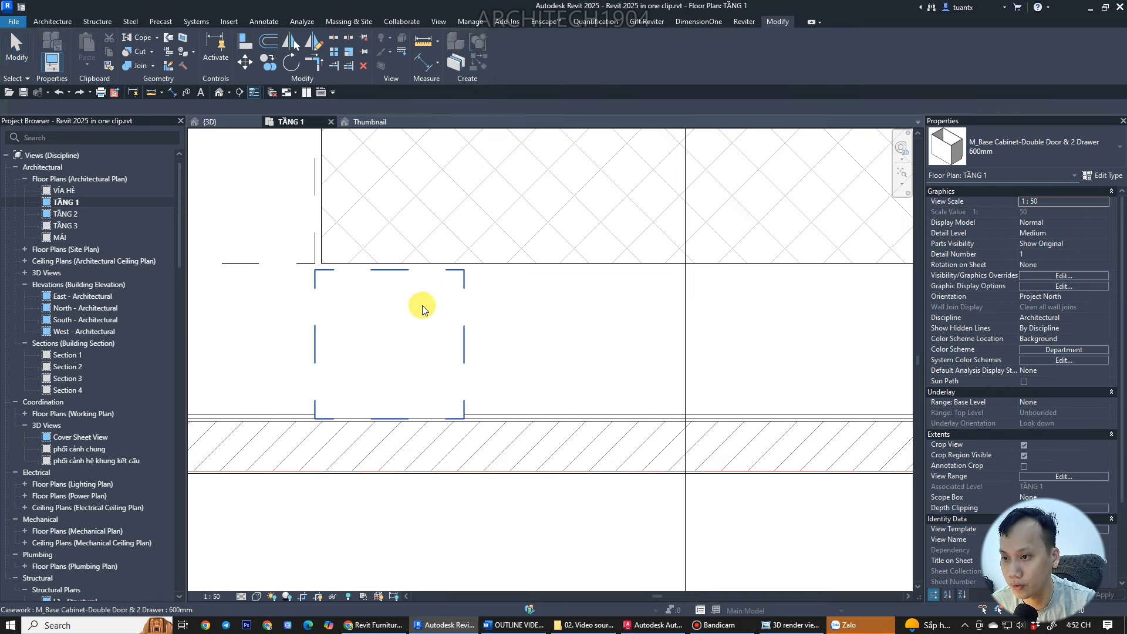
- Copy the 600mm double-door cabinet three times at 600 mm intervals along the counter's long leg and open the 3D view
click(394, 270)
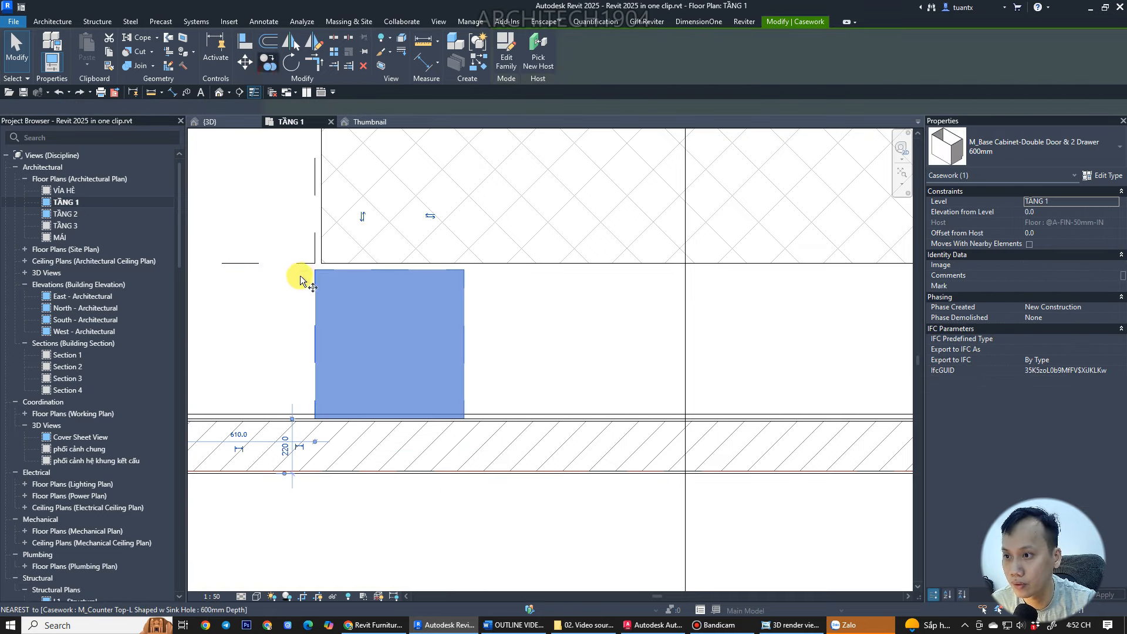
key(m)
key(v)
click(315, 270)
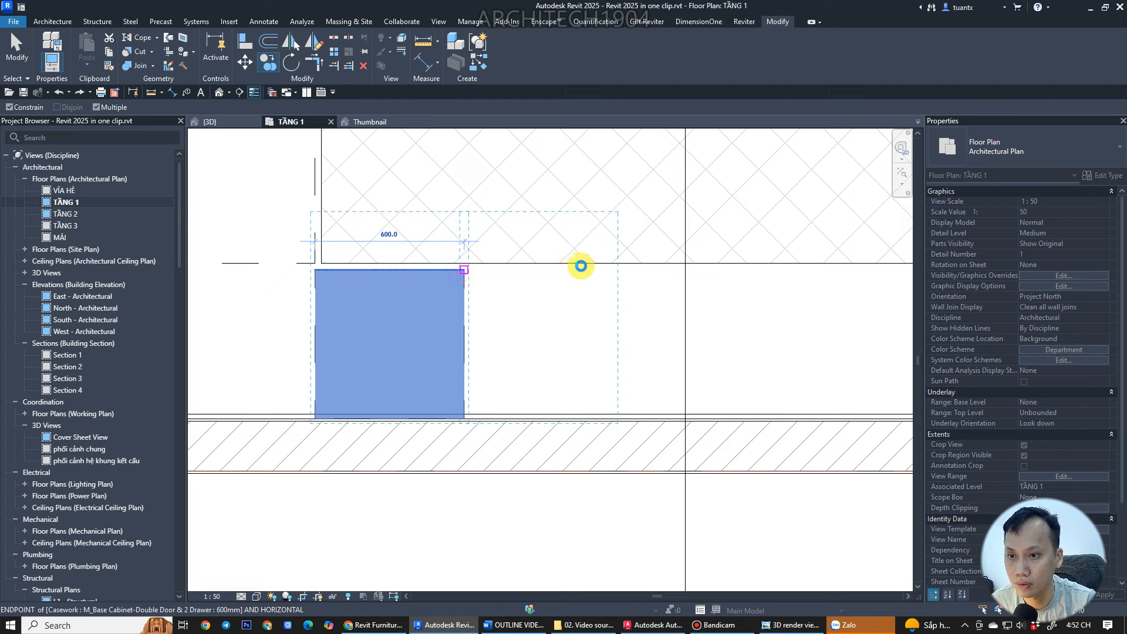
click(600, 272)
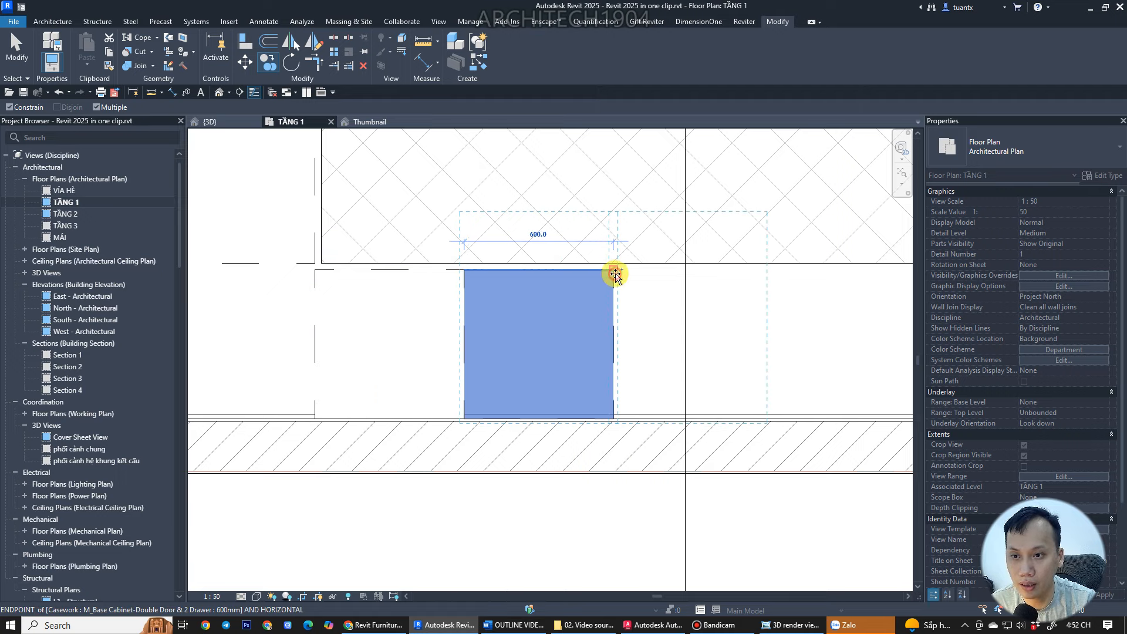
middle_drag(611, 270, 433, 298)
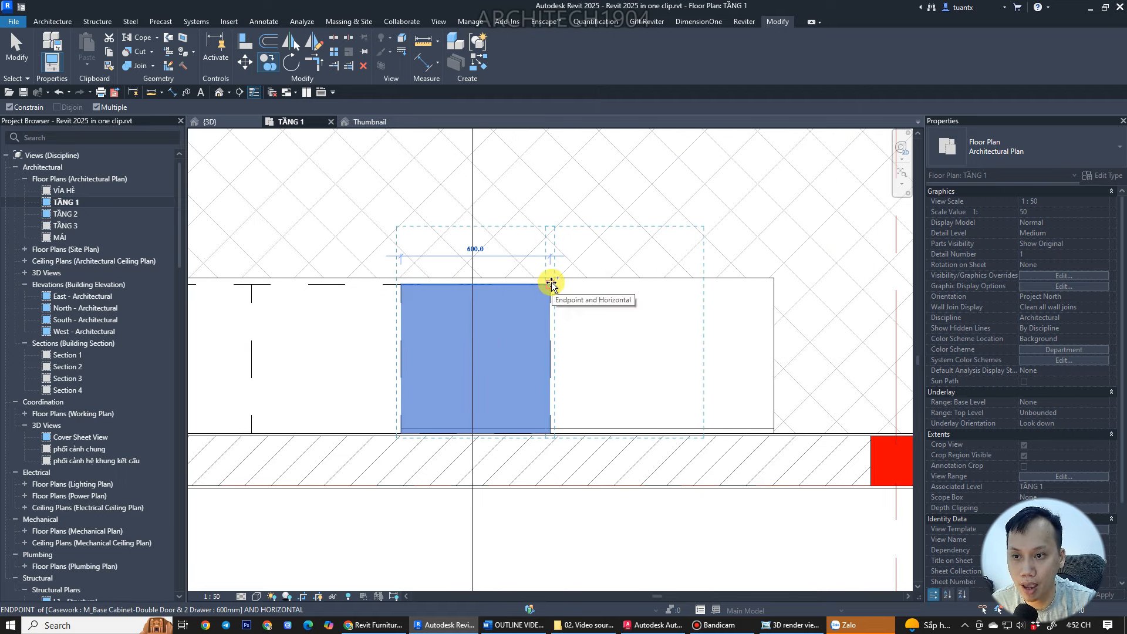
click(554, 284)
scroll(628, 297, down, 1)
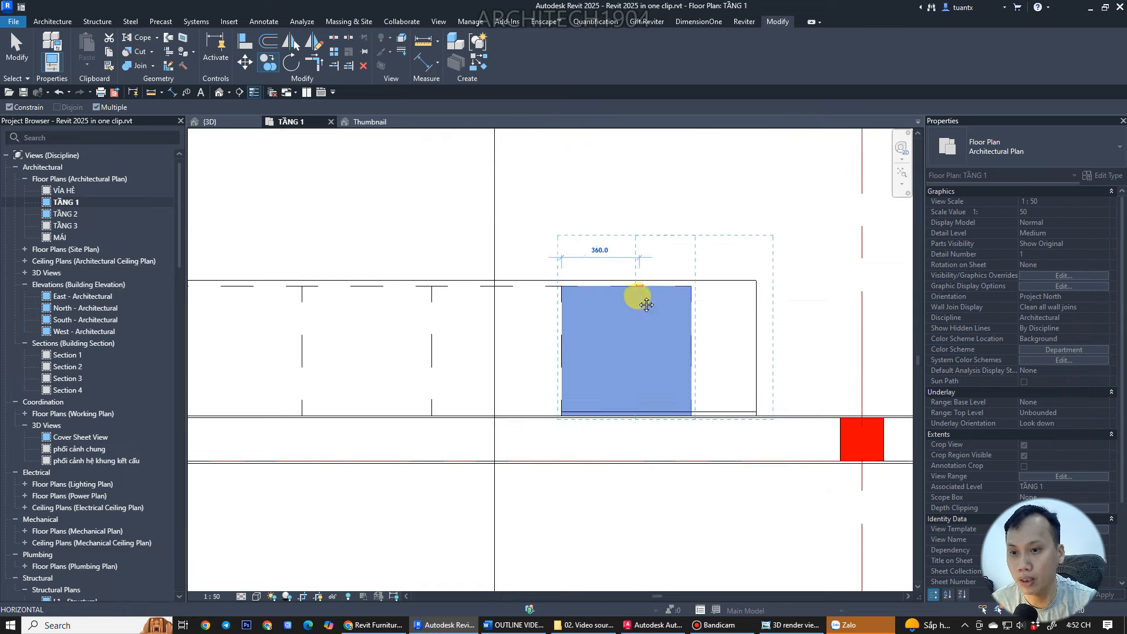
middle_drag(637, 297, 800, 289)
click(241, 121)
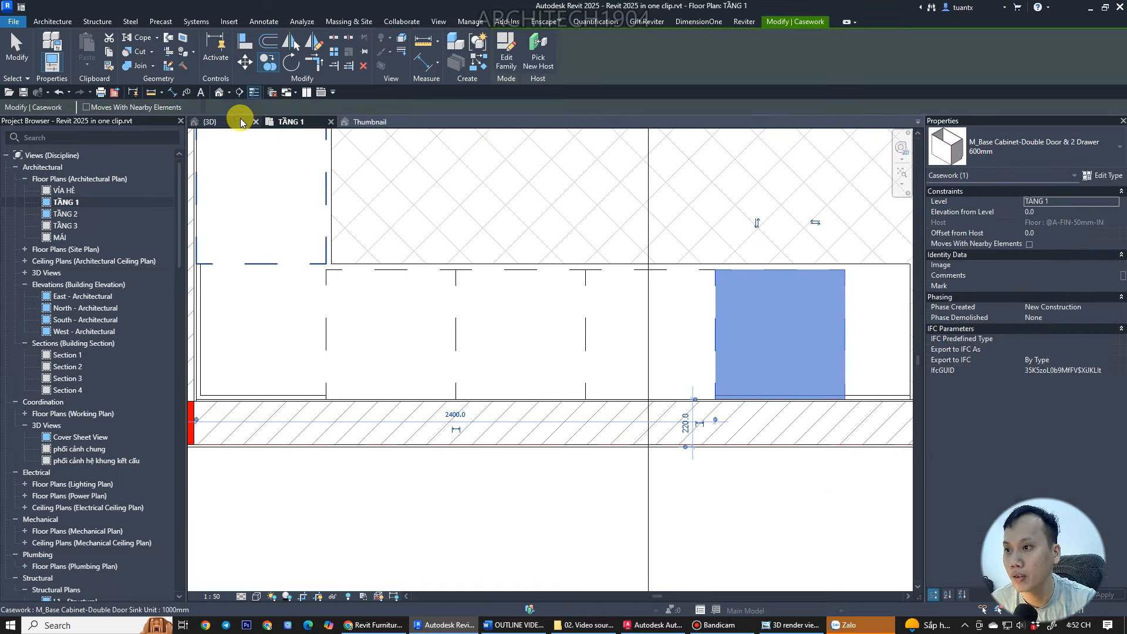
- Compare the base cabinet previews and load the M_Base Cabinet-Single Door w Sliding Drawers family
scroll(479, 270, down, 2)
shift+middle_drag(479, 270, 537, 303)
scroll(366, 377, down, 1)
key(Escape)
scroll(304, 317, up, 3)
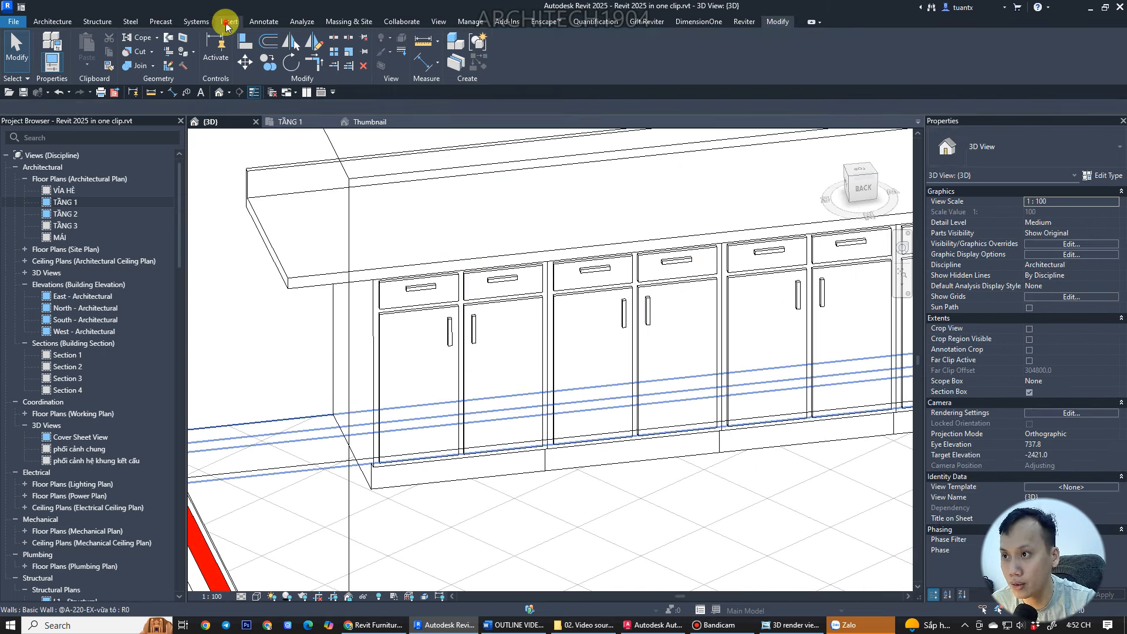
click(228, 23)
click(461, 60)
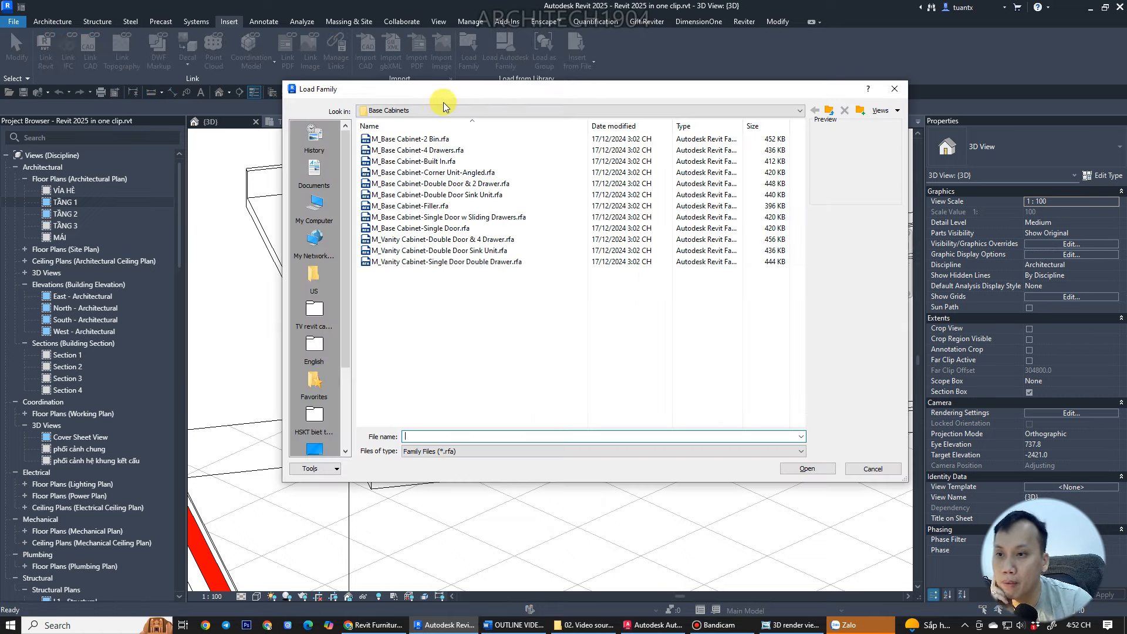
click(433, 141)
key(Down)
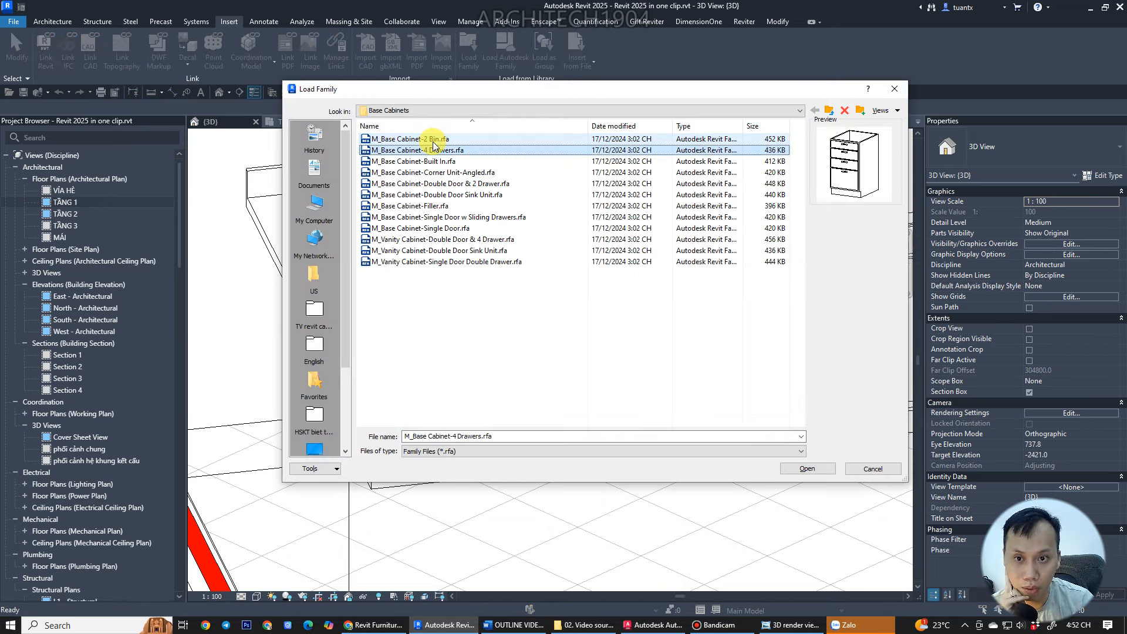
key(Down)
key(Down)
key(Down)
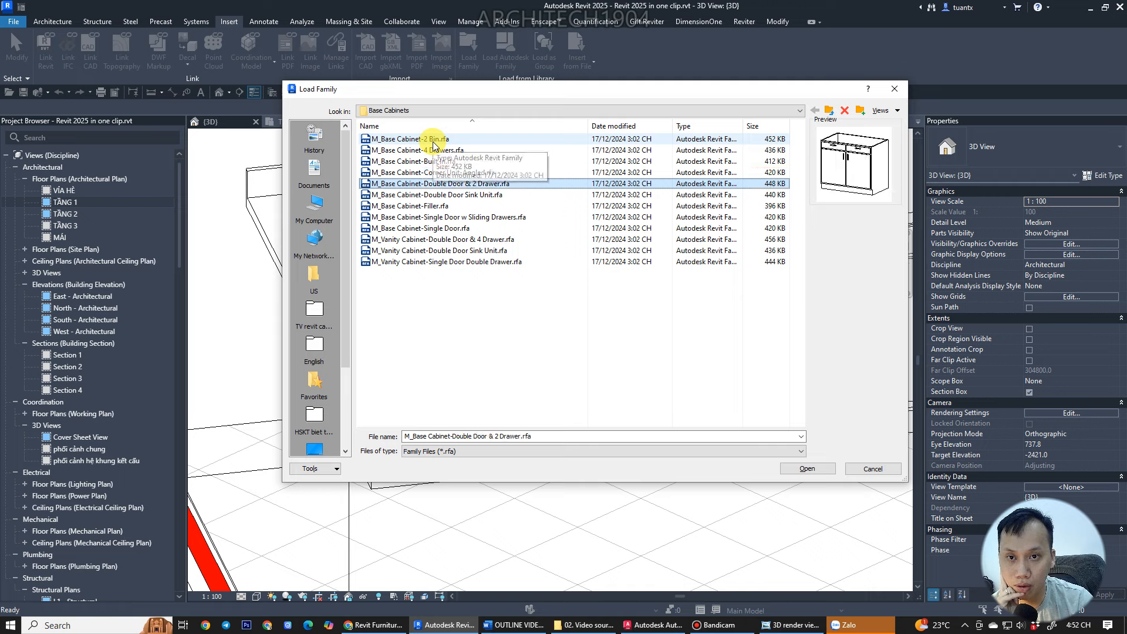
key(Down)
key(Down)
key(Down)
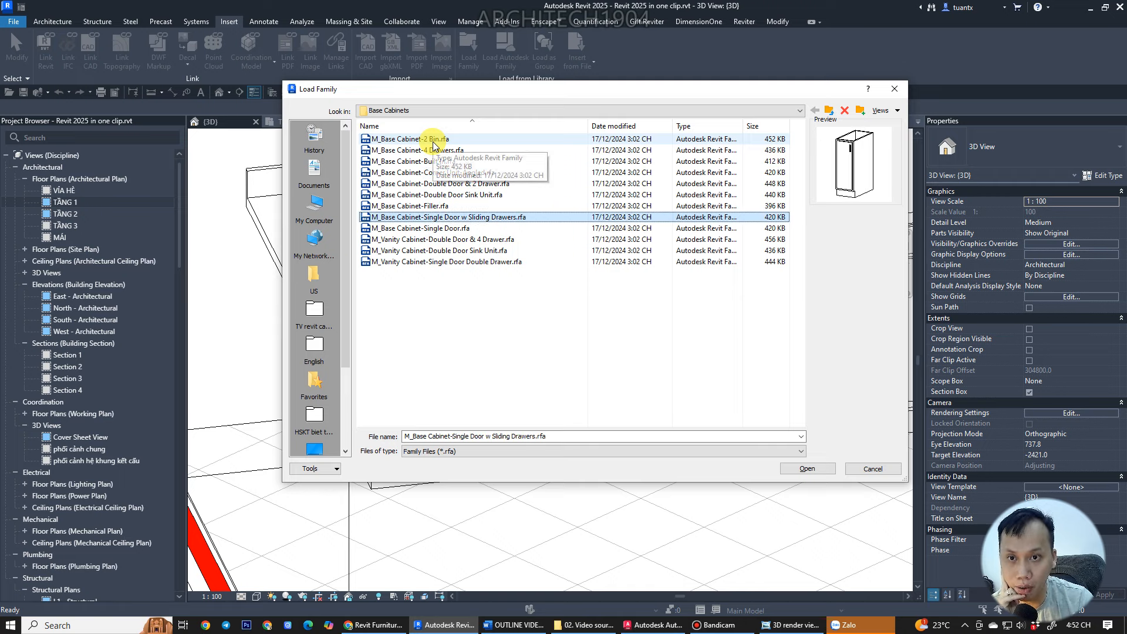
double_click(472, 217)
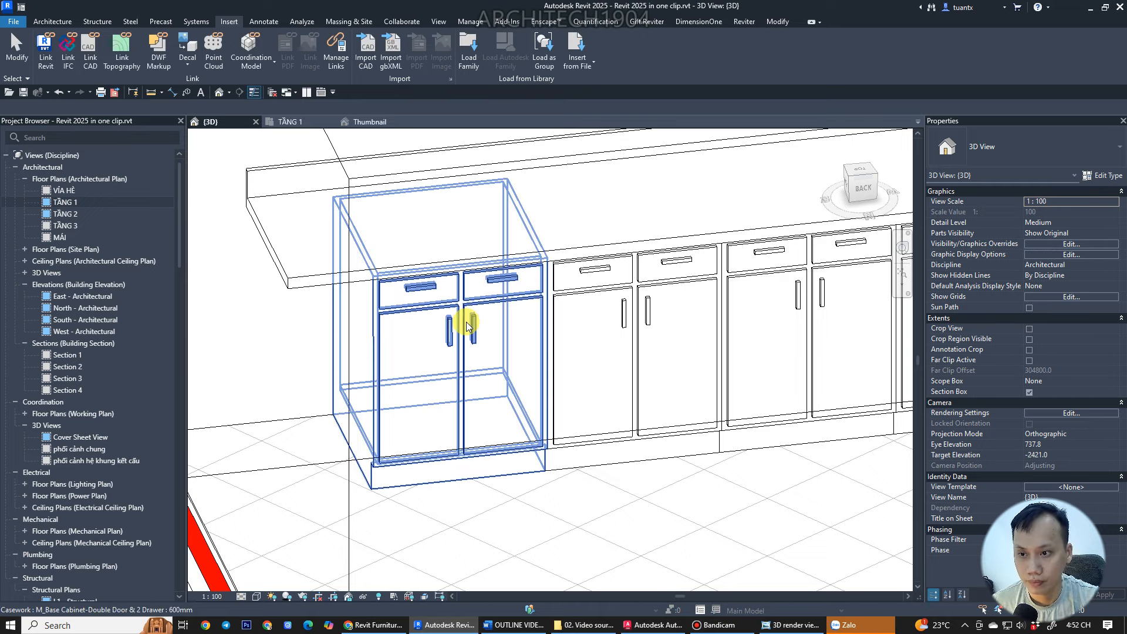
- Start placing the 0300mm single-door sliding-drawer cabinet in the TẦNG 1 plan, setting its type Height to 820
scroll(468, 326, down, 3)
click(303, 120)
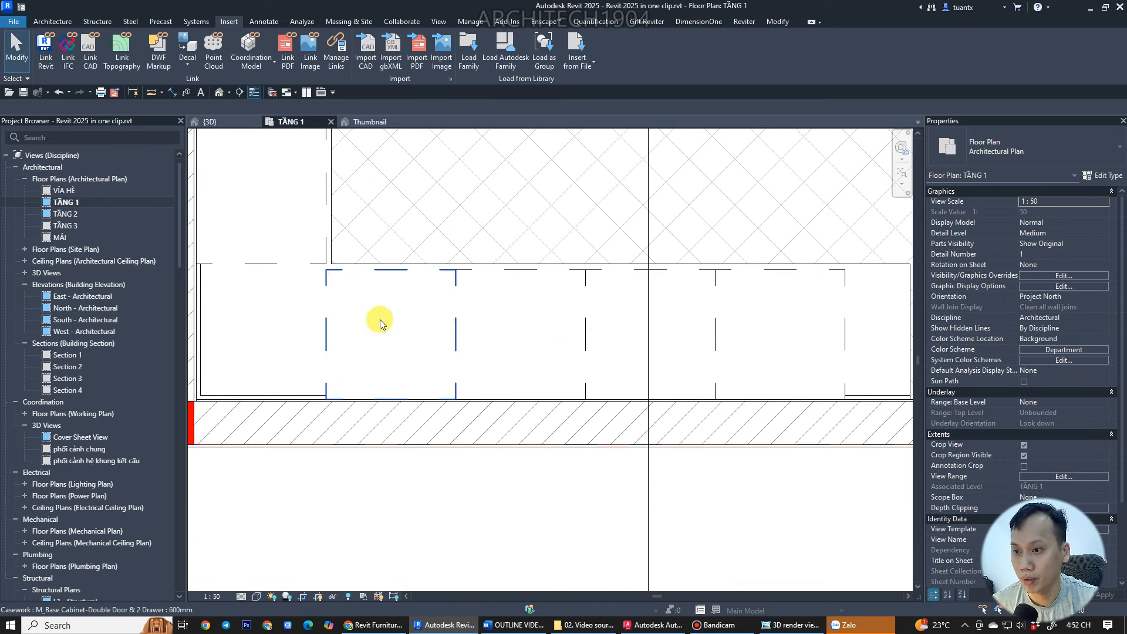
scroll(380, 324, down, 2)
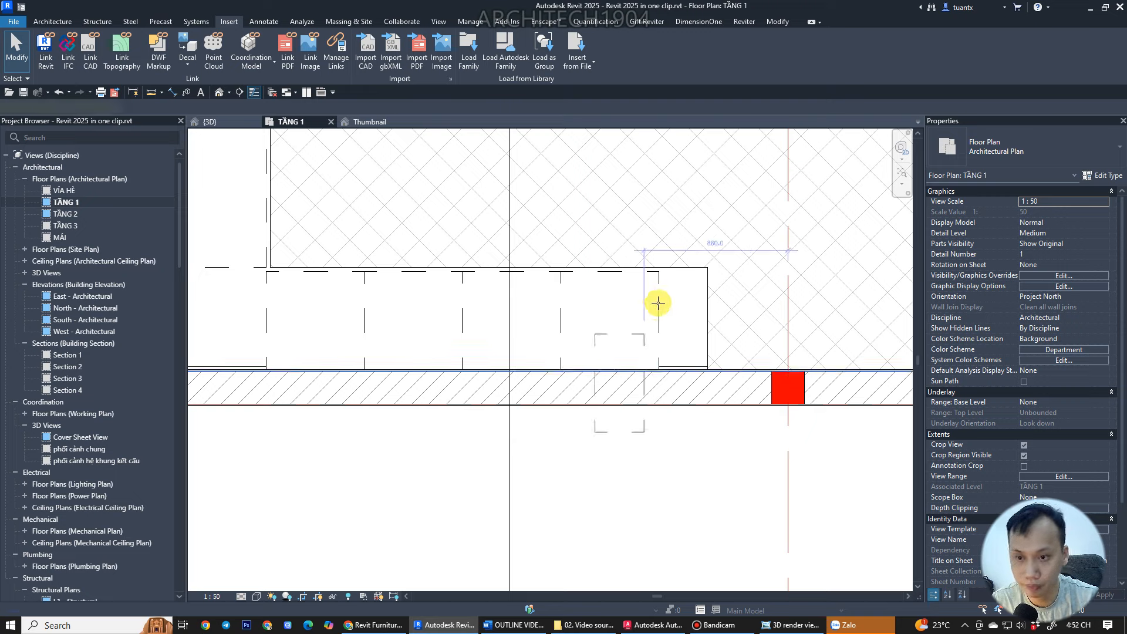
key(m)
scroll(672, 288, up, 2)
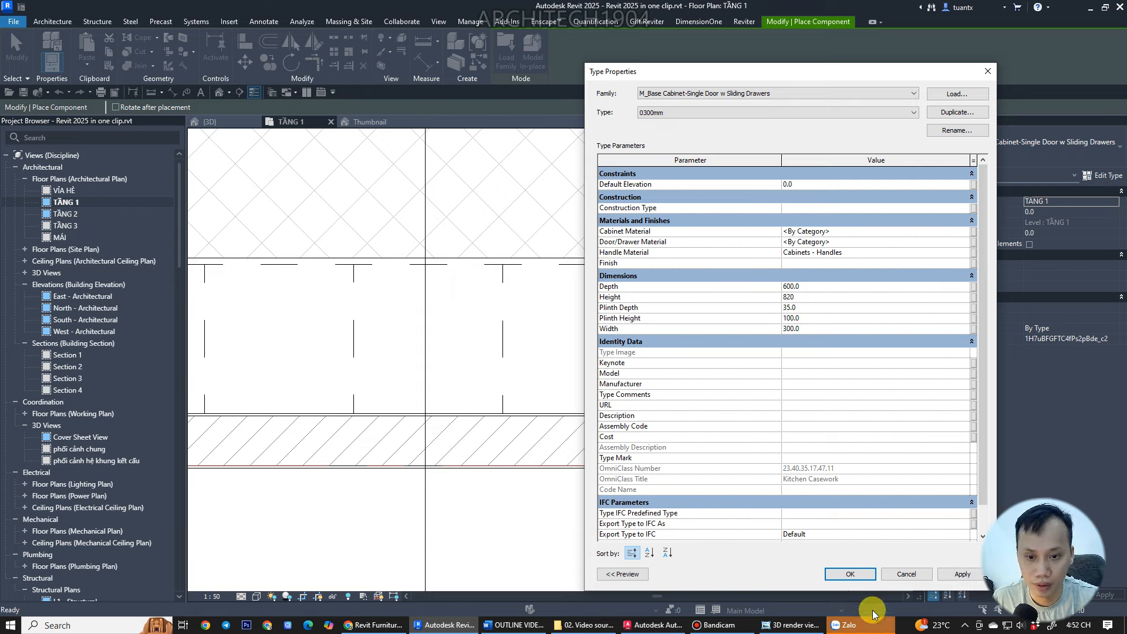
click(865, 579)
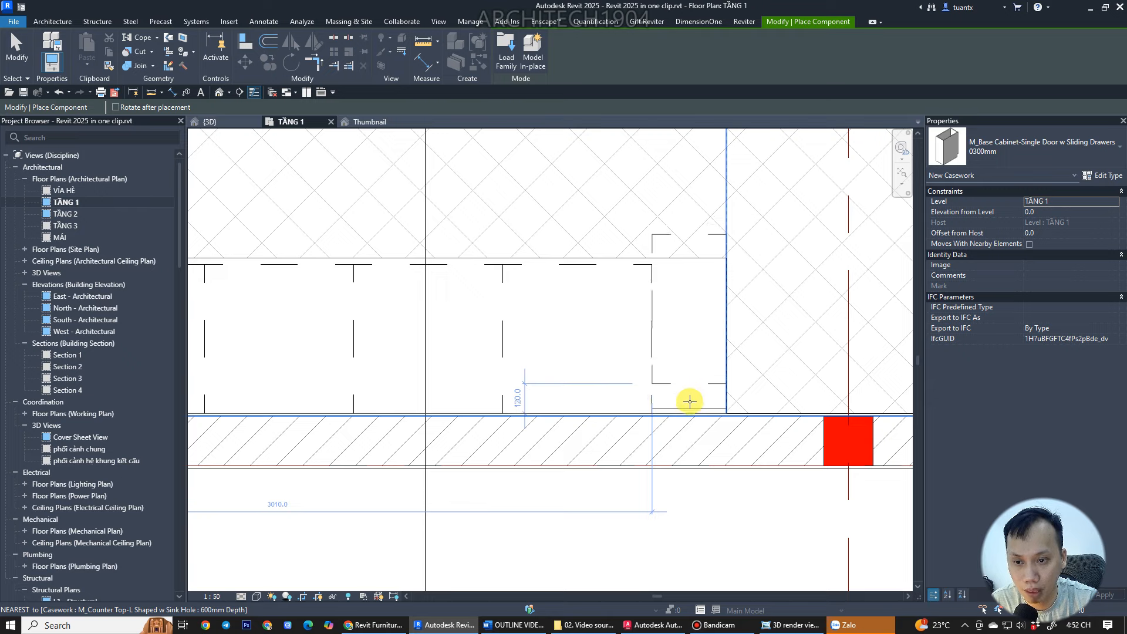
- Place the 0300mm single-door cabinet against the wall in the gap between the last double-door cabinet and the counter's end
scroll(689, 415, up, 5)
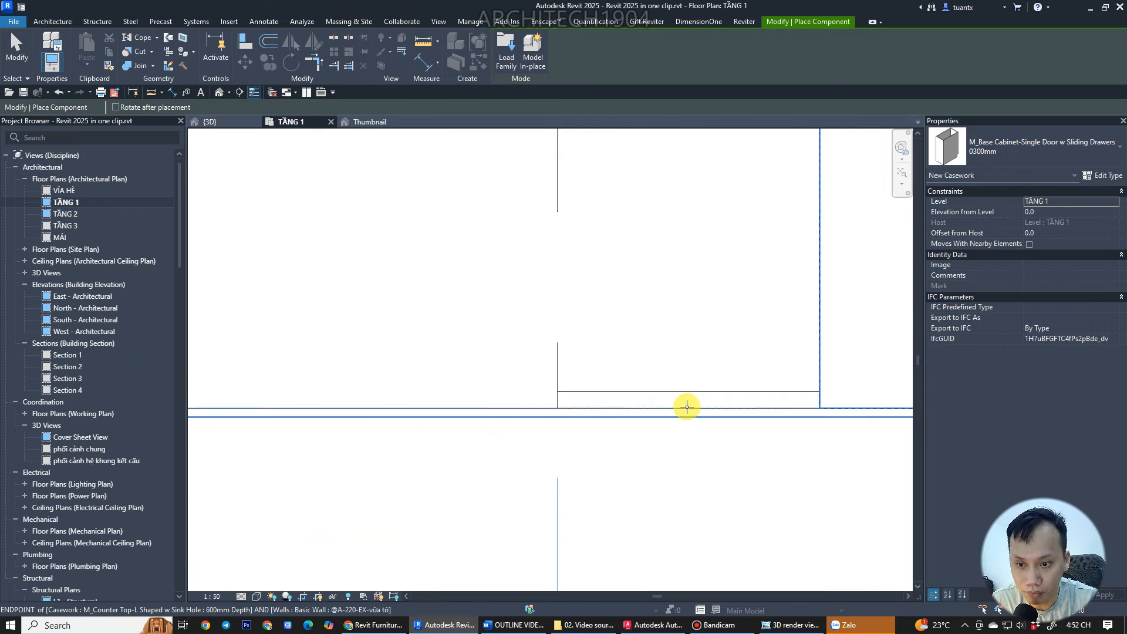
click(687, 406)
scroll(686, 407, down, 6)
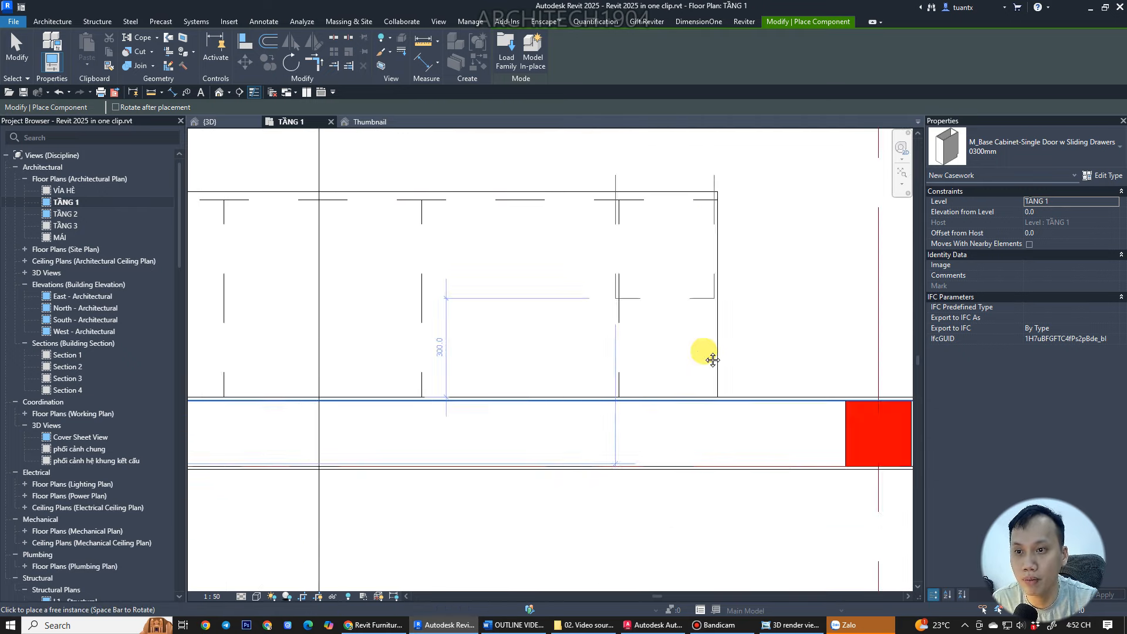
key(Escape)
- Examine the base cabinet run beneath the L-shaped counter in the floor plan and in 3D
middle_drag(664, 321, 384, 322)
scroll(539, 327, down, 1)
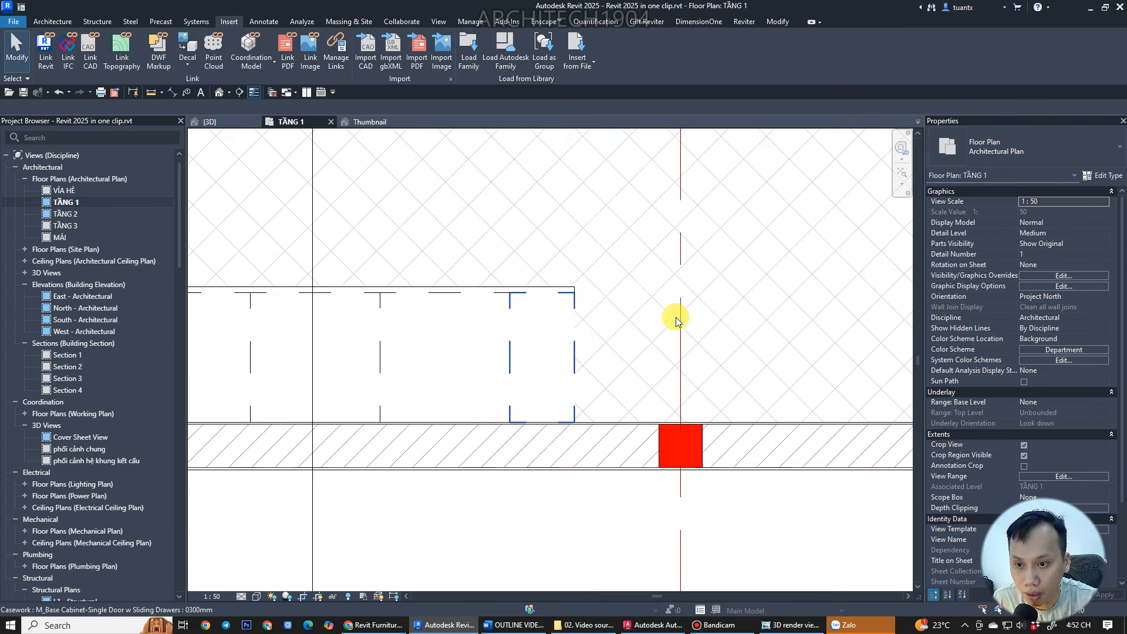
scroll(644, 344, down, 2)
middle_drag(644, 355, 478, 377)
scroll(587, 378, down, 1)
scroll(589, 377, down, 2)
middle_drag(561, 371, 642, 348)
scroll(528, 362, down, 1)
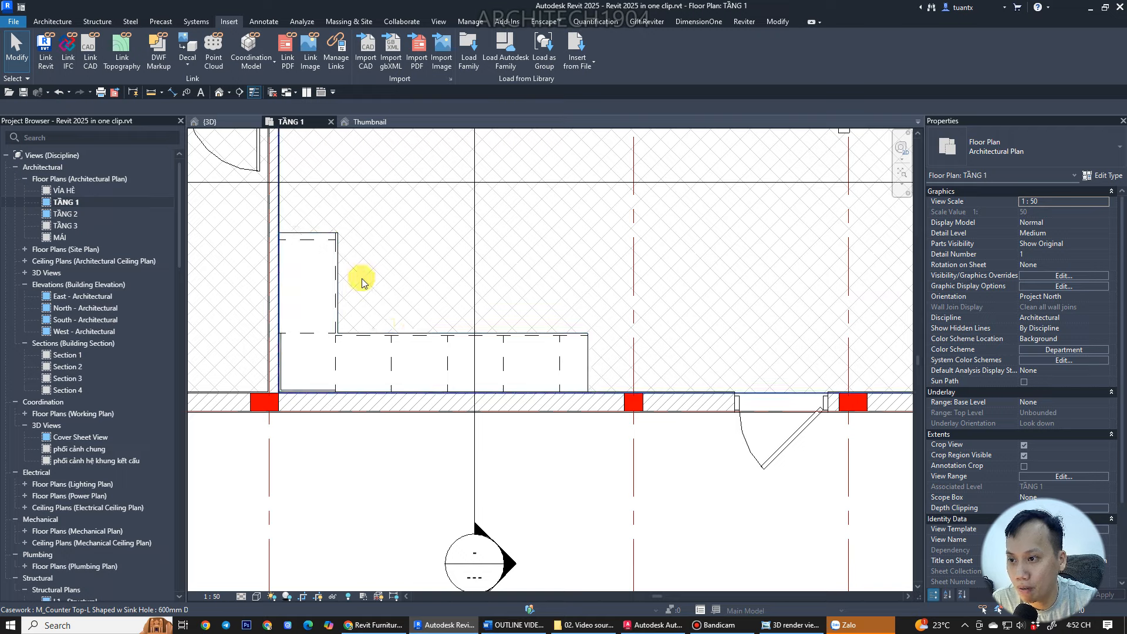
click(237, 122)
shift+middle_drag(481, 270, 512, 462)
scroll(460, 394, down, 1)
scroll(549, 403, down, 2)
mouse_move(514, 465)
shift+middle_down()
mouse_move(528, 478)
mouse_move(498, 452)
shift+middle_up()
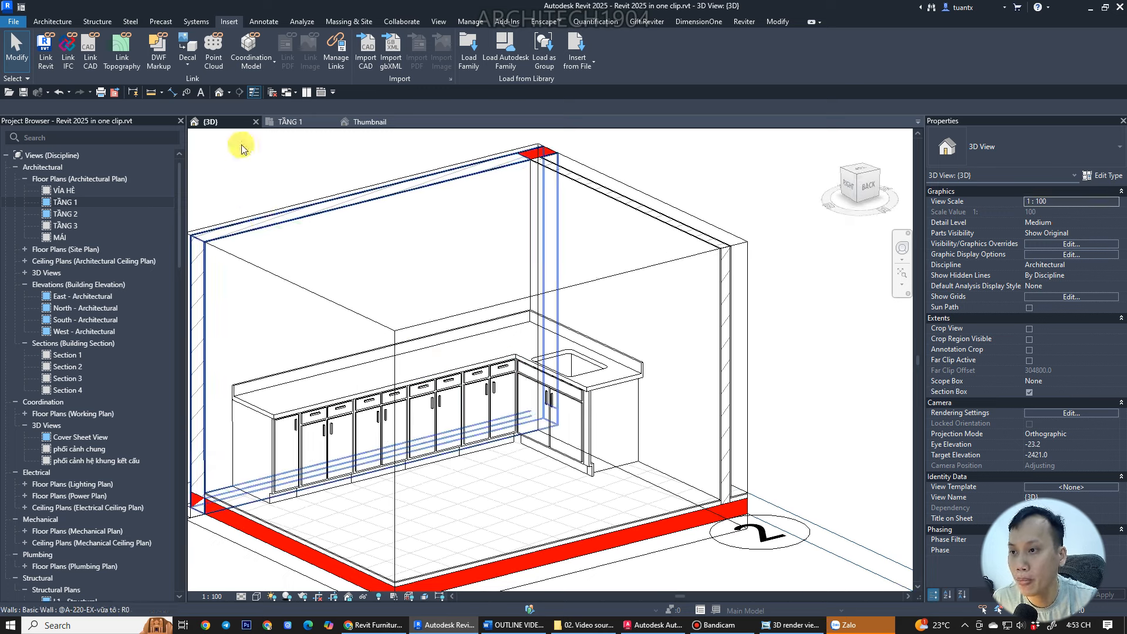
- Return to the TẦNG 1 plan and load the M_Upper Cabinet-Double Door w Glass-Wall family from the Wall Cabinets folder
click(291, 122)
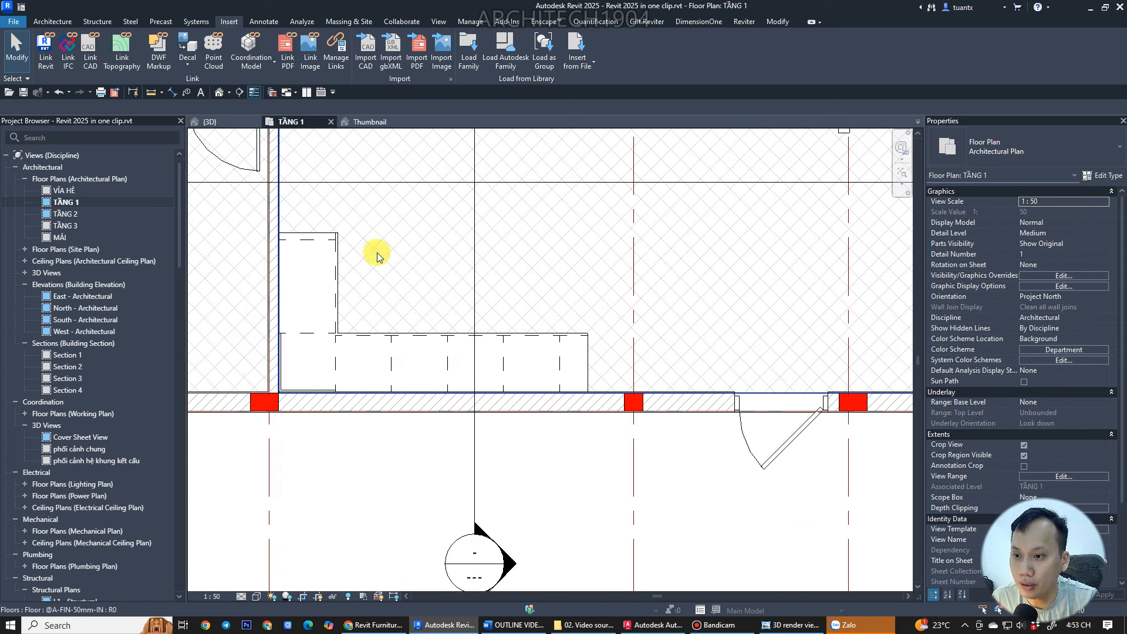
scroll(379, 247, down, 2)
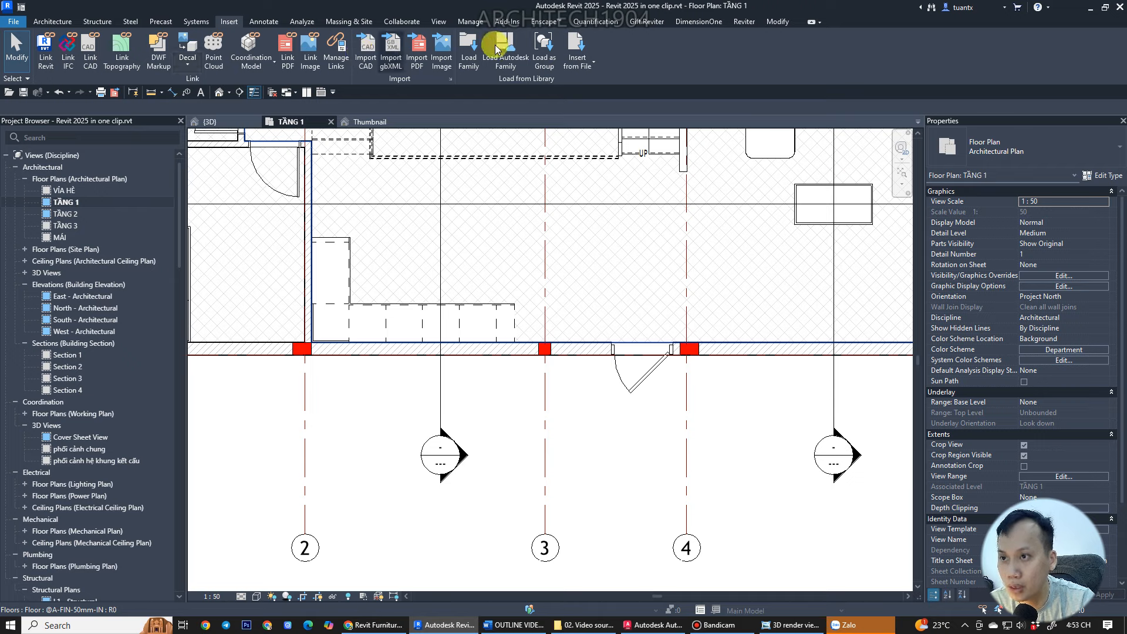
click(469, 47)
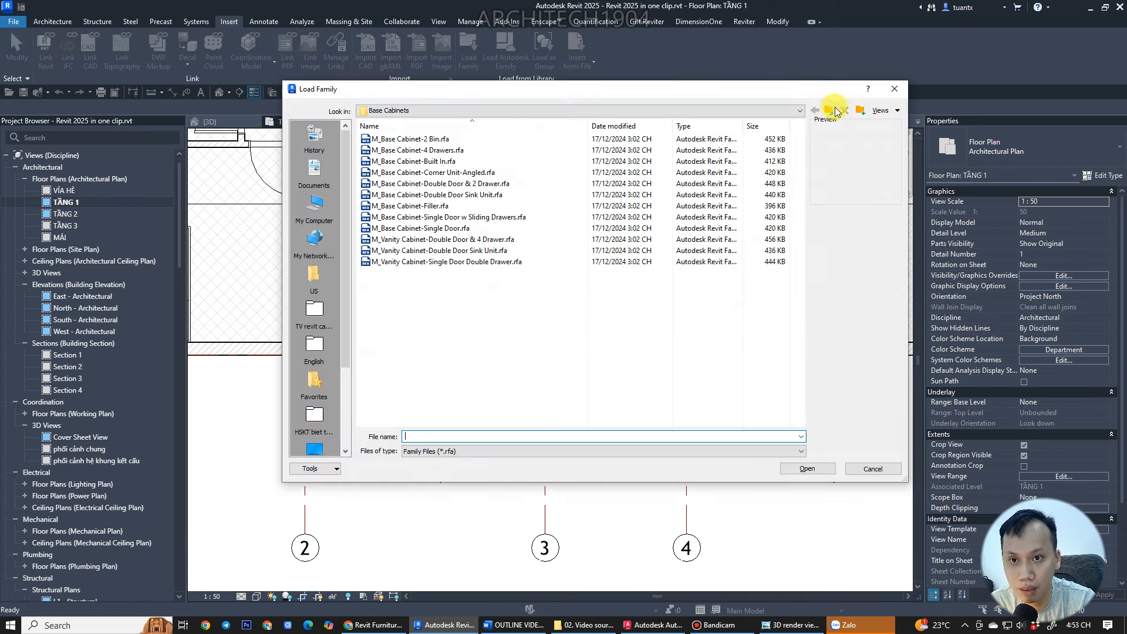
click(828, 110)
double_click(390, 172)
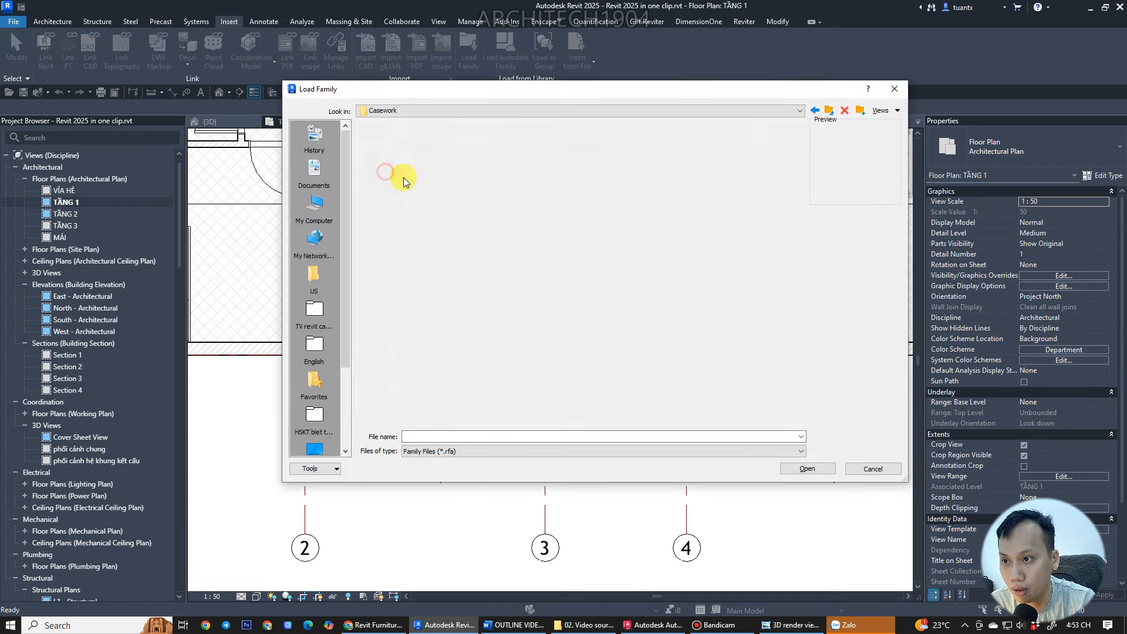
click(427, 142)
click(428, 150)
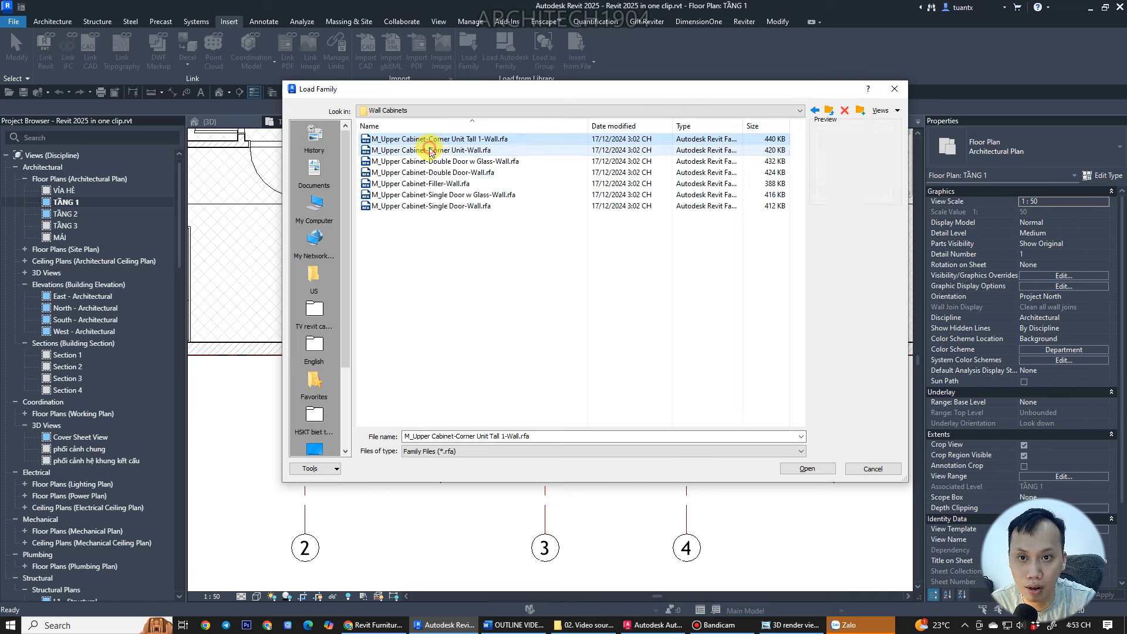
click(430, 162)
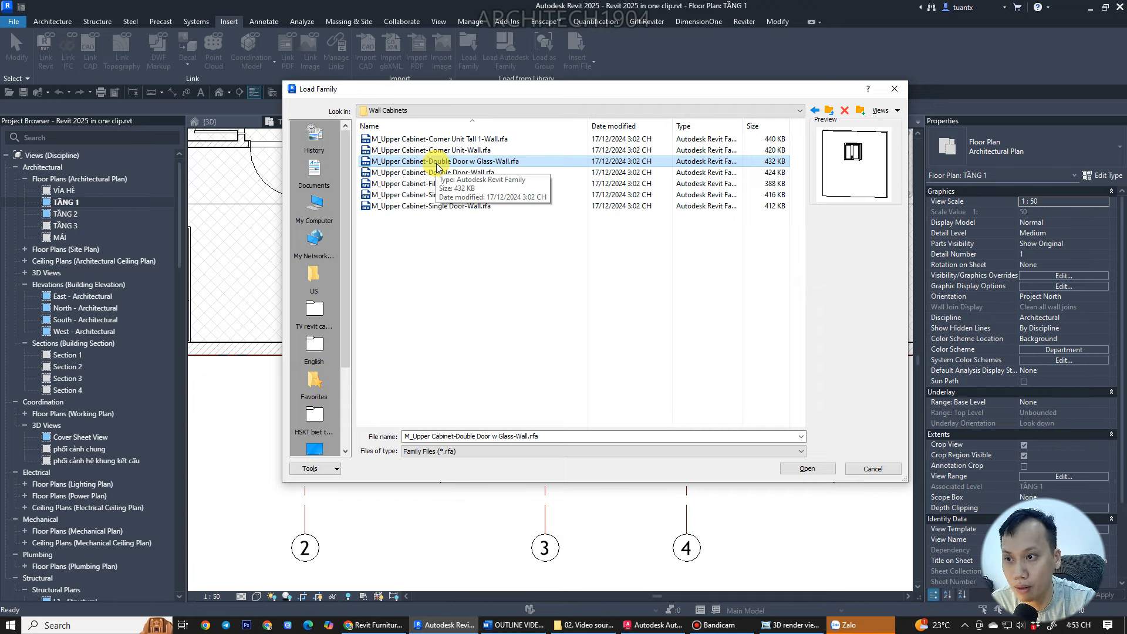
double_click(436, 163)
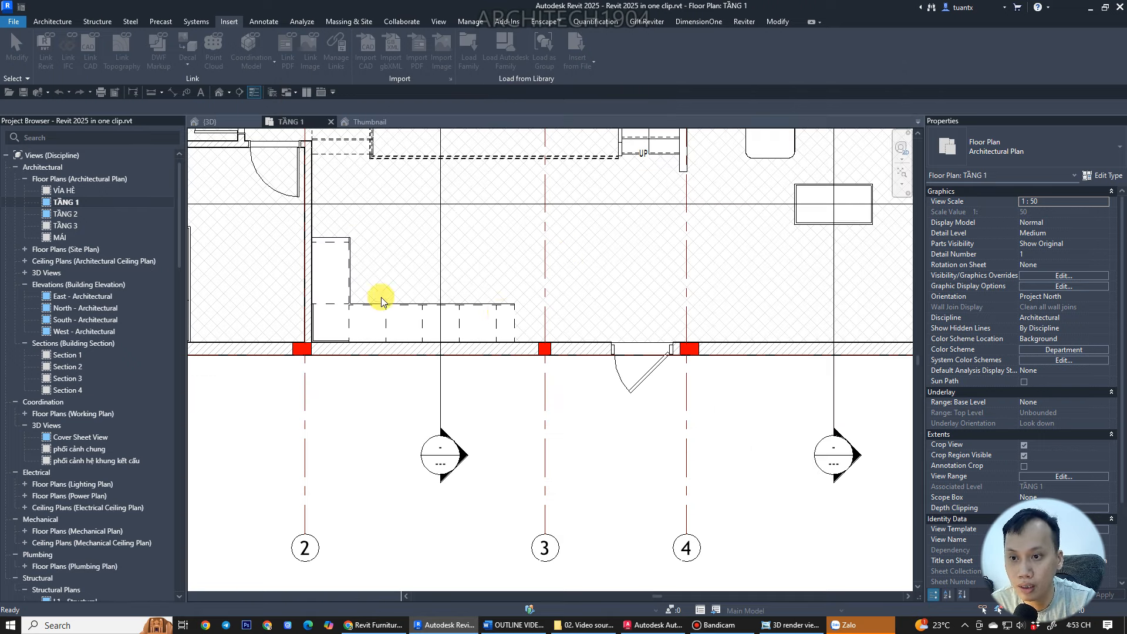
- Place a 600mm glass double-door upper cabinet on the wall near the free end of the counter's long leg, at elevation 1460
scroll(464, 331, up, 3)
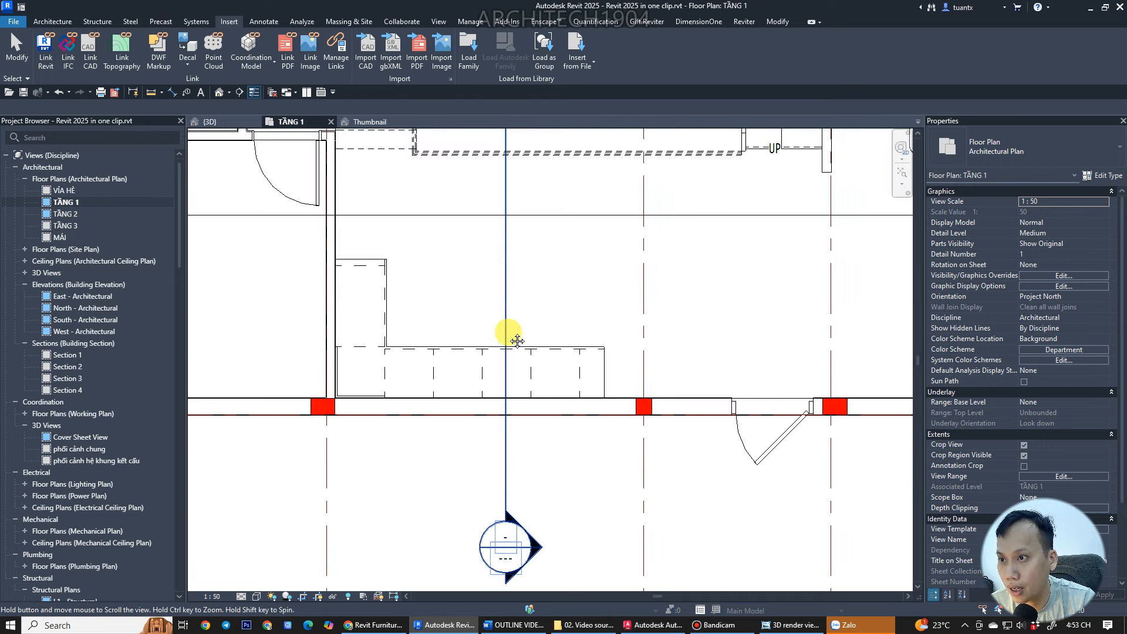
key(m)
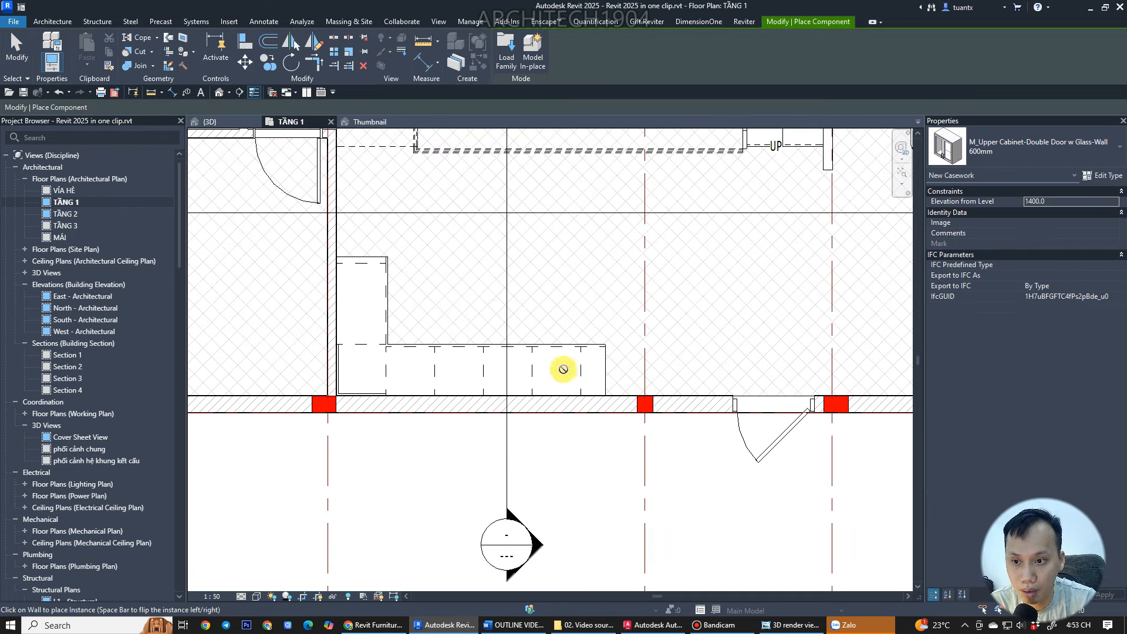
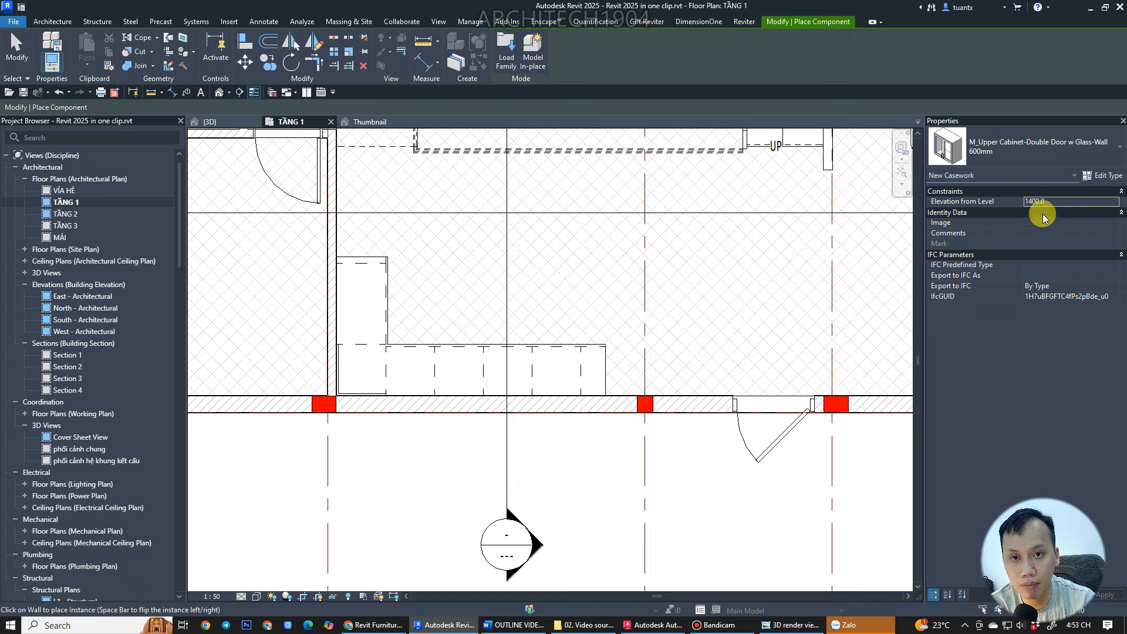
click(1063, 202)
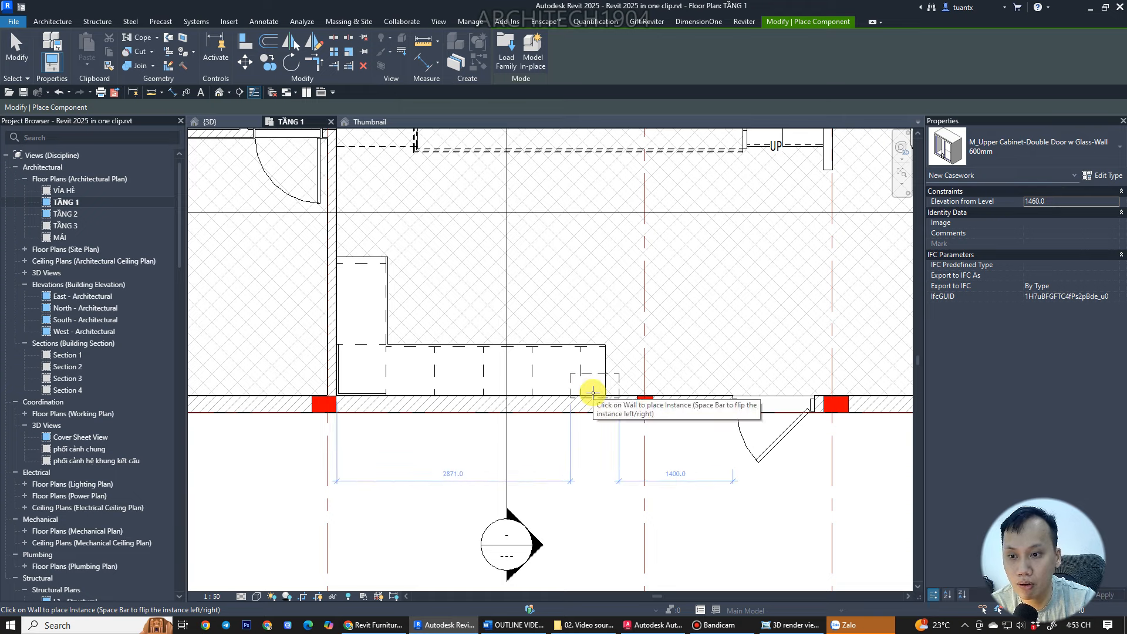
scroll(576, 389, up, 2)
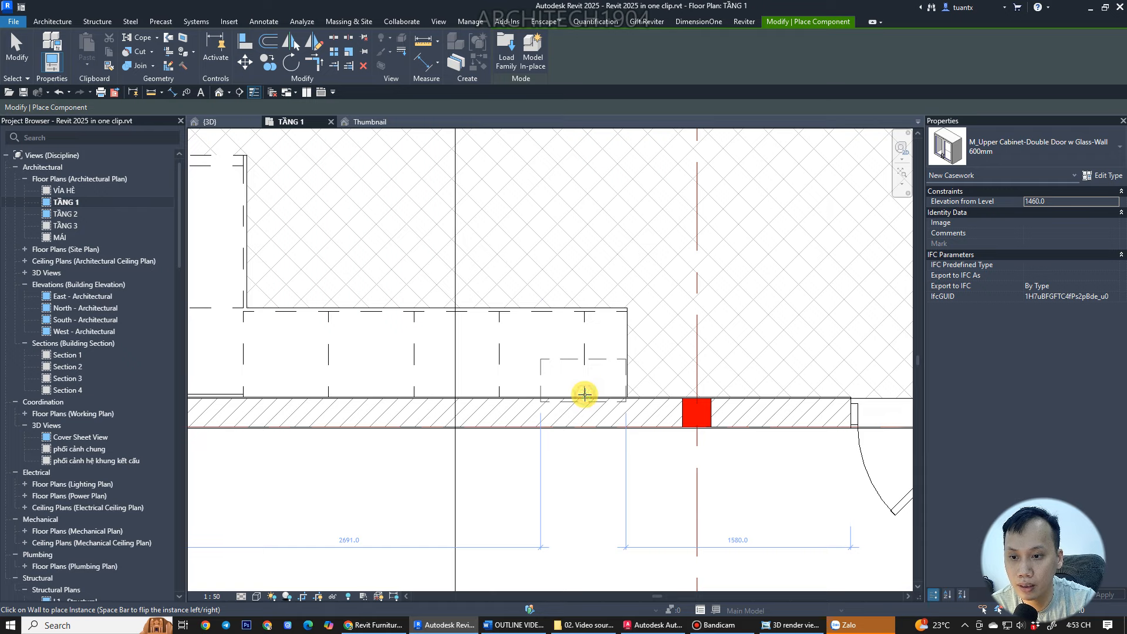
click(585, 393)
key(Escape)
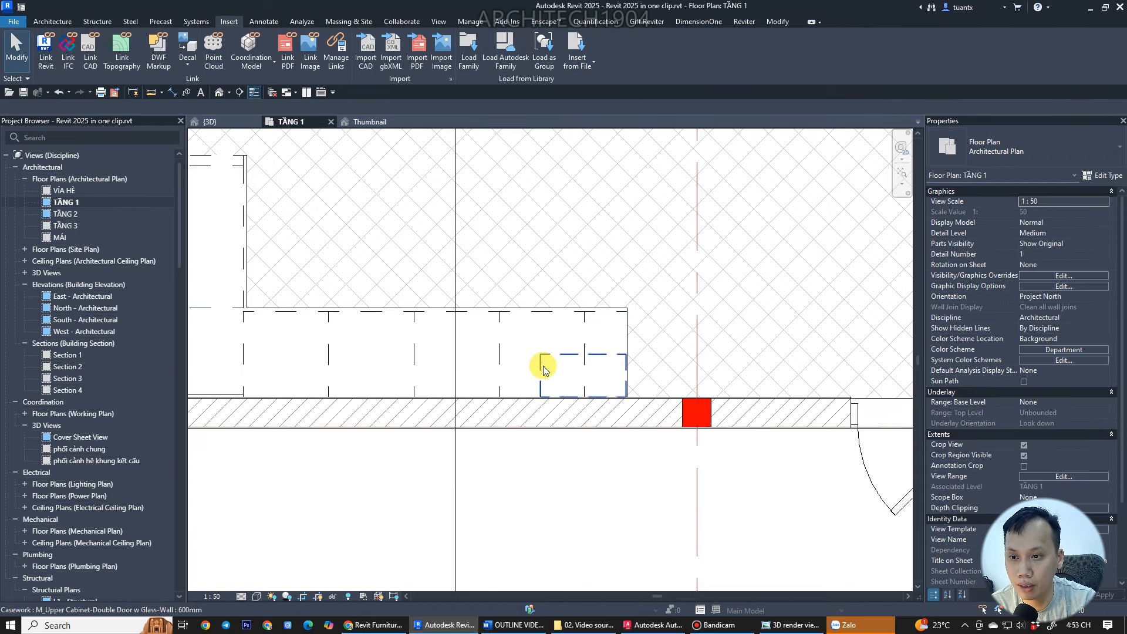
- Align the upper cabinet's outer side with the end of the counter's long leg
click(543, 365)
scroll(553, 302, up, 2)
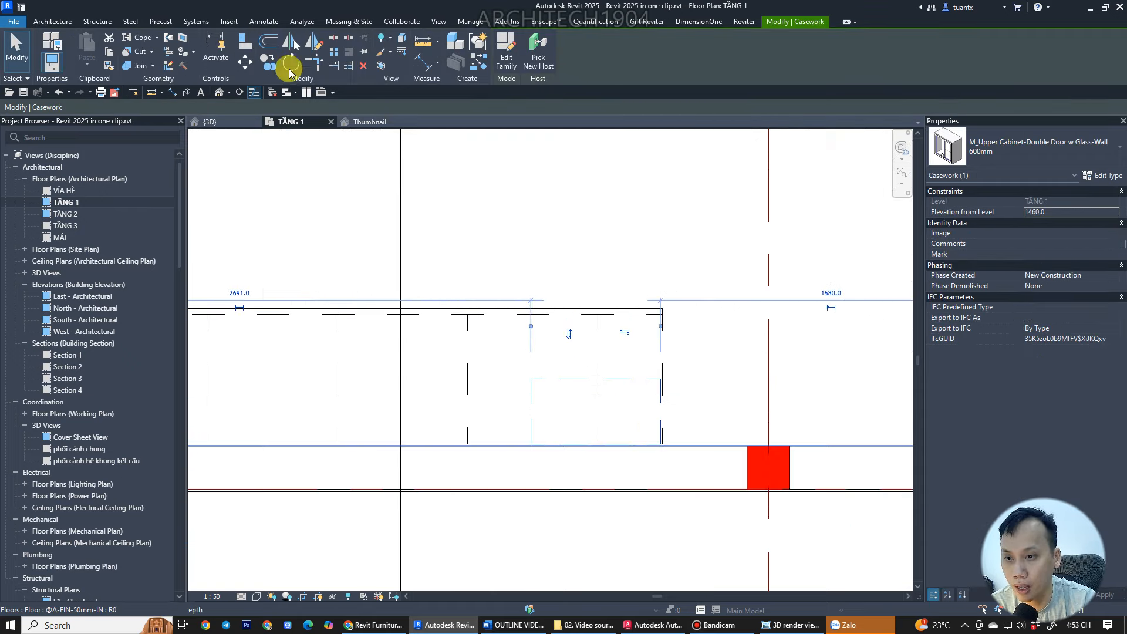
click(240, 47)
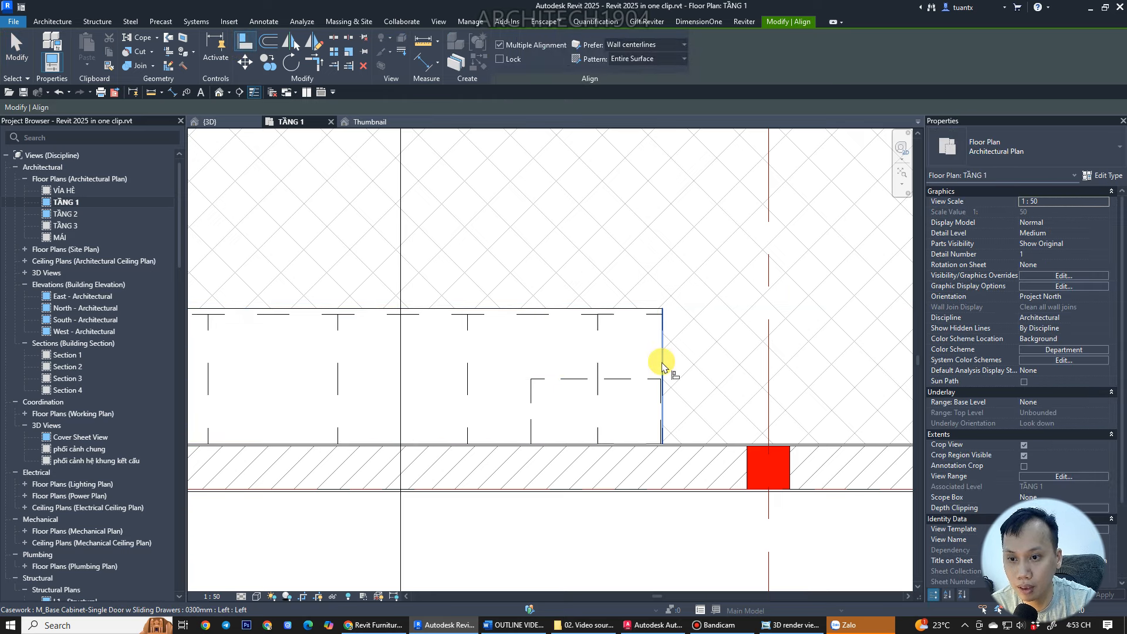
key(Escape)
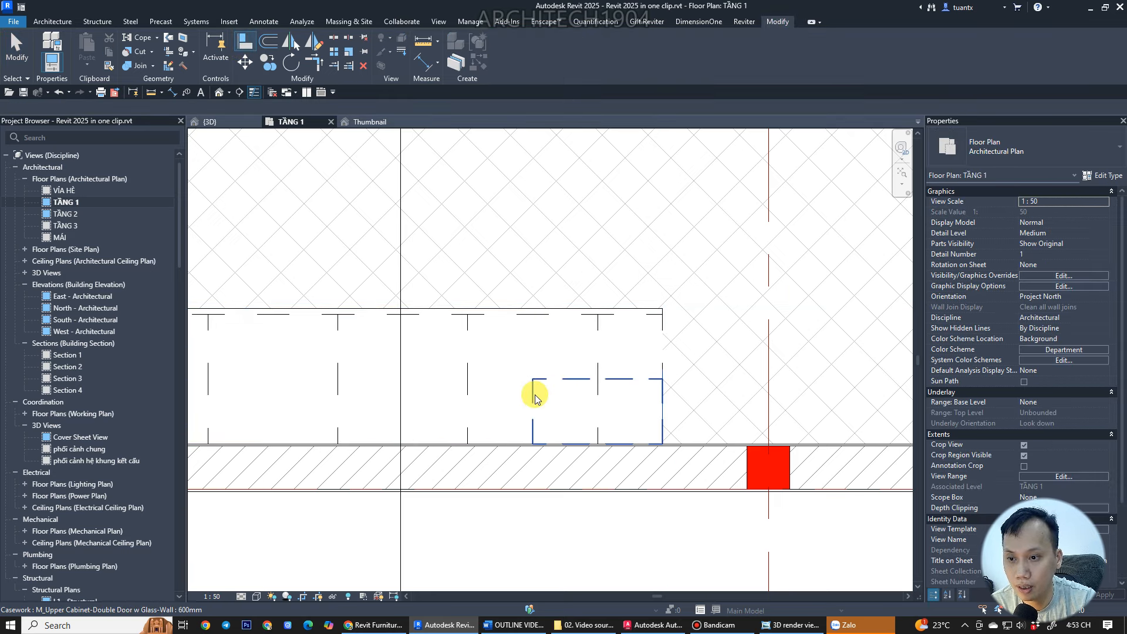
- Copy the upper cabinet repeatedly at 600 mm intervals along the wall above the counter's long leg, and view the row in 3D
click(514, 382)
click(266, 69)
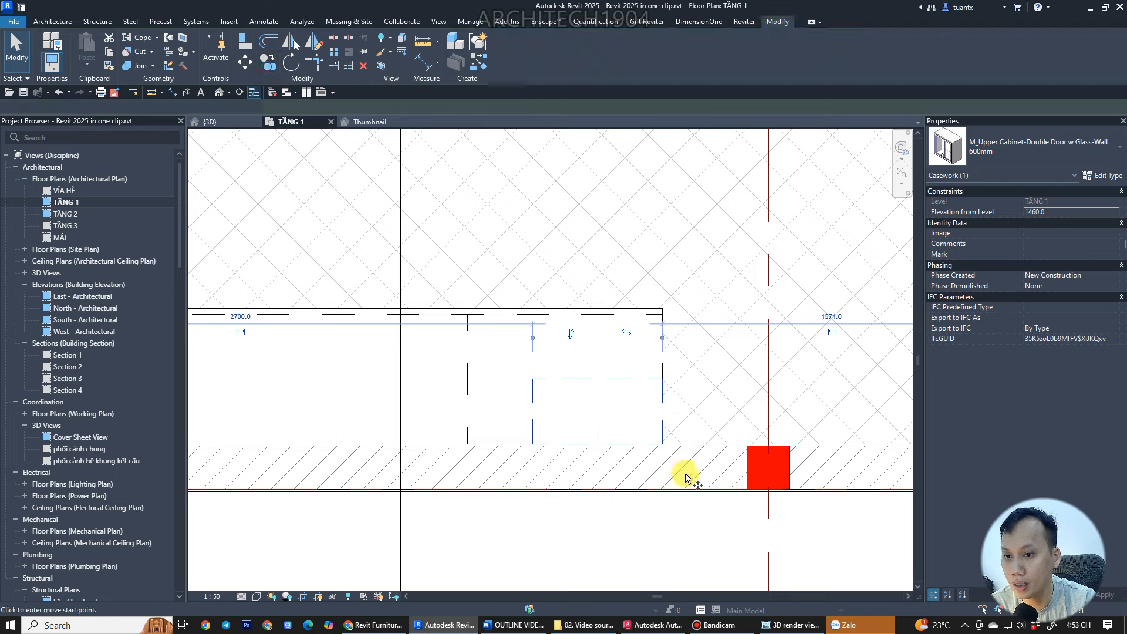
click(534, 451)
middle_drag(551, 447, 698, 435)
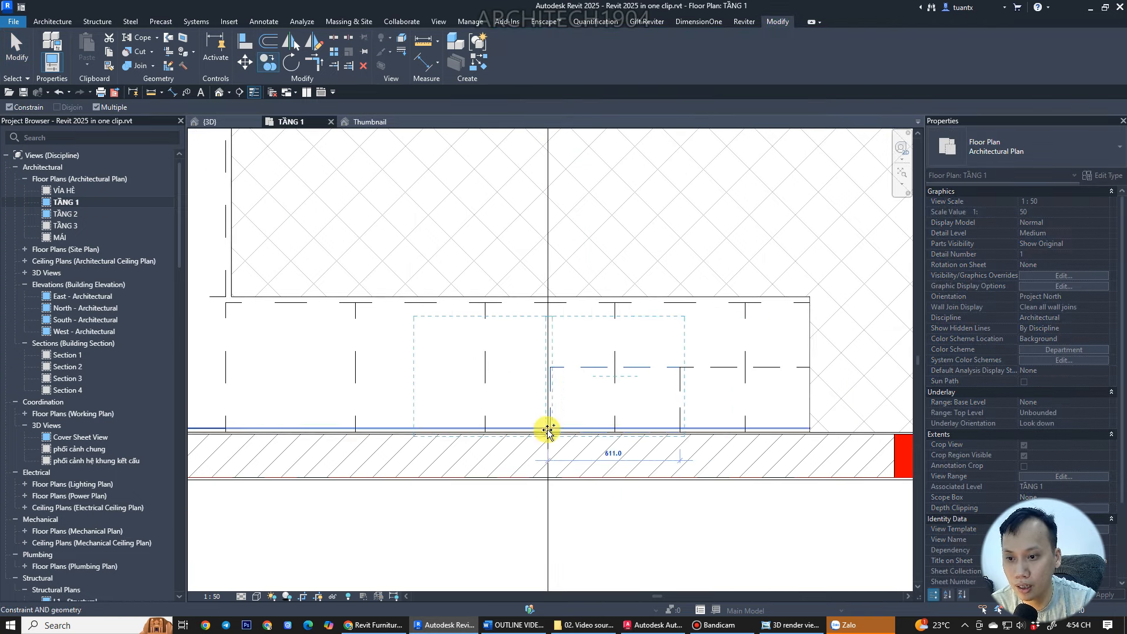
click(547, 432)
middle_drag(515, 429, 679, 432)
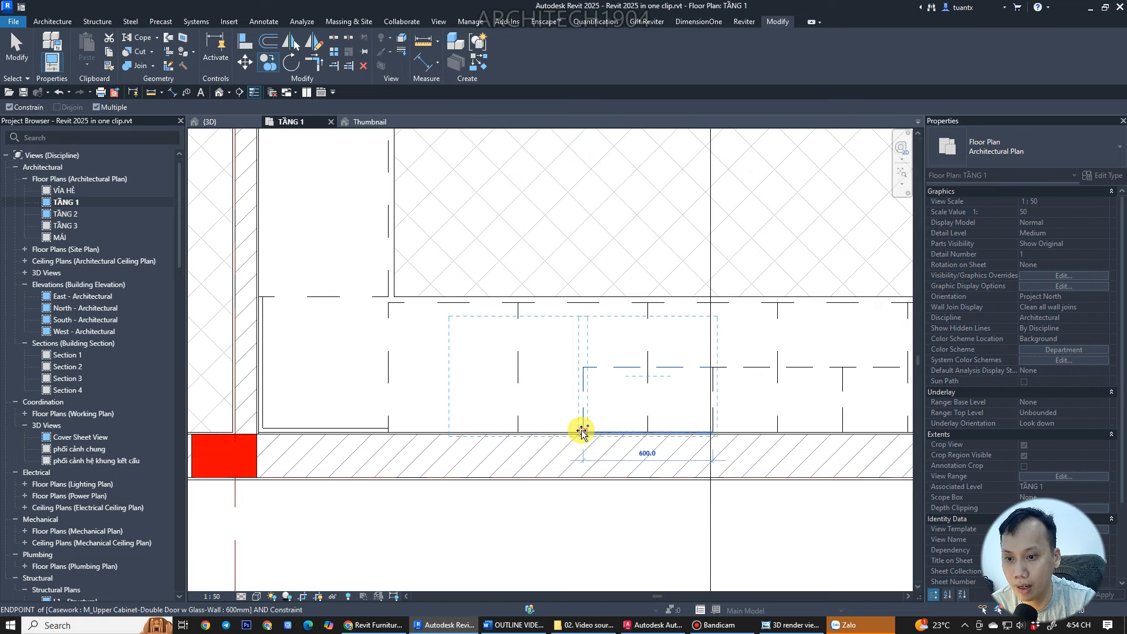
click(452, 432)
middle_drag(481, 425, 445, 447)
scroll(458, 431, down, 1)
key(Escape)
key(Escape)
click(209, 122)
shift+middle_drag(395, 252, 415, 389)
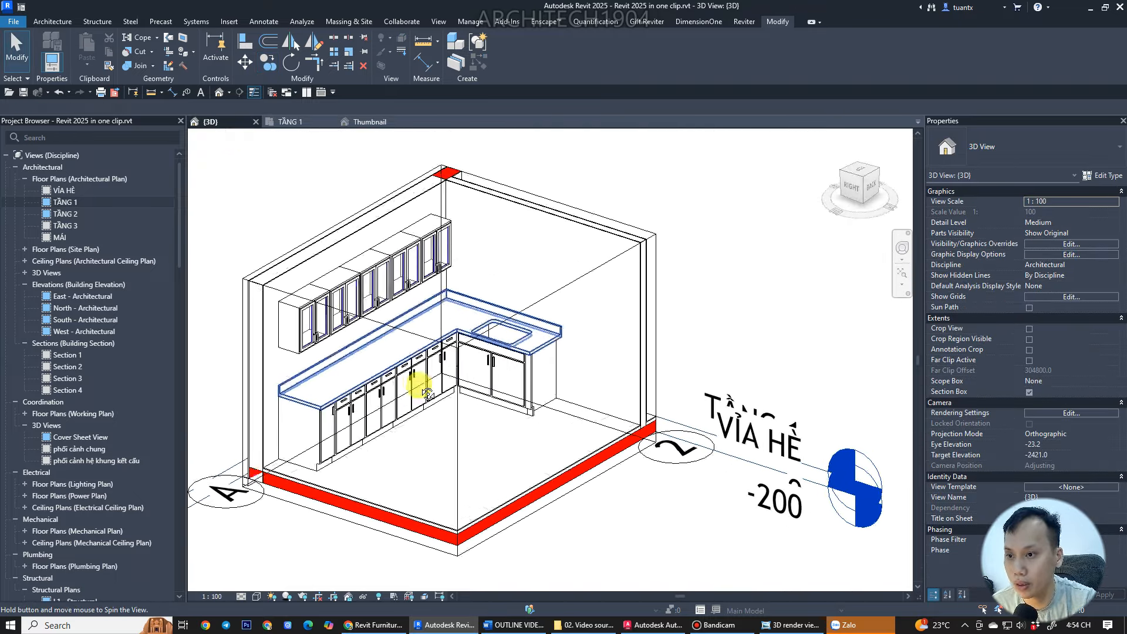
- Return to the TẦNG 1 plan and place a 600mm glass double-door upper cabinet at elevation 1460 on the wall by the sink, at the counter's end
click(299, 122)
scroll(411, 296, down, 1)
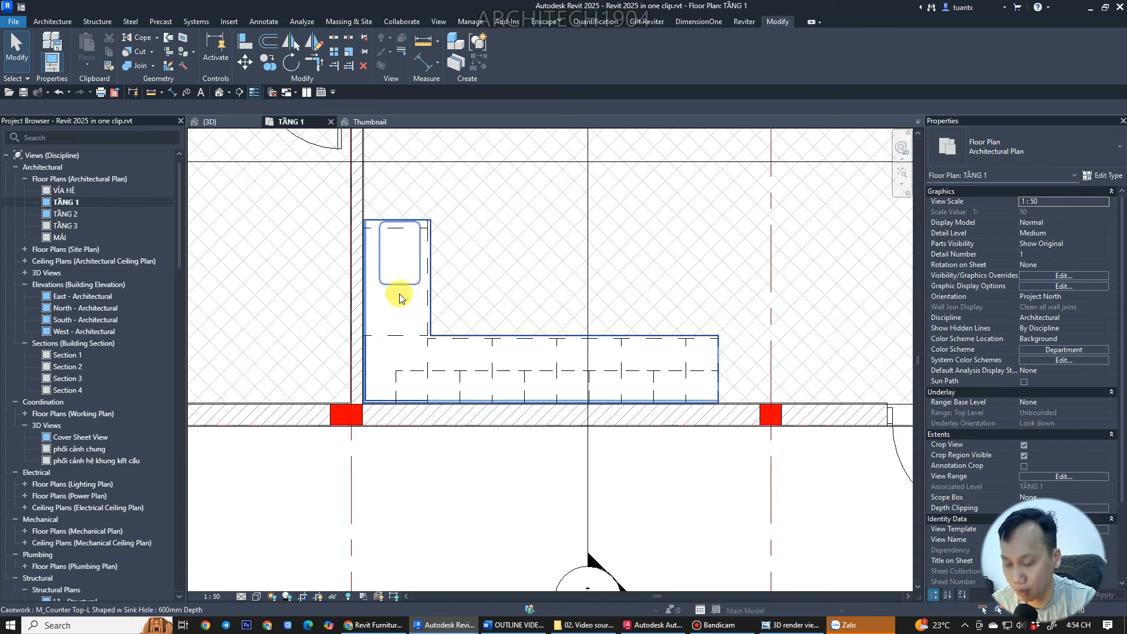
key(c)
key(m)
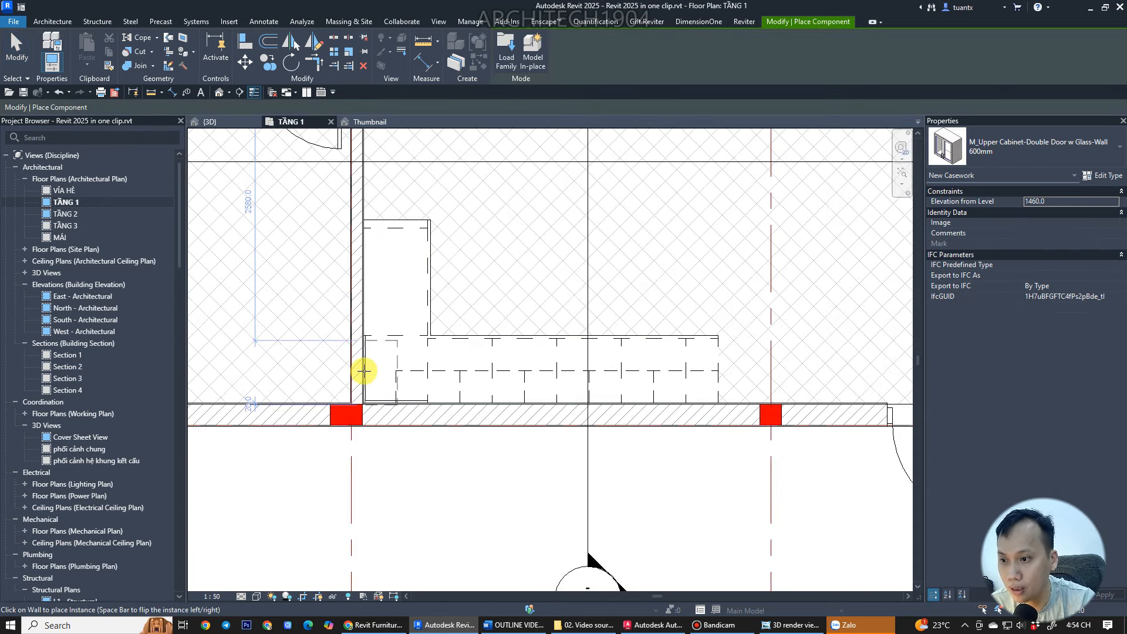
scroll(363, 369, up, 5)
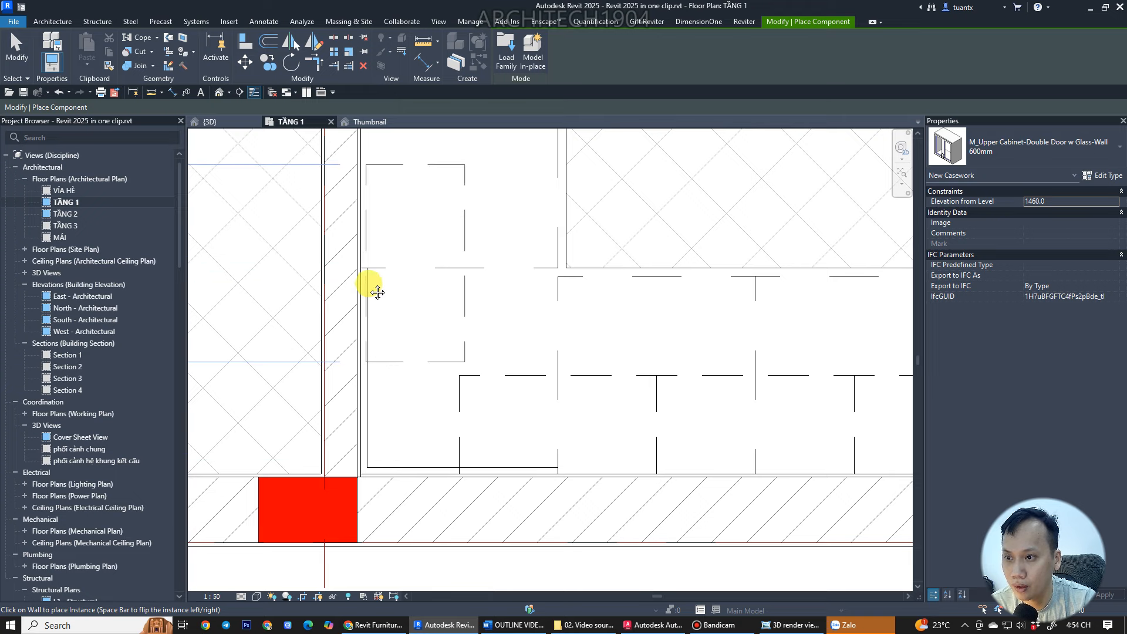
middle_drag(372, 285, 371, 458)
scroll(368, 364, down, 1)
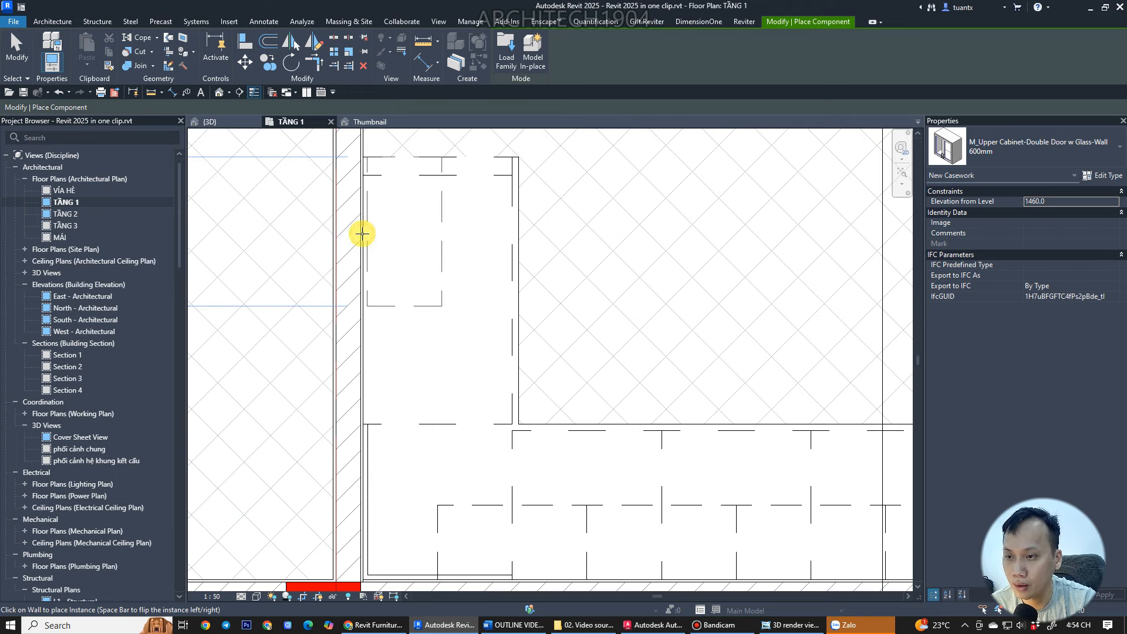
click(362, 234)
key(Escape)
key(Escape)
click(394, 307)
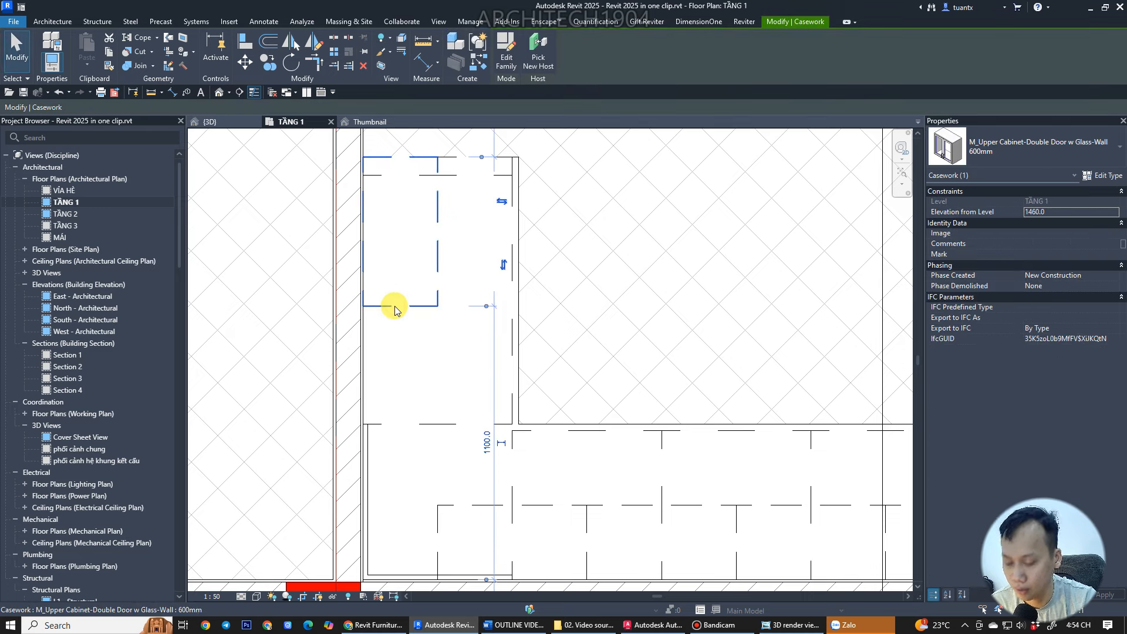
key(s)
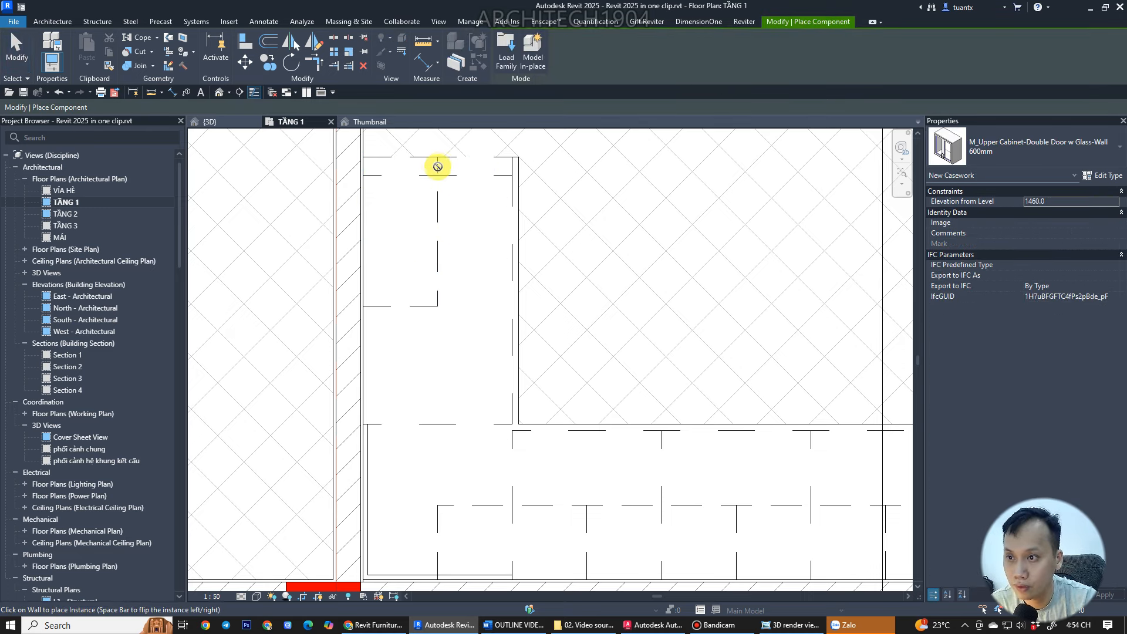
key(Escape)
key(Escape)
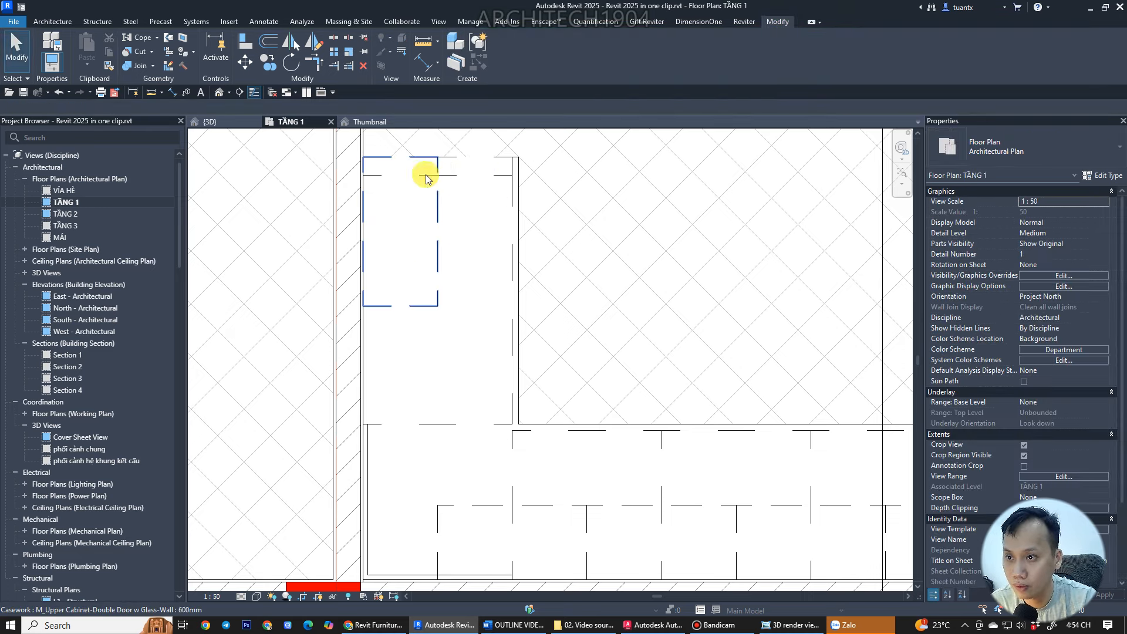
- Compare the corner units in the Wall Cabinets folder and load the M_Upper Cabinet-Corner Unit-Wall family
click(237, 26)
click(468, 59)
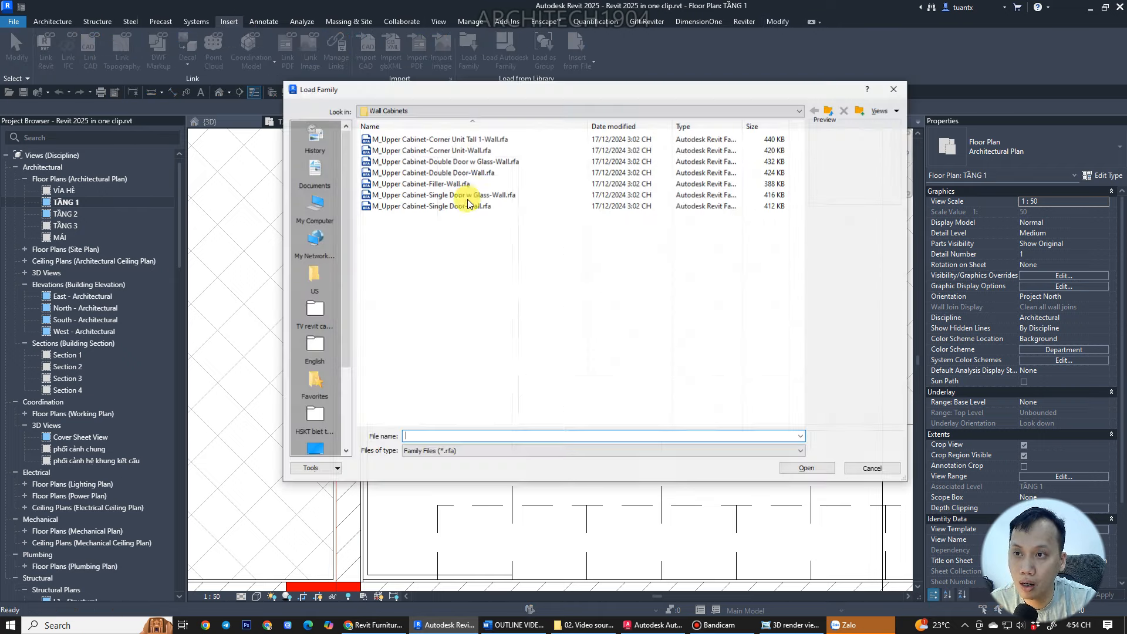
click(427, 183)
click(446, 141)
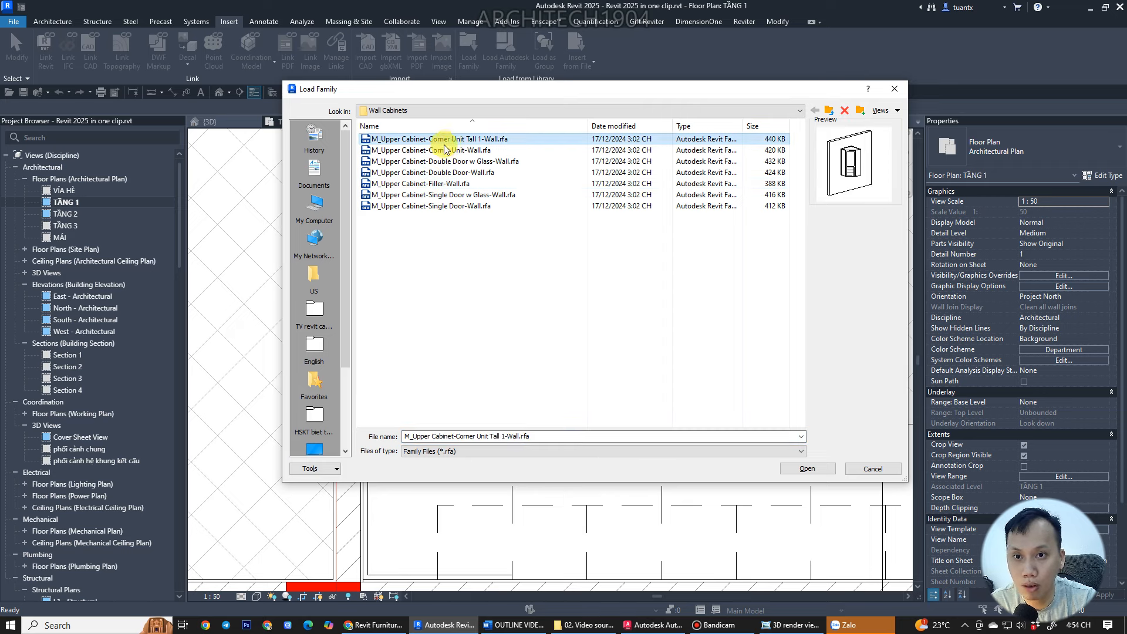
click(443, 151)
click(439, 141)
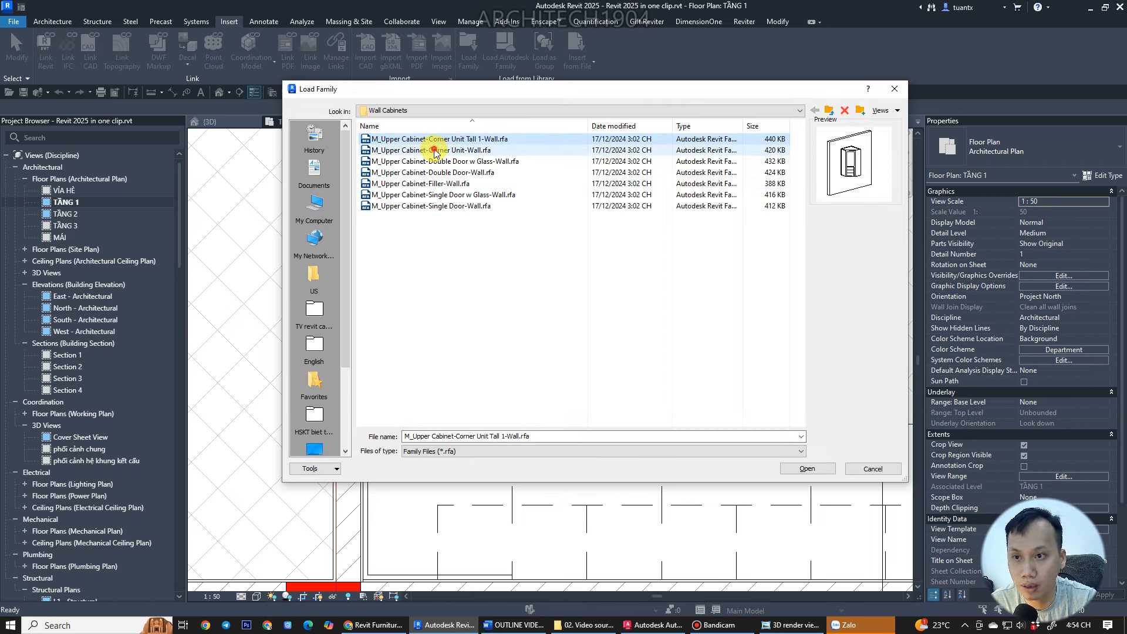
click(438, 151)
click(439, 162)
click(439, 151)
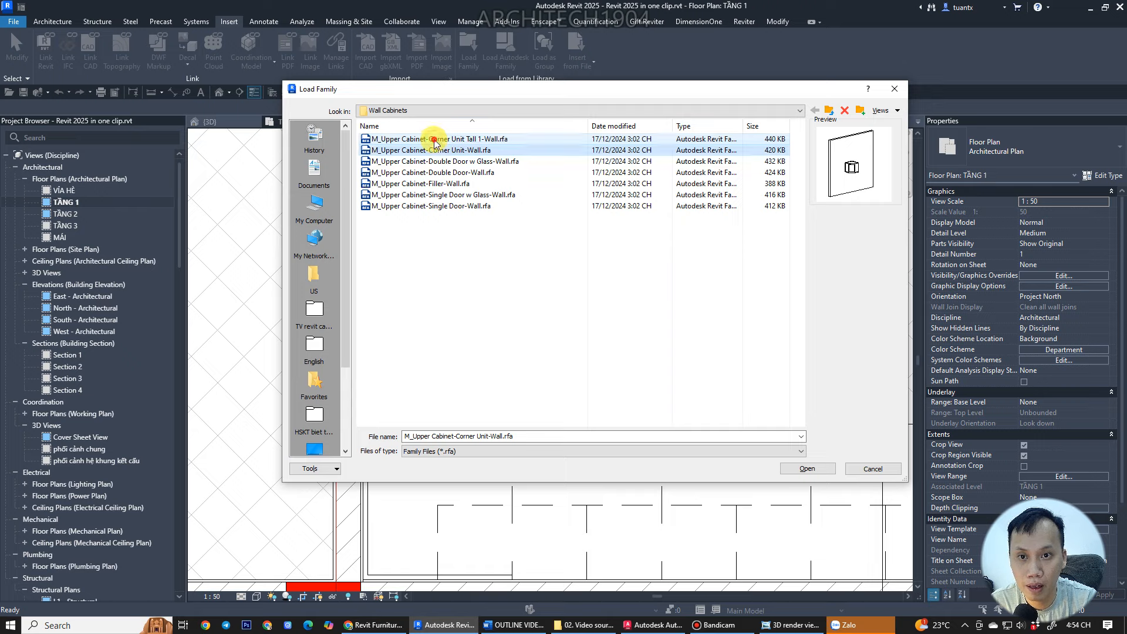
click(435, 141)
click(431, 151)
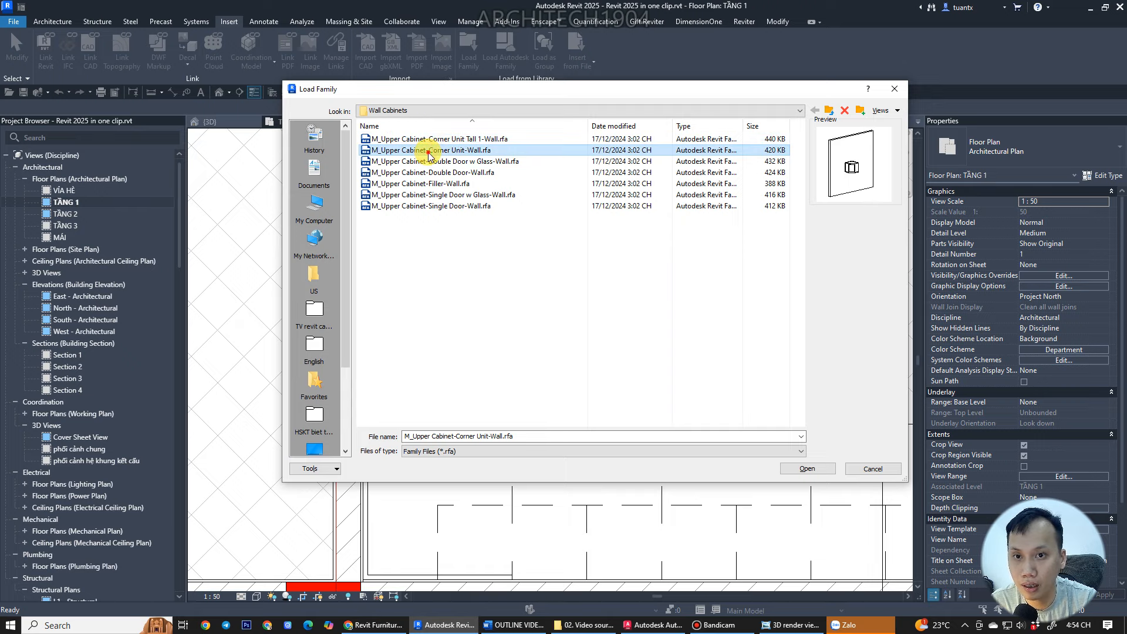
double_click(429, 151)
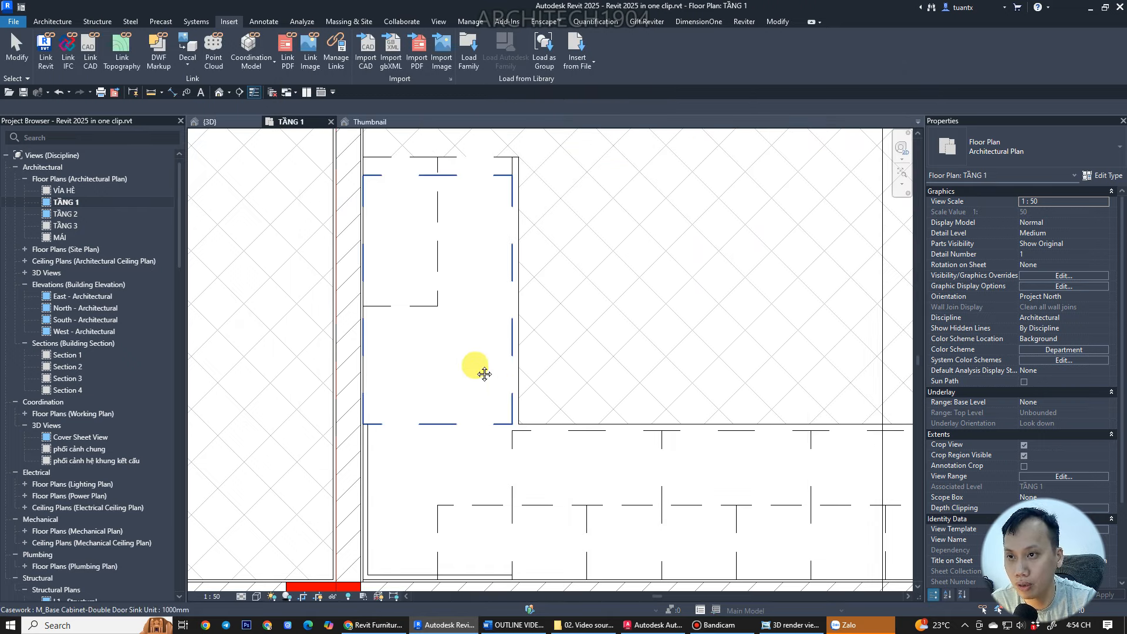
- Place a 300mm corner-unit upper cabinet at elevation 1460 on the long-leg wall, at the inner corner of the counter
scroll(485, 374, down, 2)
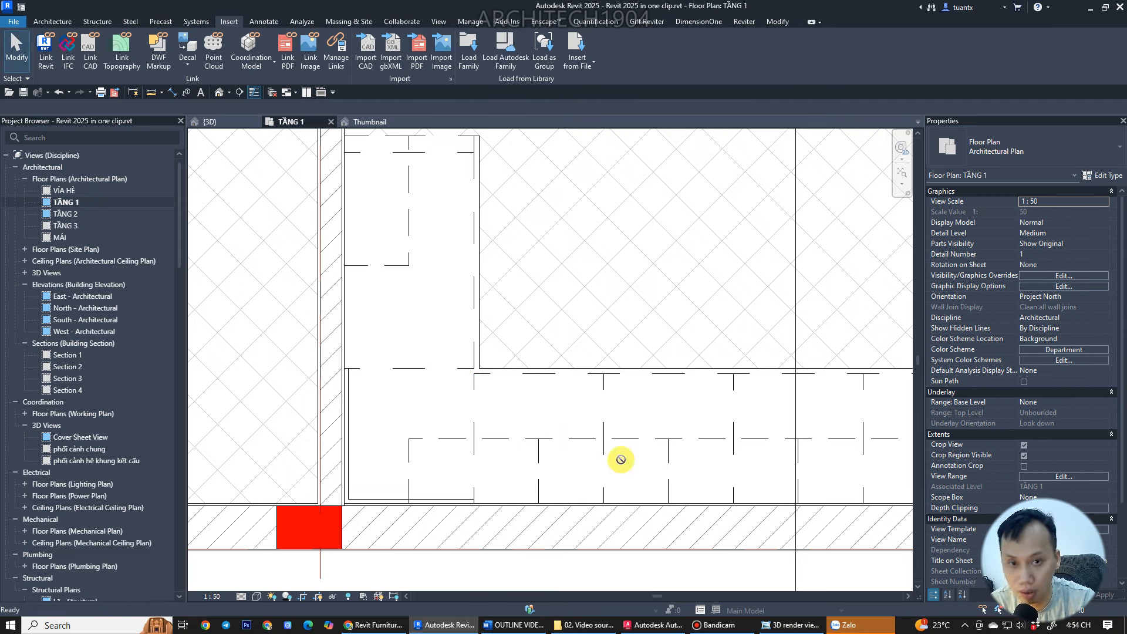
key(m)
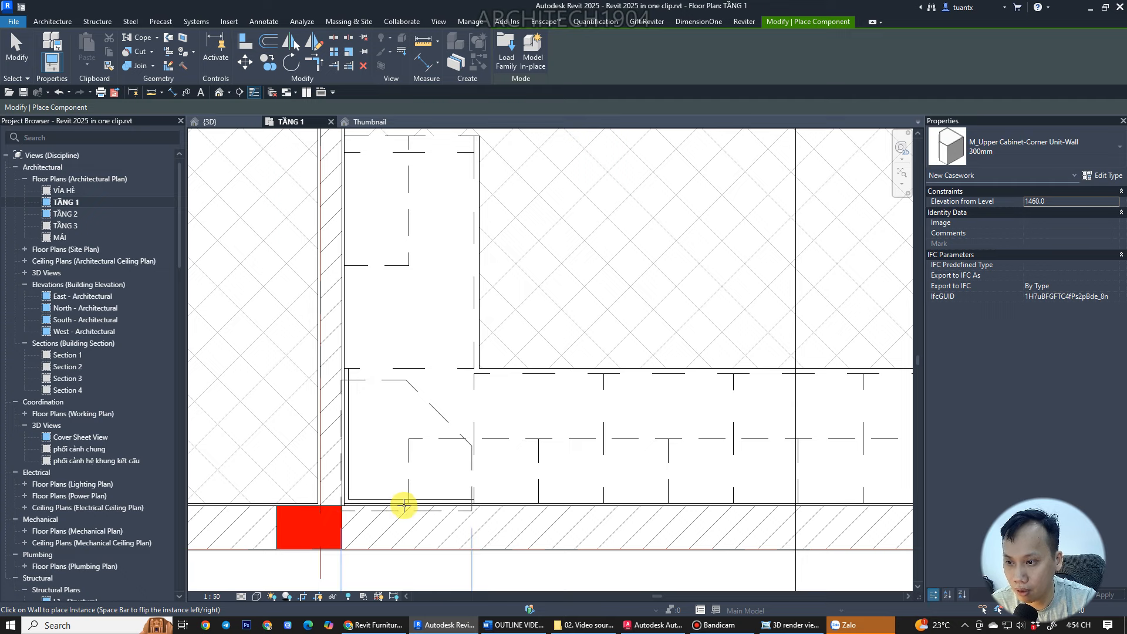
key(Escape)
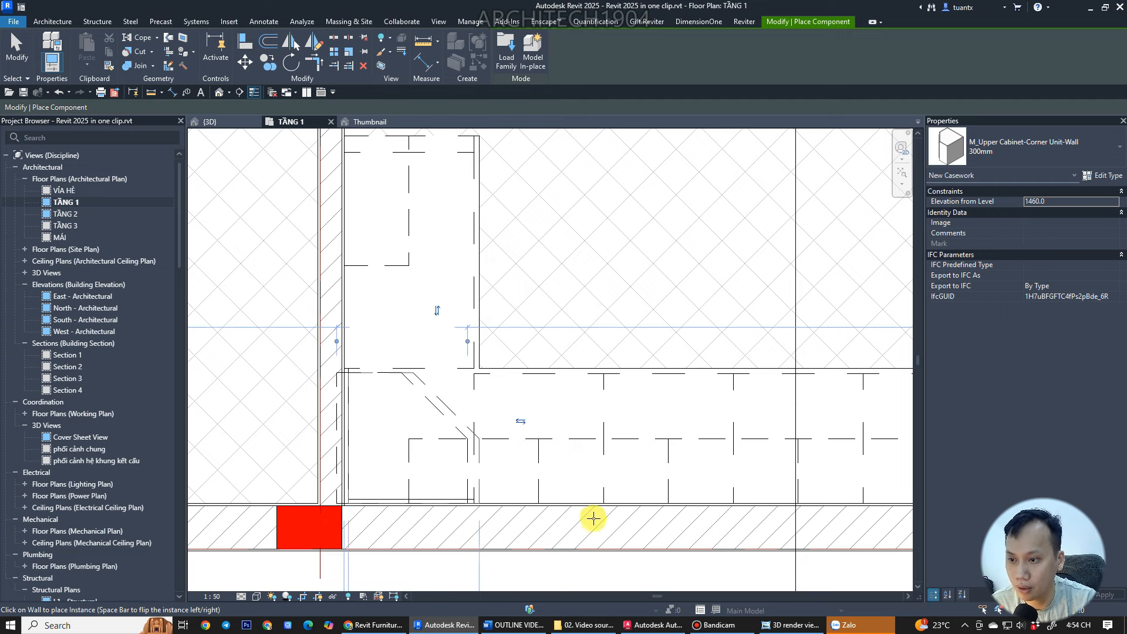
key(Escape)
- Move the corner upper cabinet so its back corner meets the inside corner of the two walls
scroll(345, 455, up, 2)
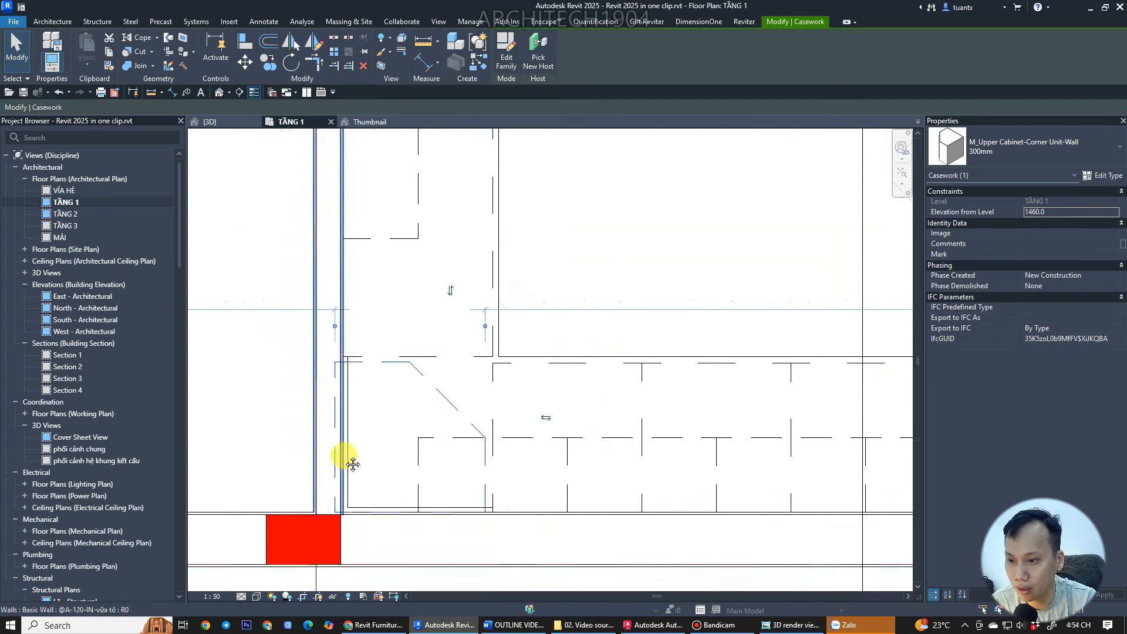
middle_drag(345, 456, 316, 346)
scroll(304, 375, up, 3)
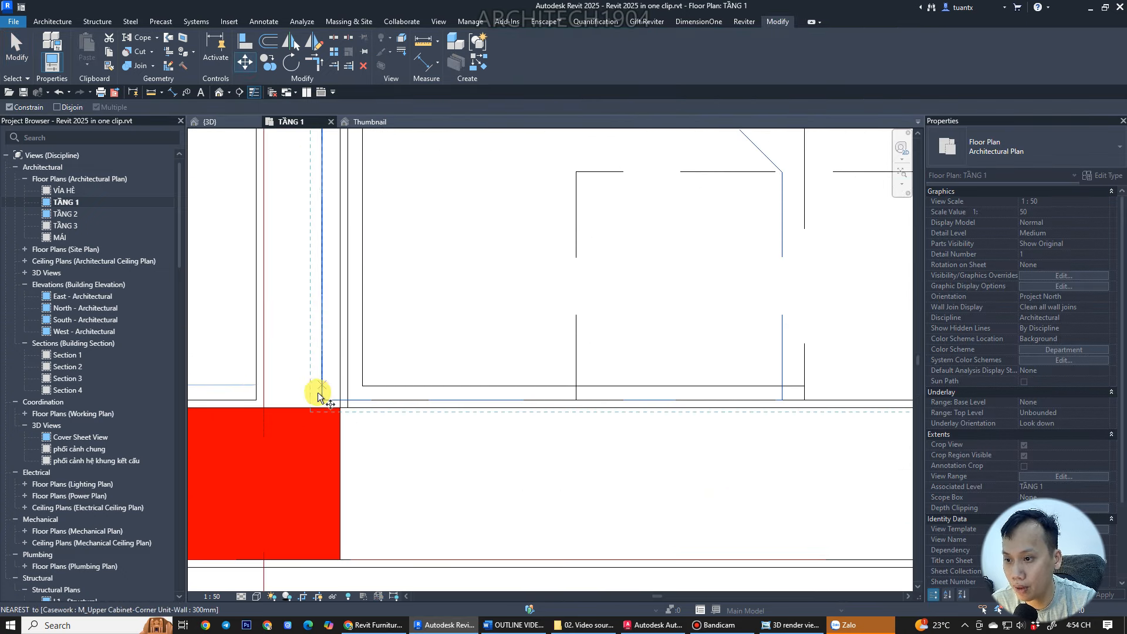
click(320, 403)
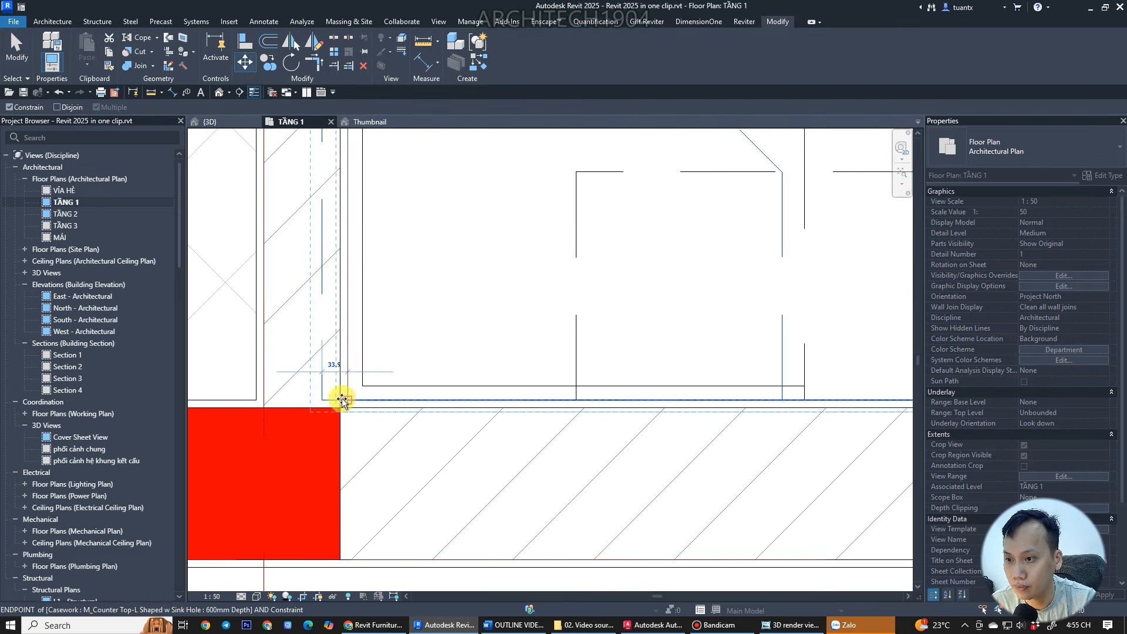
click(347, 400)
scroll(347, 396, down, 5)
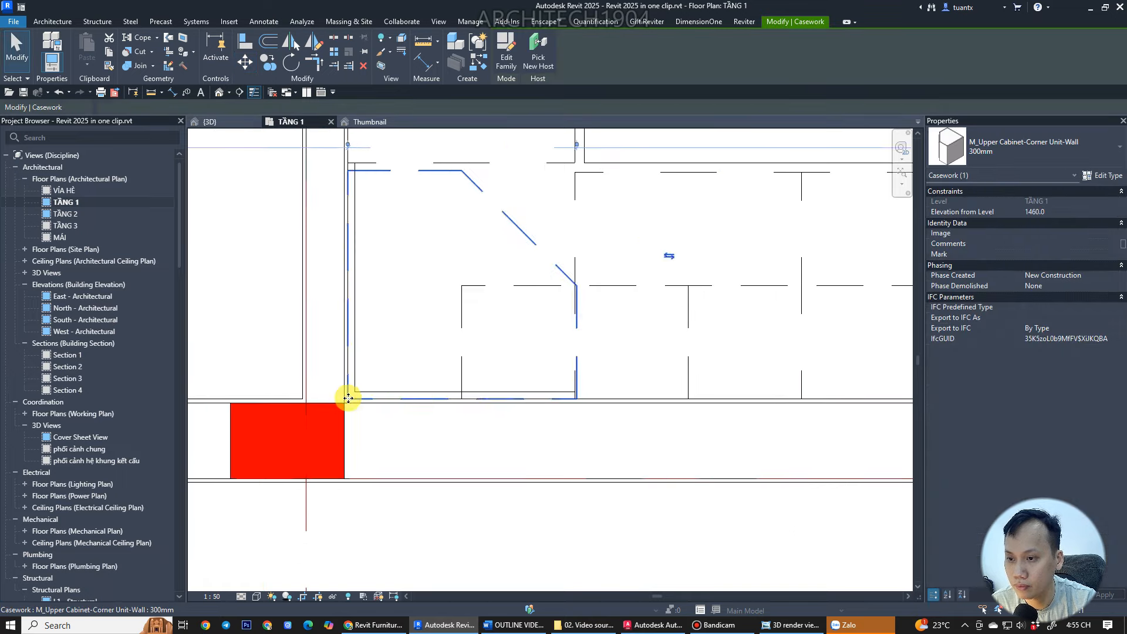
middle_drag(292, 475, 270, 460)
key(Escape)
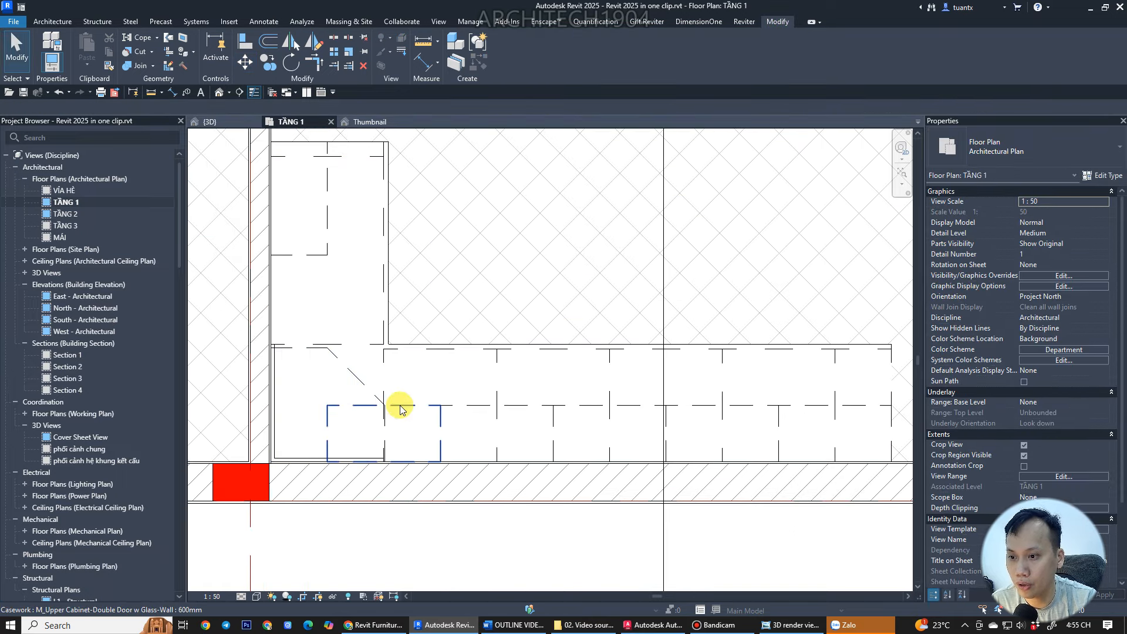
- Delete the glass double-door upper cabinet that overlaps the corner unit, checking it in the 3D view
click(400, 405)
scroll(399, 405, down, 1)
middle_drag(399, 405, 389, 441)
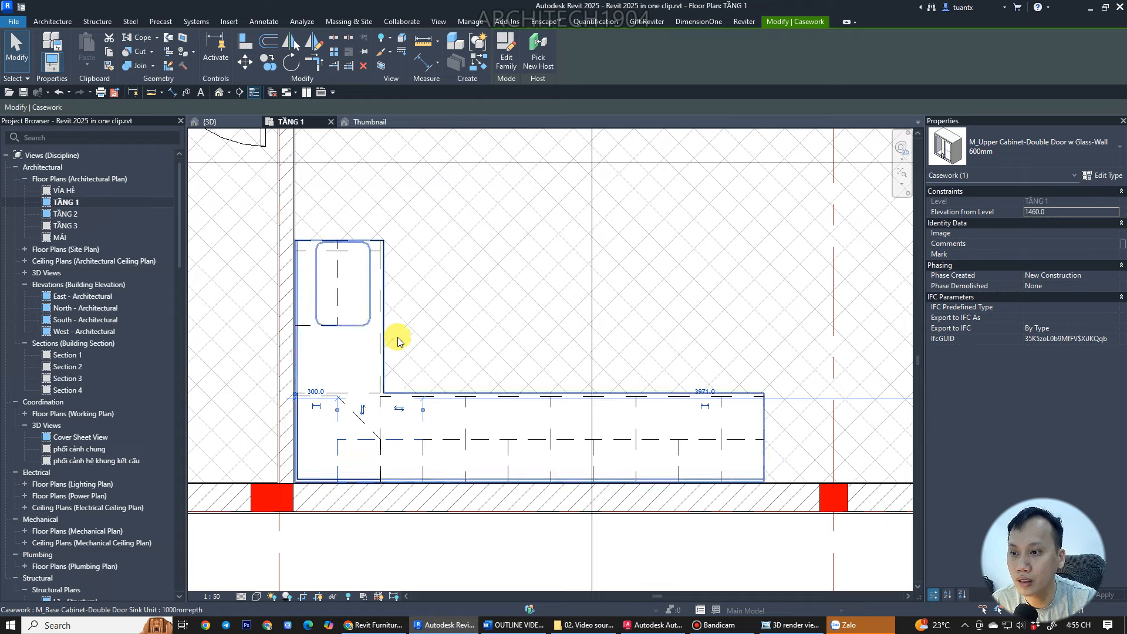
click(237, 125)
scroll(416, 235, up, 6)
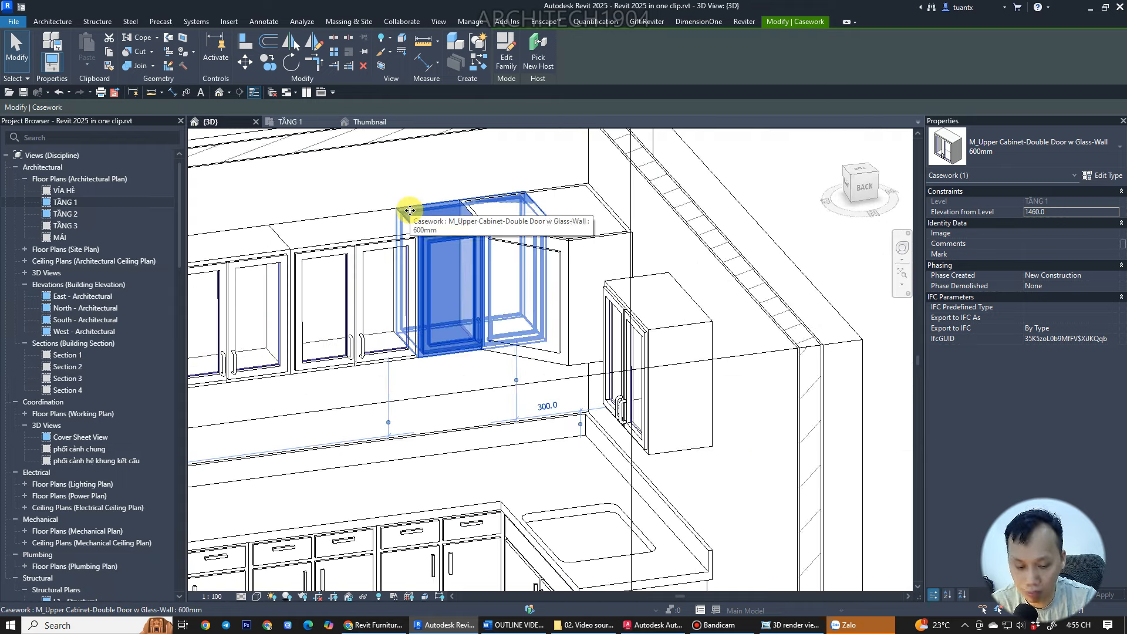
key(Delete)
- Select the four remaining long-leg upper cabinets in 3D and move them together in plan against the side of the corner unit
scroll(405, 241, down, 2)
middle_drag(407, 246, 506, 249)
click(470, 253)
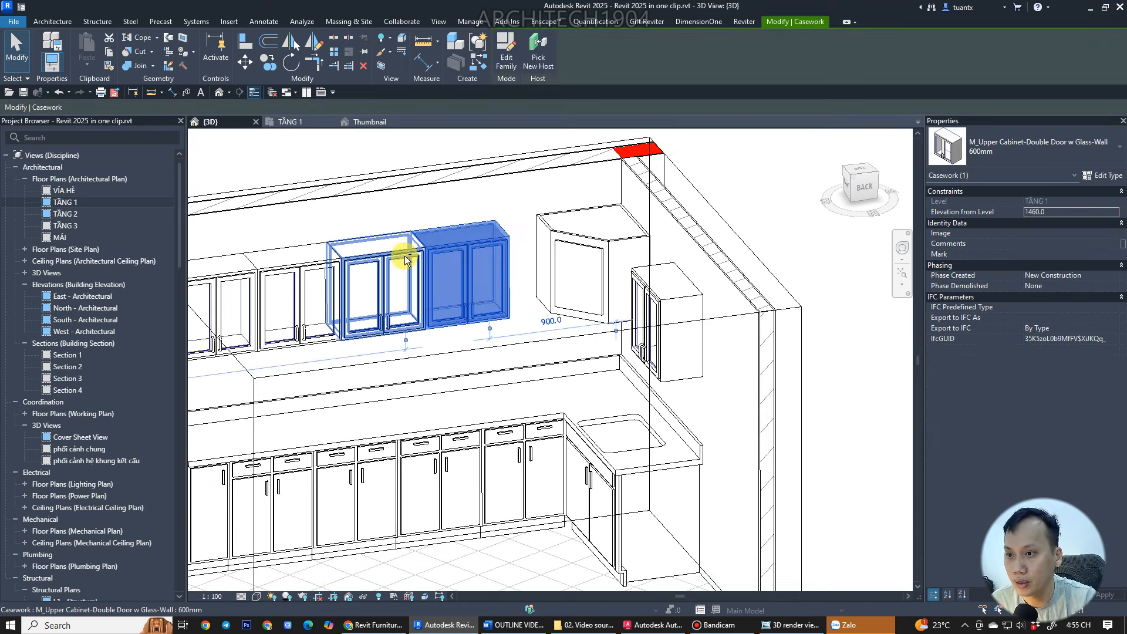
ctrl+click(405, 258)
ctrl+click(293, 276)
ctrl+click(236, 275)
click(292, 121)
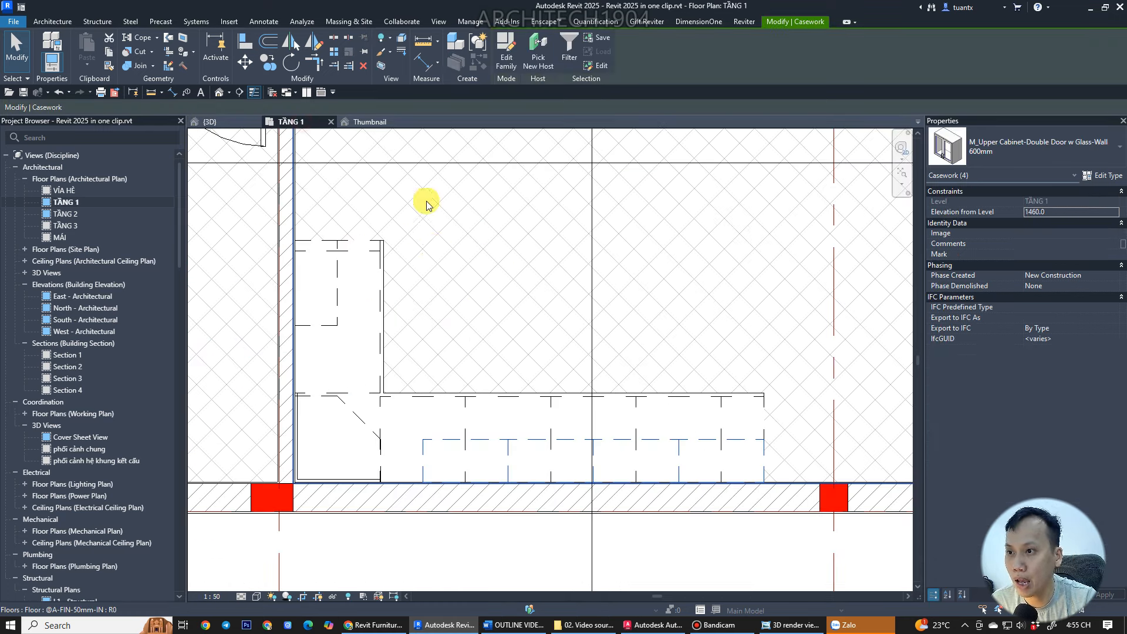
scroll(432, 241, down, 1)
middle_drag(432, 242, 435, 257)
click(245, 62)
scroll(412, 402, up, 3)
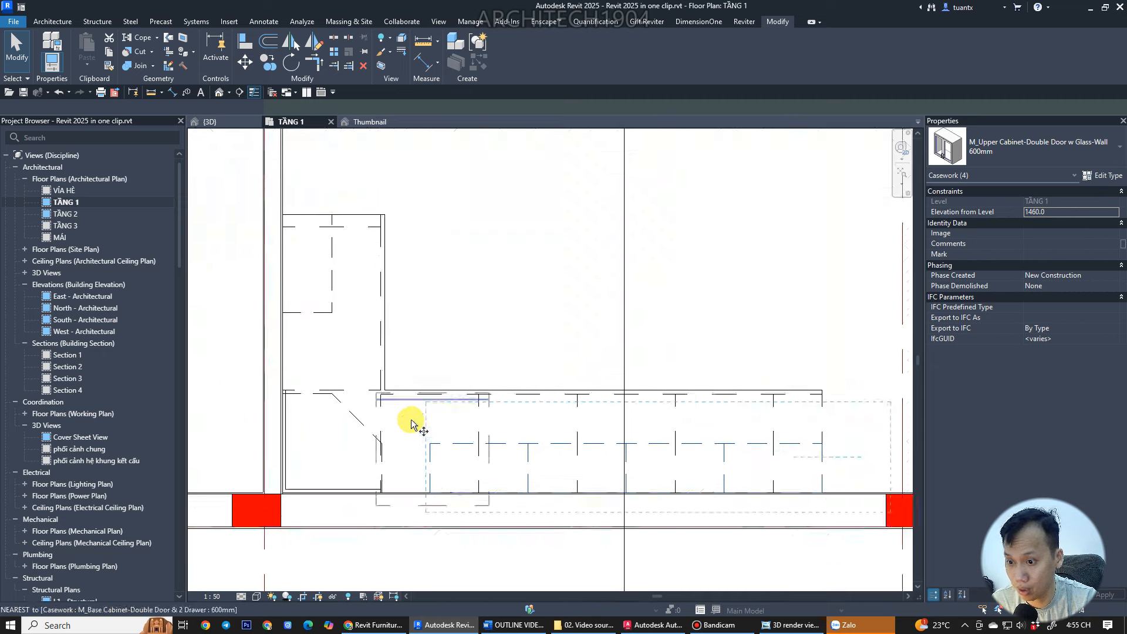
scroll(412, 424, up, 2)
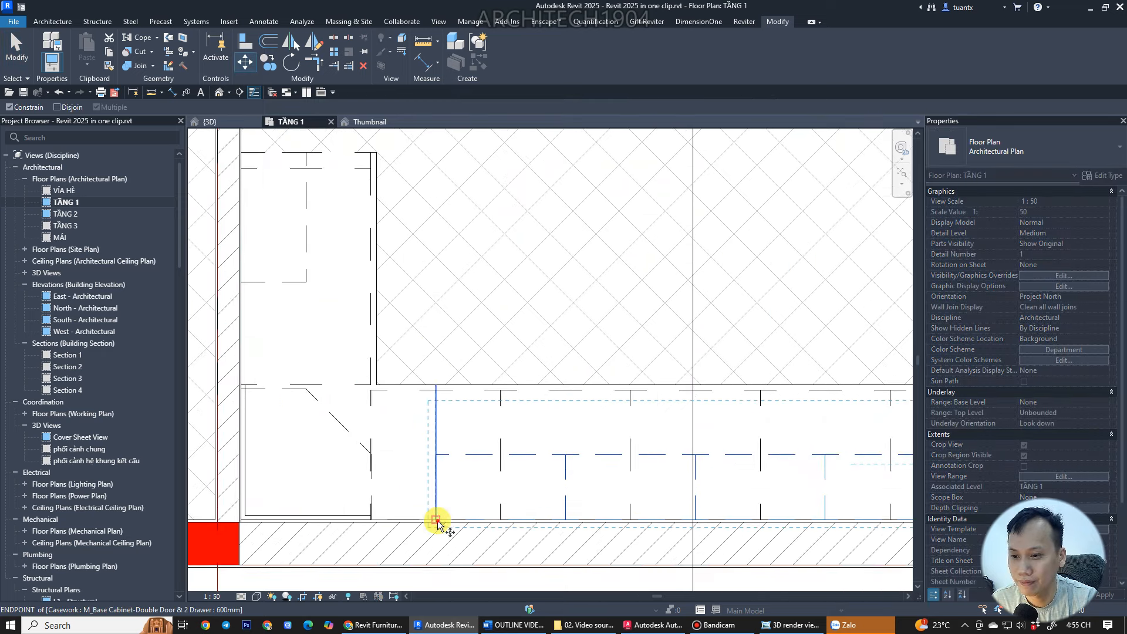
click(437, 521)
scroll(375, 519, up, 3)
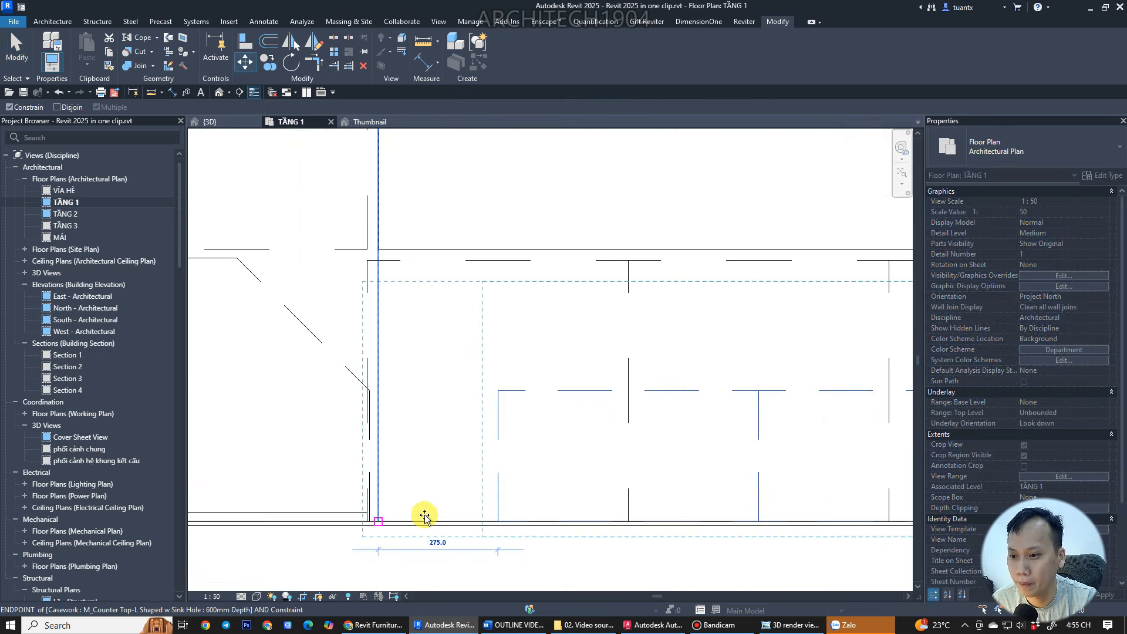
click(363, 523)
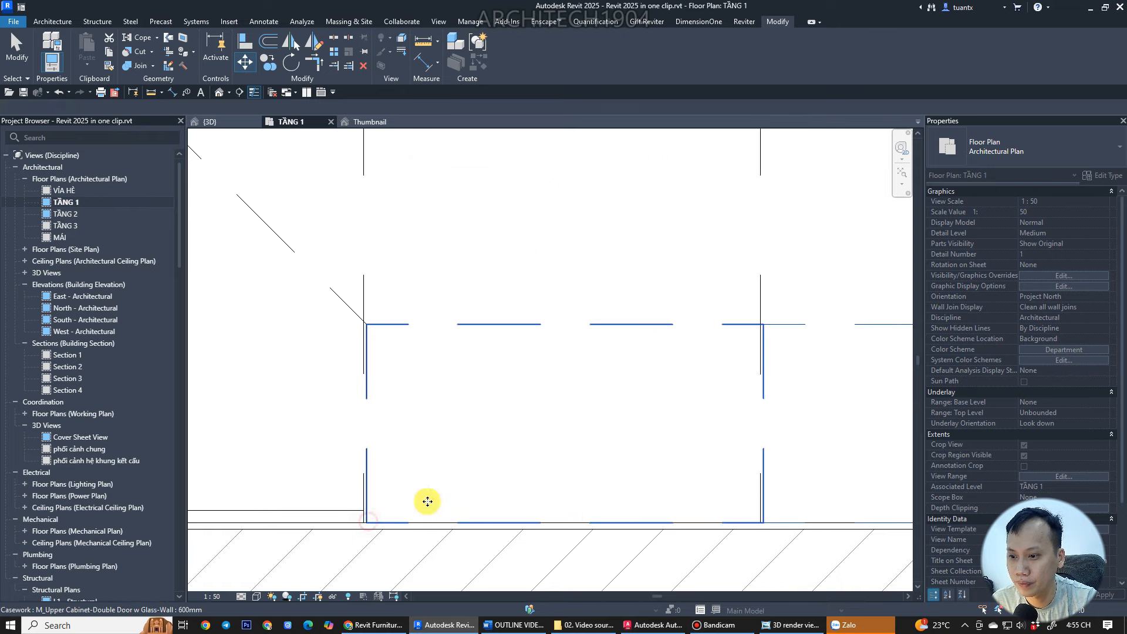
- Move the sink-side upper cabinet along its wall to butt against the corner unit, and view the finished cabinets in 3D
scroll(503, 440, up, 4)
click(401, 323)
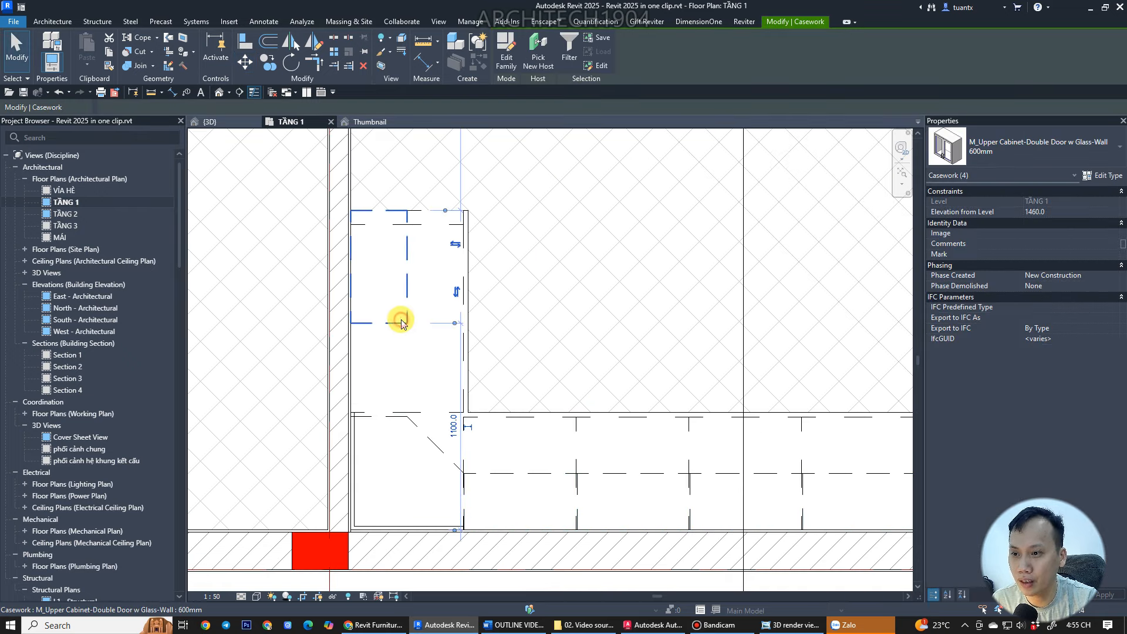
scroll(415, 334, down, 2)
scroll(438, 334, up, 4)
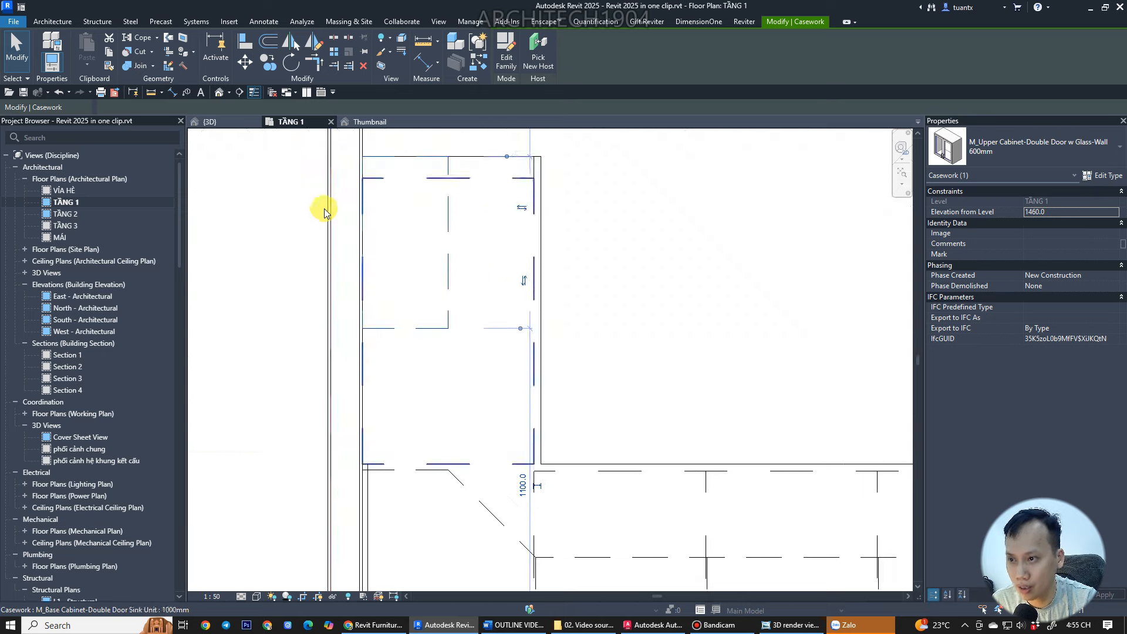
click(242, 64)
click(359, 327)
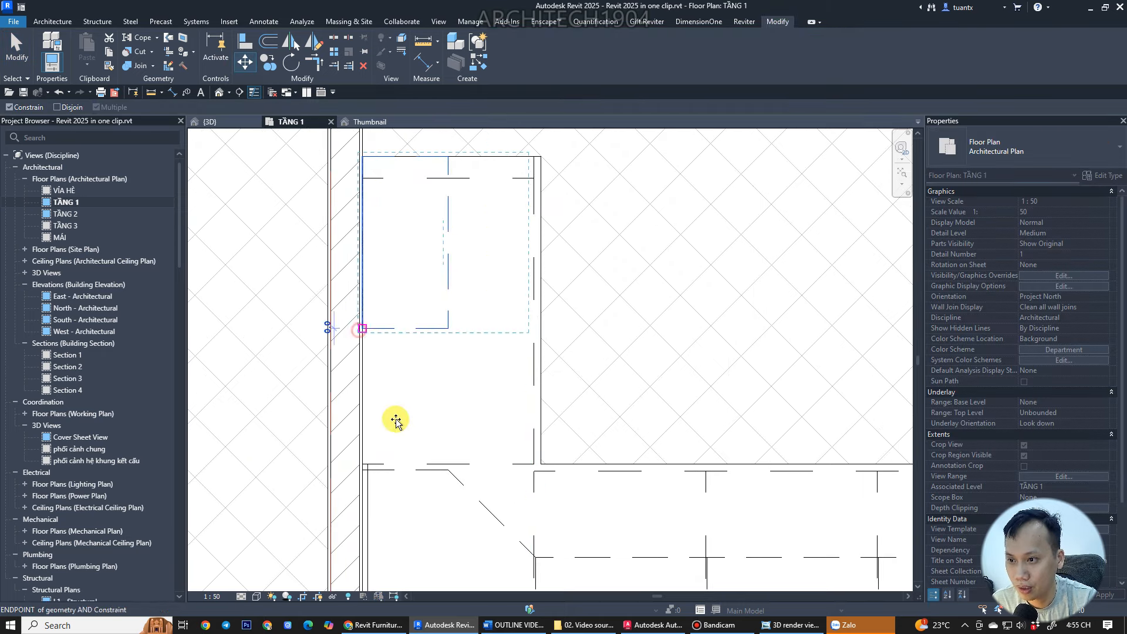
click(364, 470)
scroll(383, 452, down, 2)
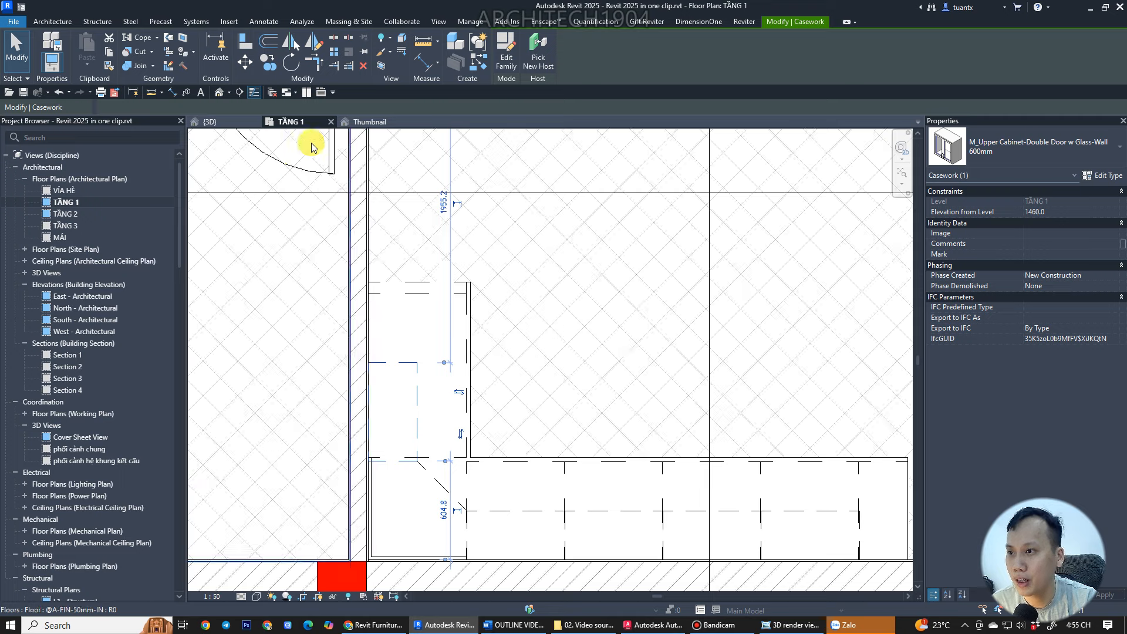
click(212, 123)
scroll(499, 252, down, 3)
scroll(543, 278, up, 2)
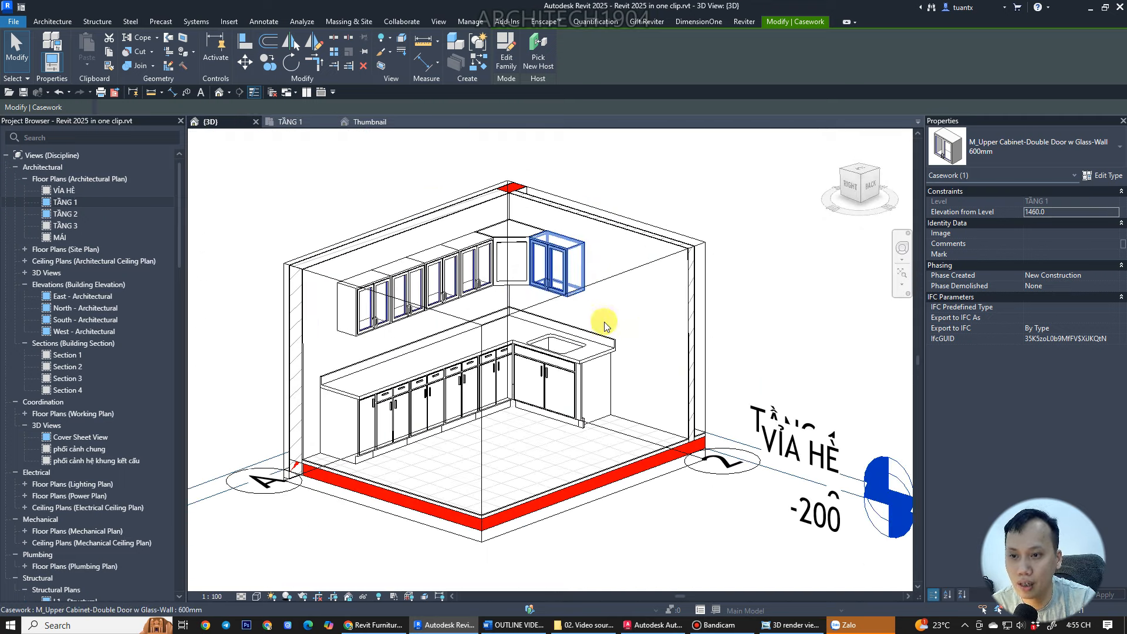
key(Escape)
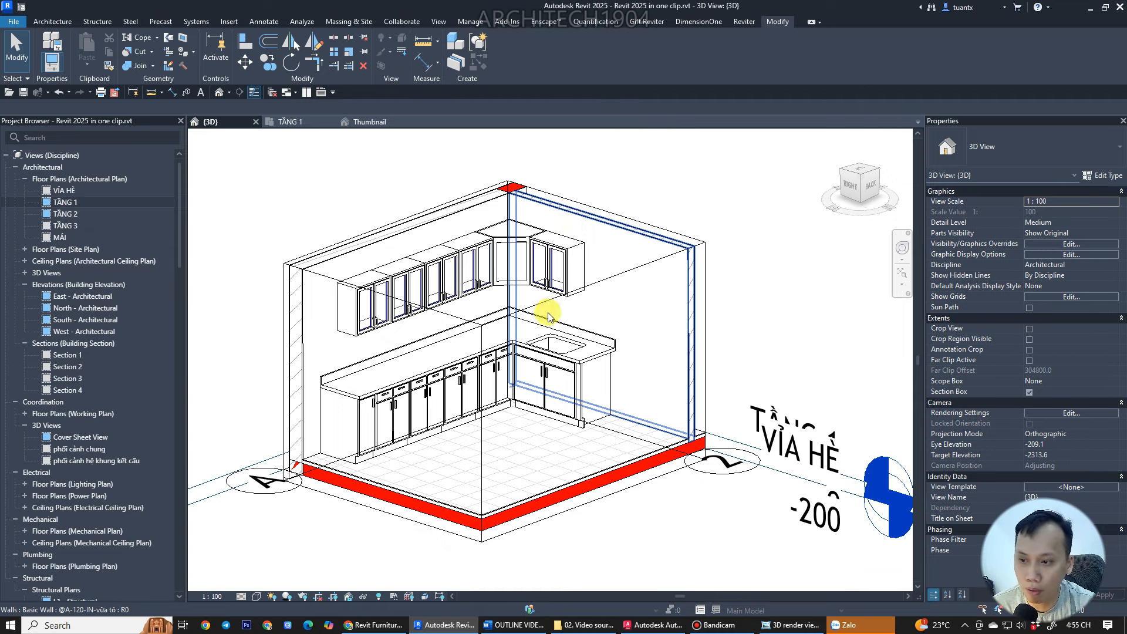
- Extend the 3D view's section box outward beyond the open end of the long base cabinet run
click(318, 277)
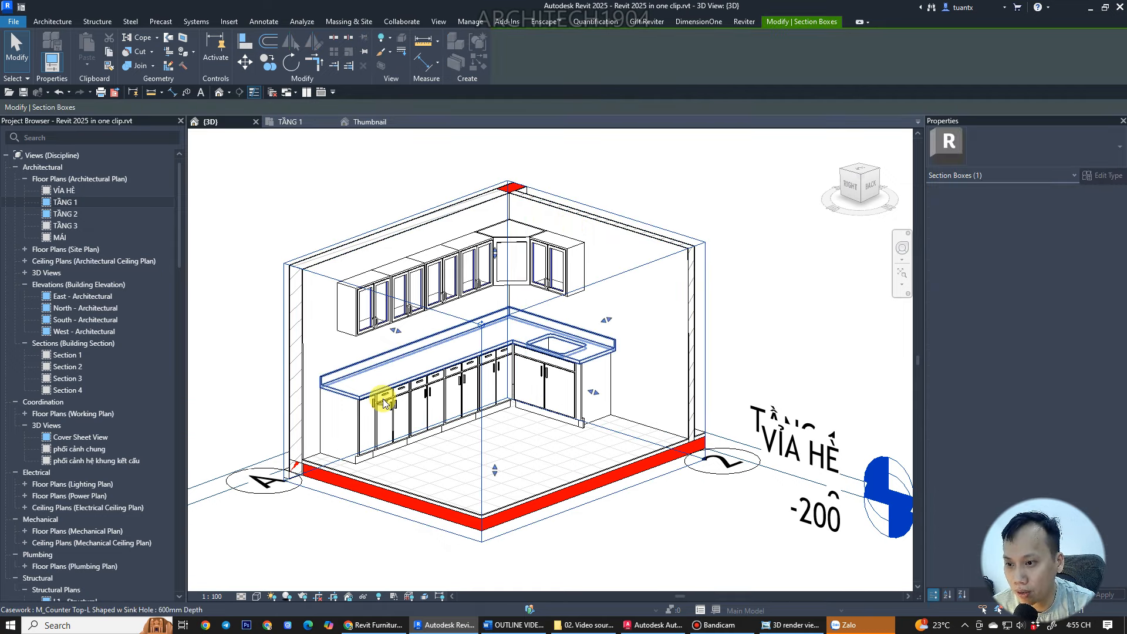
drag(382, 400, 324, 433)
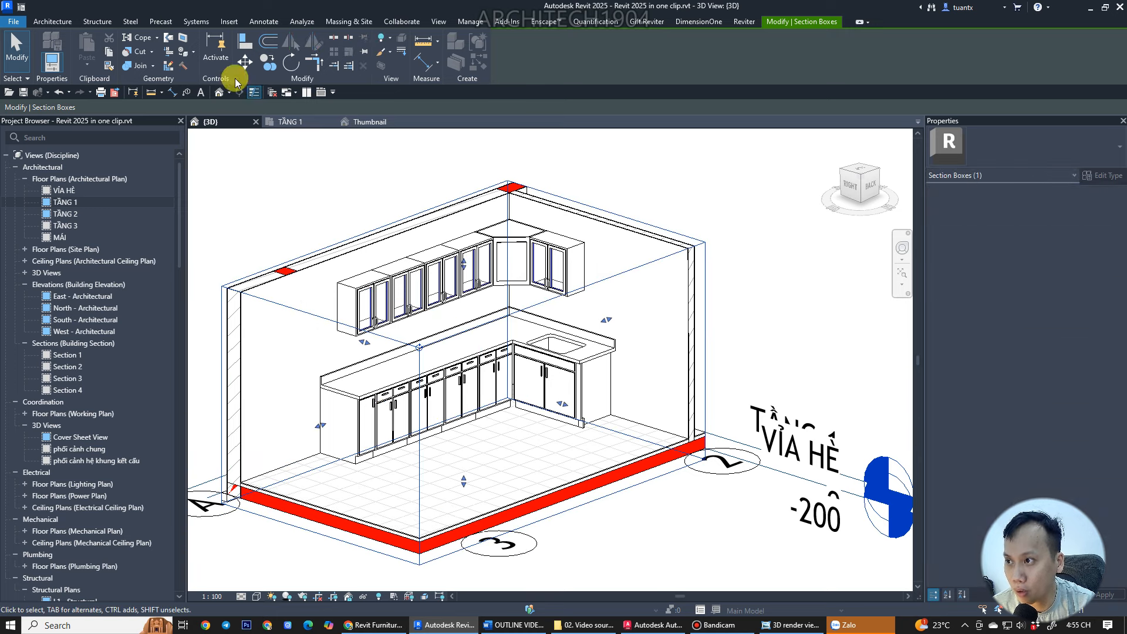
click(61, 21)
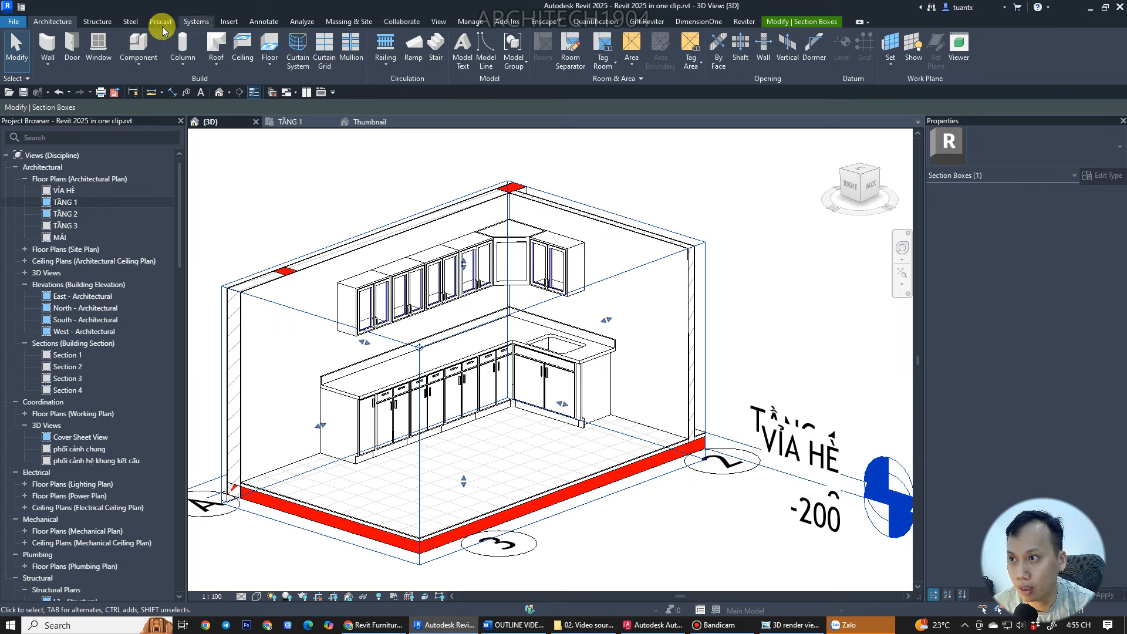
- Start loading a family and browse the US library to the Mid-Range folder under Specialty Equipment, Domestic
click(230, 21)
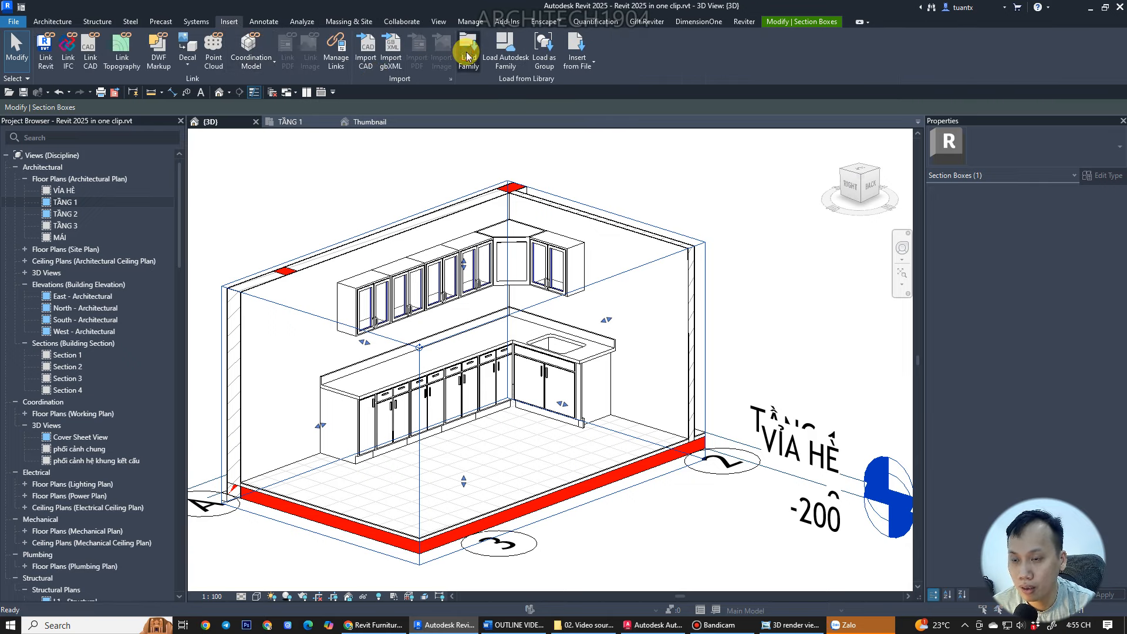
click(468, 56)
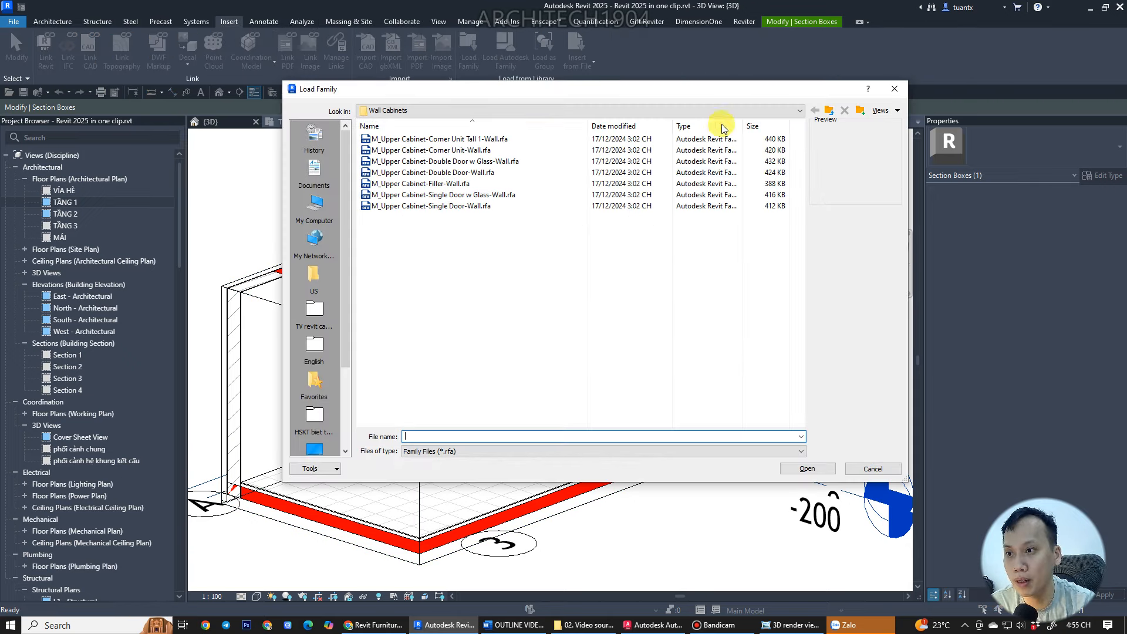
click(834, 111)
click(834, 111)
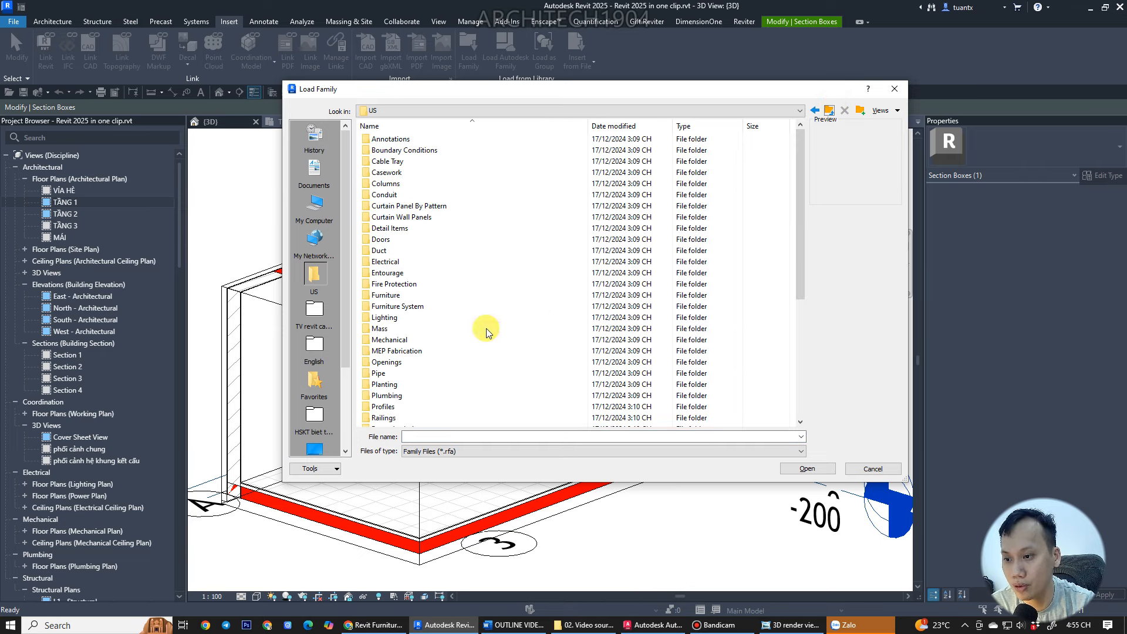
scroll(471, 342, down, 6)
click(412, 253)
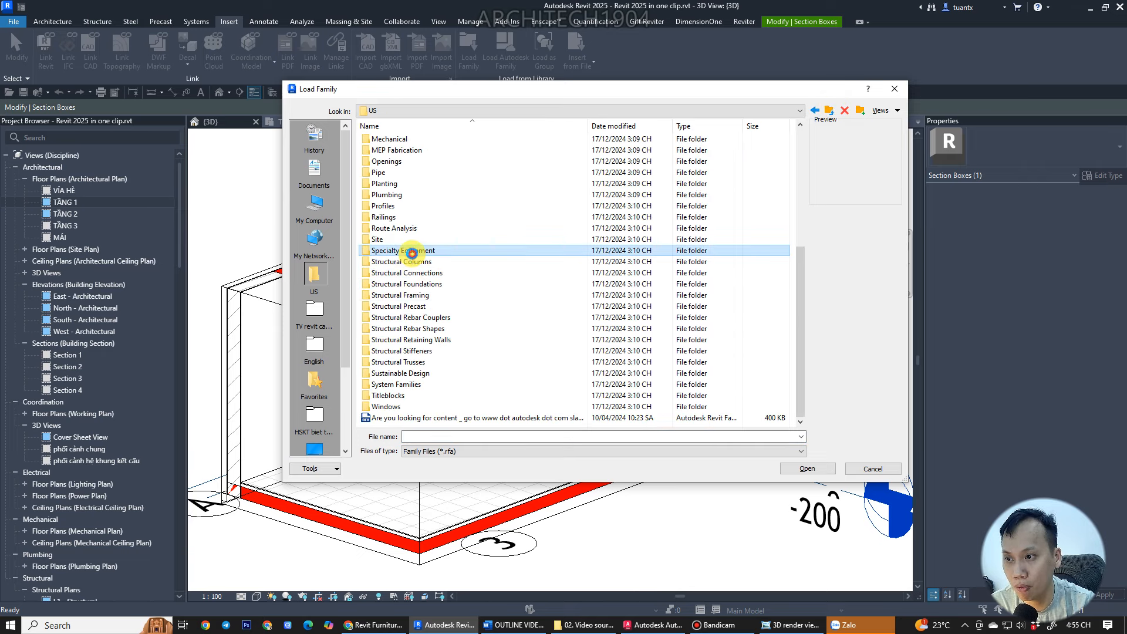
double_click(412, 253)
double_click(393, 150)
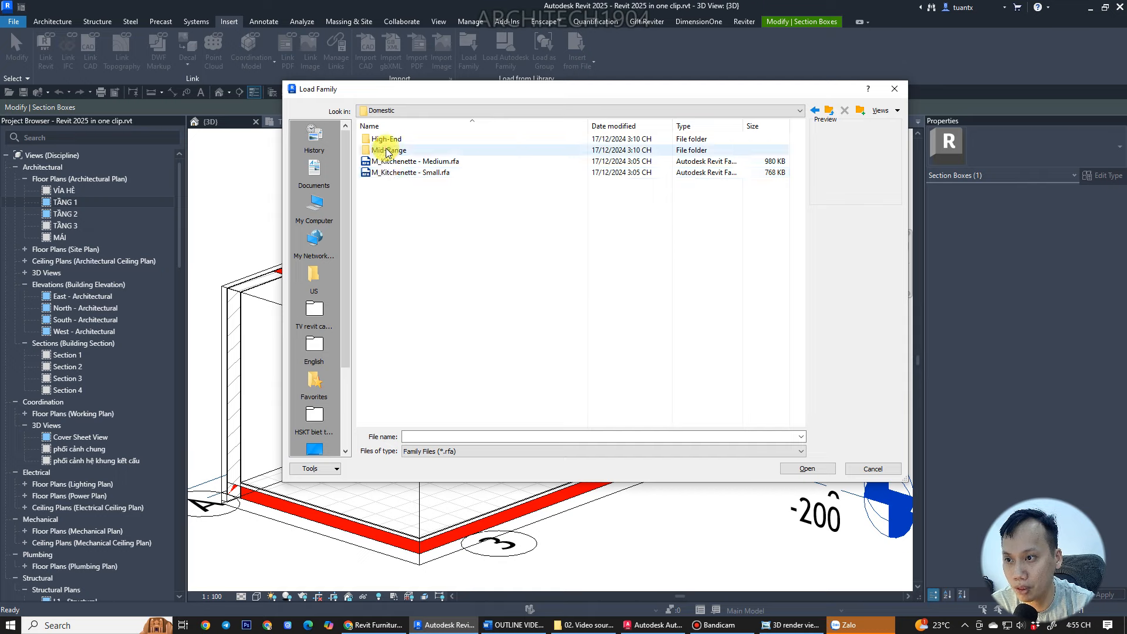
double_click(387, 151)
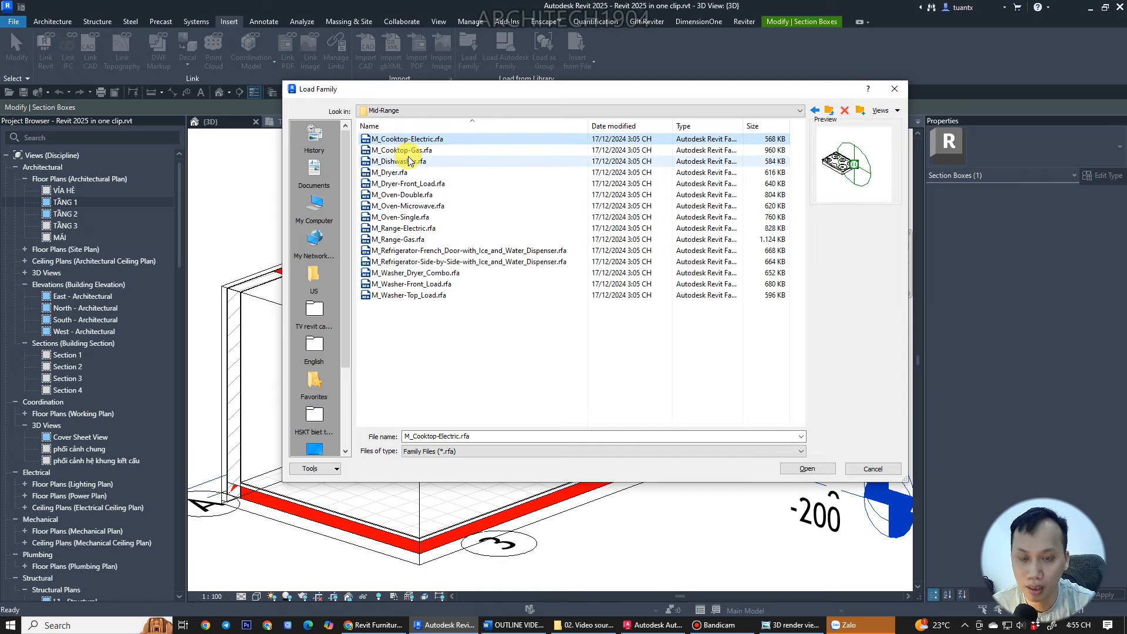
- Preview the Mid-Range appliance families and load M_Refrigerator-Side-by-Side-with_Ice_and_Water_Dispenser
key(Down)
key(Down)
key(Down)
key(Down)
key(Down)
key(Down)
key(Down)
key(Down)
key(Down)
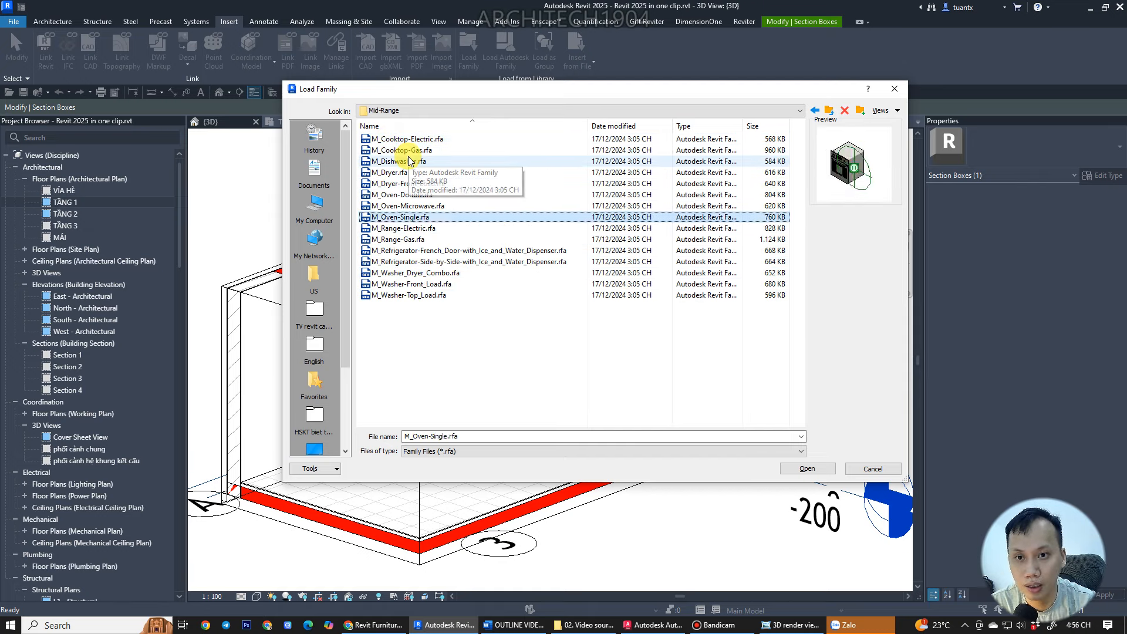
key(Down)
key(Down)
key(Down)
key(Down)
key(Down)
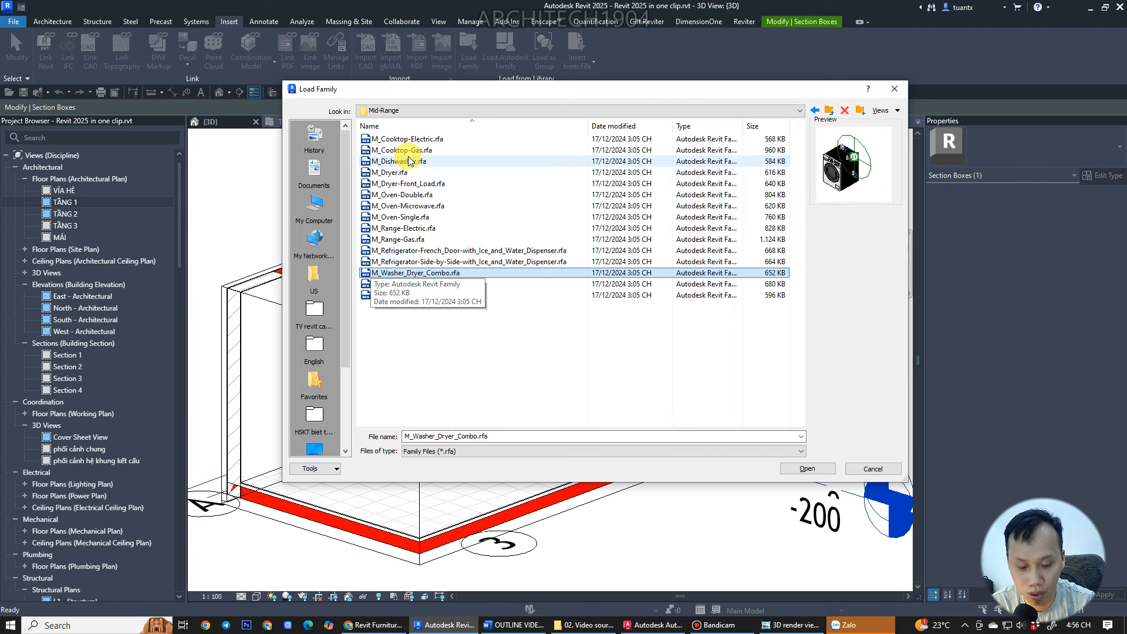
key(Up)
key(Up)
key(Up)
key(Up)
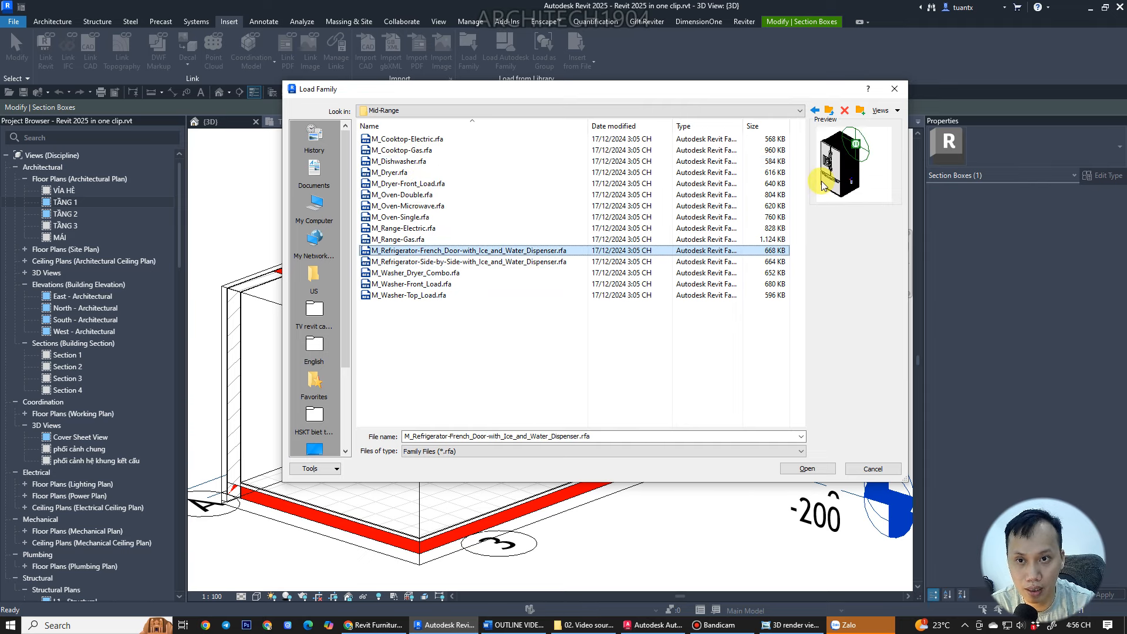
key(Down)
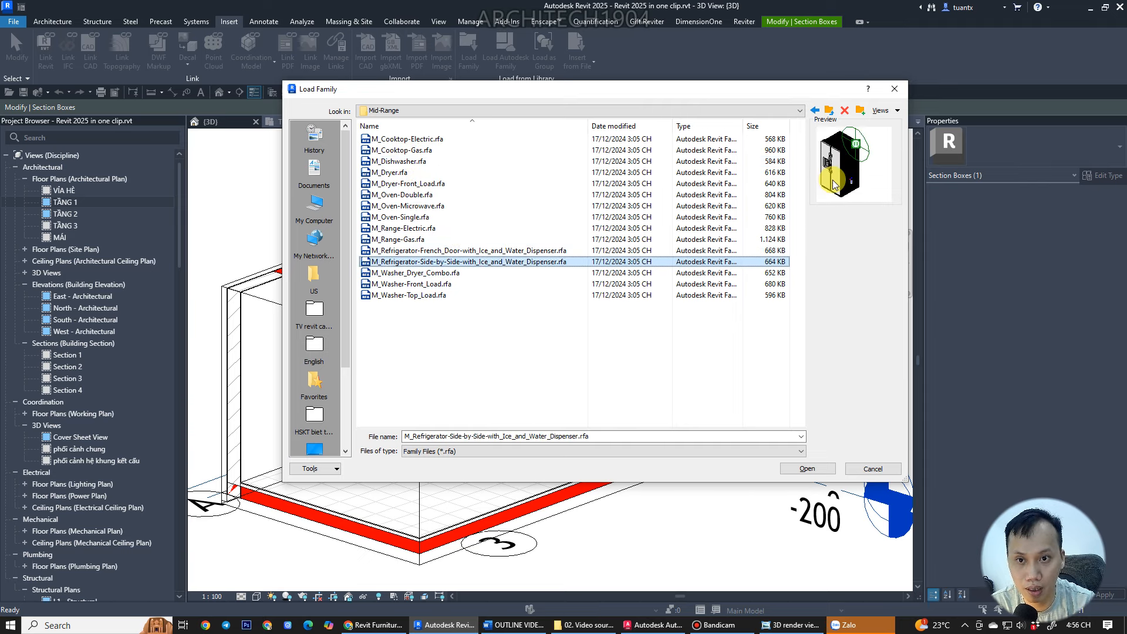
double_click(407, 262)
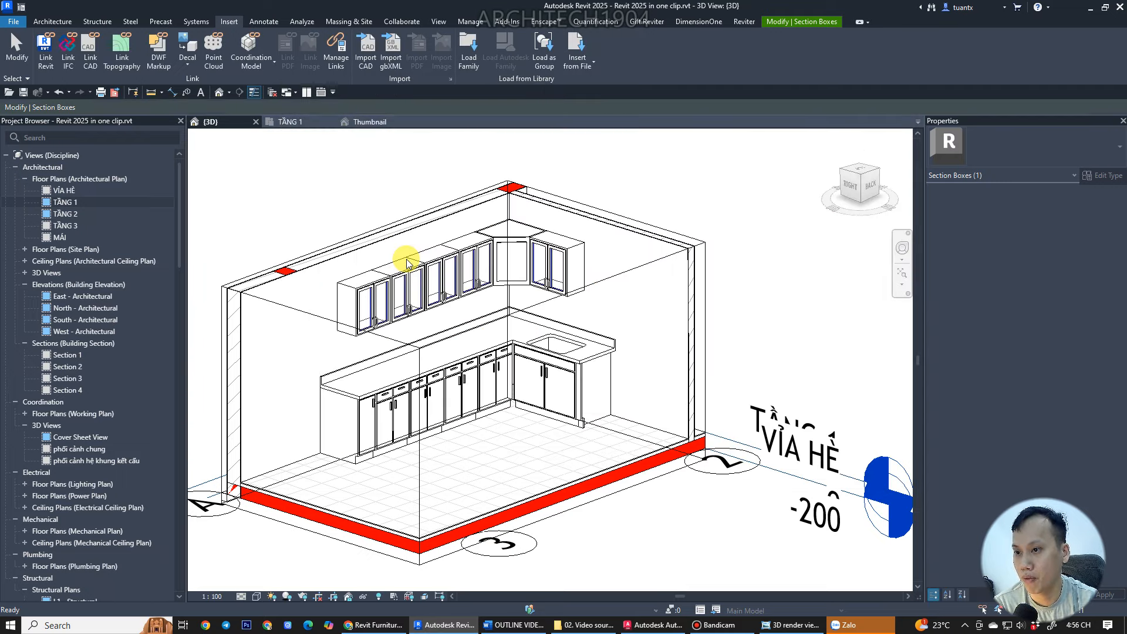
- Place the 850mm side-by-side refrigerator in the TẦNG 1 plan, flush with the end of the long countertop
click(288, 122)
scroll(428, 397, down, 4)
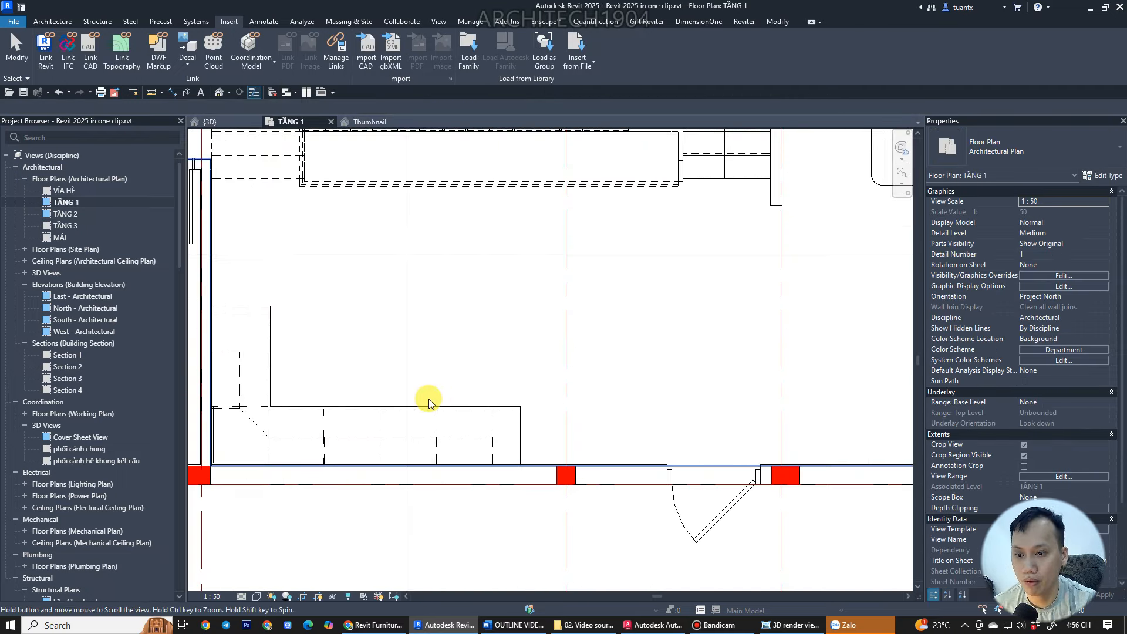
key(m)
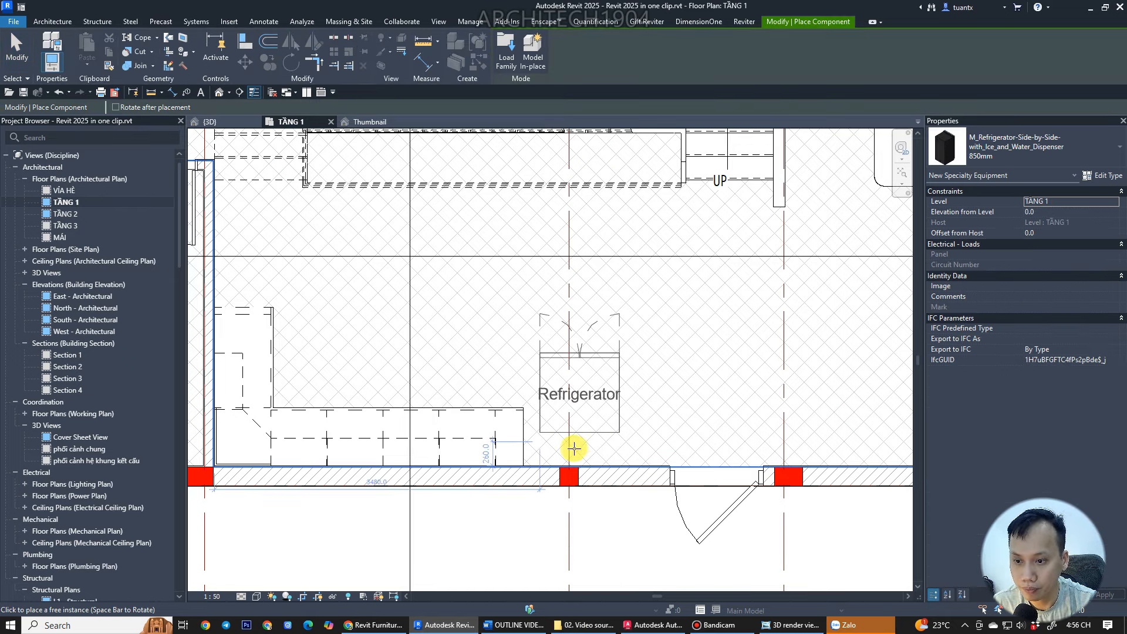
scroll(567, 467, up, 3)
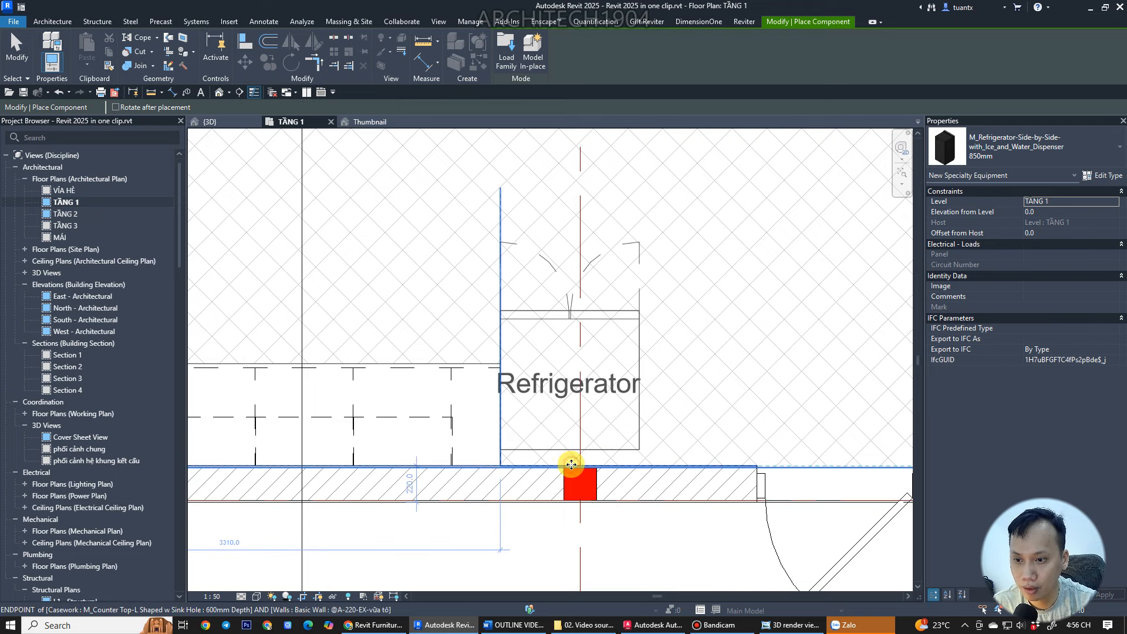
click(571, 464)
key(Escape)
- Move the refrigerator back against the wall face and check its position in the 3D view
scroll(545, 456, up, 2)
click(550, 445)
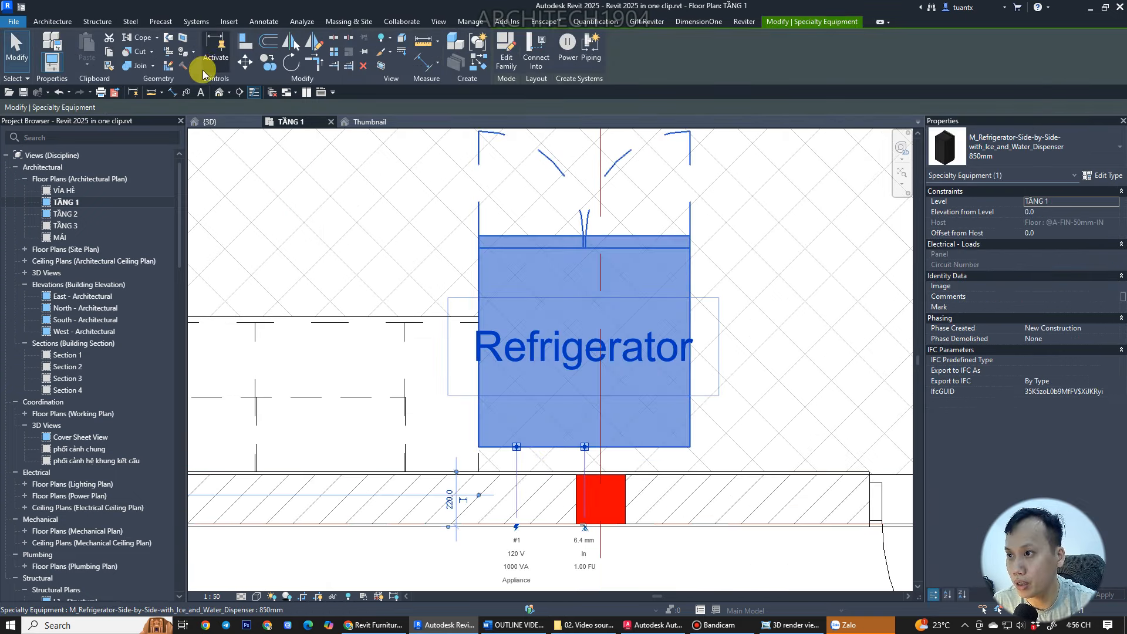
click(243, 65)
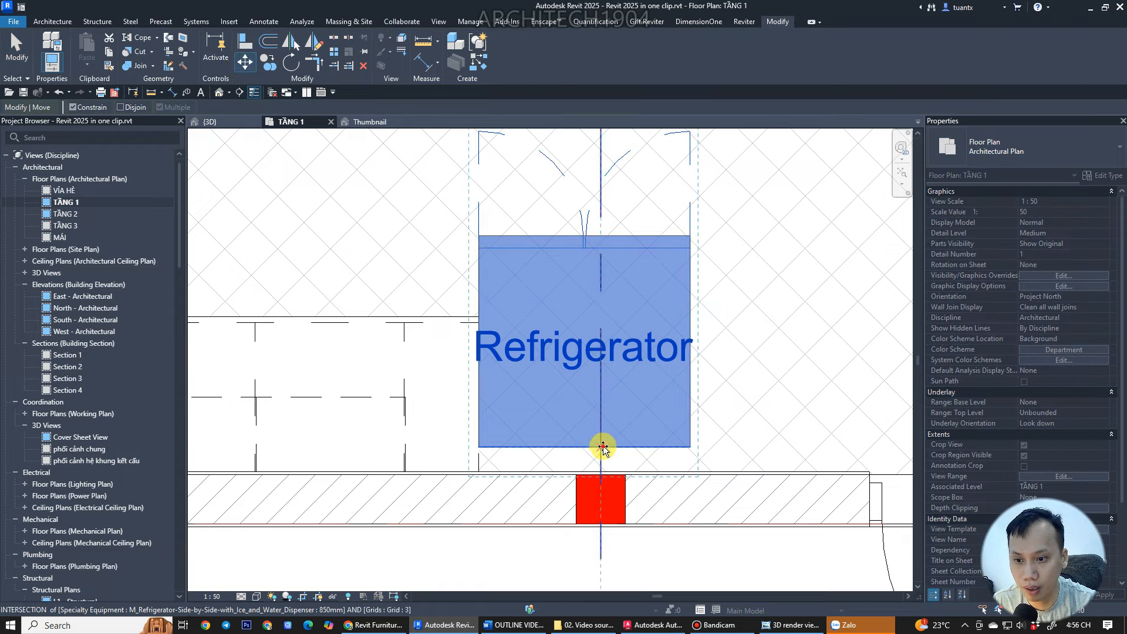
click(603, 470)
click(603, 469)
scroll(513, 422, down, 3)
key(Escape)
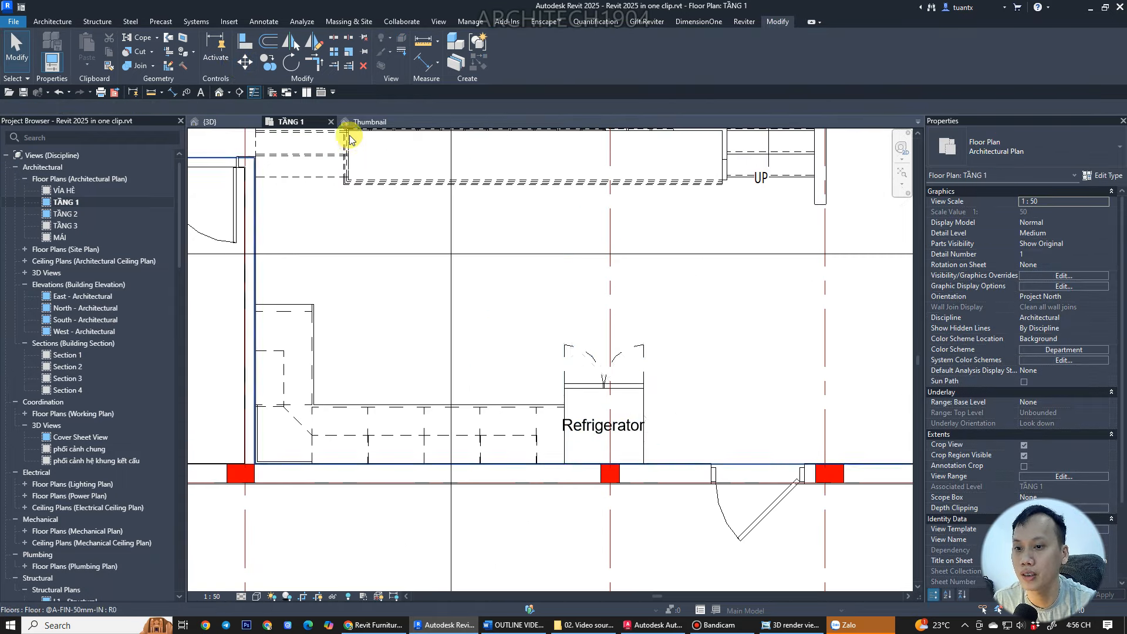
click(223, 122)
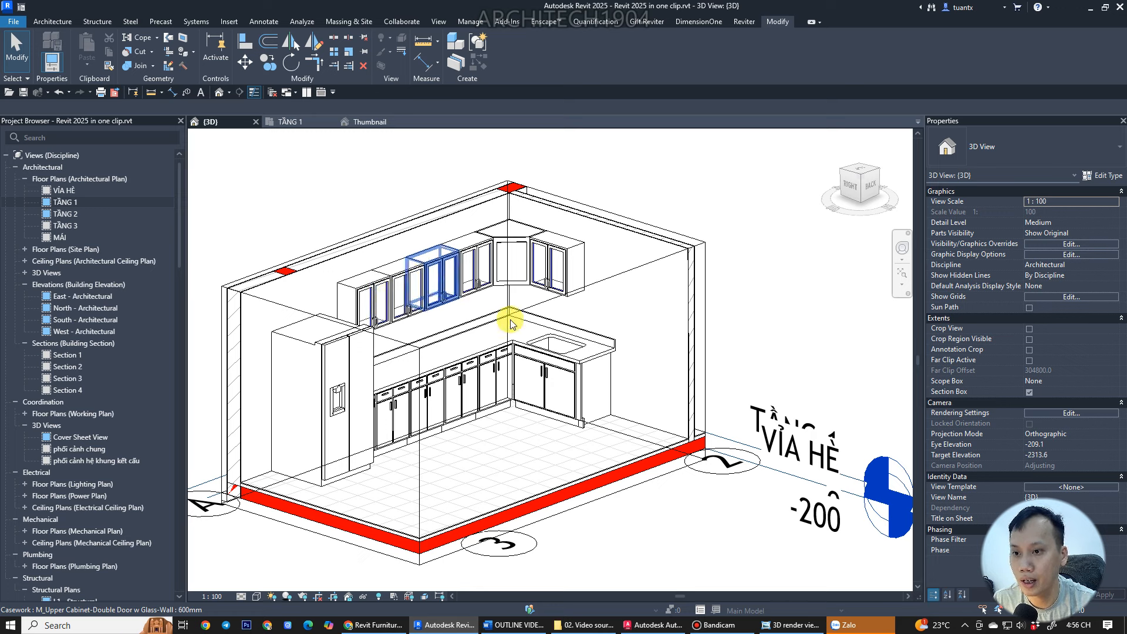
click(276, 123)
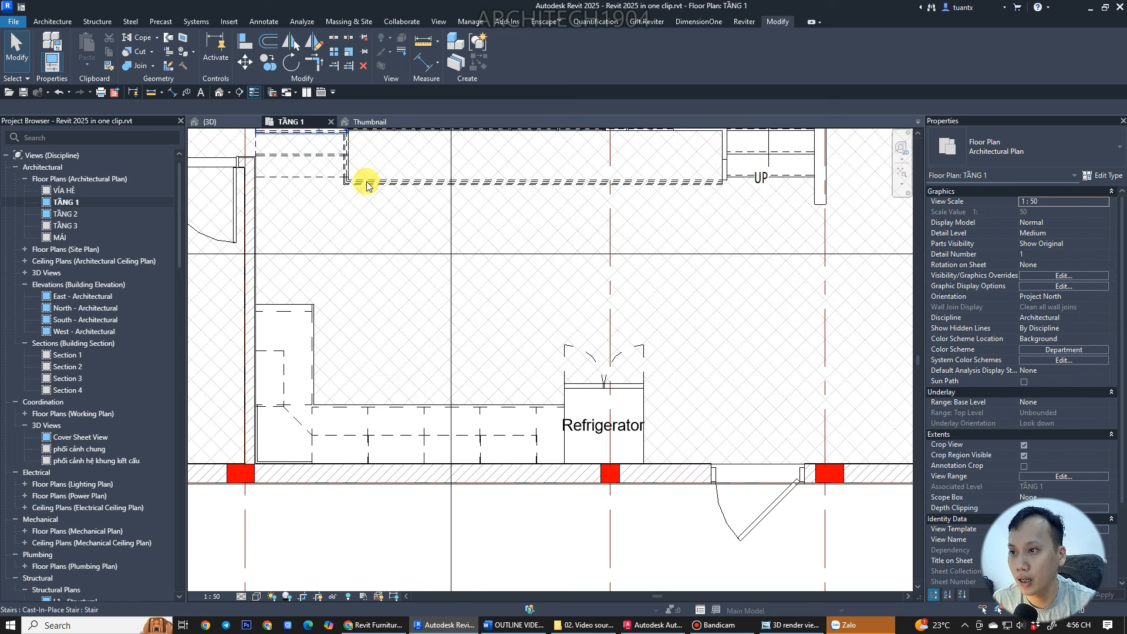
- Load the M_Dishwasher family from the Mid-Range folder, overwriting the existing version
click(228, 22)
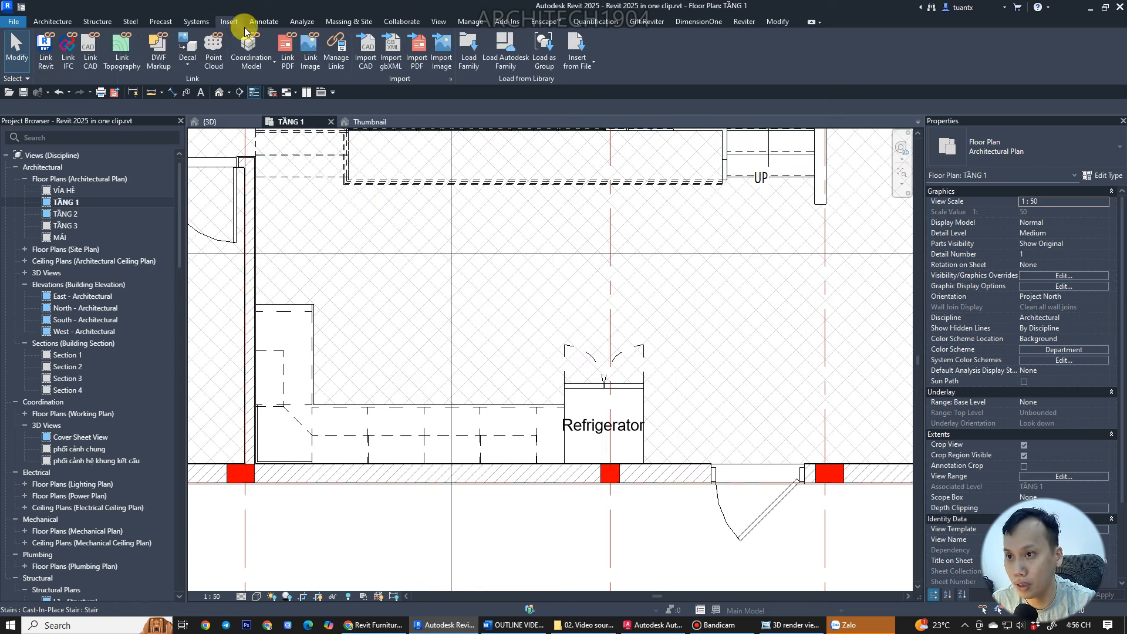
click(468, 57)
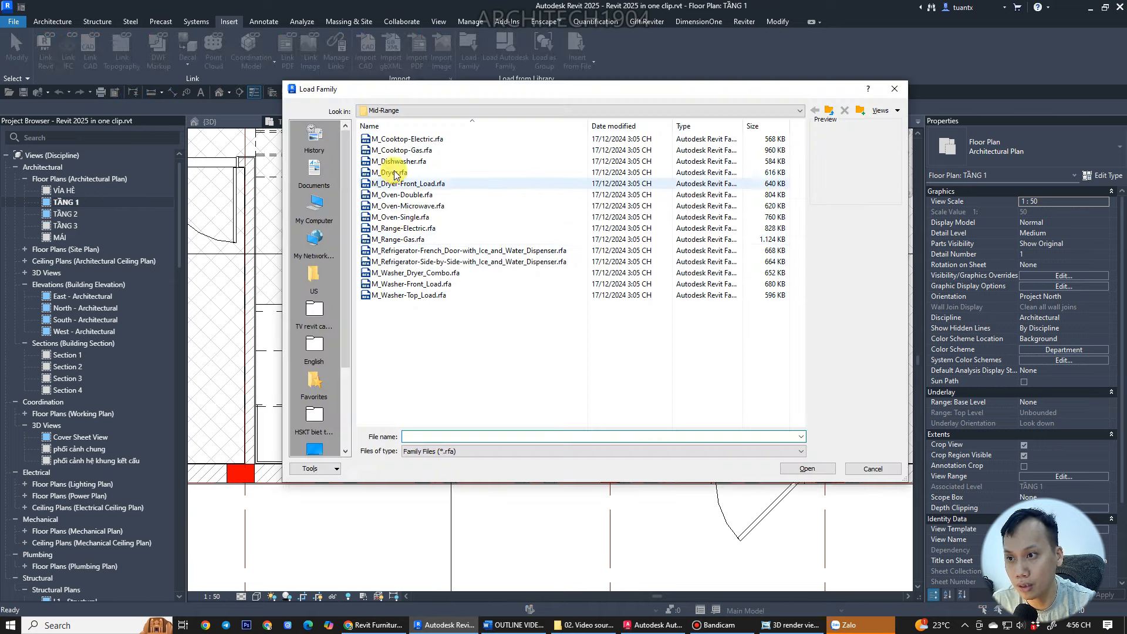
click(411, 157)
click(693, 412)
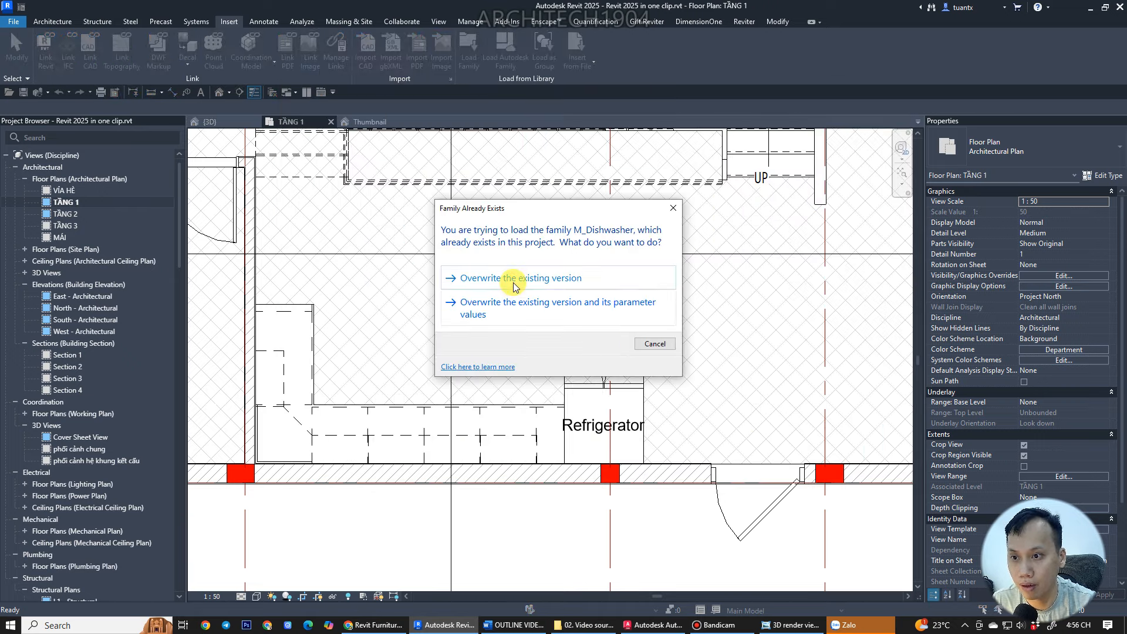
click(515, 279)
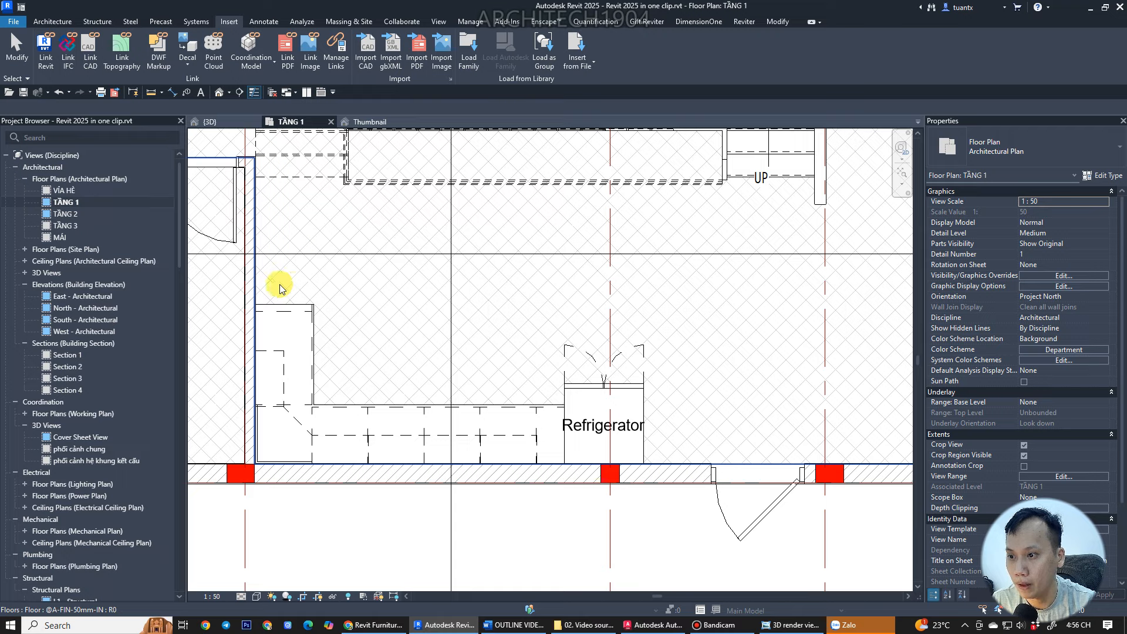
scroll(279, 284, up, 3)
key(c)
key(m)
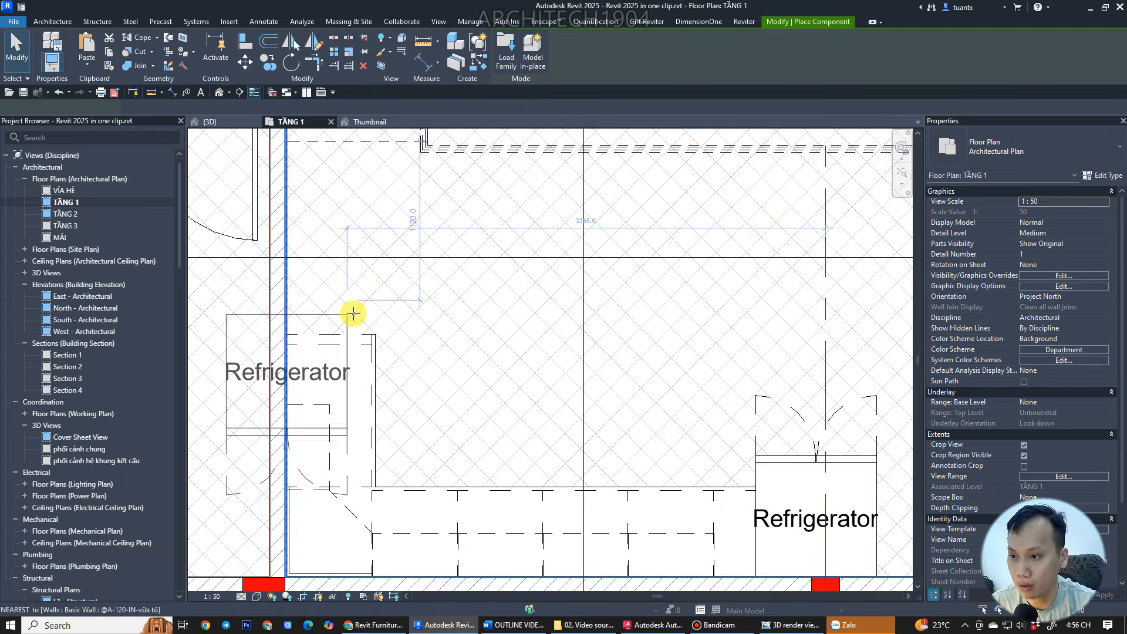
key(space)
key(Escape)
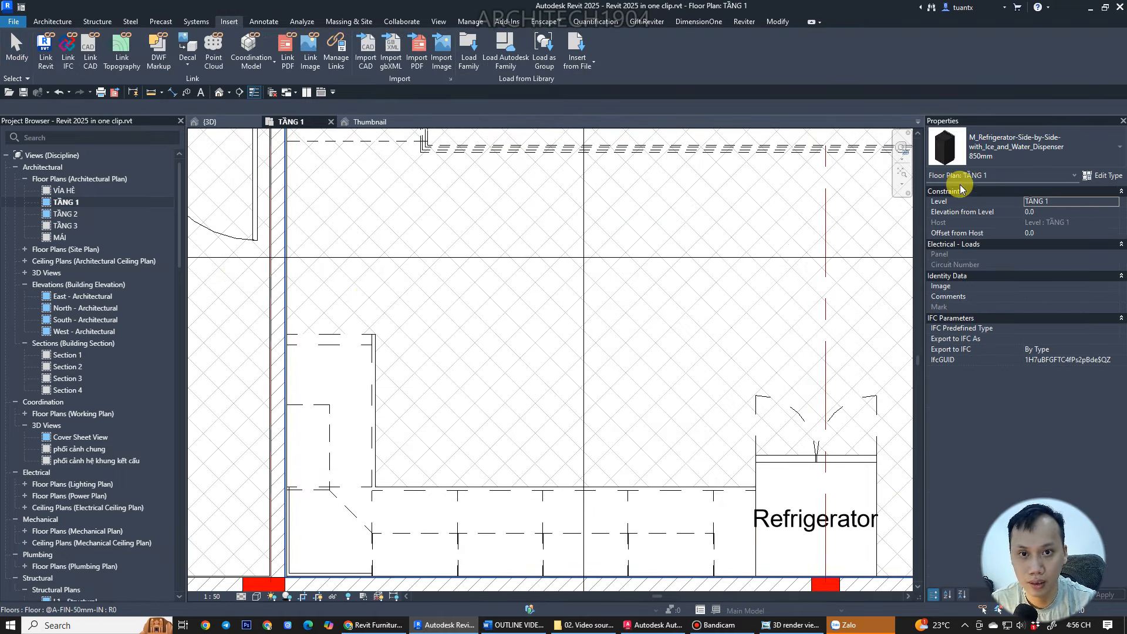
- Place the 600mm M_Dishwasher in the TẦNG 1 plan at the end of the short counter leg, rotated with its back toward the wall
key(m)
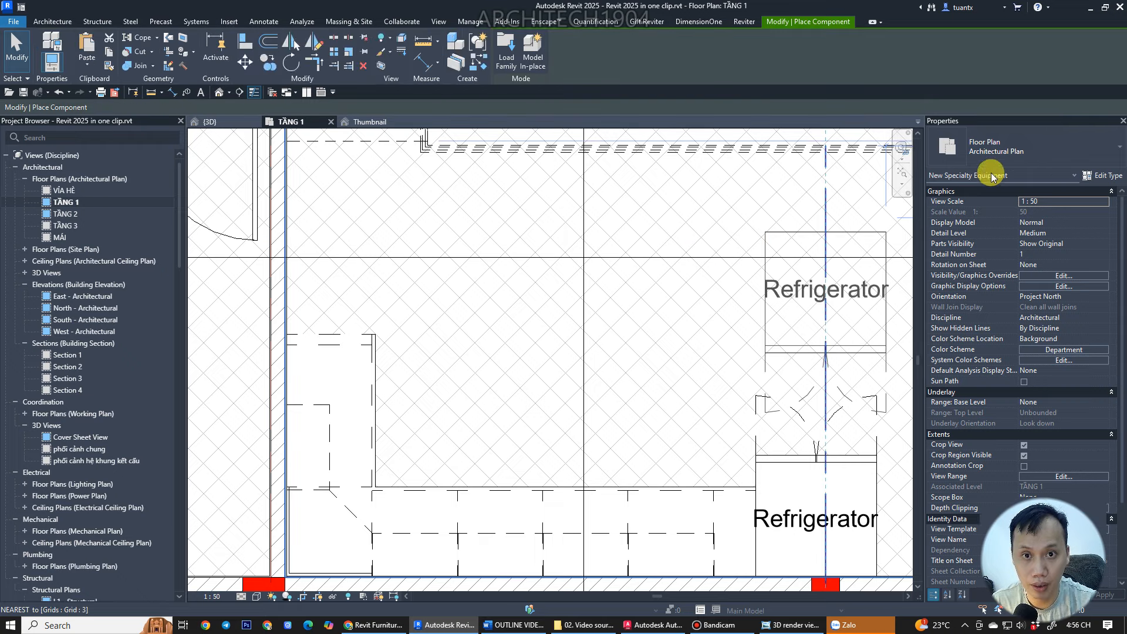
click(1005, 150)
text(dis)
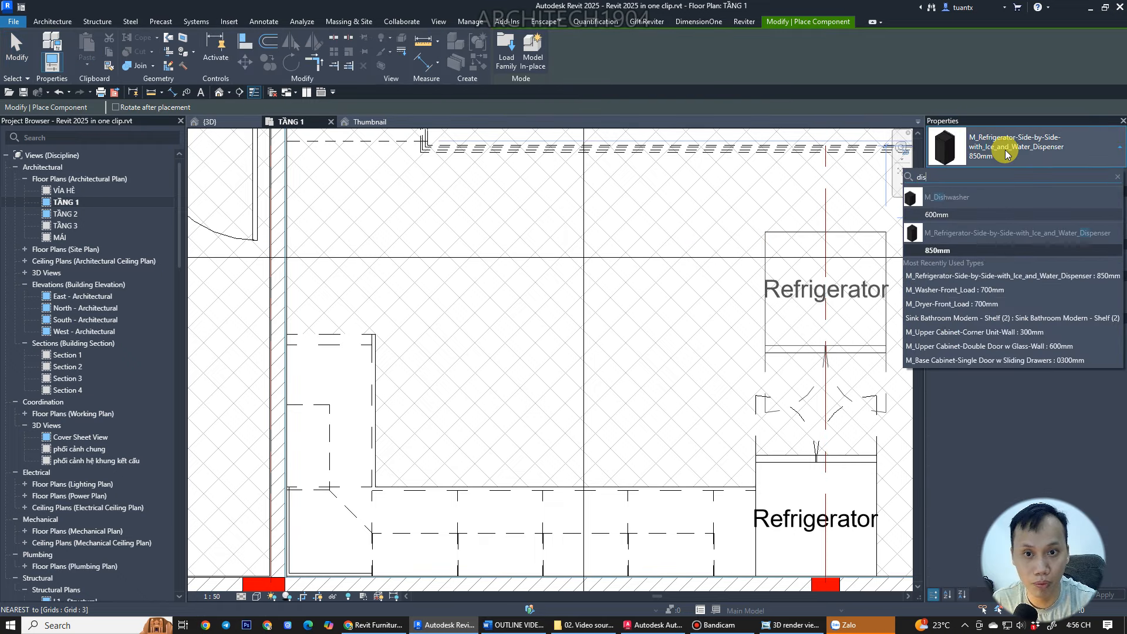
click(937, 249)
key(space)
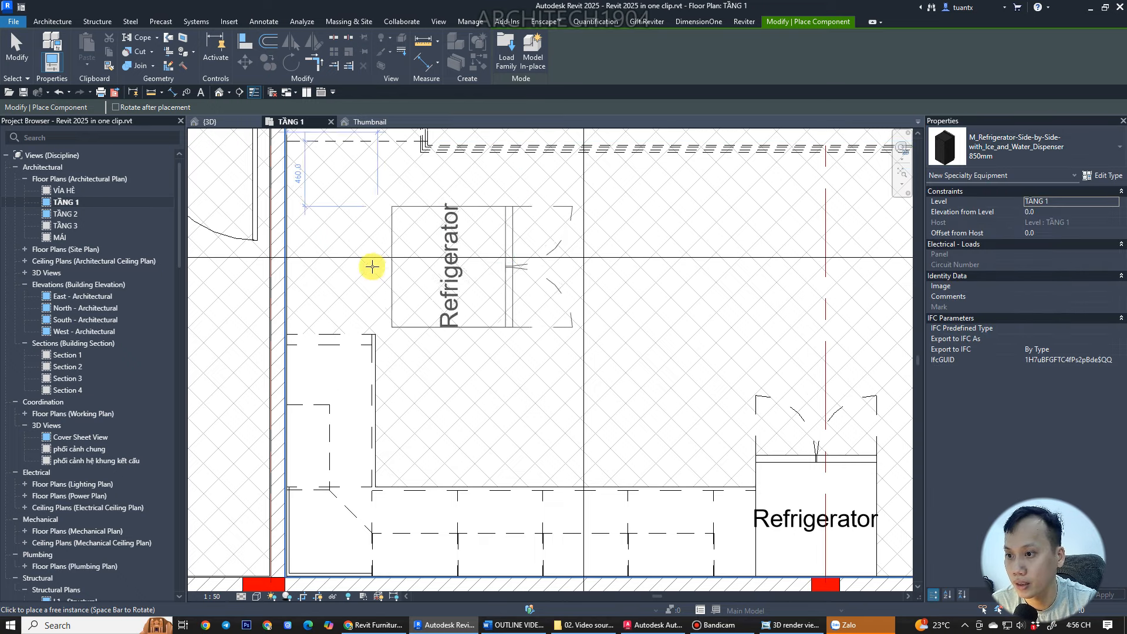
click(1002, 151)
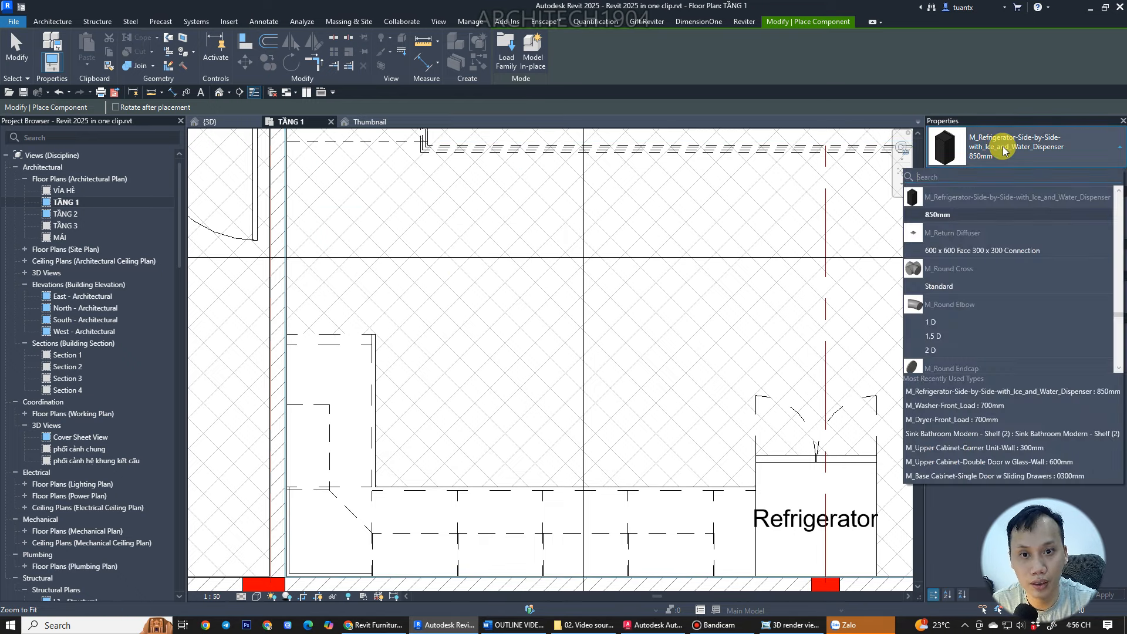
text(di)
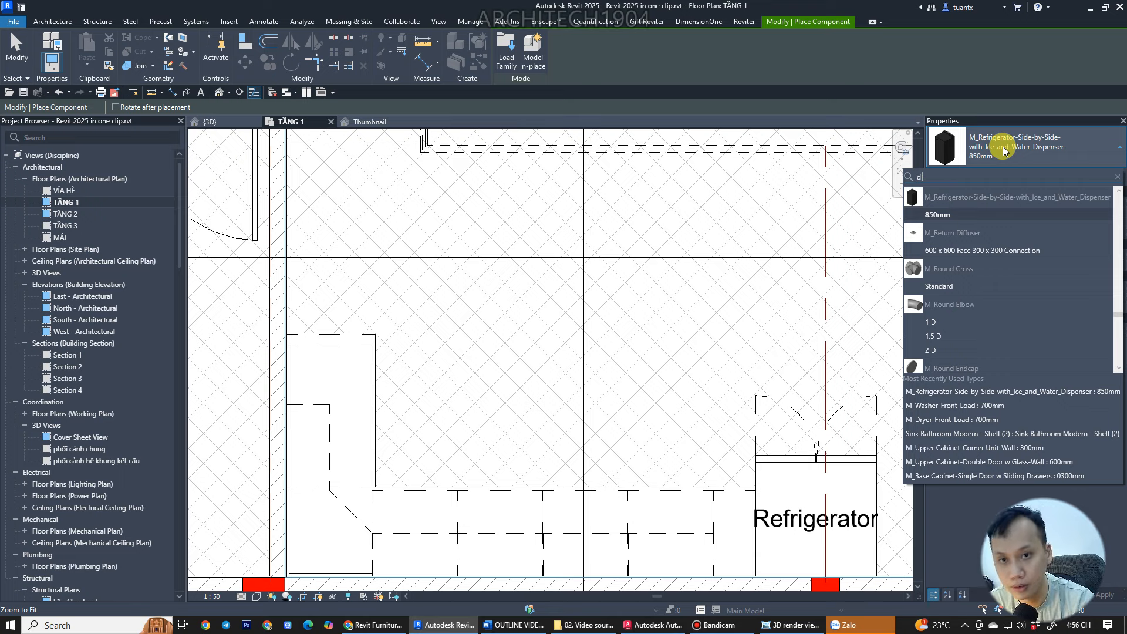
text(sh)
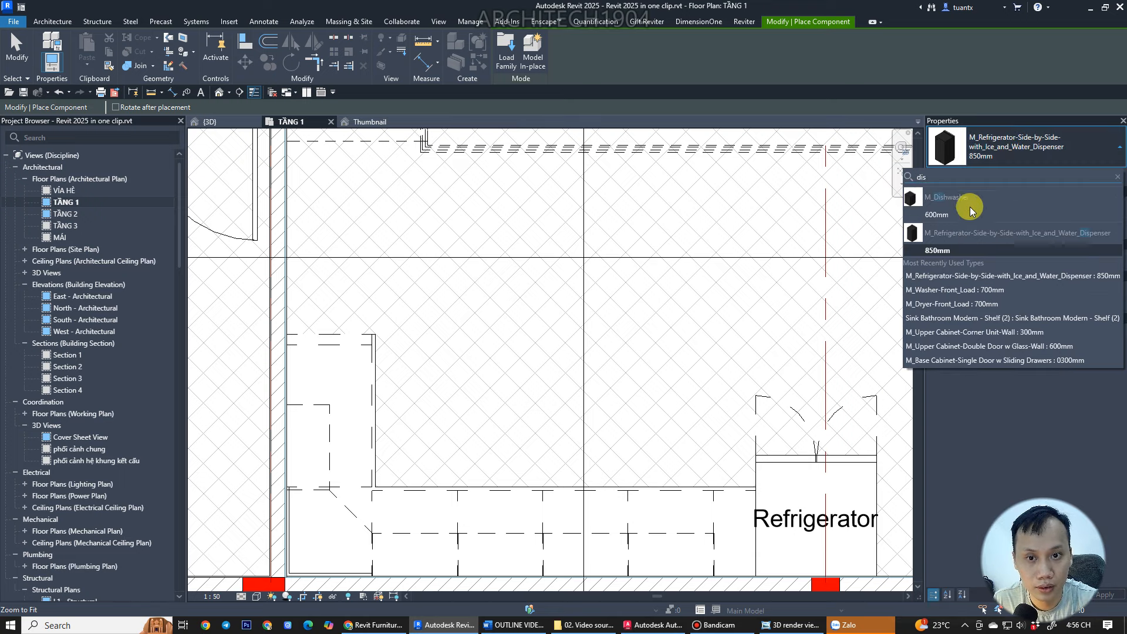
click(965, 213)
key(space)
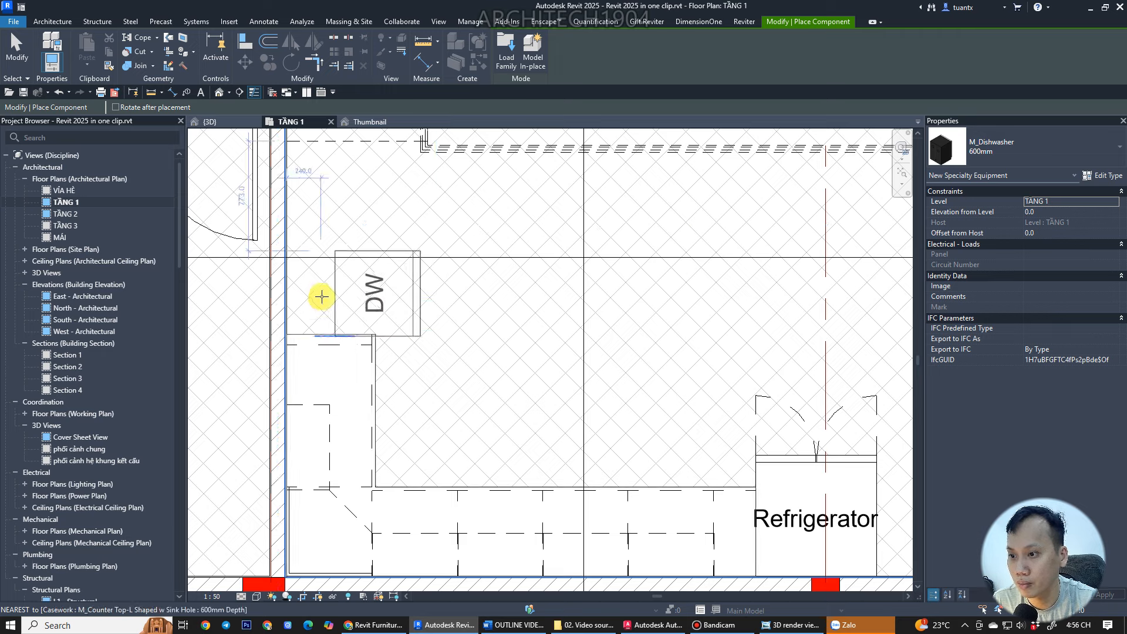
click(282, 291)
key(Escape)
key(Escape)
- Move the dishwasher back to the countertop's wall-side corner, flush with the wall face, and check it in the 3D view
click(297, 269)
scroll(306, 279, up, 2)
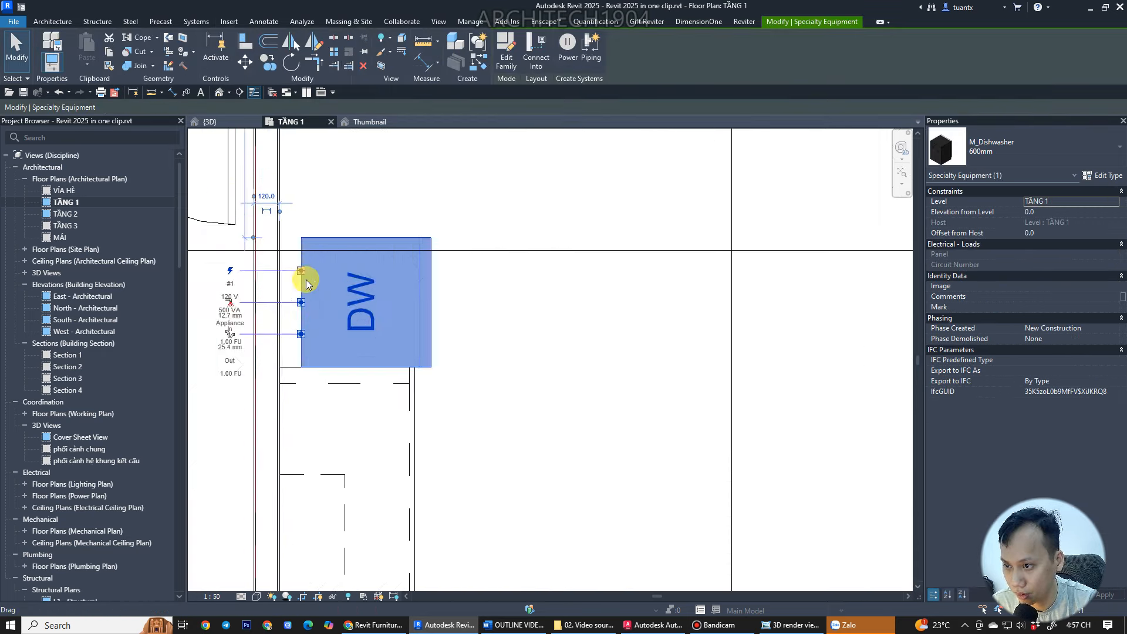
scroll(306, 279, up, 2)
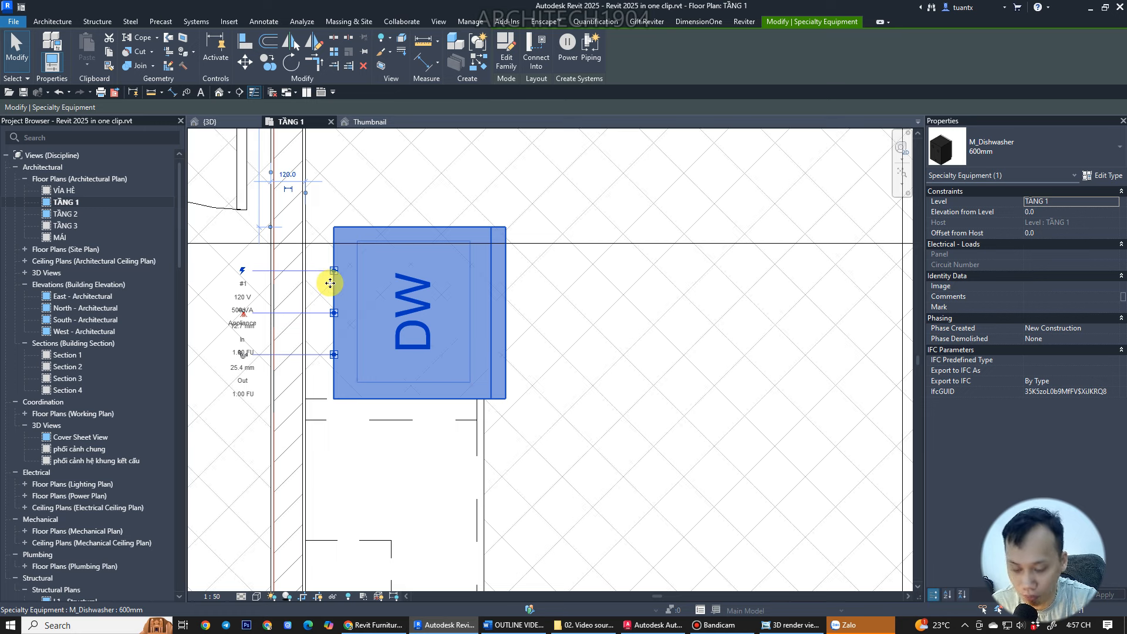
key(m)
key(v)
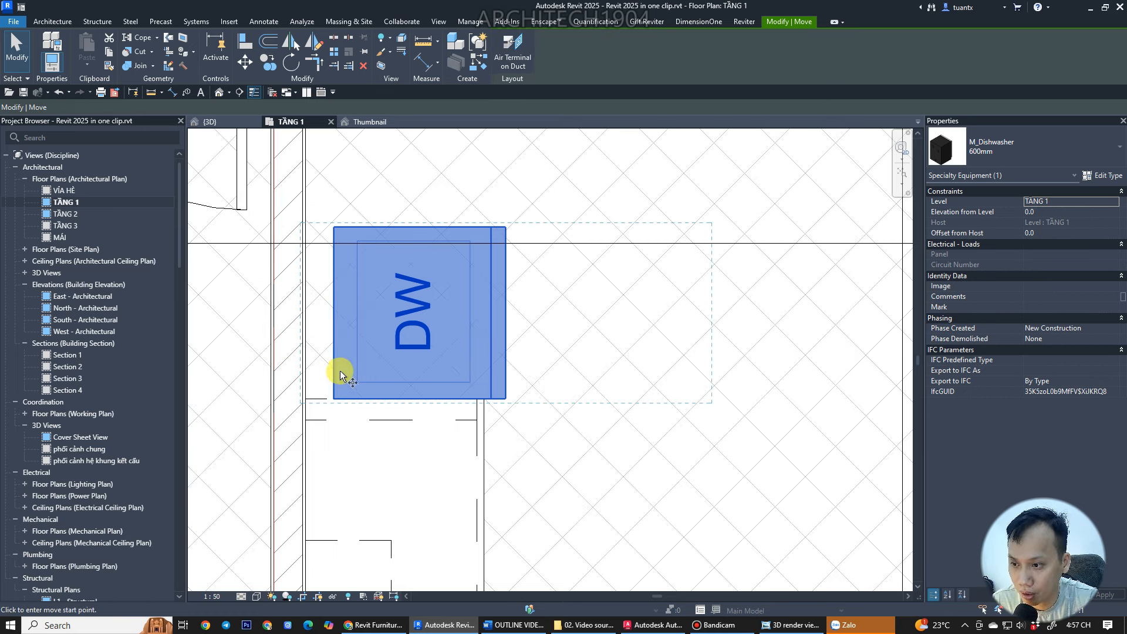
click(337, 398)
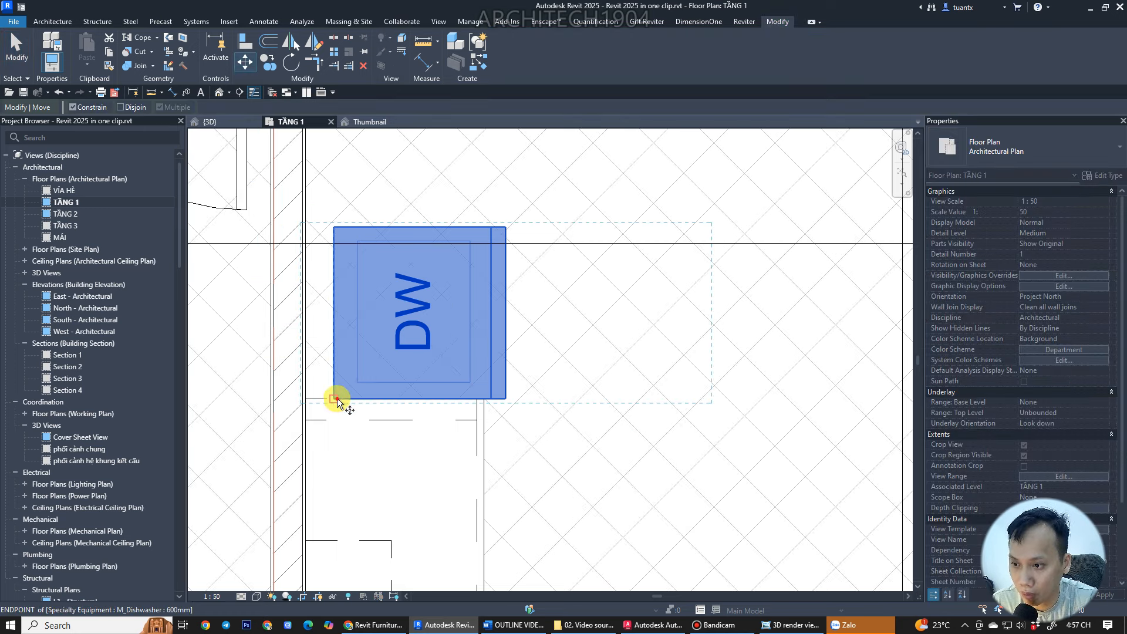
click(306, 399)
scroll(376, 341, down, 4)
key(Escape)
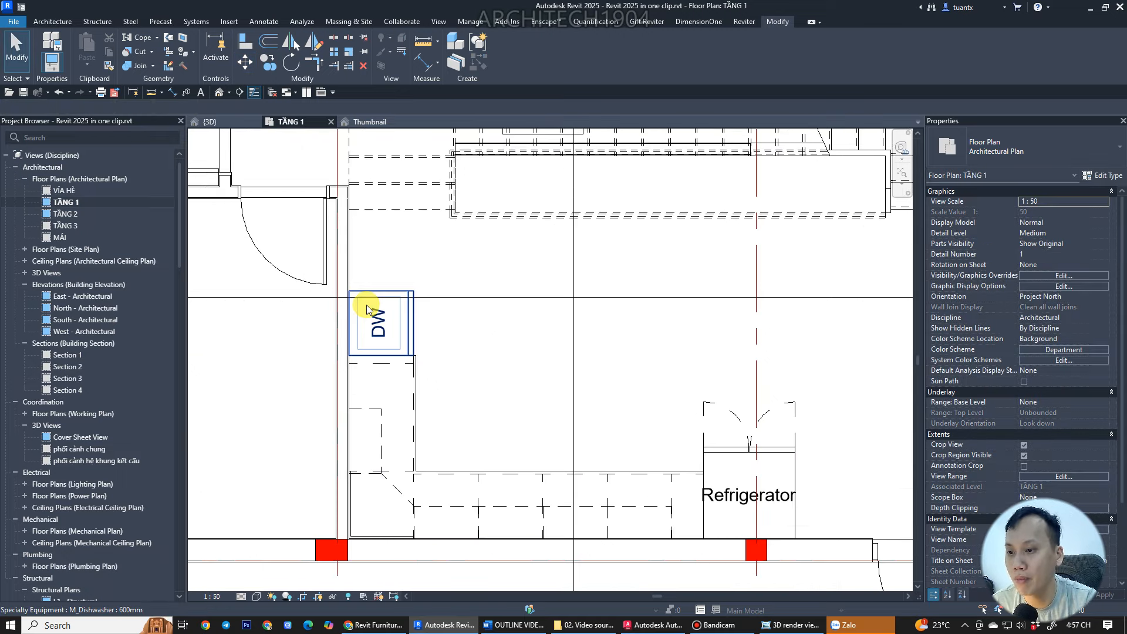
scroll(367, 309, up, 2)
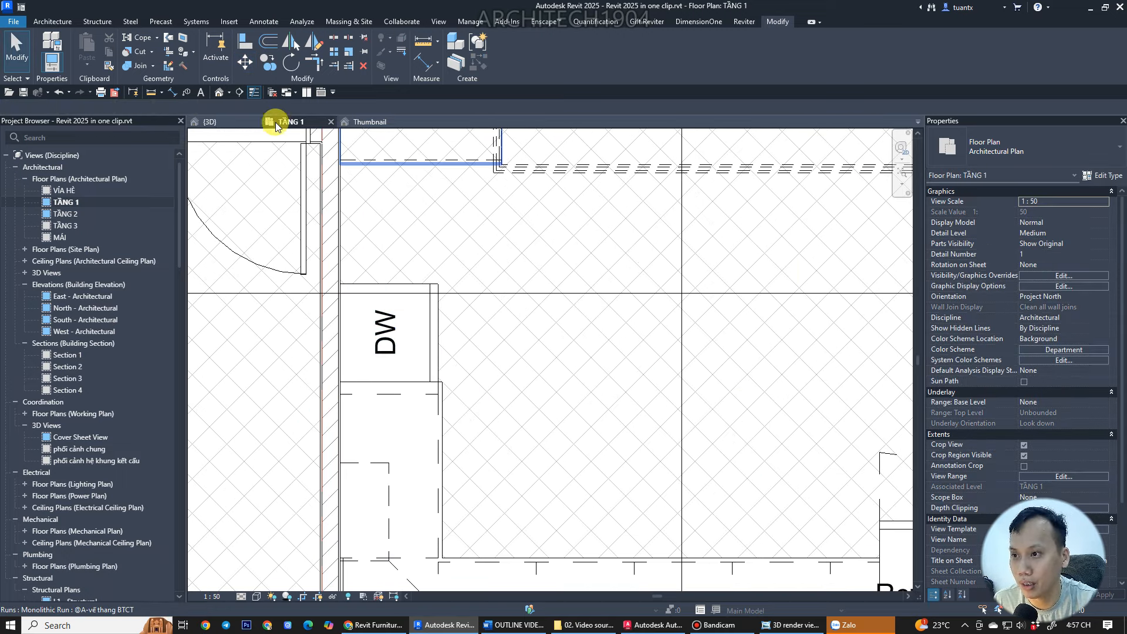
click(232, 126)
mouse_move(491, 252)
shift+middle_down()
mouse_move(649, 385)
mouse_move(616, 372)
mouse_move(579, 404)
shift+middle_up()
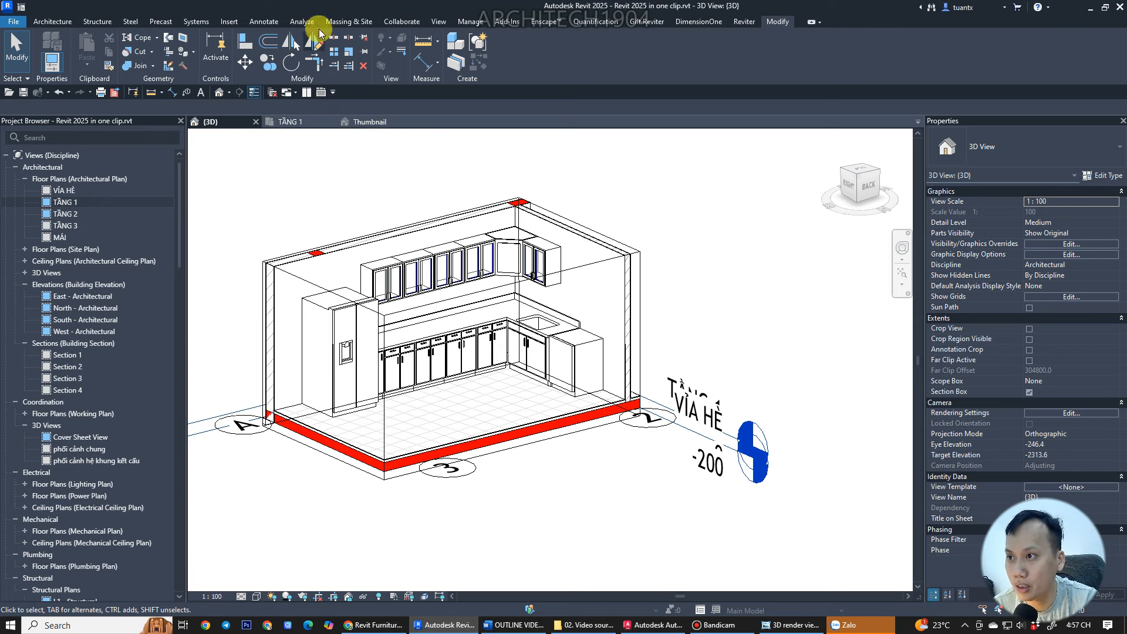
- Preview the oven, range and cooktop families in the Mid-Range folder for loading
click(228, 21)
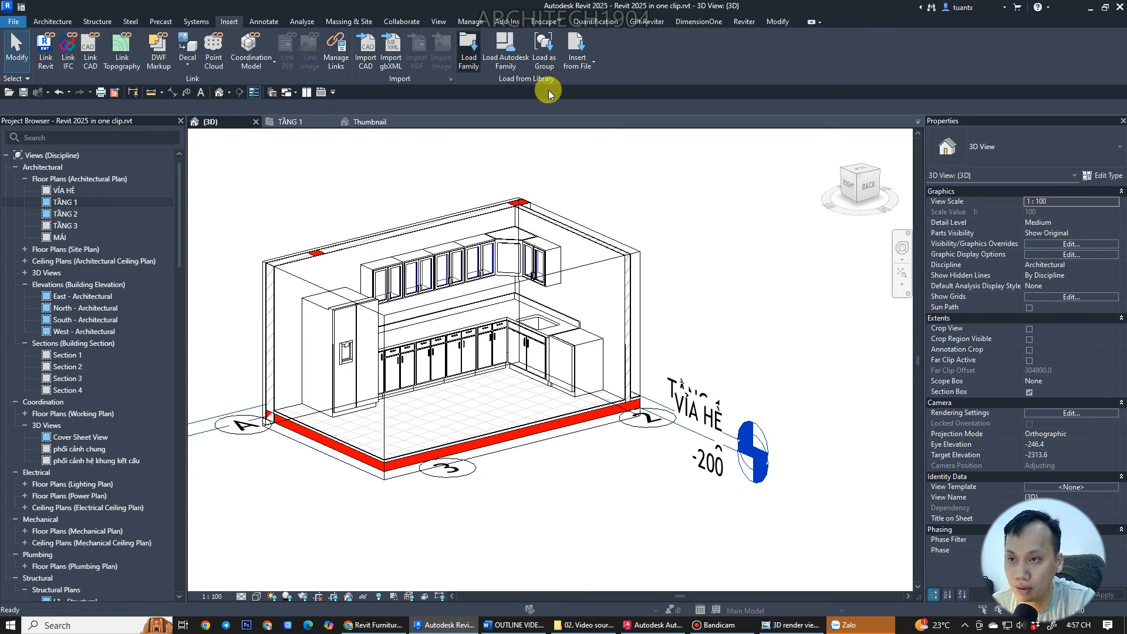
click(468, 50)
click(418, 206)
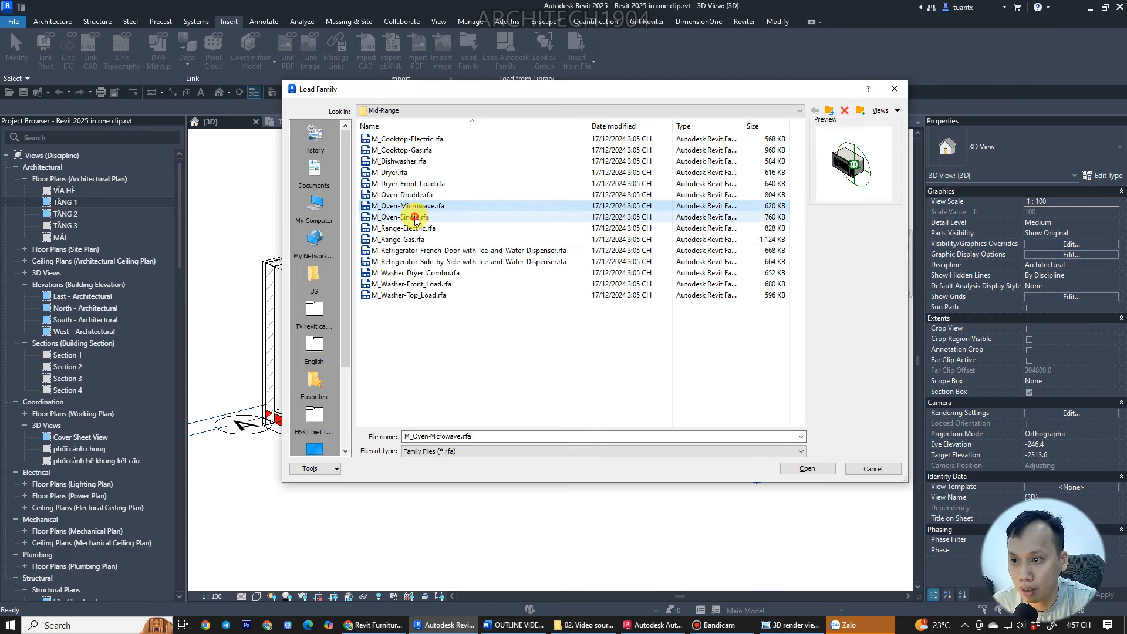
click(416, 217)
click(408, 240)
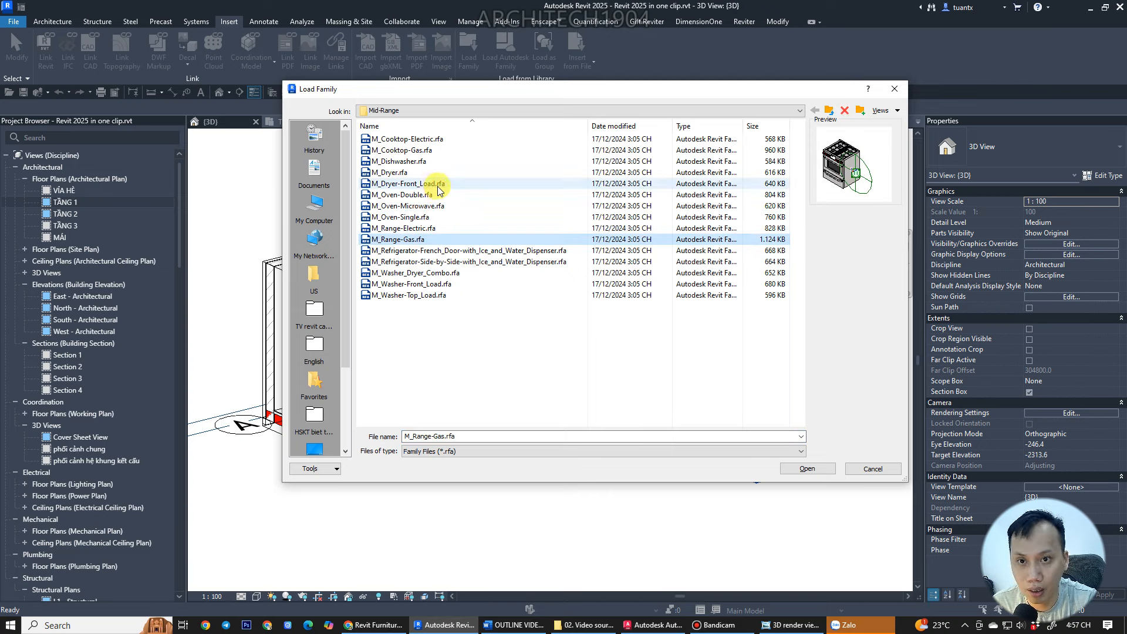
click(403, 260)
click(394, 150)
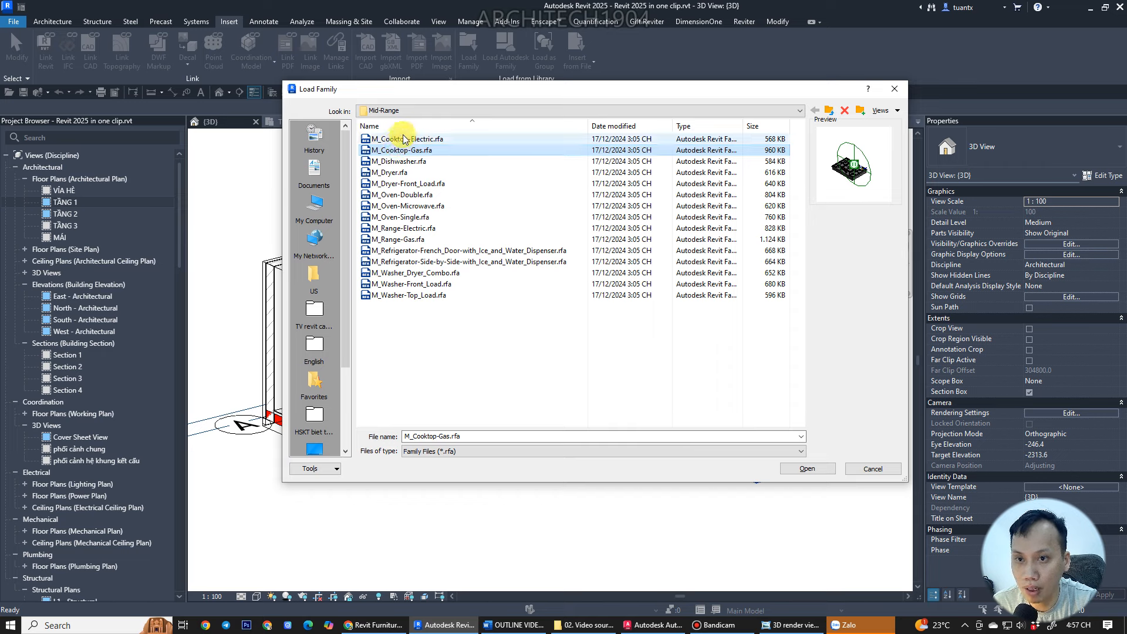
click(399, 126)
click(406, 294)
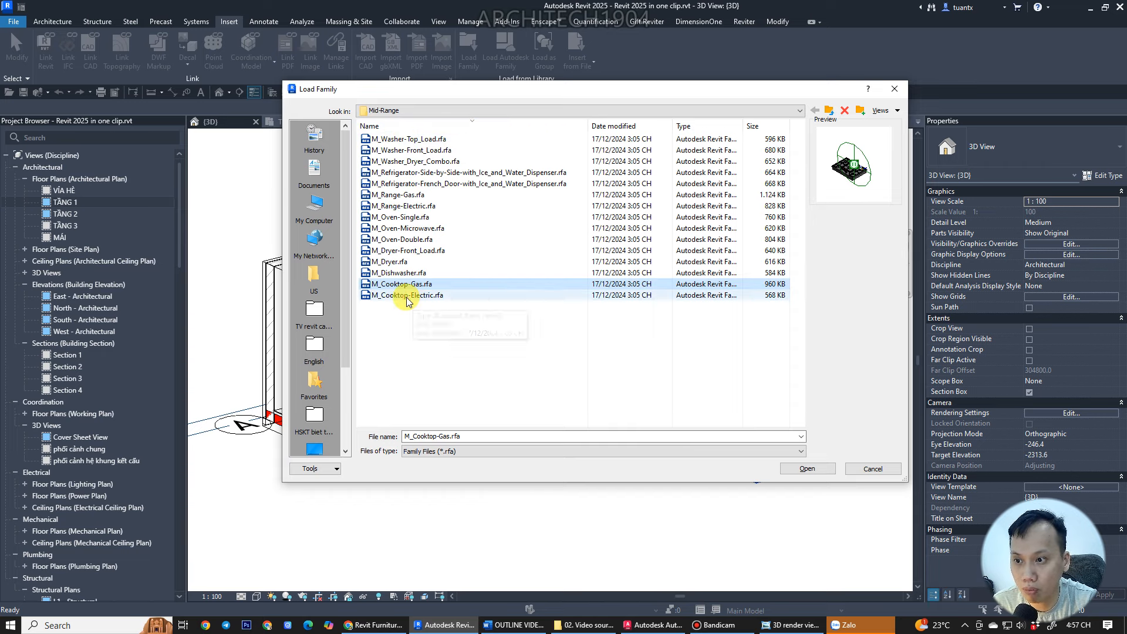
- Preview the wine storage, rangetop and range families in the High-End appliance folder
click(829, 110)
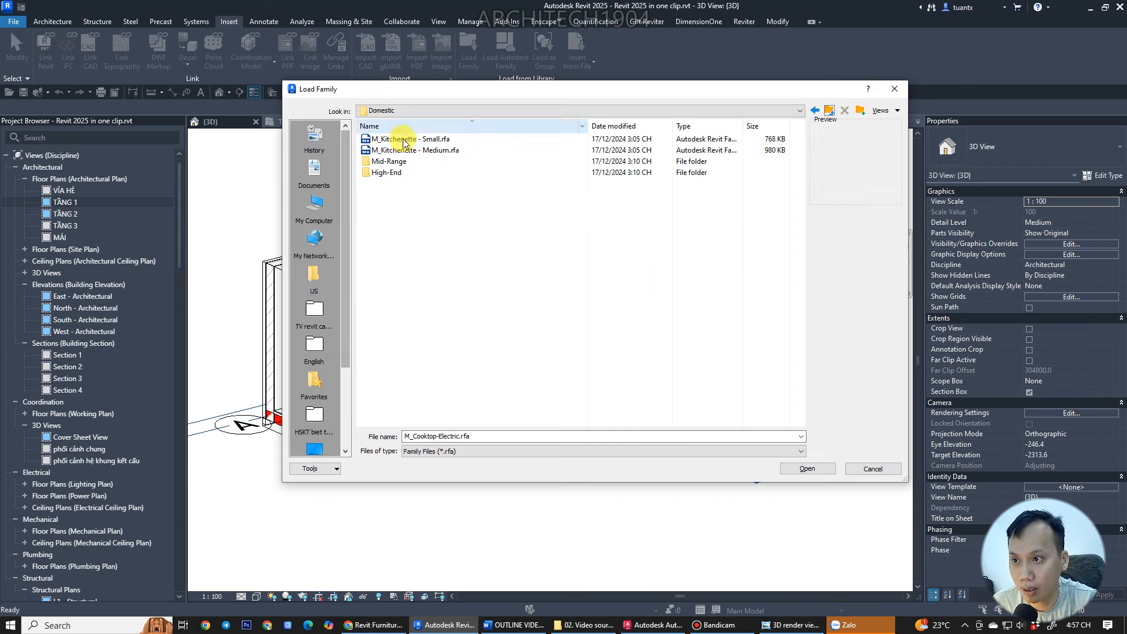
double_click(388, 173)
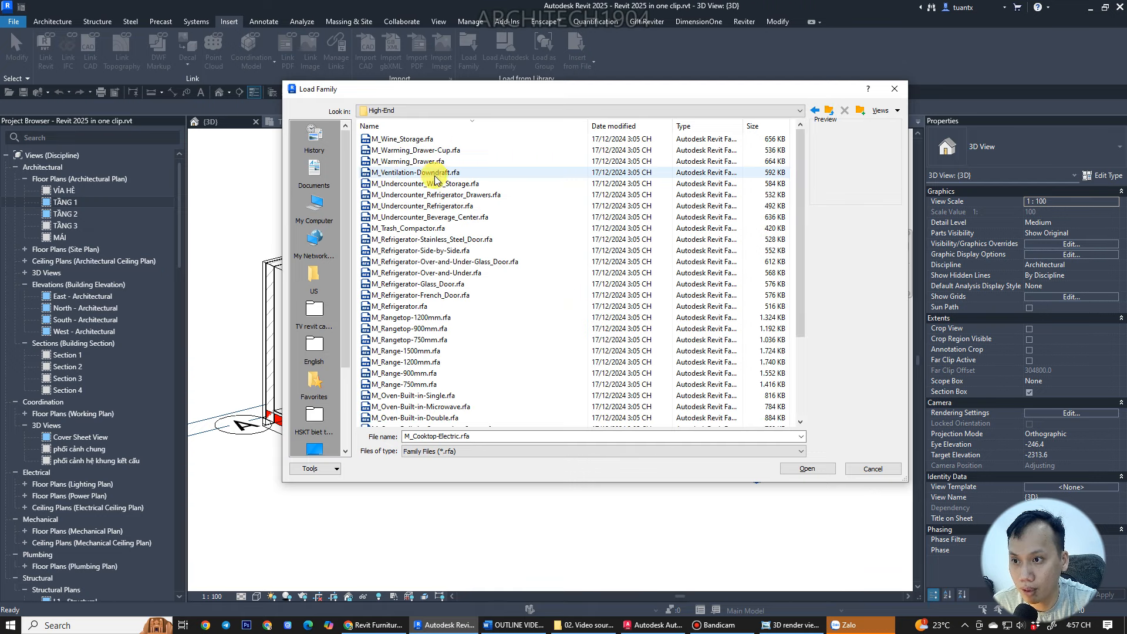
click(403, 139)
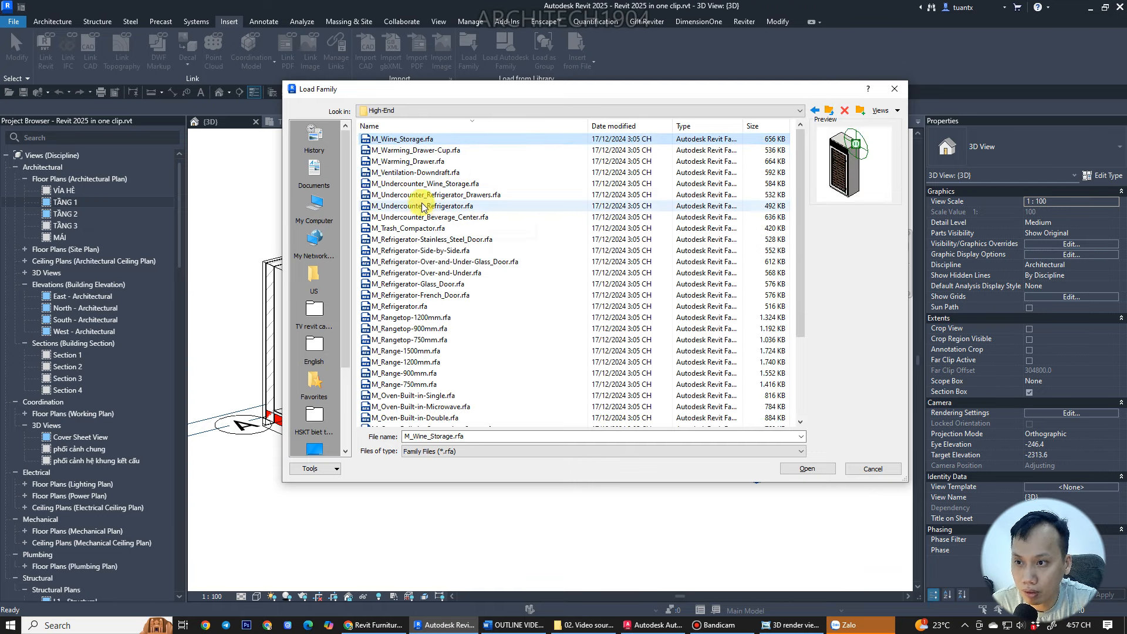
click(408, 327)
click(408, 339)
click(407, 350)
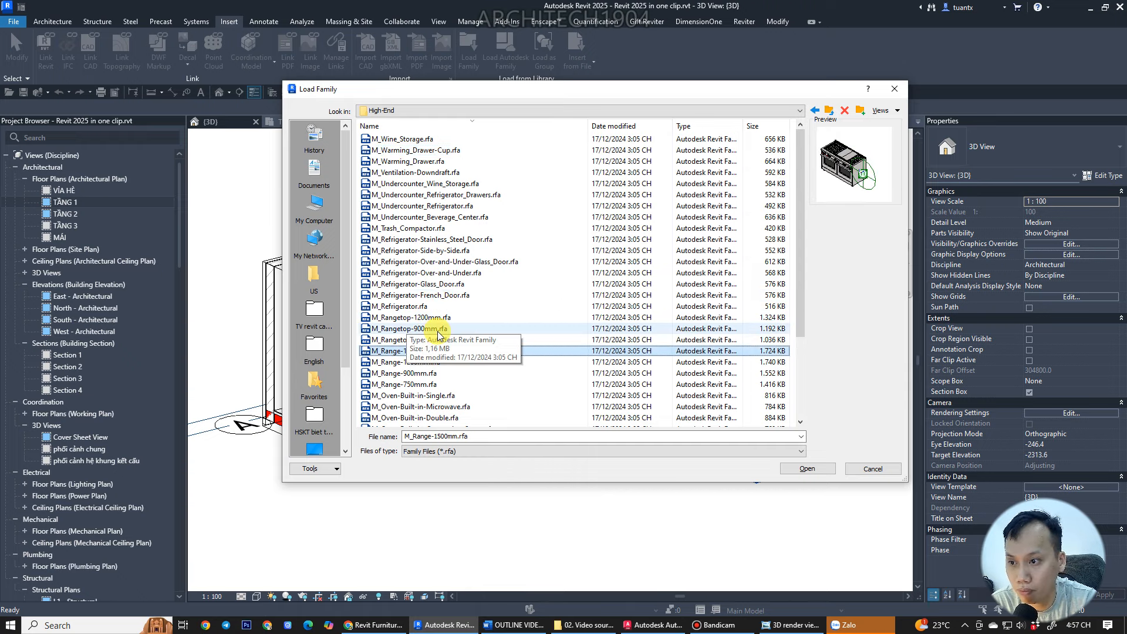
click(408, 361)
click(408, 373)
click(408, 385)
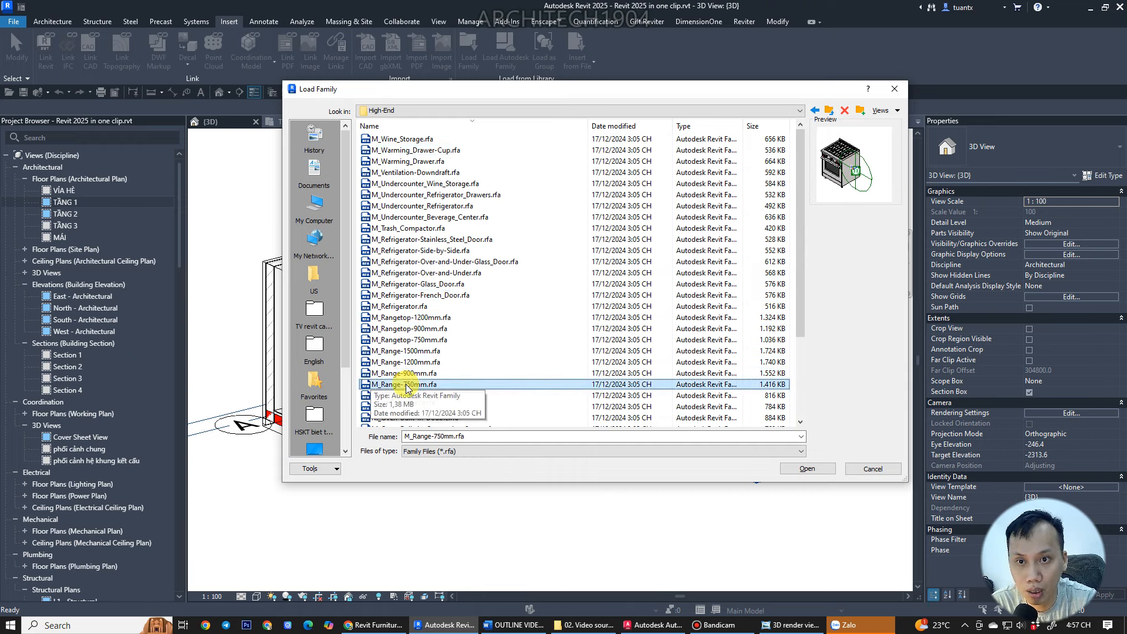
key(Up)
key(Up)
key(Up)
key(Up)
key(Up)
scroll(405, 381, down, 3)
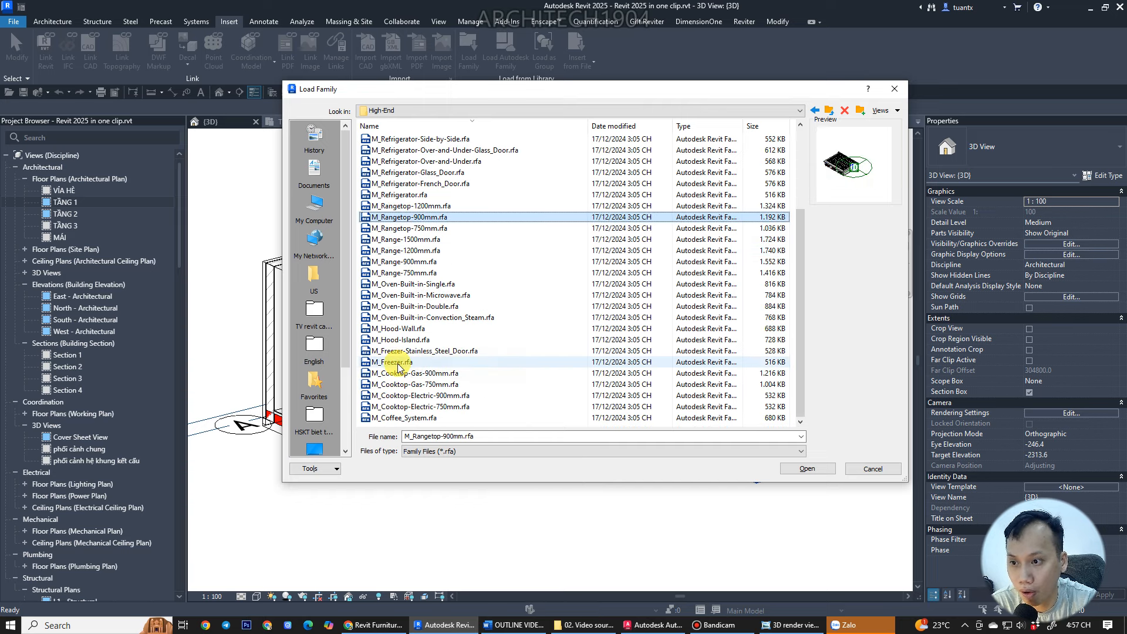
- Compare the wall and island hood families in the High-End folder and load M_Hood-Island
click(393, 329)
key(Down)
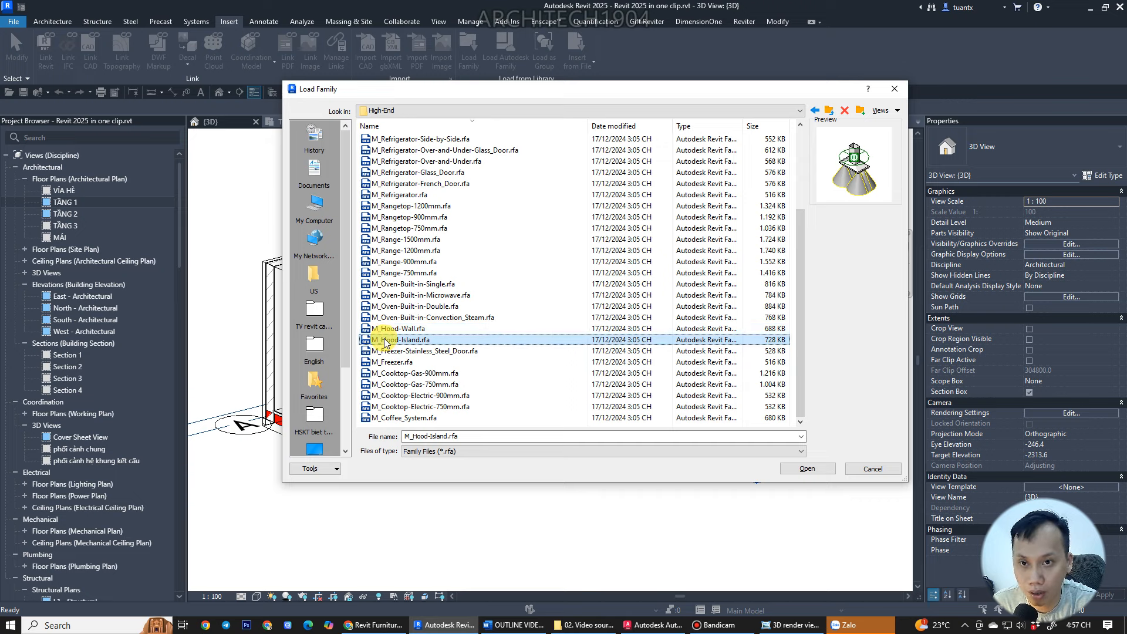
double_click(389, 340)
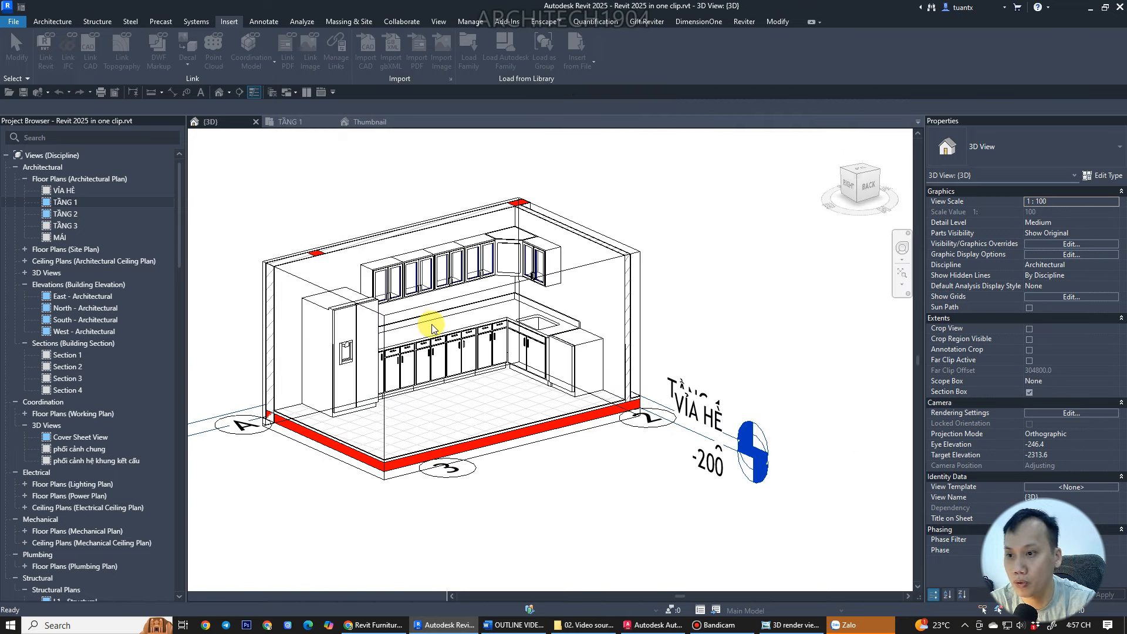
- Place the 1100mm M_Hood-Island in the TẦNG 1 plan over the middle of the long counter run
click(294, 121)
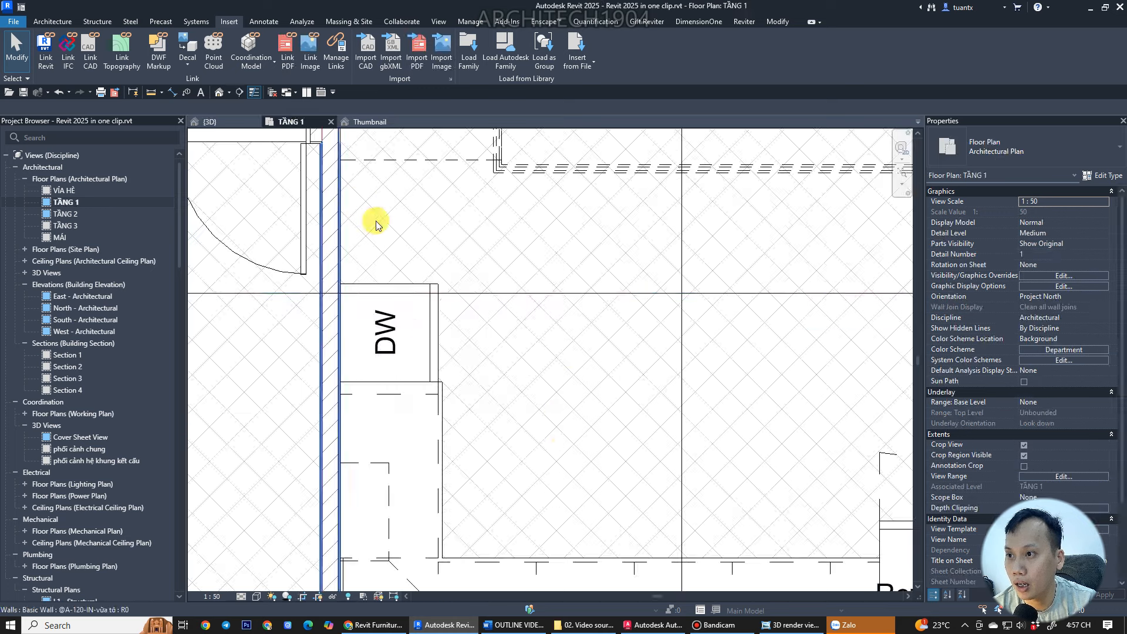
middle_drag(516, 396, 496, 375)
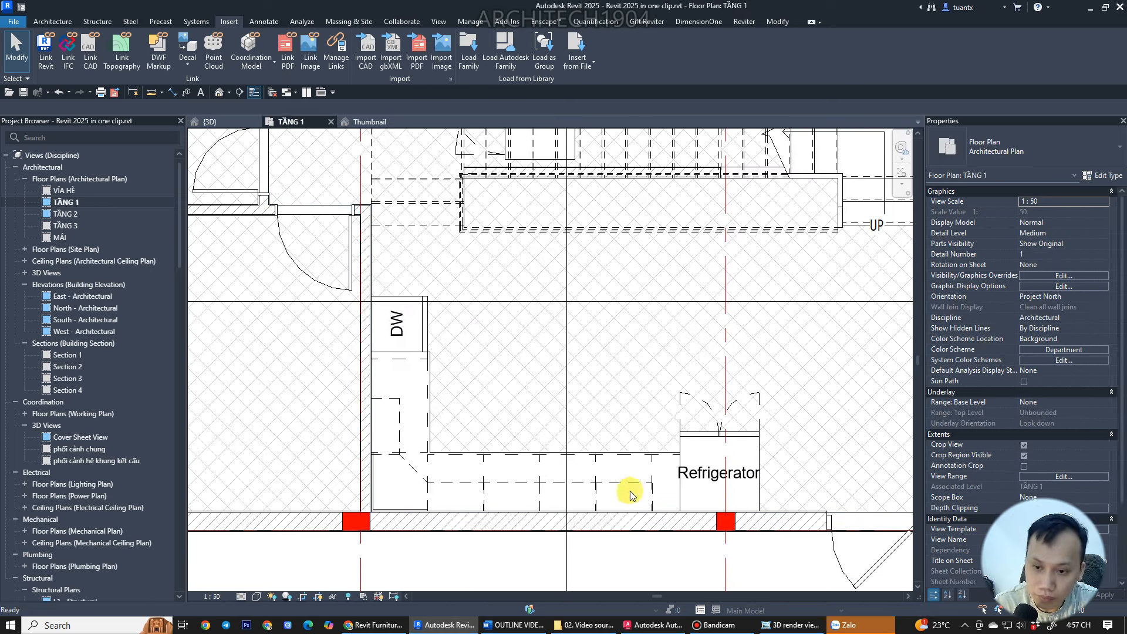
key(m)
scroll(590, 464, up, 2)
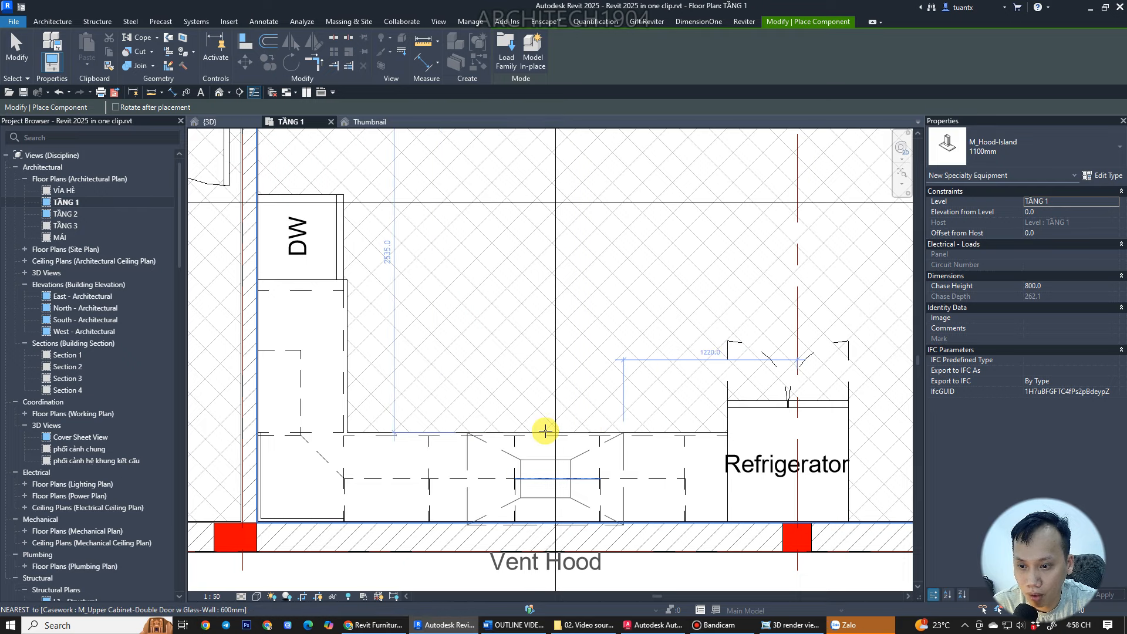
click(545, 432)
key(Escape)
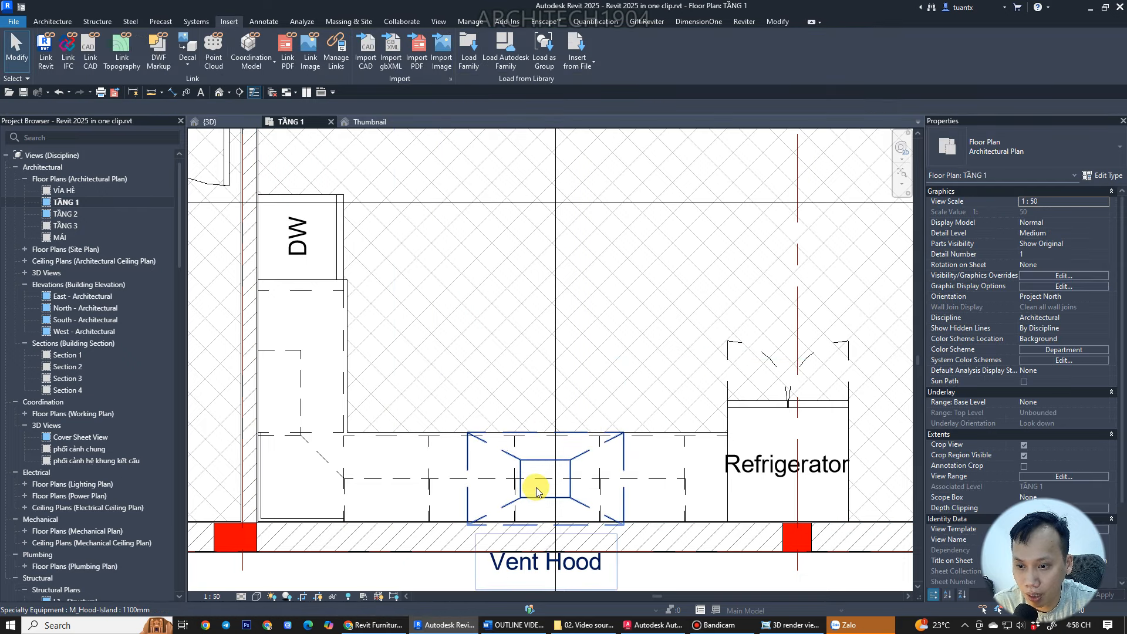
- Move the M_Hood-Island in the TẦNG 1 plan so its back edge sits flush with the wall's finish line
click(539, 498)
scroll(508, 513, up, 2)
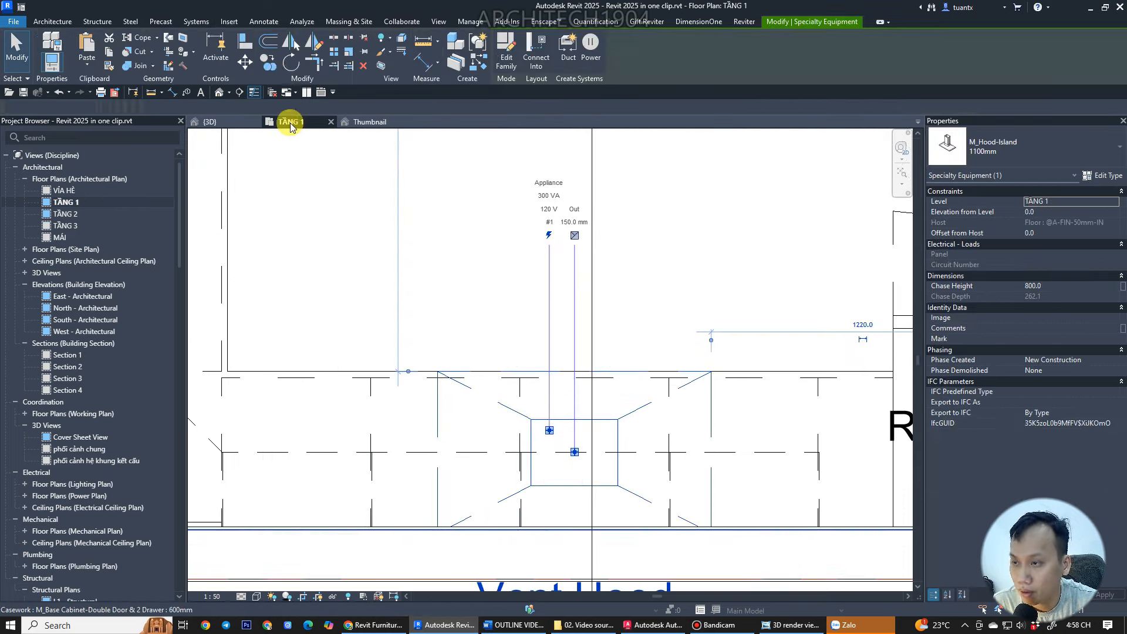
click(244, 61)
scroll(452, 549, up, 4)
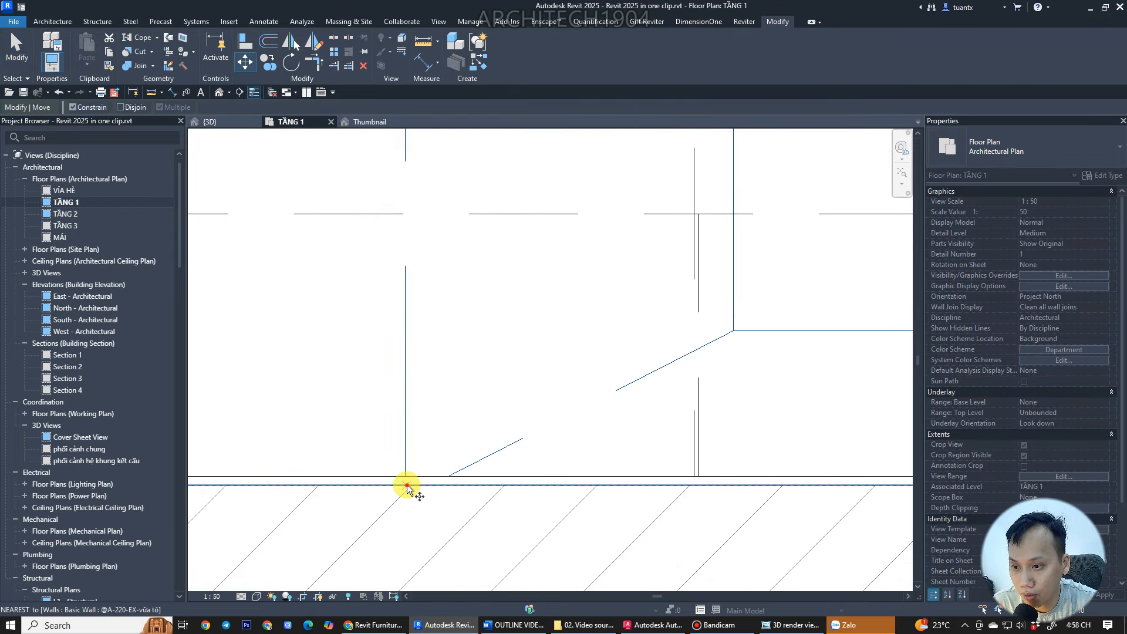
click(406, 486)
click(405, 474)
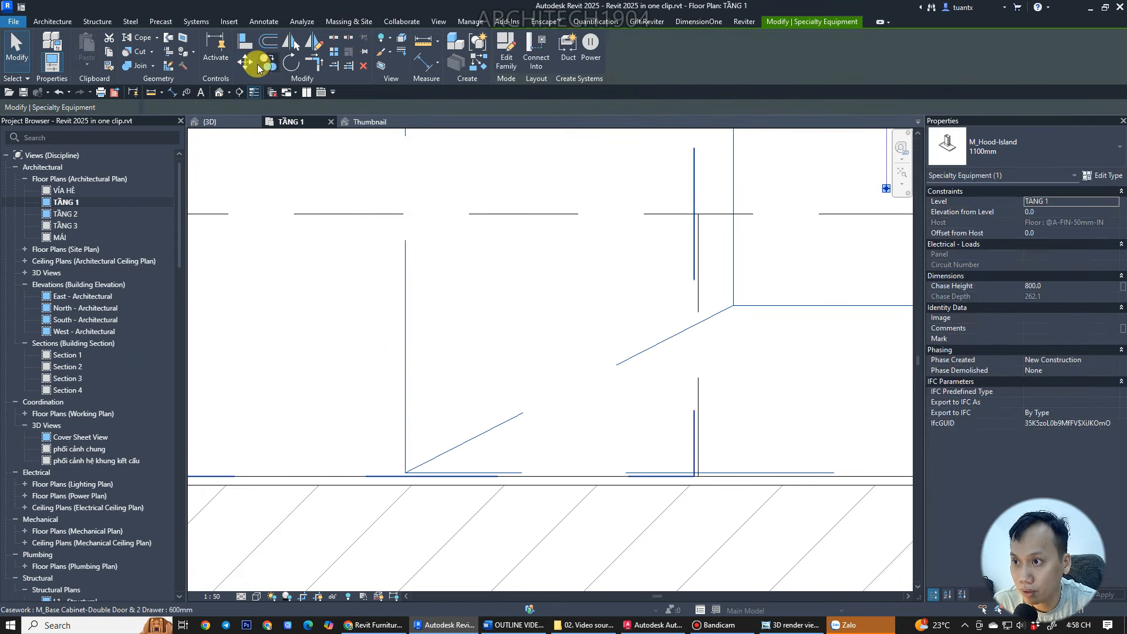
click(403, 472)
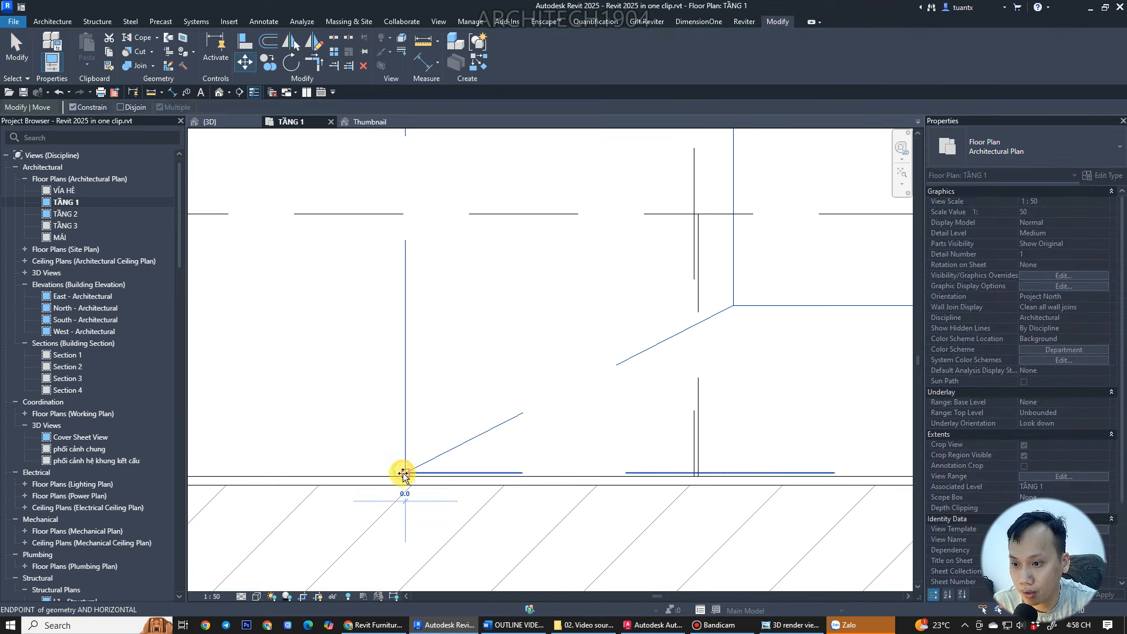
click(404, 475)
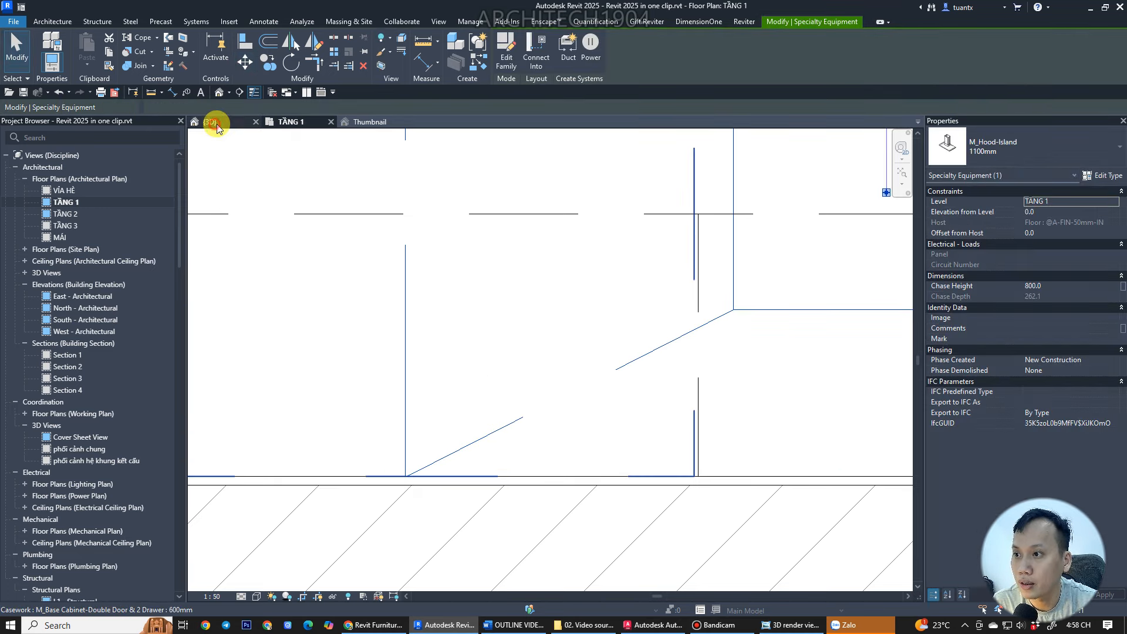
- Set the vent hood's elevation from level to 1600 in the 3D view
click(210, 122)
scroll(453, 369, up, 3)
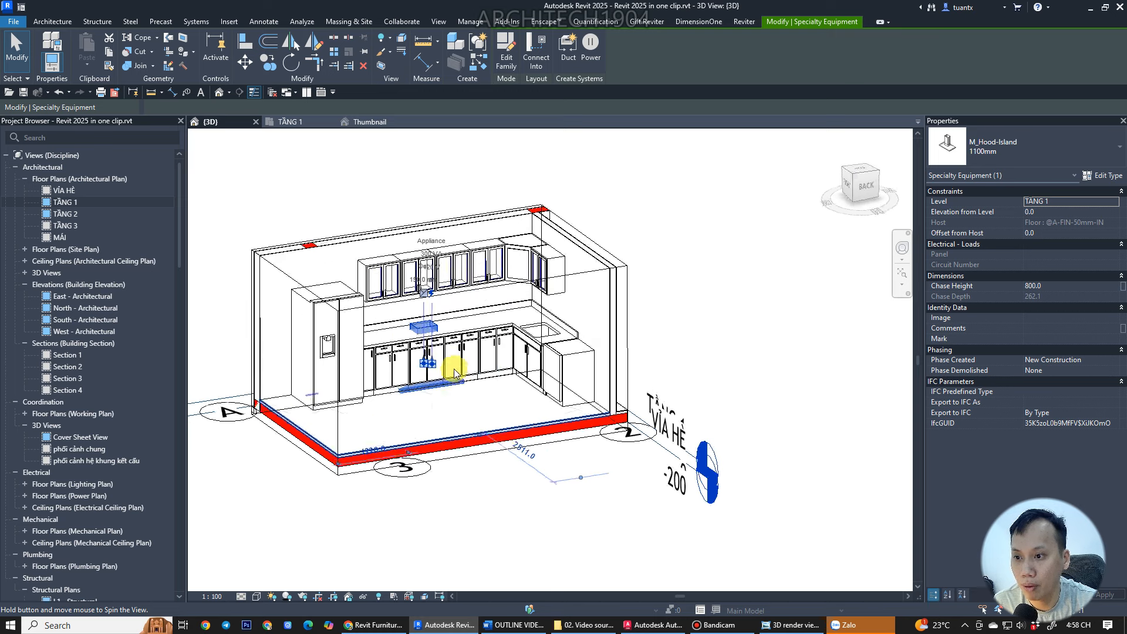
click(1061, 287)
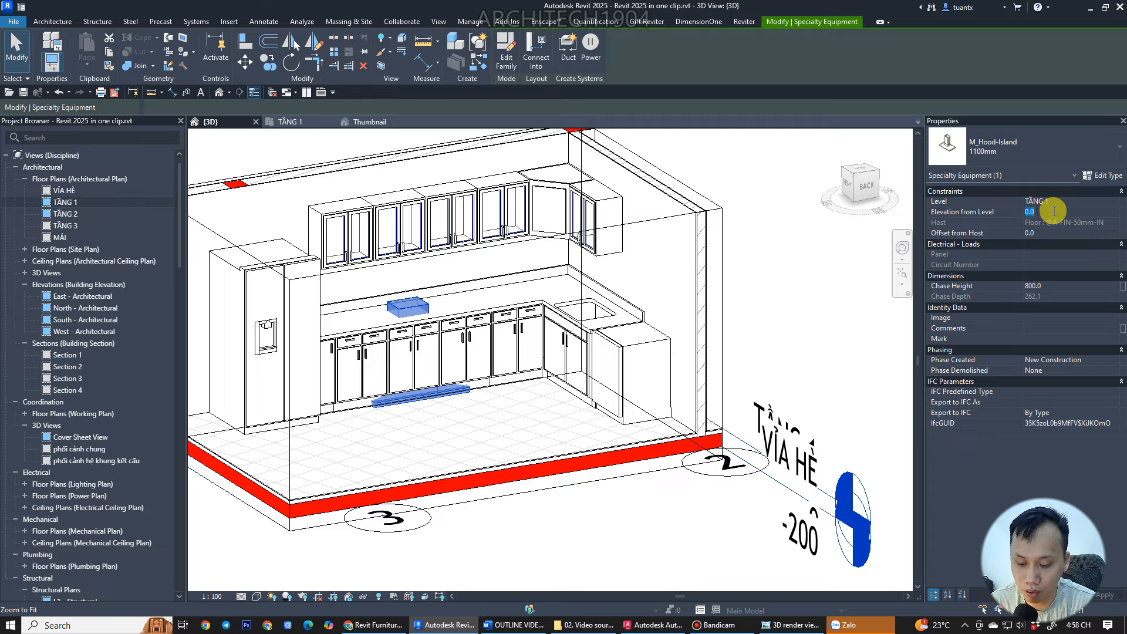
text(1600)
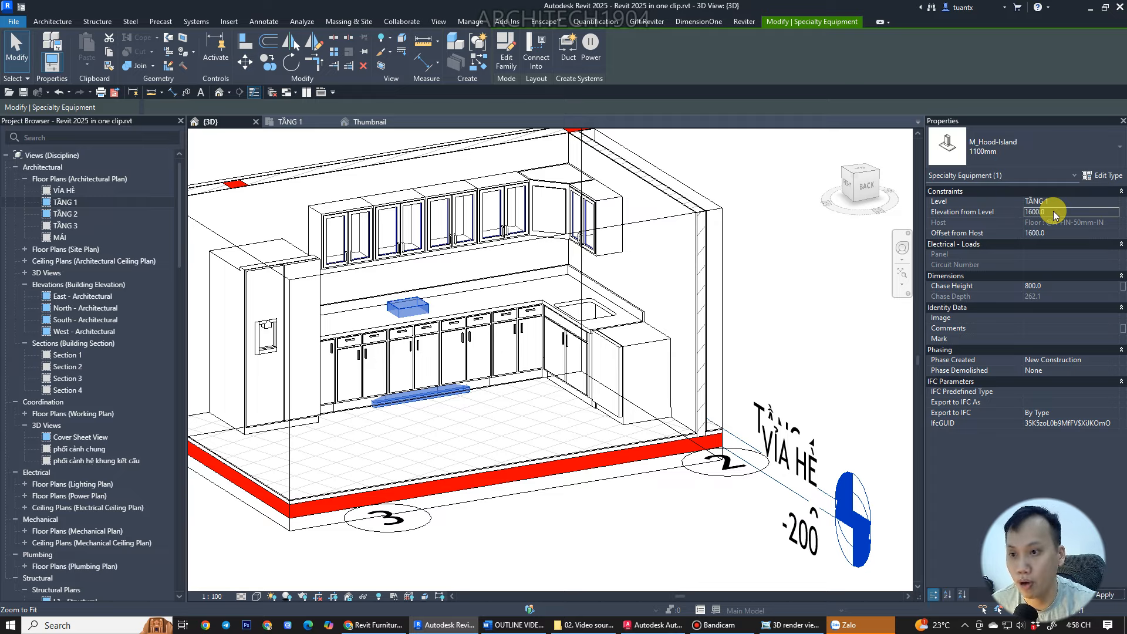
scroll(411, 241, up, 3)
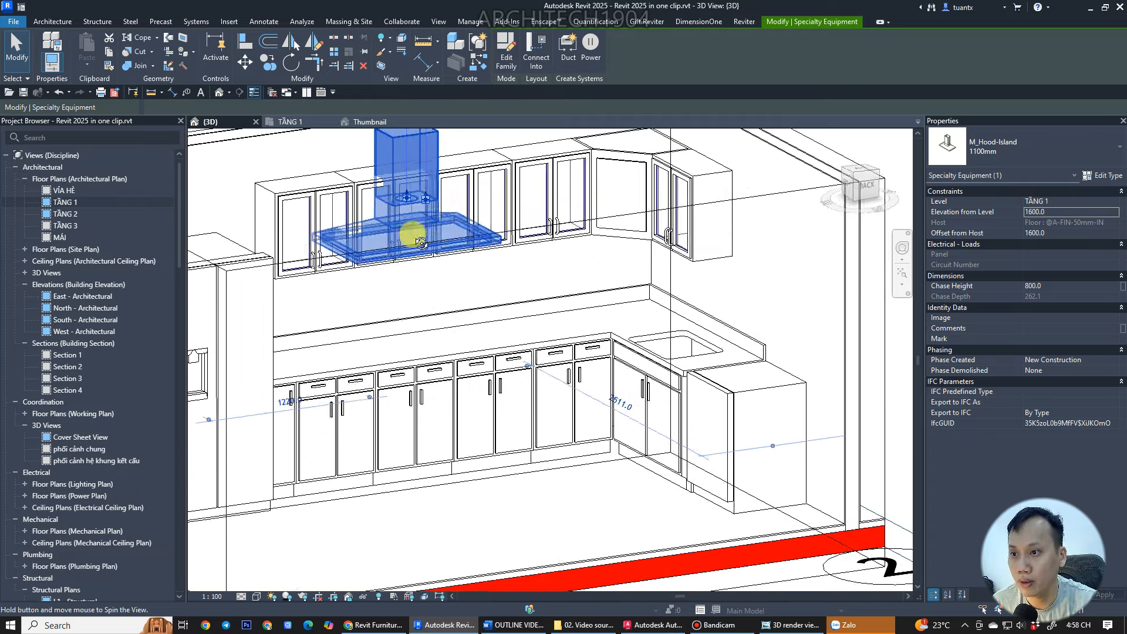
shift+middle_drag(421, 242, 423, 312)
scroll(415, 241, up, 2)
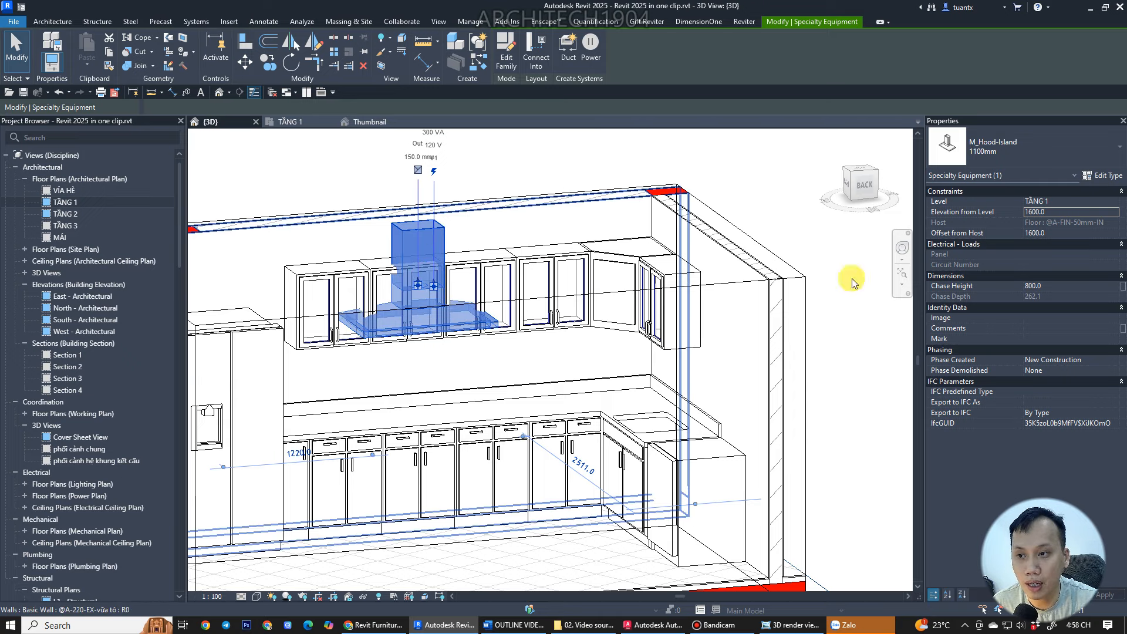
- Delete the two 600mm double-door glass upper cabinets that overlap the vent hood
scroll(395, 262, up, 2)
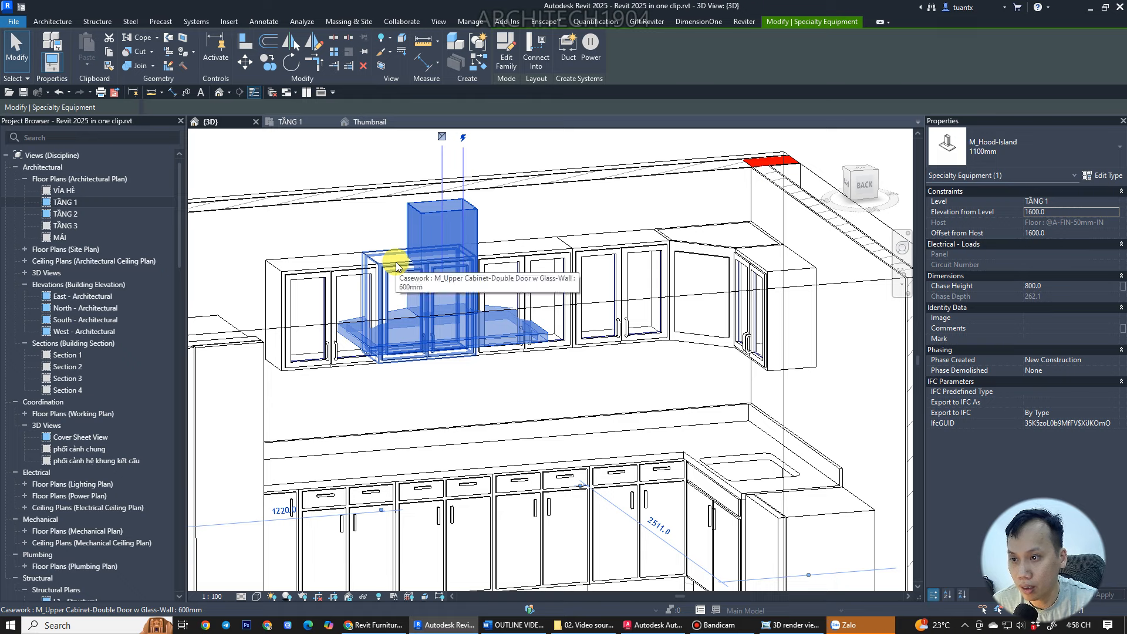
click(397, 266)
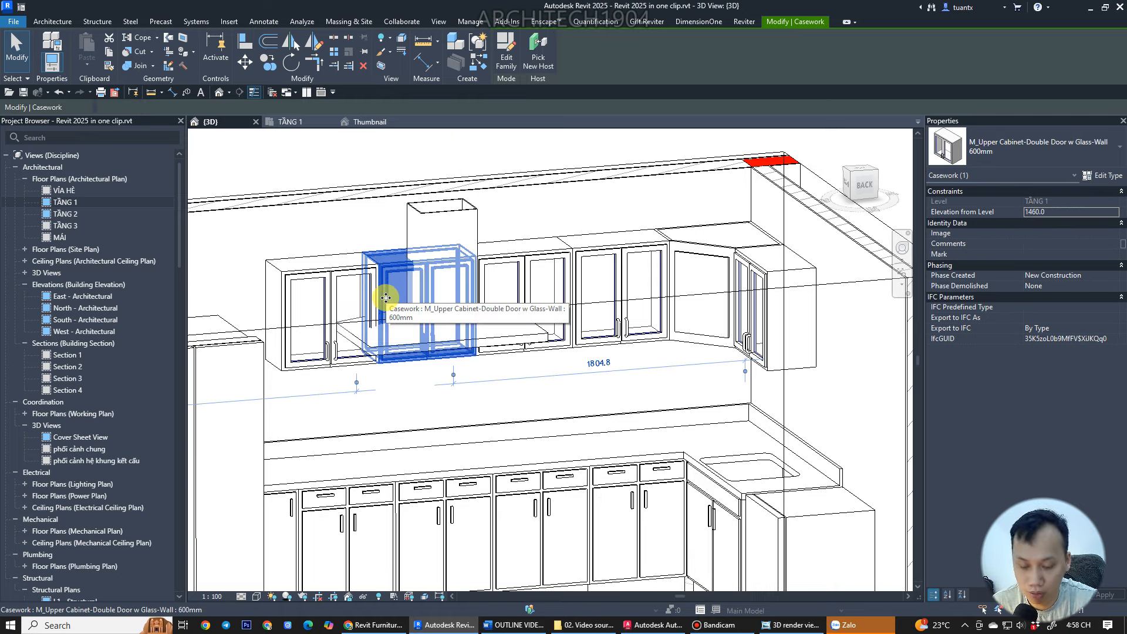
drag(386, 297, 648, 333)
drag(565, 307, 565, 307)
key(Escape)
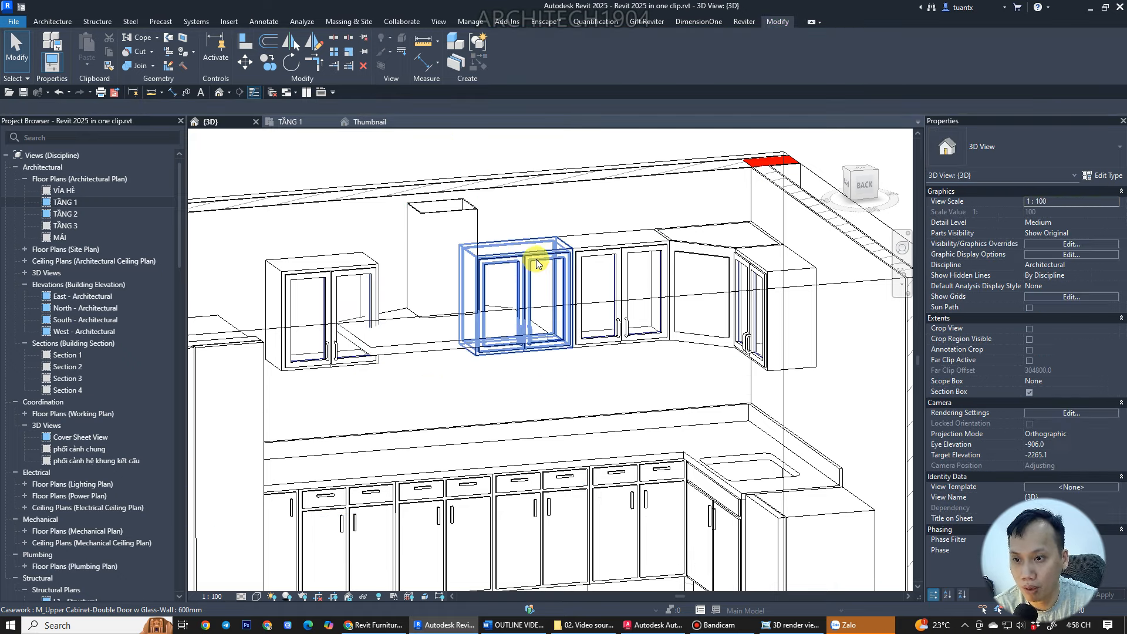
click(540, 260)
key(ctrl+z)
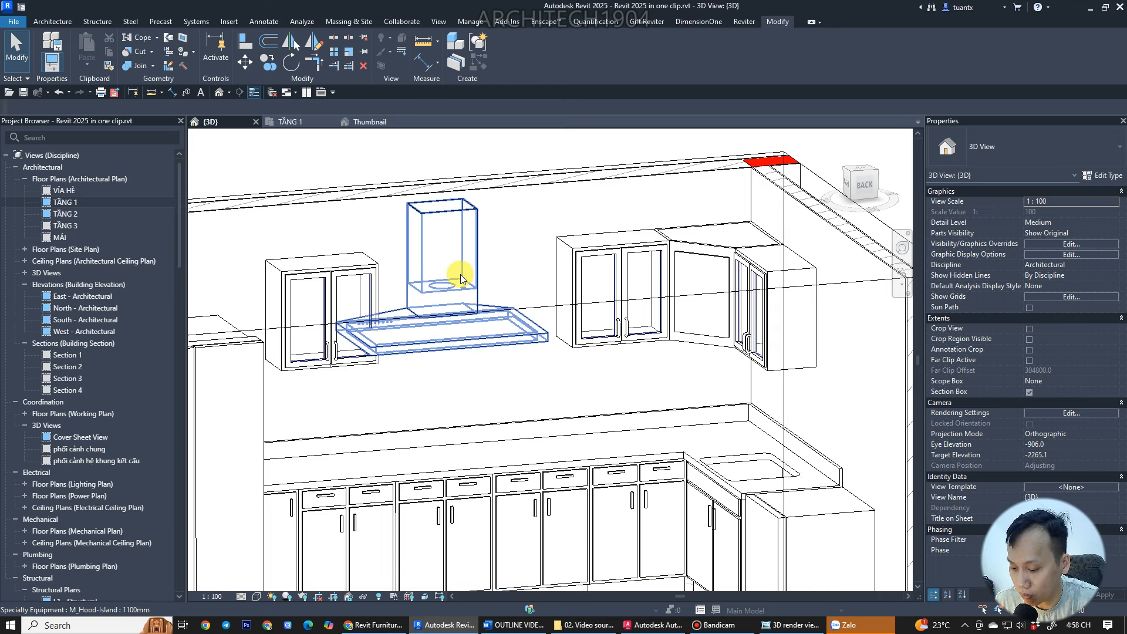
- Align the vent hood's side edge with the side face of the upper cabinet next to the corner cabinet
key(a)
key(l)
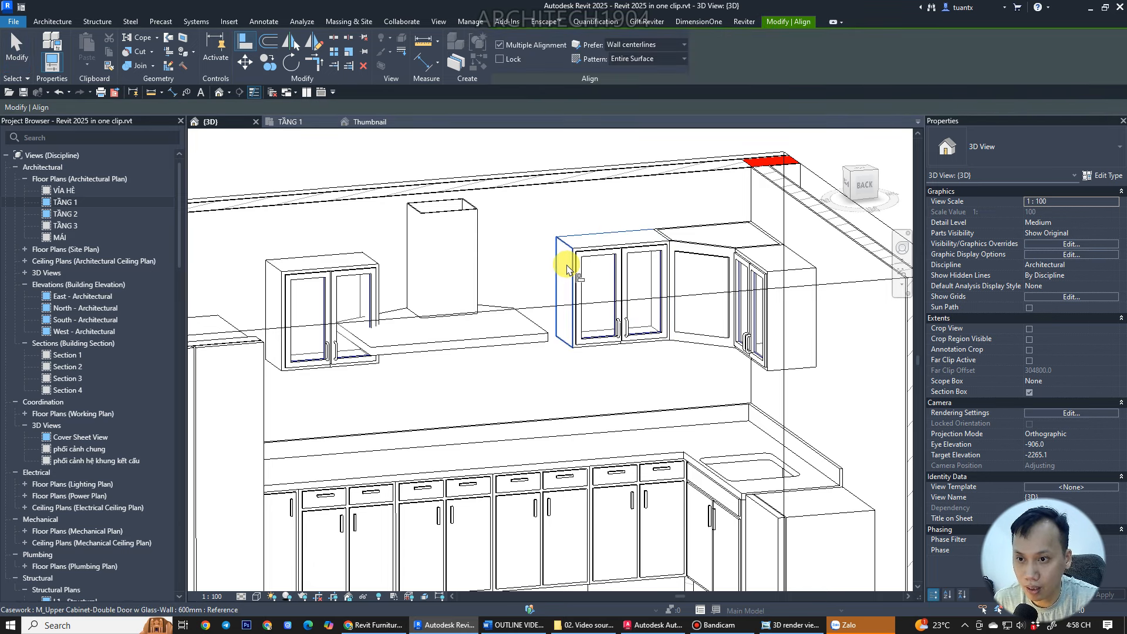
click(567, 267)
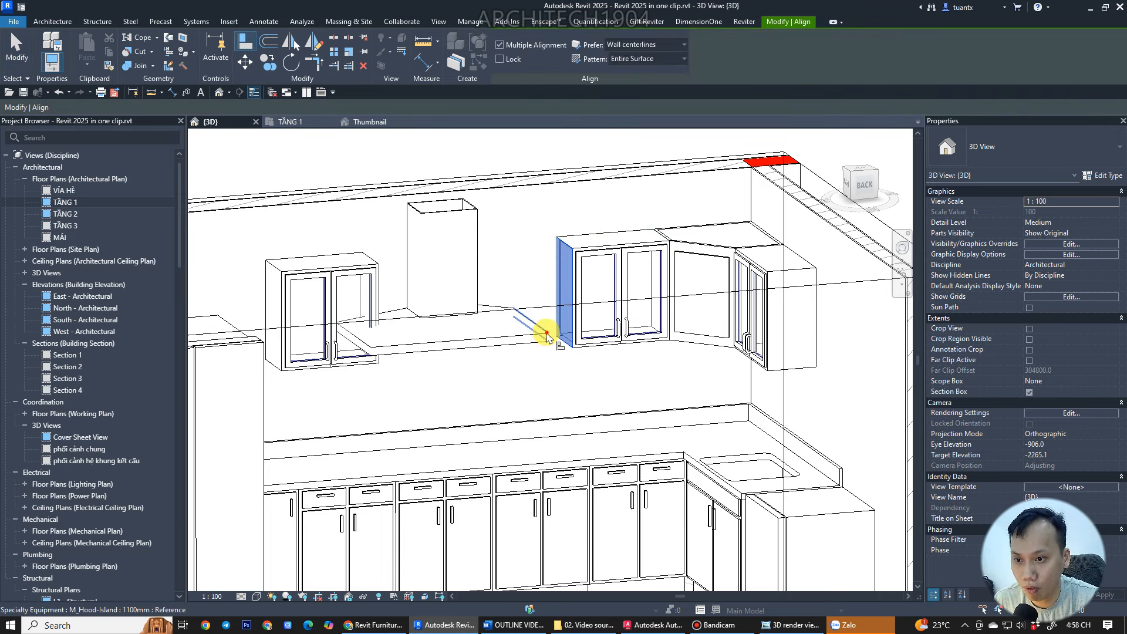
click(546, 336)
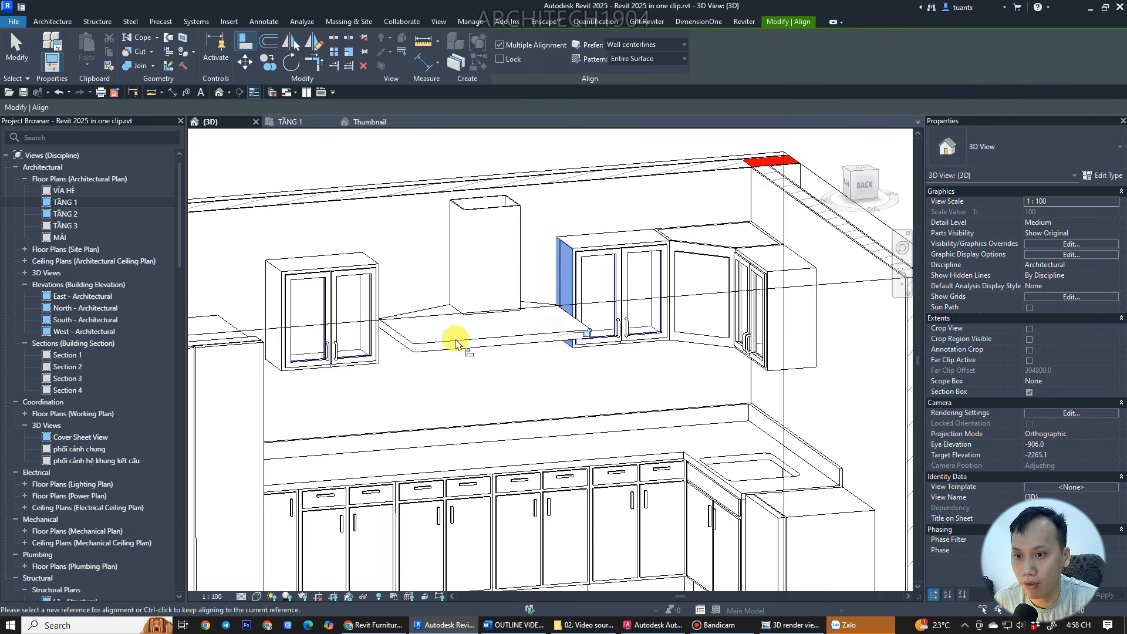
- Align the upper cabinet nearest the refrigerator with the vent hood's other side edge
click(379, 147)
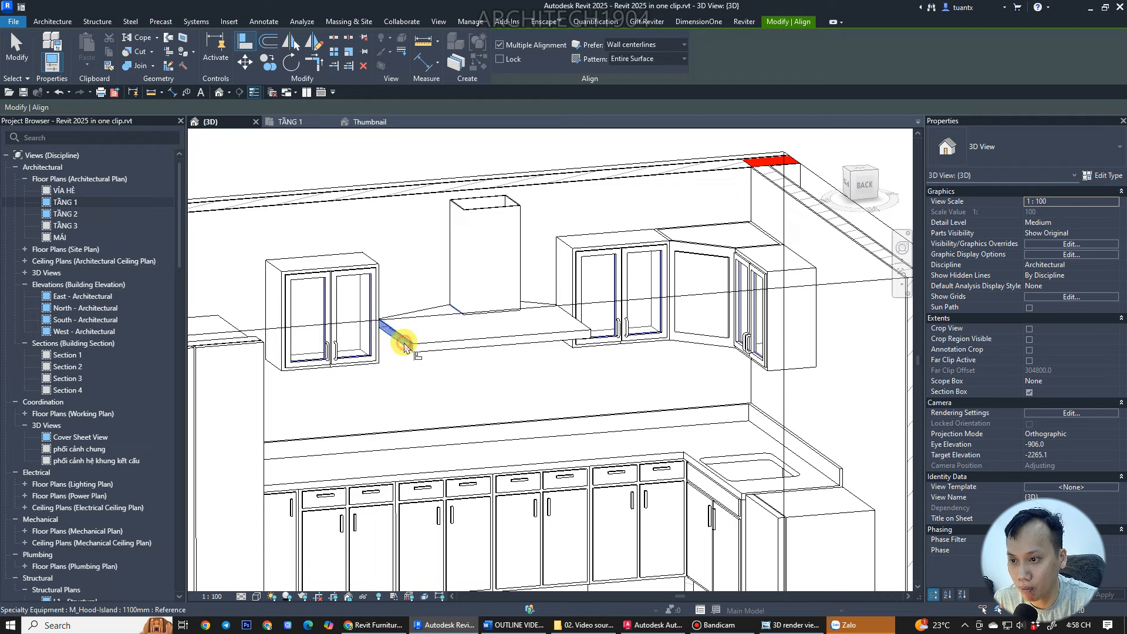
shift+middle_drag(381, 330, 392, 267)
scroll(453, 372, down, 3)
shift+middle_drag(452, 372, 573, 378)
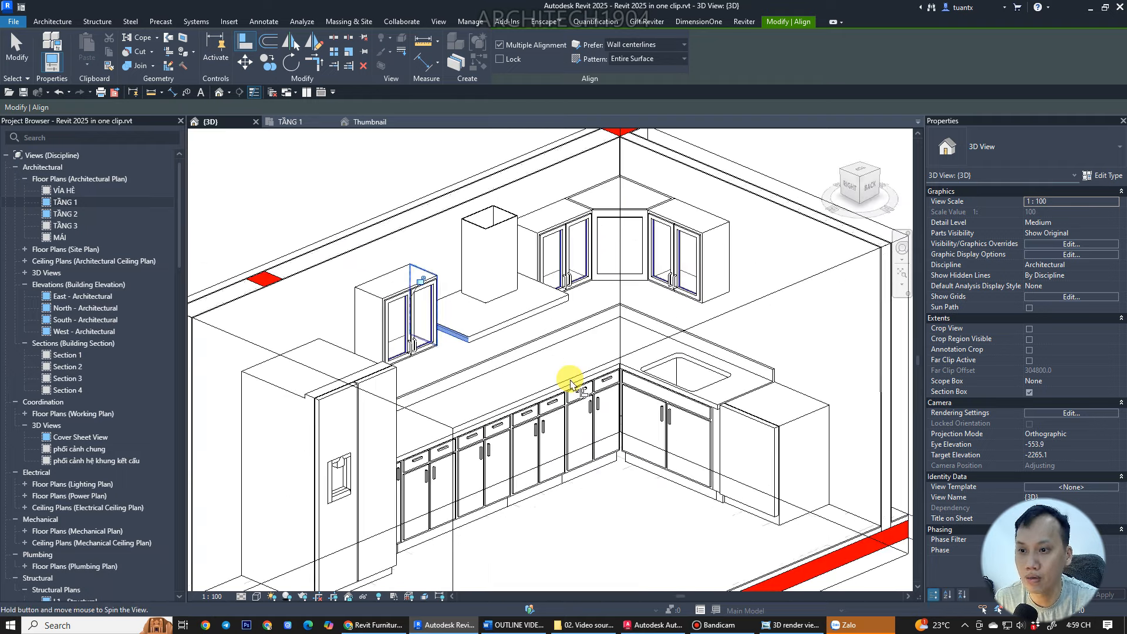
key(Escape)
- From the TẦNG 1 plan, preview the built-in oven, wall hood and cooktop families in the High-End folder for loading
click(288, 122)
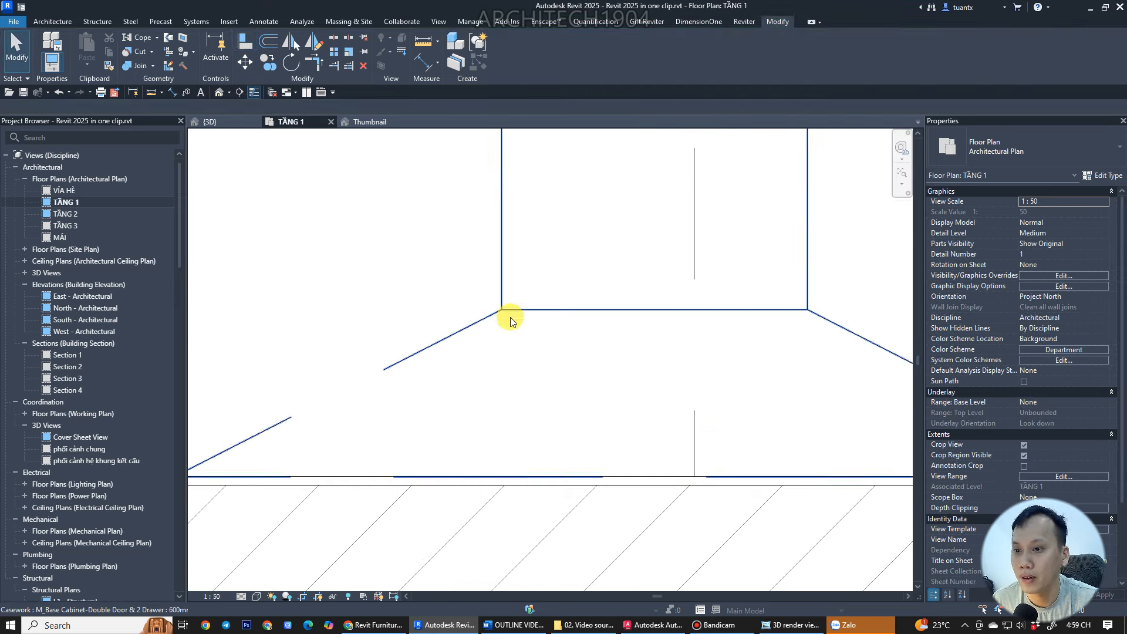
scroll(505, 321, down, 5)
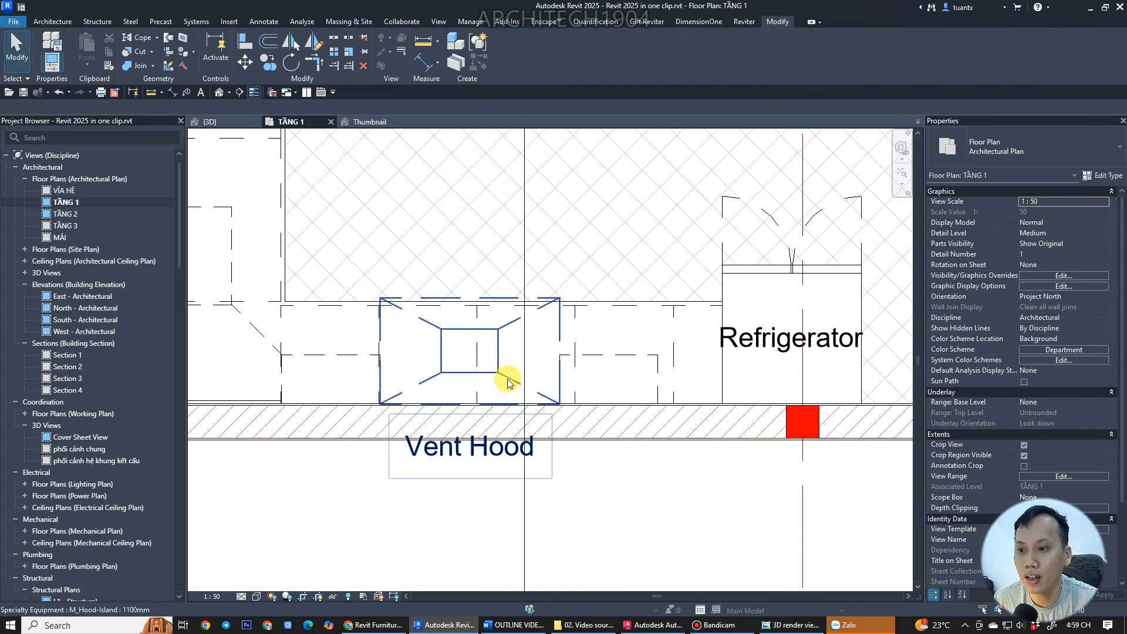
click(228, 22)
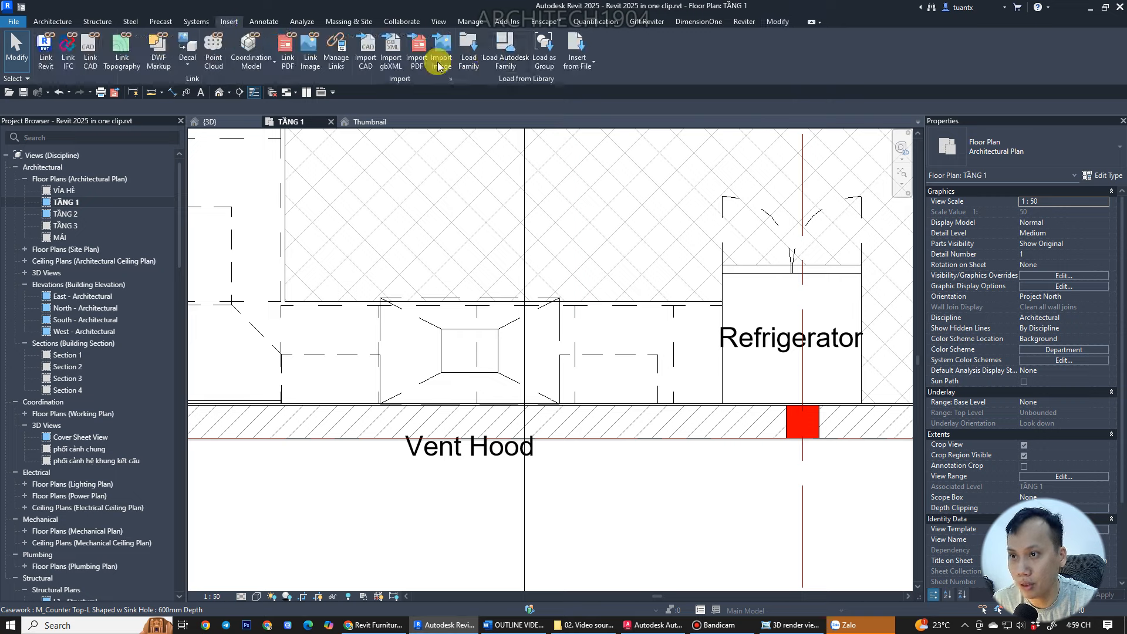
click(473, 48)
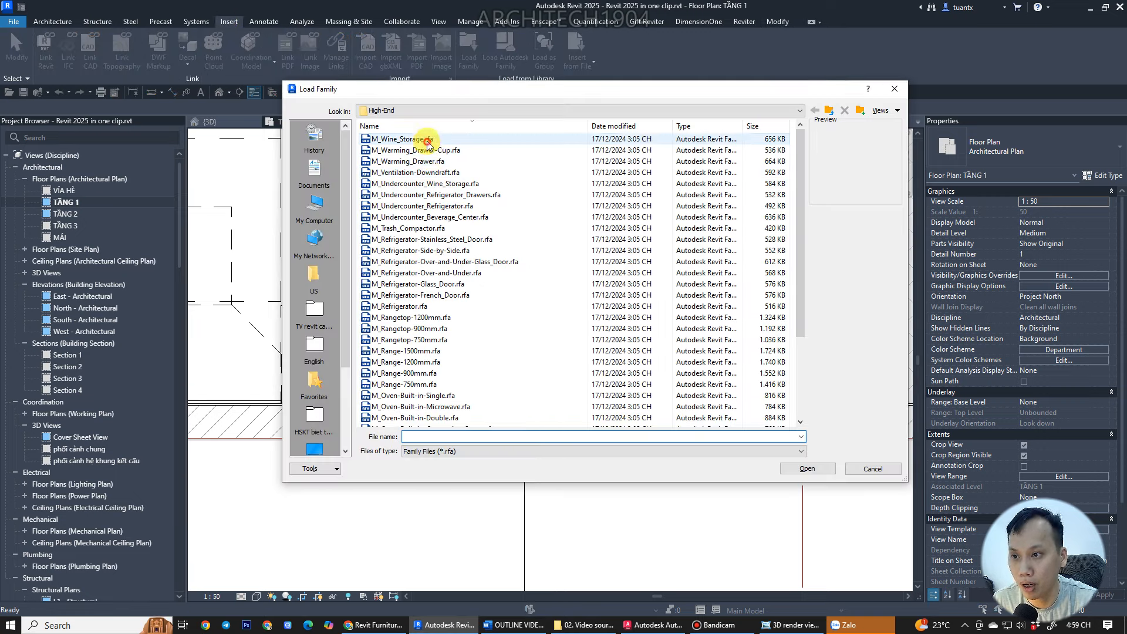
scroll(464, 282, down, 3)
click(410, 294)
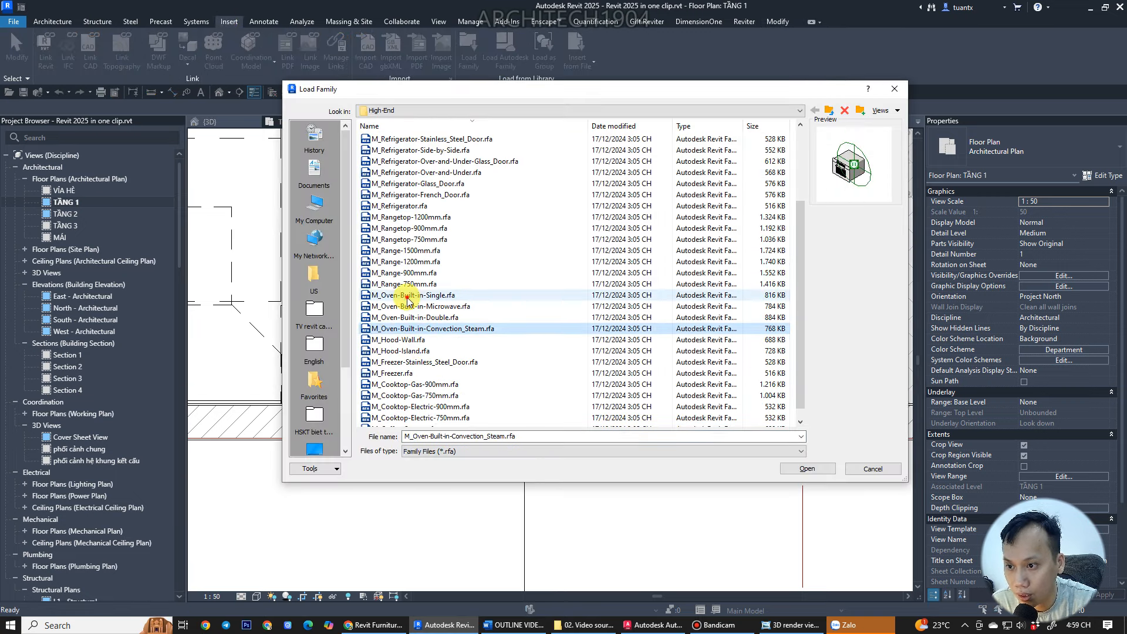
click(421, 341)
click(418, 385)
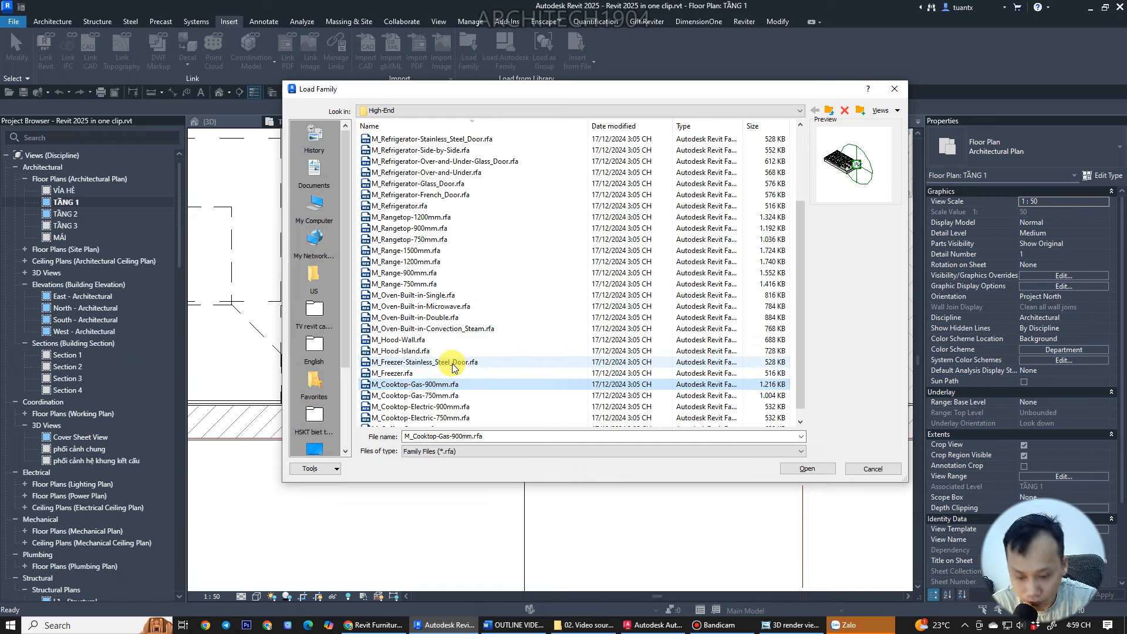
key(Down)
key(Down)
key(Down)
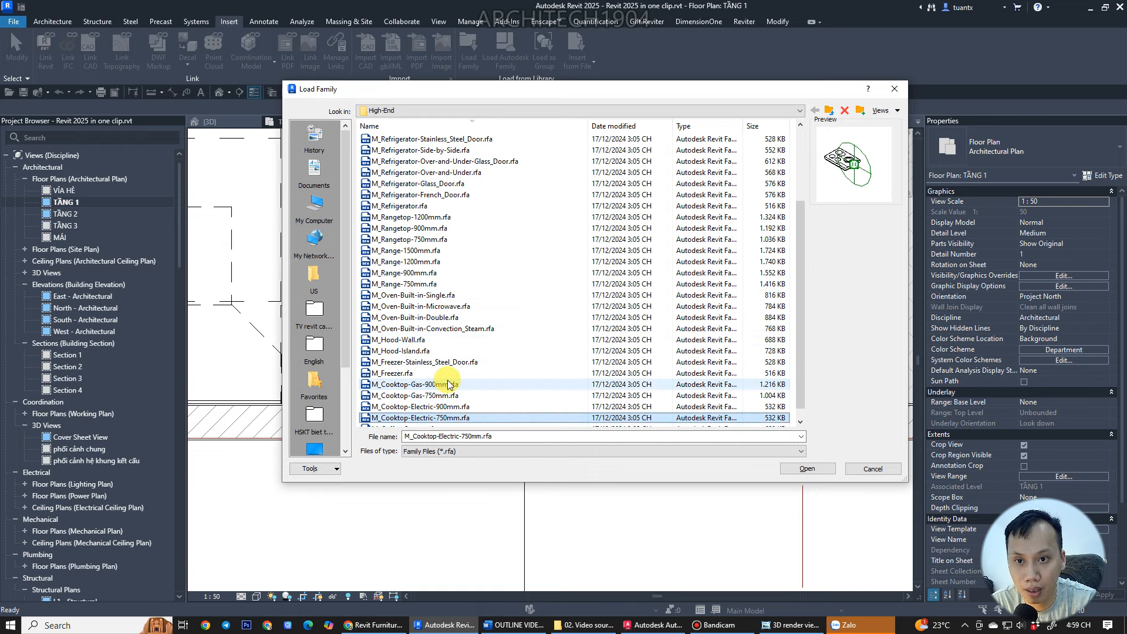
- Compare the 900mm and 750mm electric cooktop families and load M_Cooktop-Electric-750mm
scroll(432, 396, down, 1)
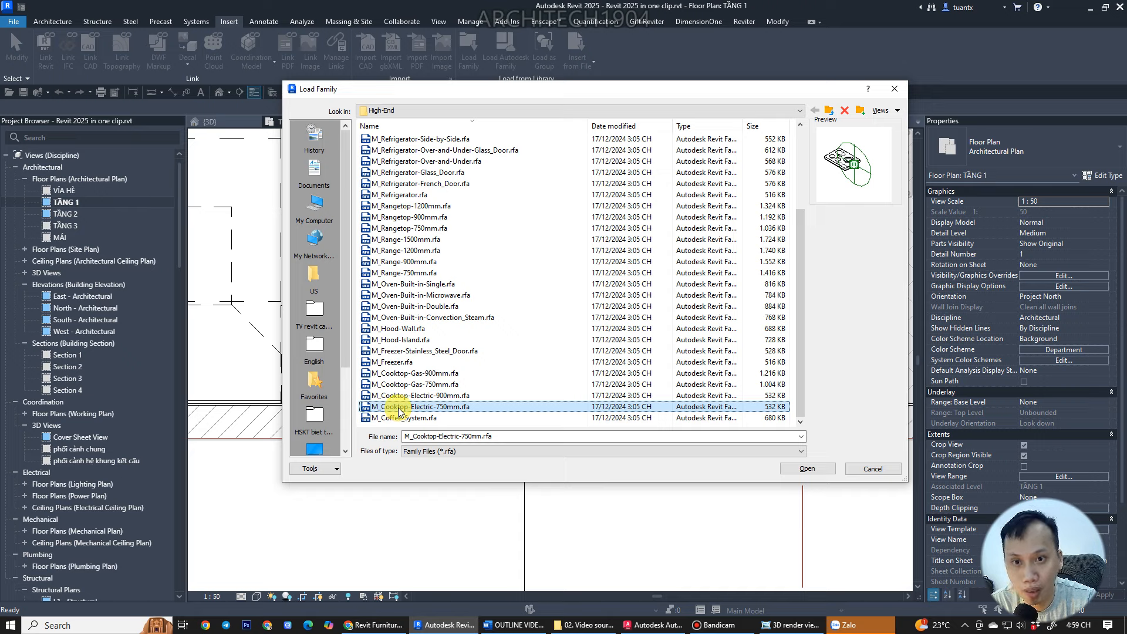
click(398, 396)
click(403, 407)
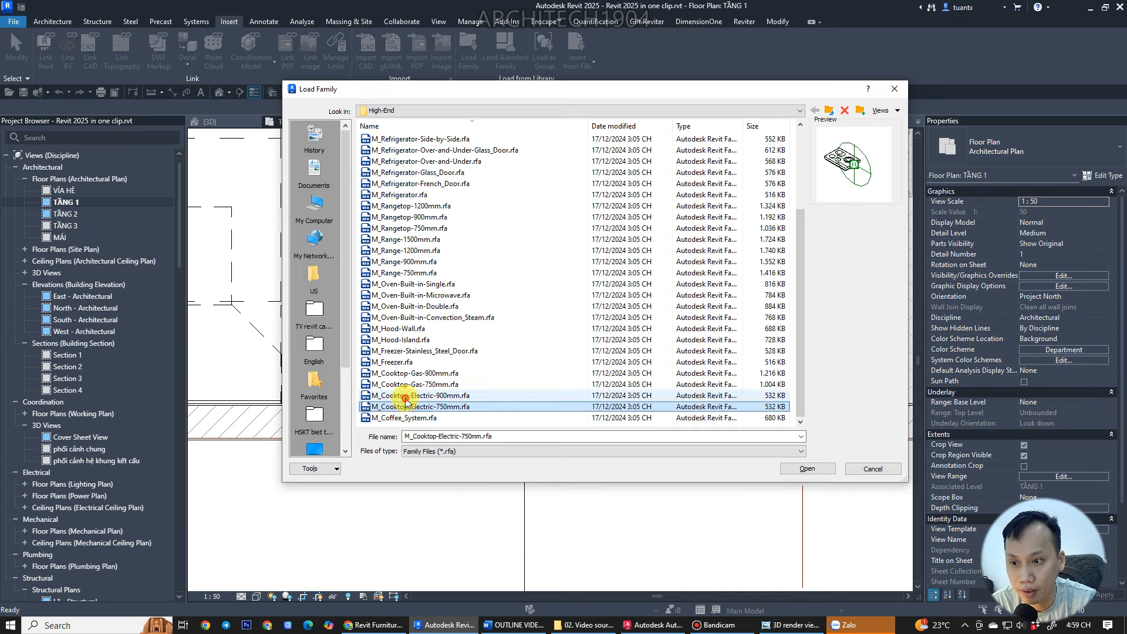
click(405, 398)
click(406, 410)
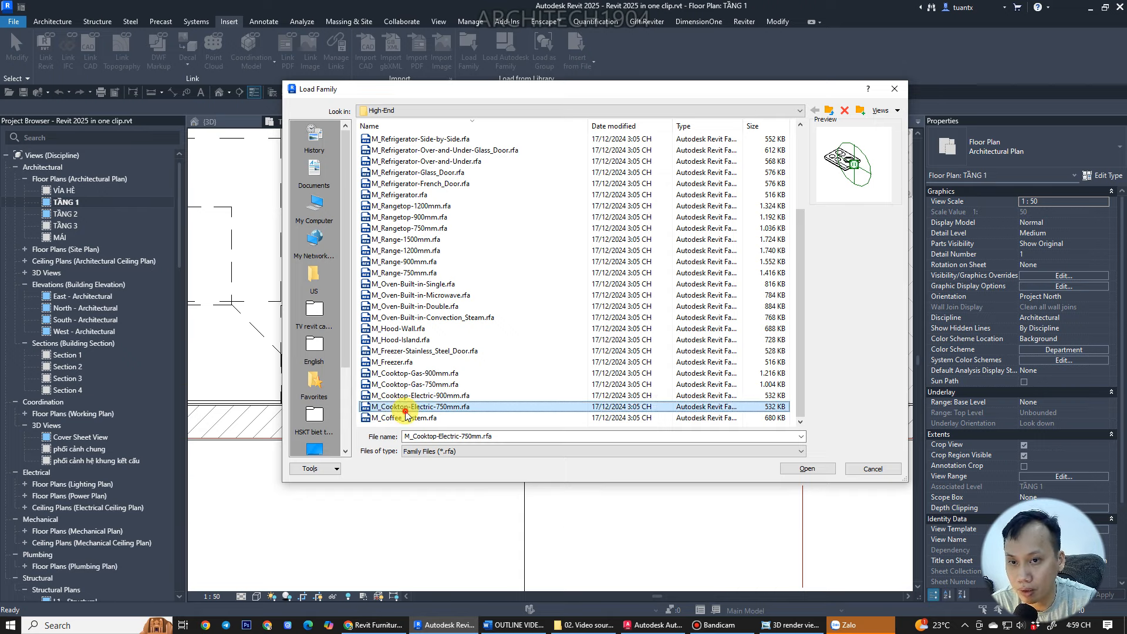
double_click(405, 409)
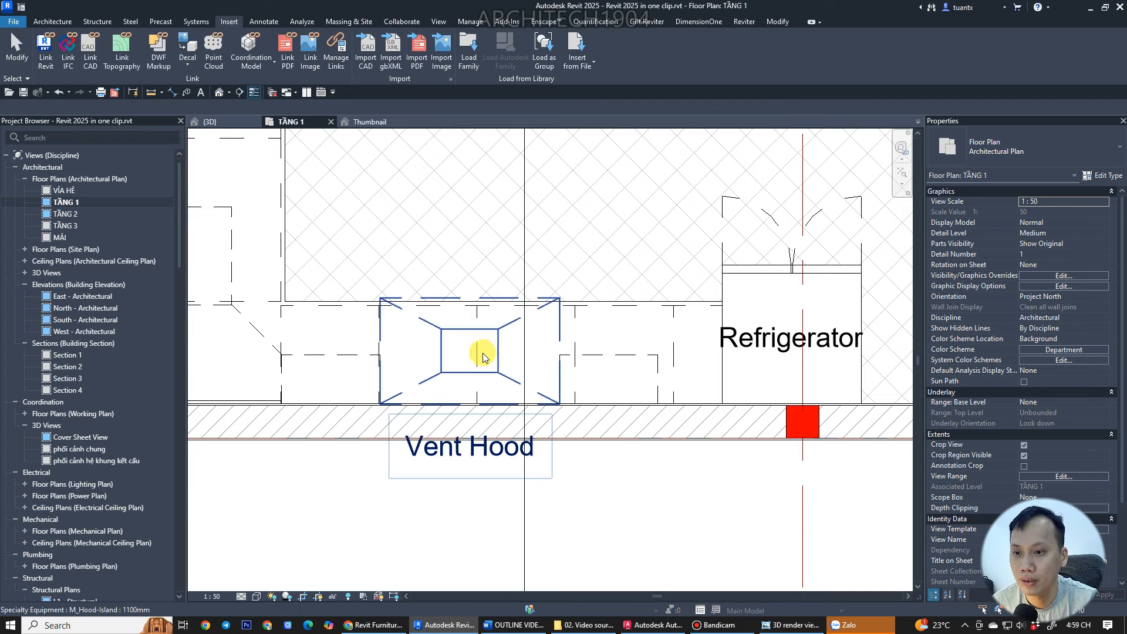
- Place the M_Cooktop-Electric-750mm on the countertop's upper face beneath the vent hood in 3D and return to the TẦNG 1 plan
key(c)
key(m)
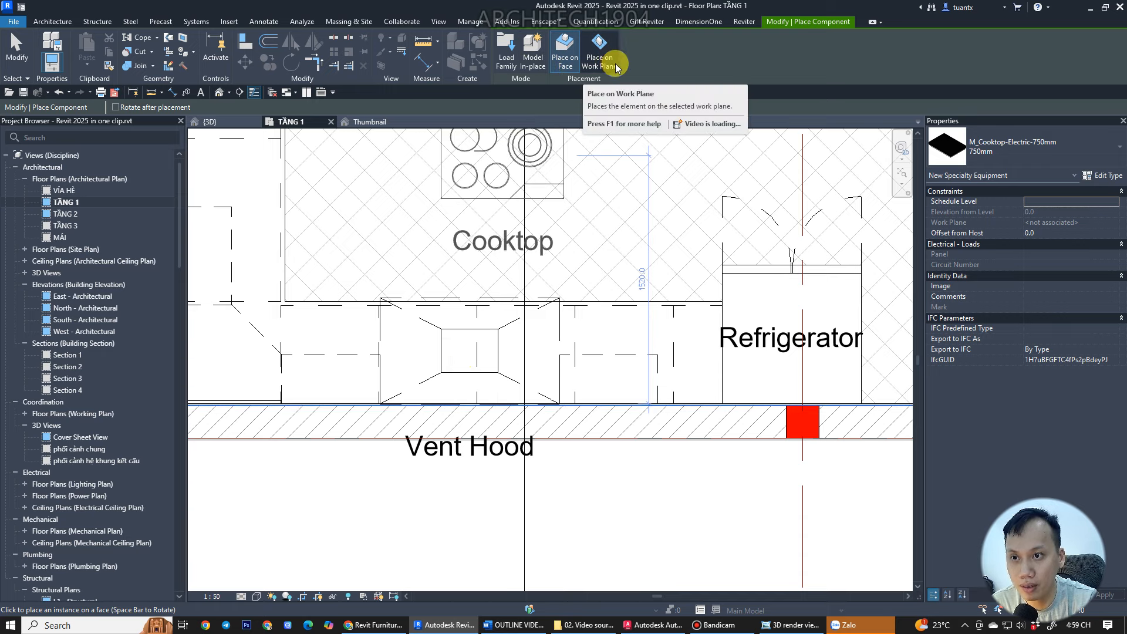
click(245, 120)
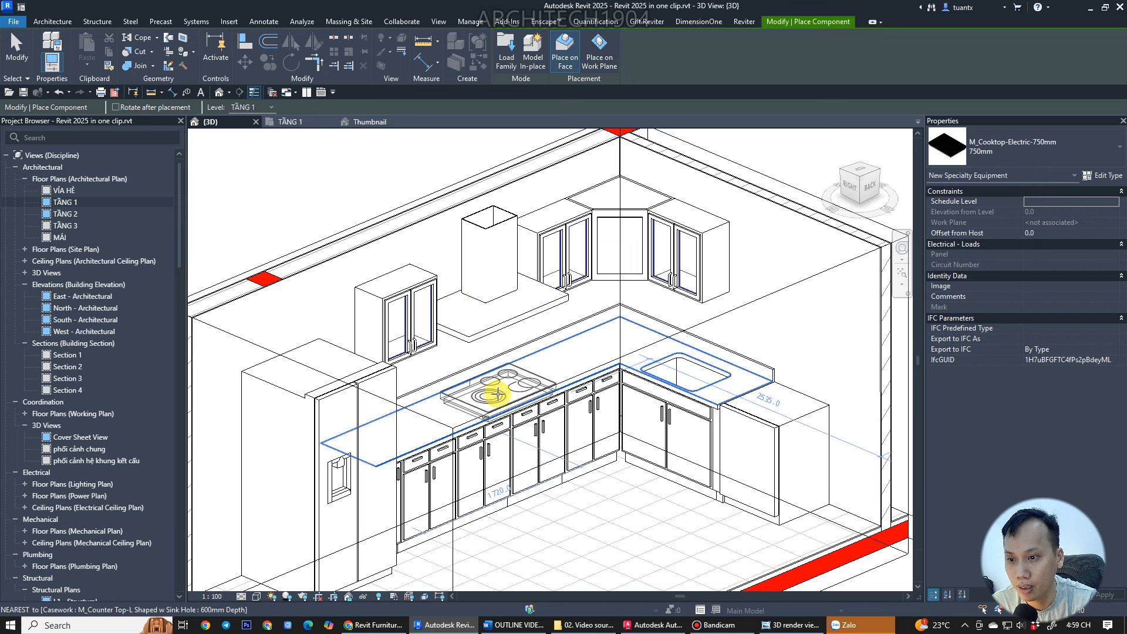
scroll(508, 391, up, 2)
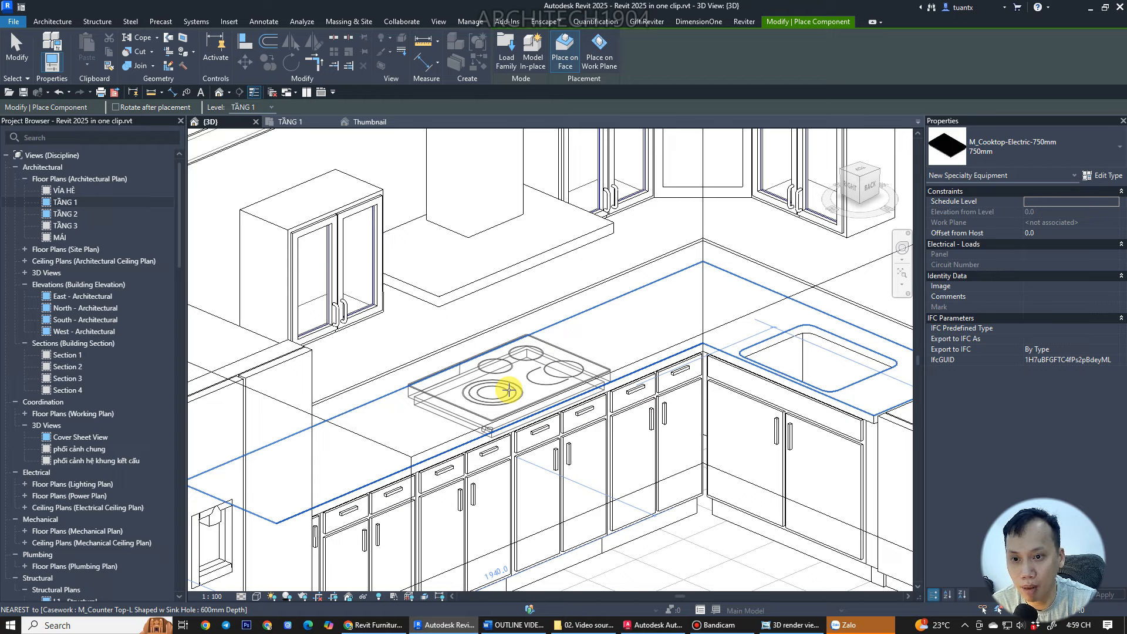
click(509, 390)
key(Escape)
key(Escape)
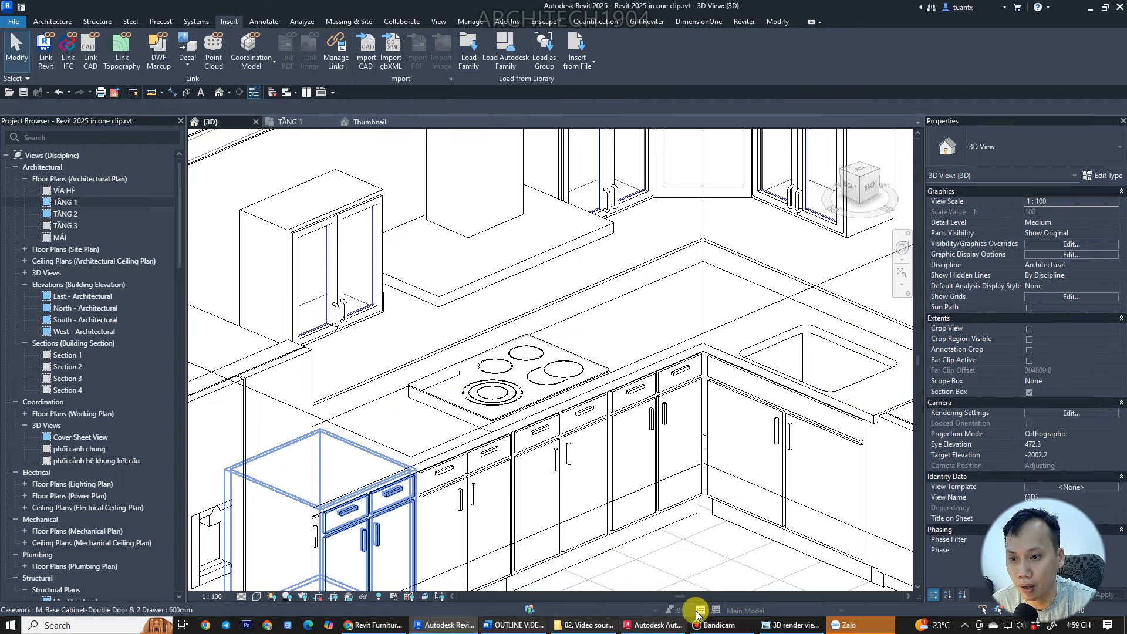
click(294, 120)
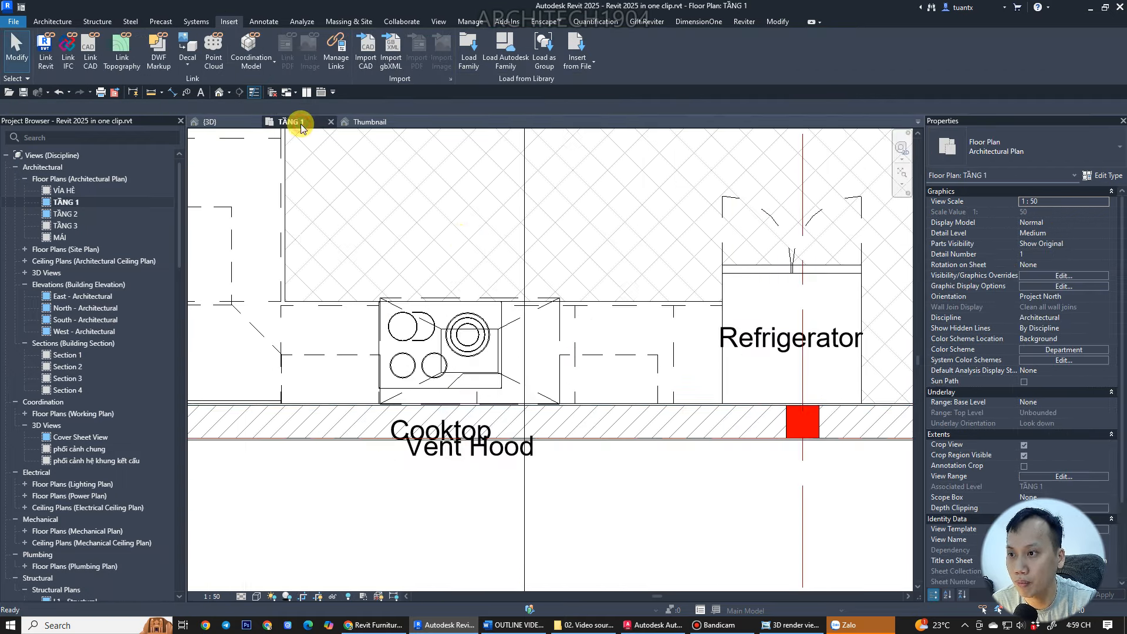
- Shift the M_Cooktop-Electric-750mm toward the refrigerator and align its centre with the vent hood's centreline in plan
click(498, 308)
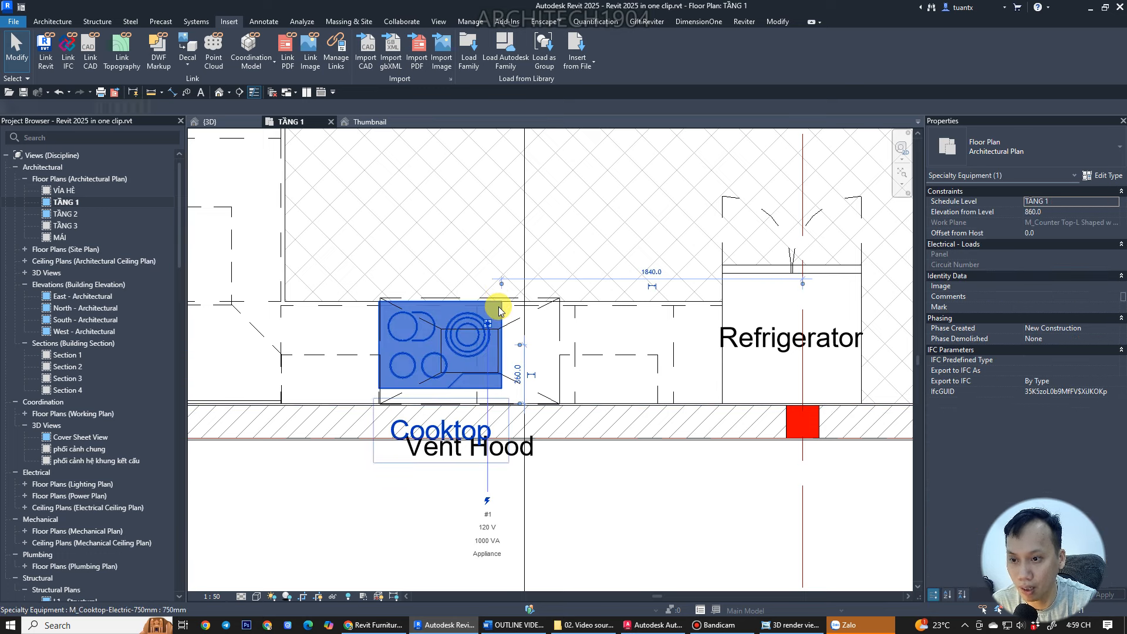
key(Right)
key(Right)
key(Right)
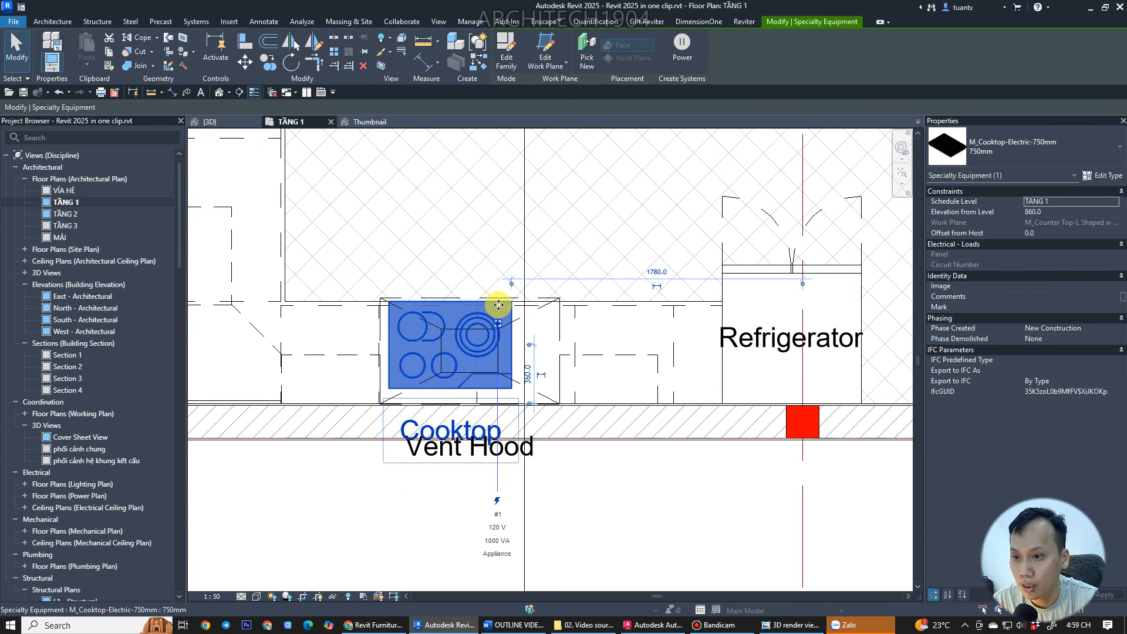
click(287, 50)
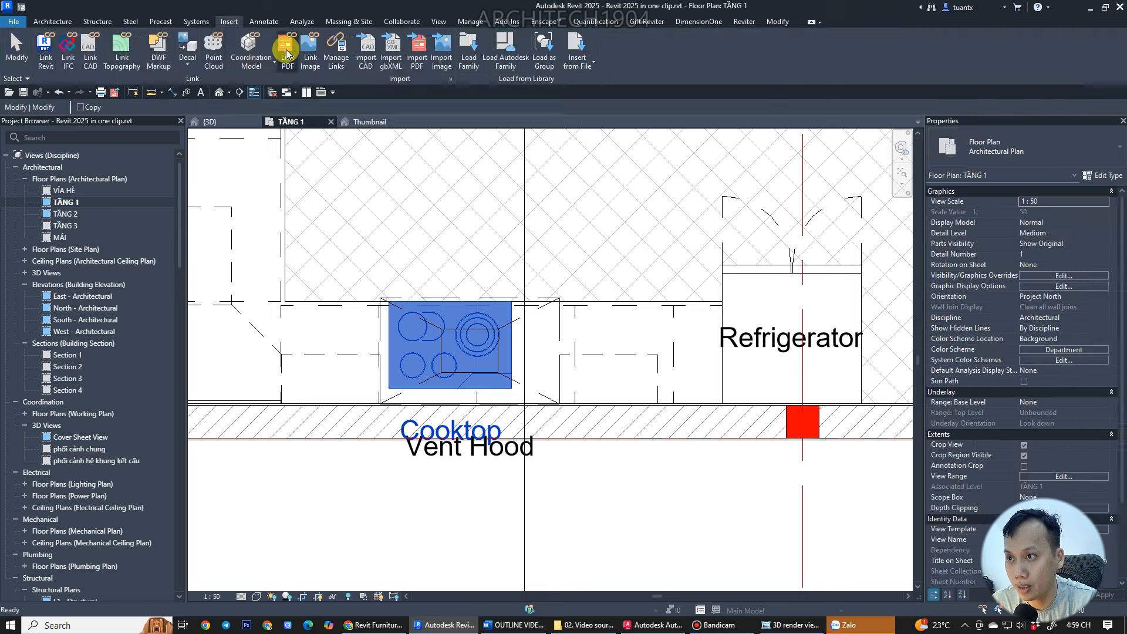
click(246, 42)
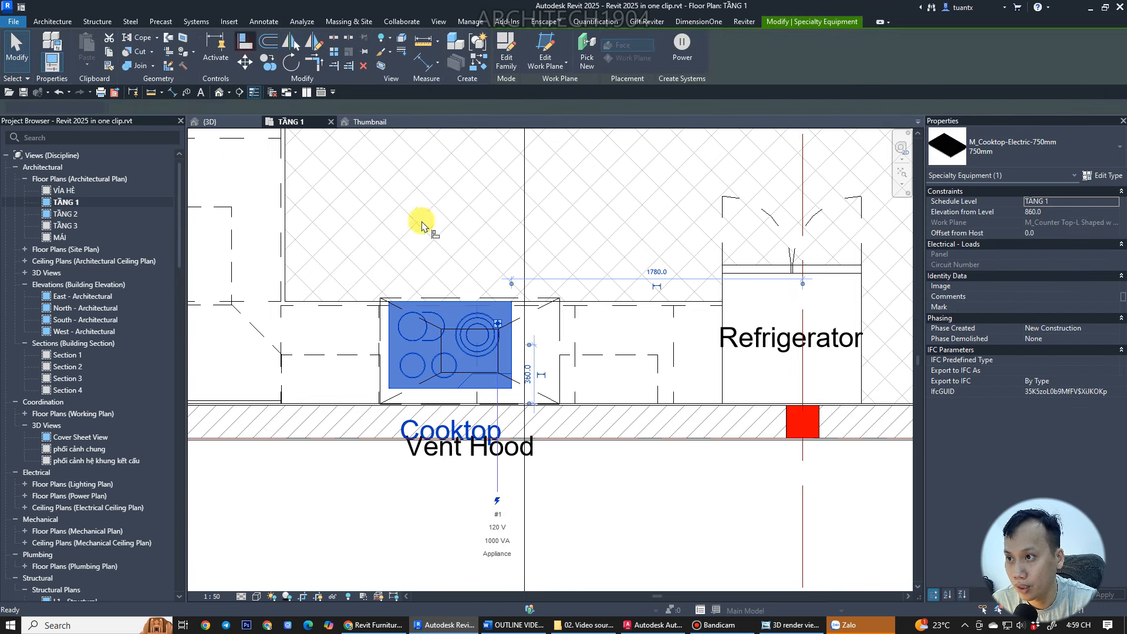
click(454, 350)
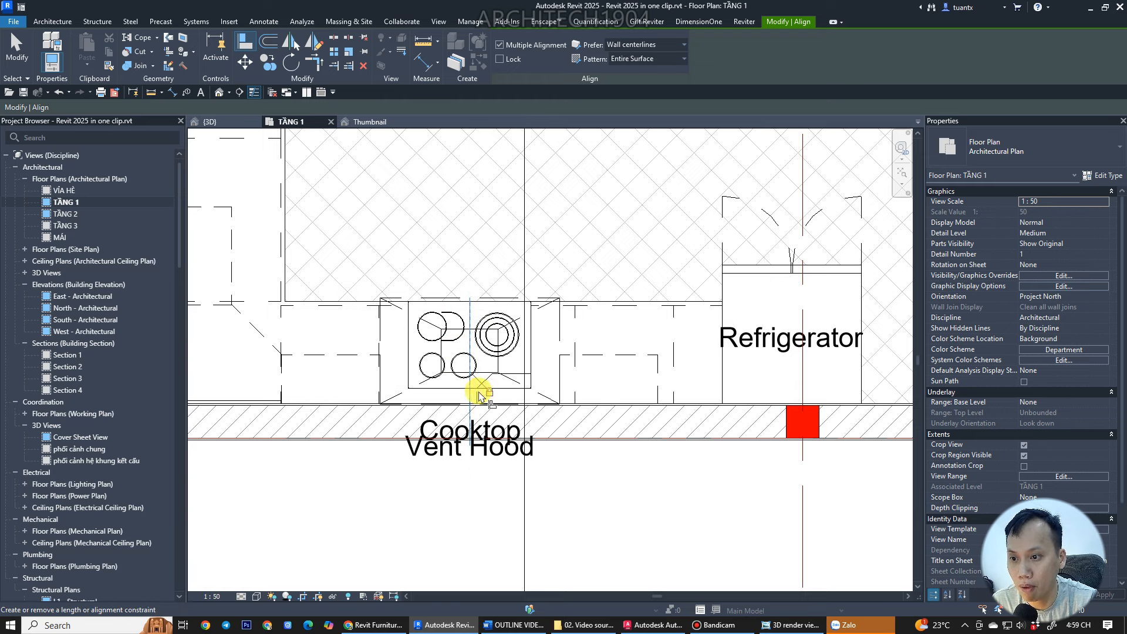
key(Escape)
key(Escape)
- Nudge the electric cooktop back toward the wall so it sits within the countertop's depth
click(411, 348)
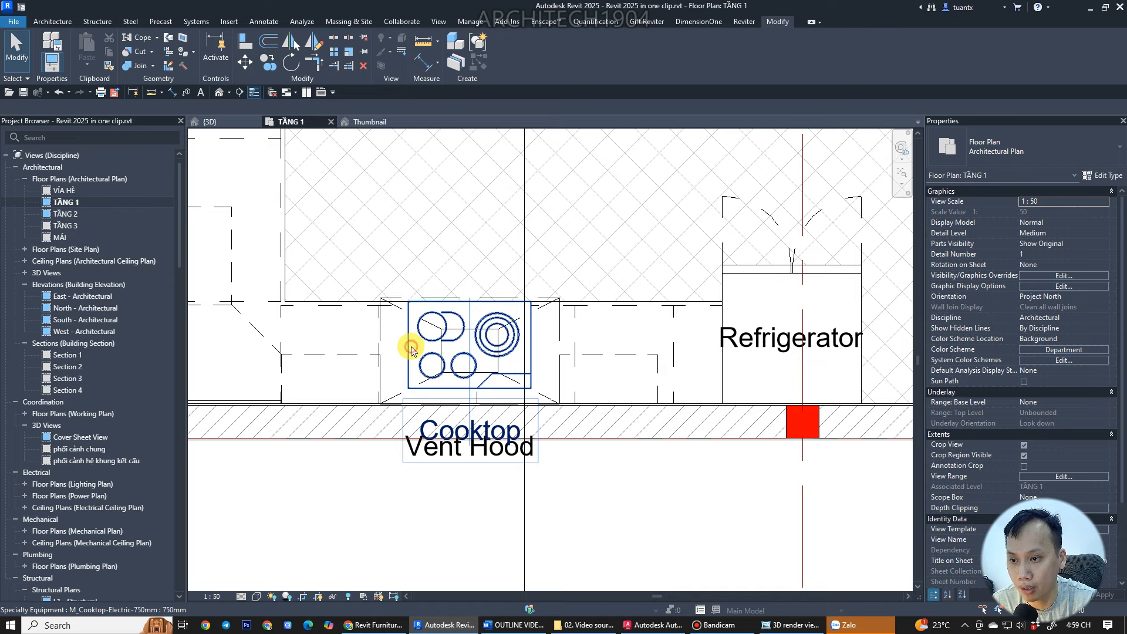
key(Down)
key(Down)
key(Down)
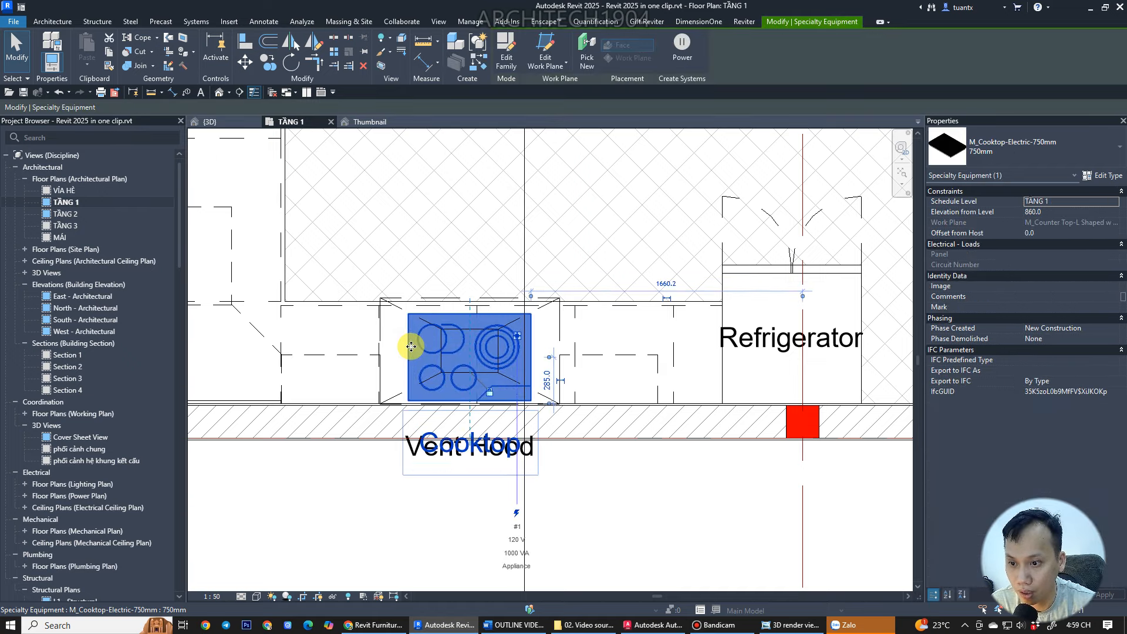
key(Escape)
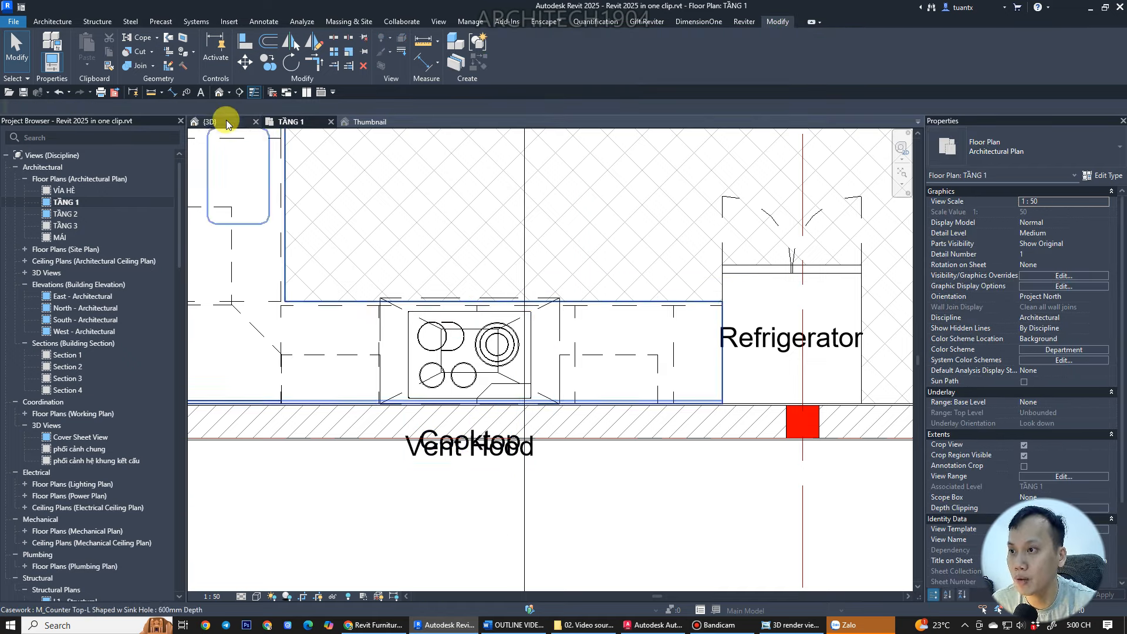
- From the 3D view at the counter's sink opening, preview the beverage center, 750mm gas cooktop and 750mm rangetop families in High-End
click(228, 123)
scroll(447, 296, down, 5)
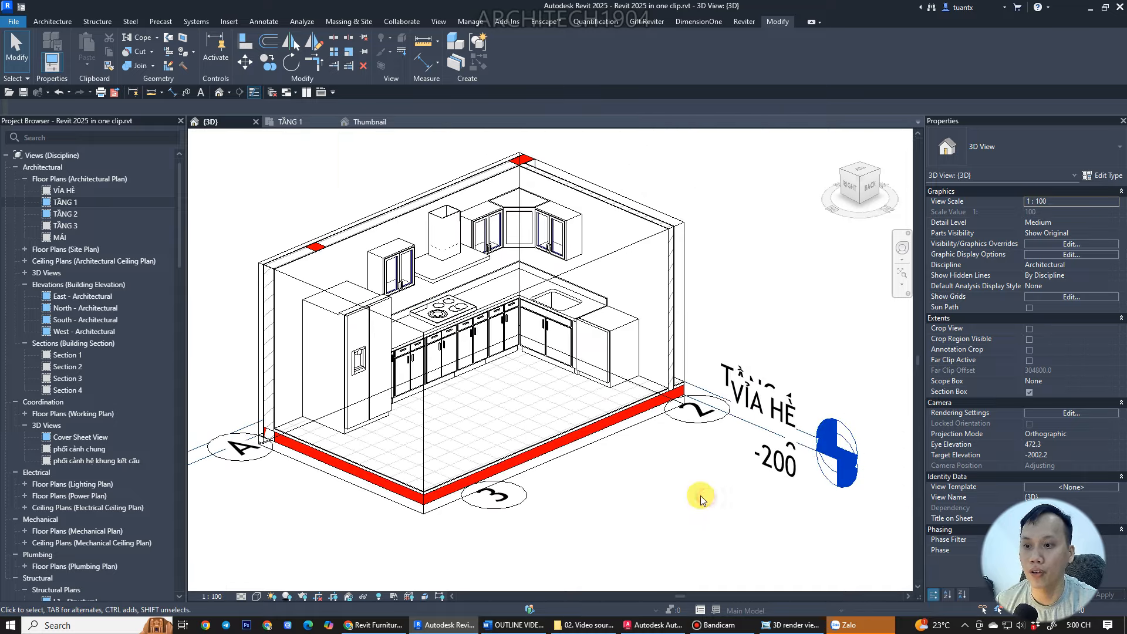
shift+middle_drag(703, 500, 529, 287)
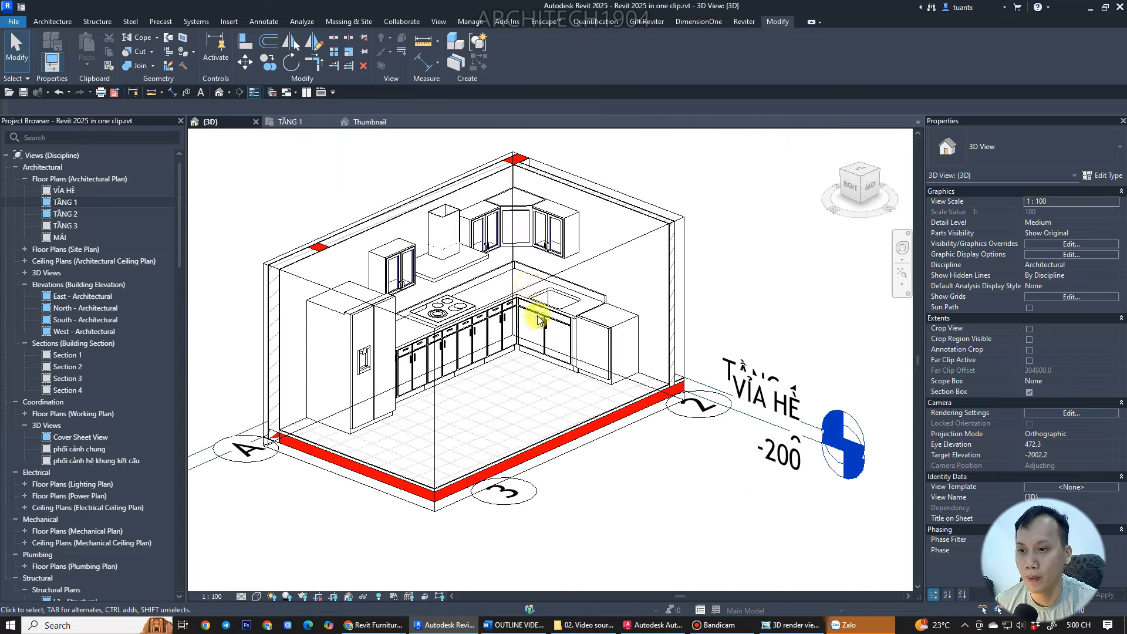
scroll(539, 319, up, 5)
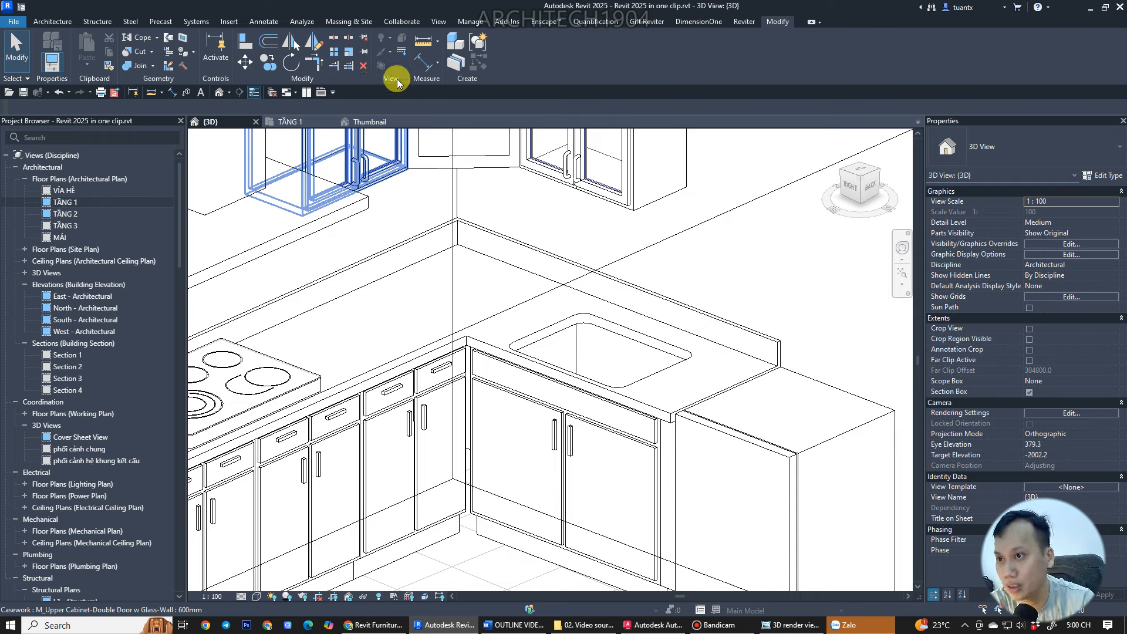
click(229, 22)
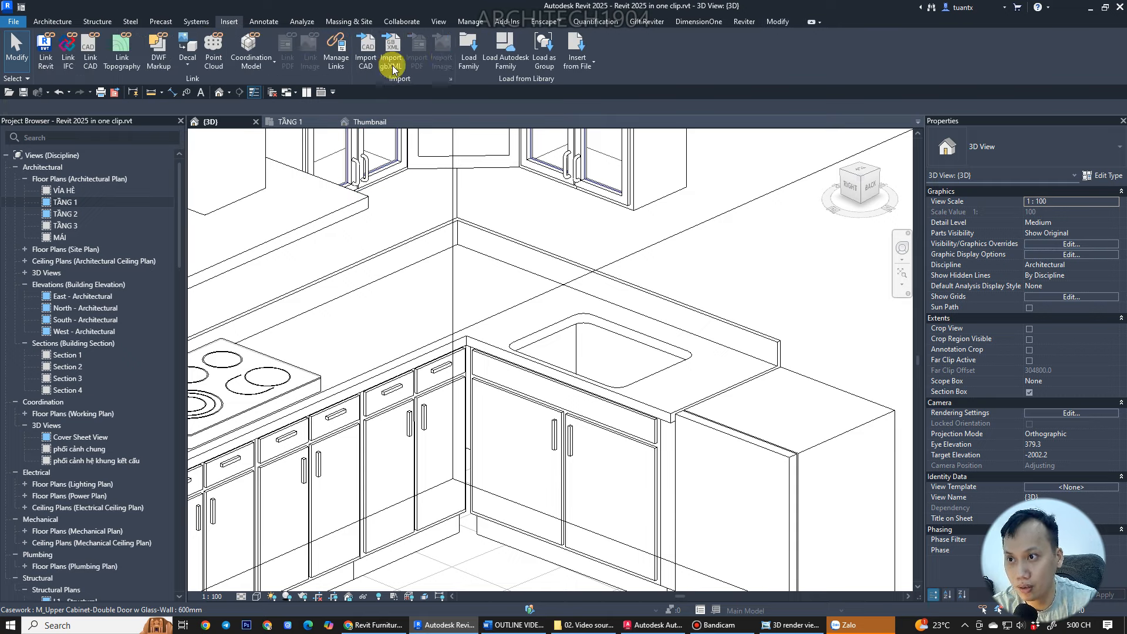
click(467, 49)
click(516, 218)
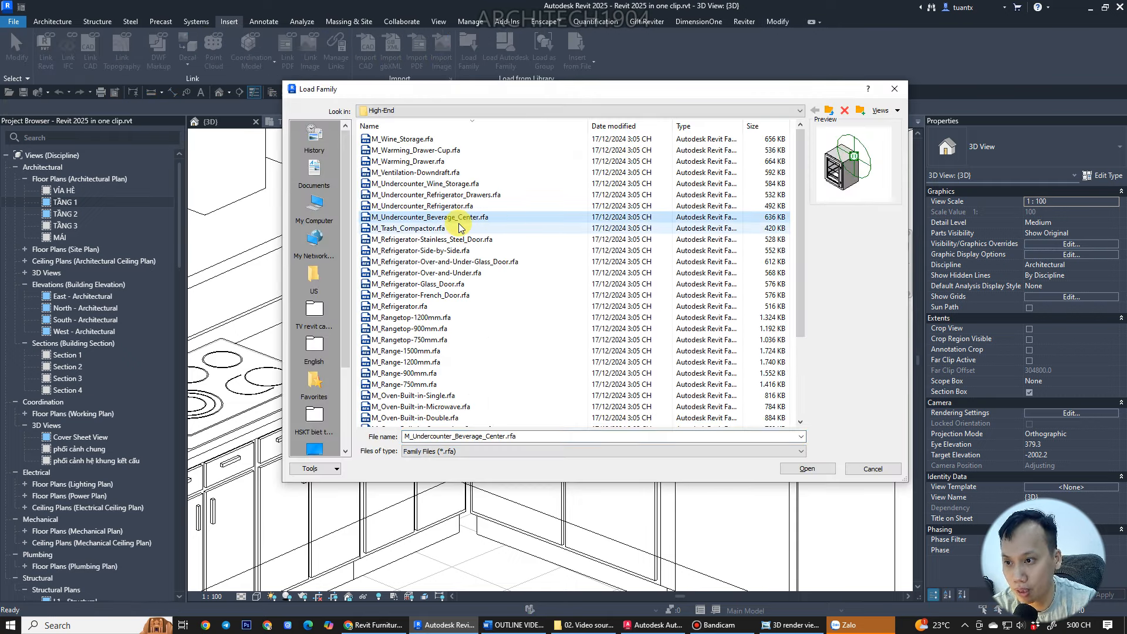
scroll(460, 227, down, 4)
click(411, 384)
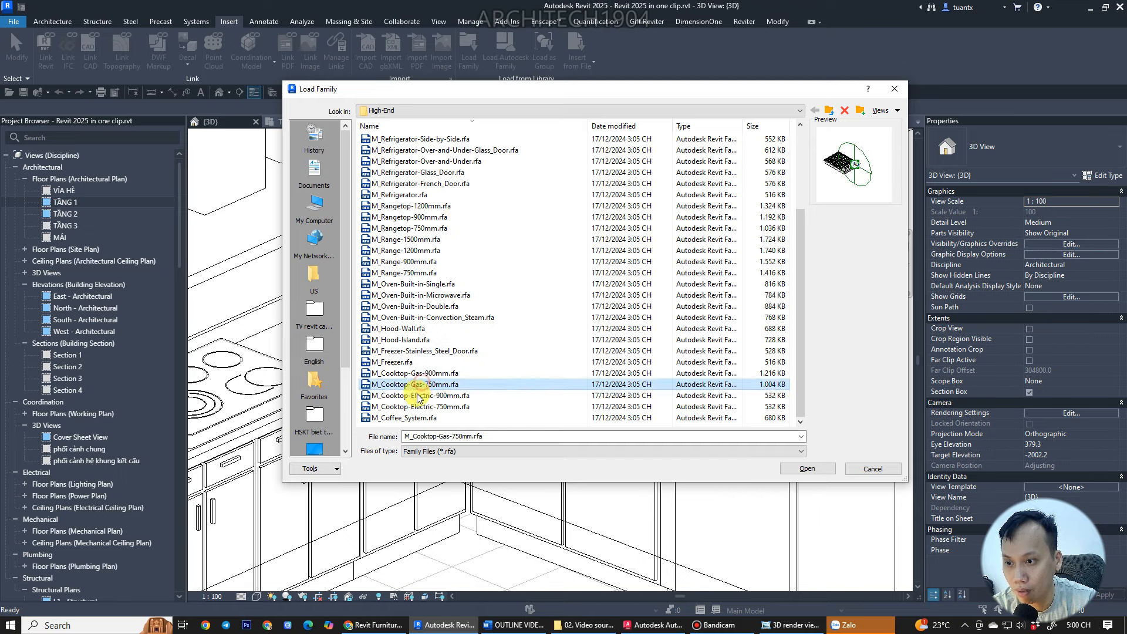
click(455, 229)
- Browse the US family library to Plumbing > Architectural > Fixtures > Sinks
click(828, 110)
click(829, 110)
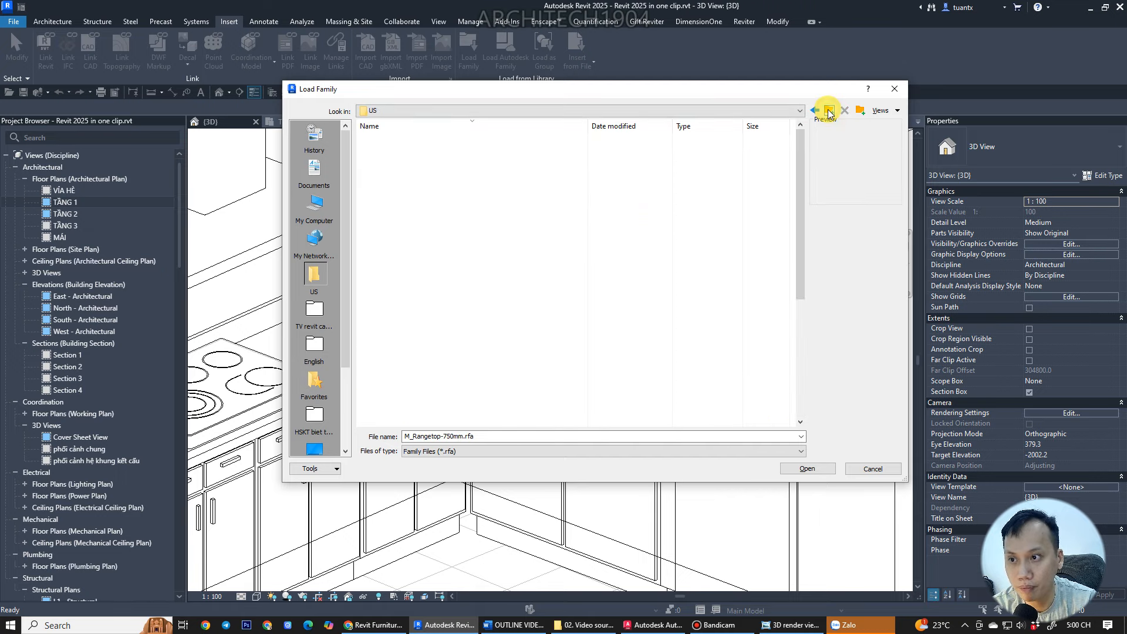
click(829, 110)
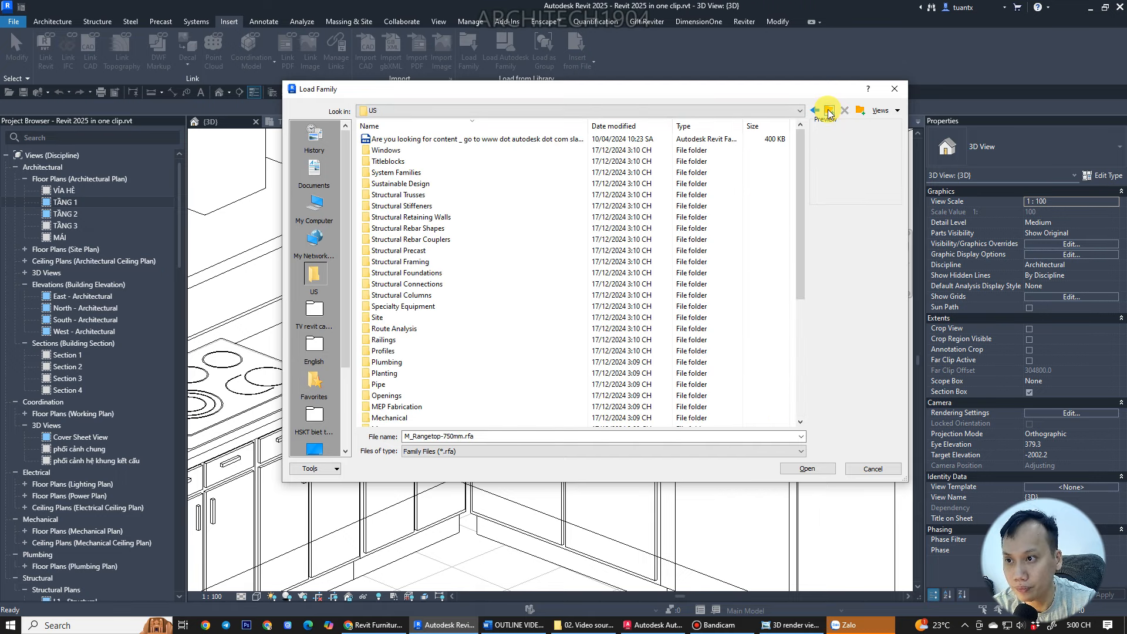
double_click(386, 362)
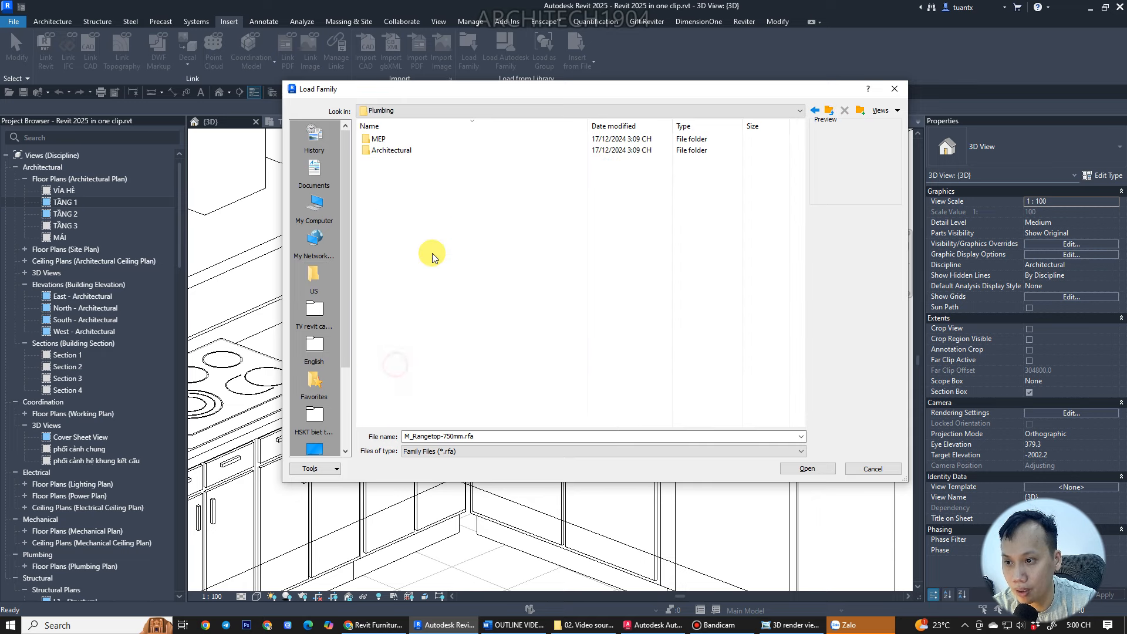
double_click(386, 151)
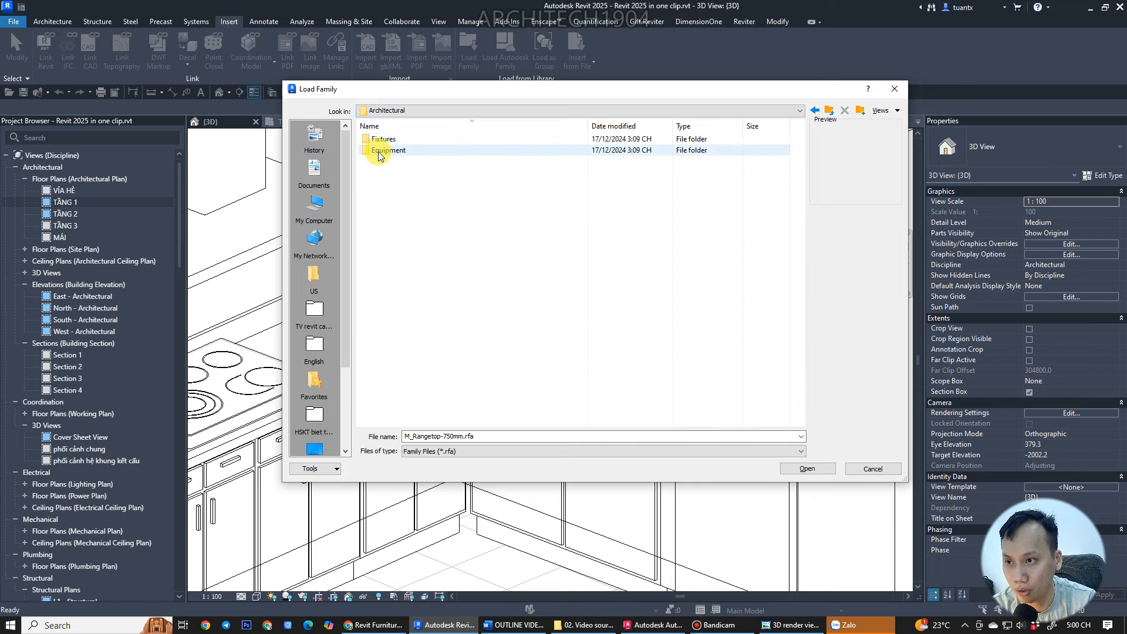
double_click(378, 150)
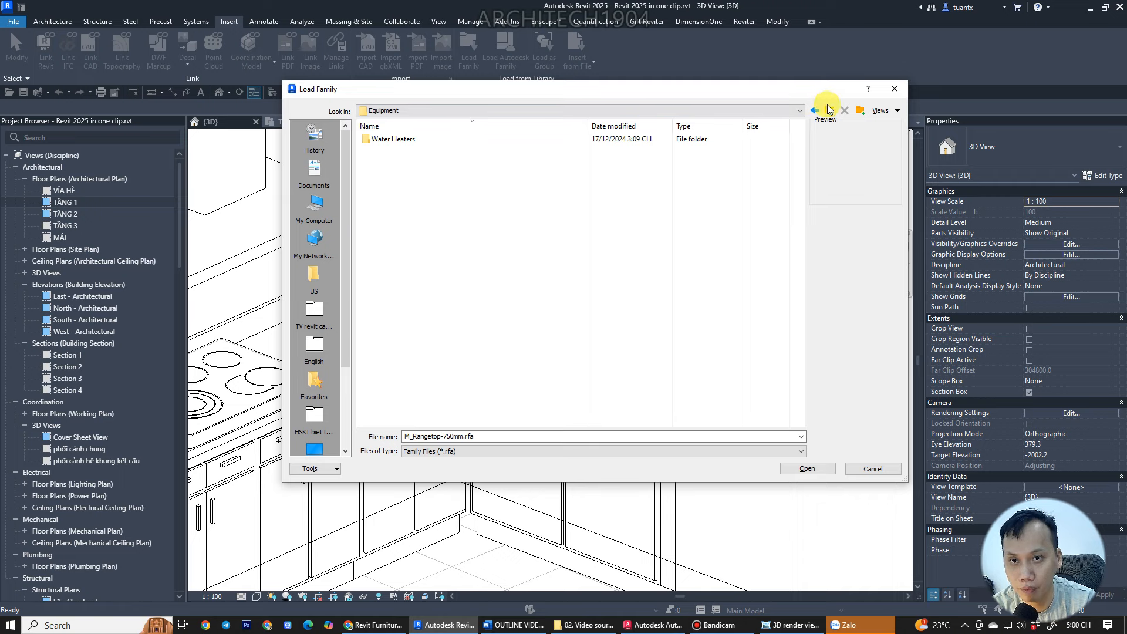
click(828, 110)
double_click(382, 151)
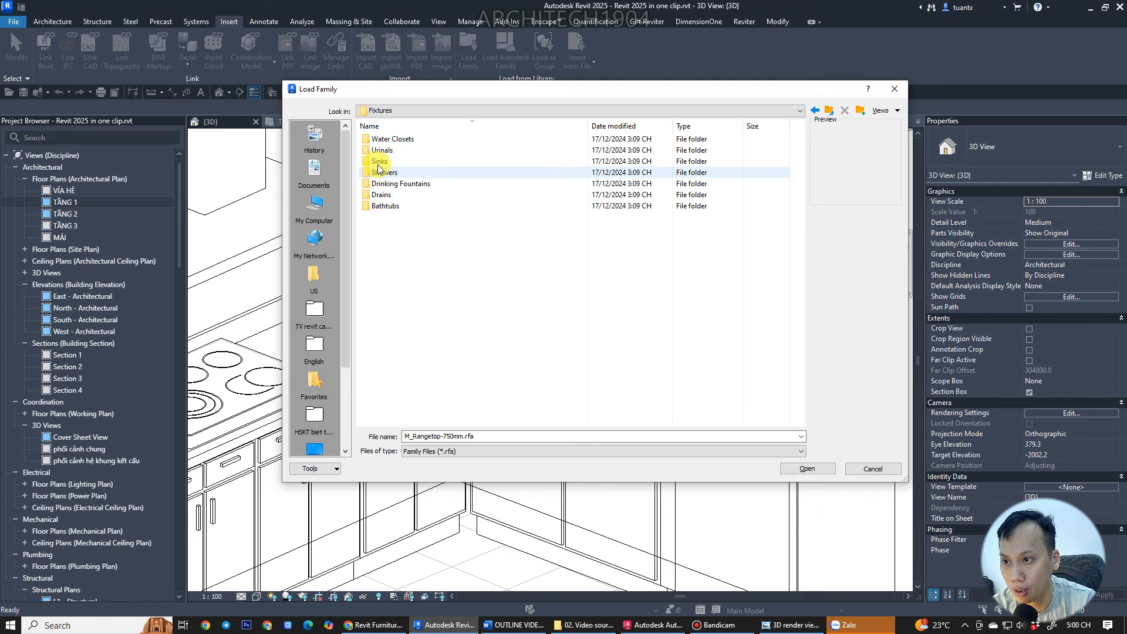
double_click(379, 161)
- Compare the 2D, vanity and kitchen sink families and load M_Sink Kitchen-Triple
click(394, 139)
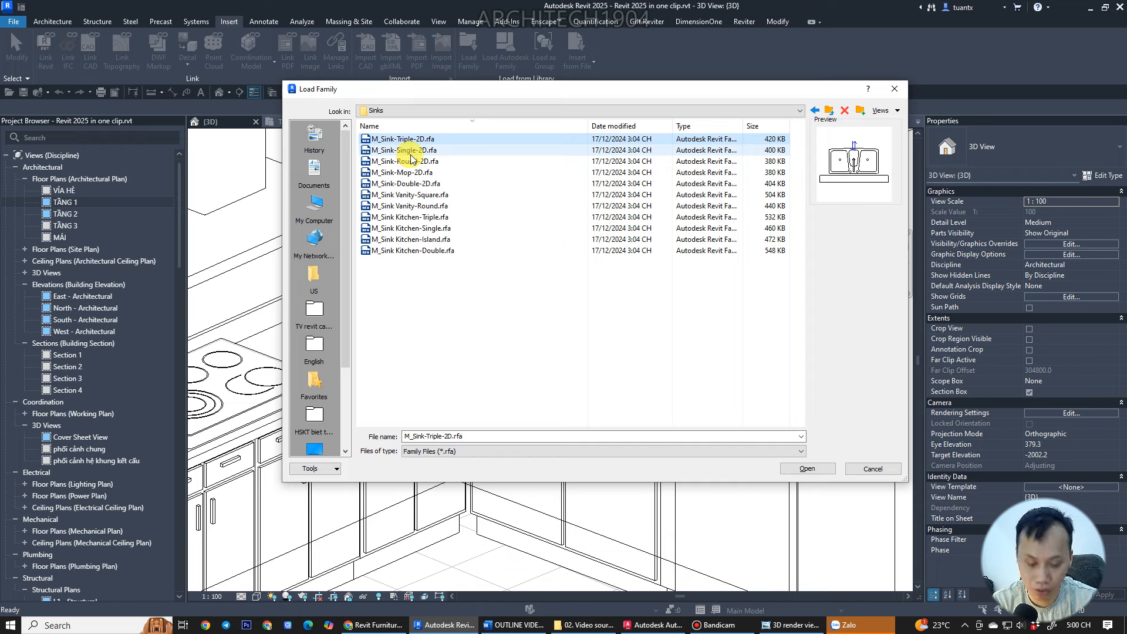
key(Down)
key(Down)
key(Down)
key(Down)
key(Down)
key(Down)
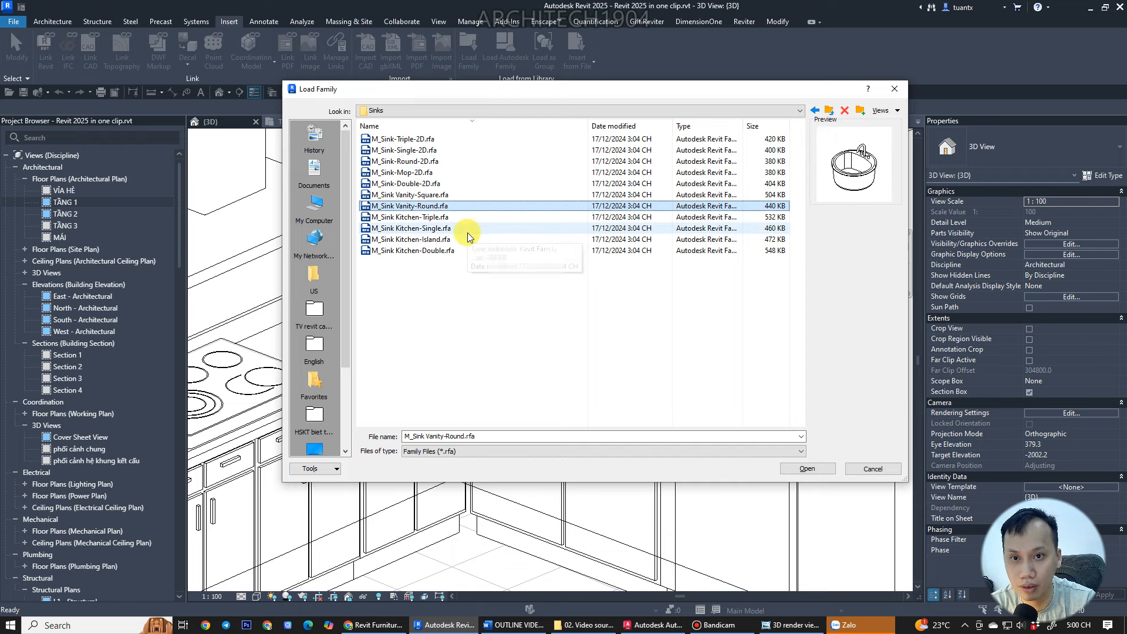
key(Down)
key(Down)
key(Up)
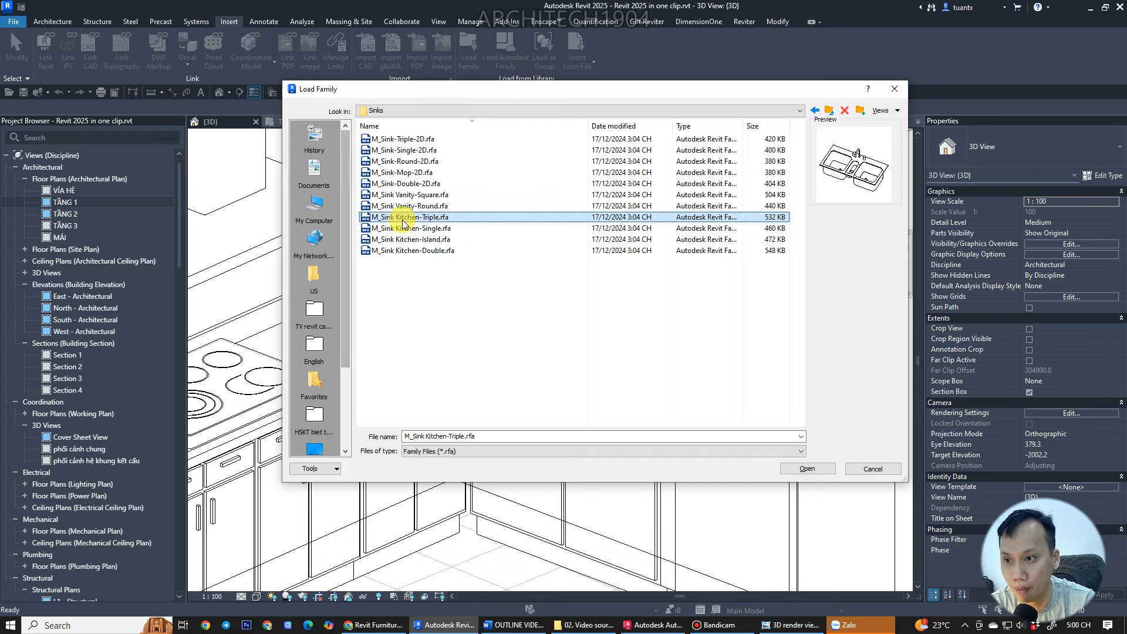
key(Down)
key(Up)
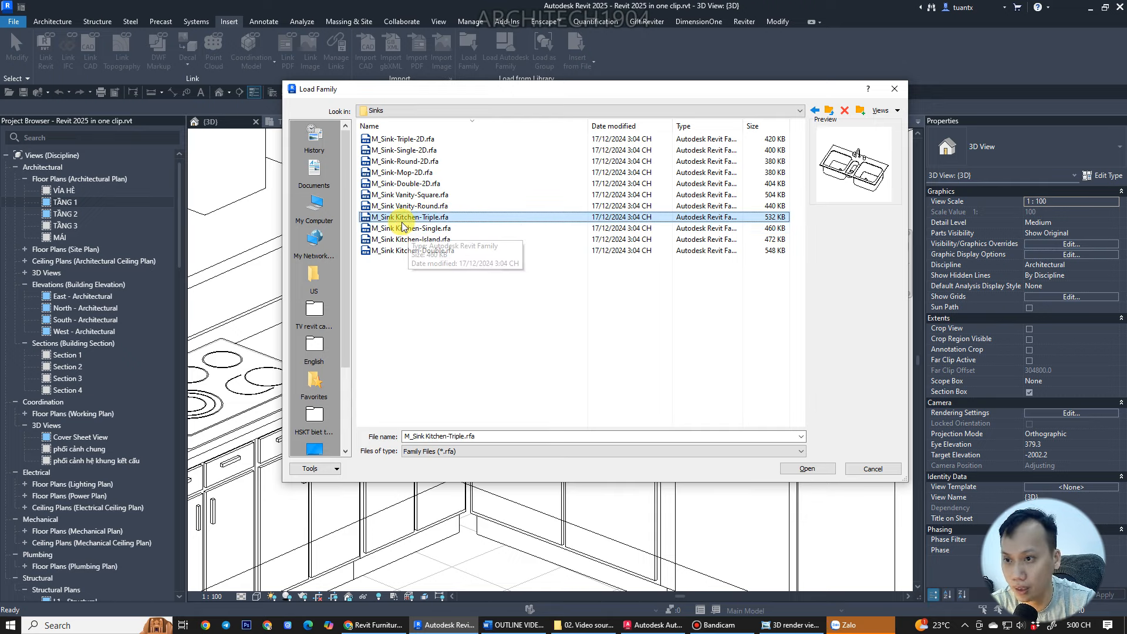
key(Return)
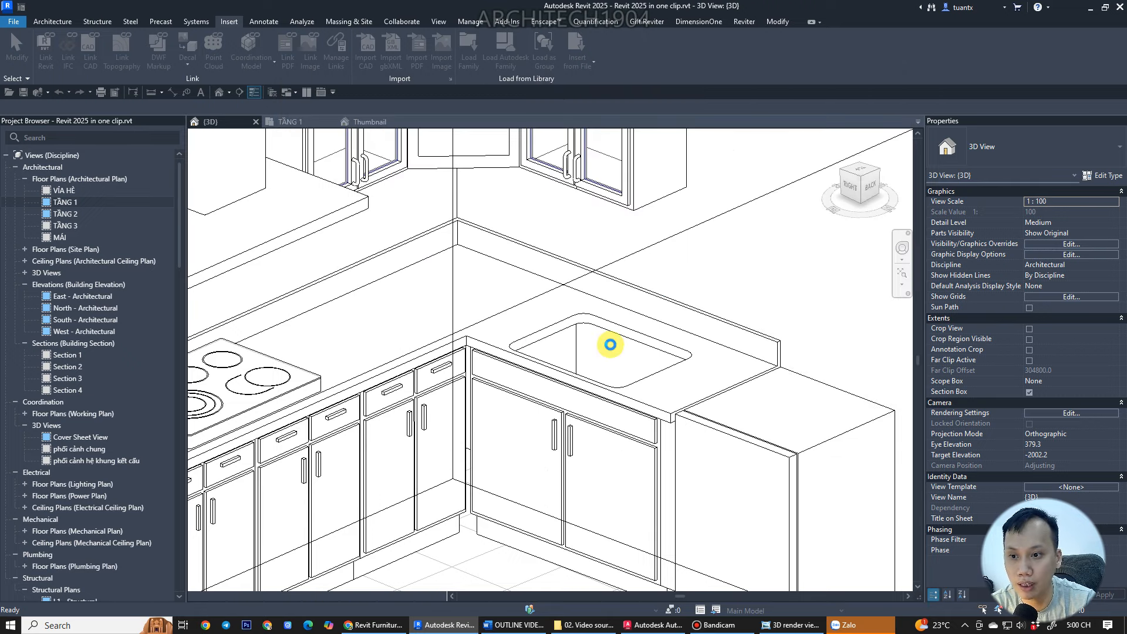
- In the TẦNG 1 plan, place the M_Sink Kitchen-Triple 1100 x 535mm against the wall on the counter leg beside the dishwasher
click(307, 127)
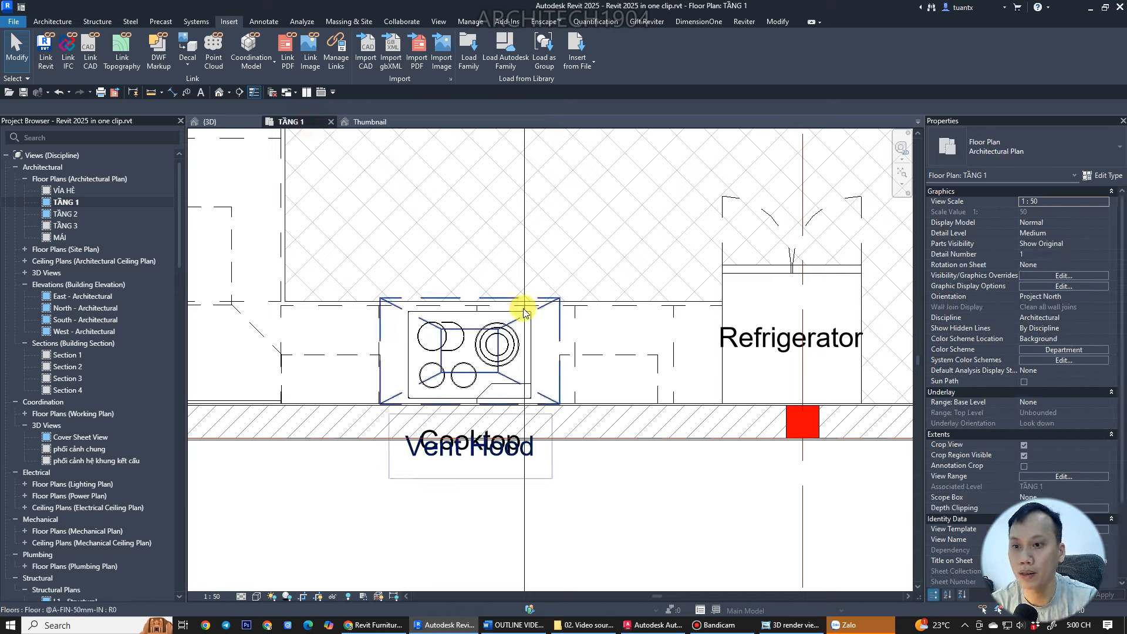
scroll(557, 329, down, 2)
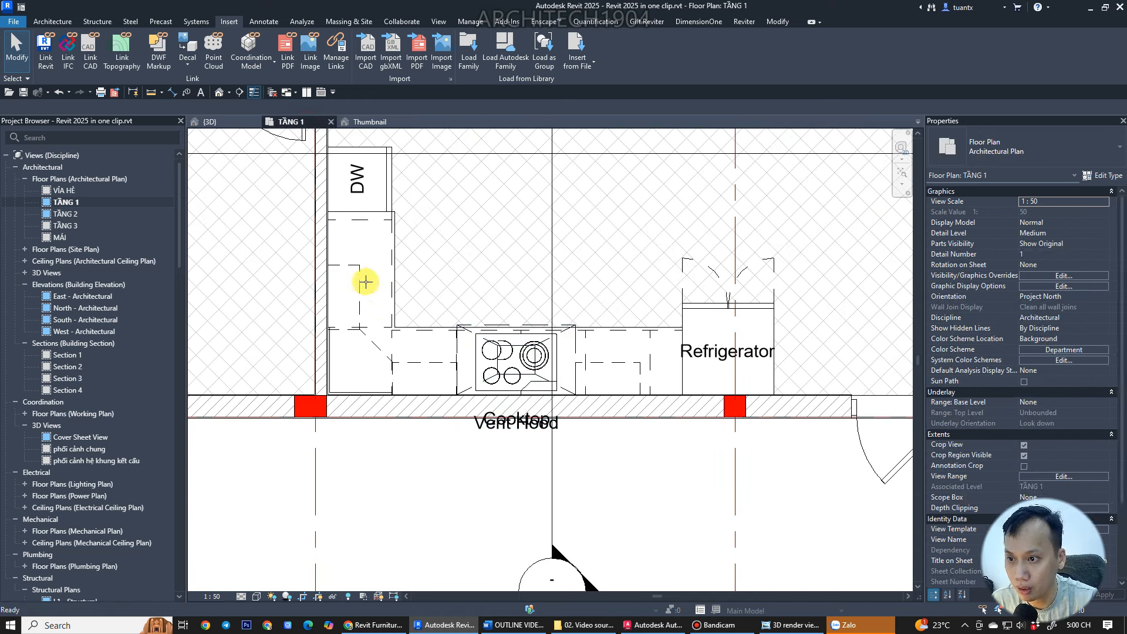
key(m)
scroll(365, 286, up, 1)
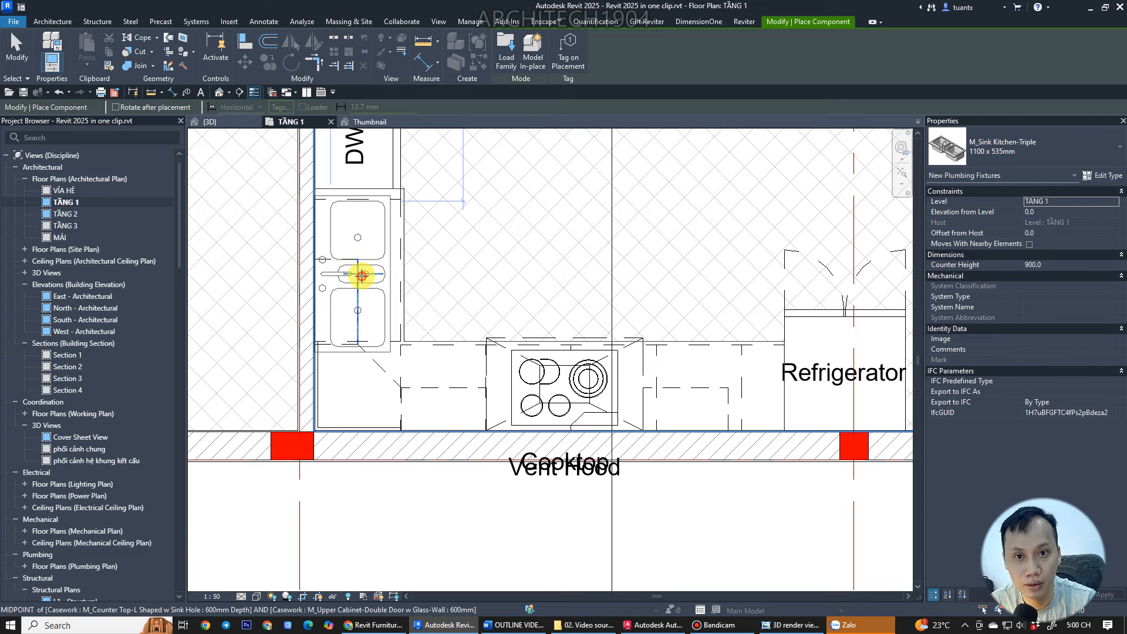
click(363, 275)
key(Escape)
- Set the kitchen sink type's width to 900 mm
click(372, 258)
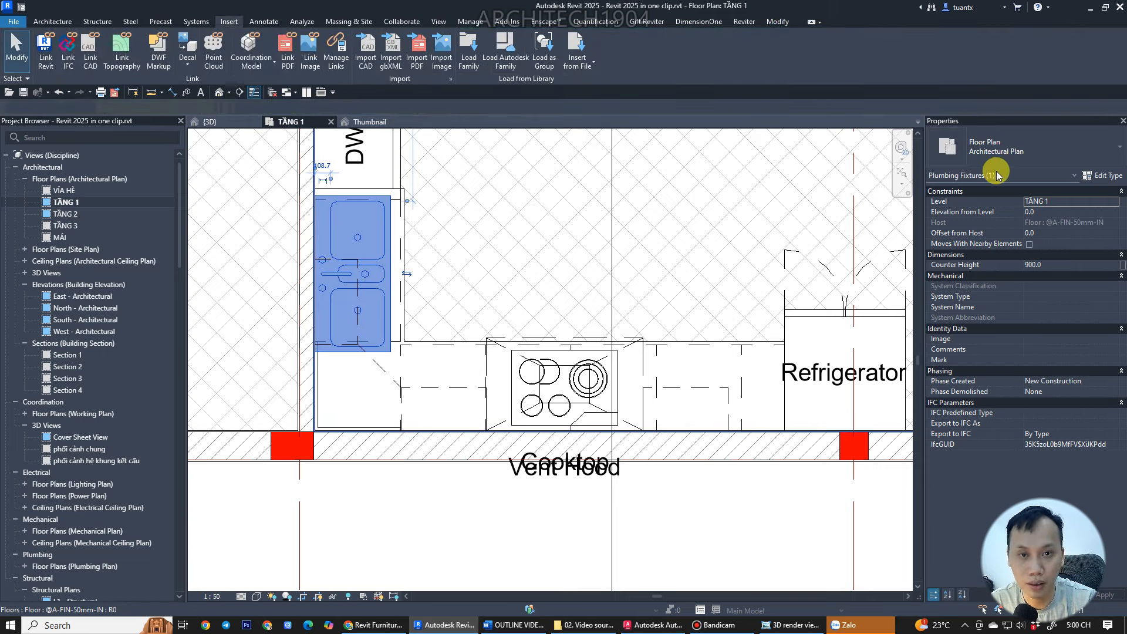
click(1106, 175)
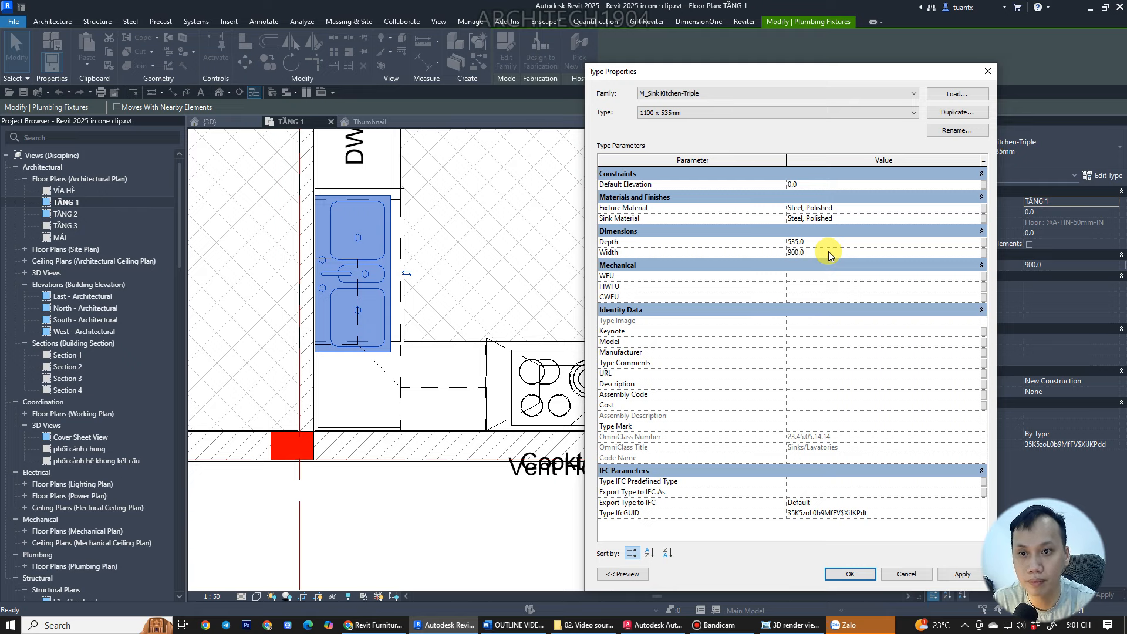
key(Return)
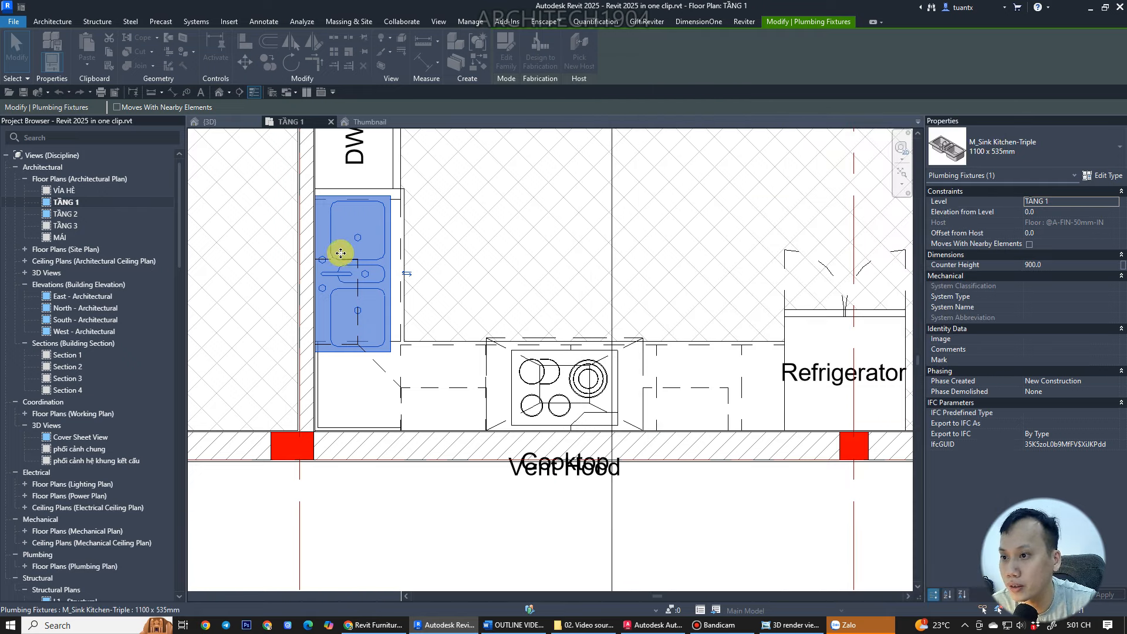
- Nudge the sink along the counter toward the dishwasher and inspect its fit in the countertop in 3D
scroll(351, 258, up, 3)
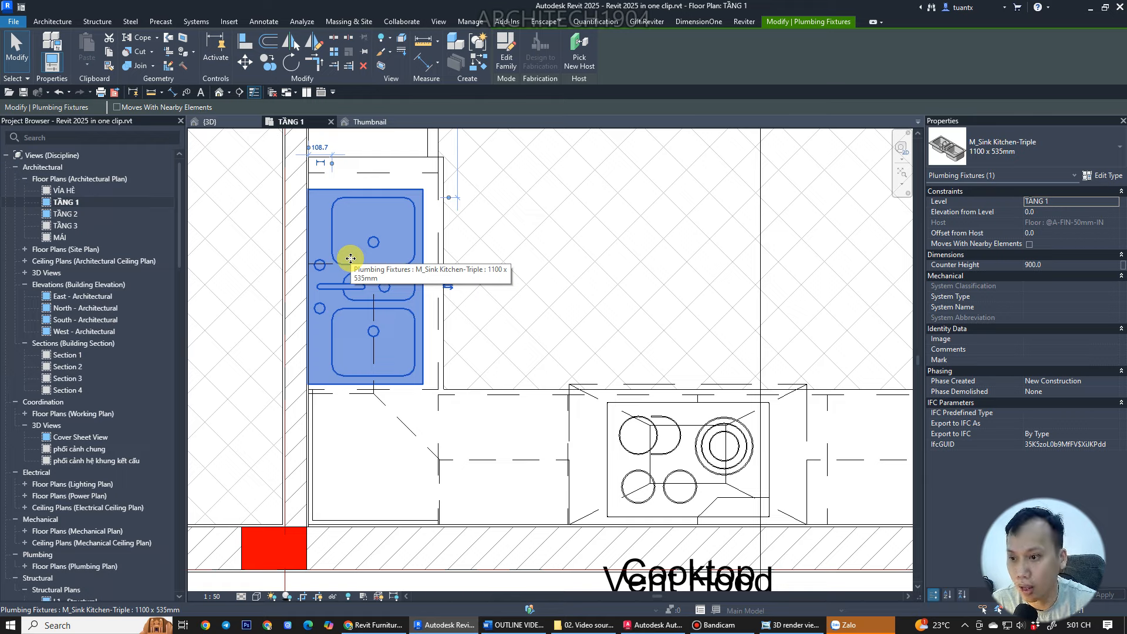
key(Up)
key(Up)
key(Up)
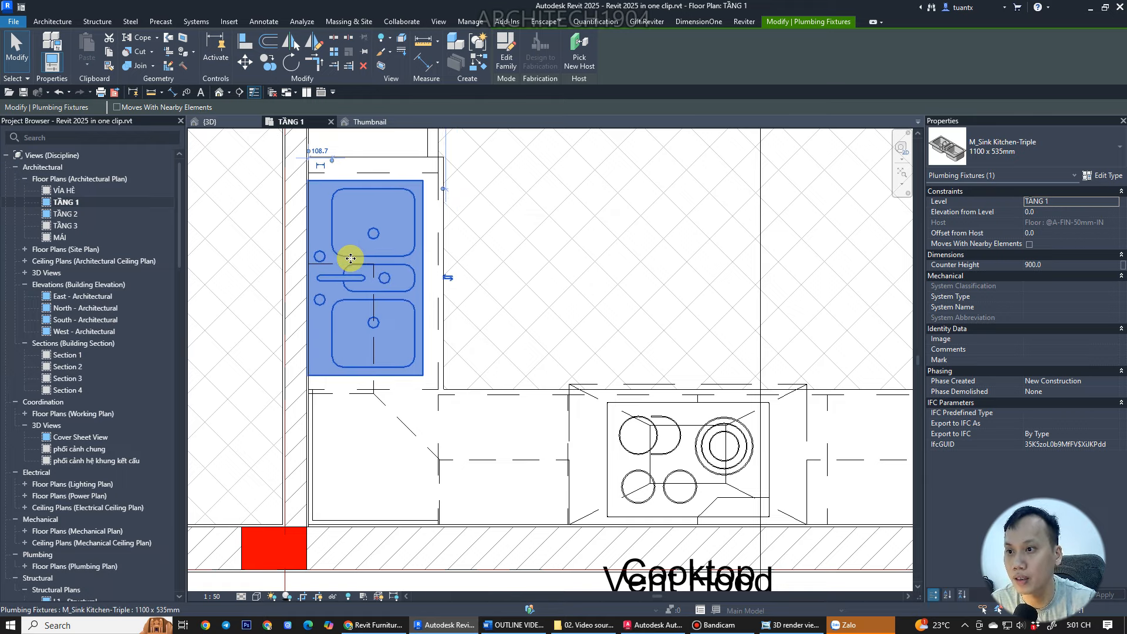
click(210, 122)
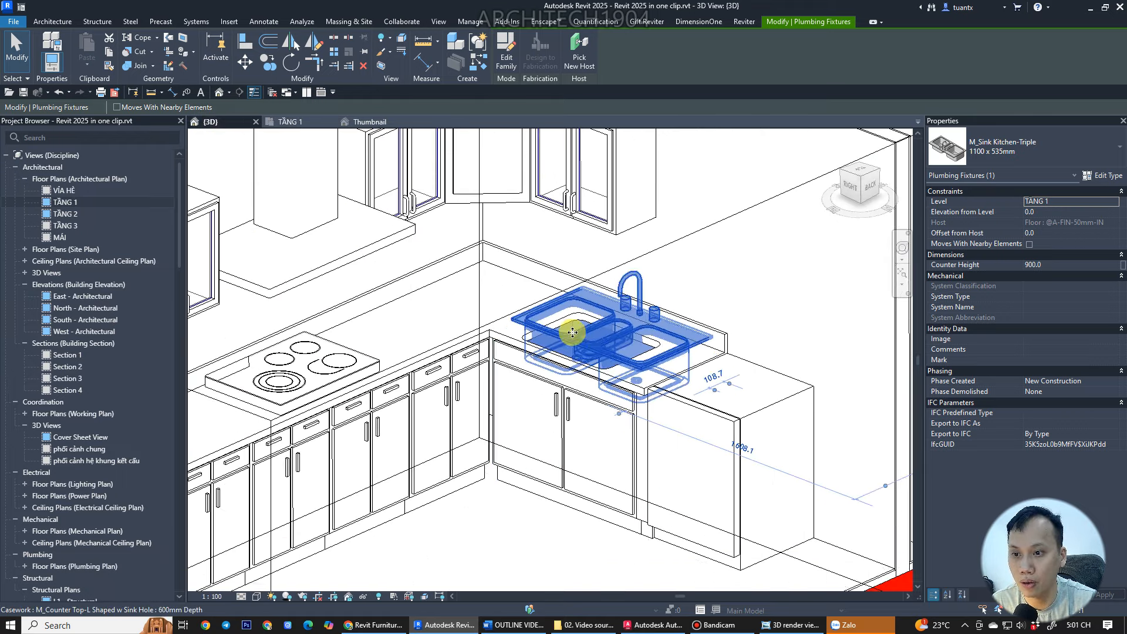
key(Escape)
scroll(487, 345, up, 2)
shift+middle_drag(487, 345, 716, 403)
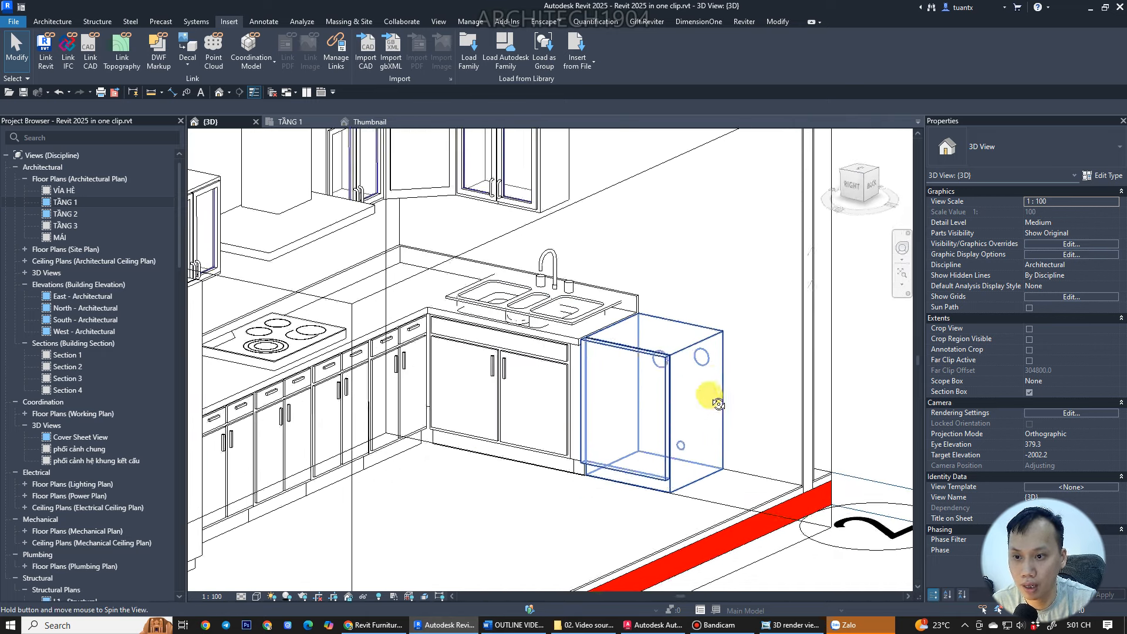
- Set the triple kitchen sink's counter height to 860 mm
scroll(573, 347, up, 5)
click(515, 298)
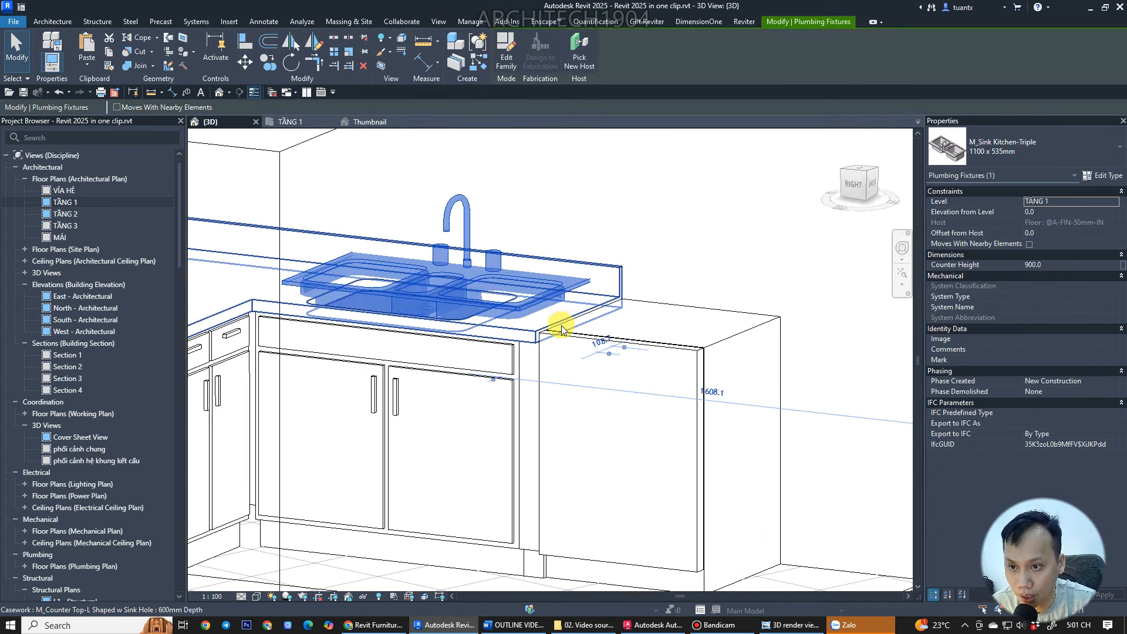
click(1055, 268)
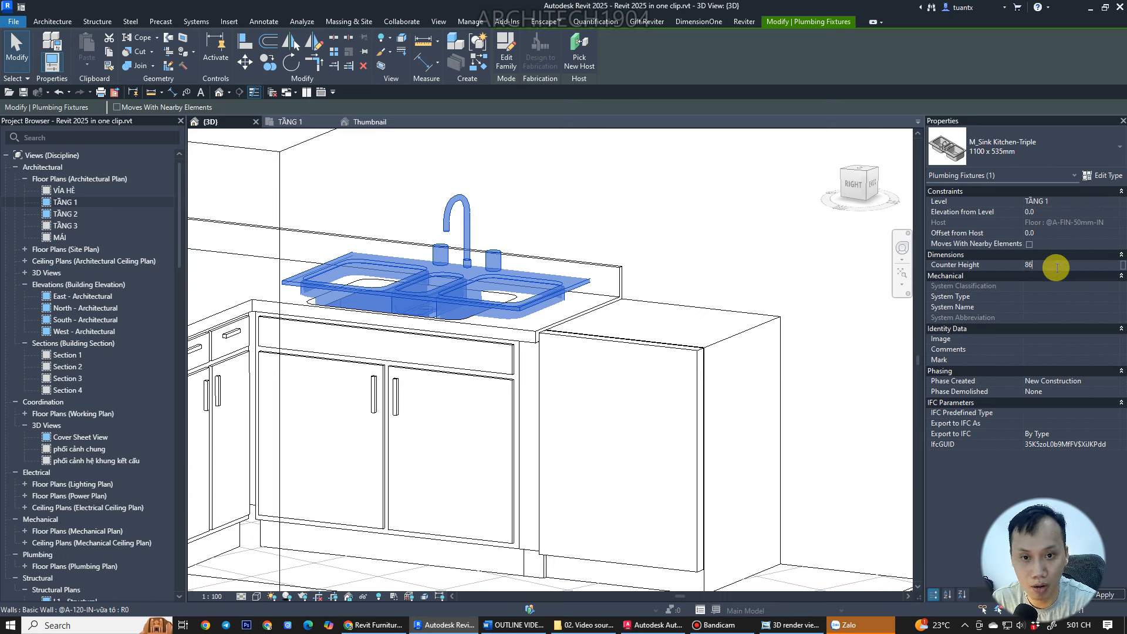
text(860)
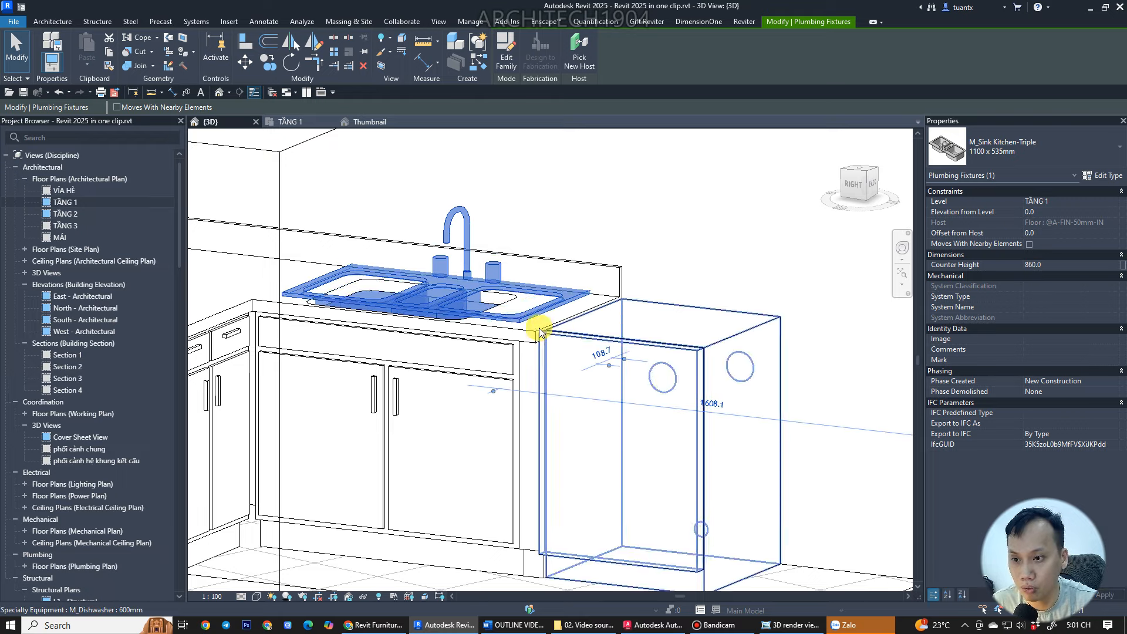
- In the TẦNG 1 plan, stretch the L-shaped countertop's sink opening to about 858 mm wide, with its sink location at about 699 mm
scroll(442, 314, up, 3)
shift+middle_drag(563, 432, 460, 246)
click(463, 250)
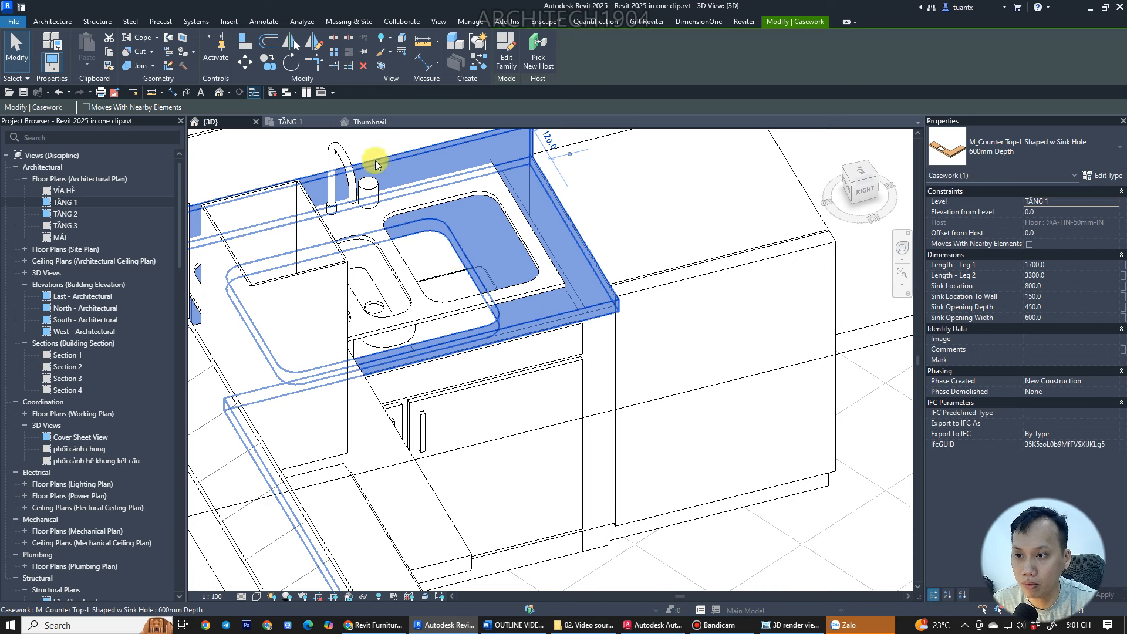
click(292, 122)
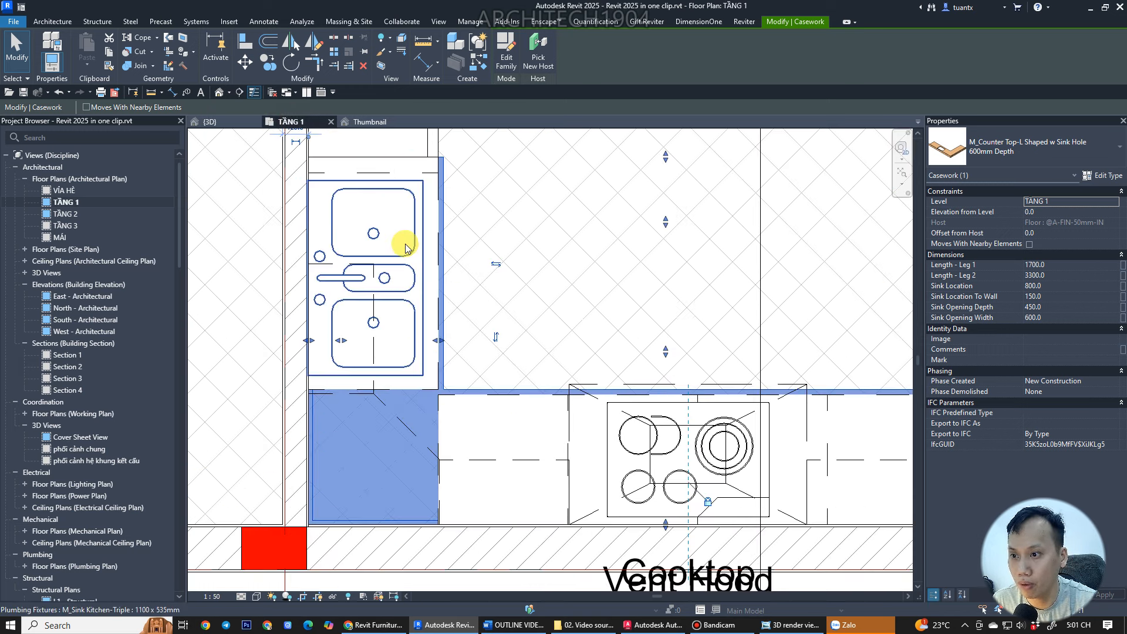
middle_drag(403, 239, 439, 375)
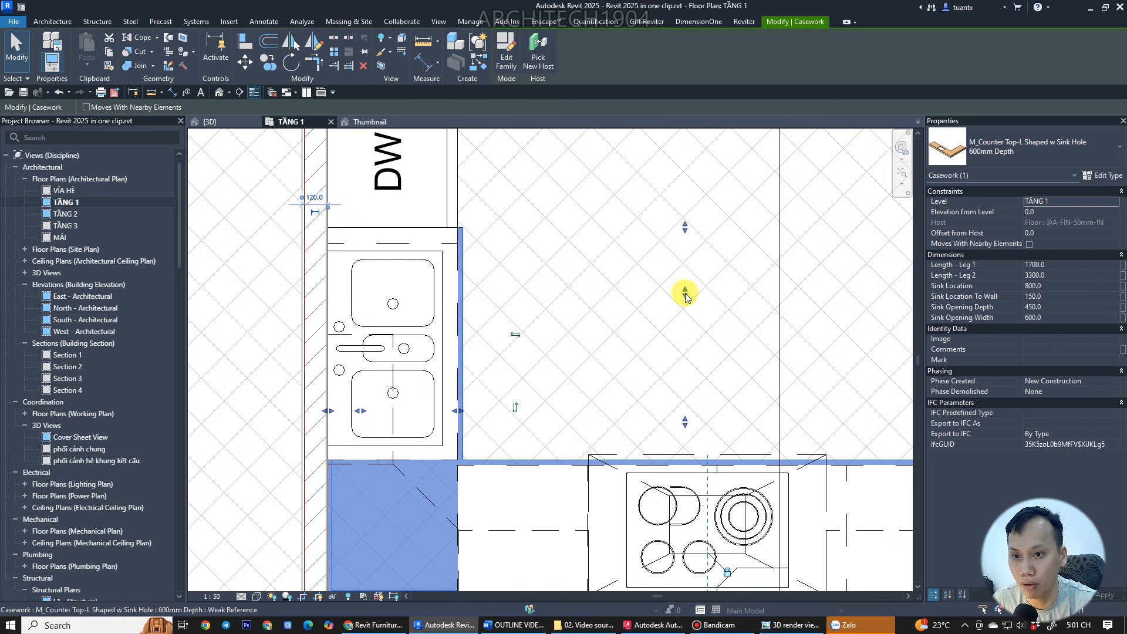
drag(685, 292, 685, 257)
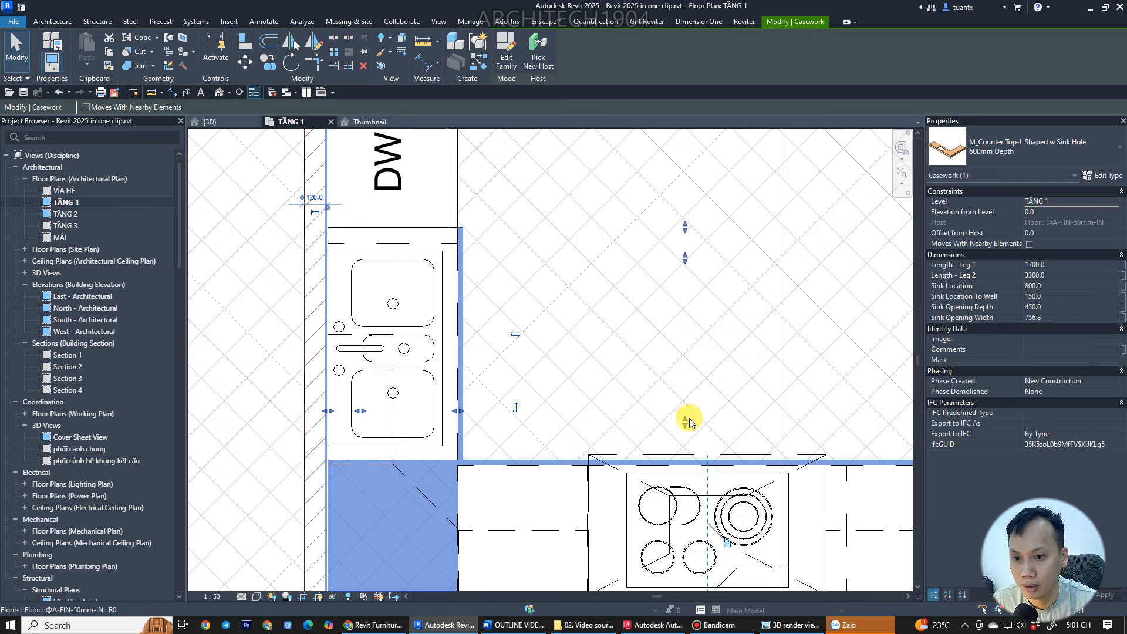
drag(689, 421, 685, 443)
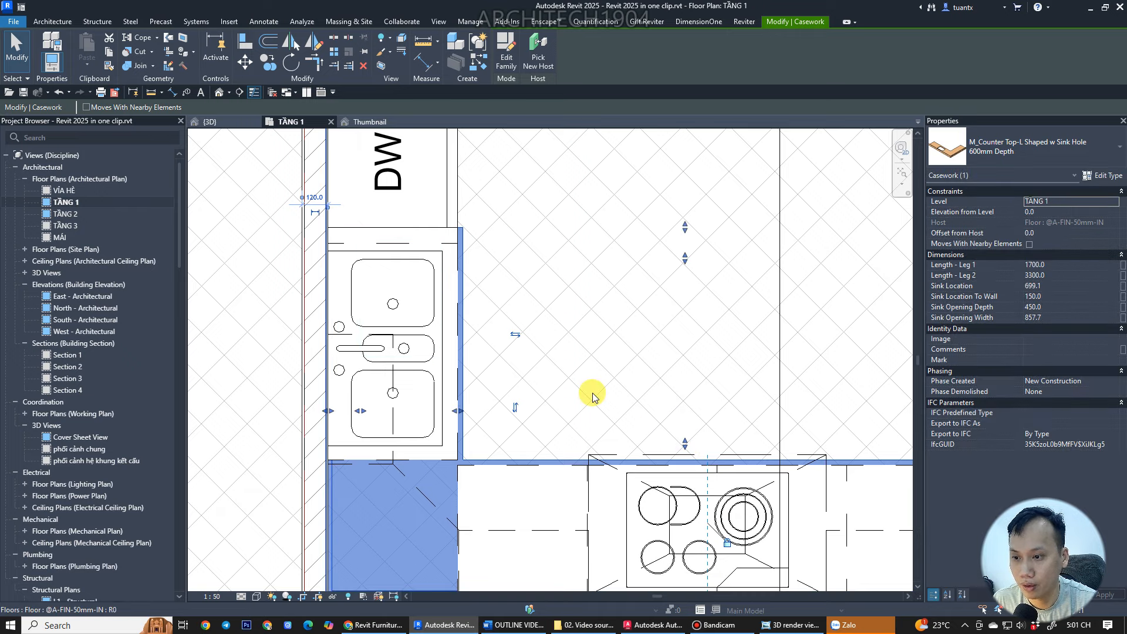
- Reshape the countertop's sink opening to 85 mm from the wall and 480 mm deep, and check the cutout around the sink in 3D
scroll(493, 403, down, 2)
scroll(503, 407, up, 4)
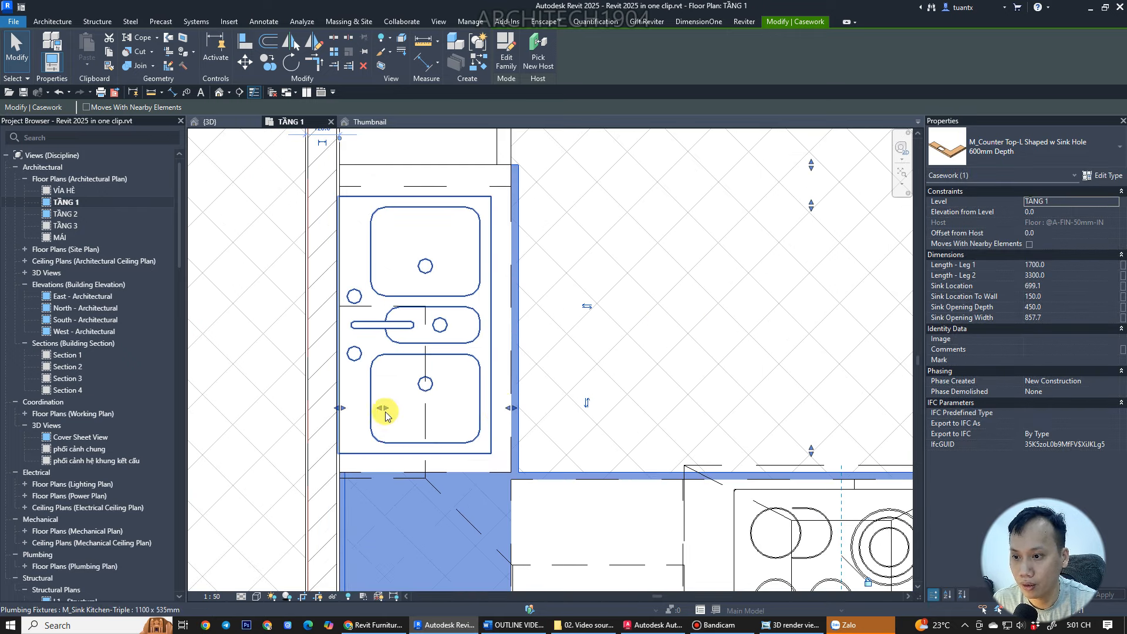
drag(385, 414, 365, 410)
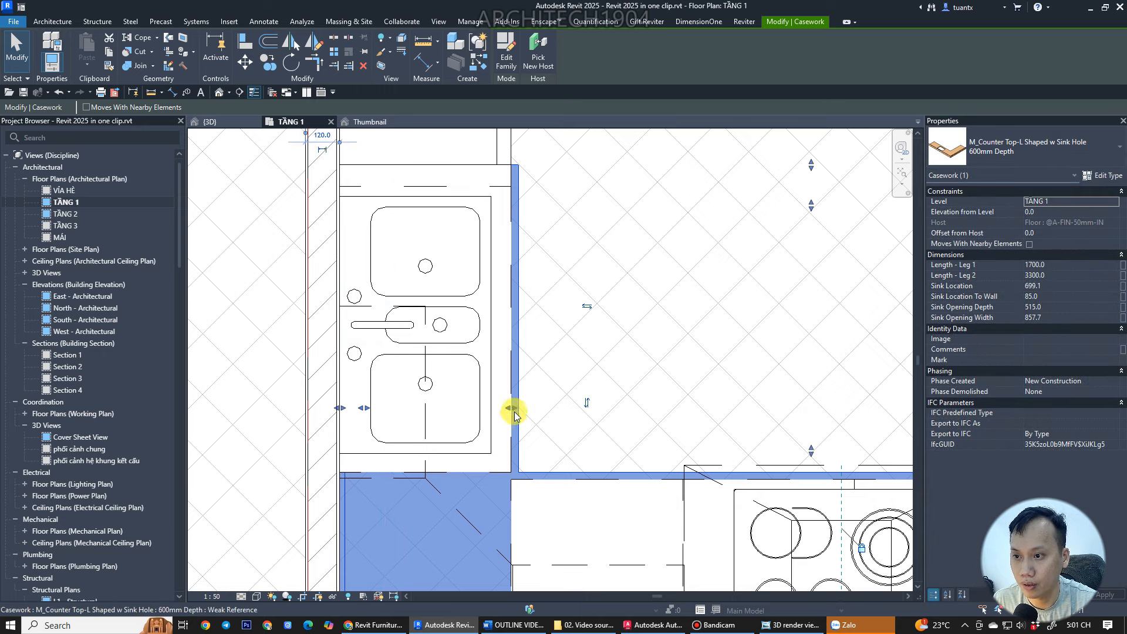
drag(505, 409, 496, 408)
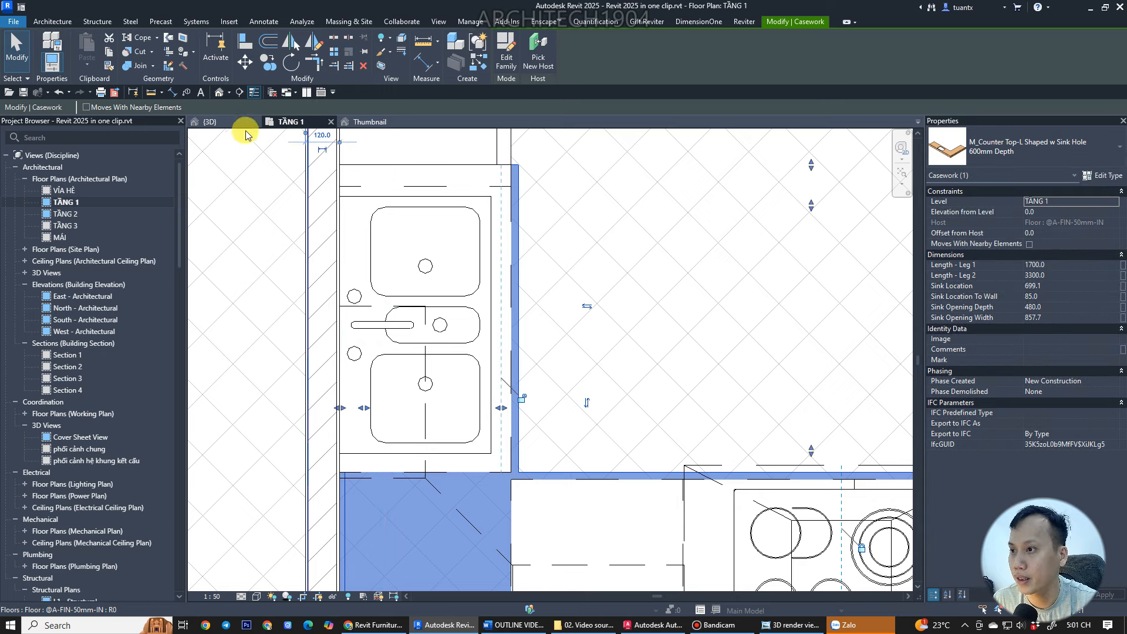
click(230, 120)
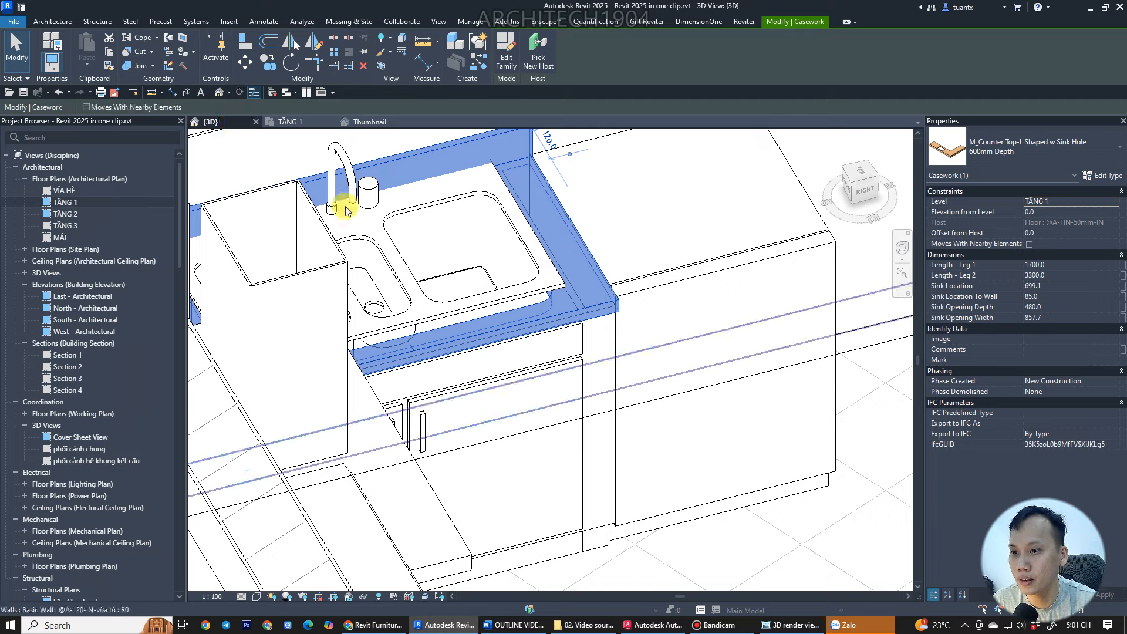
scroll(524, 244, down, 3)
key(Escape)
scroll(506, 315, up, 1)
shift+middle_drag(505, 314, 399, 299)
scroll(372, 270, up, 1)
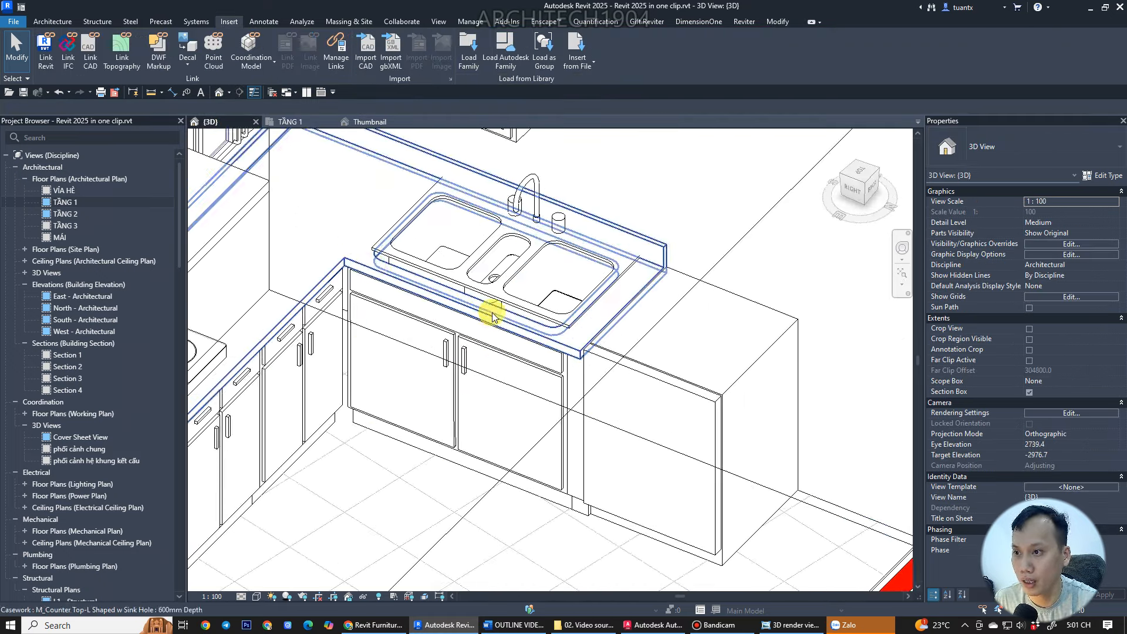
scroll(481, 299, up, 2)
- In the TẦNG 1 plan, reduce the countertop's sink opening depth to about 444 mm and check the front edge in 3D
click(290, 121)
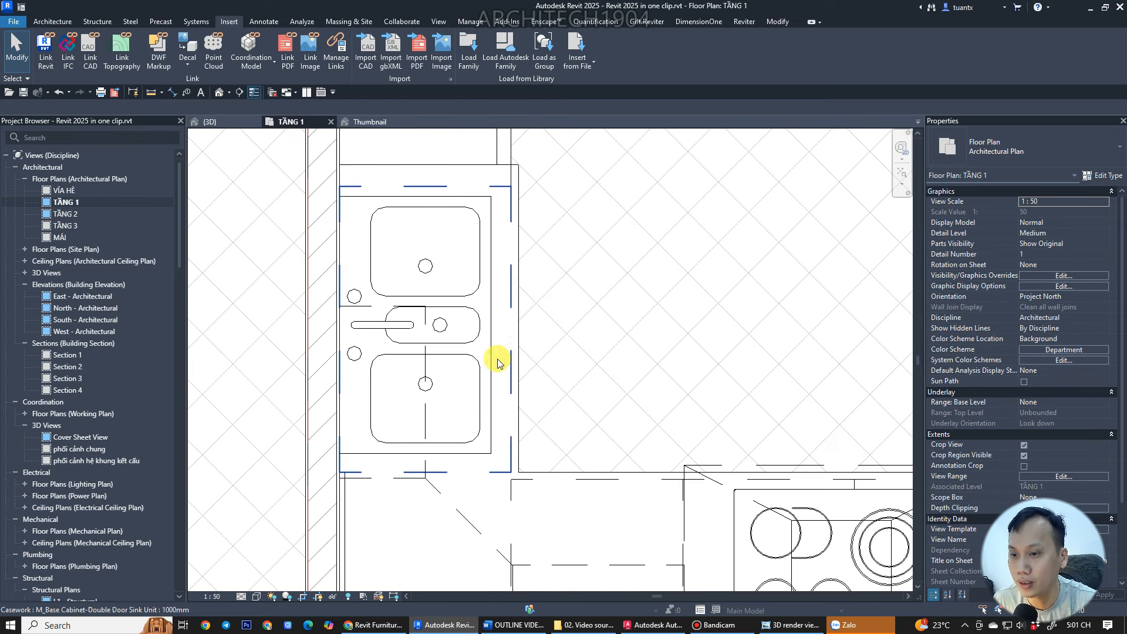
click(519, 317)
scroll(525, 331, down, 1)
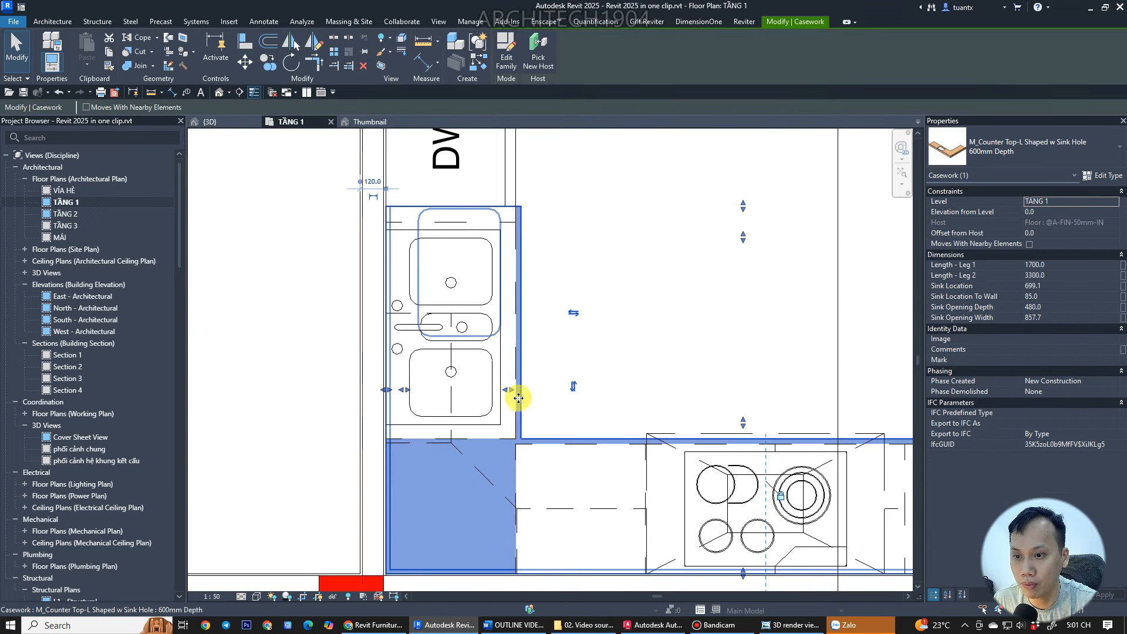
drag(505, 394, 503, 386)
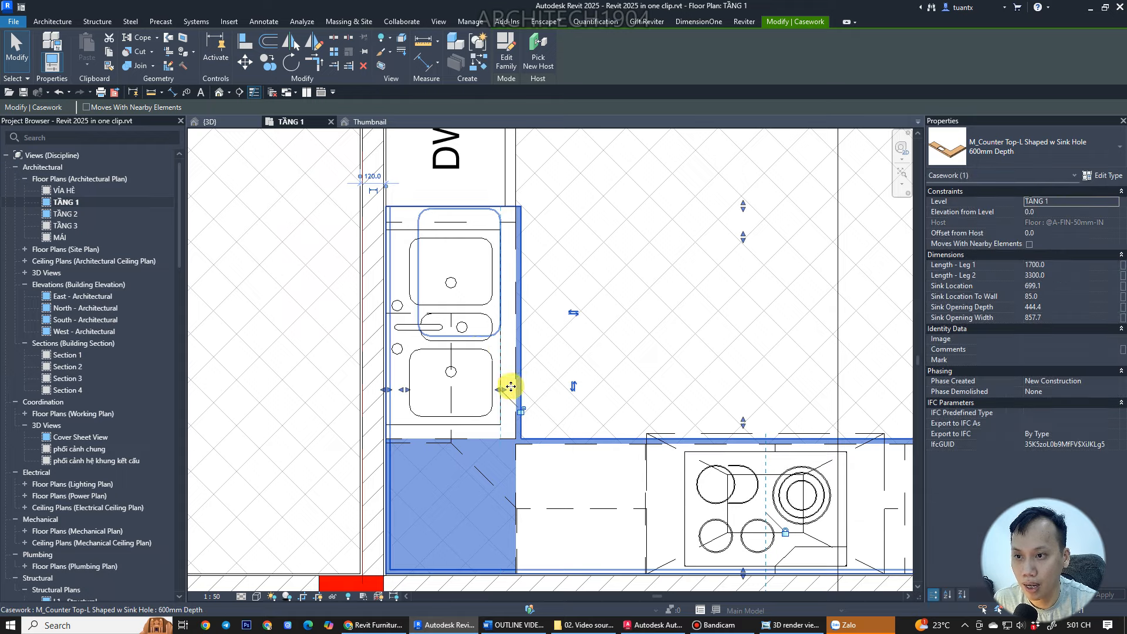
click(231, 123)
scroll(395, 279, down, 2)
key(Escape)
scroll(395, 273, down, 1)
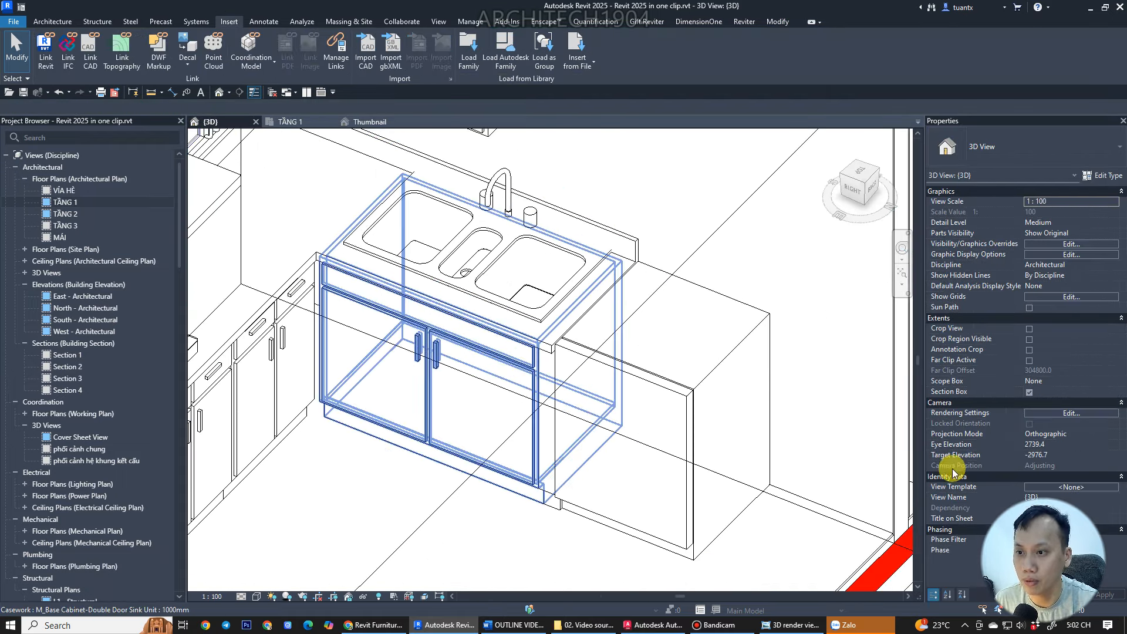
- Nudge the sink away from the wall toward the counter's front edge and inspect how it covers the opening in 3D
click(509, 280)
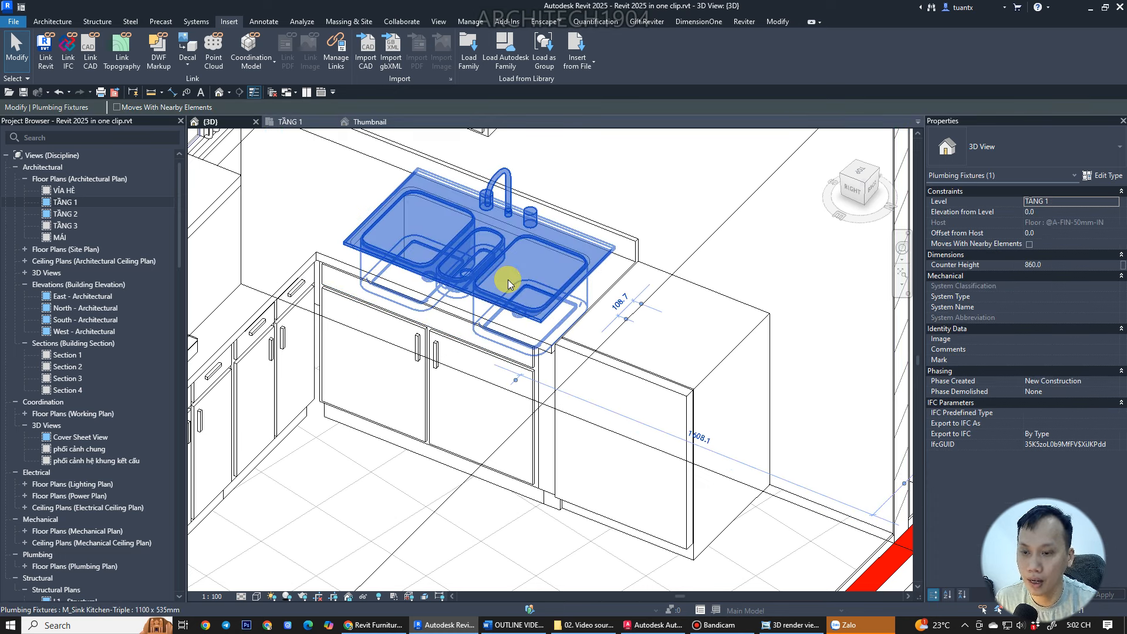
key(Down)
key(Down)
key(Down)
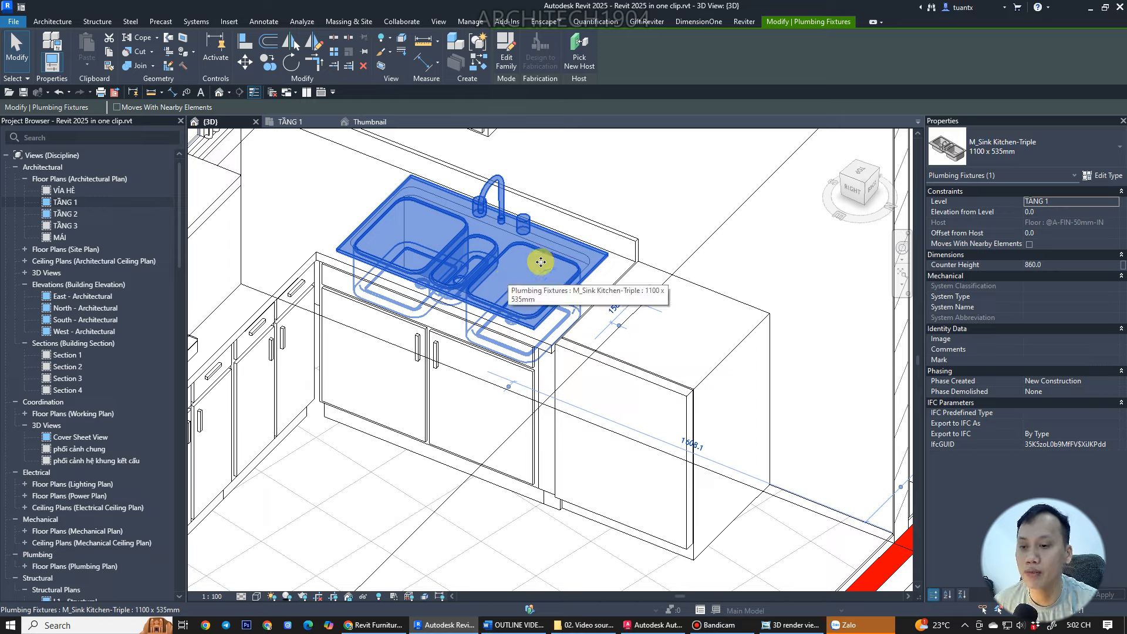
scroll(538, 259, down, 5)
shift+middle_drag(603, 284, 466, 293)
scroll(464, 286, up, 3)
scroll(464, 284, up, 1)
key(Escape)
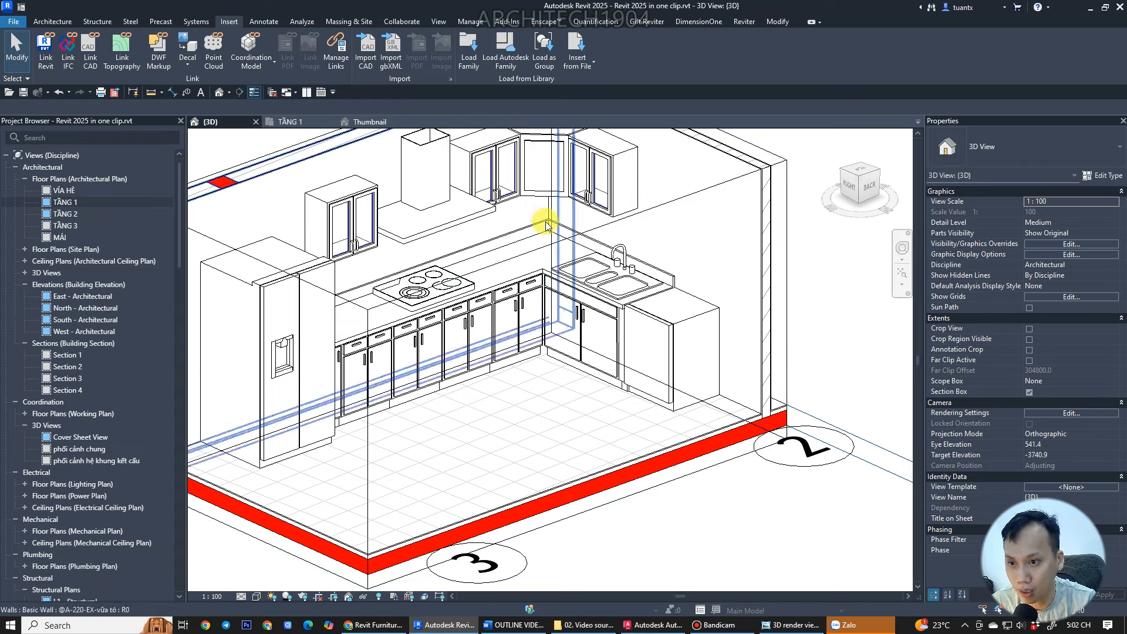
- Extend the 3D section box outward from the kitchen to include the adjoining staircase, and select the TẦNG 2 floor plan
scroll(435, 219, down, 2)
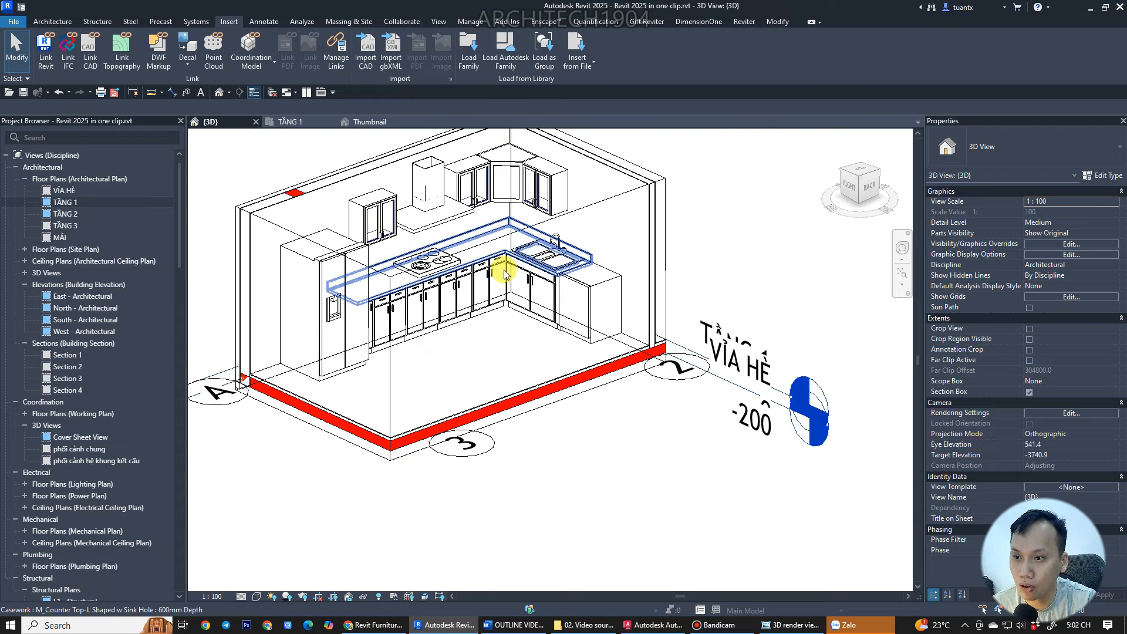
shift+middle_drag(492, 276, 508, 302)
scroll(508, 302, down, 3)
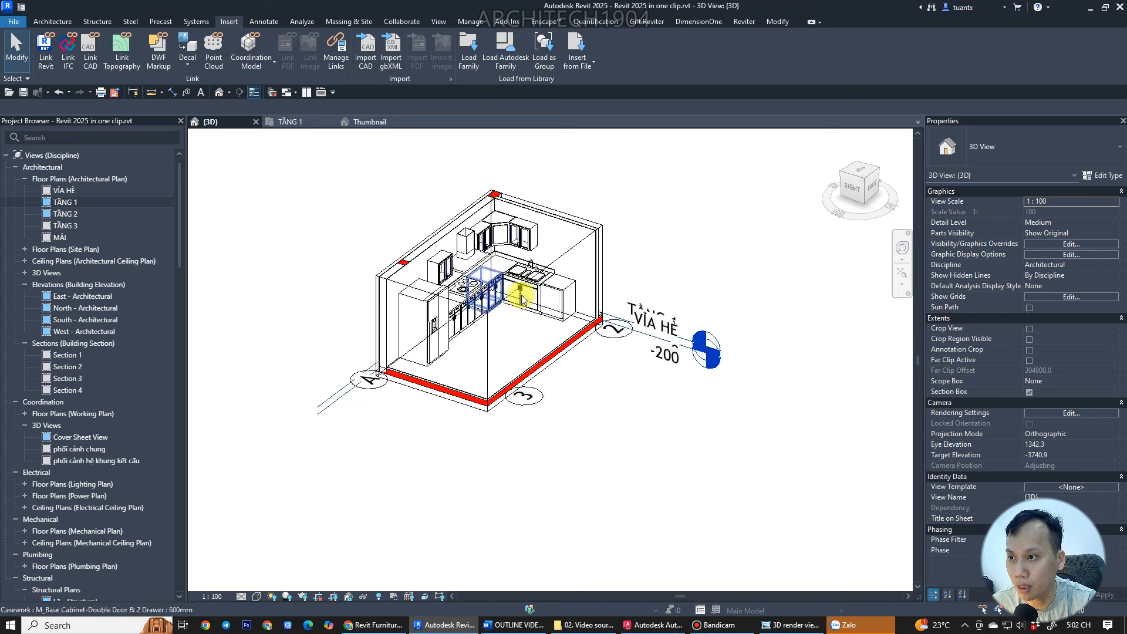
click(540, 316)
drag(539, 314, 677, 358)
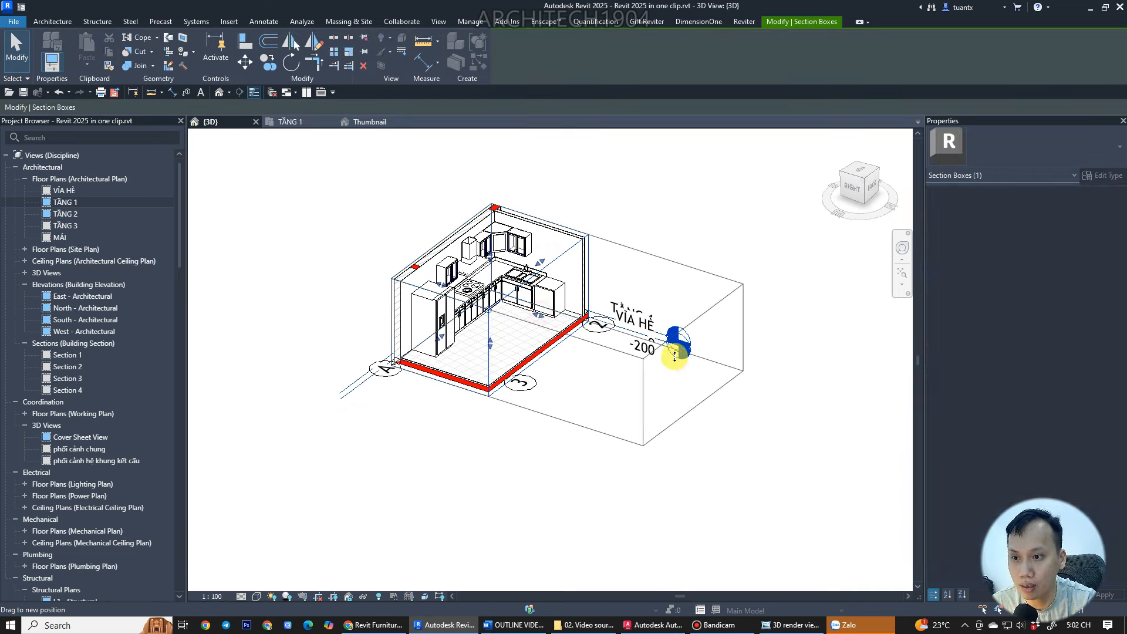
shift+middle_drag(630, 372, 675, 403)
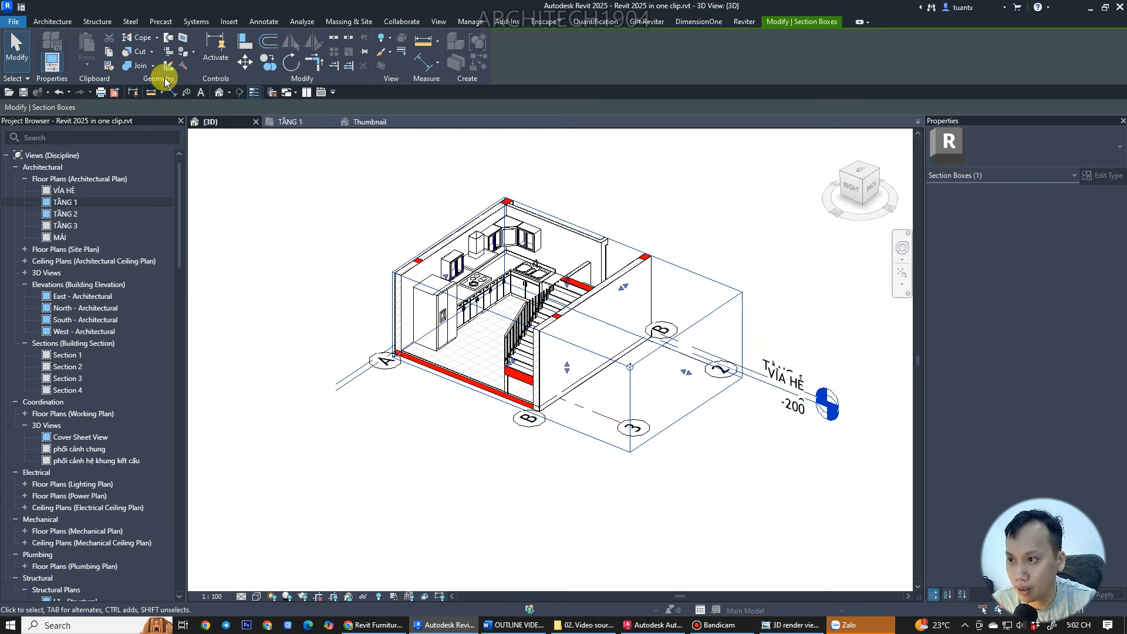
click(63, 215)
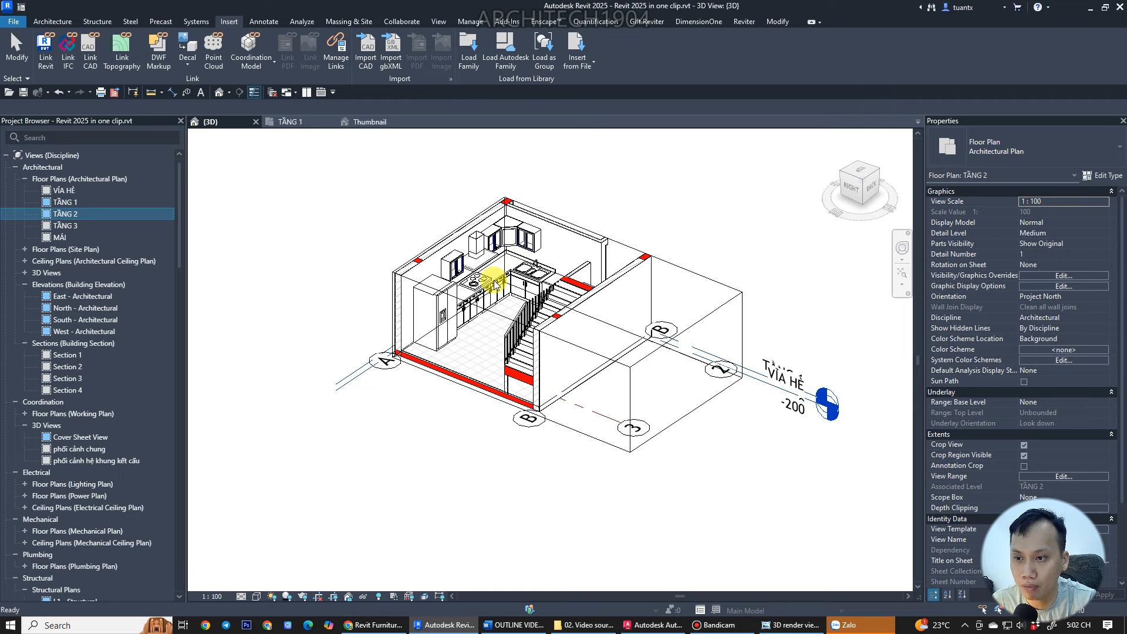
scroll(495, 284, up, 3)
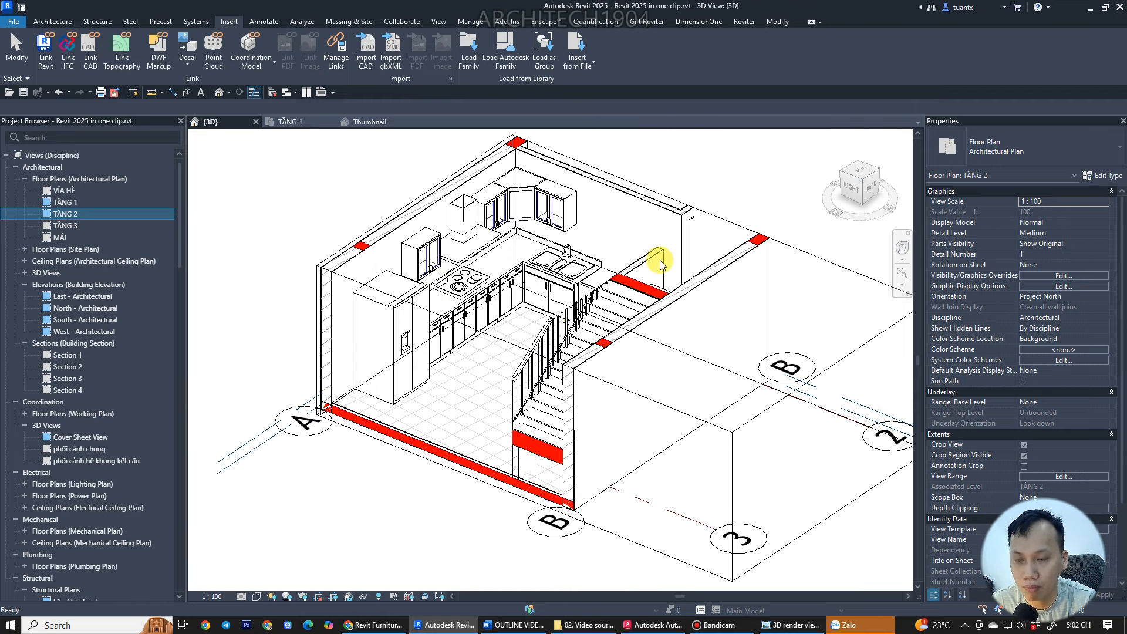